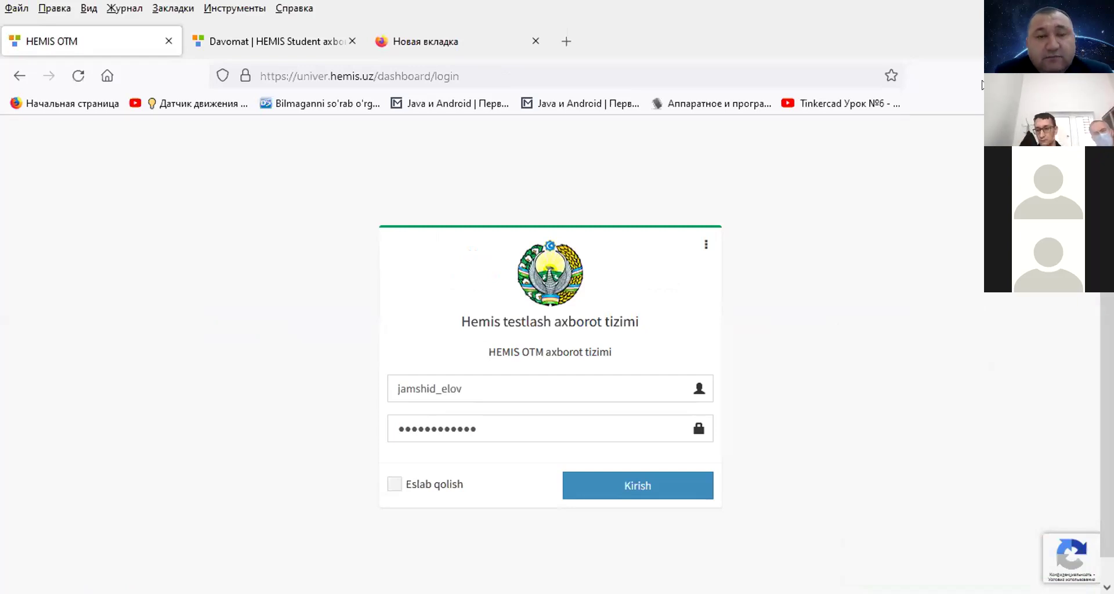
# - Log in to the HEMIS OTM teacher account and reach the home dashboard
pyautogui.click(476, 76)
pyautogui.click(636, 486)
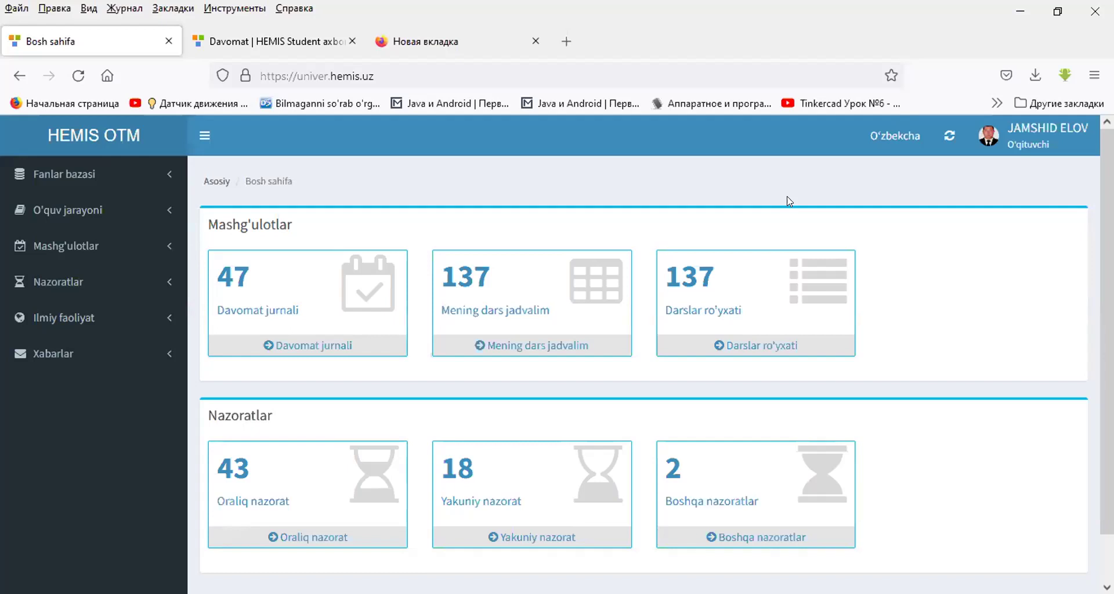
# - Open the Profil page from the user-name dropdown at top right
pyautogui.click(1036, 150)
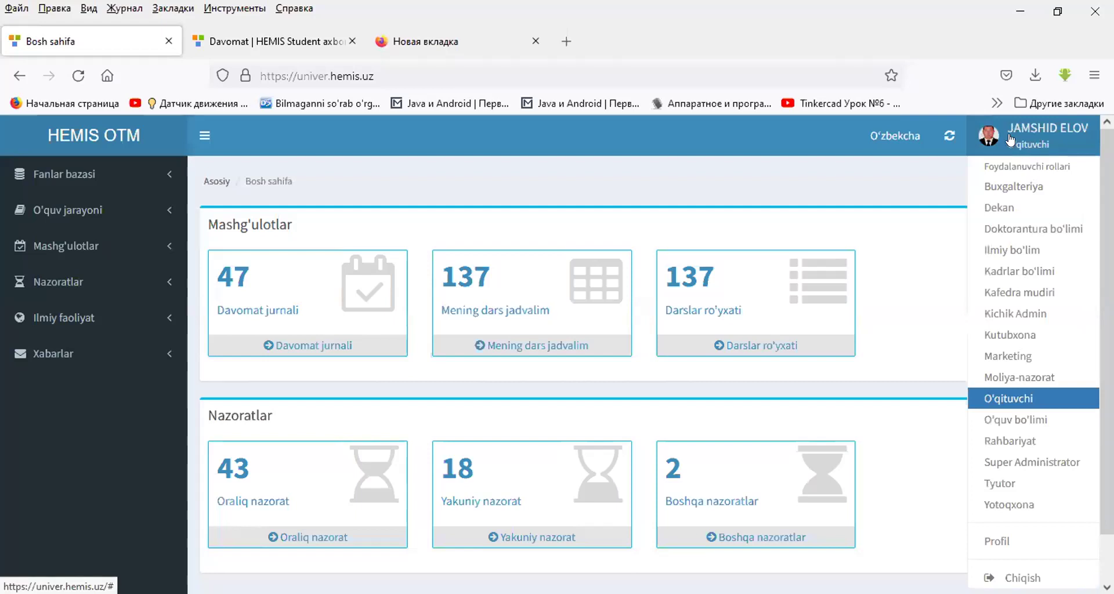
pyautogui.click(1013, 137)
pyautogui.click(1016, 135)
pyautogui.click(997, 542)
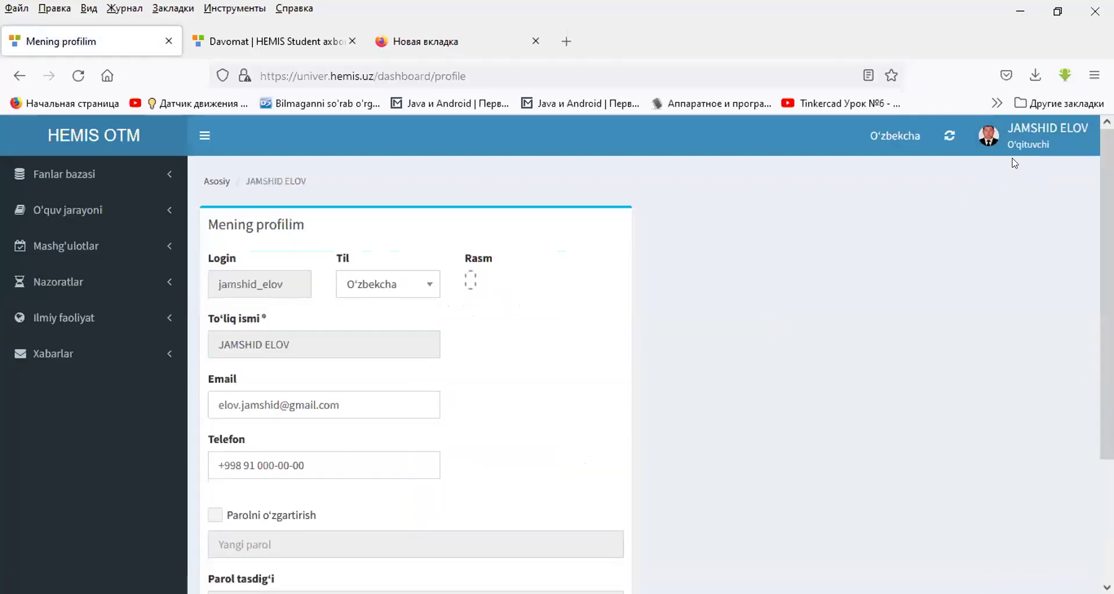
# - Review the Mening profilim page's login, language, name, email, phone and password fields
pyautogui.click(1017, 142)
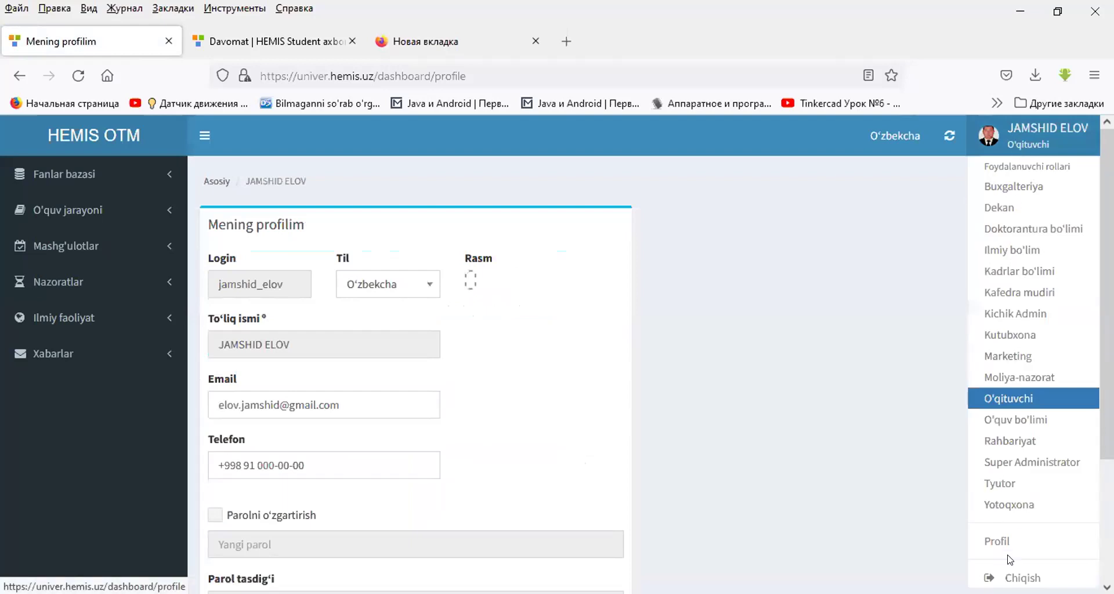
pyautogui.click(703, 231)
pyautogui.scroll(-3, 641, 231)
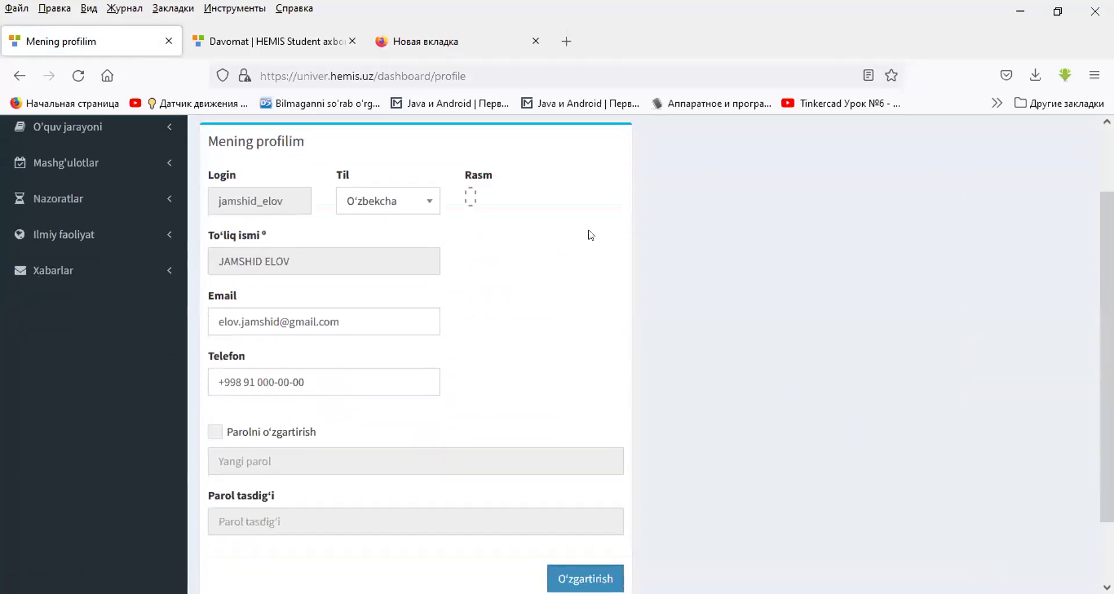
pyautogui.scroll(-2, 557, 238)
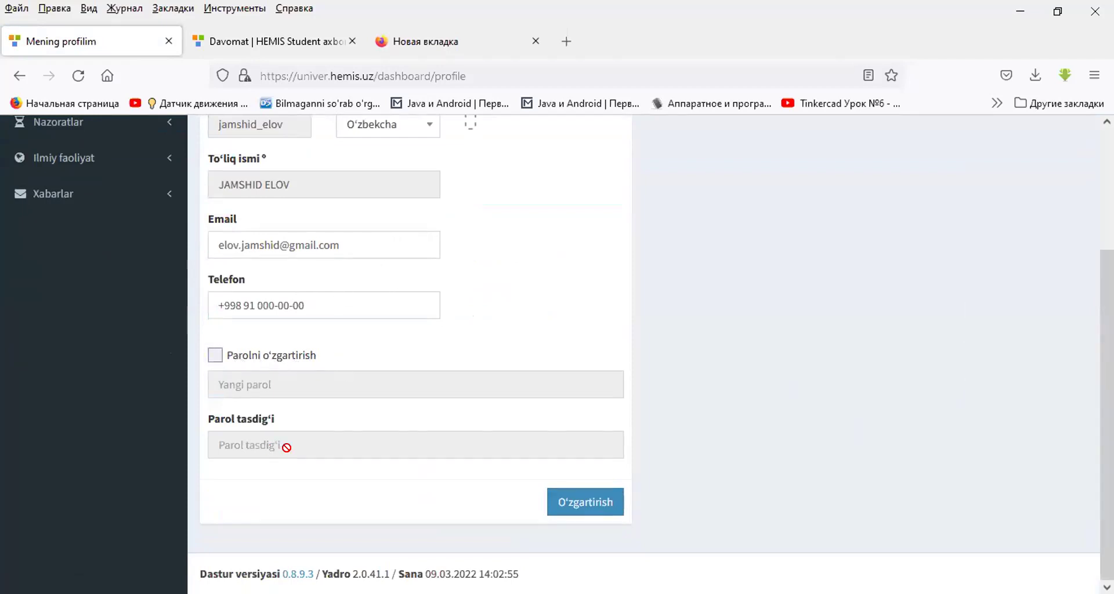
pyautogui.scroll(3, 308, 378)
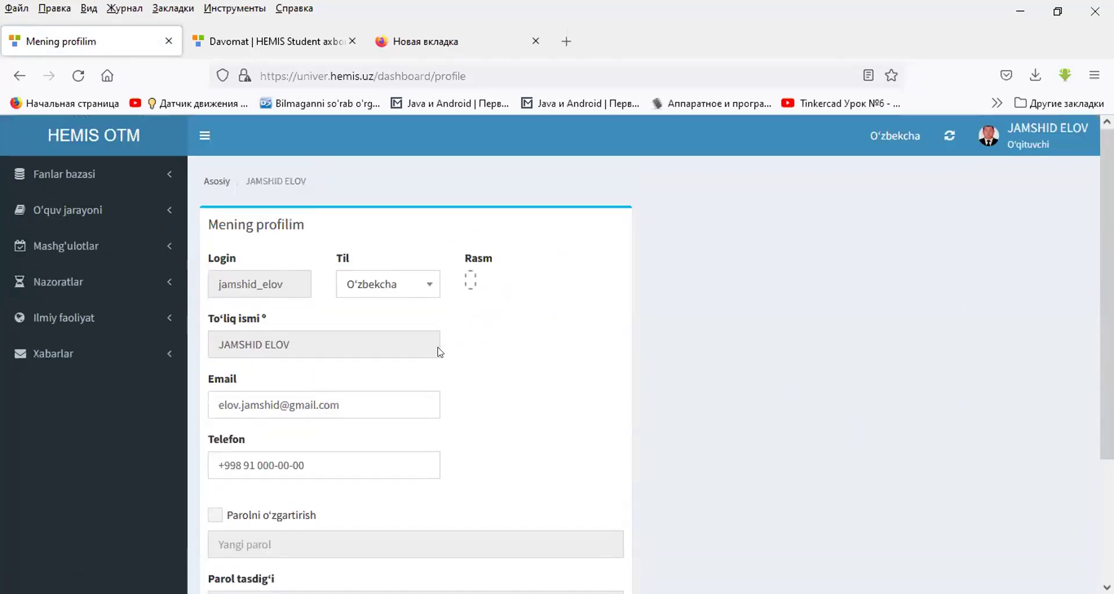
pyautogui.scroll(-4, 356, 333)
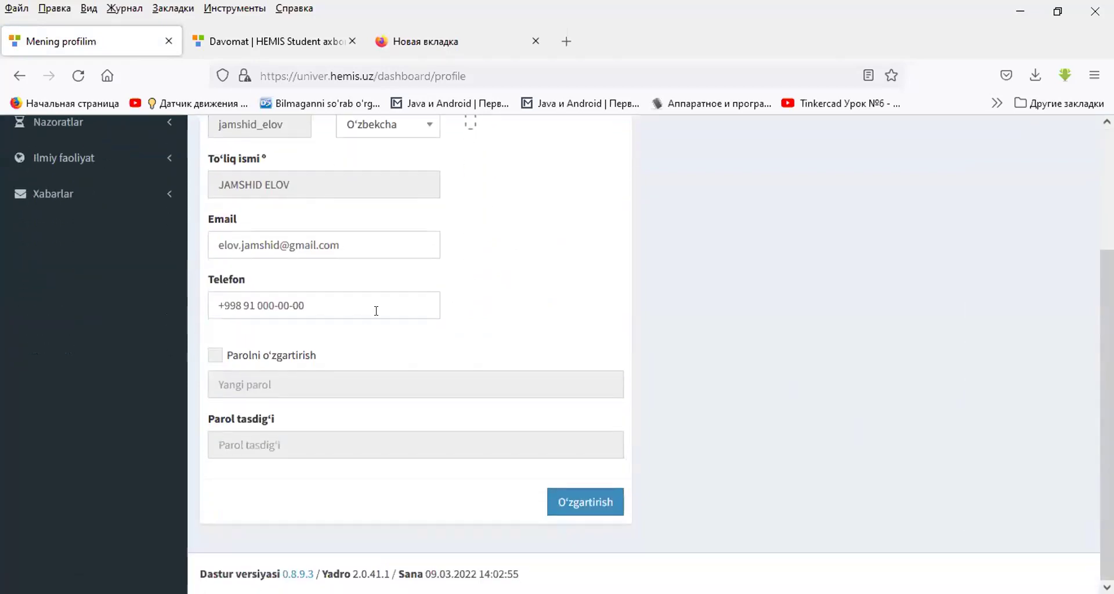
pyautogui.scroll(4, 383, 310)
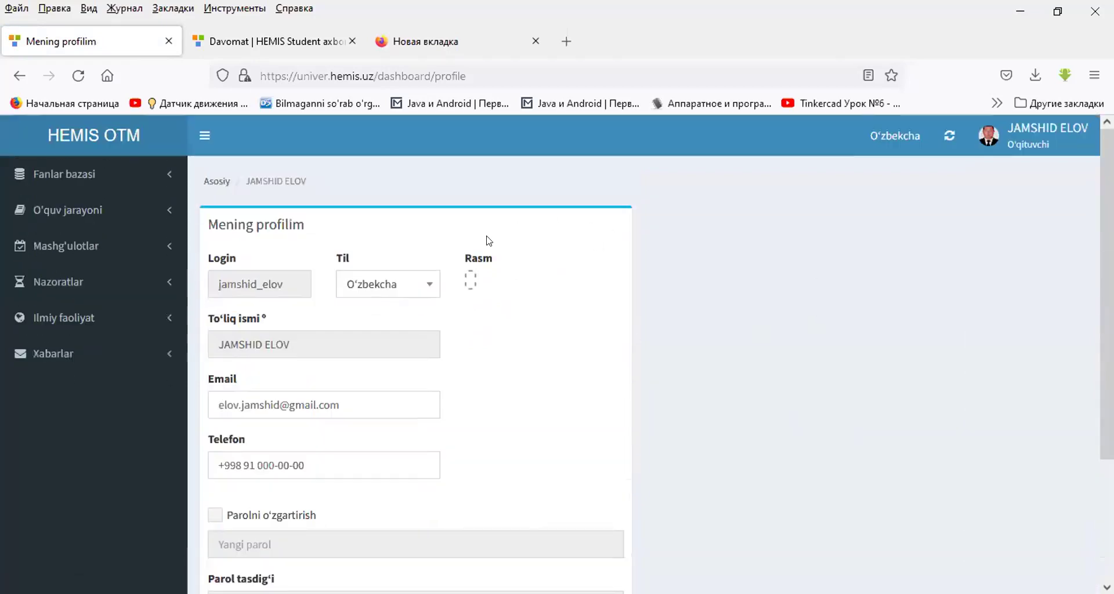
pyautogui.scroll(-2, 411, 297)
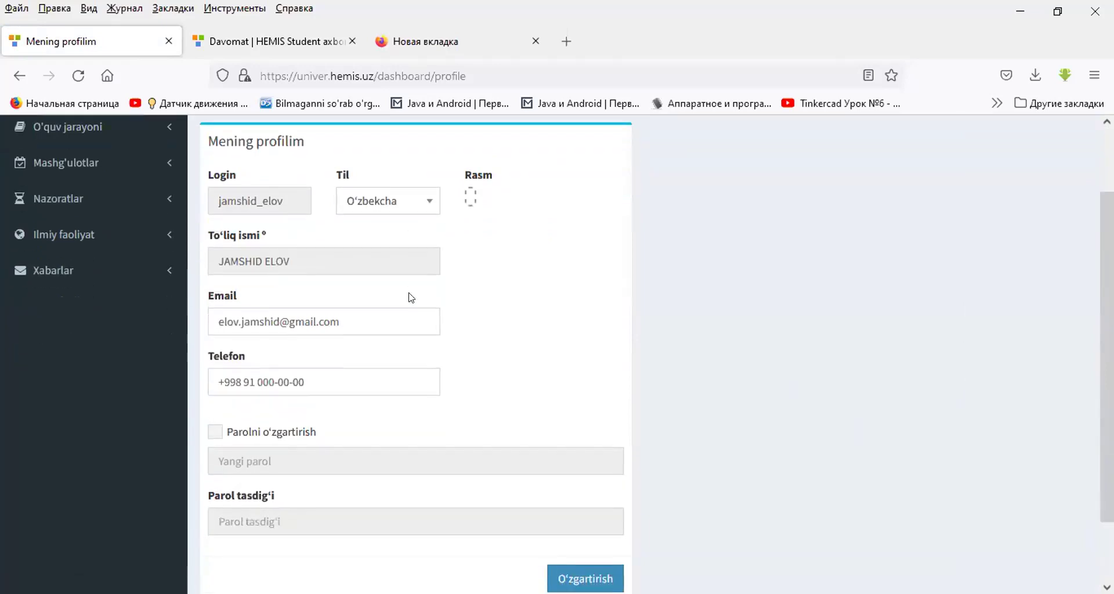
pyautogui.scroll(2, 412, 297)
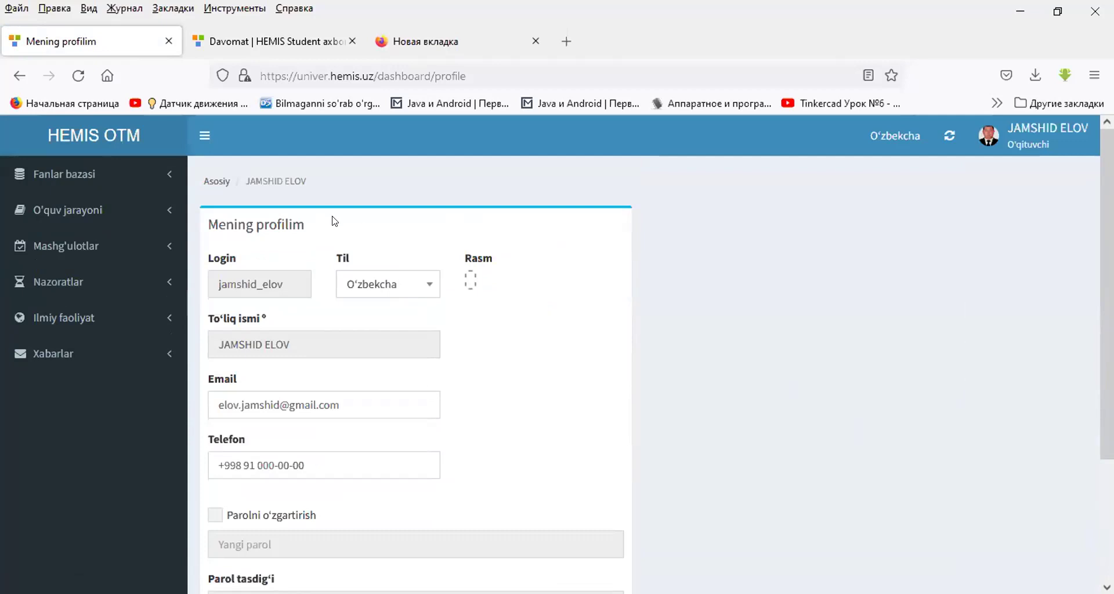
pyautogui.scroll(-4, 510, 308)
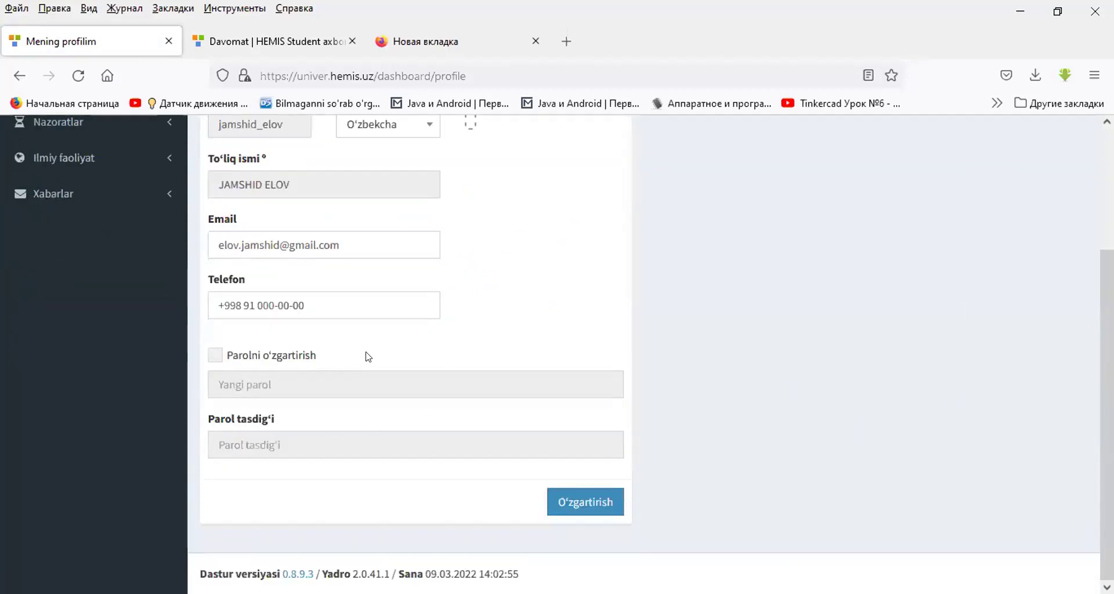
pyautogui.scroll(4, 372, 343)
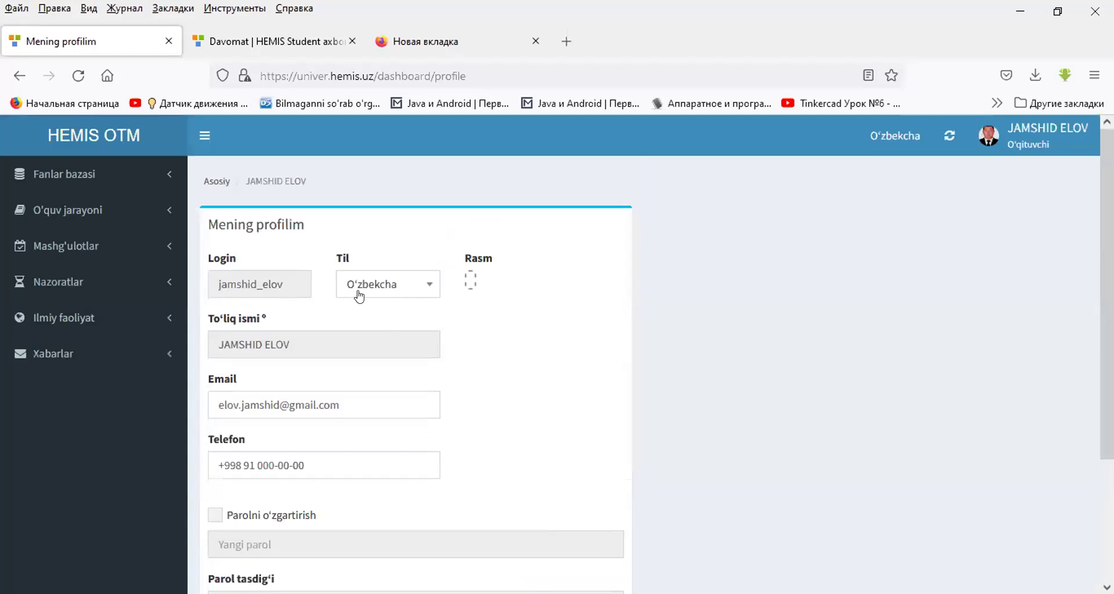
# - Open the Fan mavzulari page under Fanlar bazasi
pyautogui.click(57, 176)
pyautogui.click(59, 197)
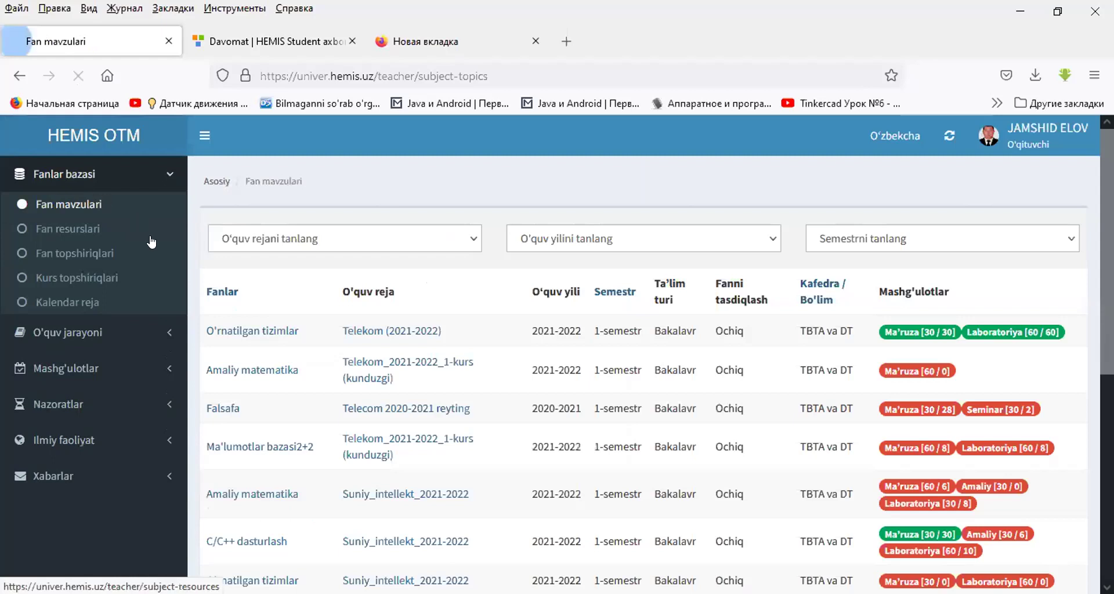
pyautogui.click(162, 175)
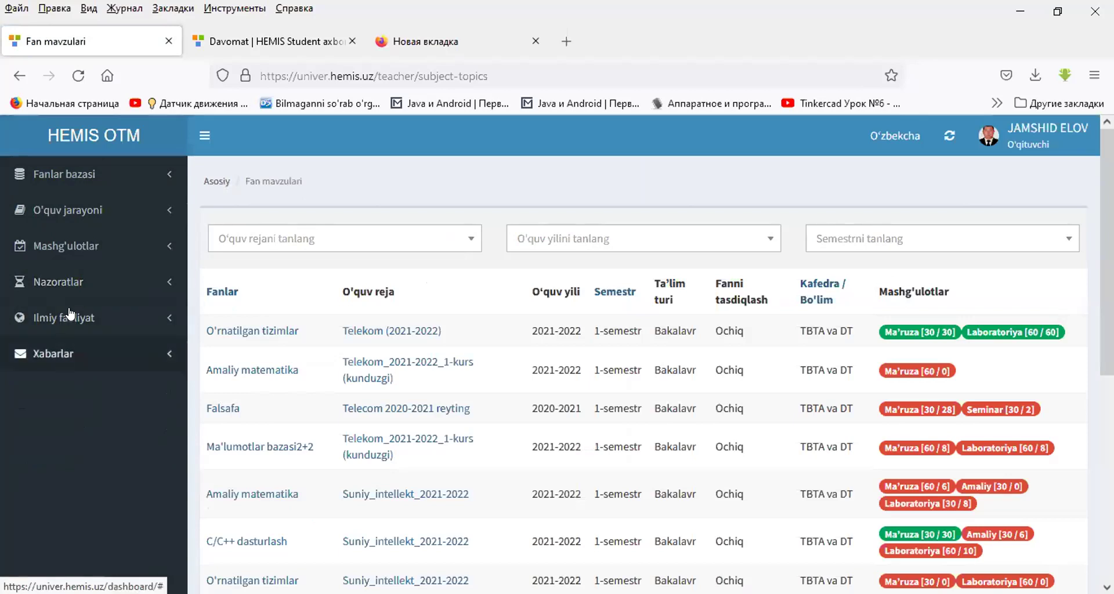
pyautogui.click(97, 175)
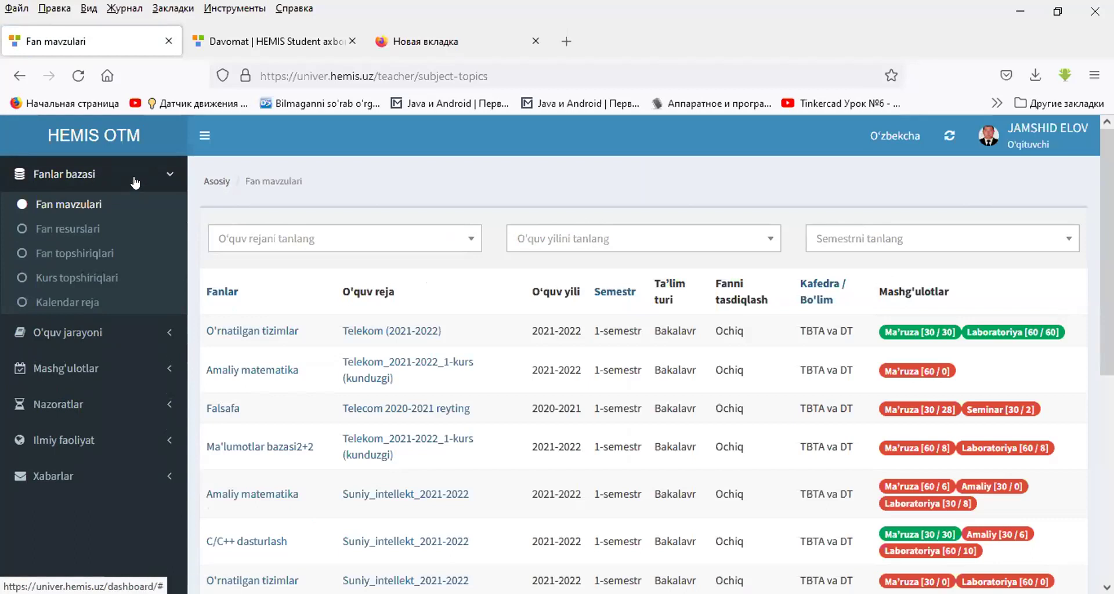
pyautogui.click(71, 205)
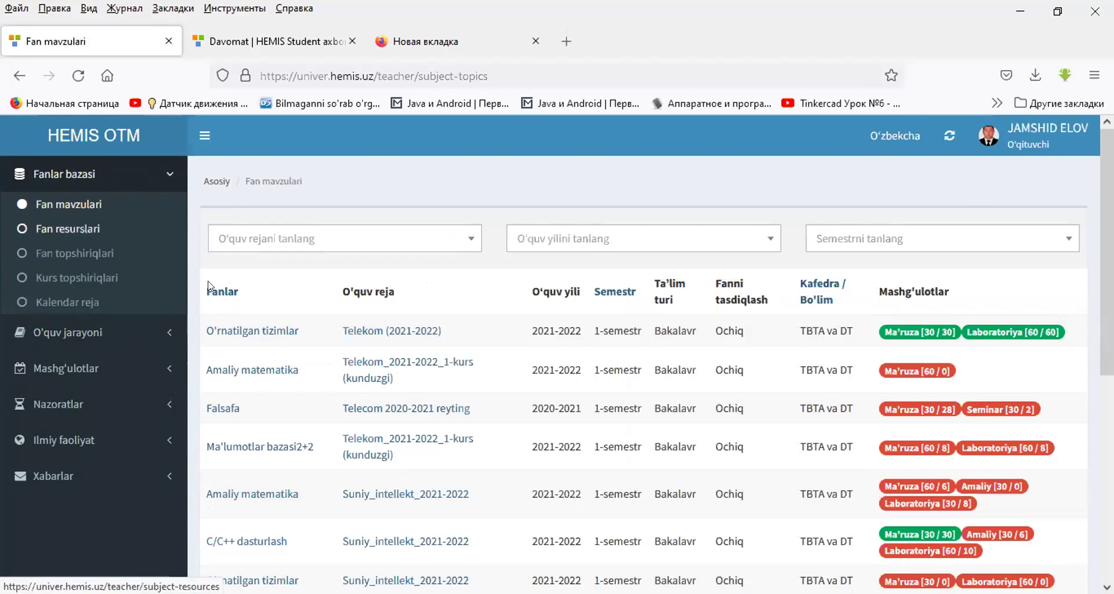
# - Filter the subject topics to academic year 2021-2022 and 2-semestr
pyautogui.click(556, 241)
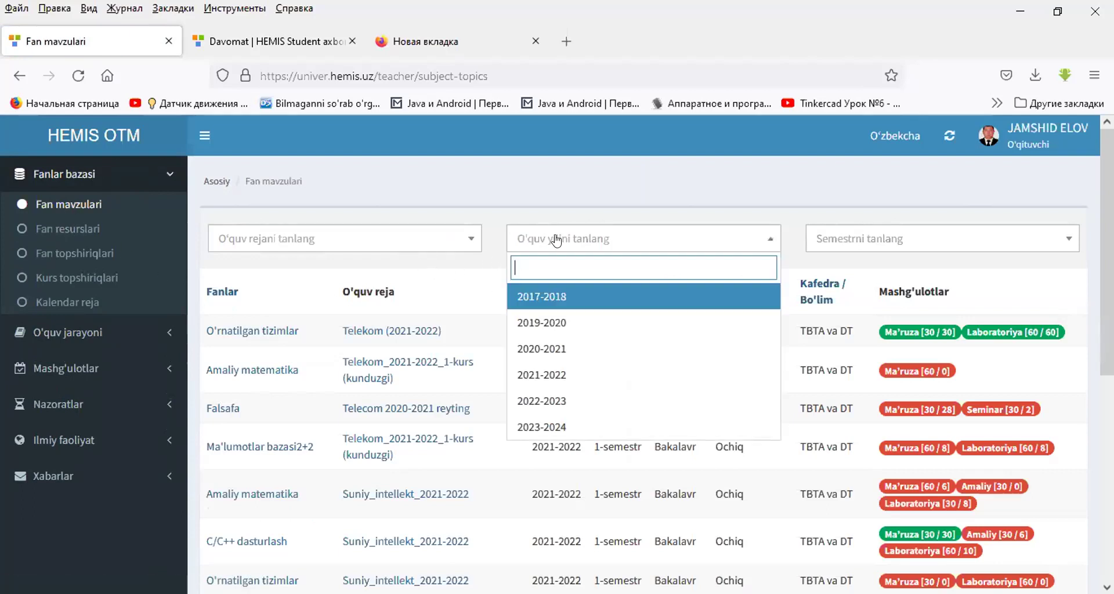
pyautogui.click(558, 371)
pyautogui.click(835, 245)
pyautogui.click(838, 320)
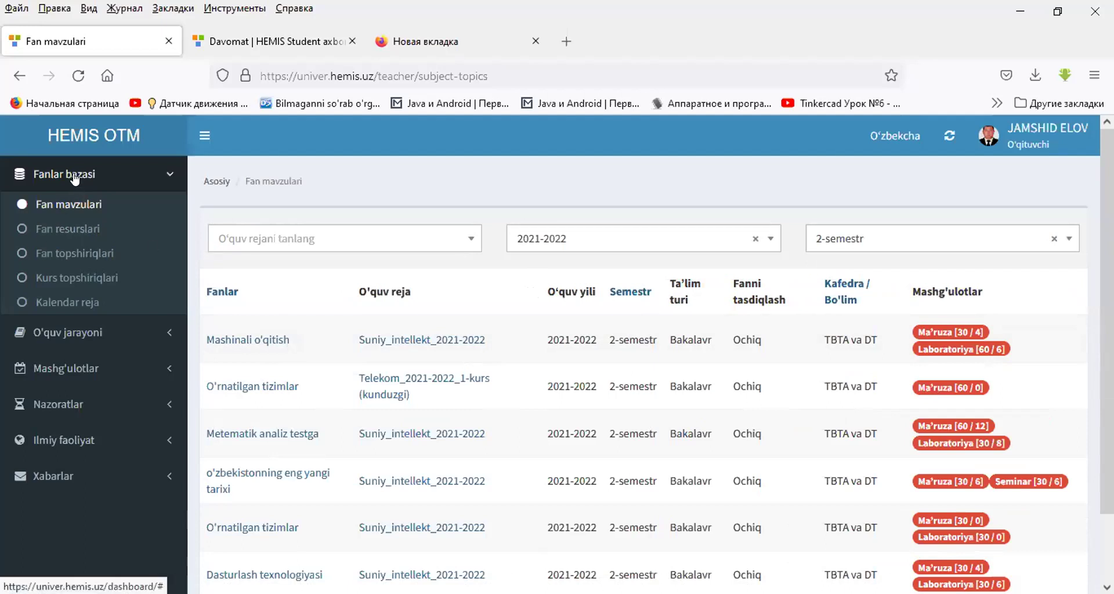
pyautogui.click(85, 229)
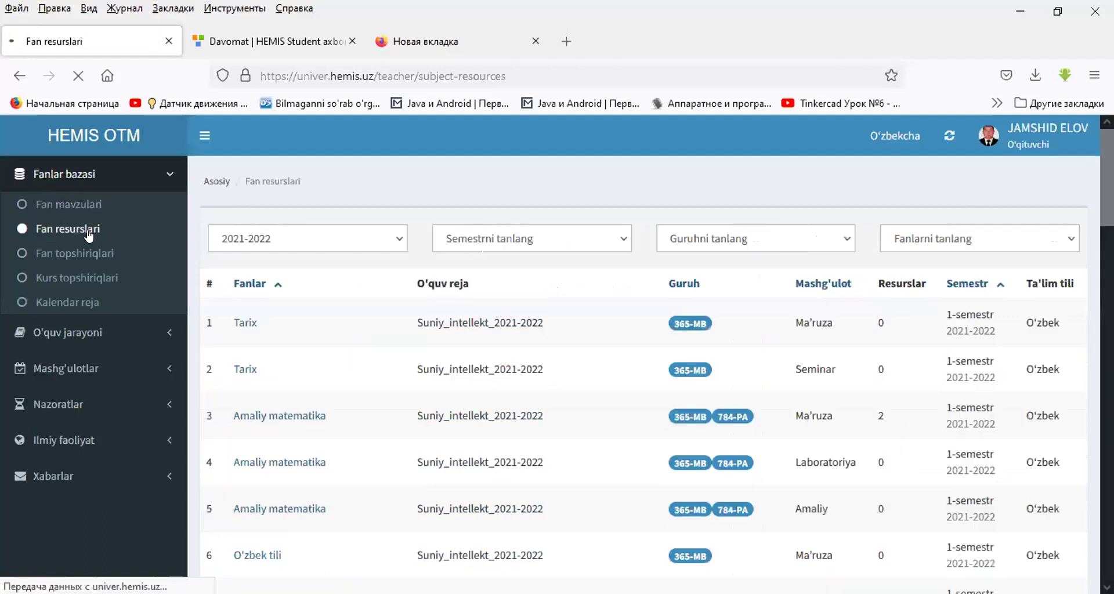
pyautogui.click(504, 241)
pyautogui.click(705, 244)
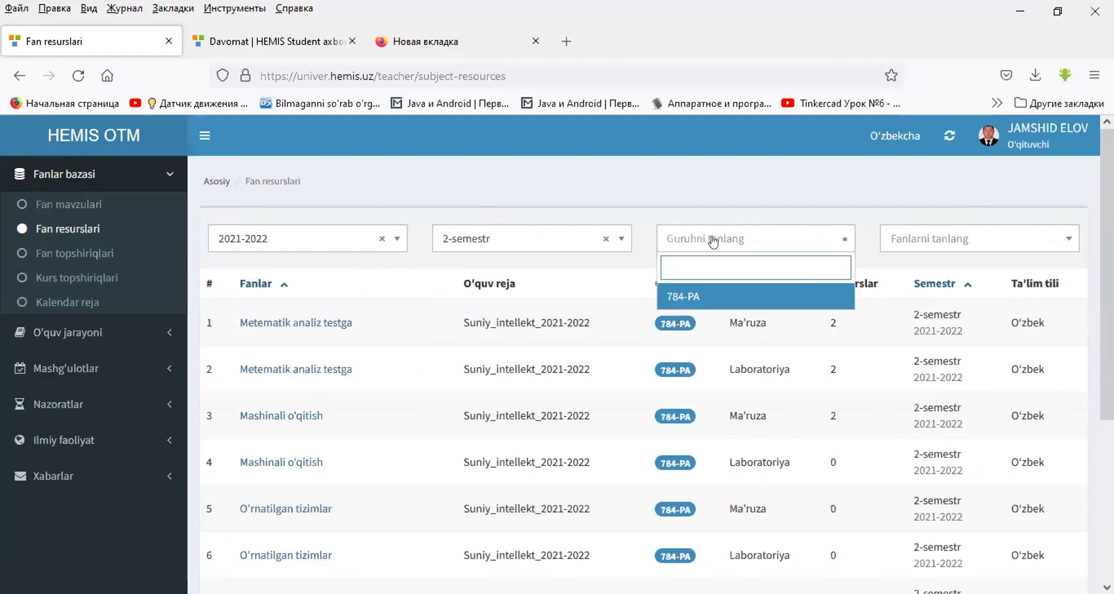
pyautogui.click(738, 290)
pyautogui.click(899, 242)
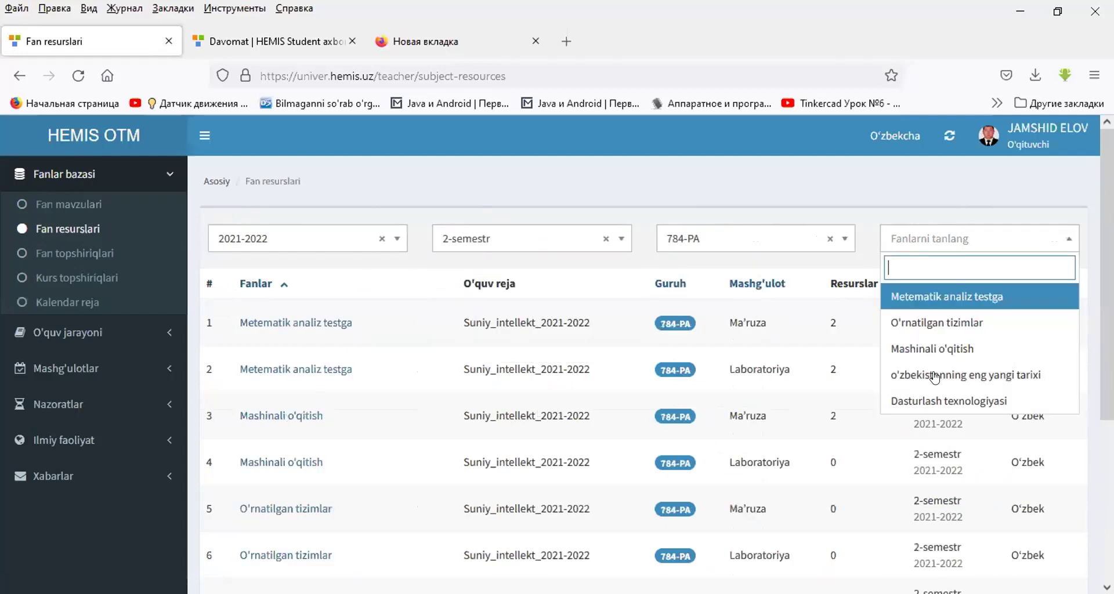
pyautogui.click(918, 322)
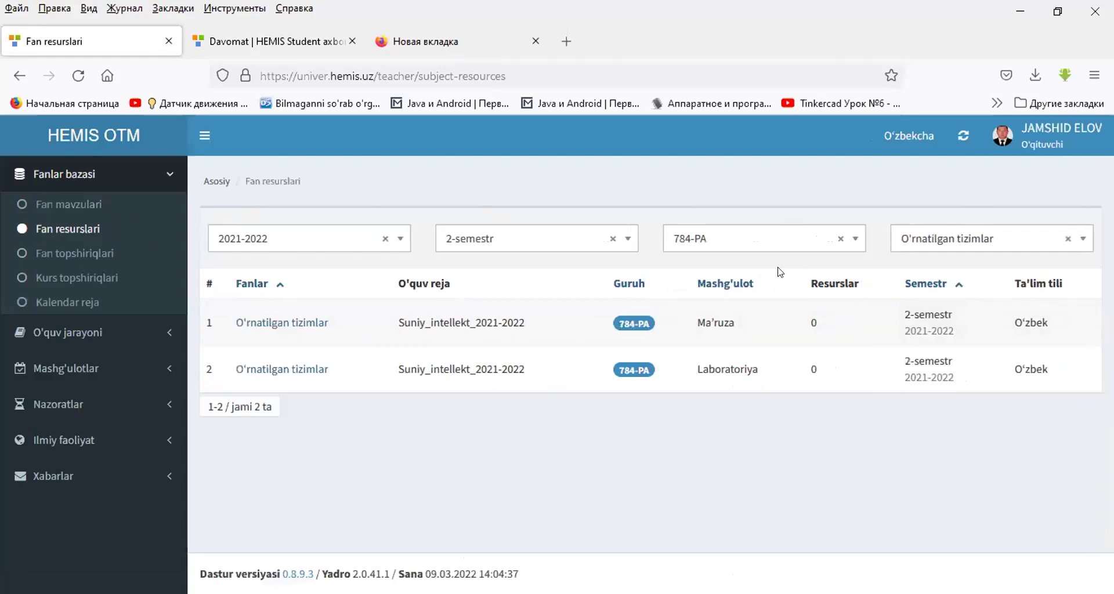
pyautogui.click(307, 323)
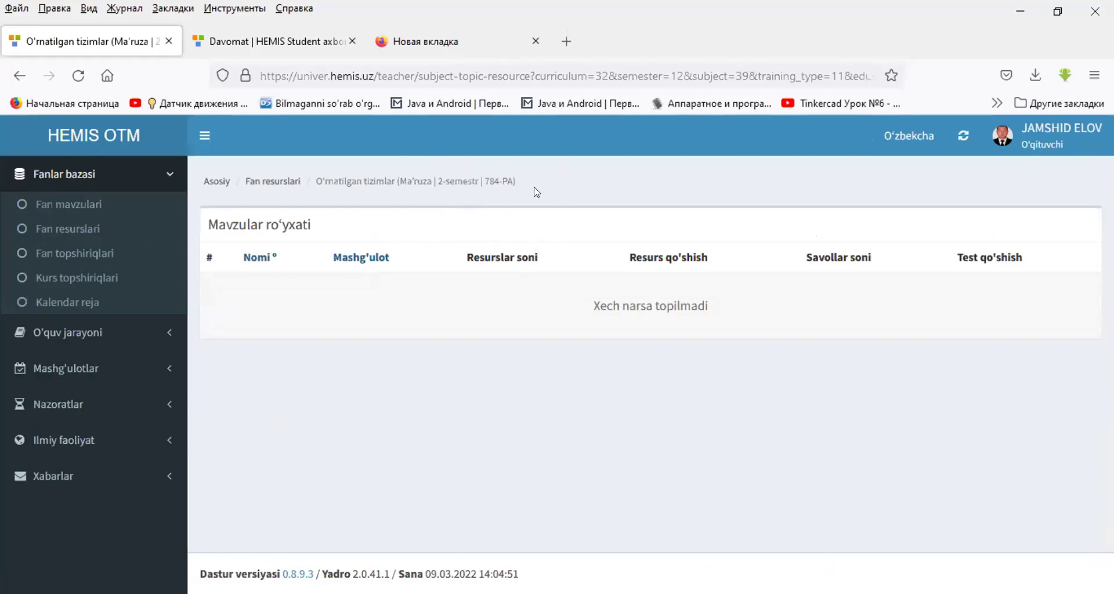
pyautogui.click(65, 205)
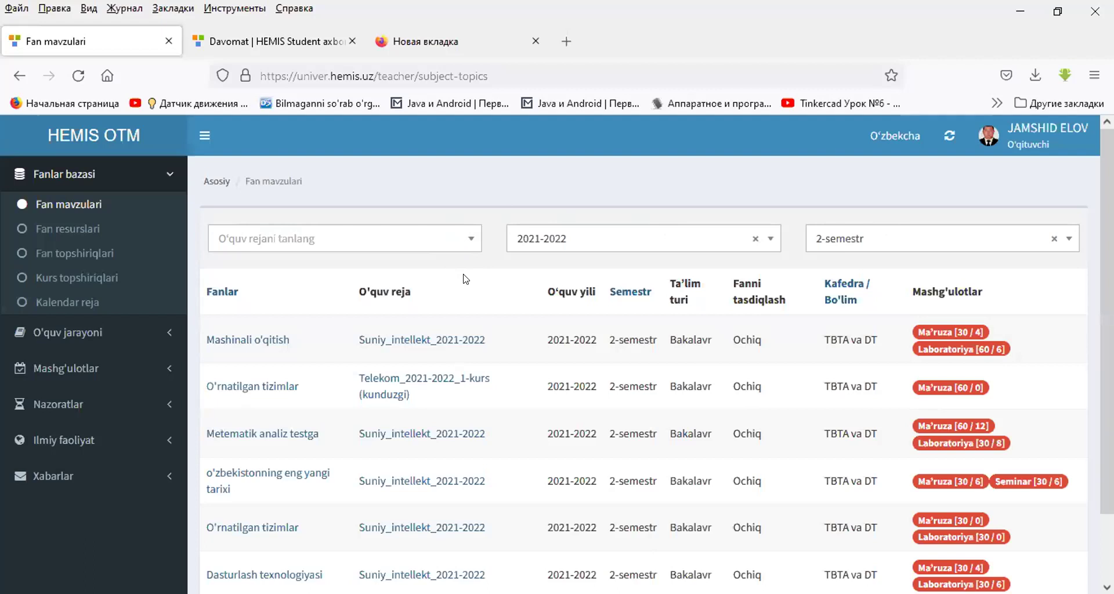
# - Open the O'rnatilgan tizimlar (Suniy_intellekt_2021-2022) topic page from Fan mavzulari
pyautogui.click(85, 204)
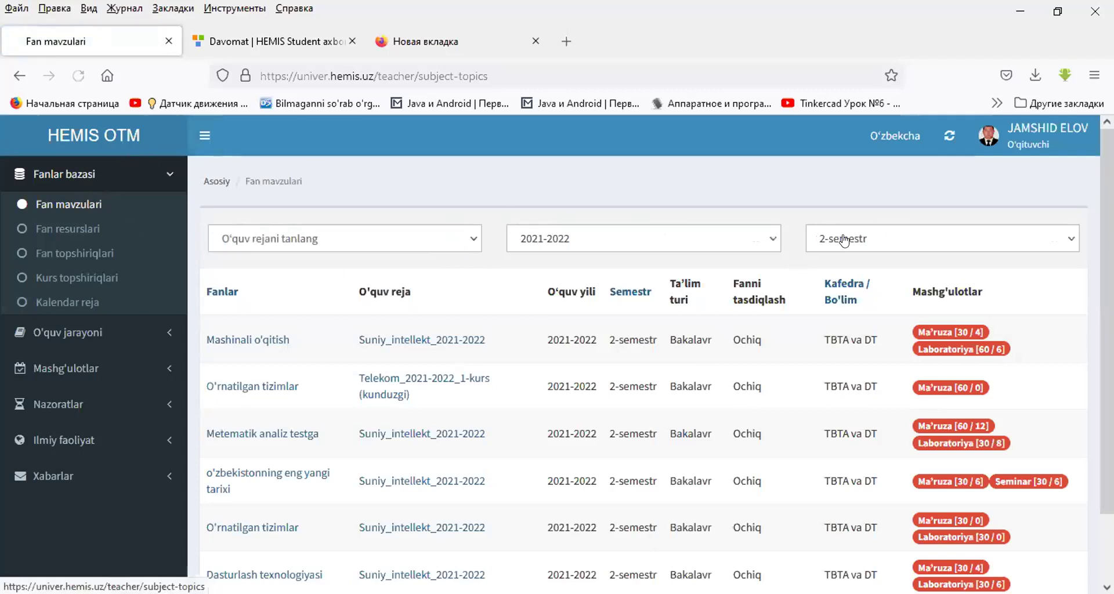
pyautogui.scroll(-3, 474, 306)
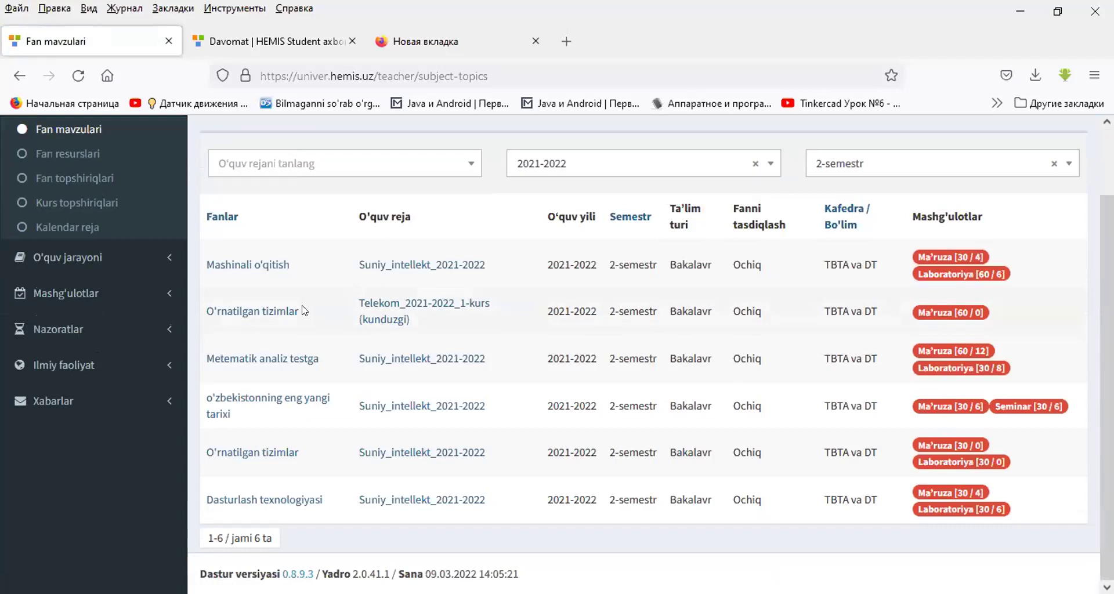
pyautogui.click(282, 453)
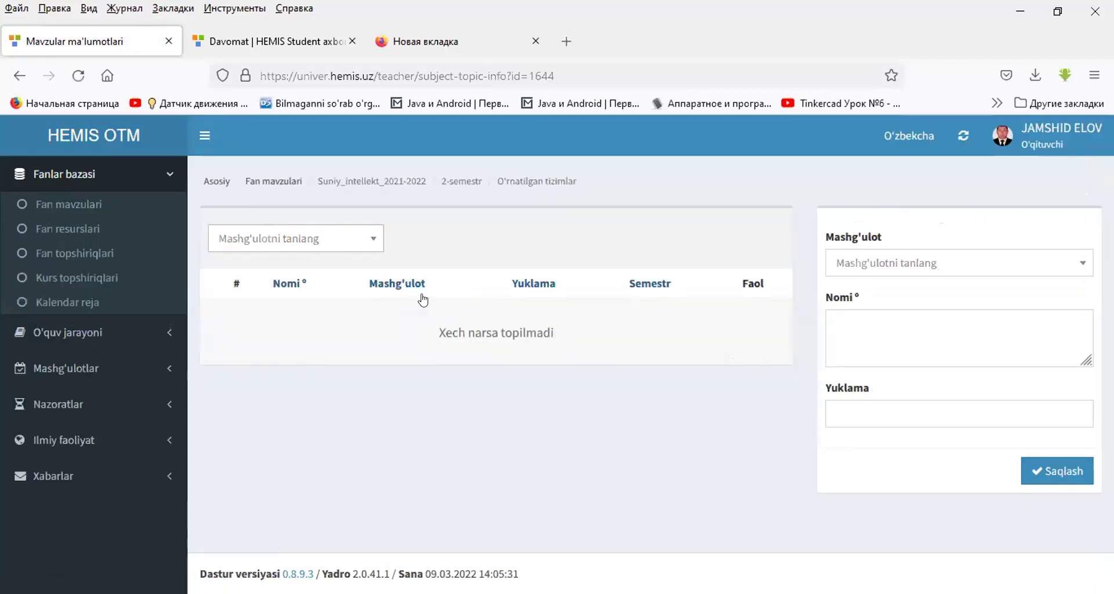
pyautogui.click(880, 268)
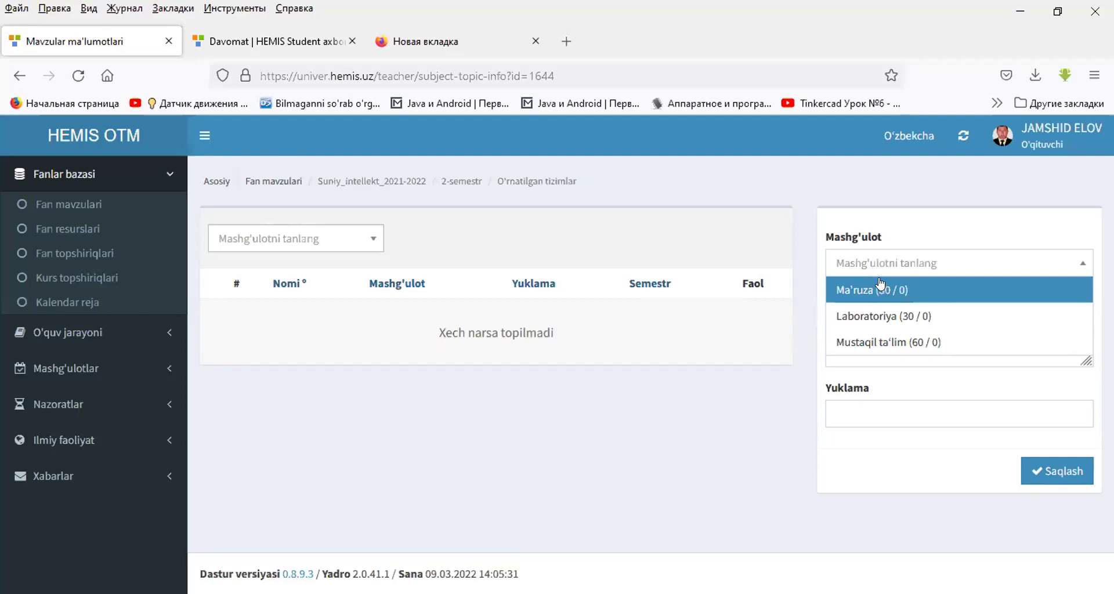
# - Fill the add-topic form with lesson type Ma'ruza and topic name 'Kirish'
pyautogui.click(883, 289)
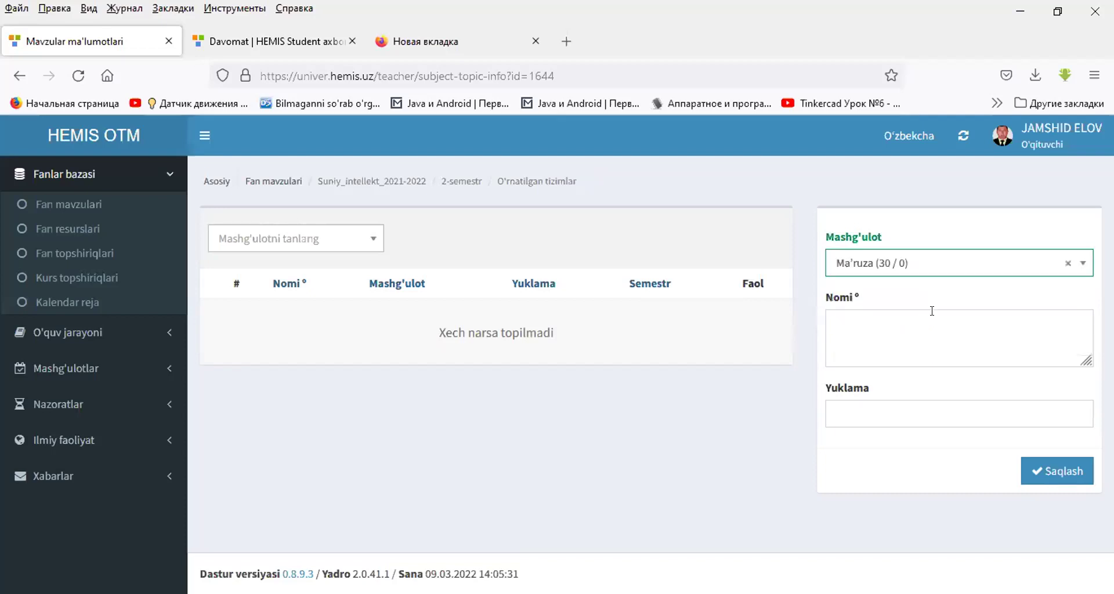
pyautogui.click(895, 313)
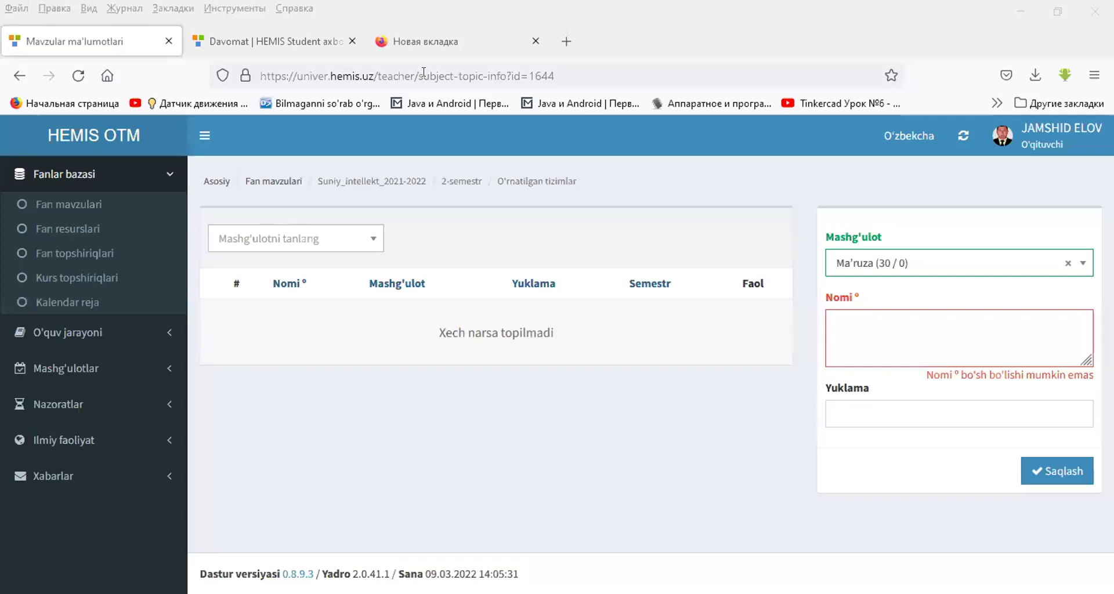
pyautogui.click(866, 320)
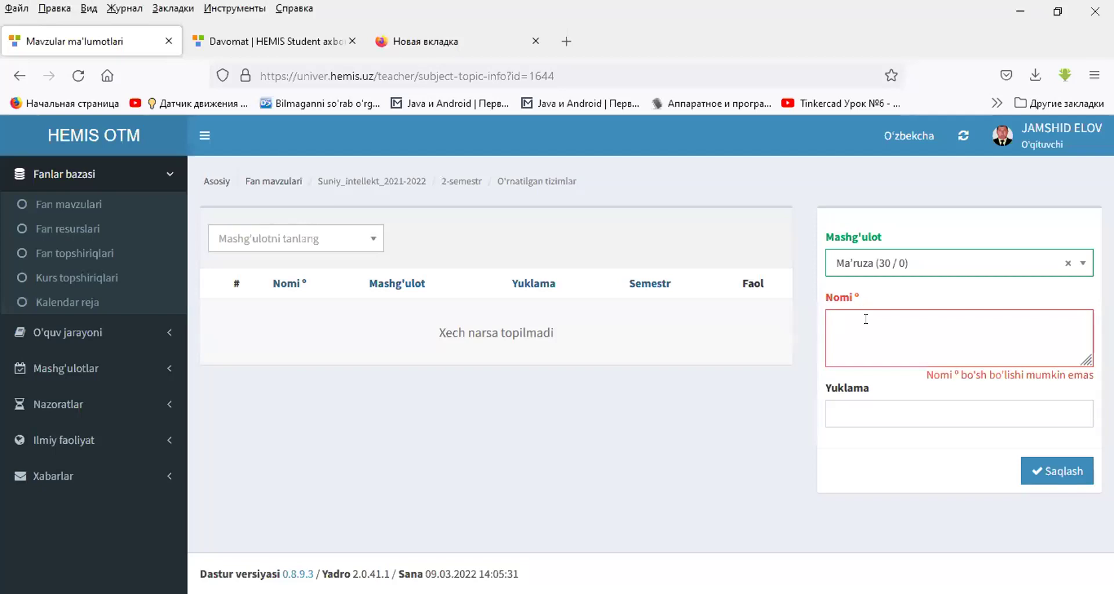
pyautogui.write('Kirish')
pyautogui.click(869, 410)
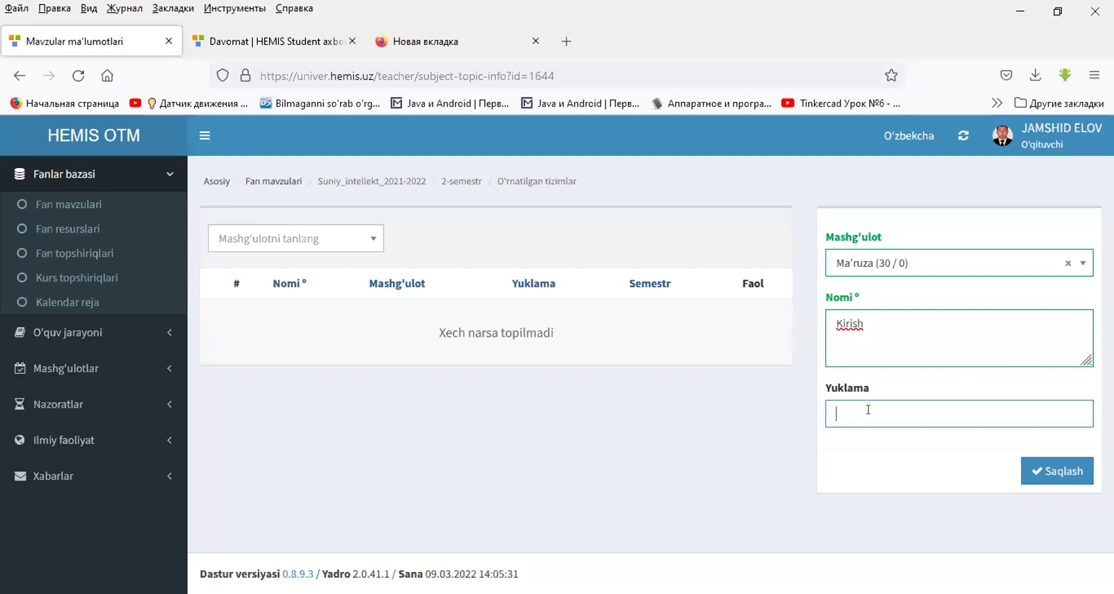
# - Save 'Kirish' with load 2, then add Ma'ruza topic 'sensorlar' with load 4
pyautogui.write('2')
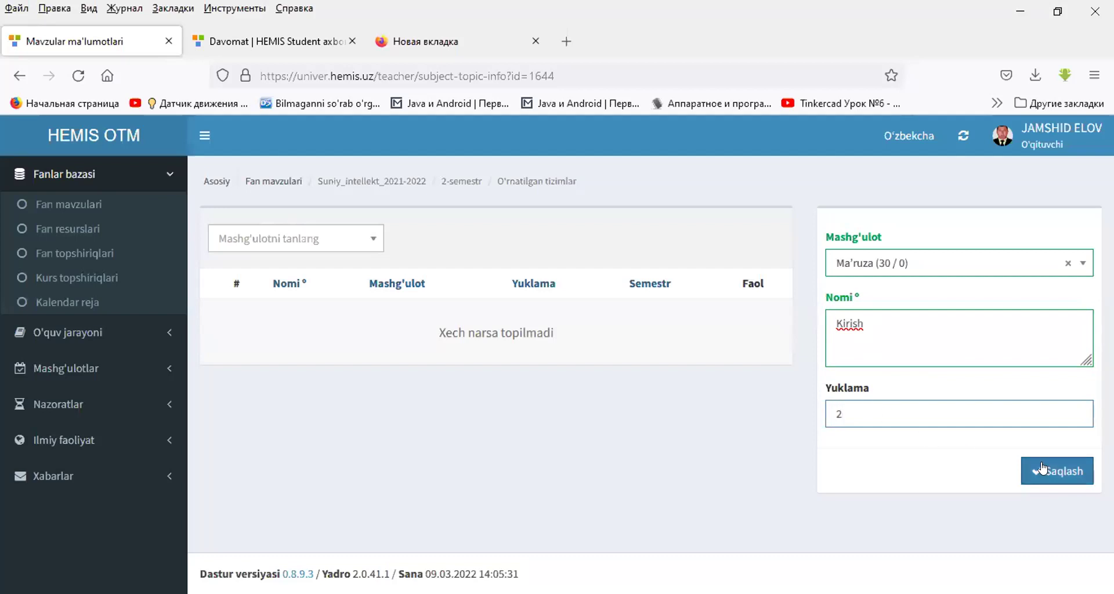
pyautogui.click(1043, 468)
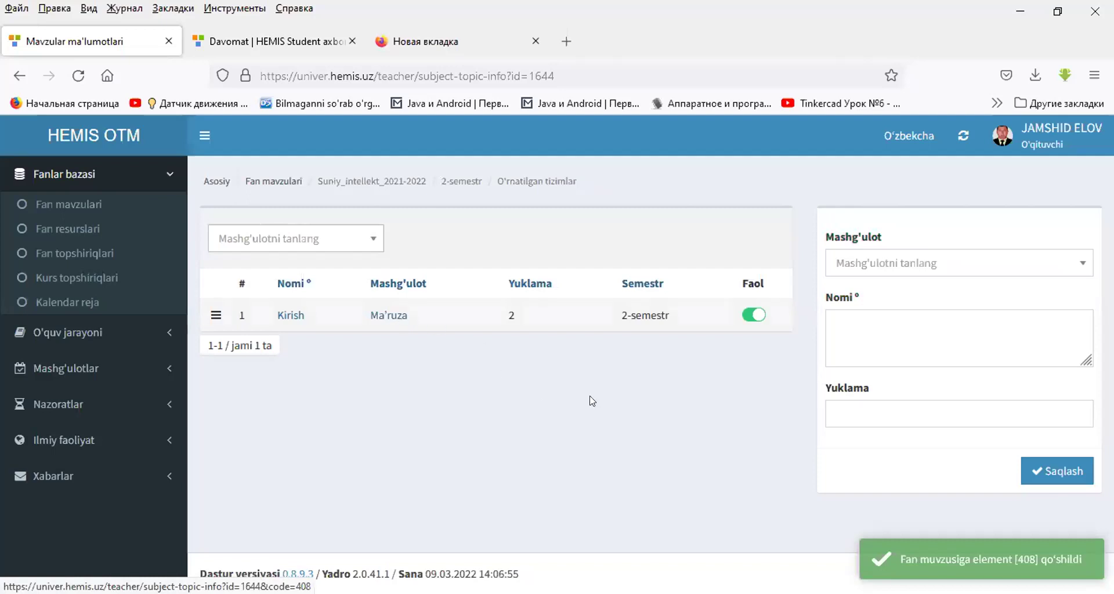
pyautogui.click(886, 268)
pyautogui.click(879, 293)
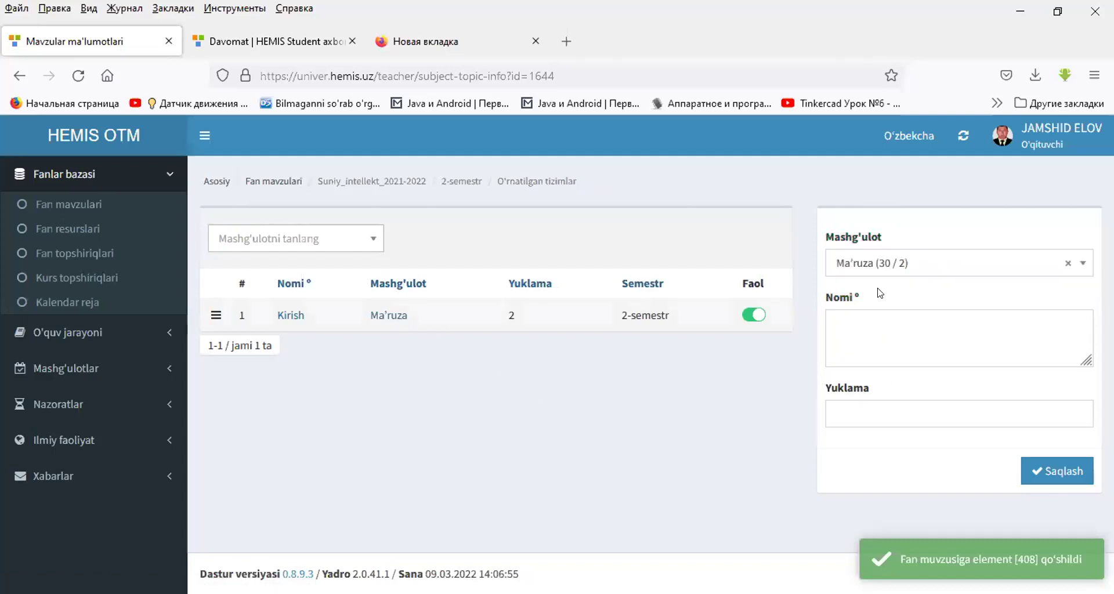
pyautogui.click(893, 325)
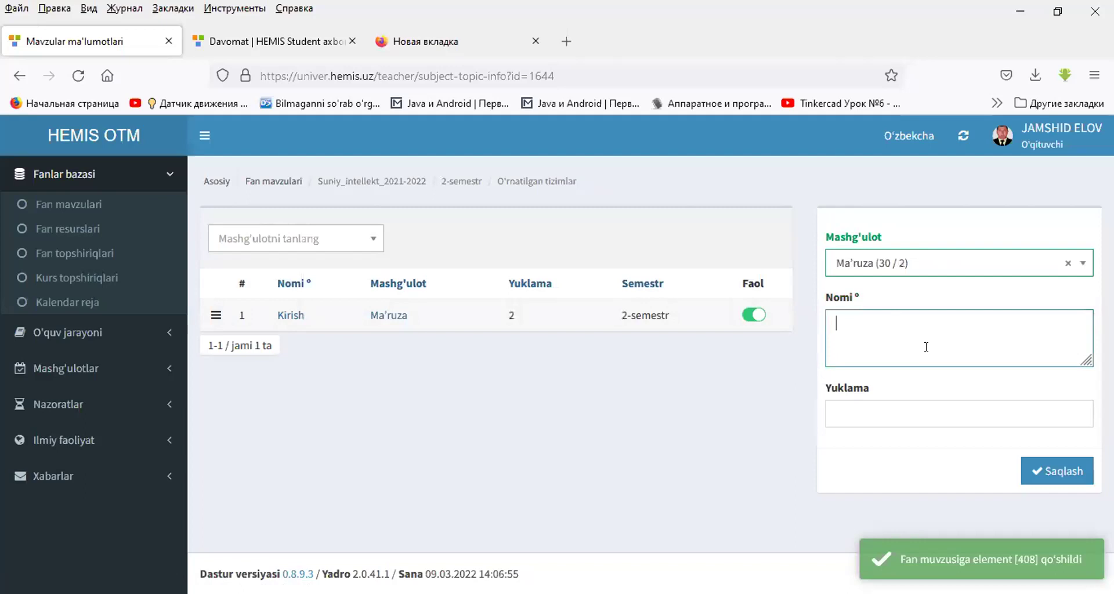
pyautogui.write('sensor')
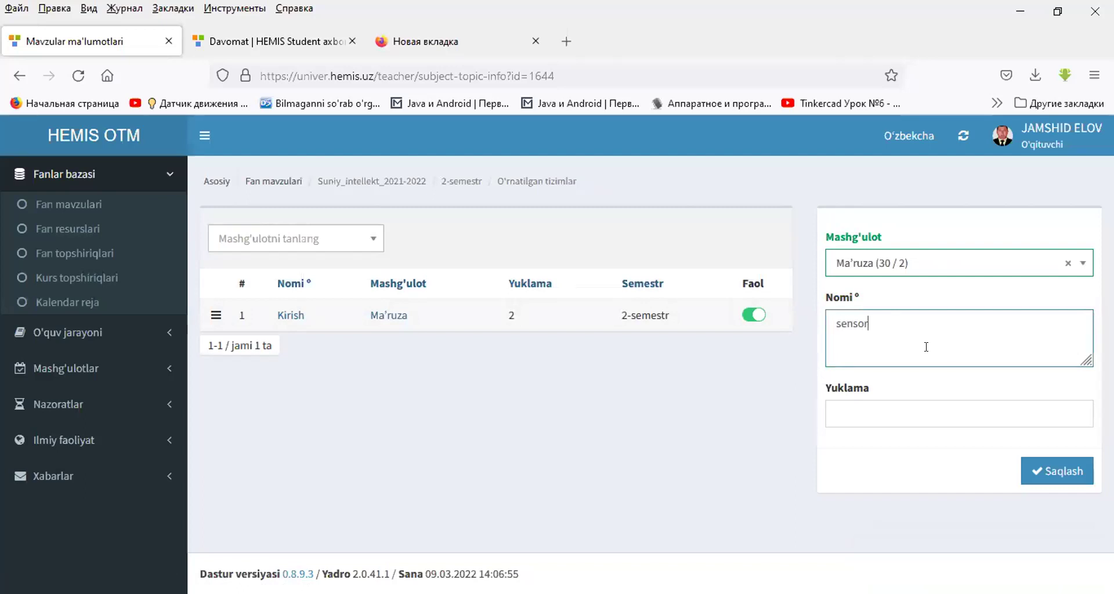
pyautogui.write('lar')
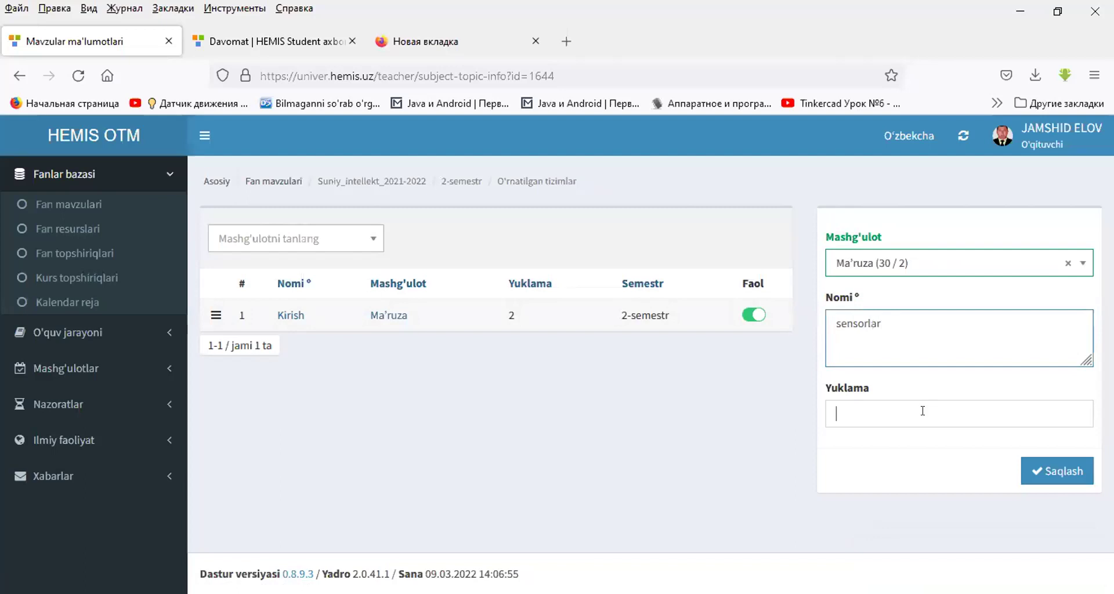
pyautogui.write('4')
pyautogui.click(1058, 471)
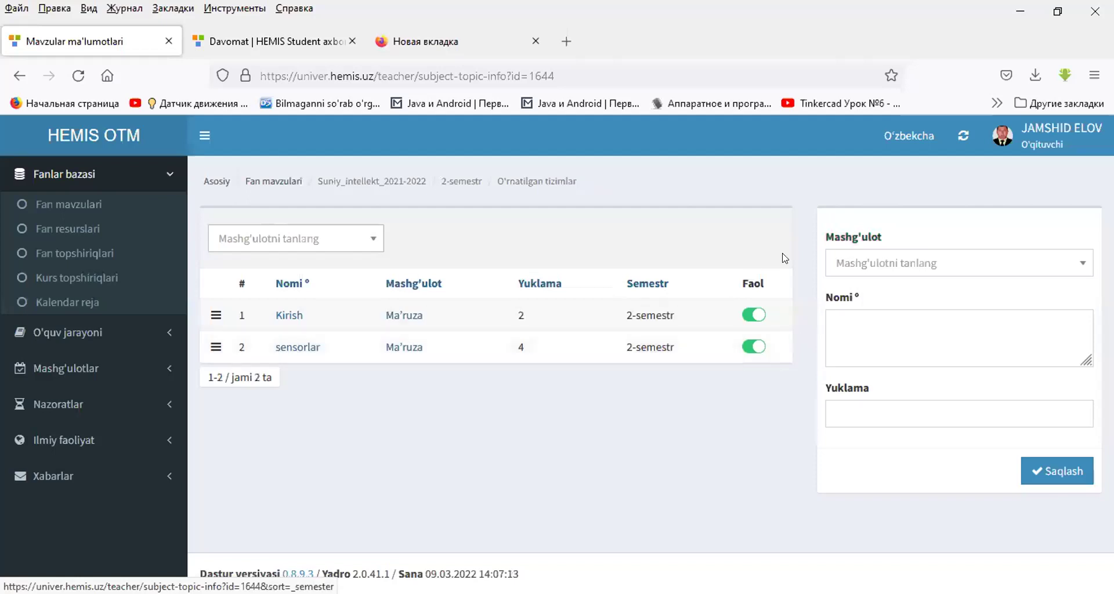
# - Save a Laboratoriya topic '1-laboratoriya' with a load of 2
pyautogui.click(857, 260)
pyautogui.click(882, 317)
pyautogui.click(912, 310)
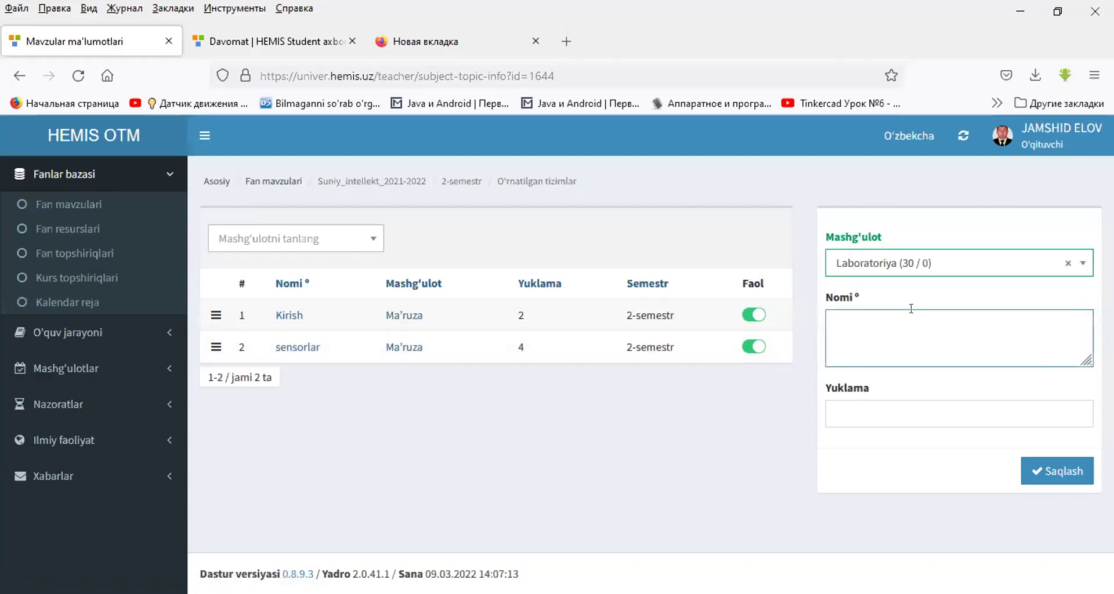
pyautogui.write('1-laboratoriya')
pyautogui.click(860, 412)
pyautogui.write('2')
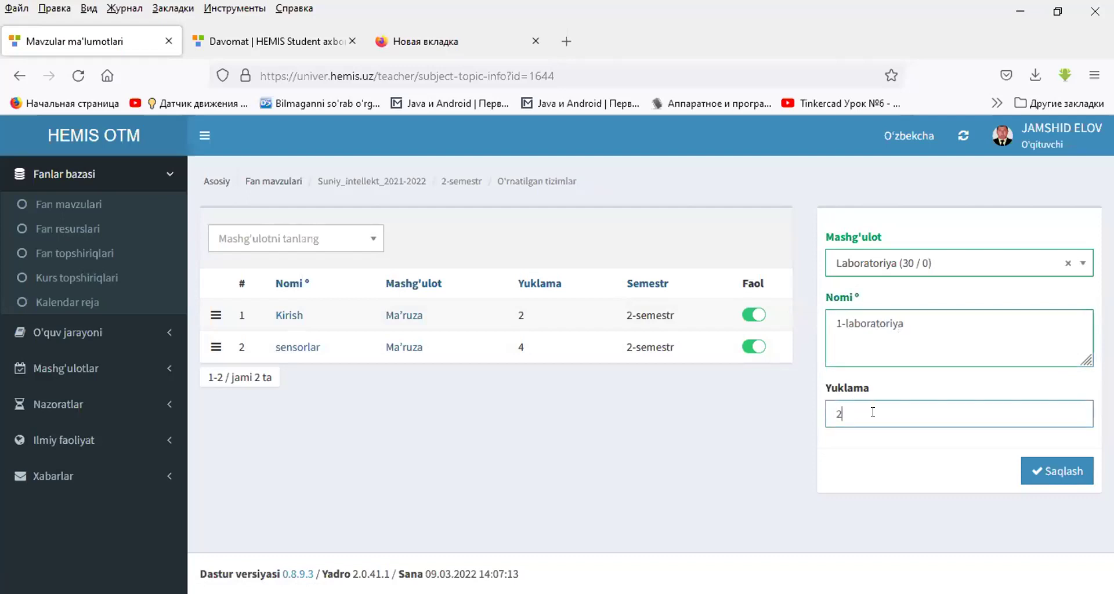
pyautogui.click(1041, 469)
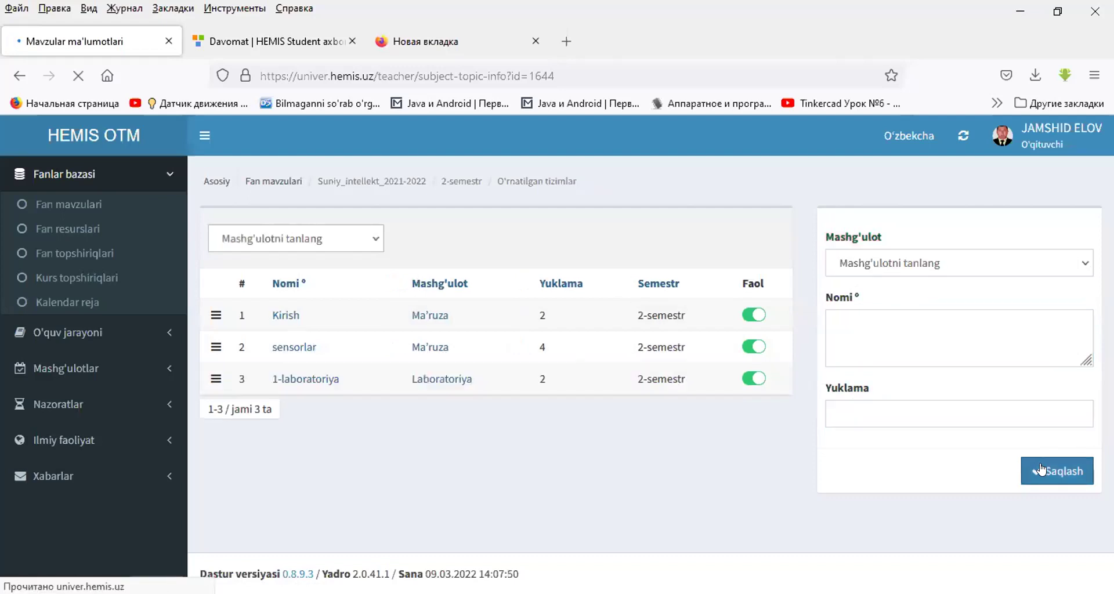
# - Save a Laboratoriya topic '2-laboratoriya' with a load of 4
pyautogui.click(920, 257)
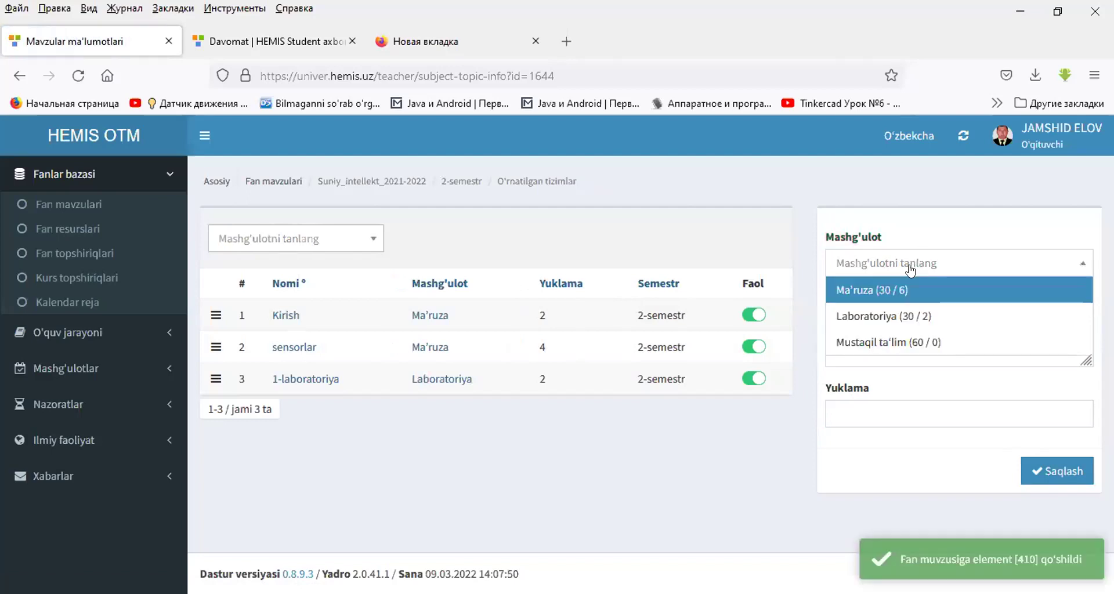
pyautogui.click(893, 316)
pyautogui.click(892, 325)
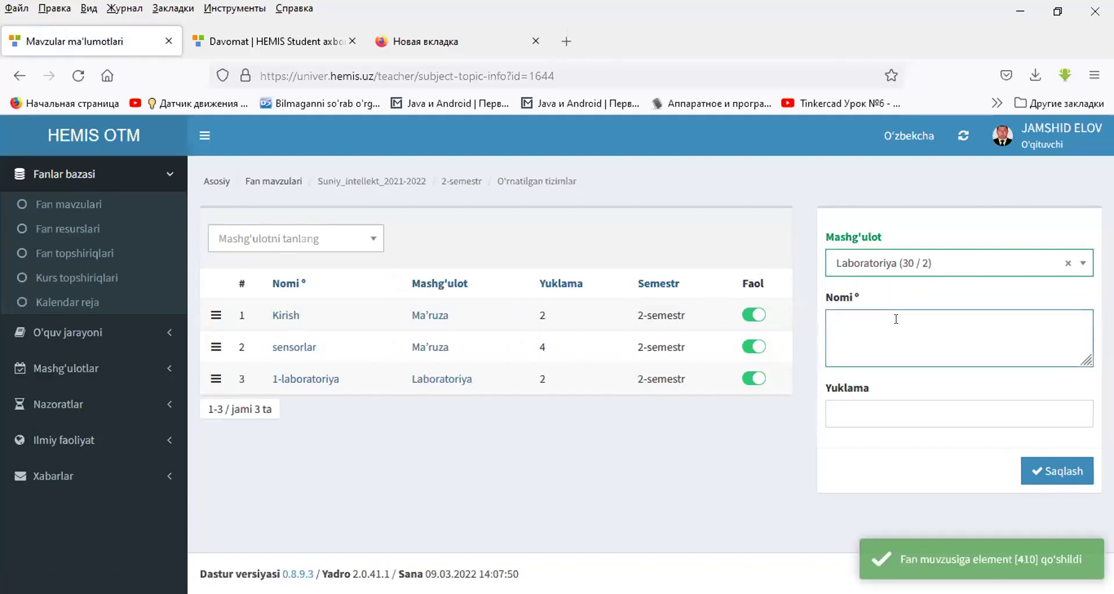
pyautogui.write('2-labora')
pyautogui.write('toriya')
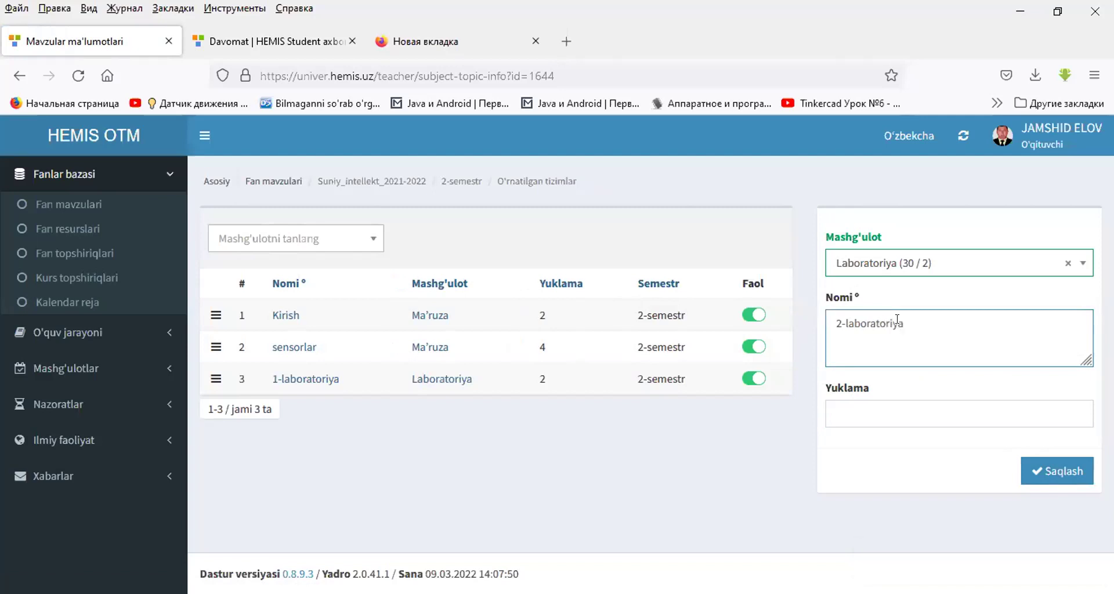
pyautogui.click(899, 405)
pyautogui.write('4')
pyautogui.click(1038, 468)
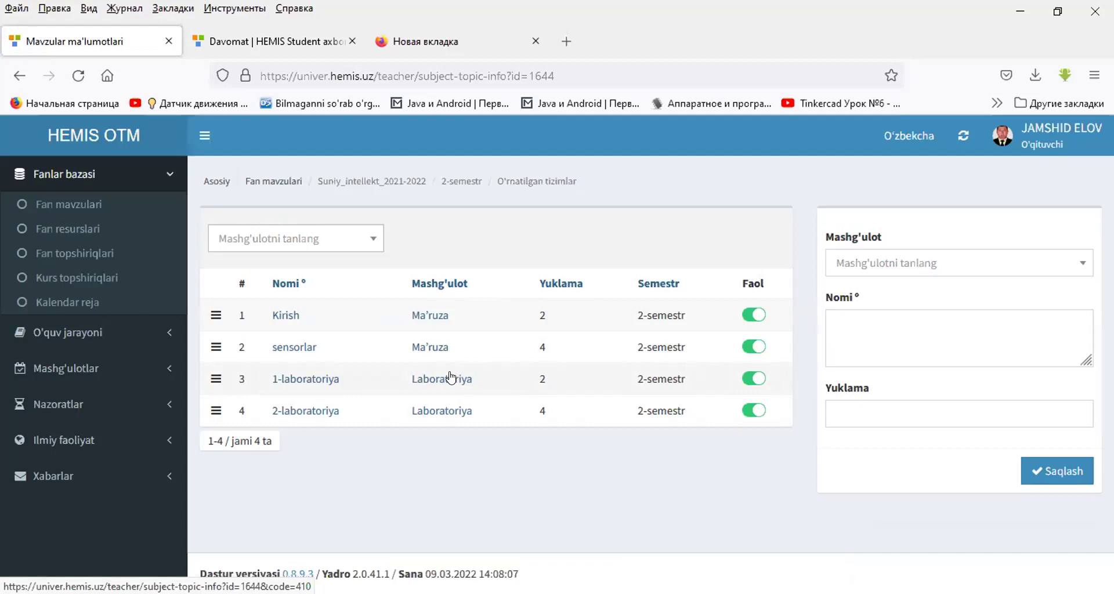
# - Go to Fan resurslari, listing O'rnatilgan tizimlar Ma'ruza and Laboratoriya with 0 resources
pyautogui.click(316, 244)
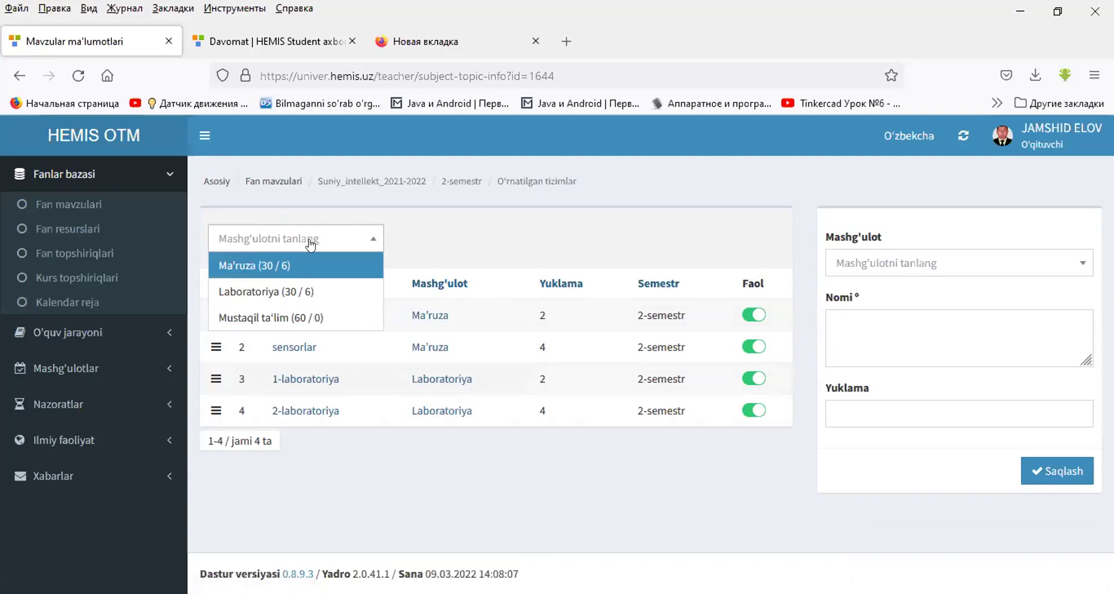
pyautogui.click(504, 218)
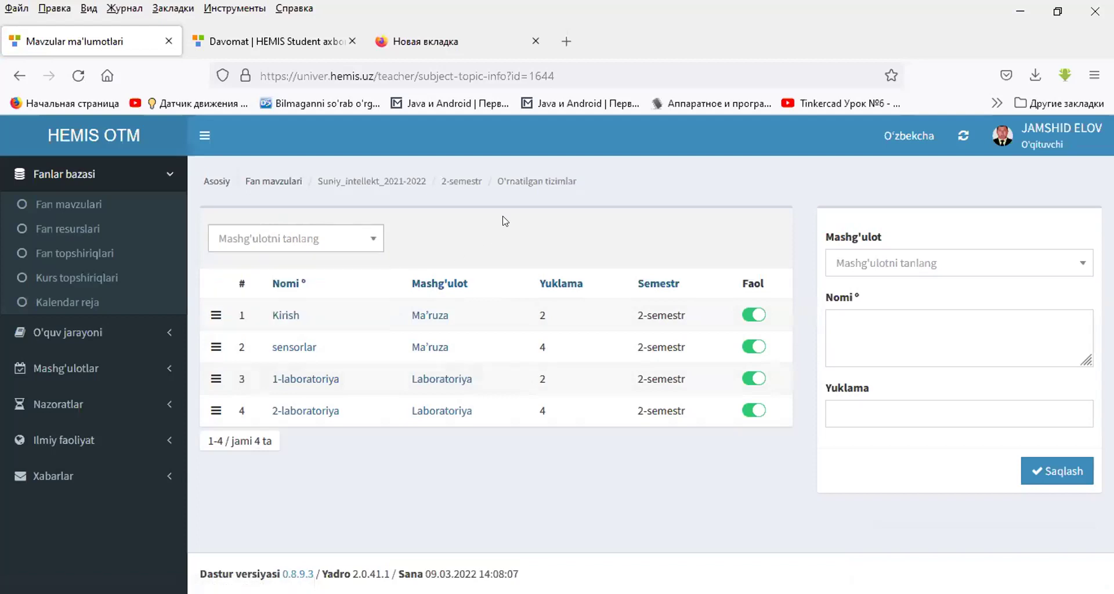
pyautogui.click(325, 242)
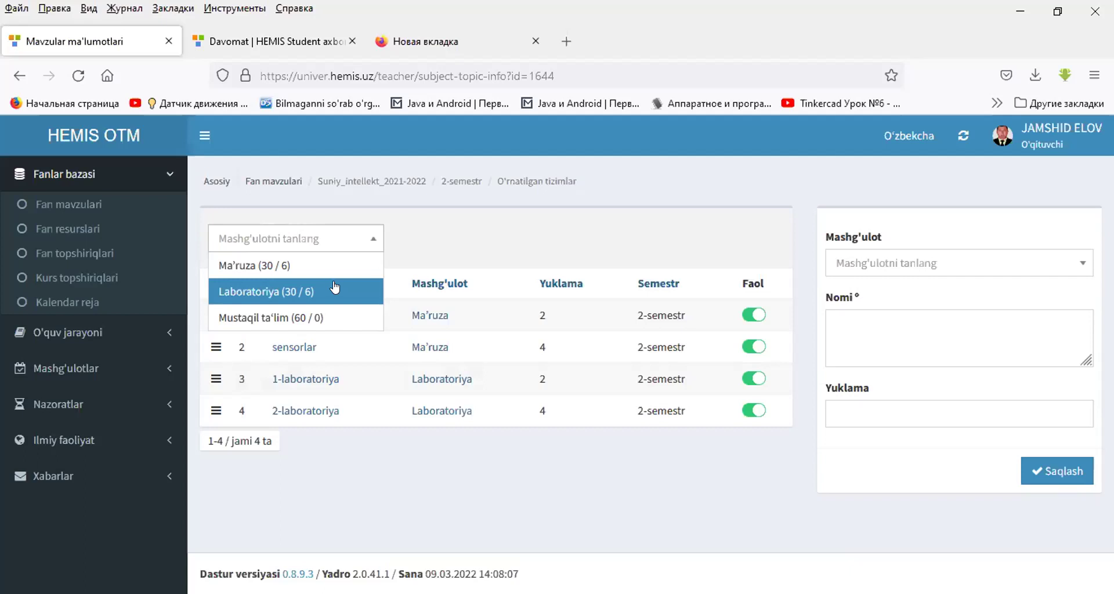
pyautogui.click(435, 235)
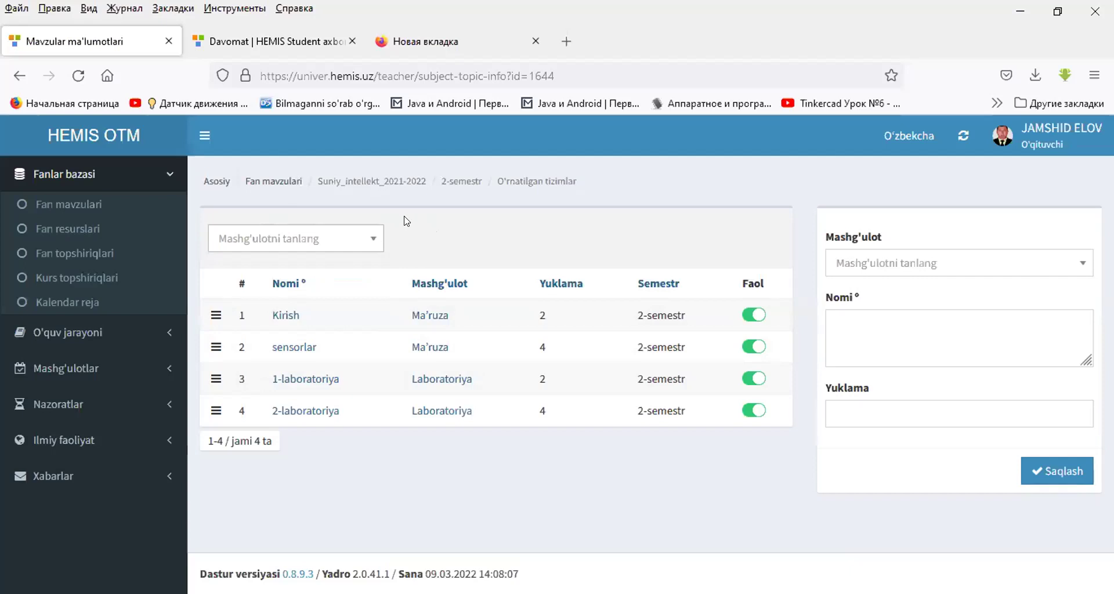
pyautogui.click(76, 230)
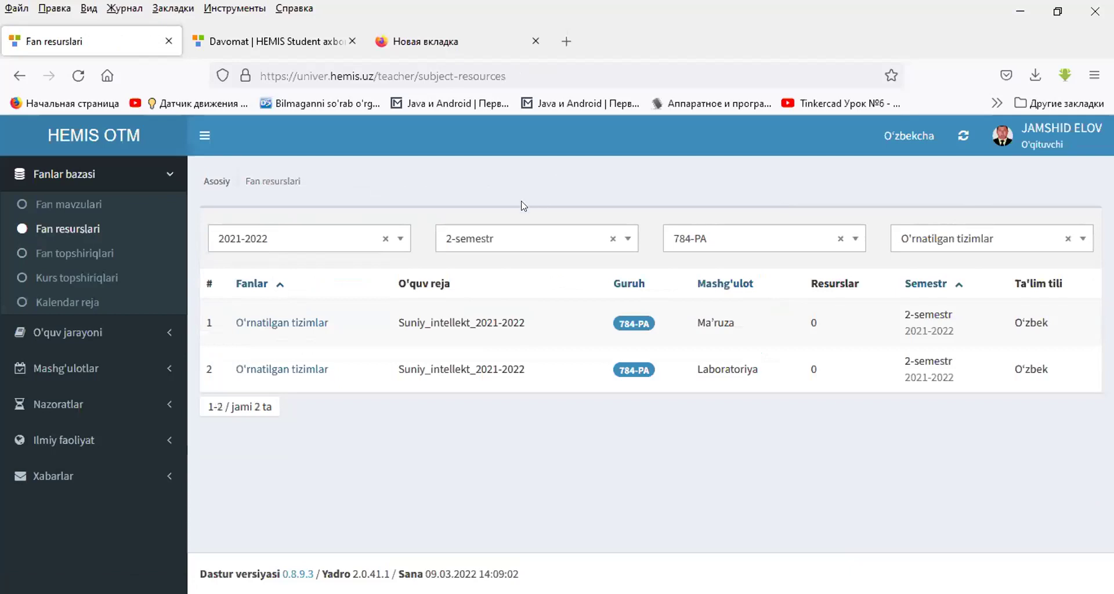
# - Open the O'rnatilgan tizimlar Ma'ruza topics, then return to the resources list
pyautogui.click(301, 324)
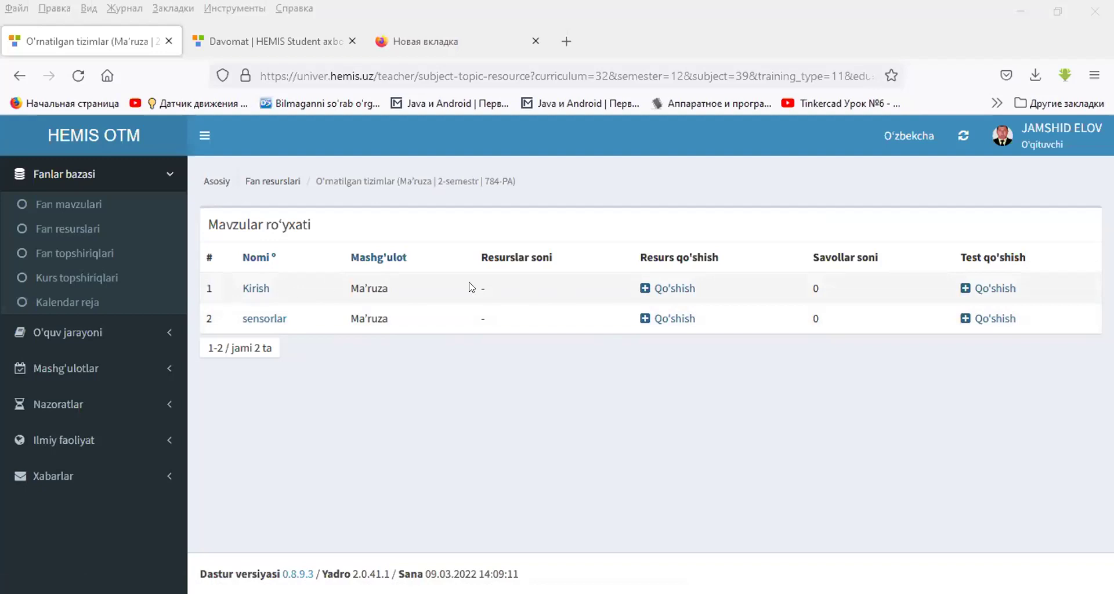
pyautogui.click(64, 228)
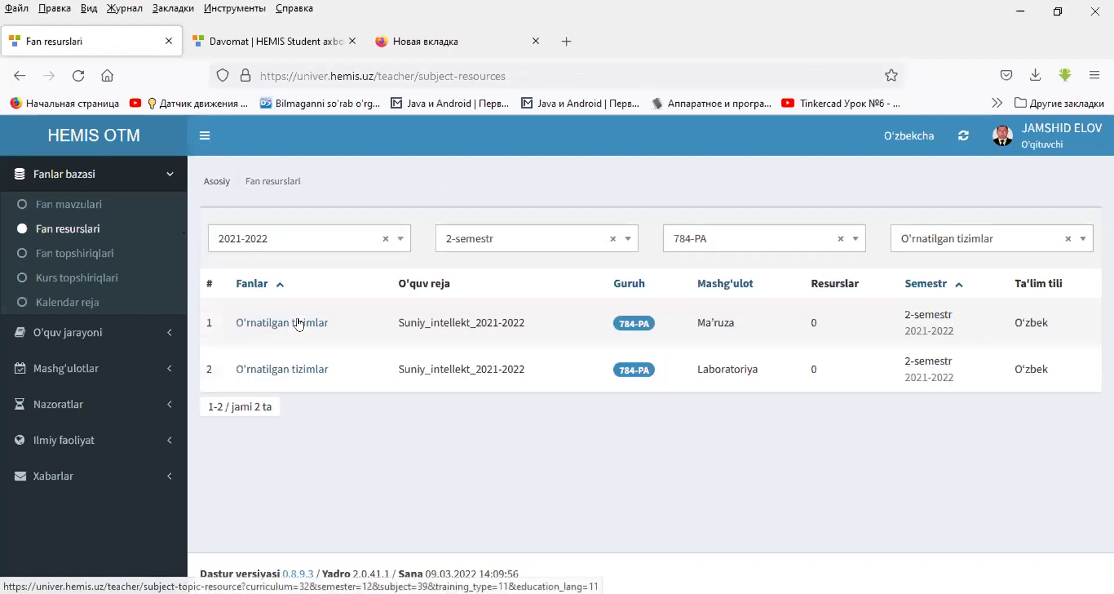
pyautogui.click(301, 319)
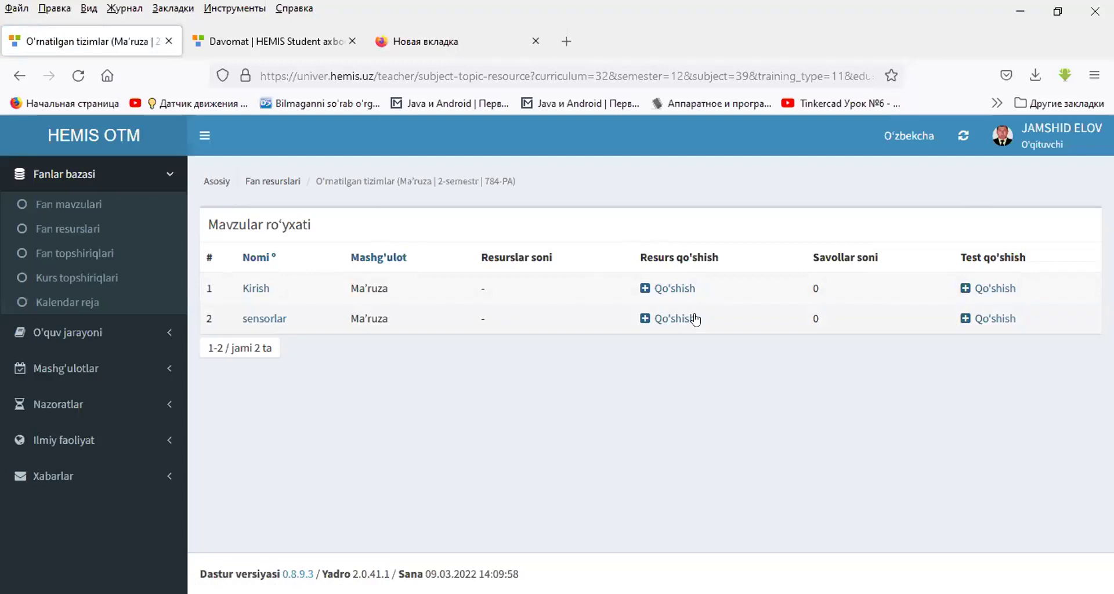
pyautogui.click(19, 76)
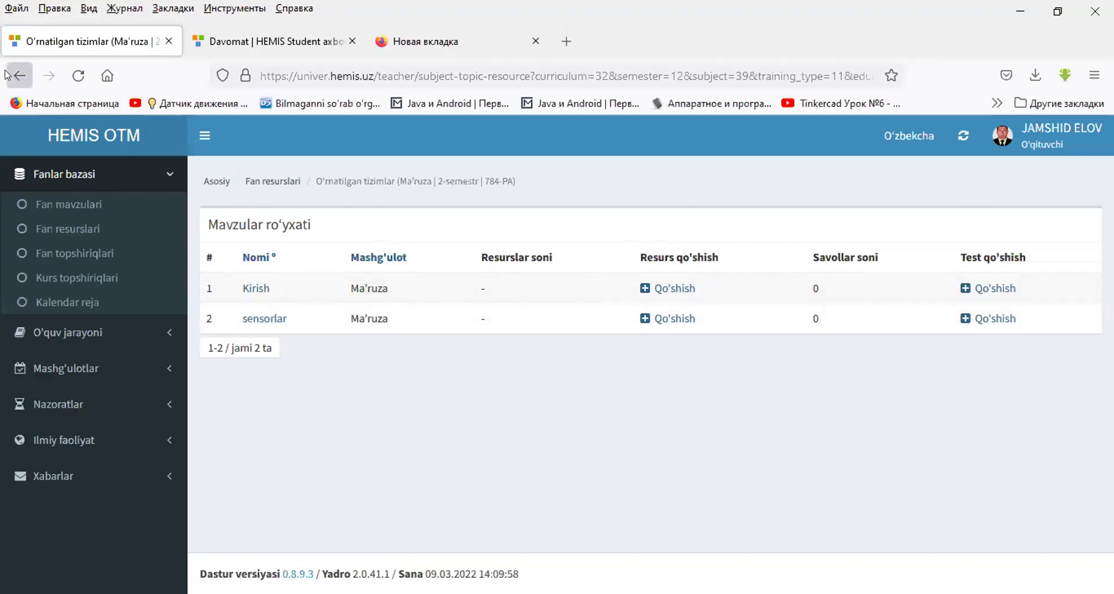
# - Highlight the Ma'ruza and Laboratoriya rows, then open the Ma'ruza topic list with Kirish and sensorlar
pyautogui.doubleClick(719, 312)
pyautogui.doubleClick(722, 362)
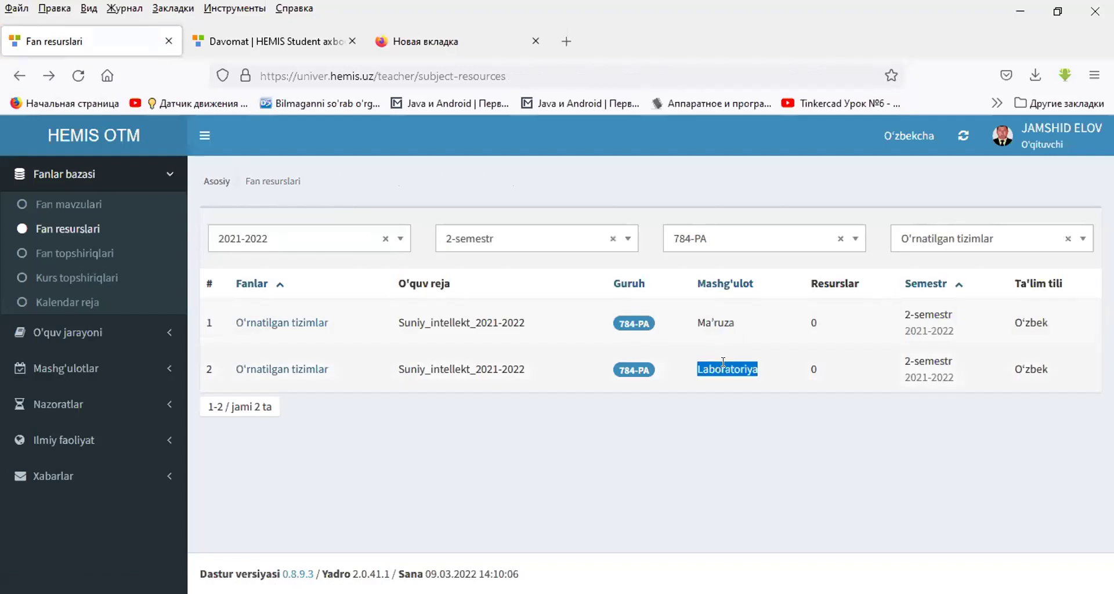
pyautogui.doubleClick(715, 321)
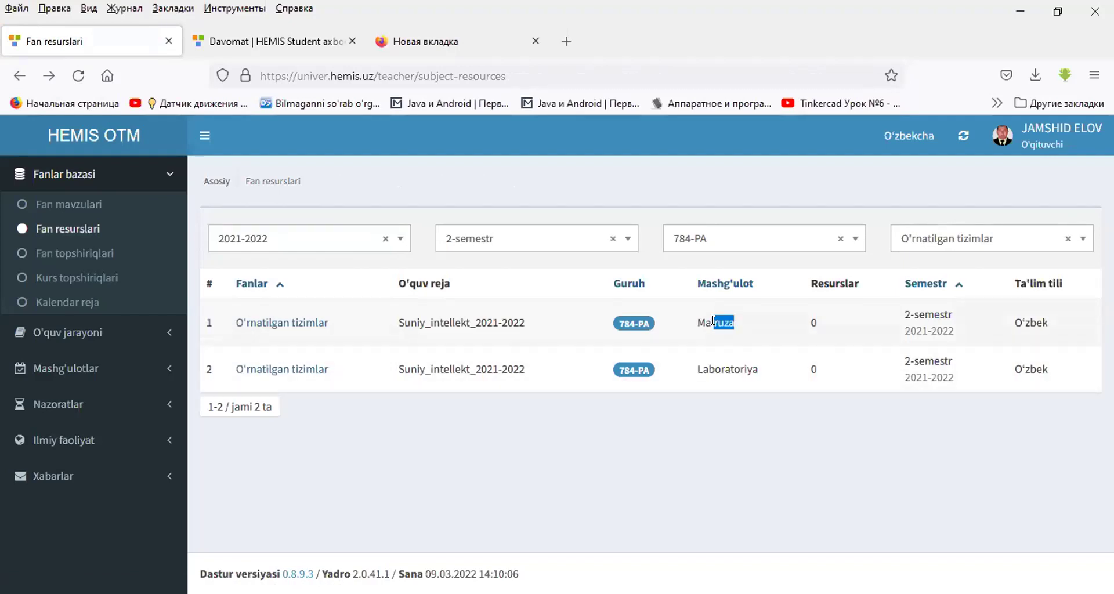
pyautogui.doubleClick(704, 322)
pyautogui.click(711, 323)
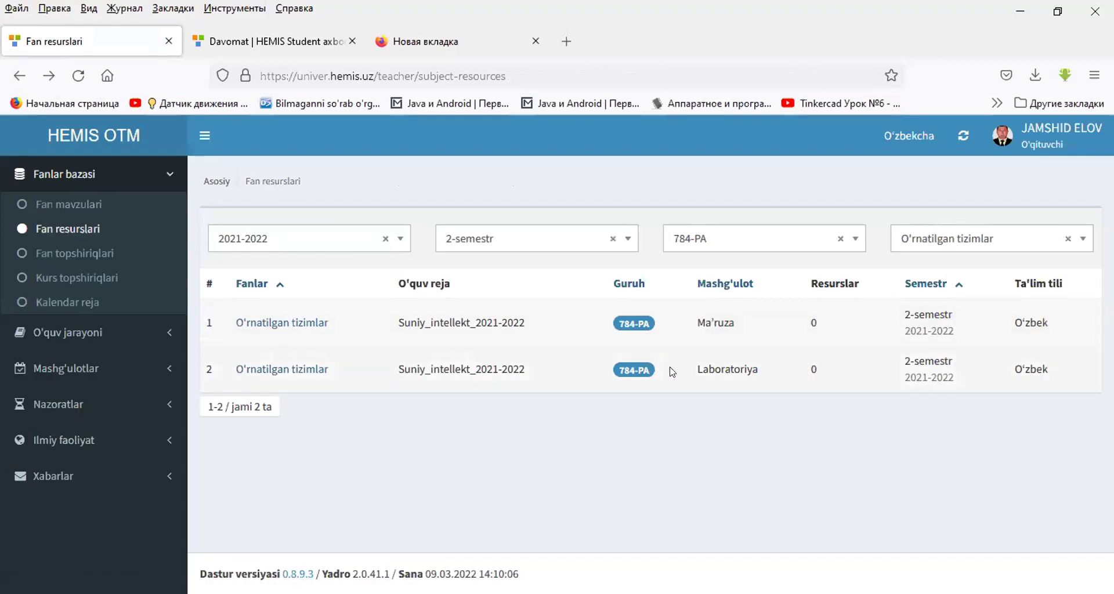
pyautogui.doubleClick(714, 362)
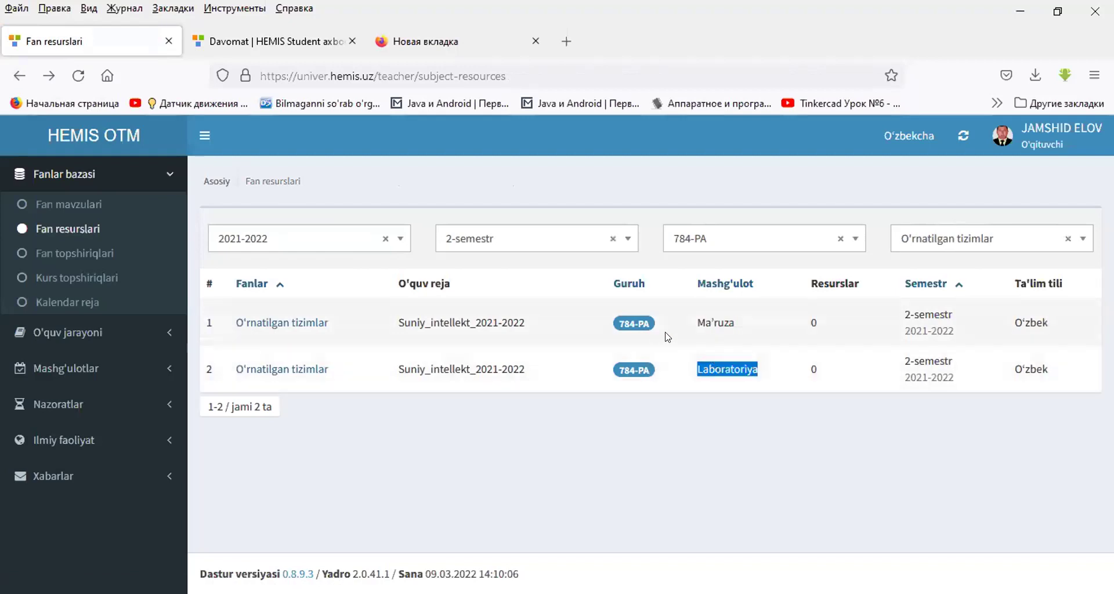
pyautogui.click(638, 321)
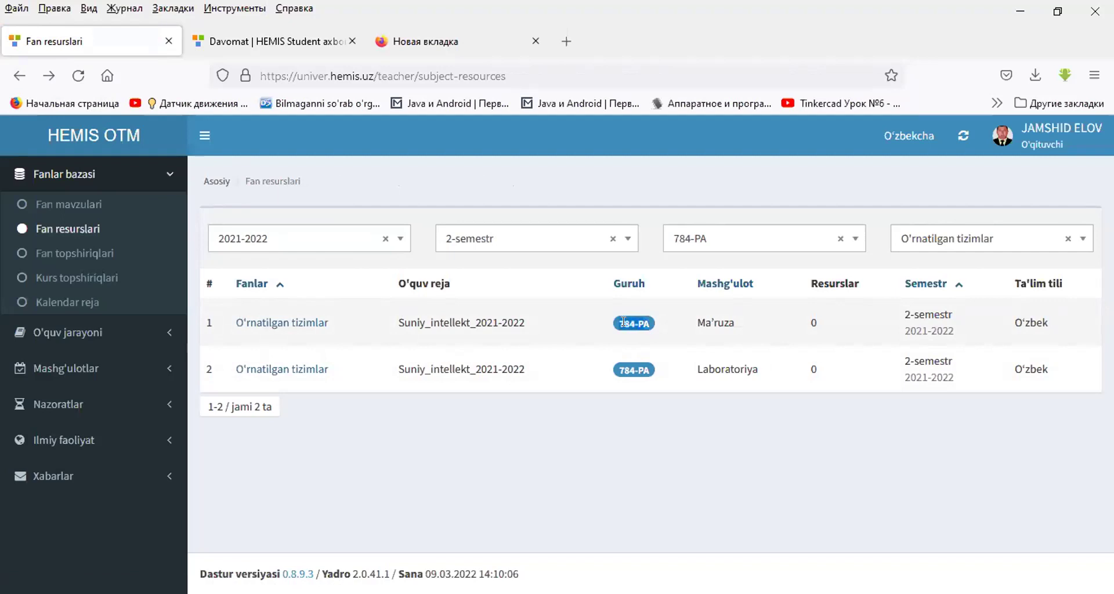
pyautogui.click(312, 327)
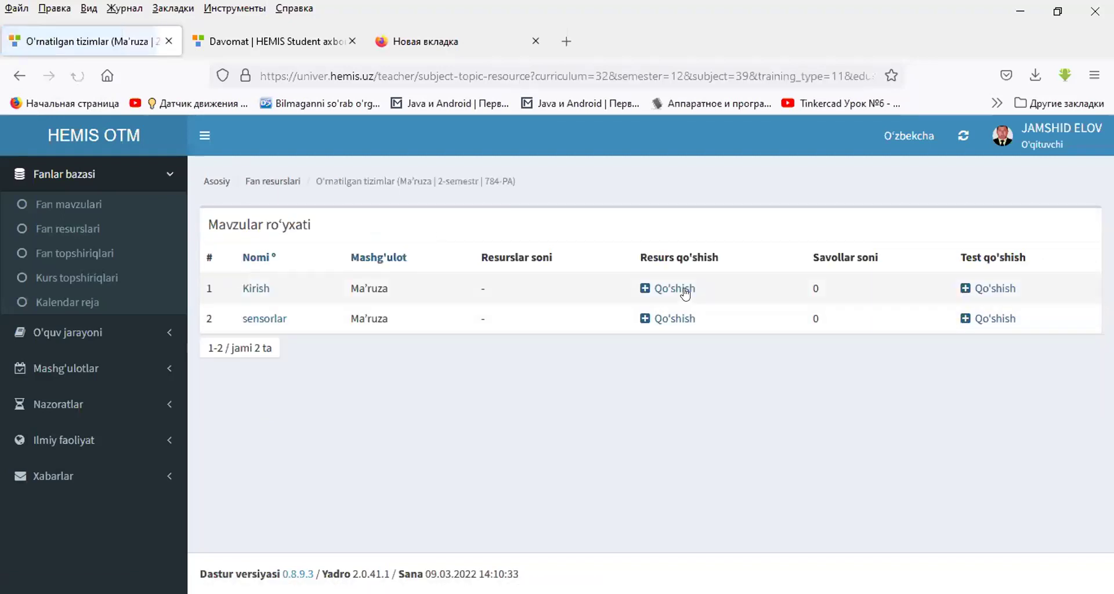
# - Start a new Kirish resource named 1-maruza with description kirish
pyautogui.click(686, 294)
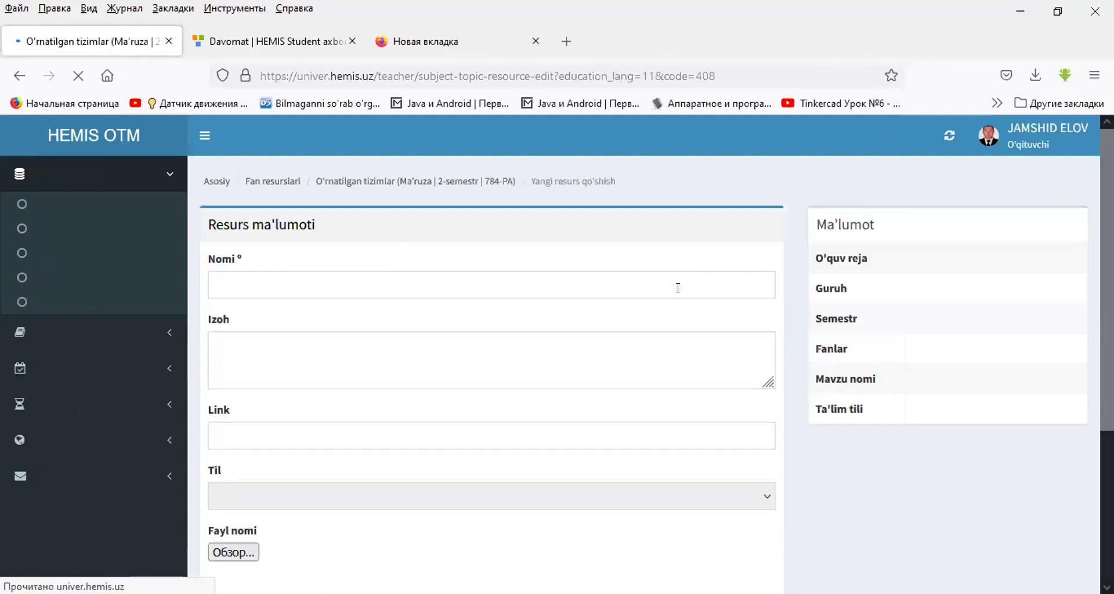
pyautogui.click(457, 292)
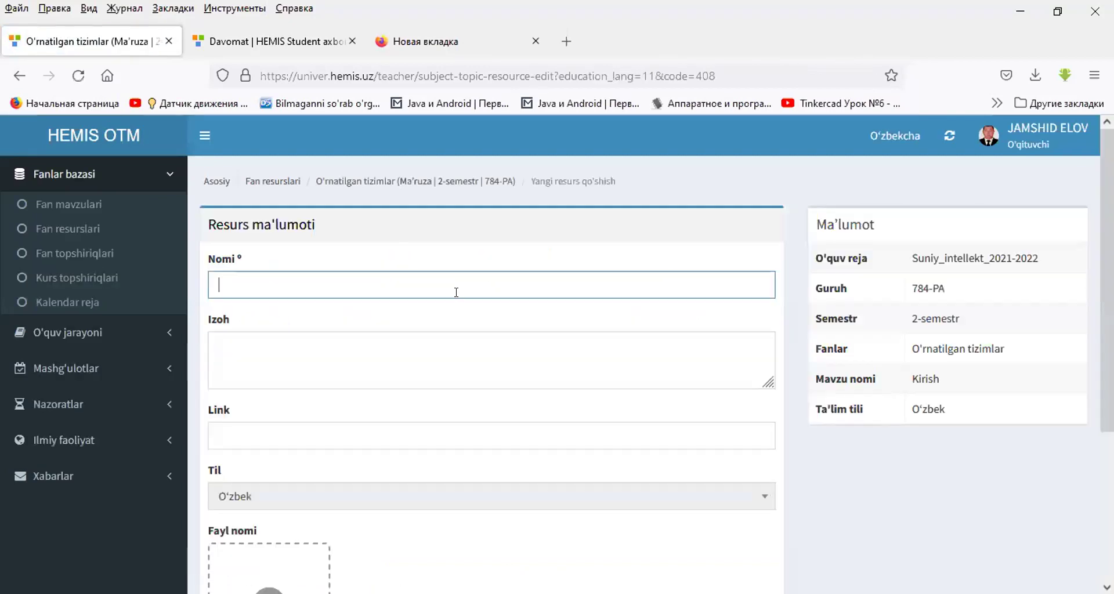
pyautogui.write('1-')
pyautogui.press('Down')
pyautogui.press('Return')
pyautogui.click(413, 353)
pyautogui.write('kirish')
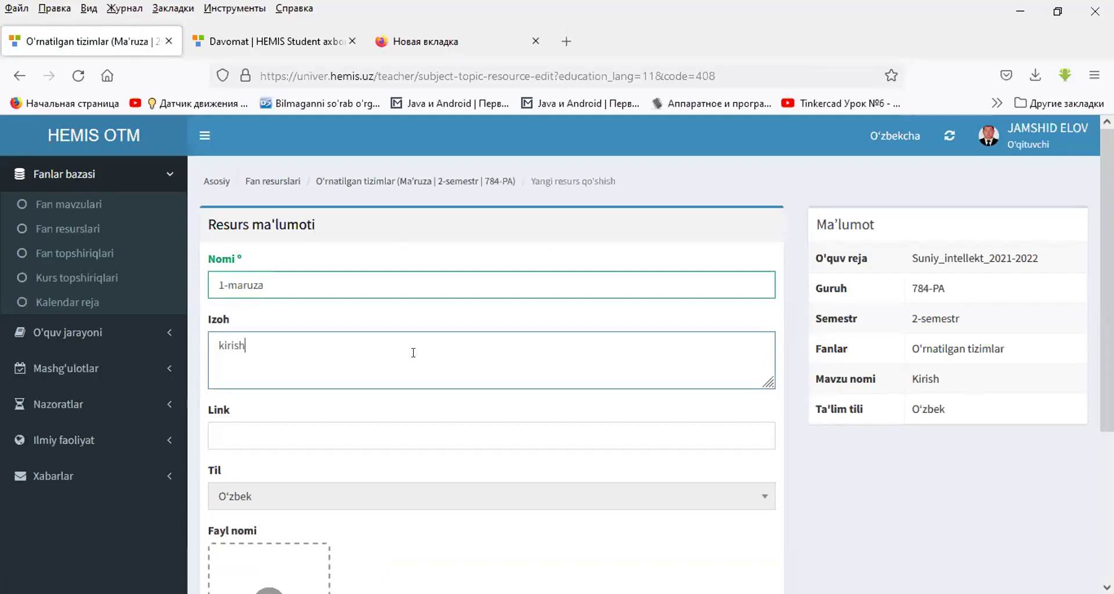
pyautogui.scroll(-3, 414, 360)
pyautogui.click(285, 267)
pyautogui.scroll(2, 285, 264)
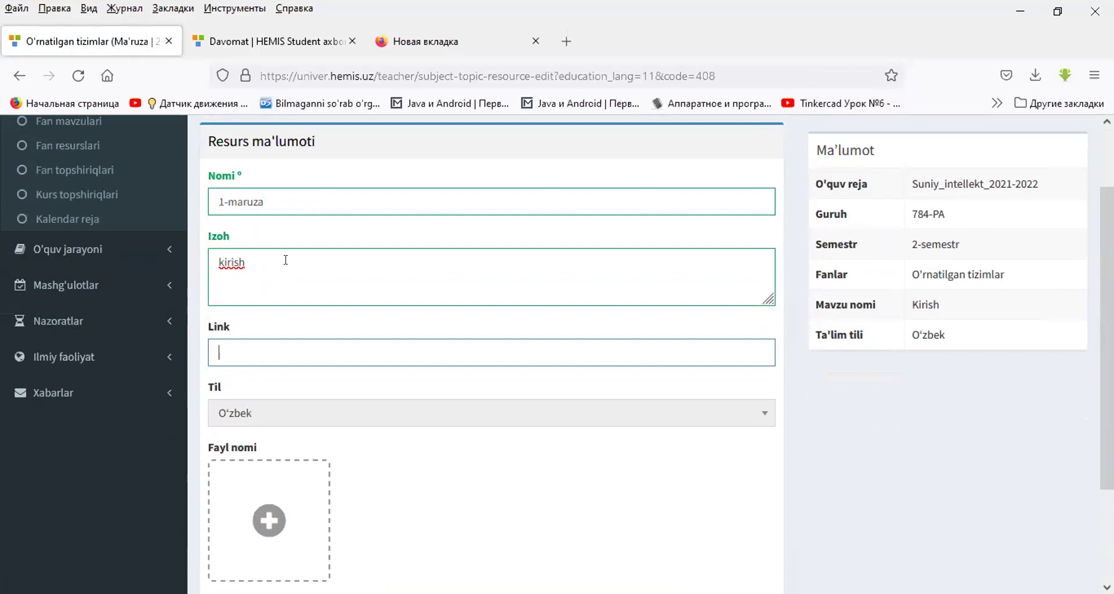
pyautogui.write('www.library.tui')
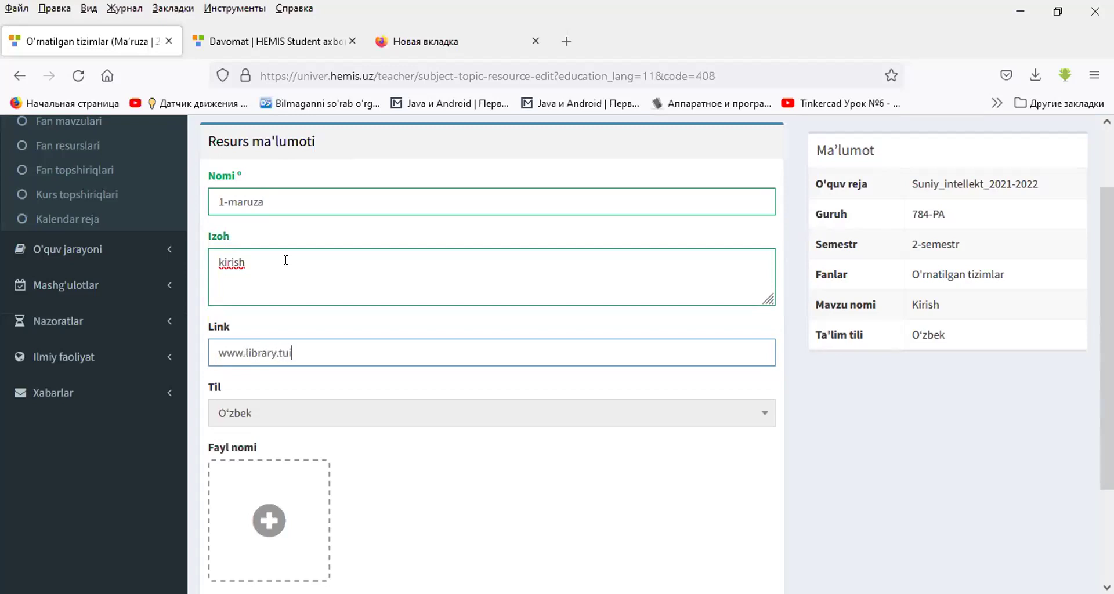
pyautogui.write('t.uz')
pyautogui.scroll(-3, 385, 299)
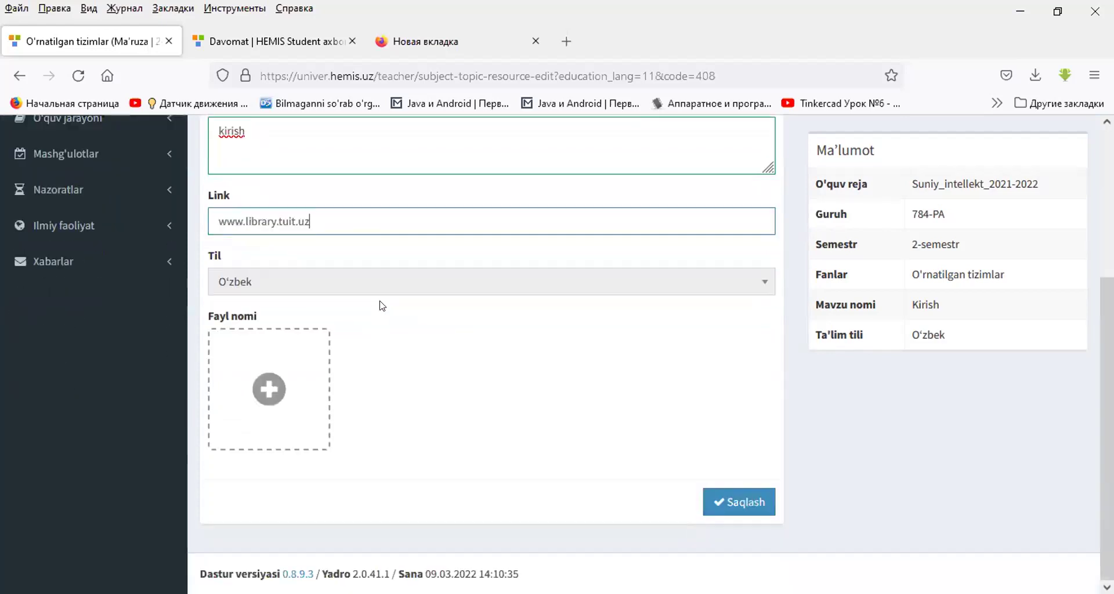
pyautogui.tripleClick(311, 215)
# - Attach the 1.Ходимлар базаси PDF to 1-maruza and save the resource
pyautogui.click(294, 222)
pyautogui.click(263, 397)
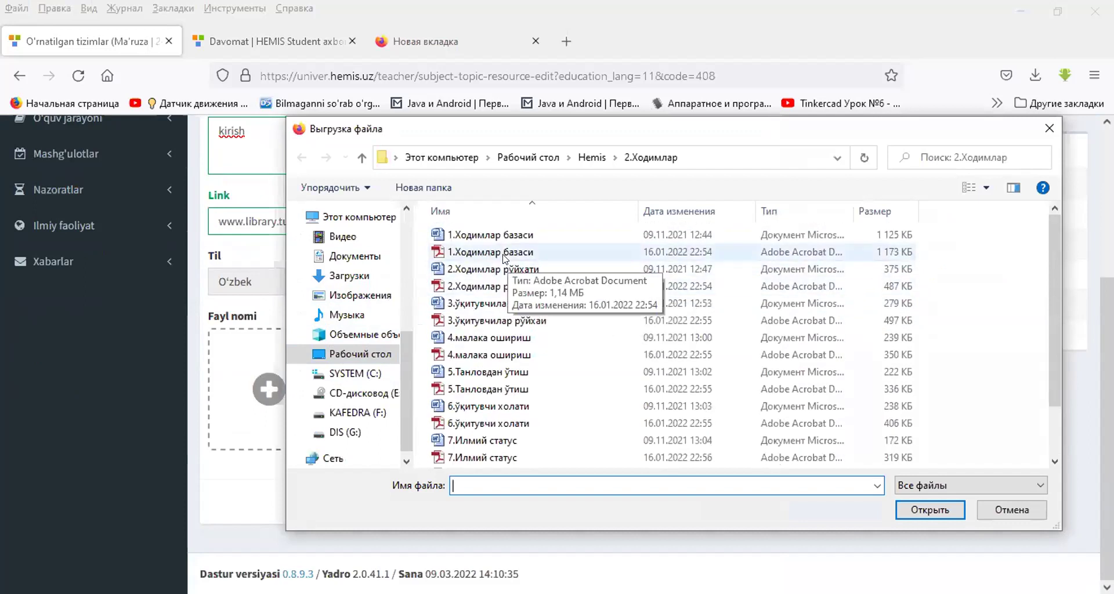
pyautogui.doubleClick(485, 253)
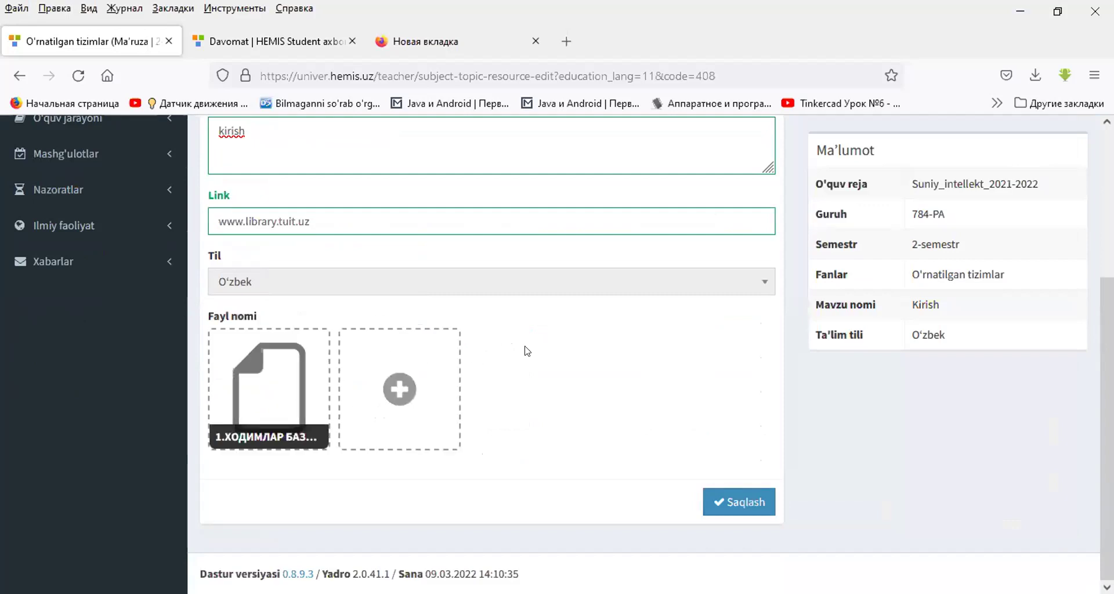
pyautogui.scroll(5, 527, 352)
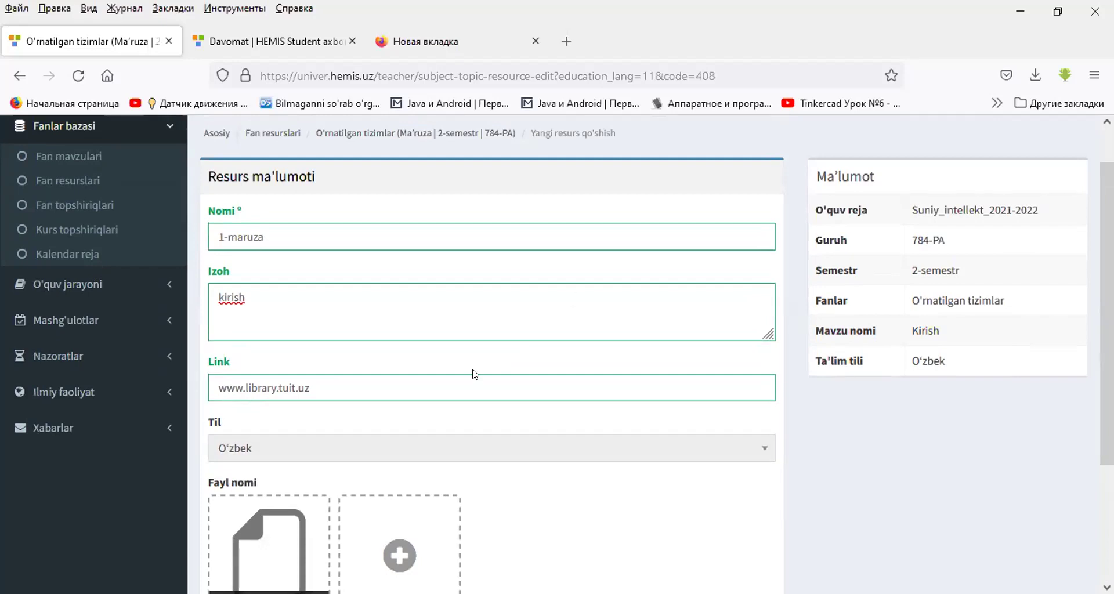
pyautogui.scroll(-3, 461, 365)
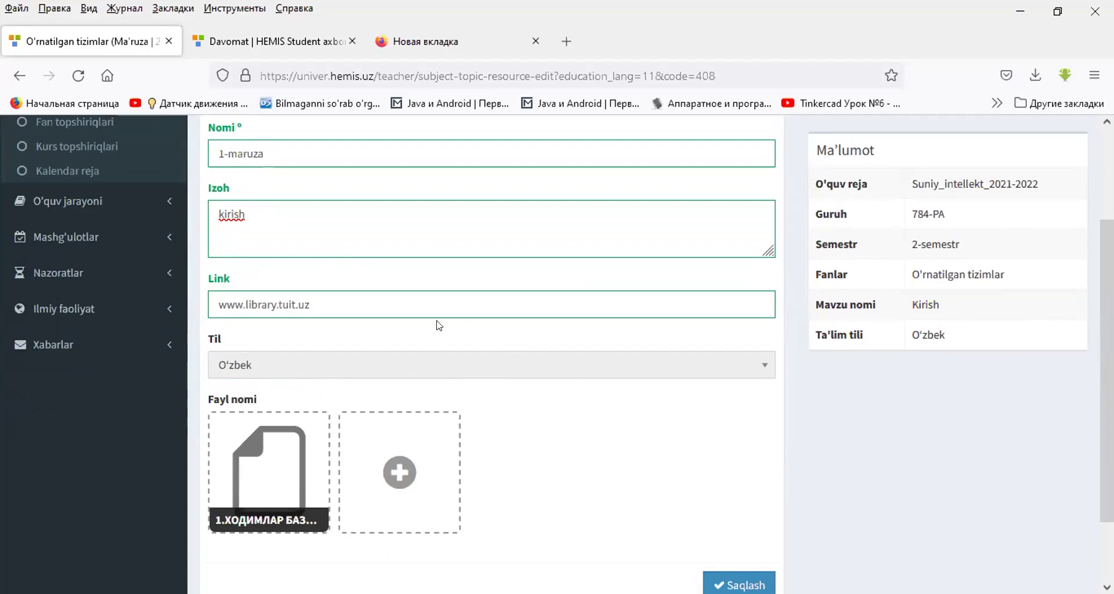
pyautogui.scroll(3, 418, 323)
pyautogui.scroll(-4, 659, 365)
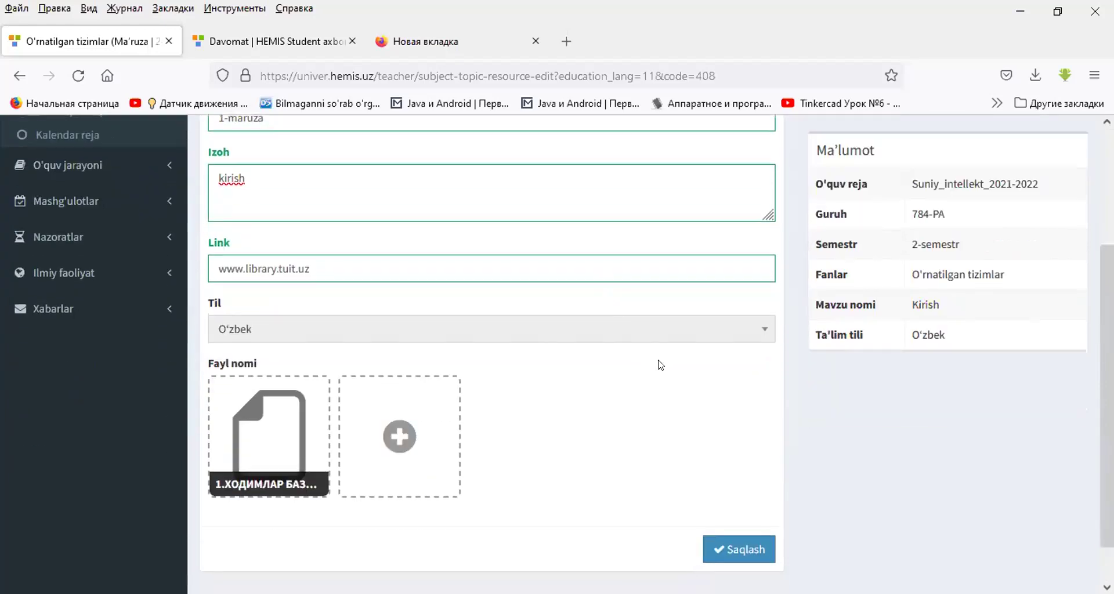
pyautogui.click(736, 503)
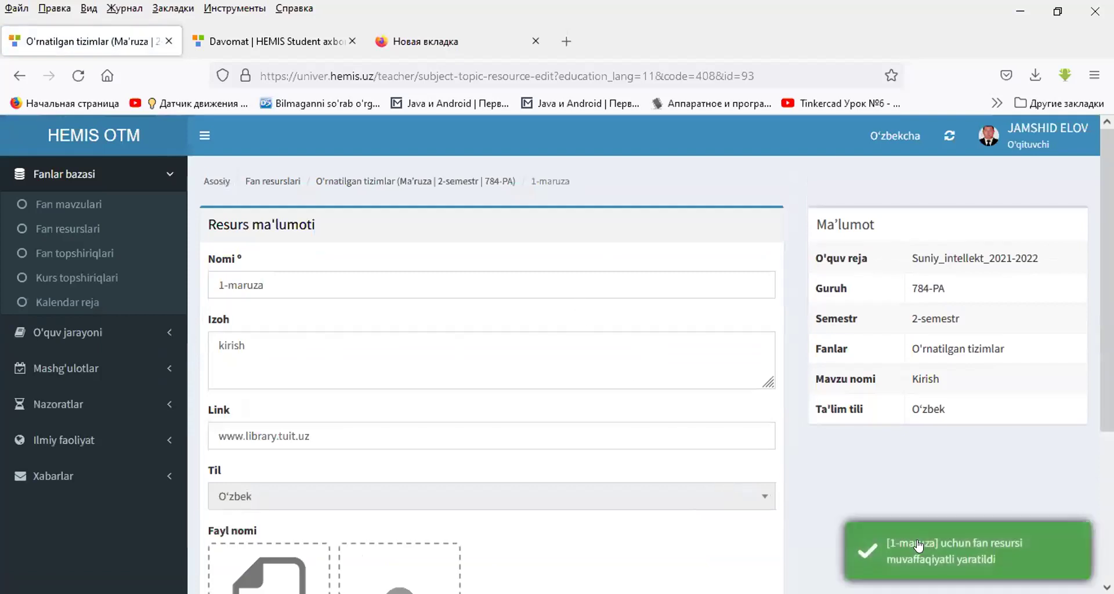
# - Return to the O'rnatilgan tizimlar topic list and download Kirish's resource as kirish(1).zip
pyautogui.click(348, 181)
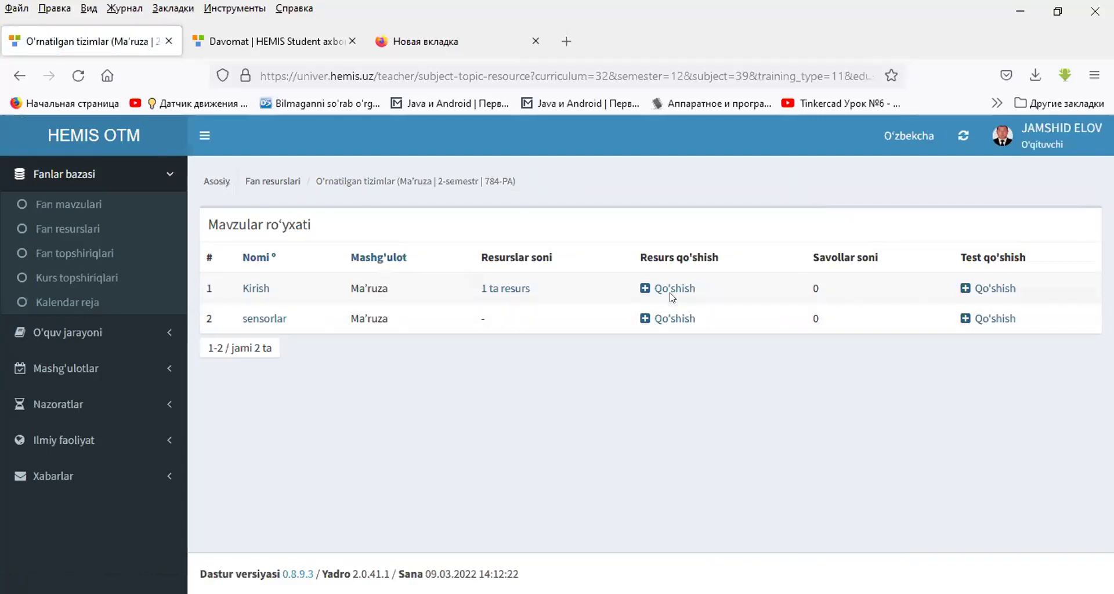
pyautogui.click(492, 293)
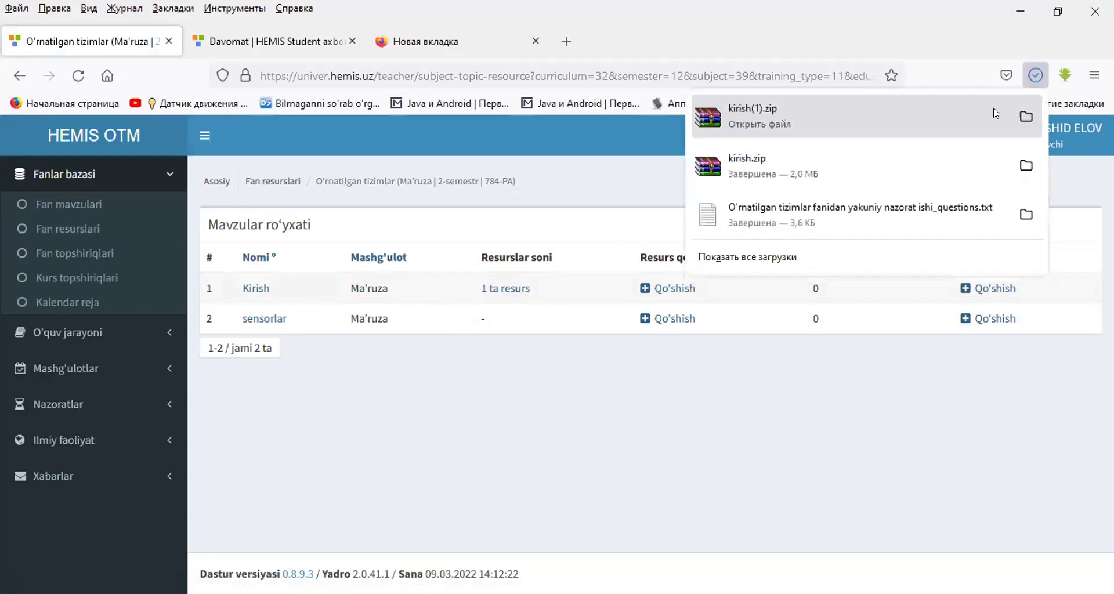
pyautogui.click(1026, 115)
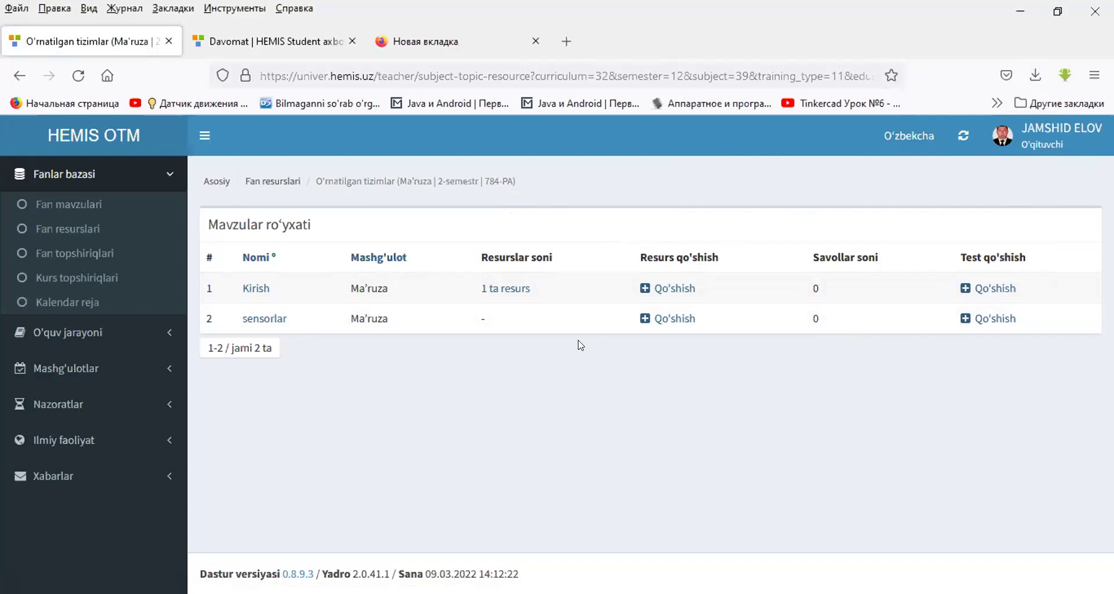
pyautogui.doubleClick(533, 255)
pyautogui.tripleClick(532, 255)
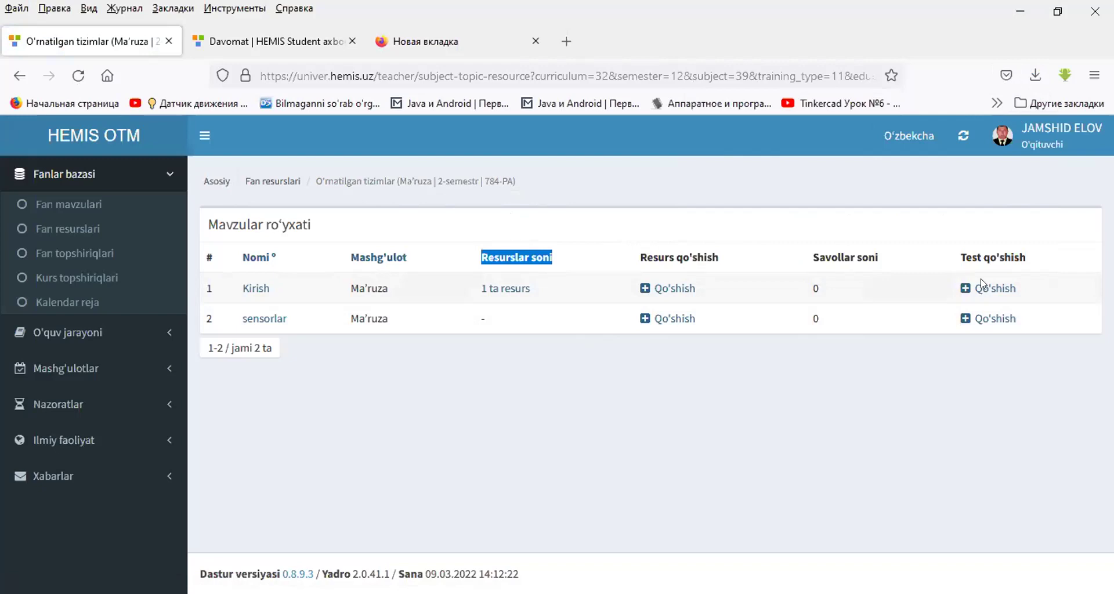
# - Create a test for the Kirish topic and open its Kiritish question entry page
pyautogui.click(996, 289)
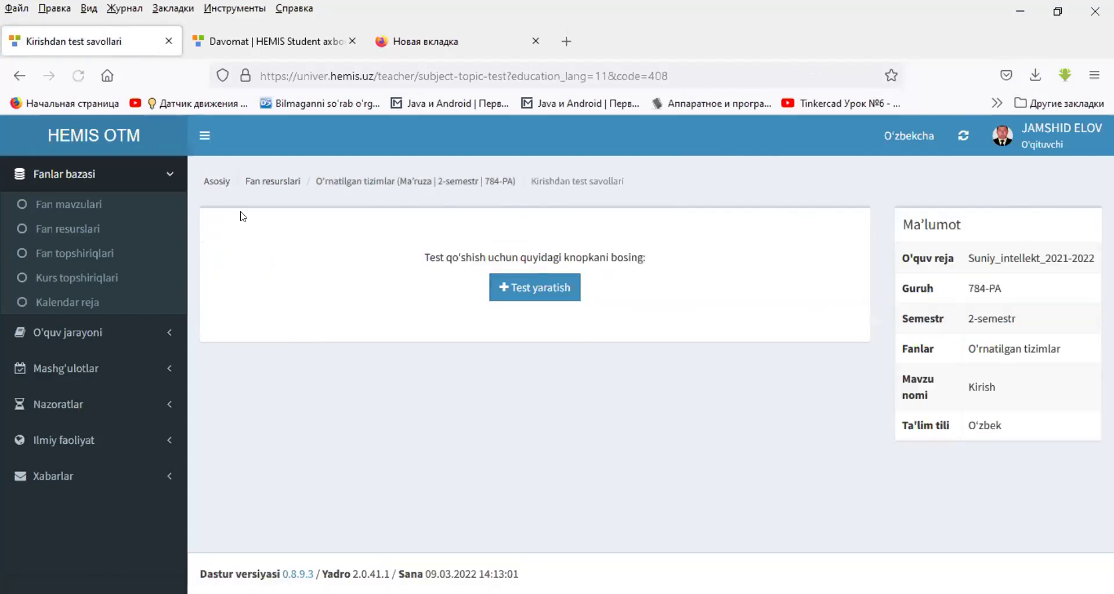
pyautogui.click(19, 75)
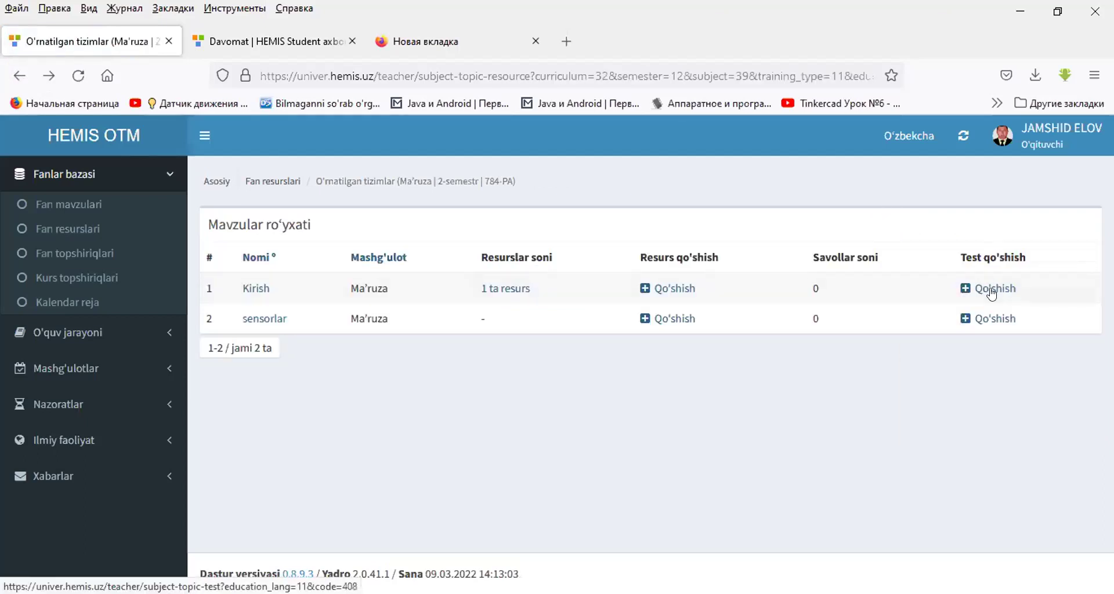
pyautogui.click(994, 290)
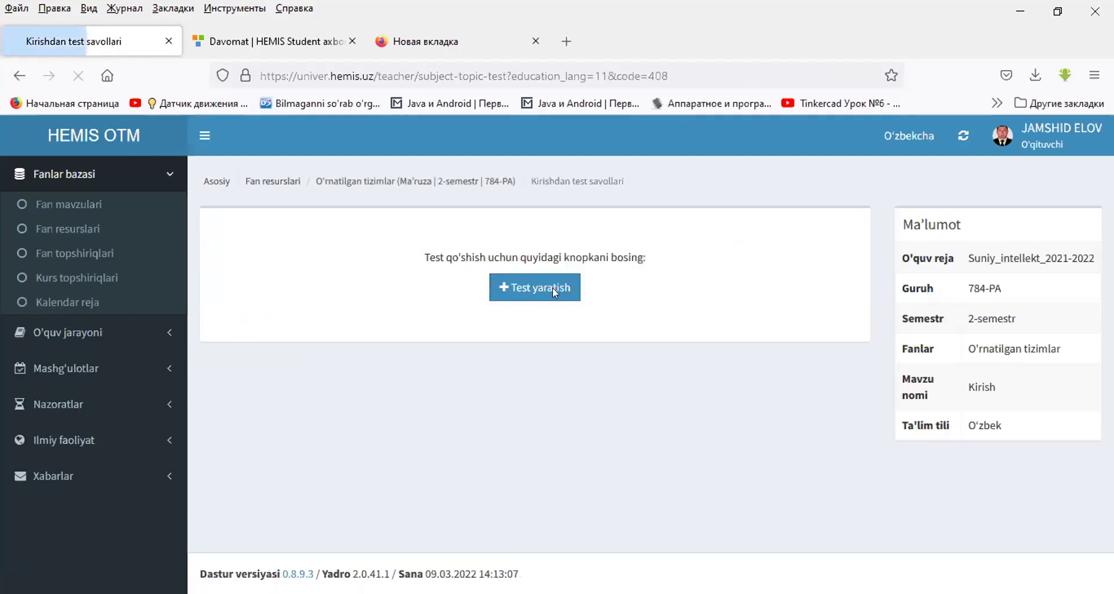
pyautogui.click(553, 288)
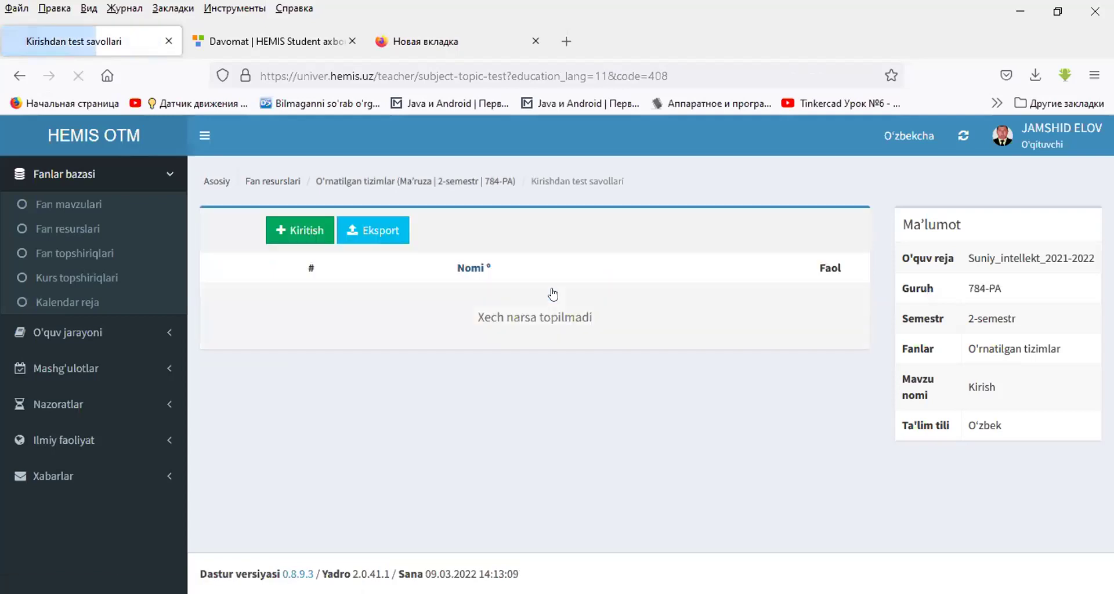
pyautogui.click(308, 235)
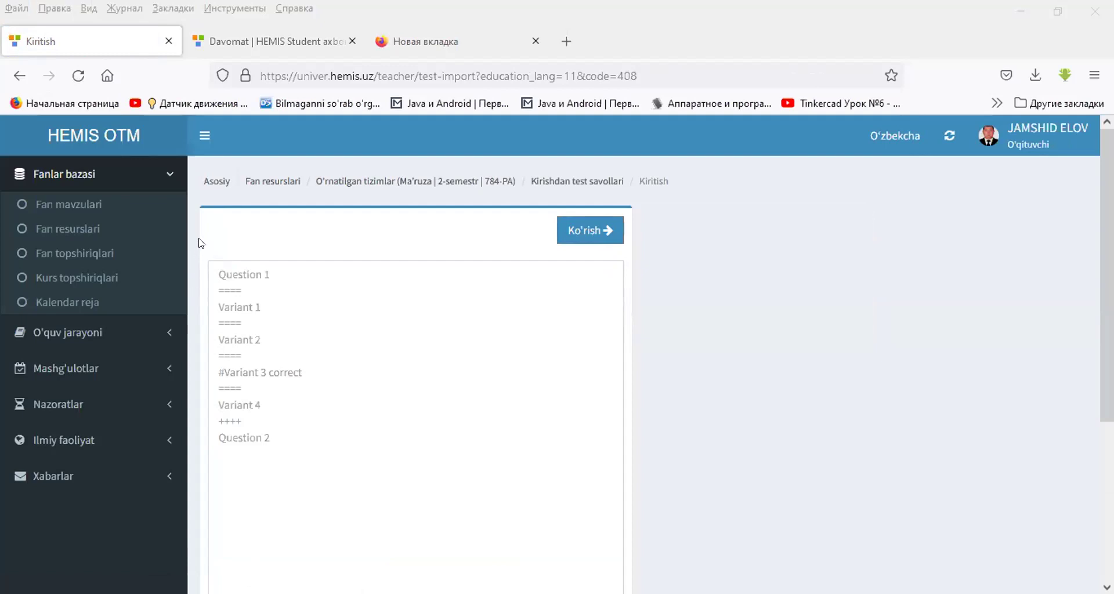
# - Paste the five prepared Kirish questions and preview them with Ko'rish
pyautogui.click(220, 272)
pyautogui.hotkey('ctrl', 'v')
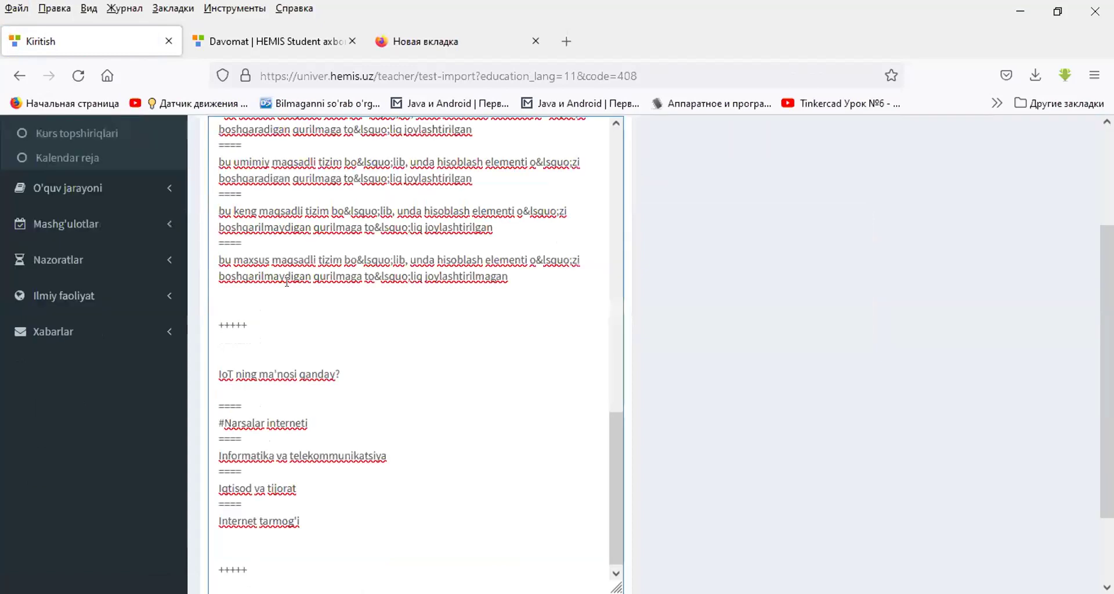
pyautogui.scroll(15, 510, 319)
pyautogui.scroll(3, 545, 274)
pyautogui.click(569, 238)
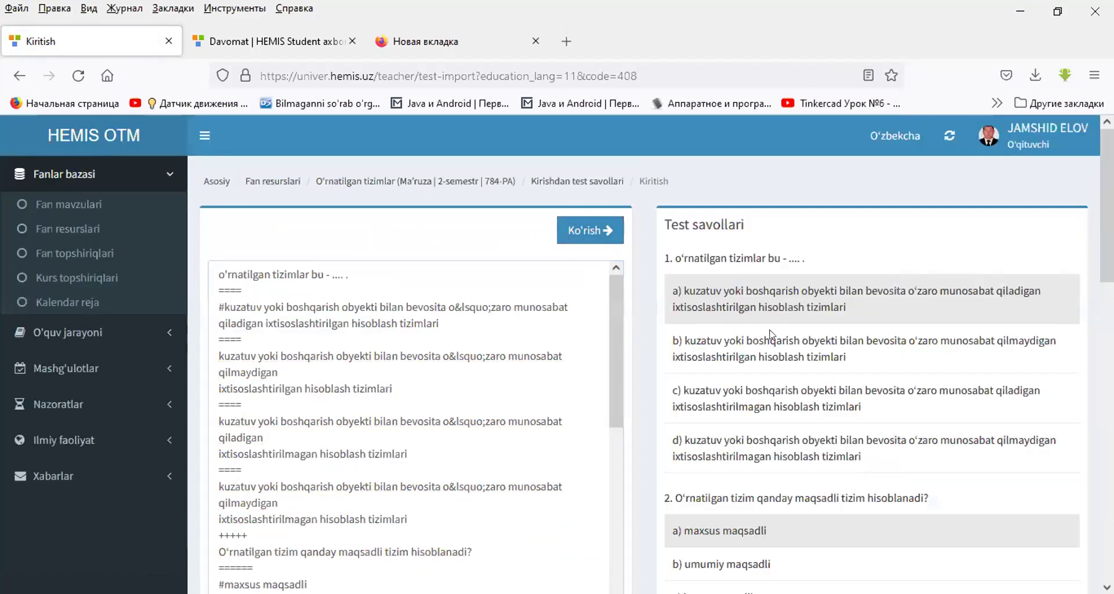
# - Review the previewed questions and save all five to the test
pyautogui.scroll(-3, 791, 293)
pyautogui.scroll(-10, 789, 292)
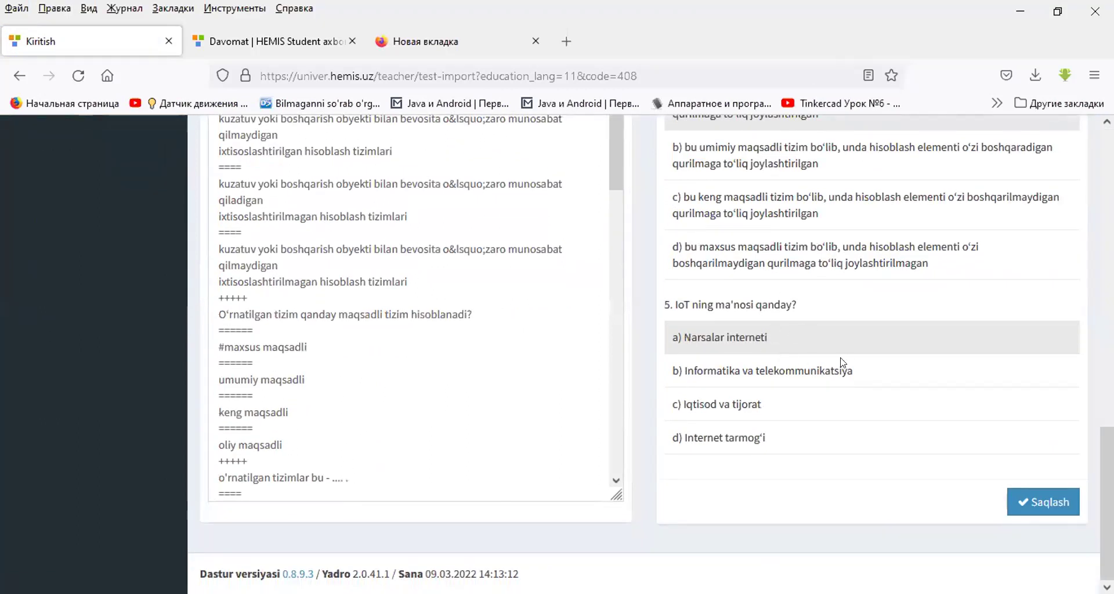
pyautogui.scroll(8, 791, 348)
pyautogui.scroll(5, 792, 346)
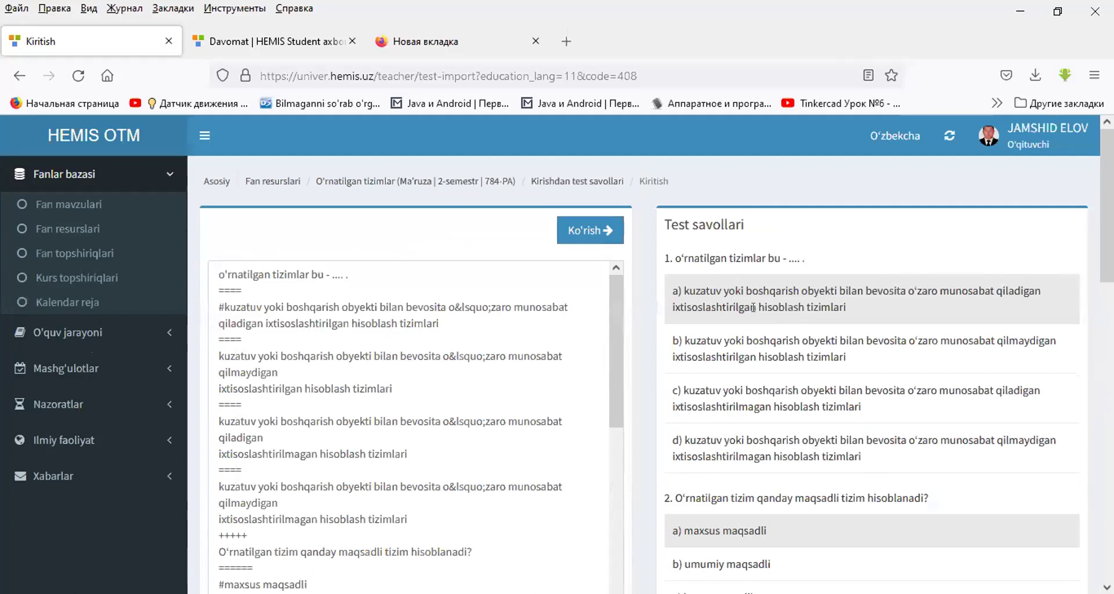
pyautogui.scroll(-10, 754, 307)
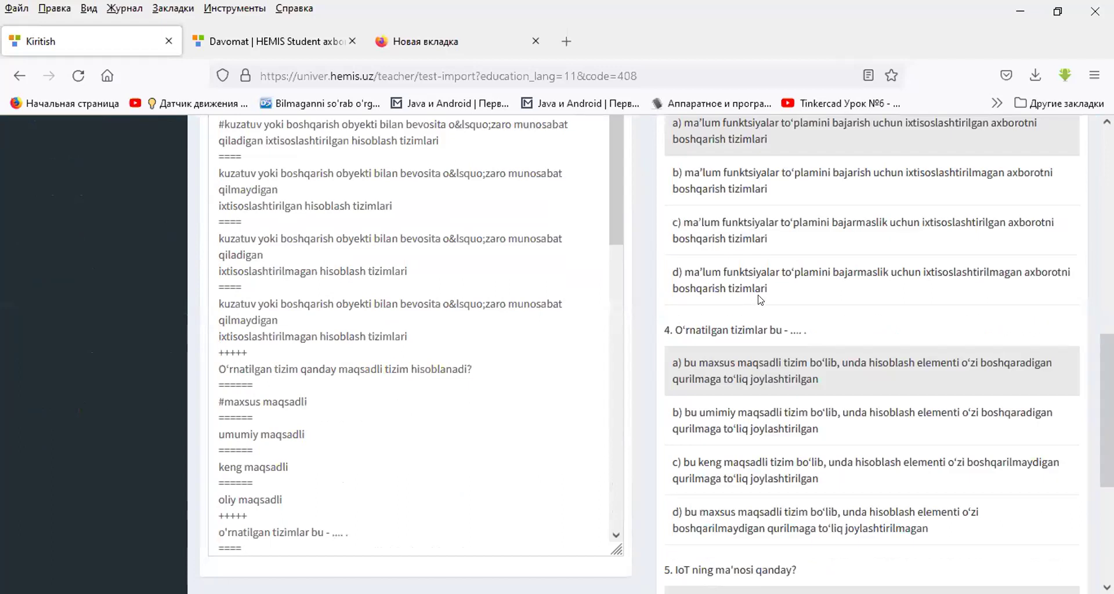
pyautogui.scroll(6, 758, 301)
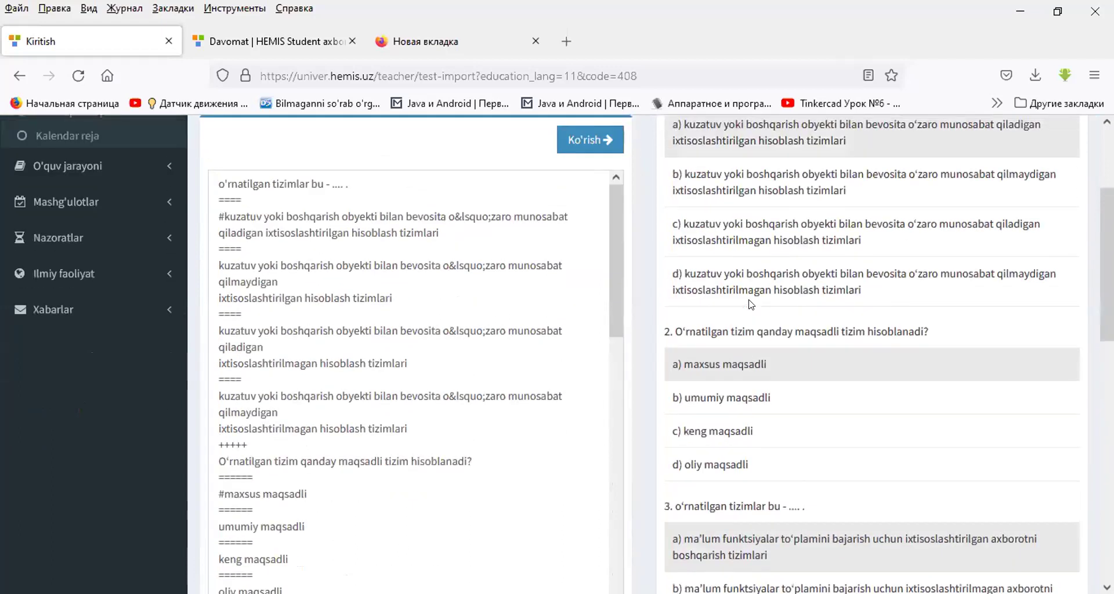
pyautogui.scroll(3, 751, 305)
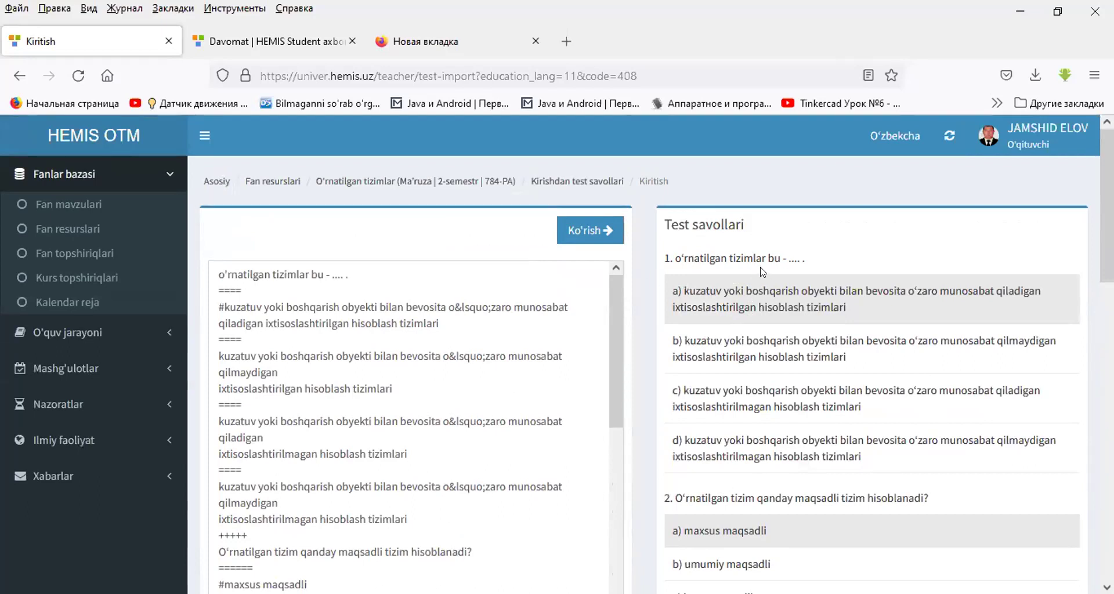
pyautogui.scroll(-15, 760, 269)
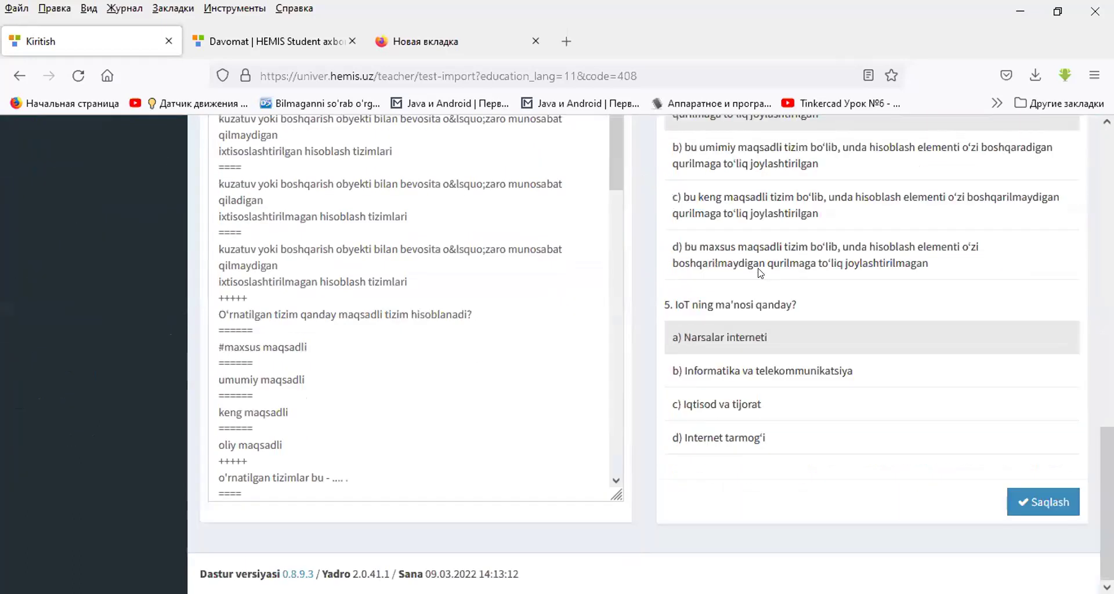
pyautogui.click(1036, 503)
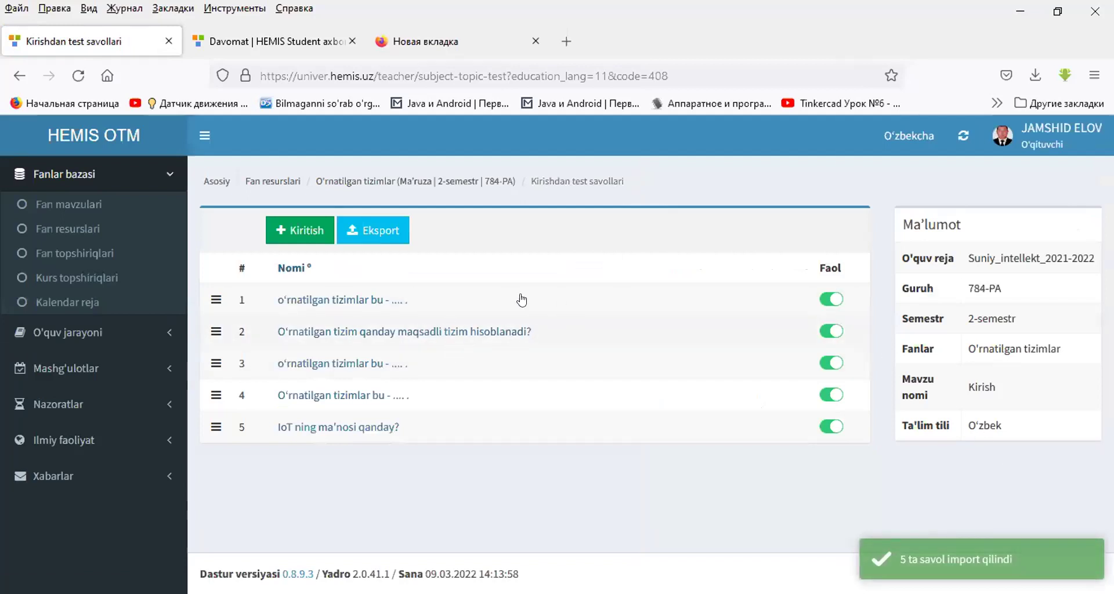
# - Export the Kirish questions to a text file, view it, and go back to the topic list
pyautogui.click(378, 232)
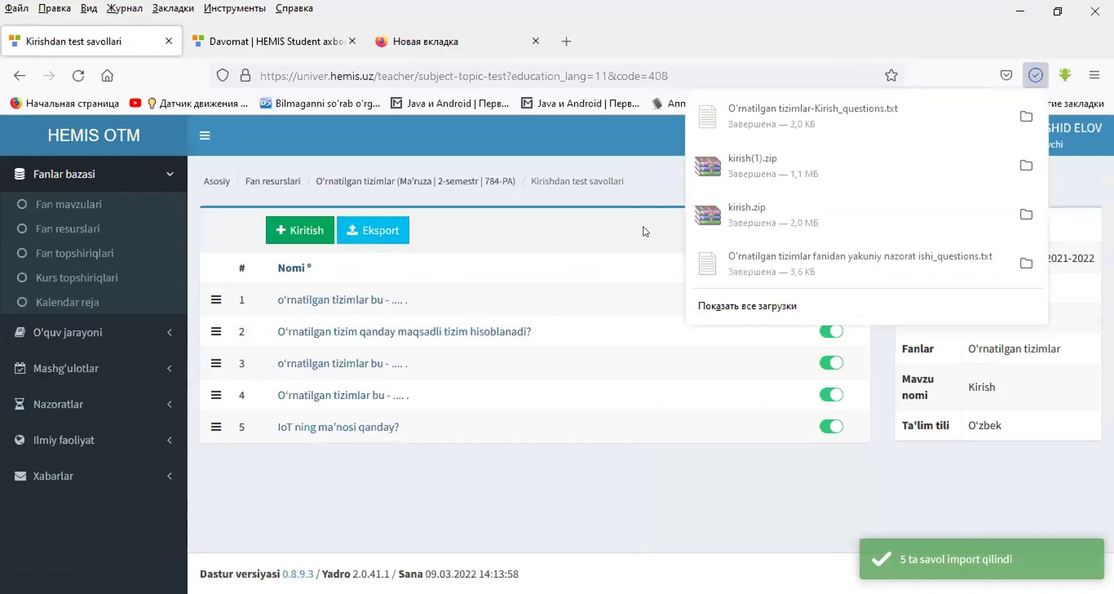
pyautogui.click(759, 121)
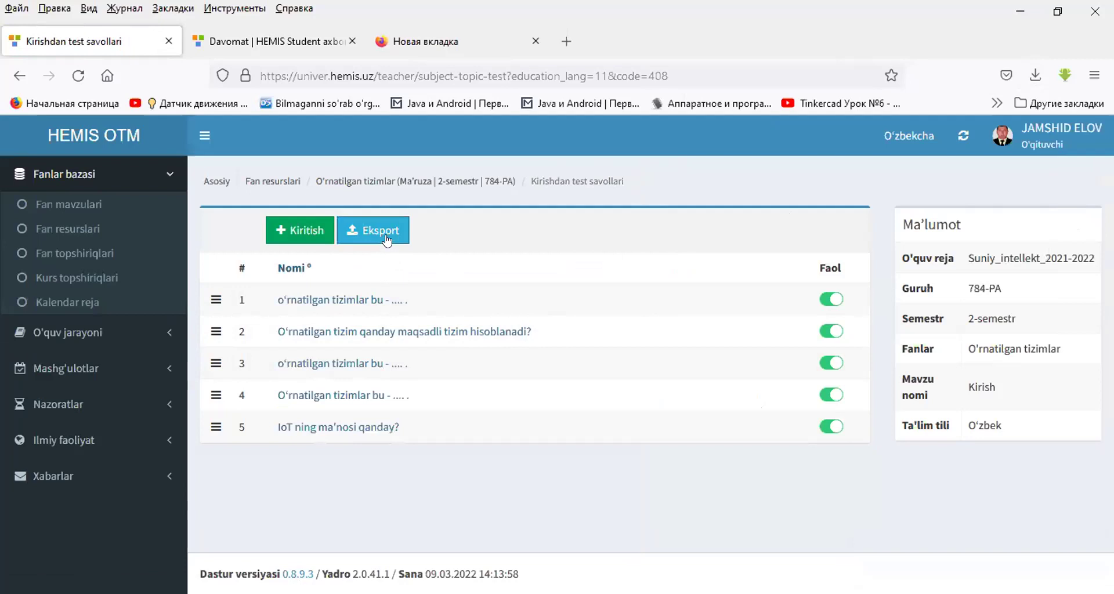
pyautogui.click(352, 182)
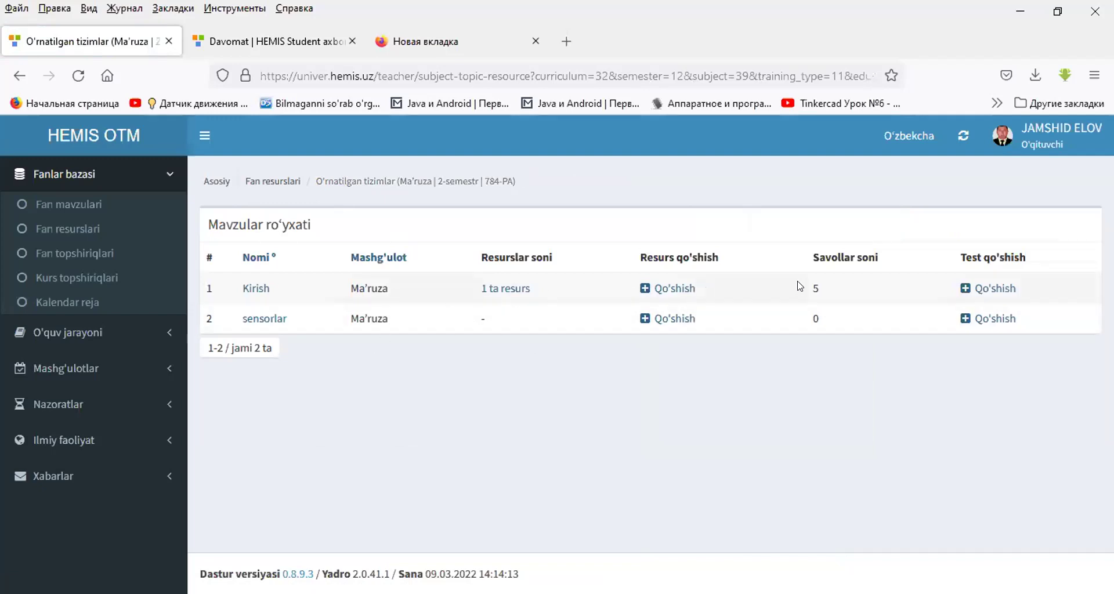
# - Start adding a resource to the sensorlar topic of O'rnatilgan tizimlar
pyautogui.moveTo(808, 284); pyautogui.dragTo(823, 288)
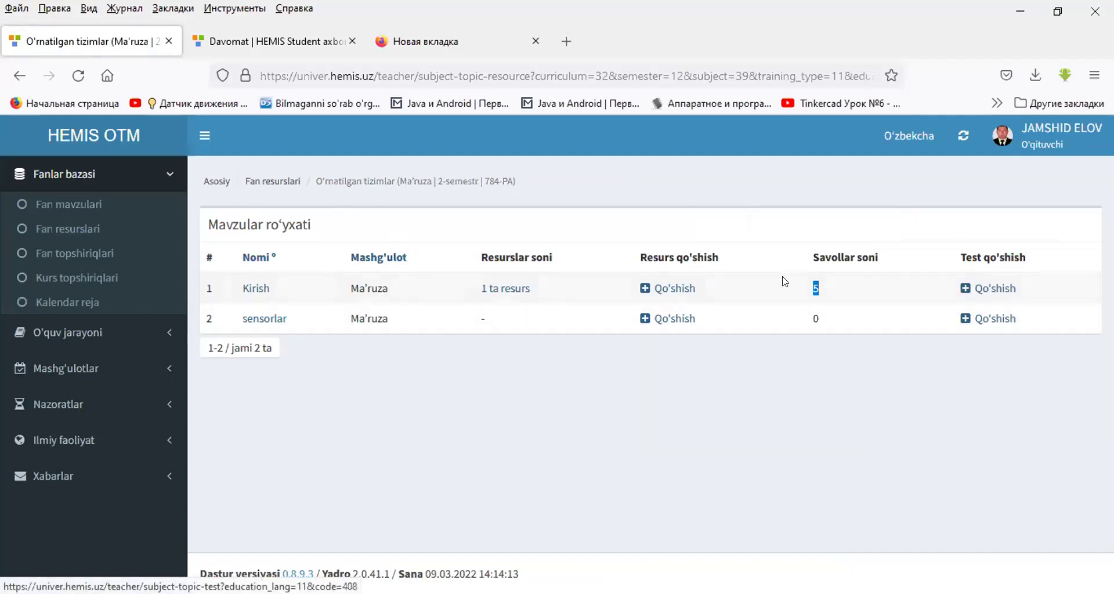
pyautogui.click(671, 324)
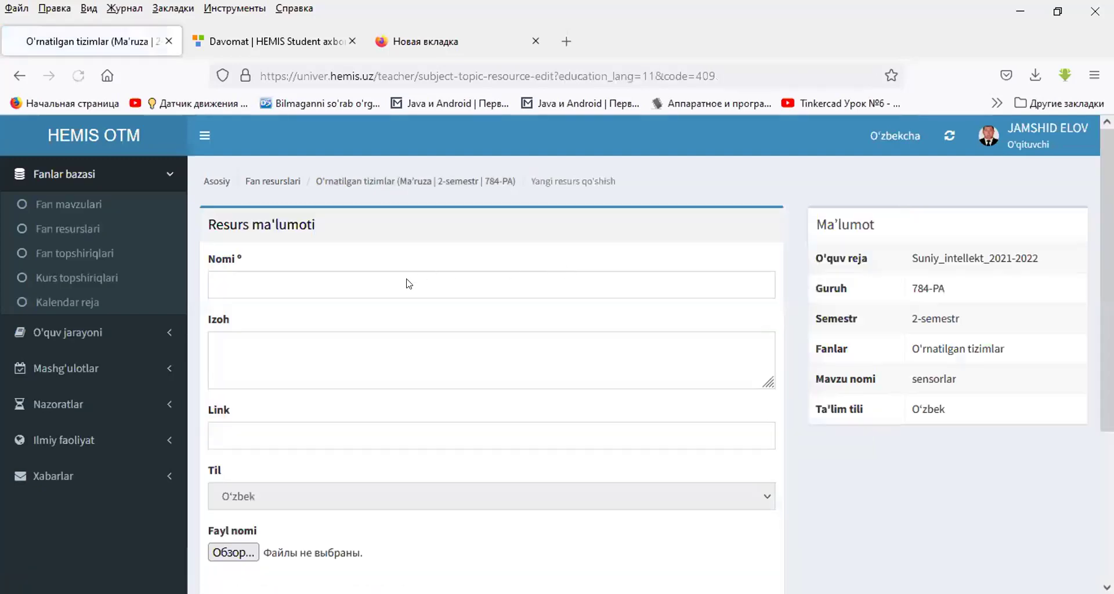
# - Name the new resource 2-maruza with description sensorlar
pyautogui.click(387, 275)
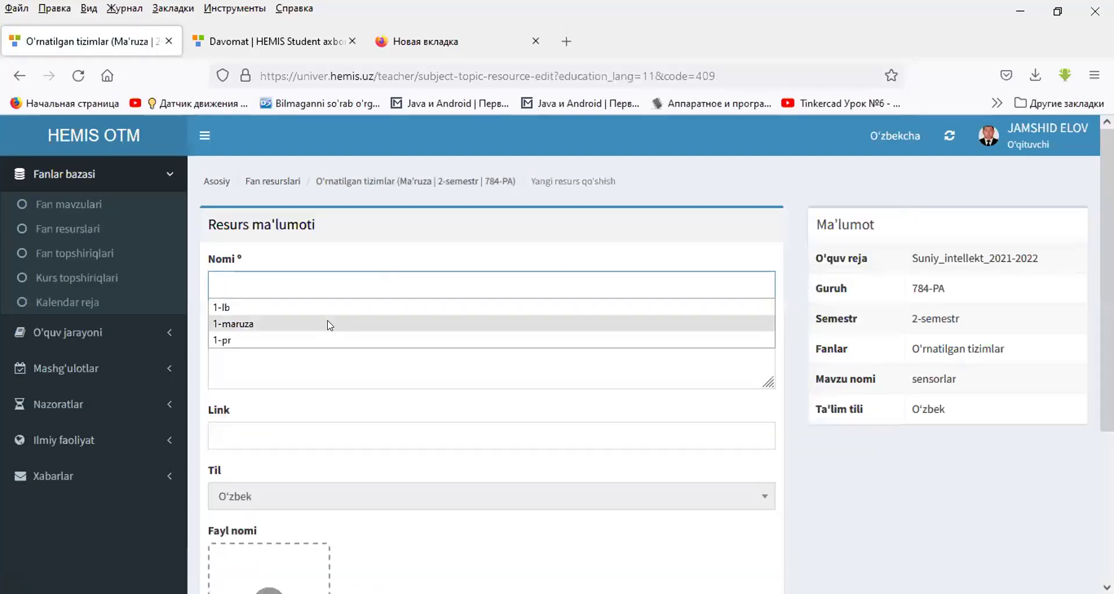
pyautogui.click(325, 324)
pyautogui.press('Delete')
pyautogui.write('2')
pyautogui.click(257, 345)
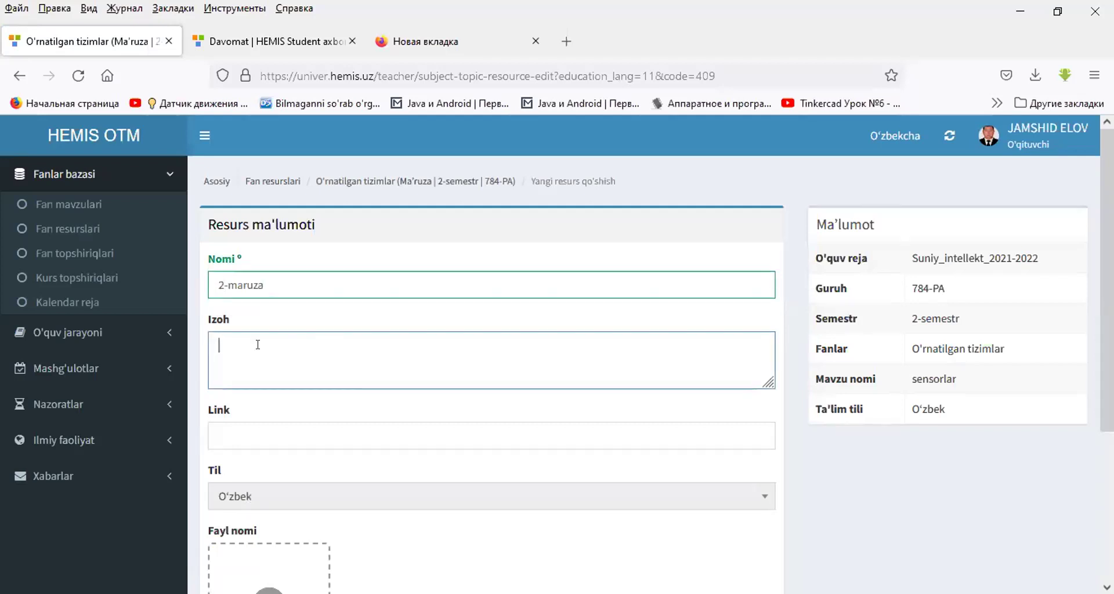
pyautogui.write('sensor')
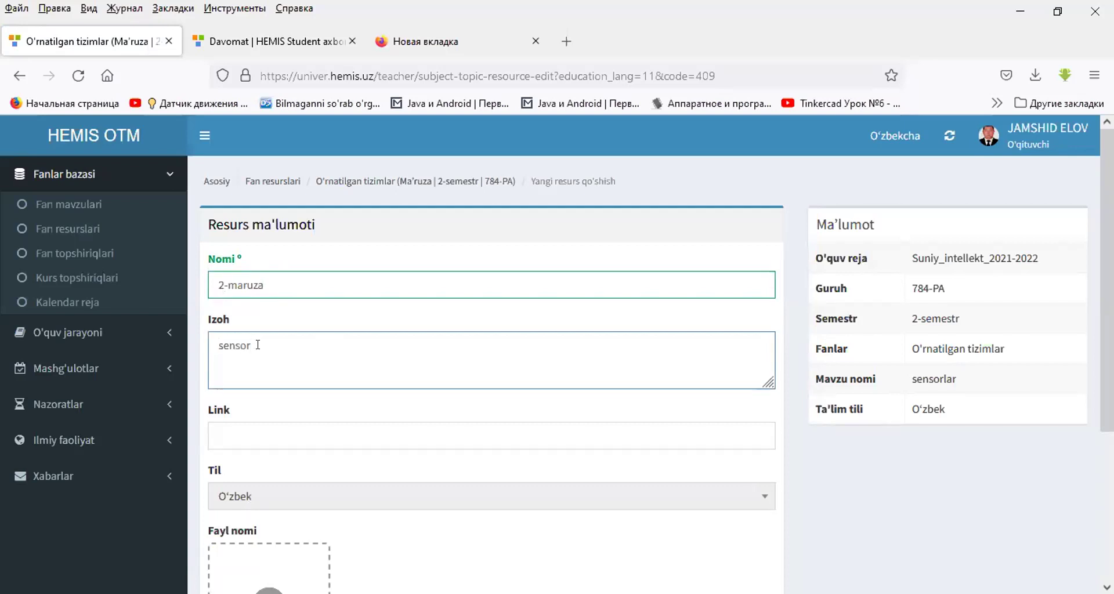
pyautogui.write('lar')
# - Attach the 4.малака ошириш PDF, save 2-maruza, and return to the topic list
pyautogui.scroll(-3, 273, 360)
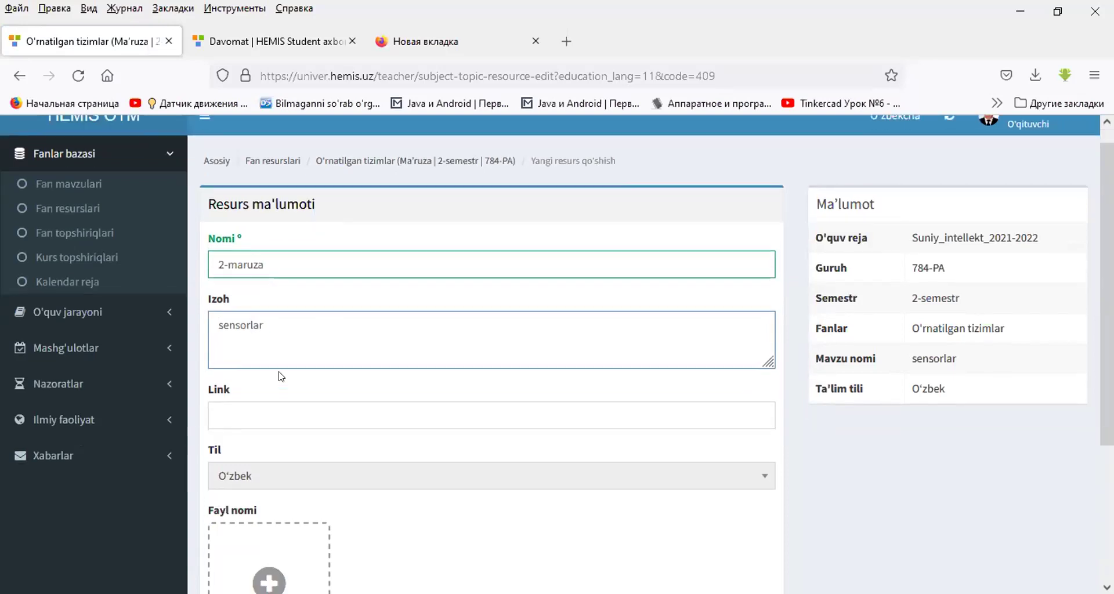
pyautogui.press('Tab')
pyautogui.click(278, 425)
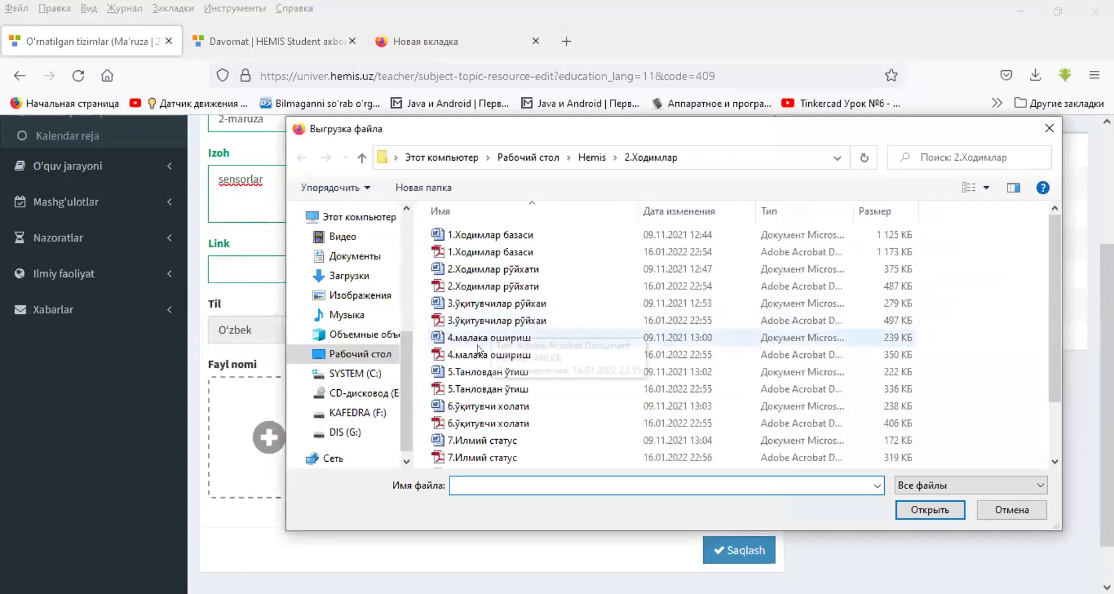
pyautogui.click(478, 355)
pyautogui.doubleClick(478, 355)
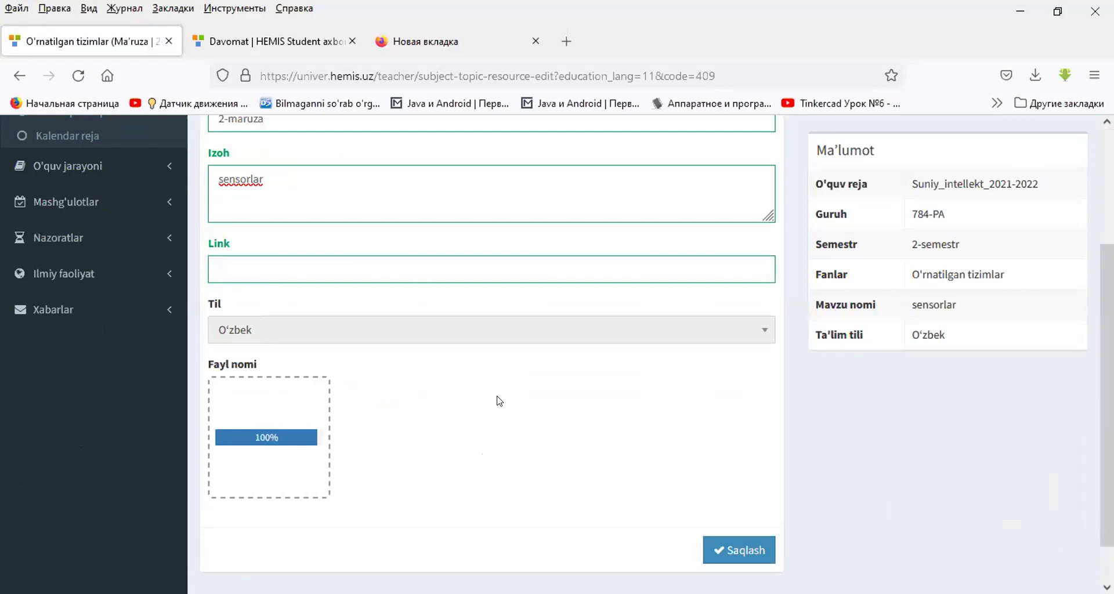
pyautogui.click(733, 546)
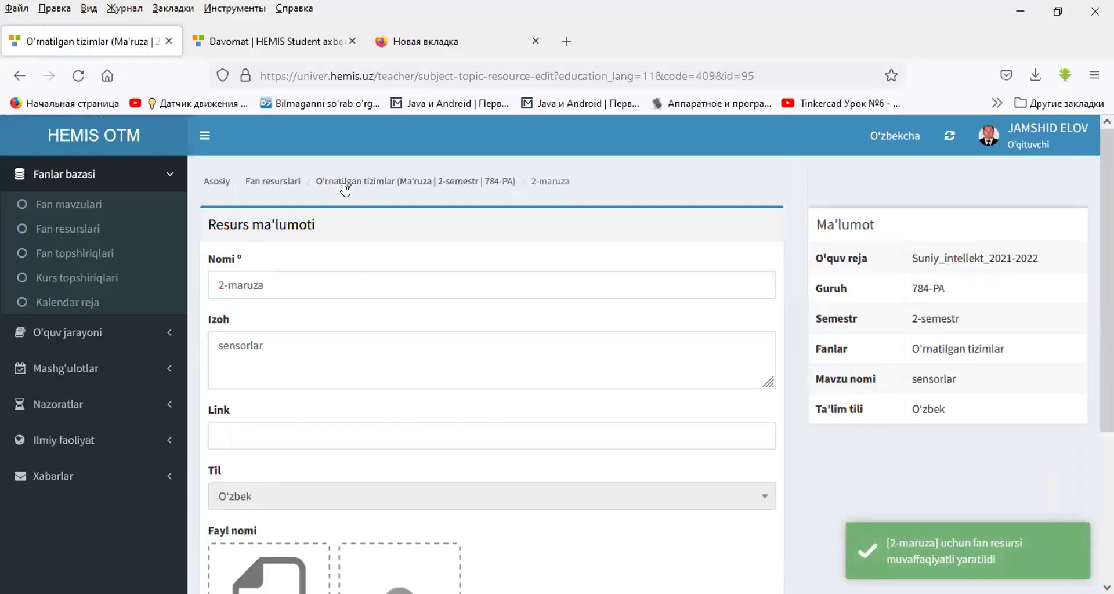
pyautogui.click(346, 183)
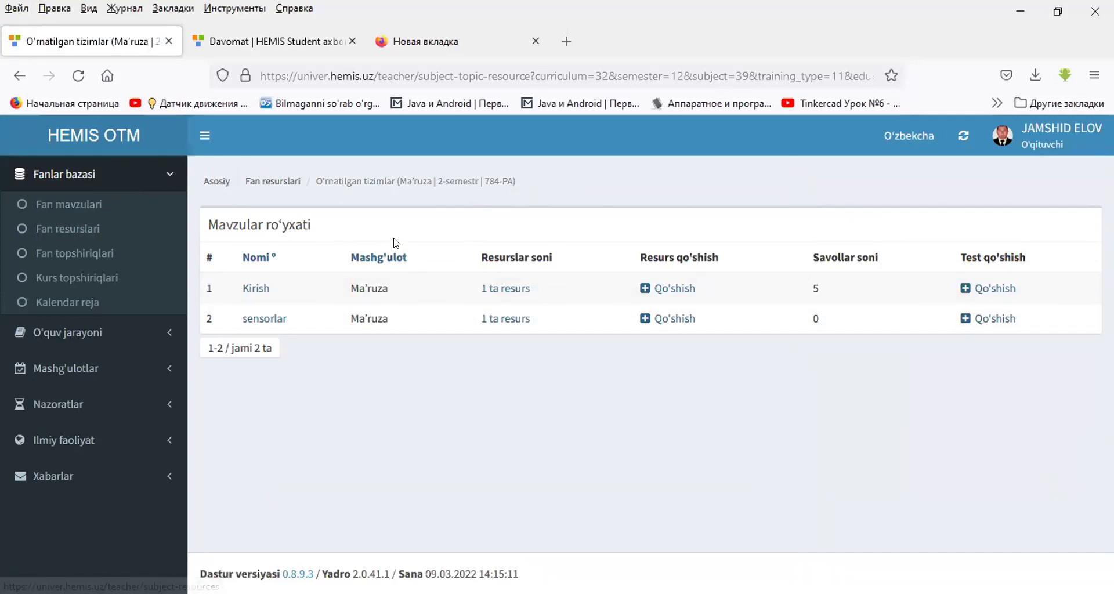
# - Open Fan topshiriqlari under Fanlar bazasi to list the 2021-2022 subject tasks
pyautogui.click(74, 253)
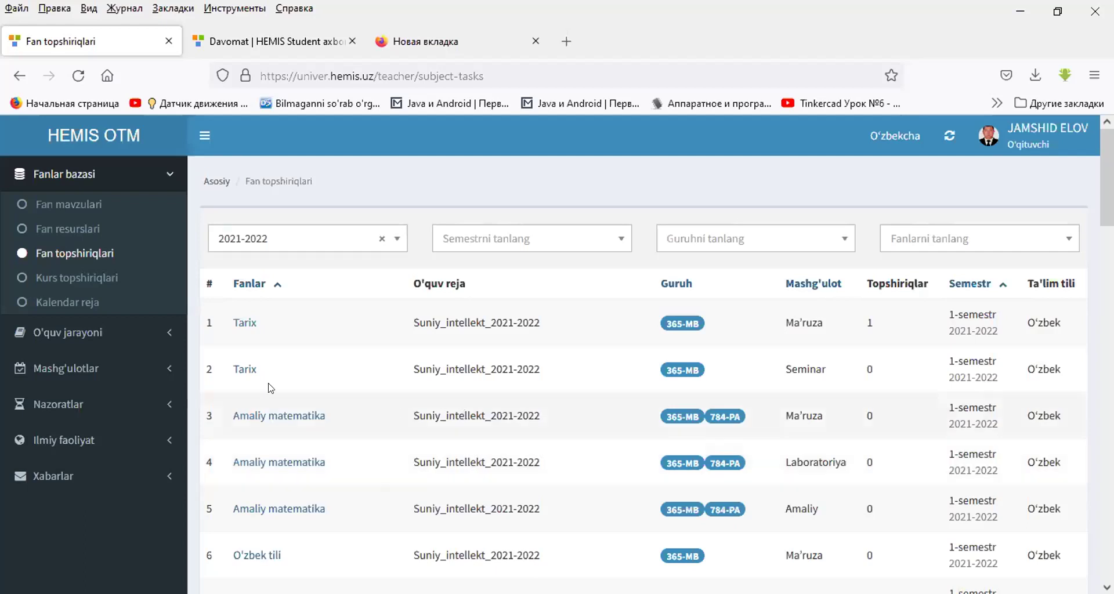
# - Filter tasks to 2-semestr, group 784-PA, O'rnatilgan tizimlar, and check its lecture task list
pyautogui.click(473, 241)
pyautogui.click(468, 319)
pyautogui.click(693, 239)
pyautogui.click(684, 296)
pyautogui.click(899, 244)
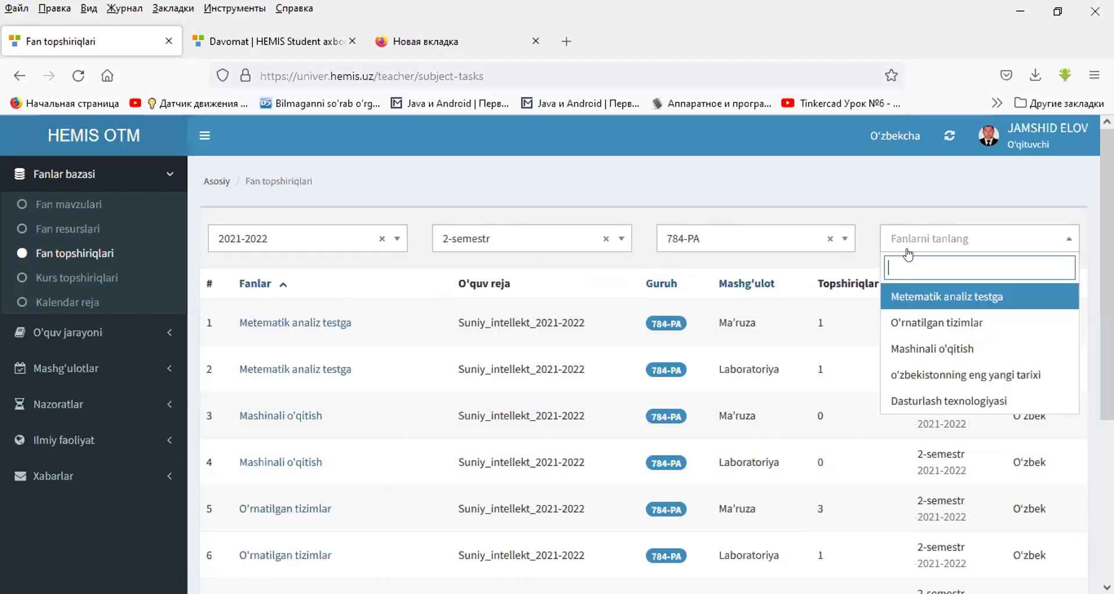
pyautogui.click(920, 322)
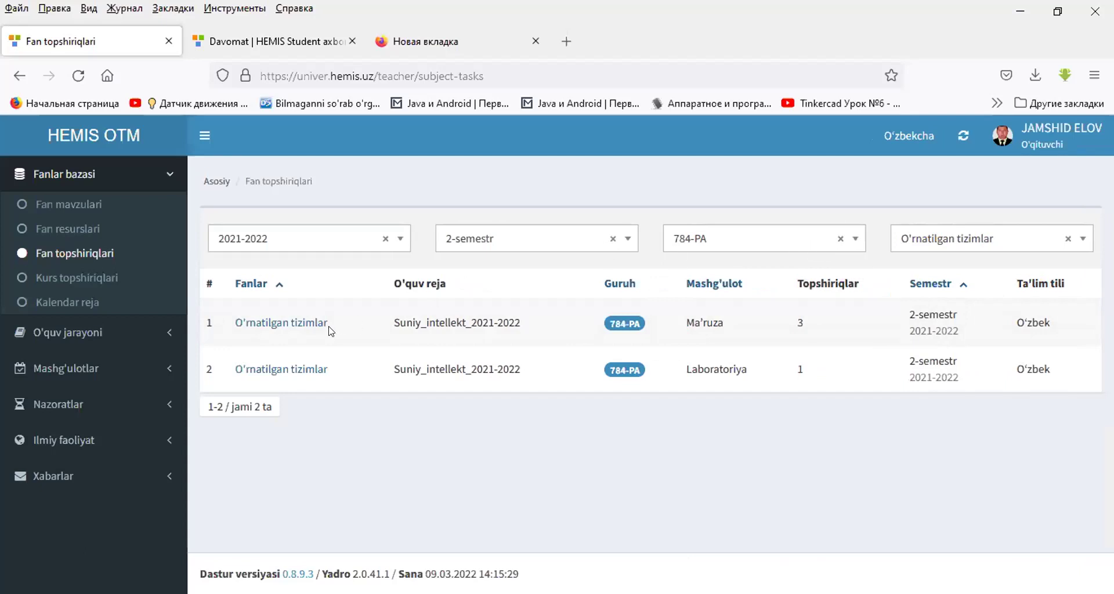
pyautogui.click(296, 323)
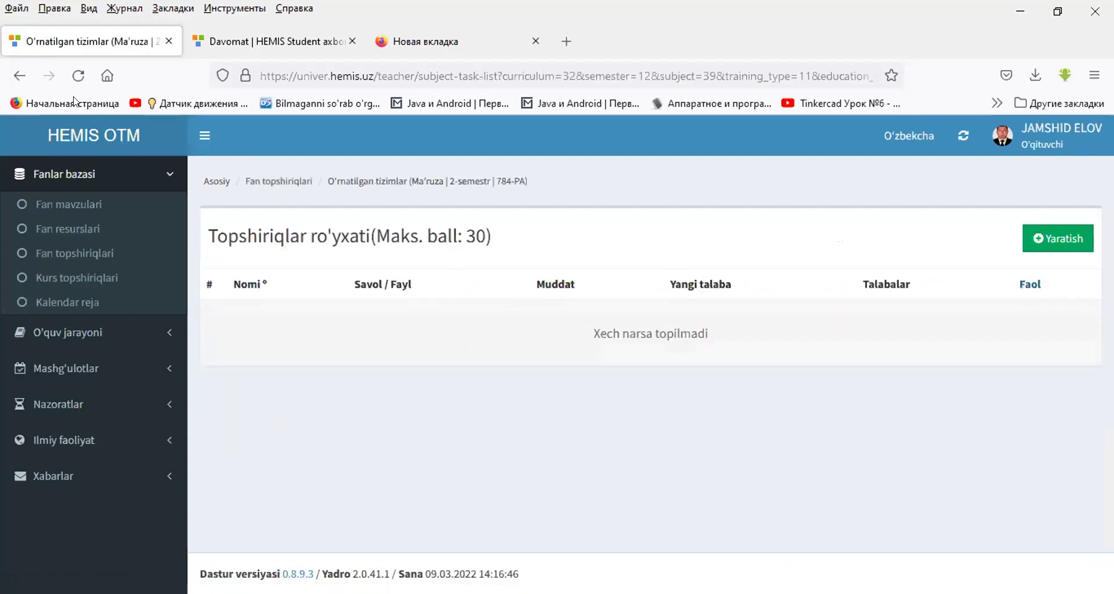
pyautogui.click(19, 76)
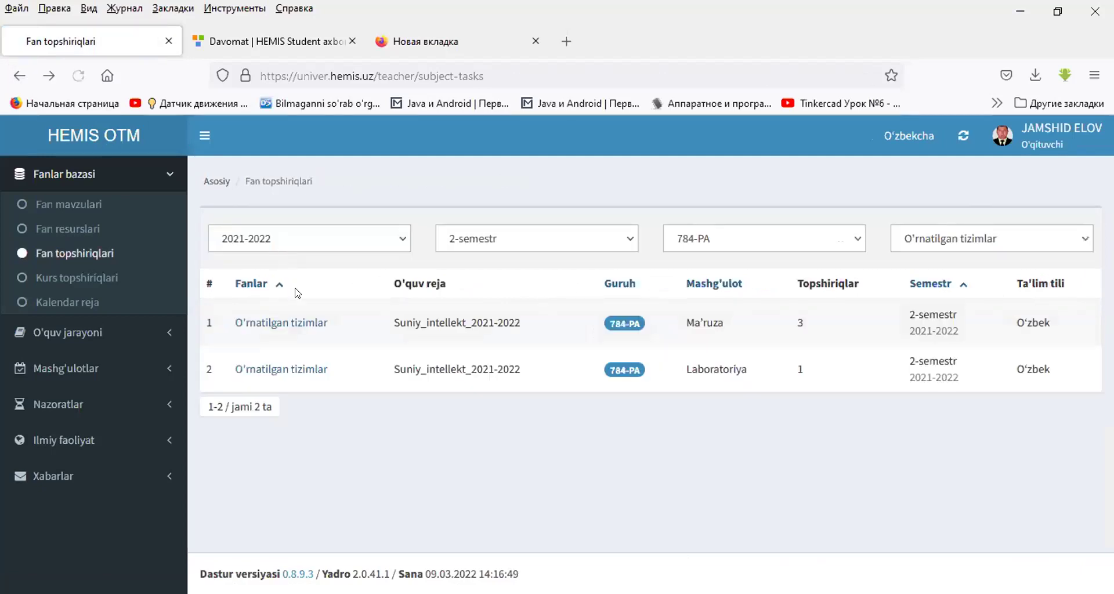
# - Open the O'rnatilgan tizimlar lecture's empty assignment list and highlight its maximum score of 30
pyautogui.click(283, 324)
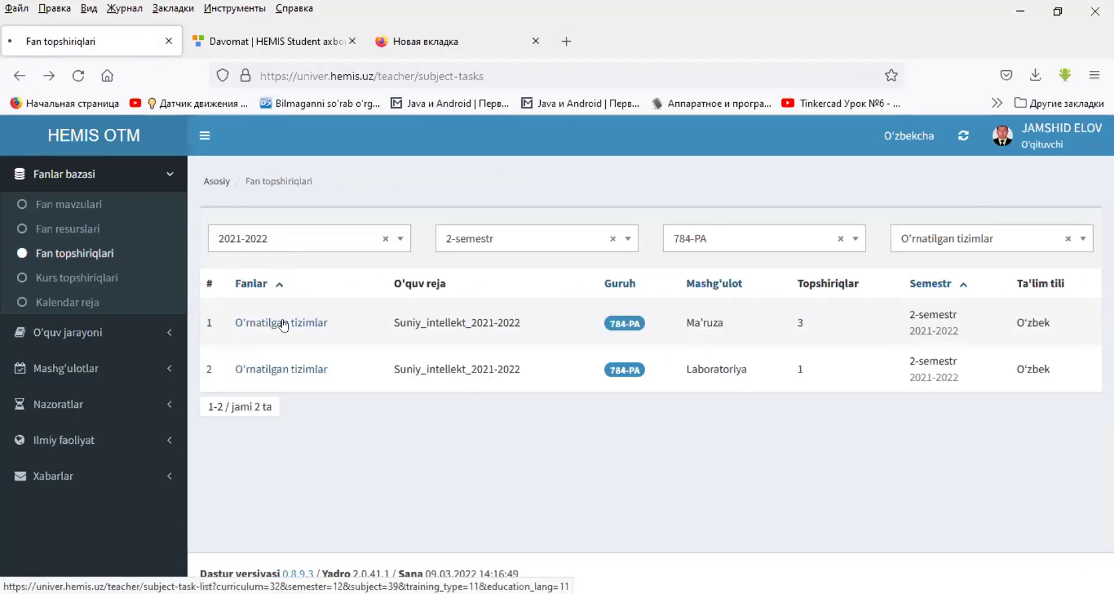
pyautogui.doubleClick(465, 234)
pyautogui.doubleClick(465, 234)
pyautogui.doubleClick(465, 235)
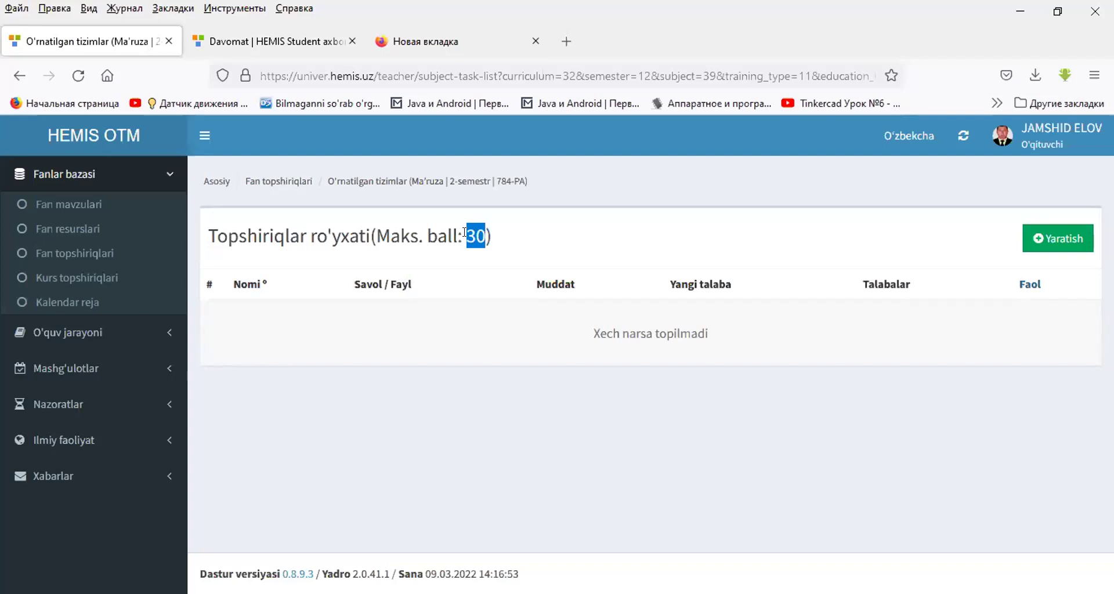
pyautogui.click(464, 233)
# - Create a new assignment with type Topshiriq and control type Oraliq nazorat
pyautogui.click(1061, 235)
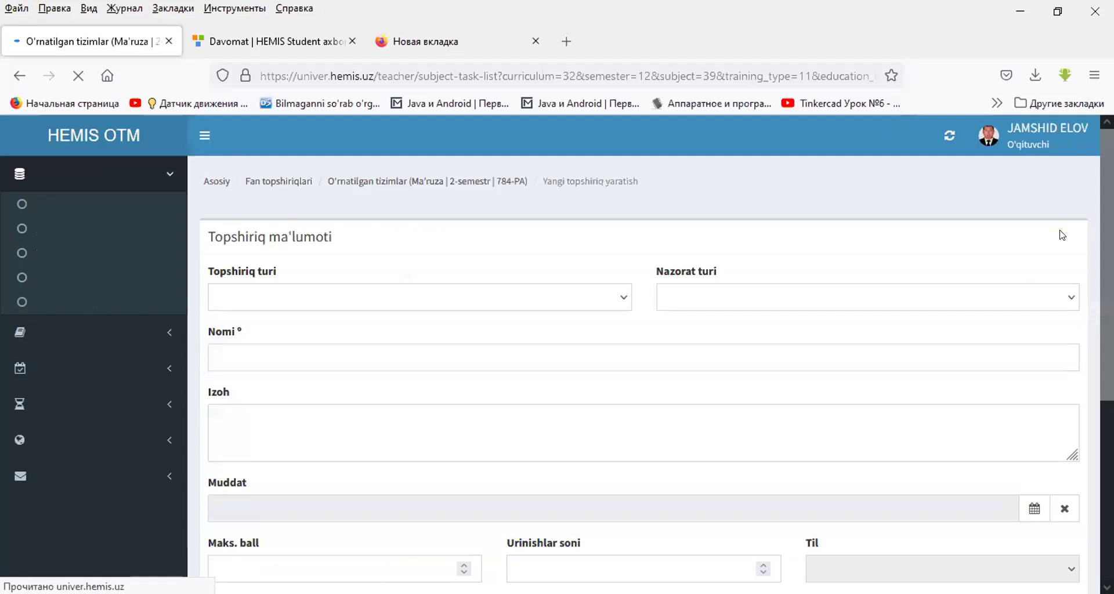
pyautogui.click(413, 300)
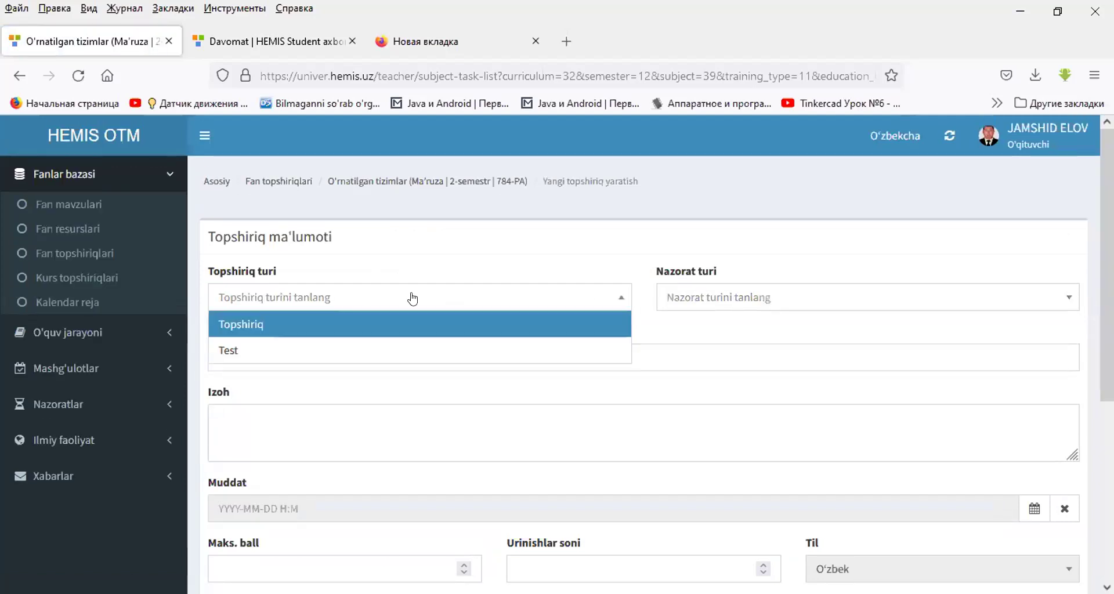
pyautogui.click(291, 326)
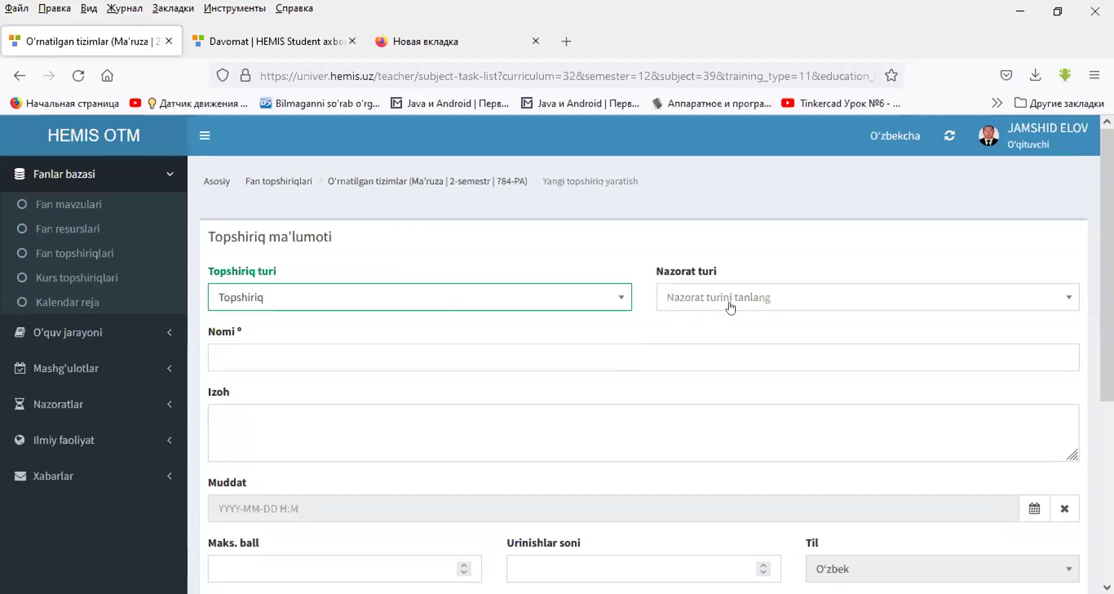
pyautogui.click(688, 298)
pyautogui.click(685, 321)
pyautogui.scroll(-3, 638, 322)
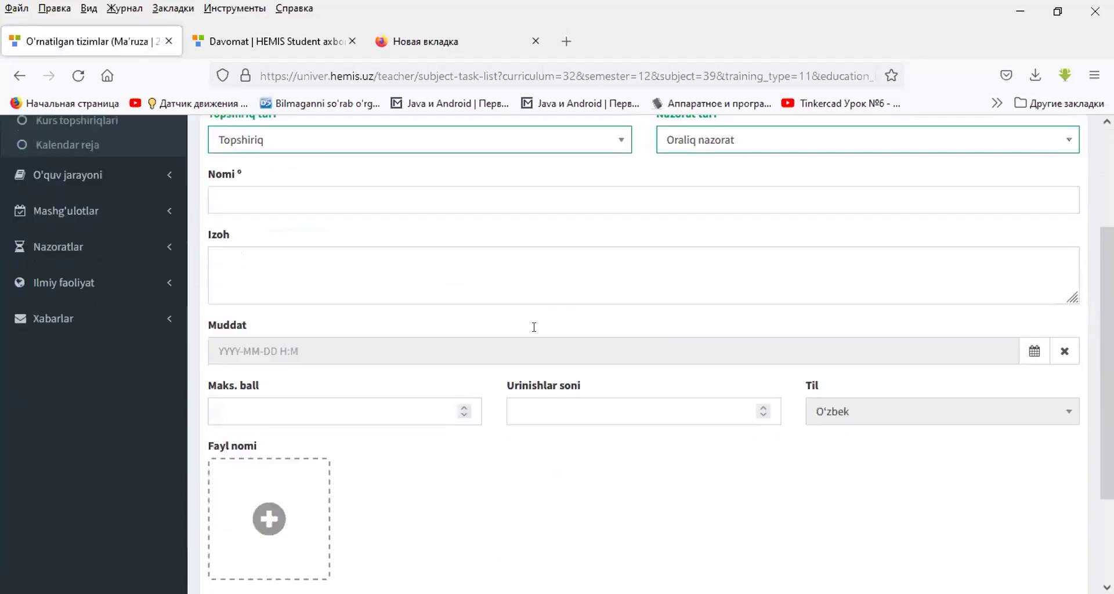
pyautogui.scroll(2, 465, 308)
# - Name the assignment 'mustaqil ish' and give it the description 'izoh'
pyautogui.click(360, 273)
pyautogui.write('m')
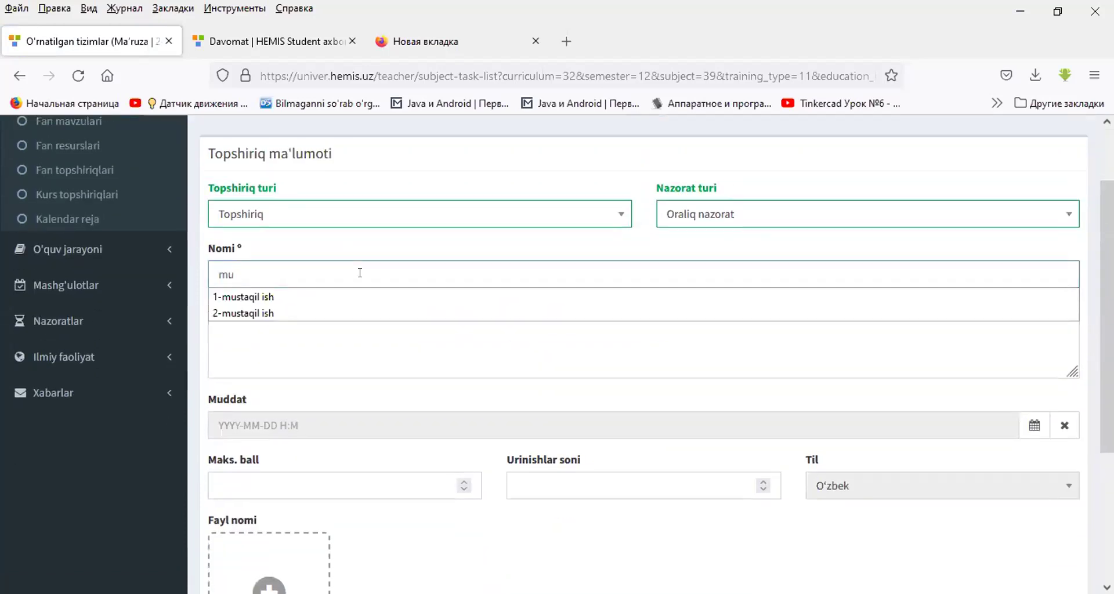
pyautogui.write('u')
pyautogui.press('Down')
pyautogui.press('Return')
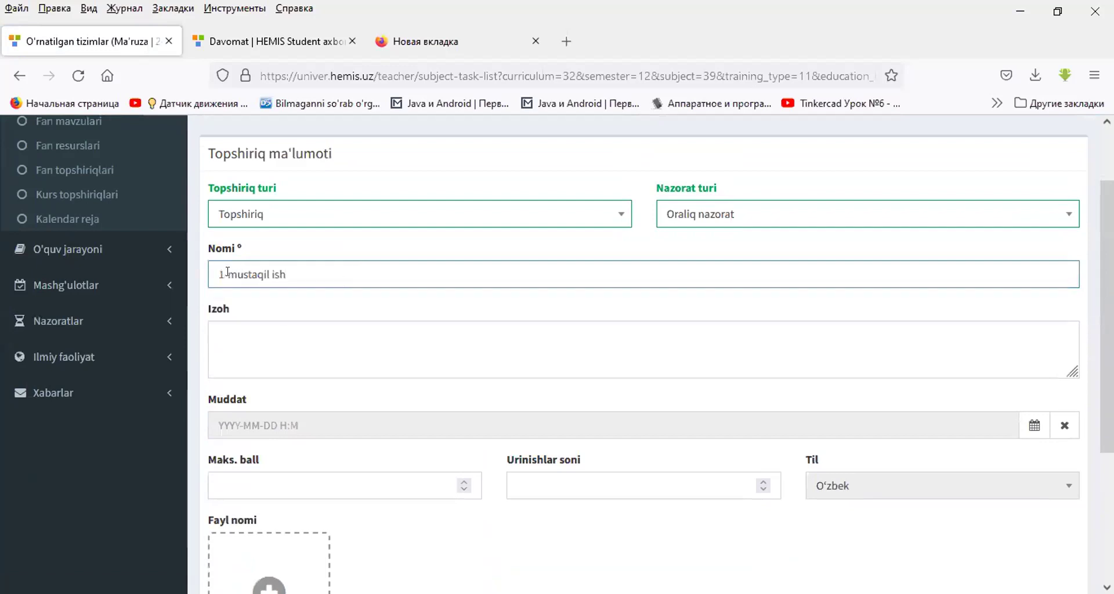
pyautogui.click(227, 273)
pyautogui.press('BackSpace')
pyautogui.press('BackSpace')
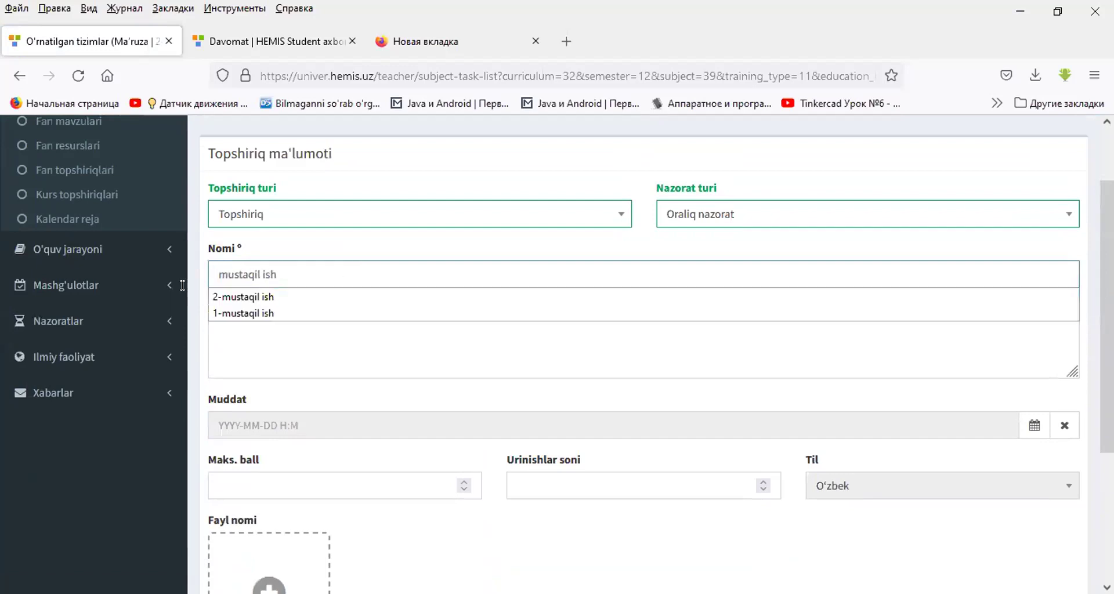
pyautogui.click(243, 335)
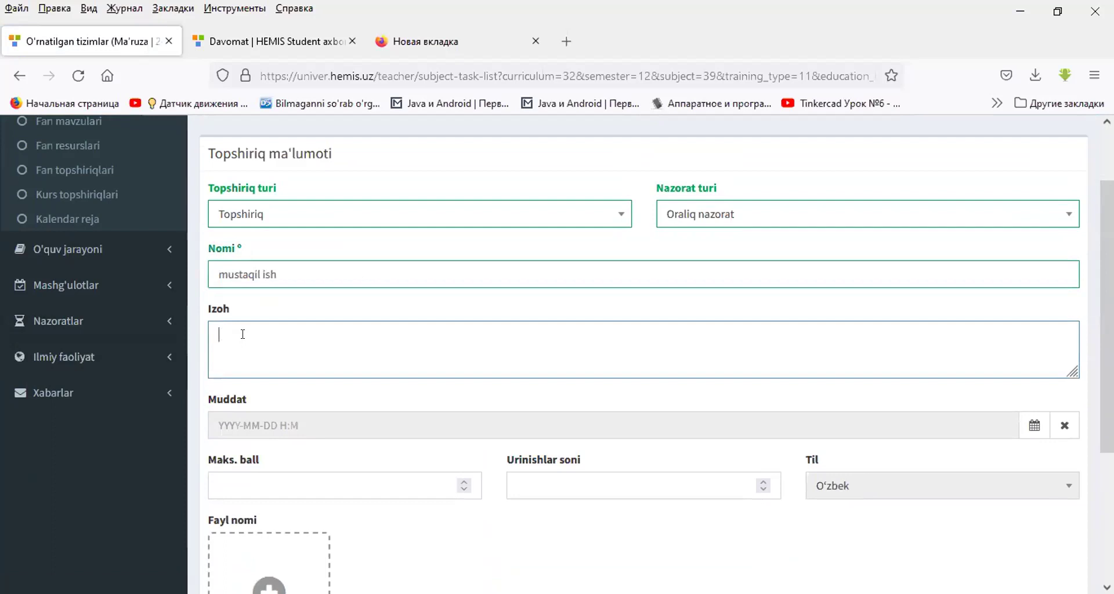
pyautogui.write('bpj')
pyautogui.write('izoh')
# - Set the assignment deadline to 10 March 2022, 14:15
pyautogui.click(1027, 430)
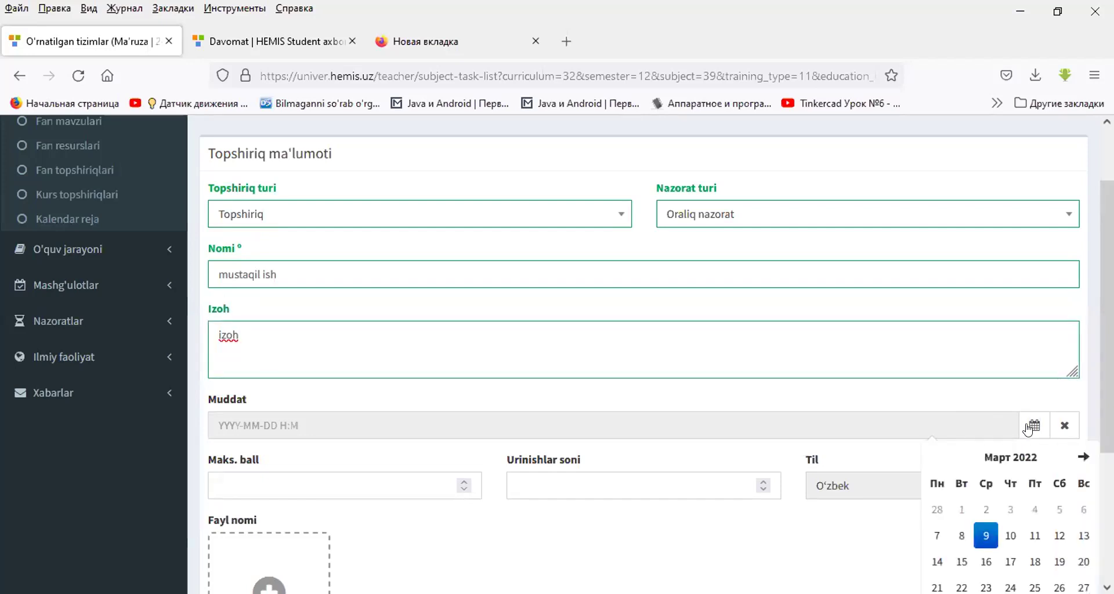
pyautogui.scroll(-2, 1011, 537)
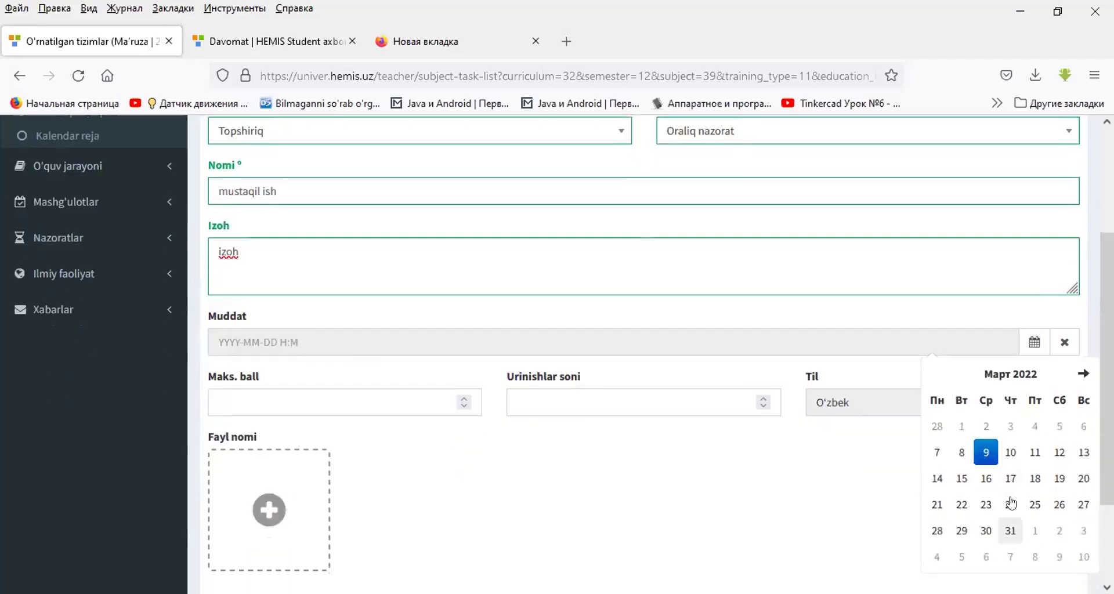
pyautogui.click(1011, 455)
pyautogui.click(1025, 473)
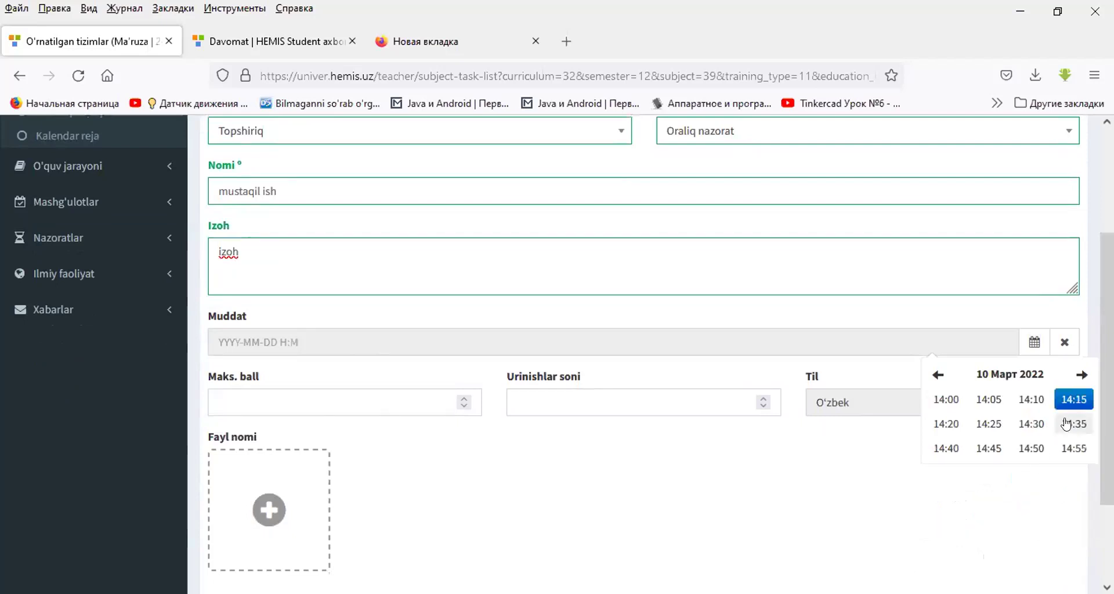
pyautogui.click(1069, 400)
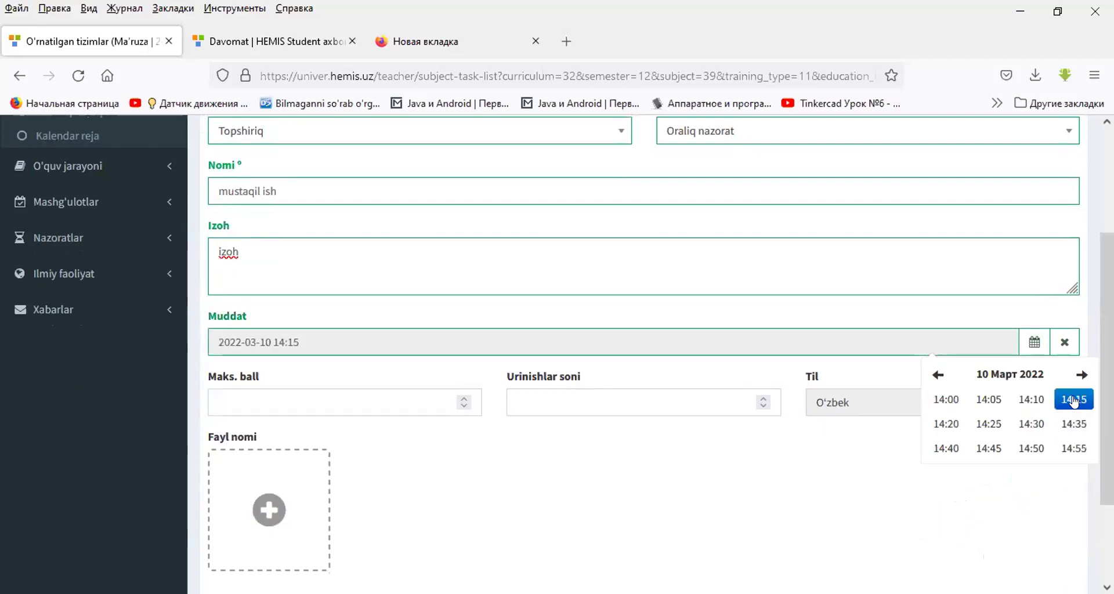
pyautogui.click(641, 317)
# - Set the maximum score to 10 and allow 2 attempts
pyautogui.click(271, 397)
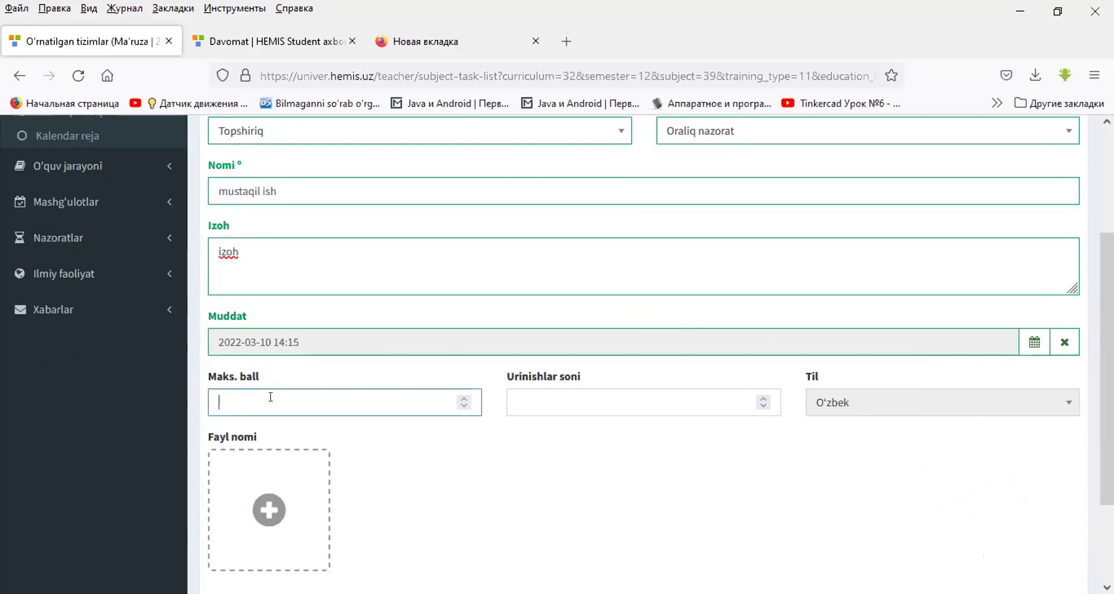
pyautogui.write('10')
pyautogui.click(521, 393)
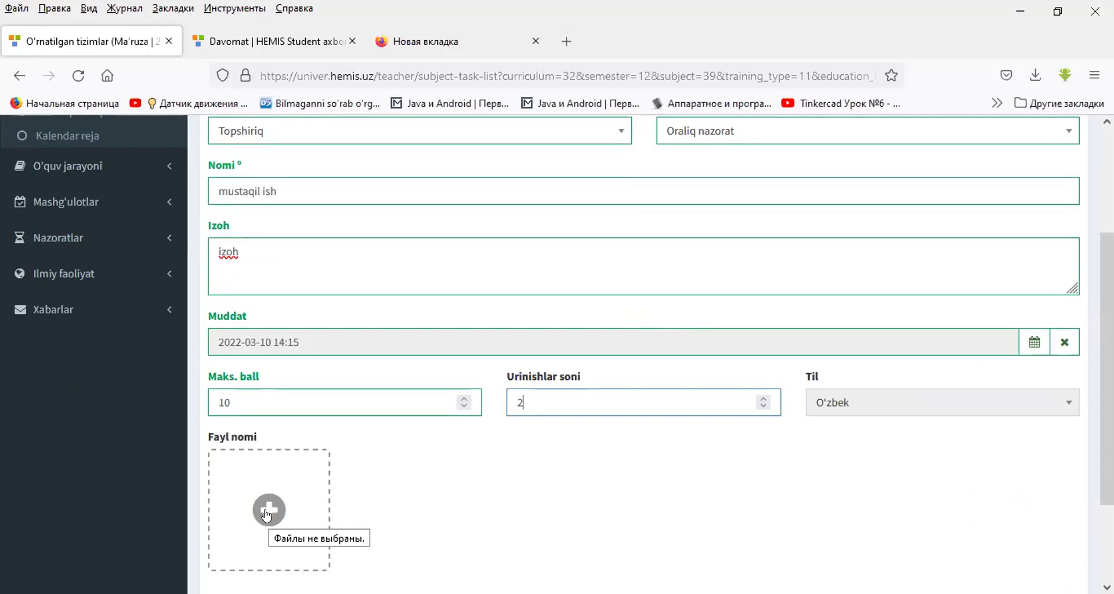
# - Attach the 6.ўқитувчи холати PDF and save the mustaqil ish assignment
pyautogui.click(267, 511)
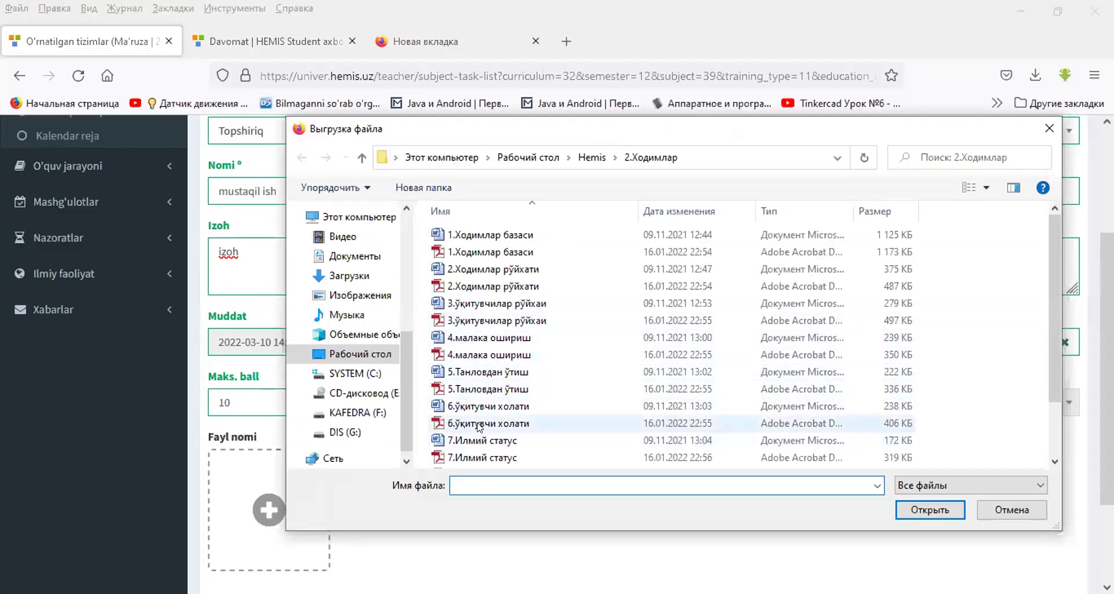
pyautogui.click(480, 426)
pyautogui.doubleClick(479, 426)
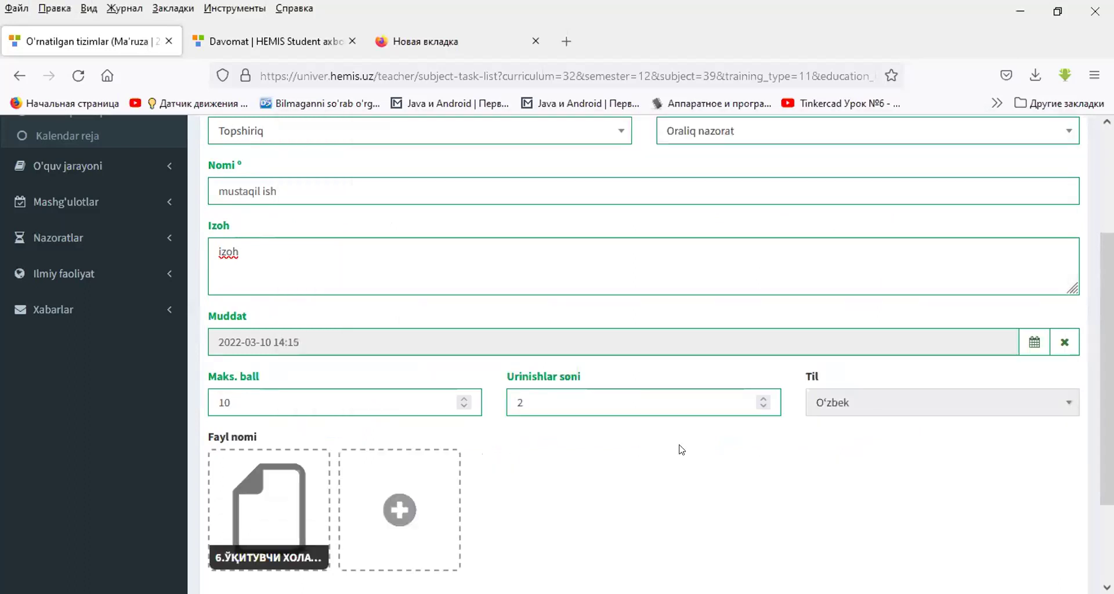
pyautogui.scroll(-3, 679, 447)
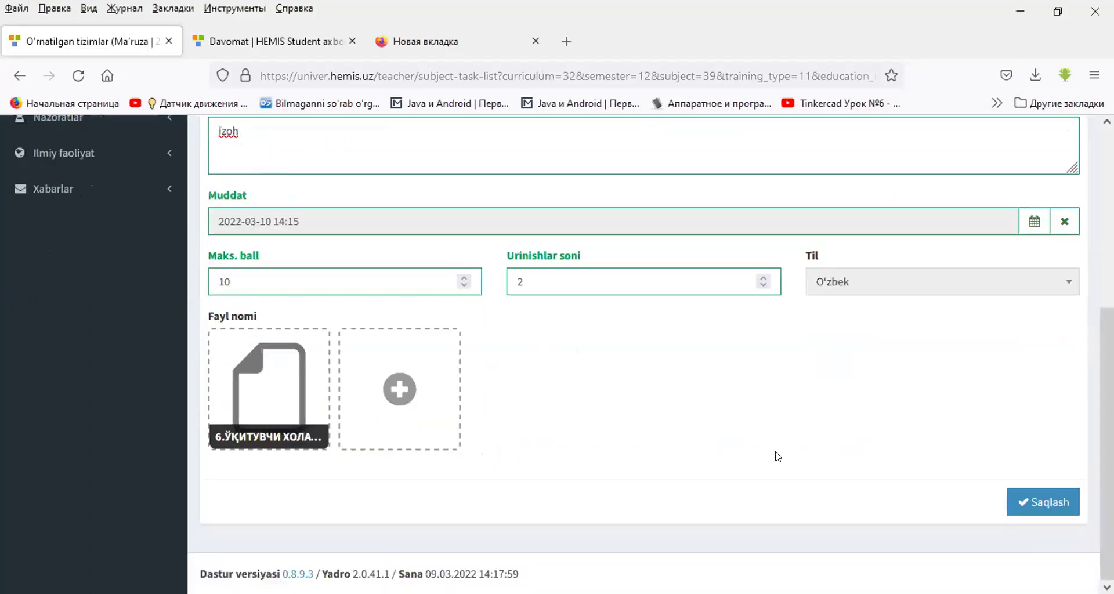
pyautogui.click(1040, 502)
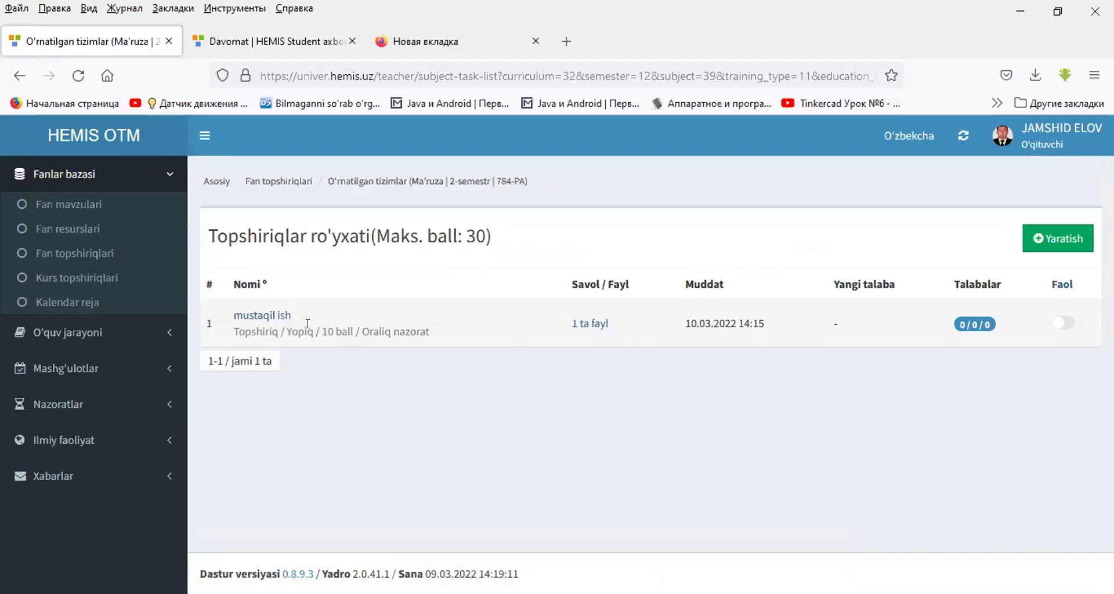
# - Open the saved mustaqil ish task (10 ball, due 10.03.2022 14:15) from the task list
pyautogui.click(273, 322)
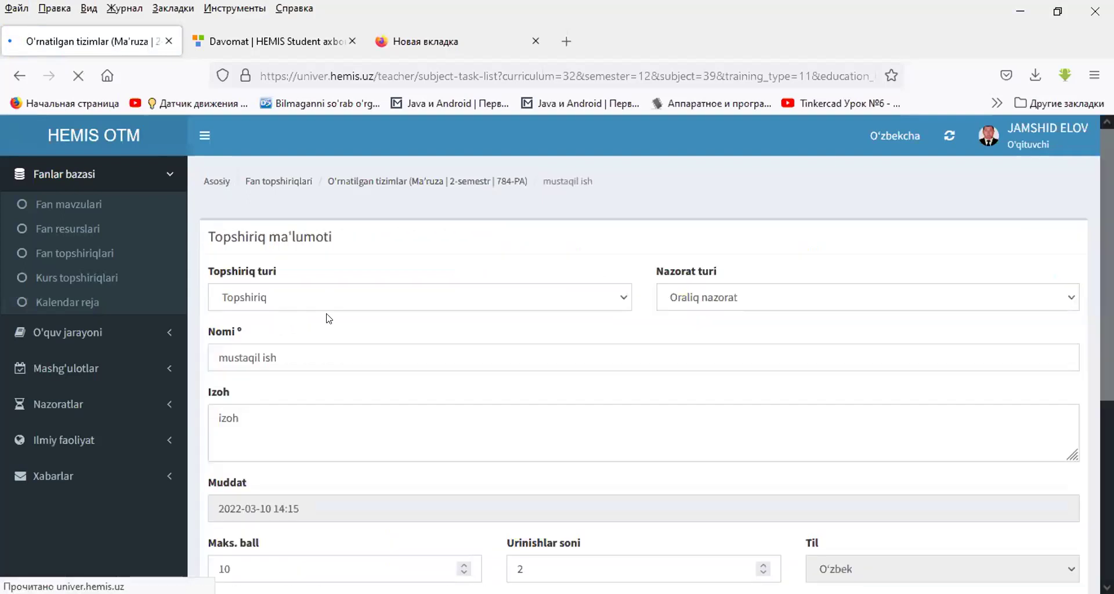
pyautogui.scroll(-5, 516, 322)
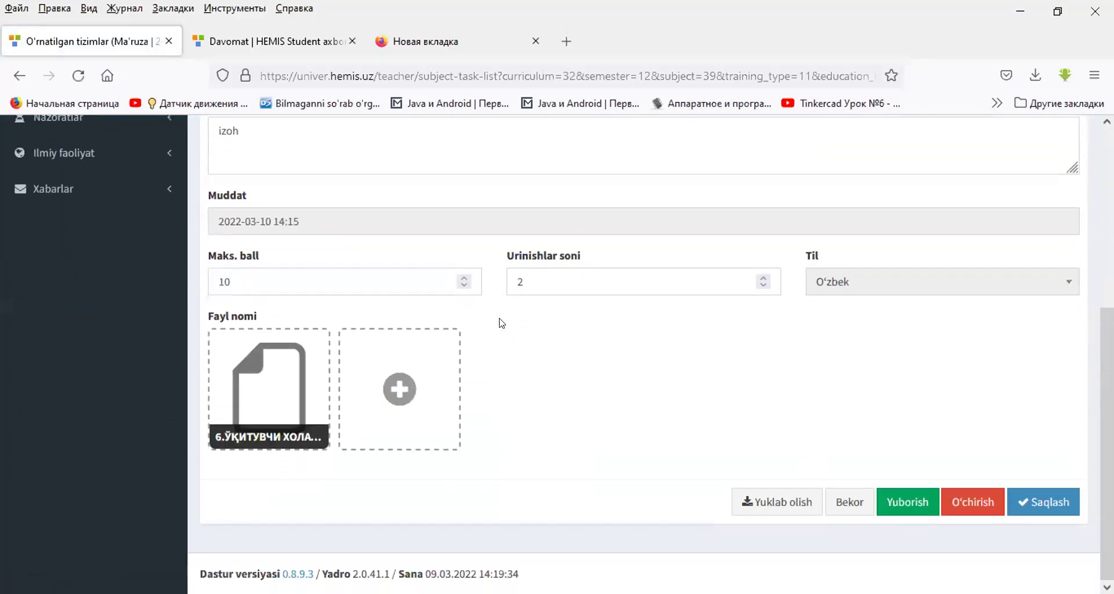
# - Send mustaqil ish to both 784-PA students and return to the O'rnatilgan tizimlar task list
pyautogui.click(901, 502)
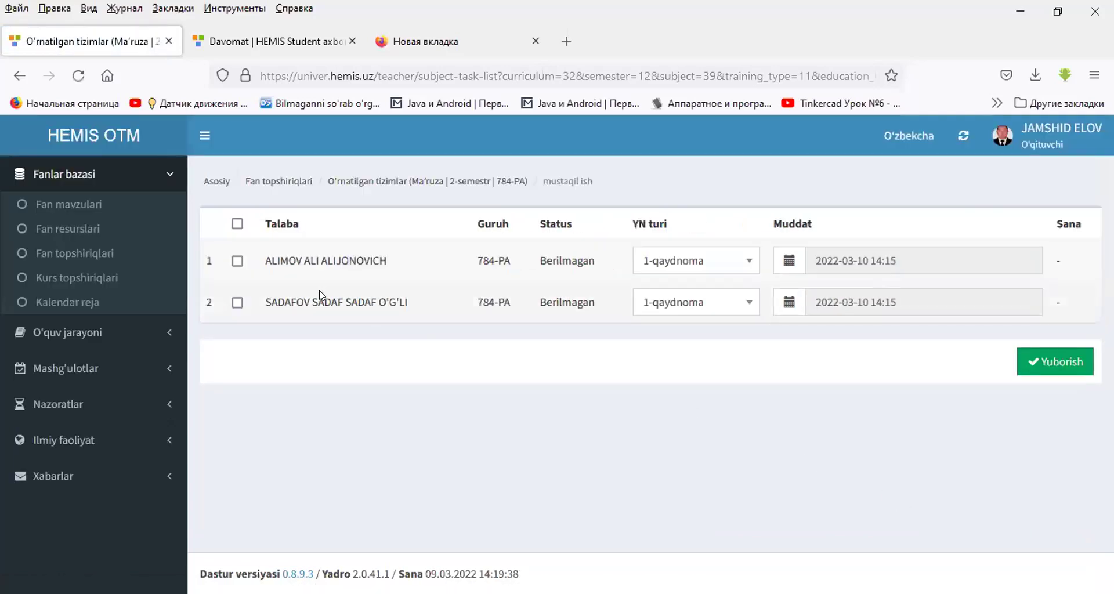
pyautogui.click(236, 225)
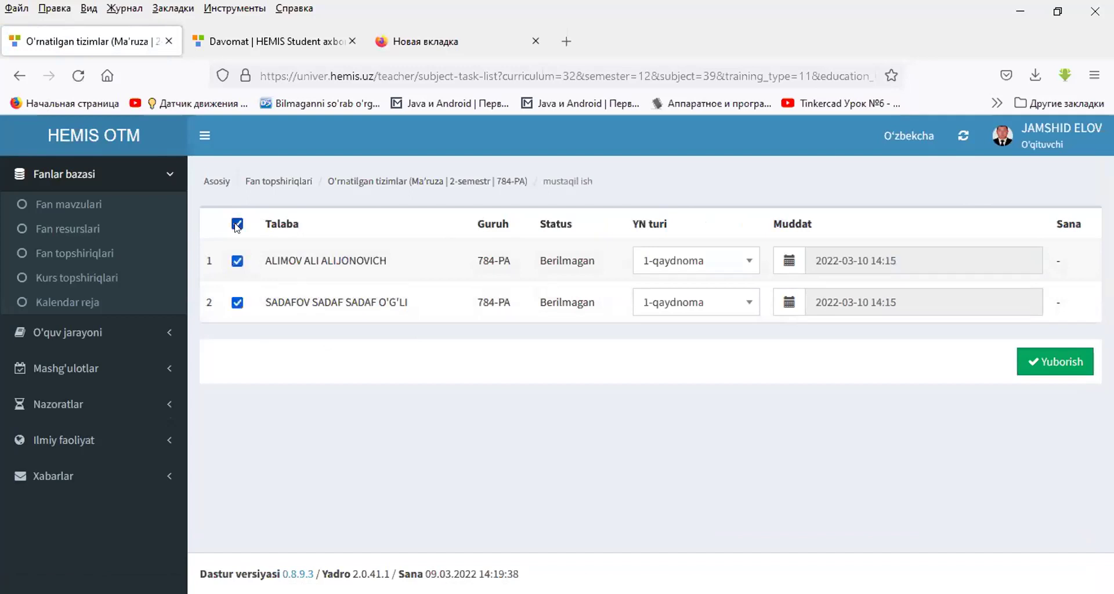
pyautogui.click(237, 224)
pyautogui.click(237, 260)
pyautogui.click(238, 301)
pyautogui.click(237, 224)
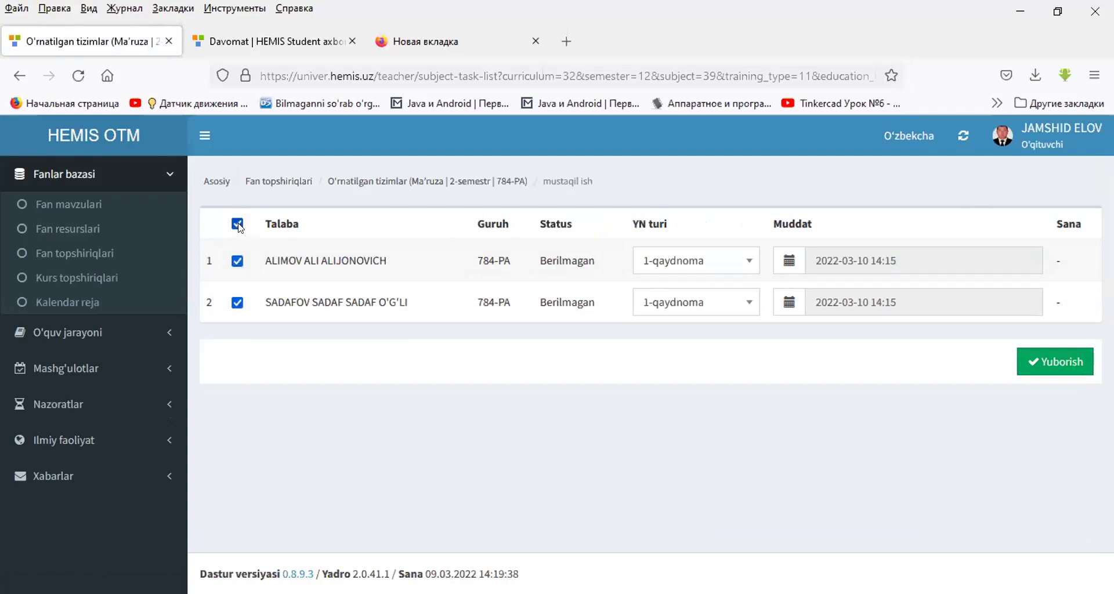
pyautogui.click(1051, 364)
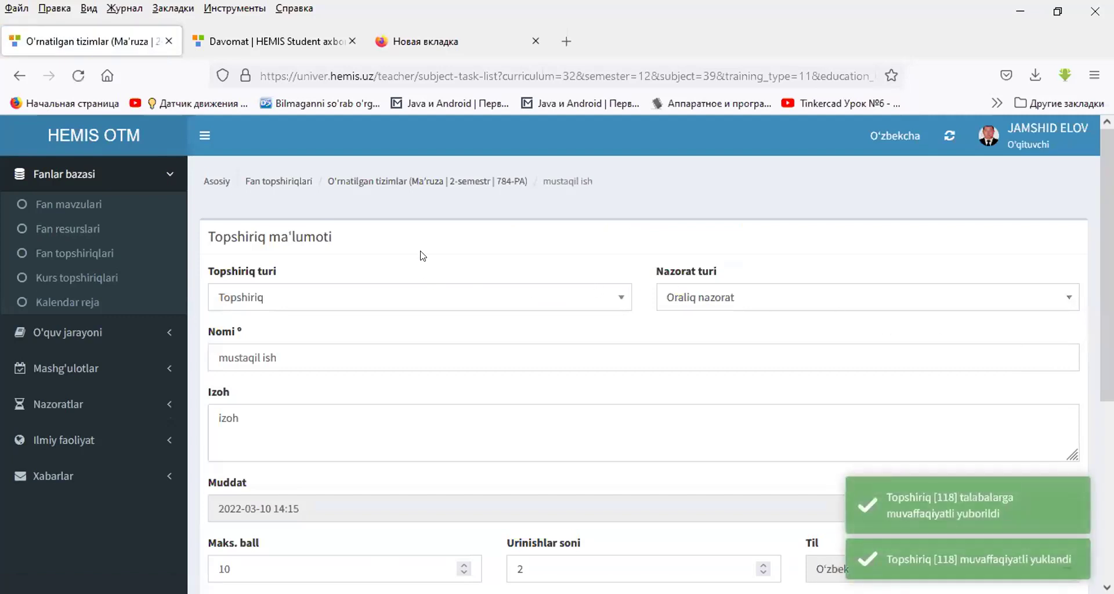
pyautogui.click(361, 181)
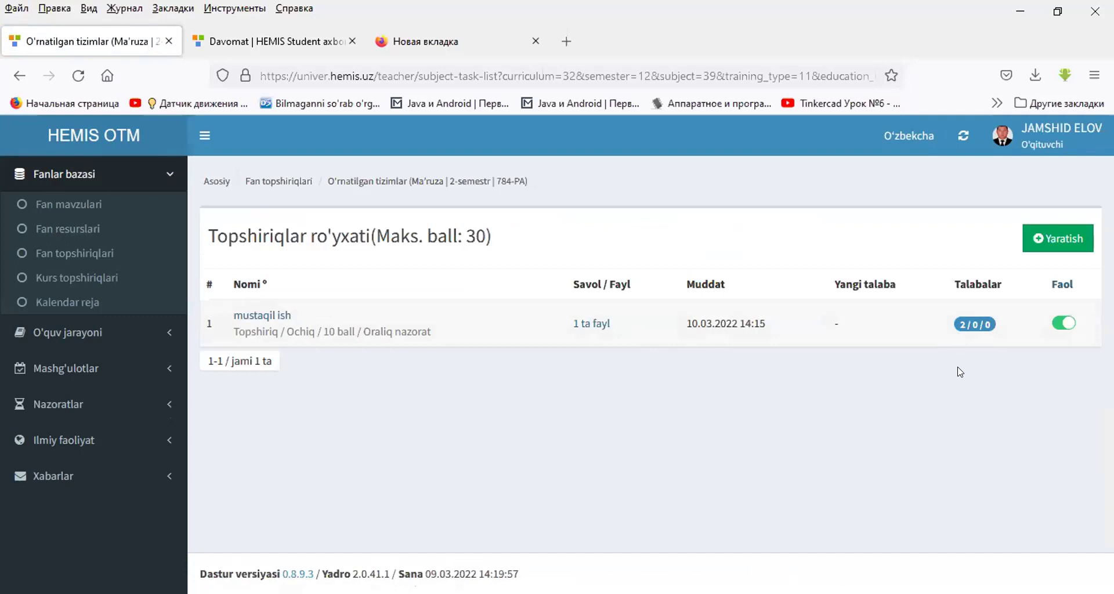
# - Review the mustaqil ish row showing 2/0/0 students and Faol, then open the task
pyautogui.click(832, 326)
pyautogui.doubleClick(832, 327)
pyautogui.click(293, 319)
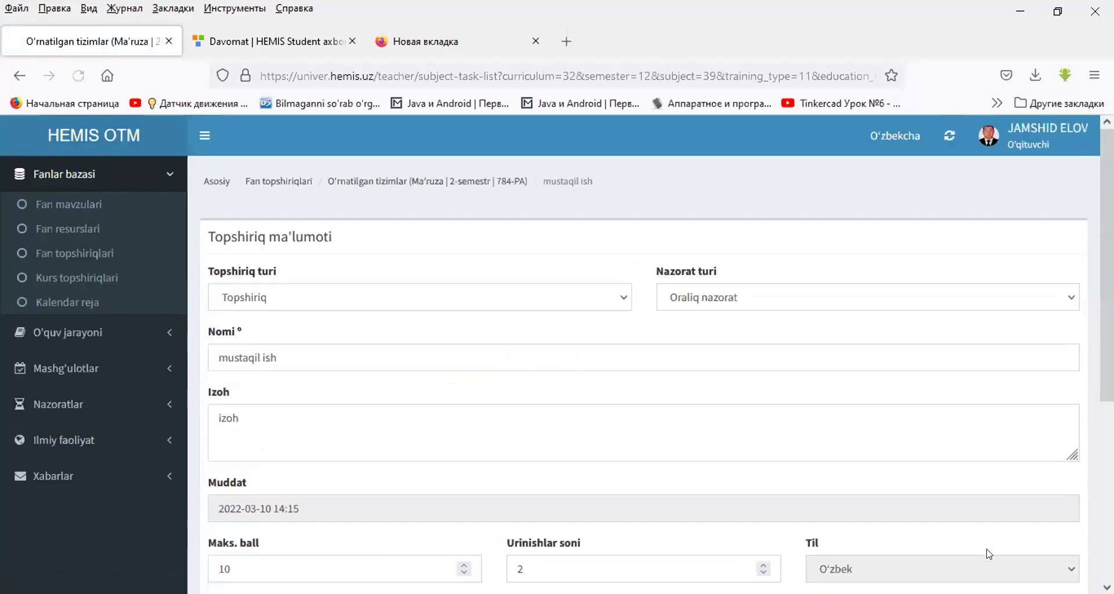
# - View which students received mustaqil ish, then go back to its details
pyautogui.scroll(-5, 989, 554)
pyautogui.click(917, 501)
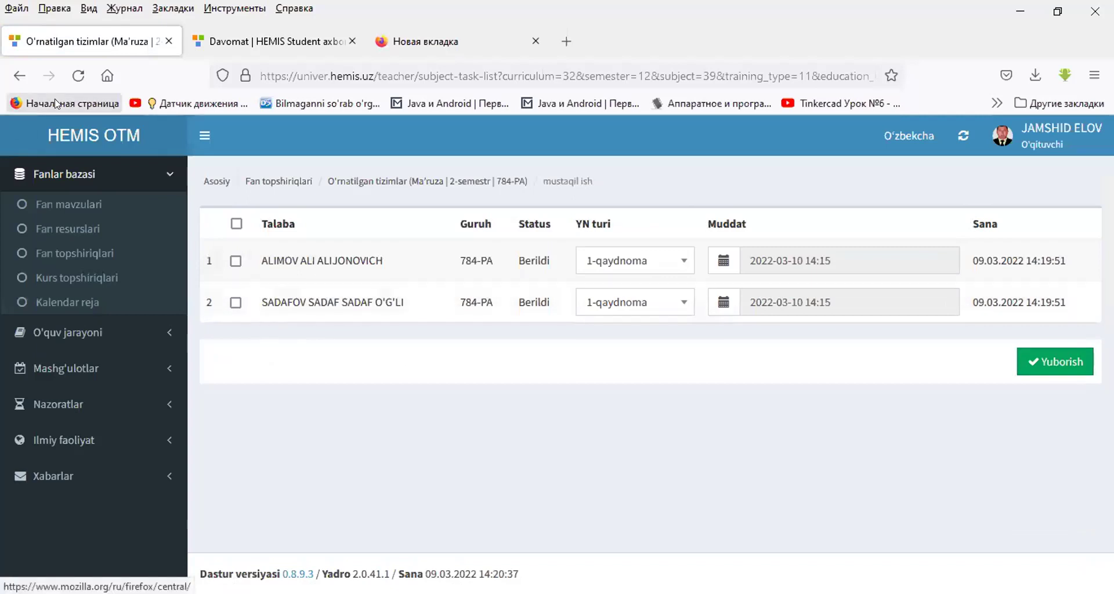
pyautogui.click(11, 77)
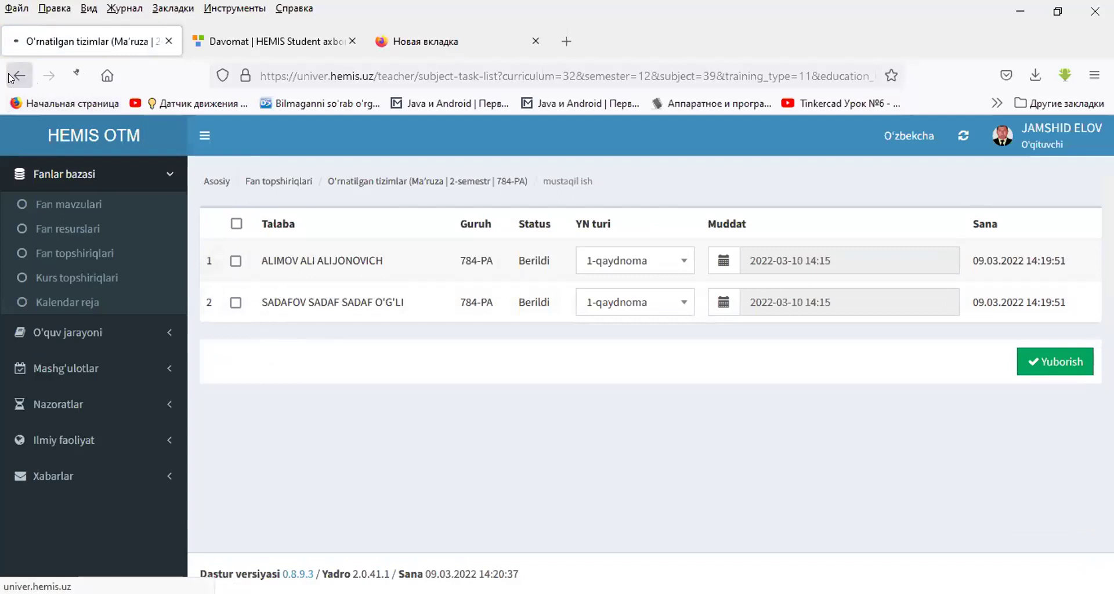
# - Inspect the first student's YN turi and Muddat, then return to the O'rnatilgan tizimlar task list
pyautogui.scroll(-5, 647, 300)
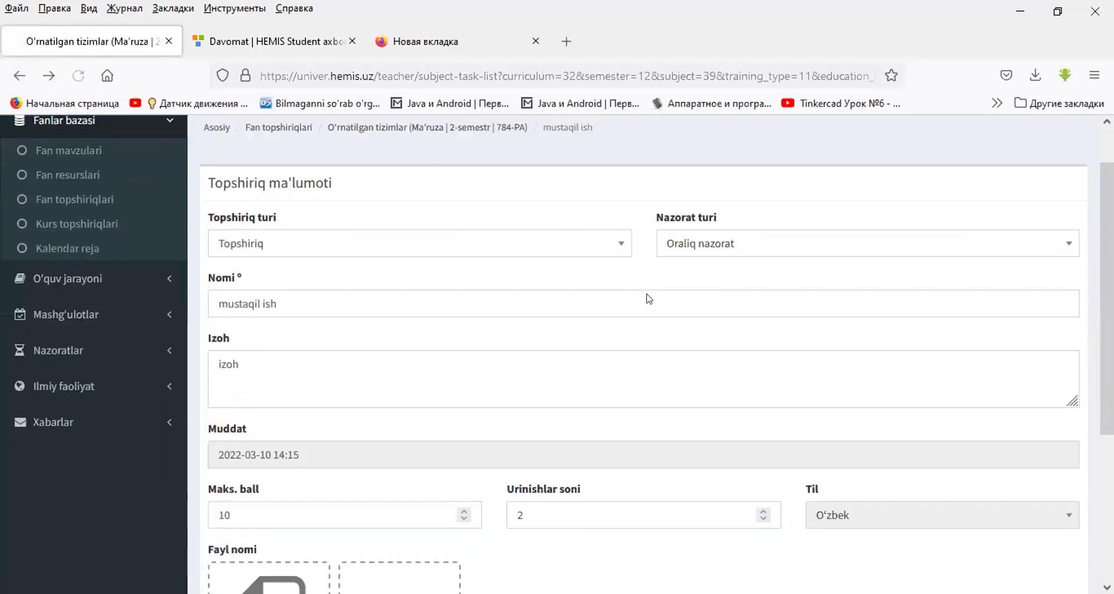
pyautogui.scroll(5, 616, 284)
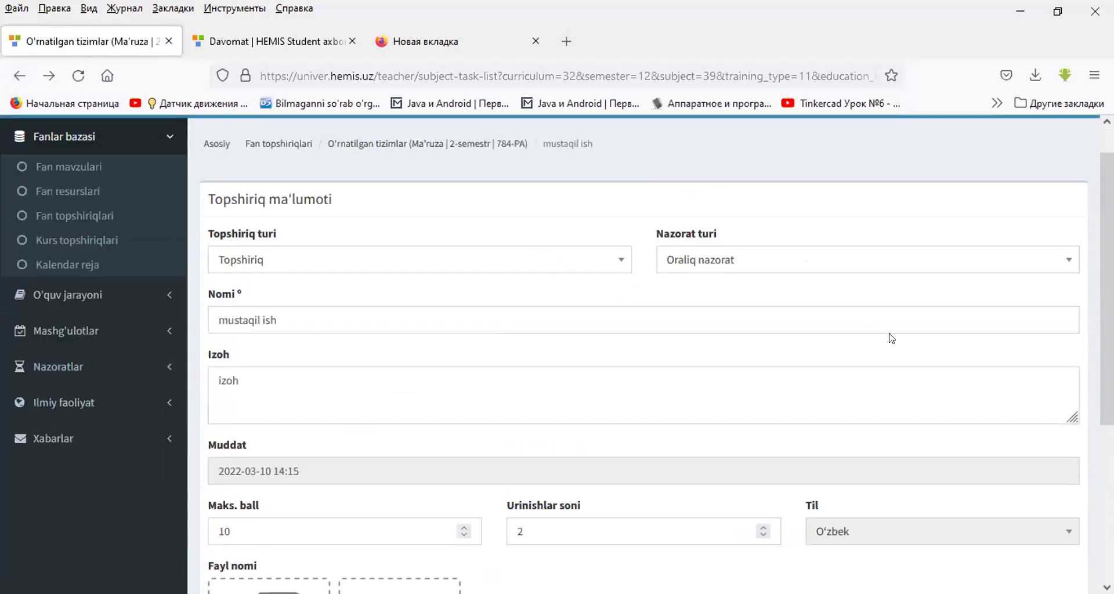
pyautogui.scroll(-5, 892, 338)
pyautogui.click(914, 503)
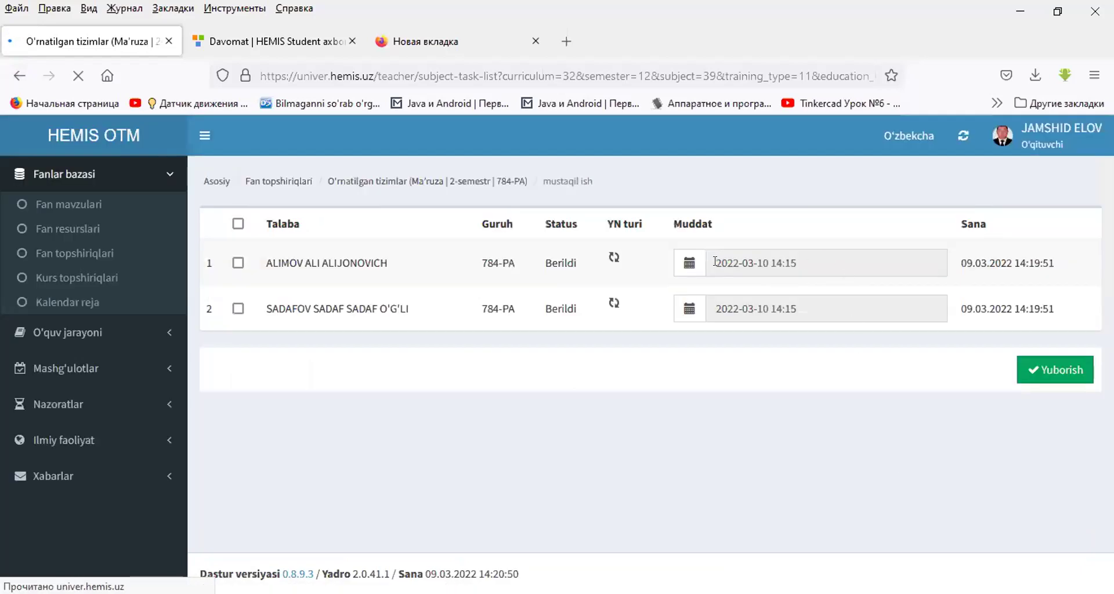
pyautogui.click(689, 268)
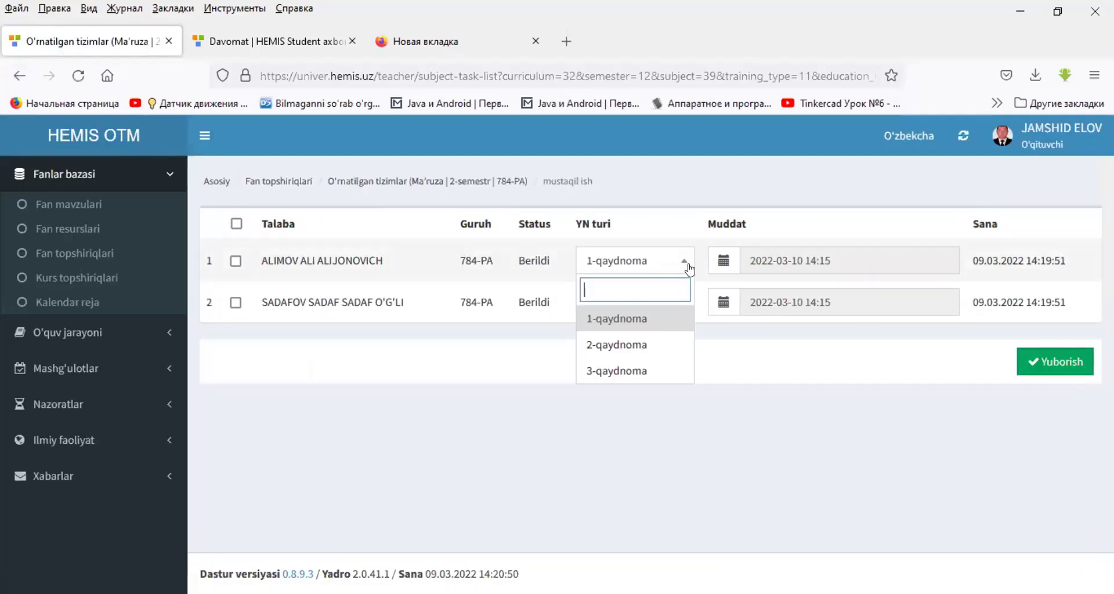
pyautogui.click(724, 260)
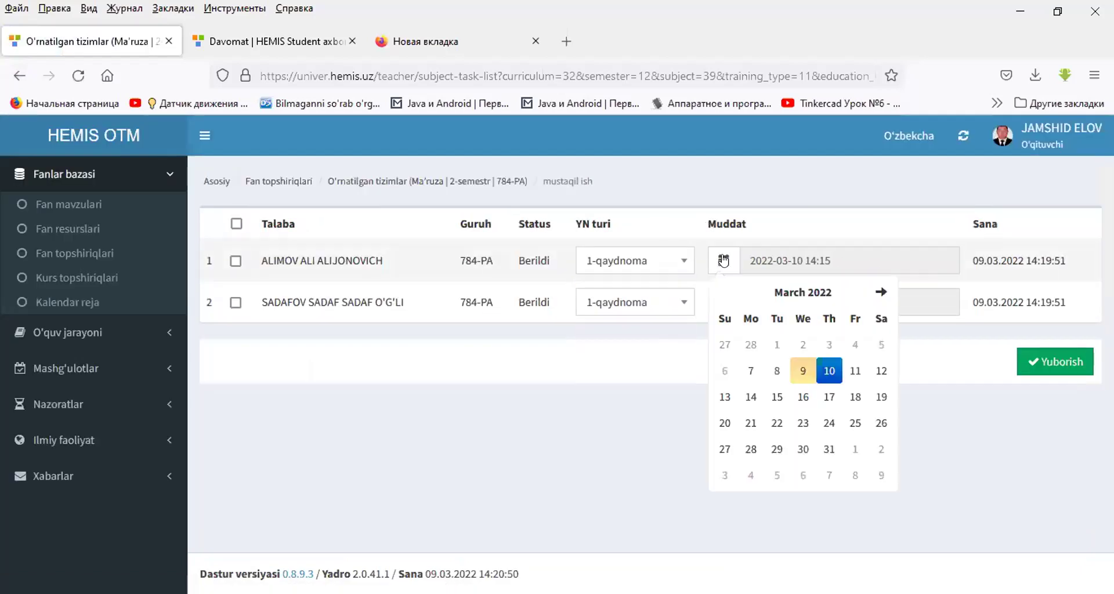
pyautogui.click(18, 76)
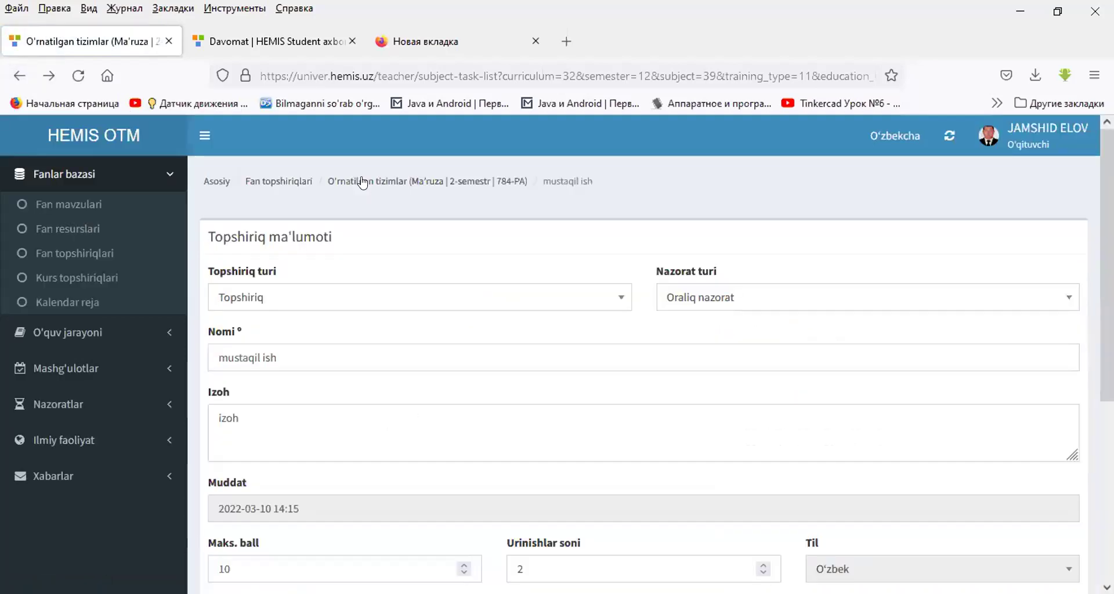
pyautogui.click(363, 182)
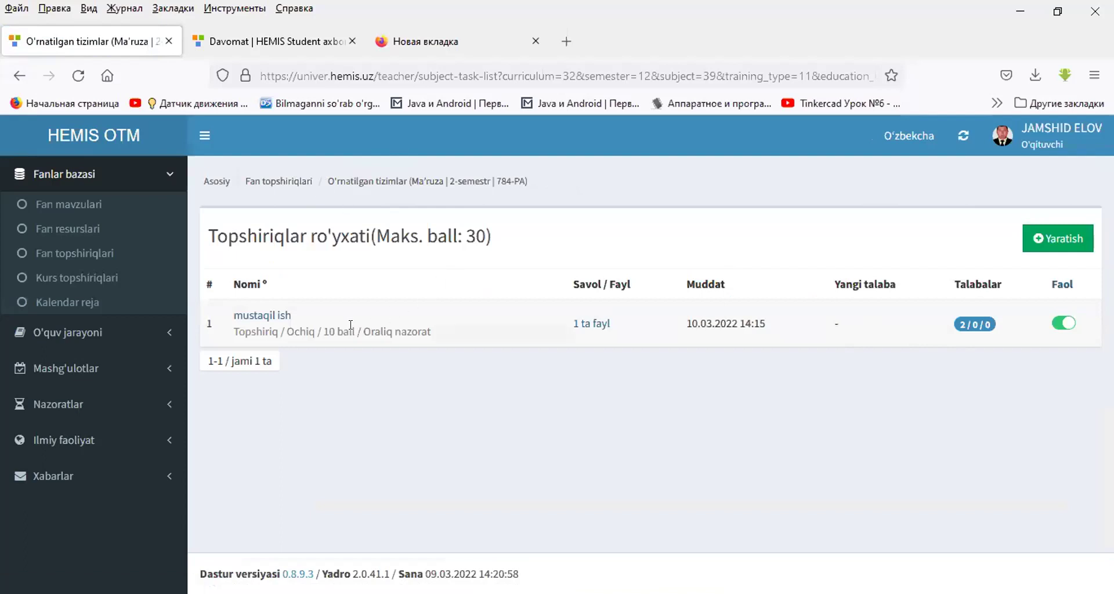
# - Create another assignment with type Topshiriq and control type Oraliq nazorat
pyautogui.moveTo(324, 332); pyautogui.dragTo(348, 333)
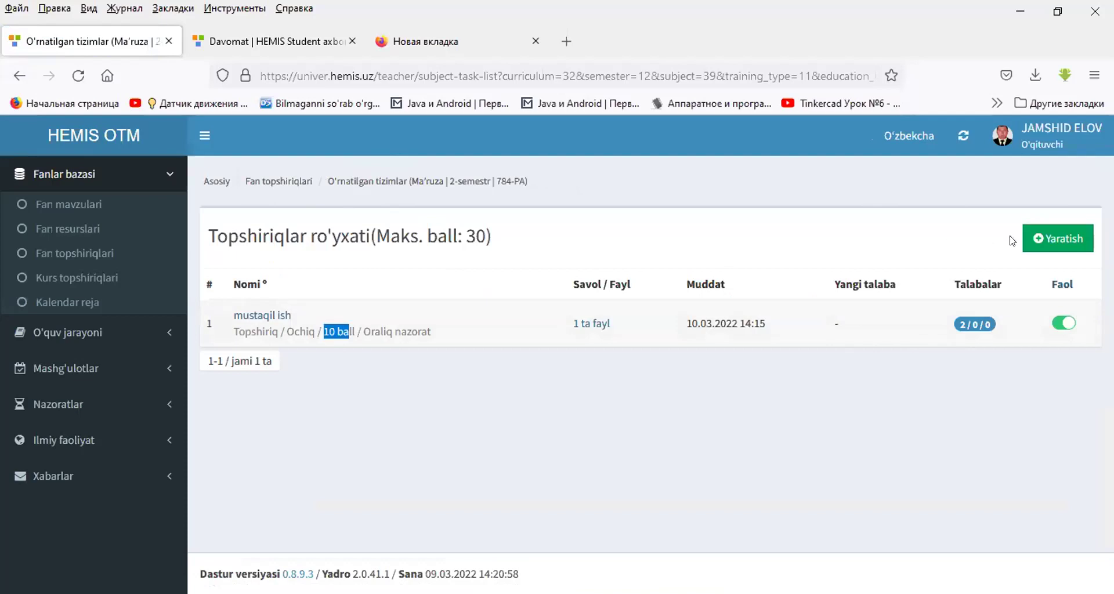
pyautogui.click(1051, 239)
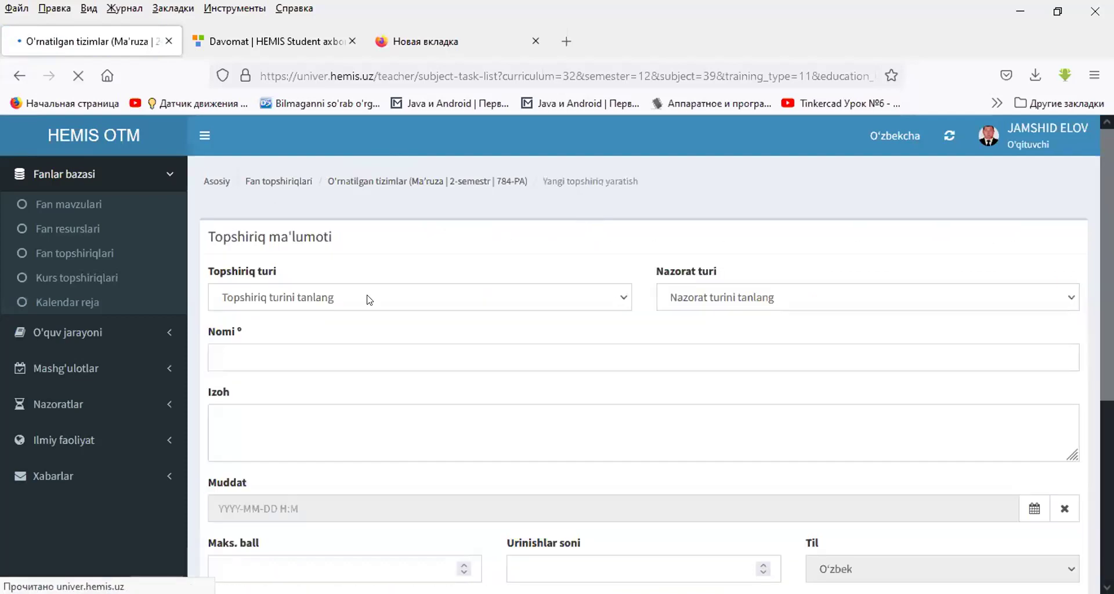
pyautogui.scroll(-2, 366, 296)
pyautogui.click(307, 216)
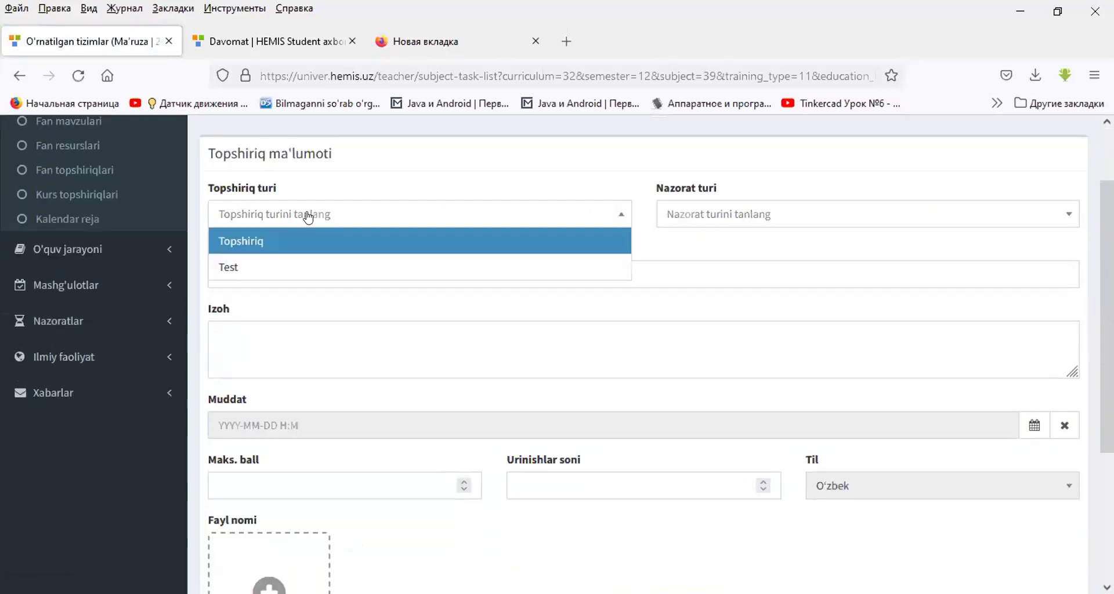
pyautogui.click(258, 242)
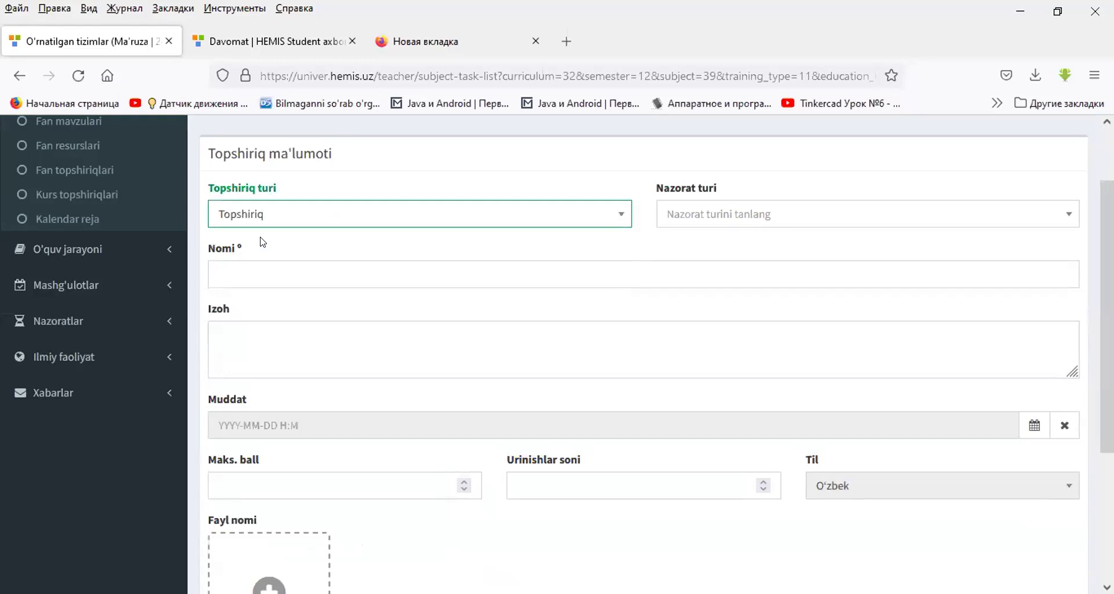
pyautogui.click(284, 215)
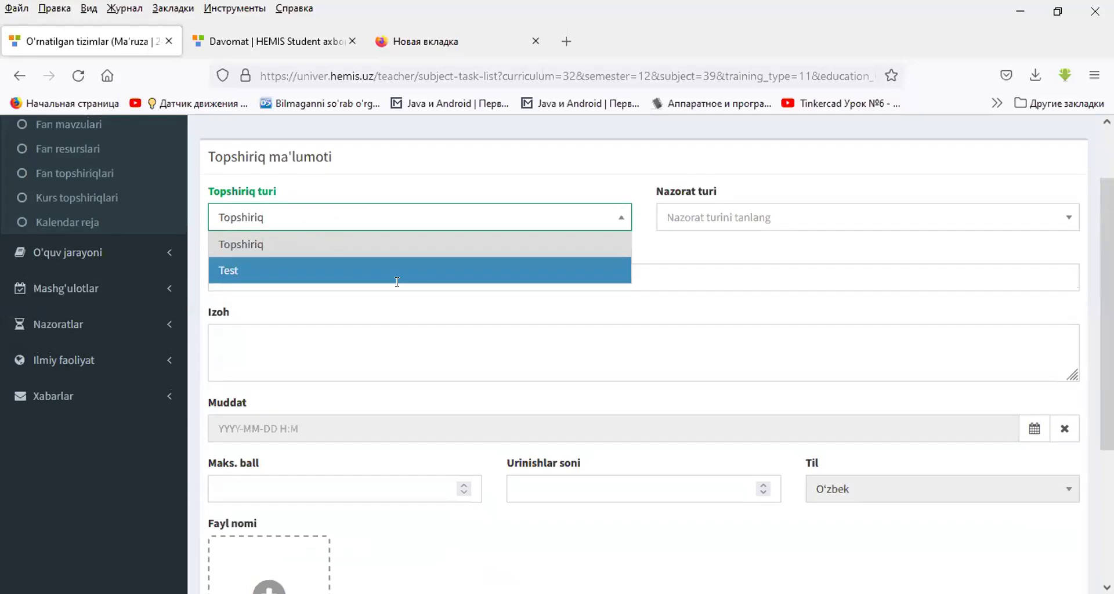
pyautogui.scroll(2, 397, 282)
pyautogui.click(241, 349)
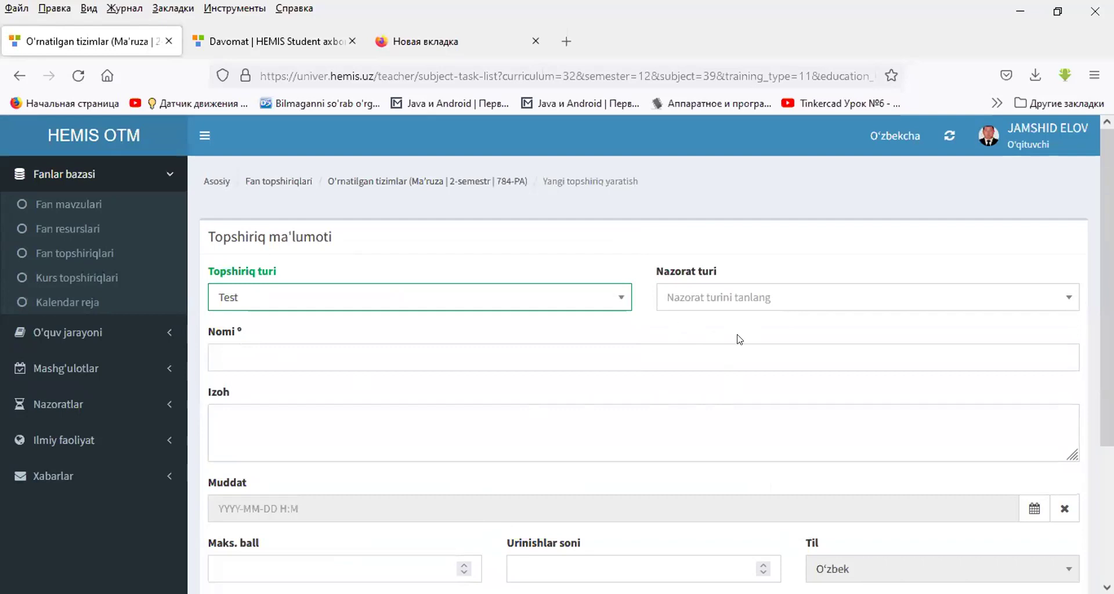
pyautogui.click(346, 298)
pyautogui.click(294, 326)
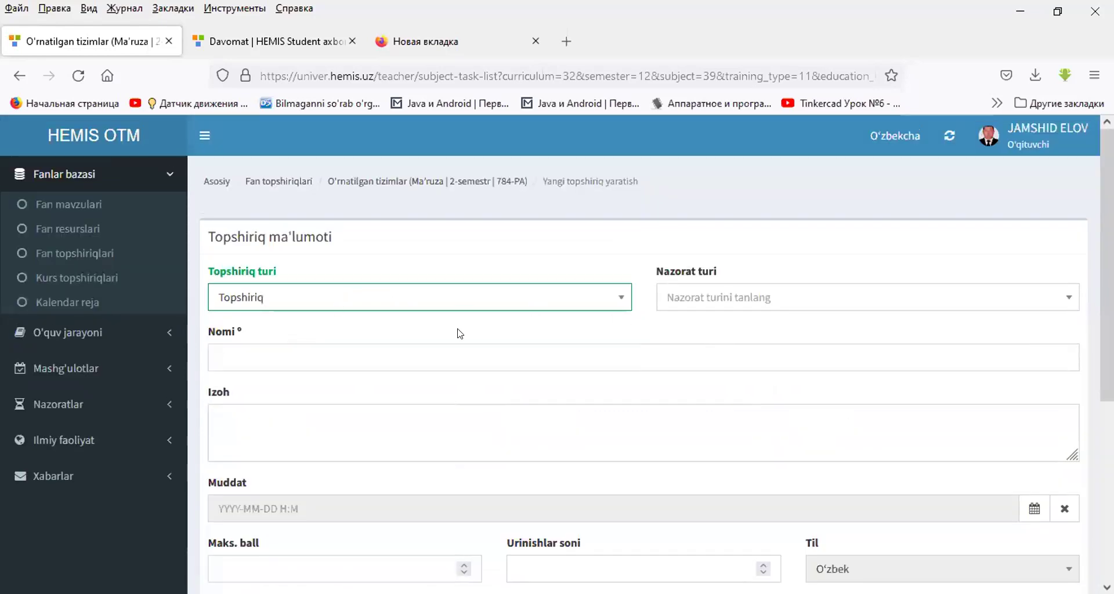
pyautogui.click(713, 291)
pyautogui.click(706, 322)
# - Name the assignment 'oraliq nazorat' and enter the description 'yozm'
pyautogui.click(388, 349)
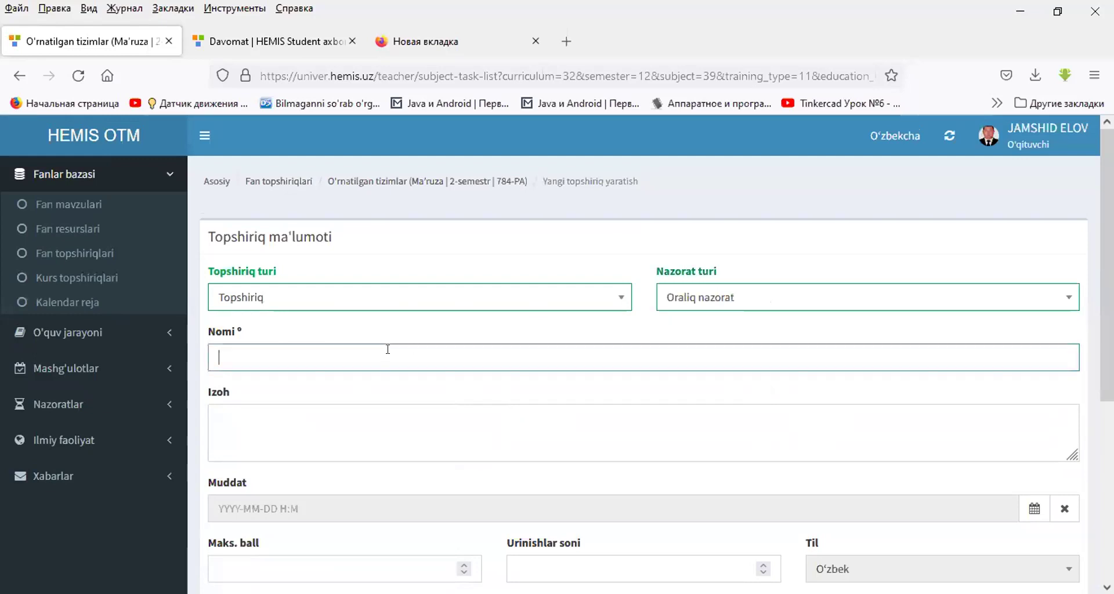
pyautogui.write('o')
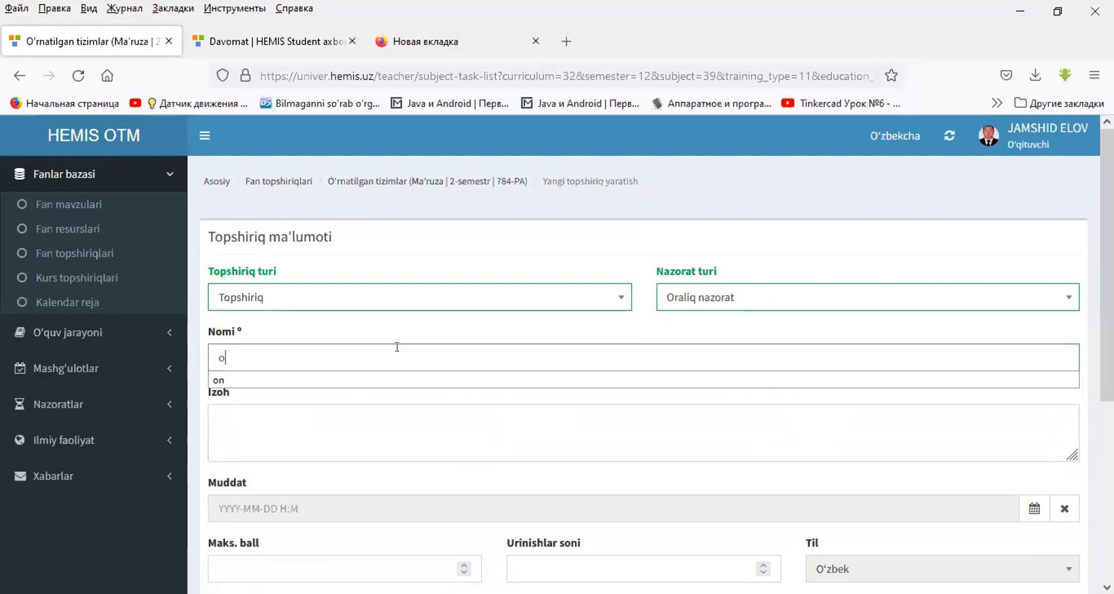
pyautogui.write('ra')
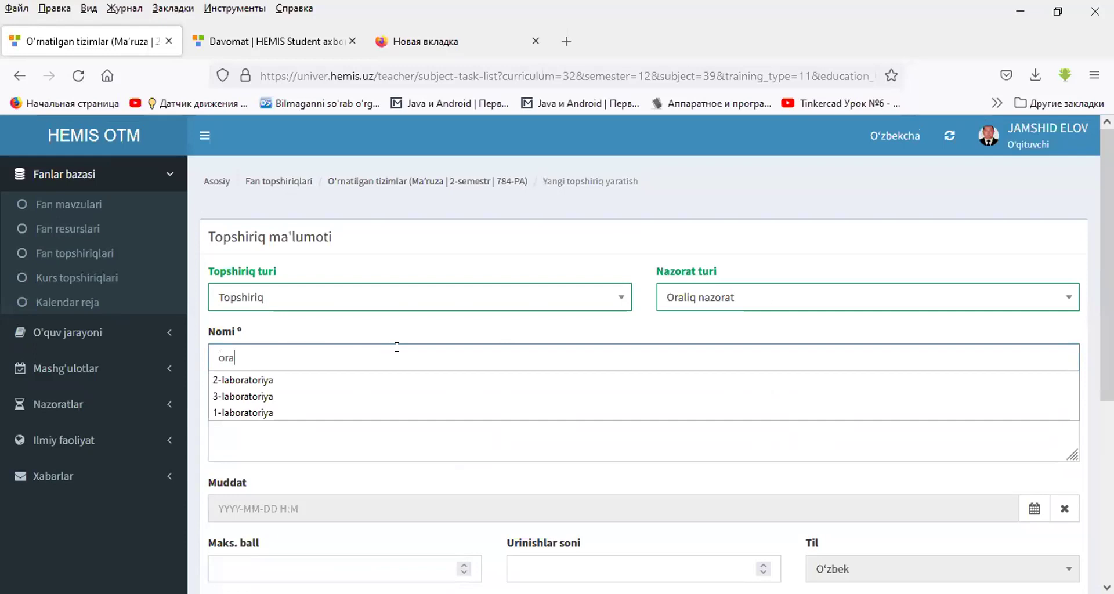
pyautogui.write('liq nazorat')
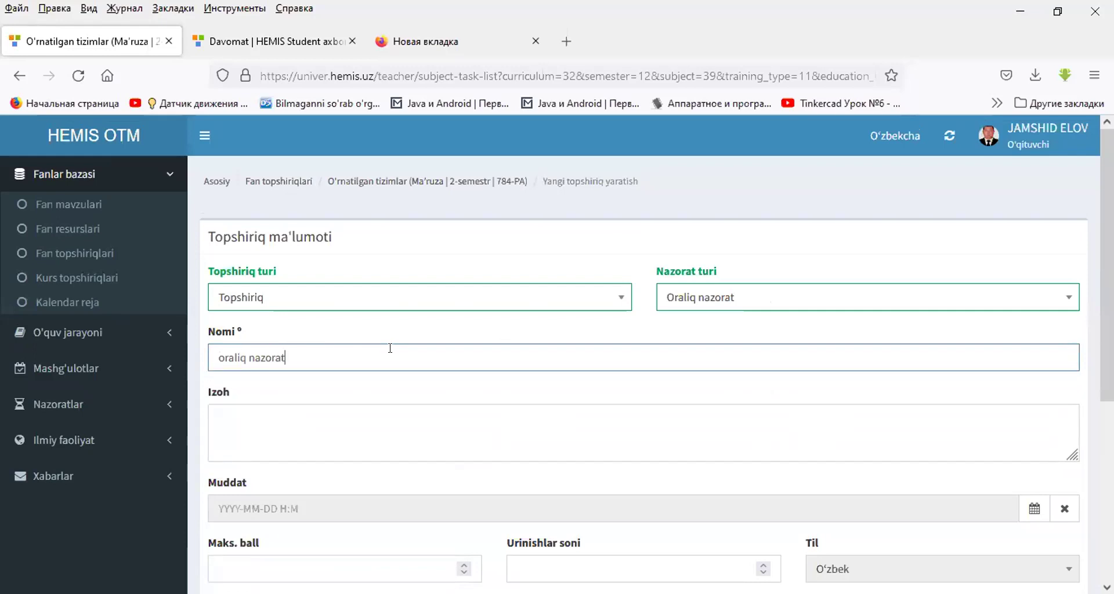
pyautogui.click(357, 416)
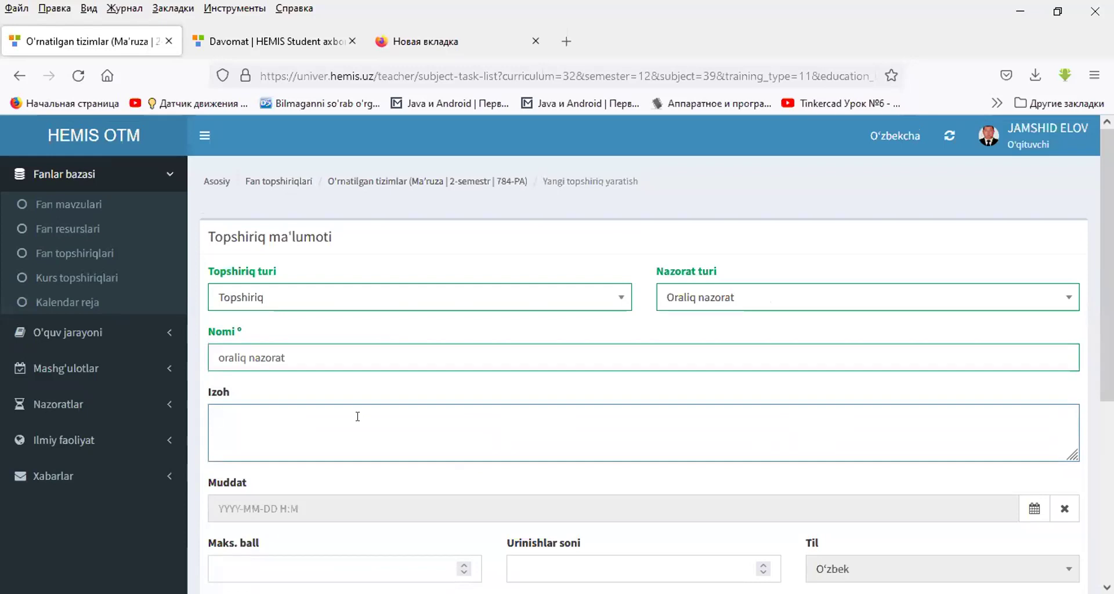
pyautogui.write('yozm')
pyautogui.scroll(-5, 483, 410)
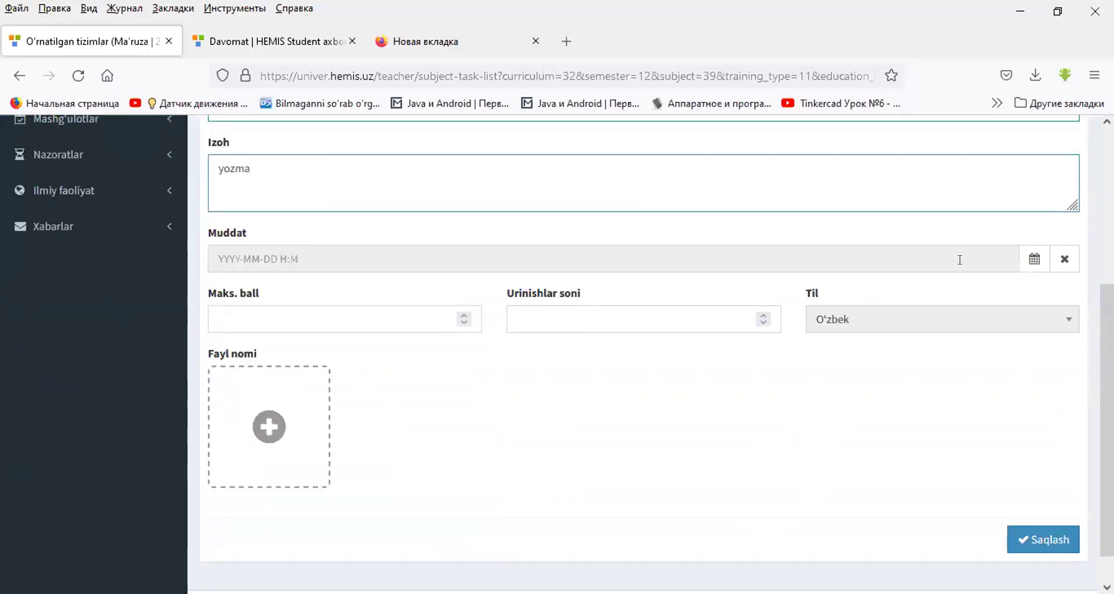
# - Set the task deadline to 10 March 2022, 14:20
pyautogui.click(1034, 259)
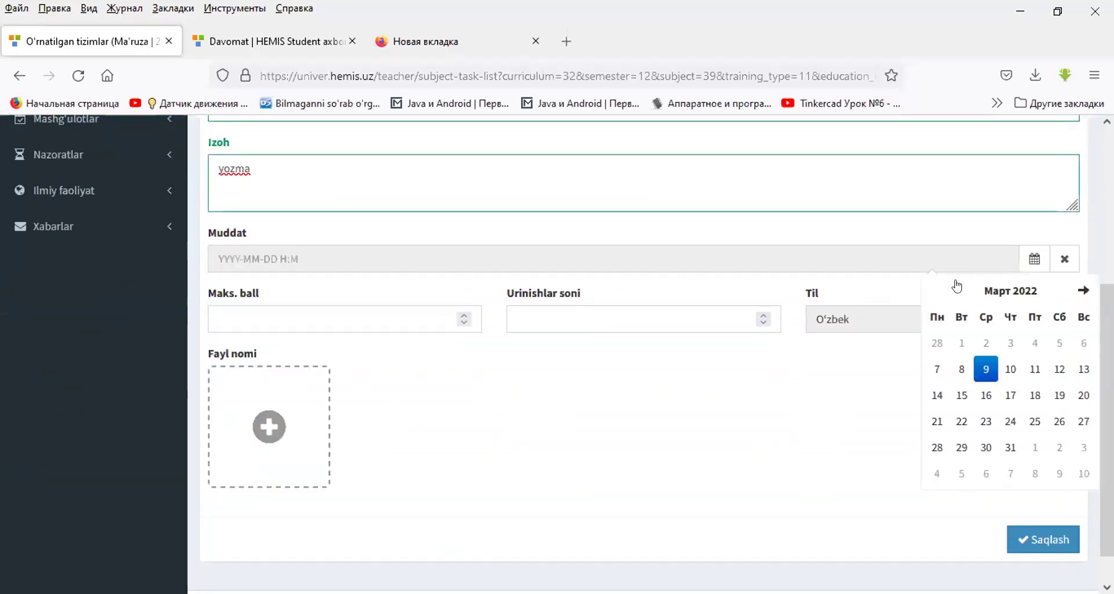
pyautogui.click(1010, 369)
pyautogui.click(1033, 385)
pyautogui.click(948, 341)
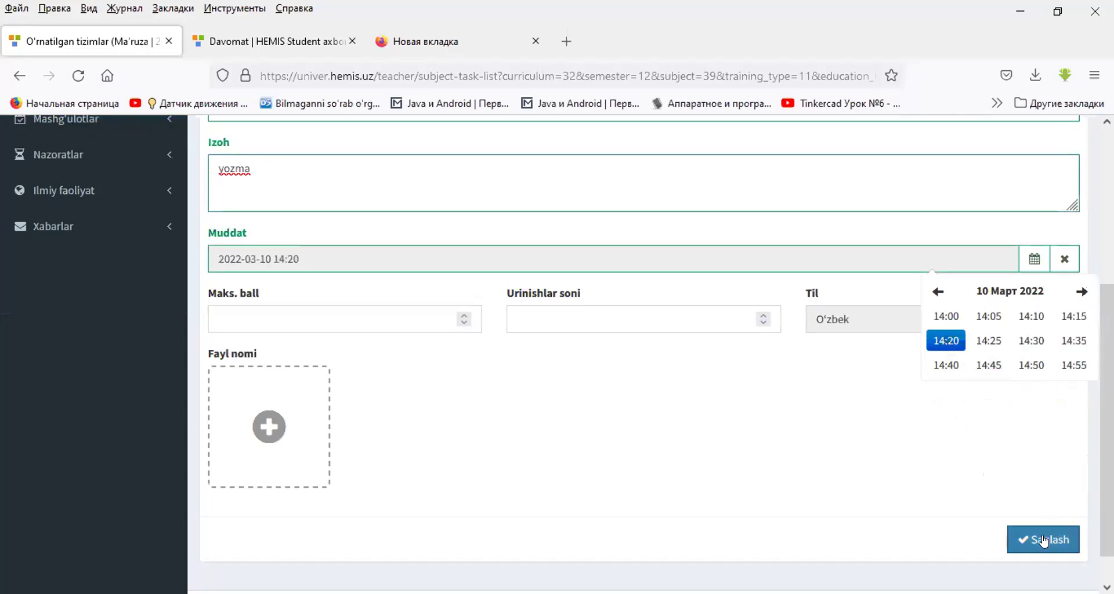
# - Set max score 20 and 2 attempts, attach 7.Илмий статус, and save the task
pyautogui.click(397, 311)
pyautogui.write('20')
pyautogui.click(560, 306)
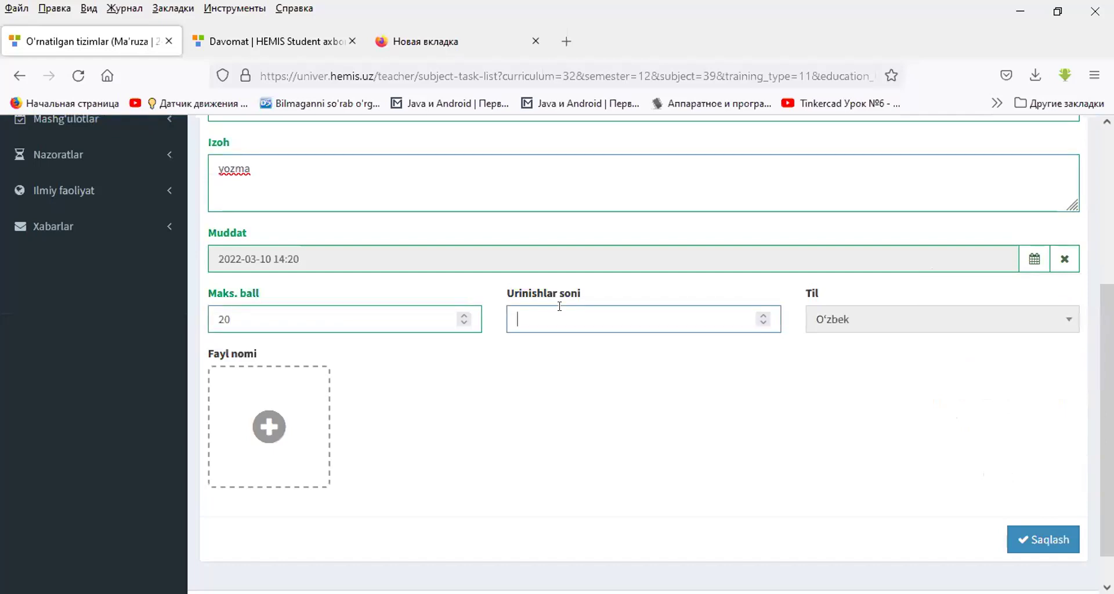
pyautogui.click(277, 421)
pyautogui.scroll(-2, 453, 404)
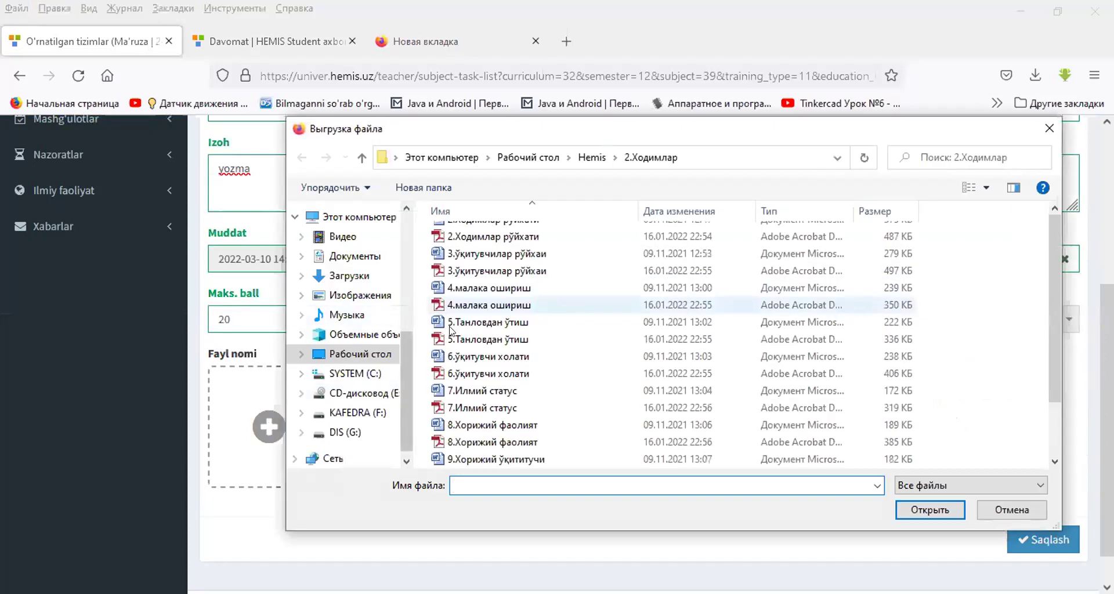
pyautogui.click(452, 394)
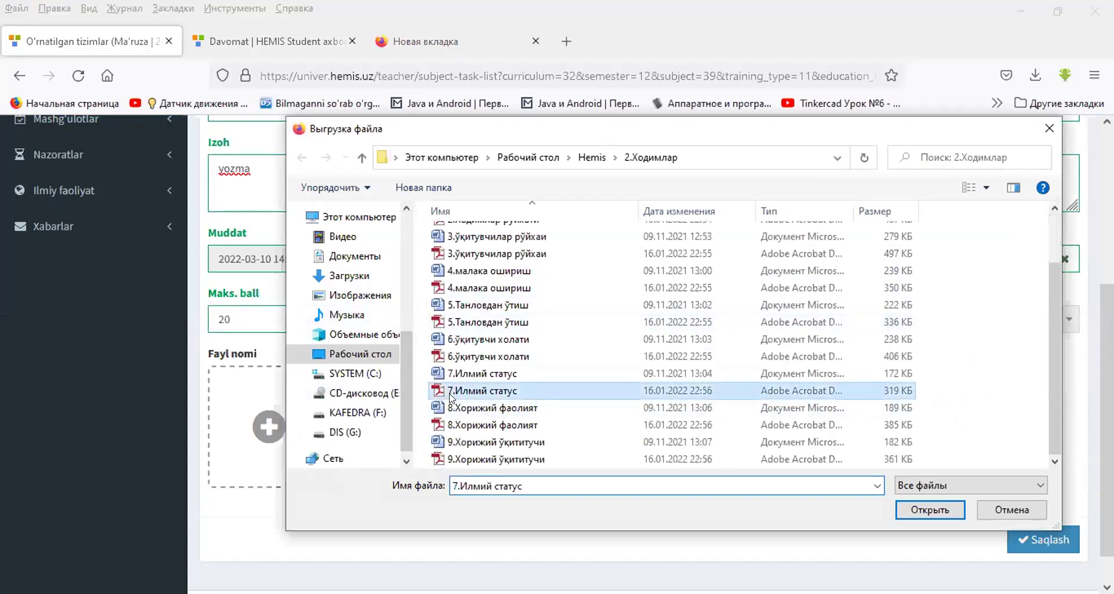
pyautogui.doubleClick(452, 391)
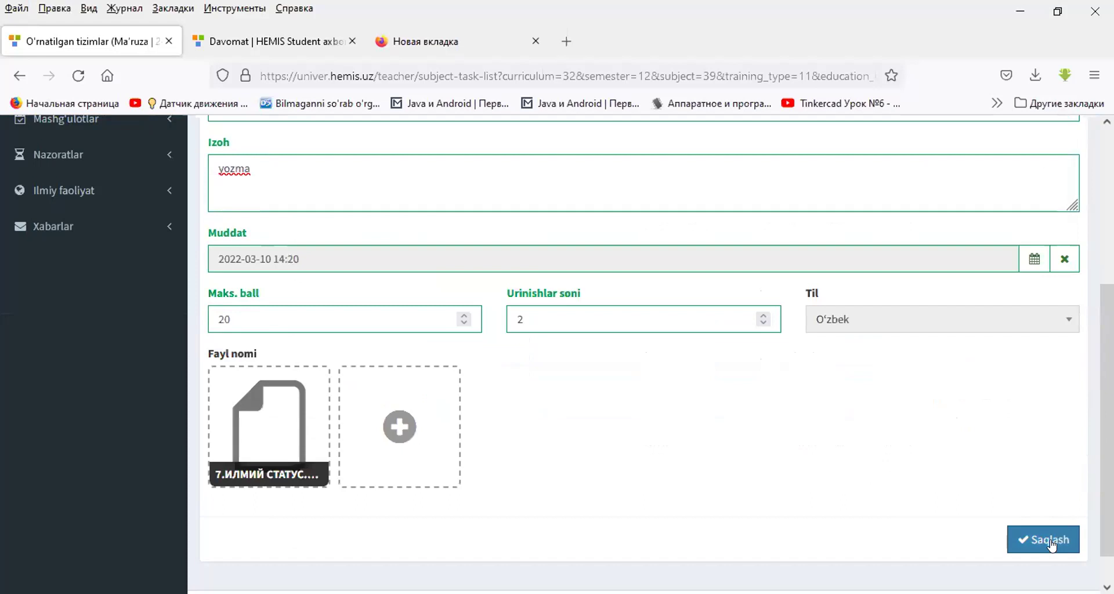
pyautogui.click(1051, 542)
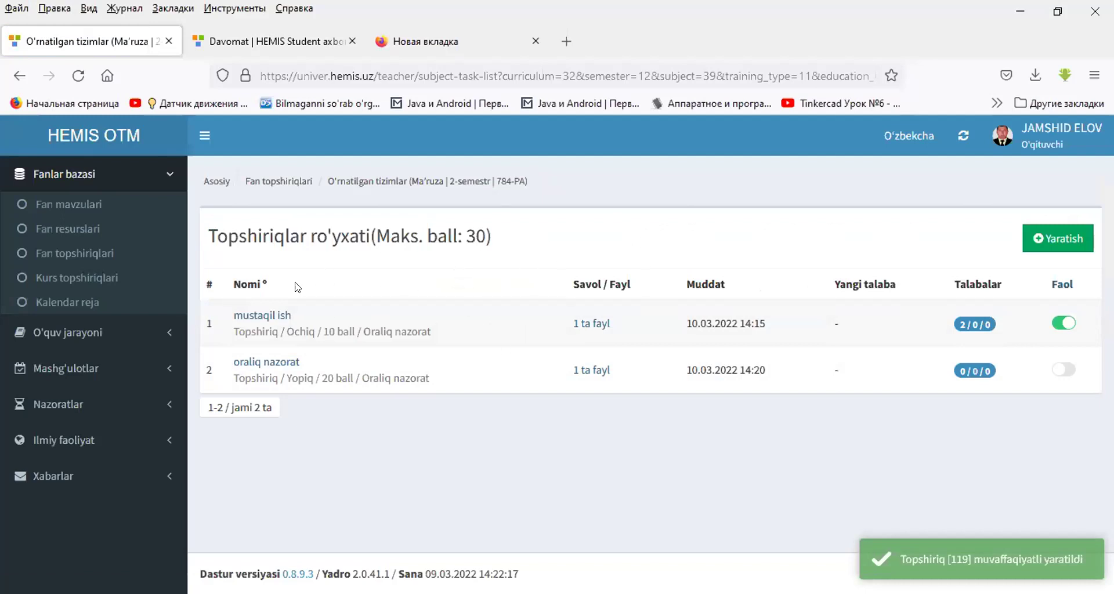
# - Send the oraliq nazorat task to all 784-PA students and return to the task list
pyautogui.click(253, 363)
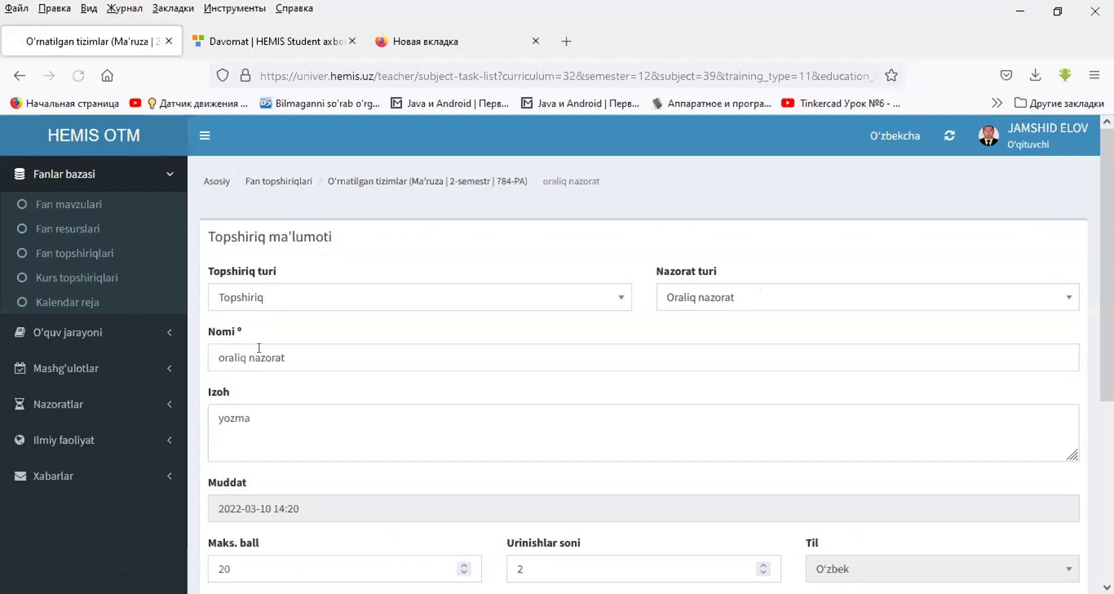
pyautogui.scroll(-5, 590, 338)
pyautogui.click(906, 502)
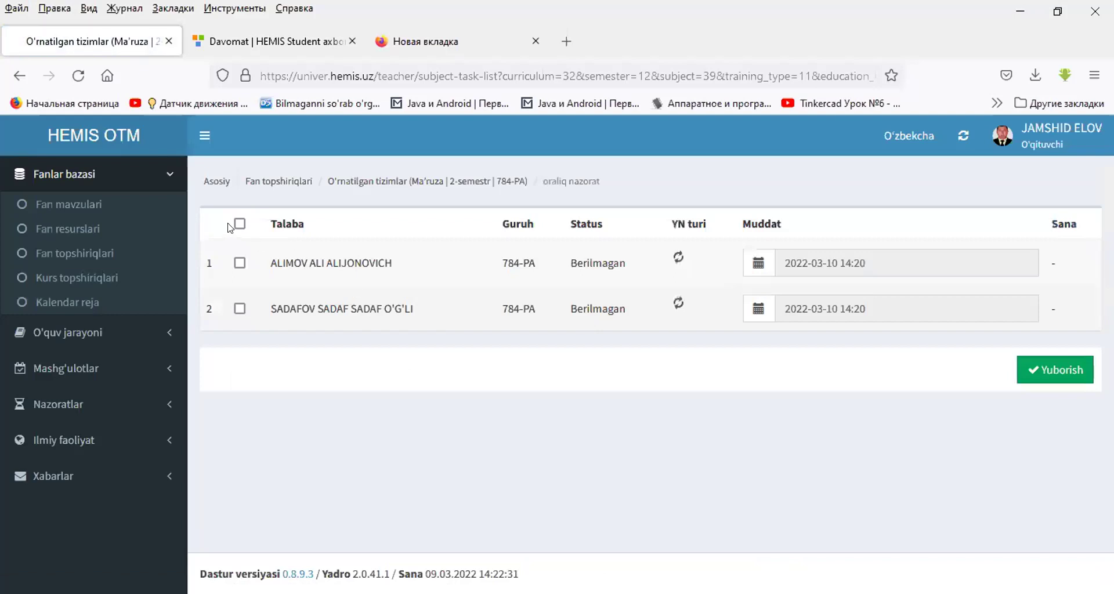
pyautogui.click(237, 225)
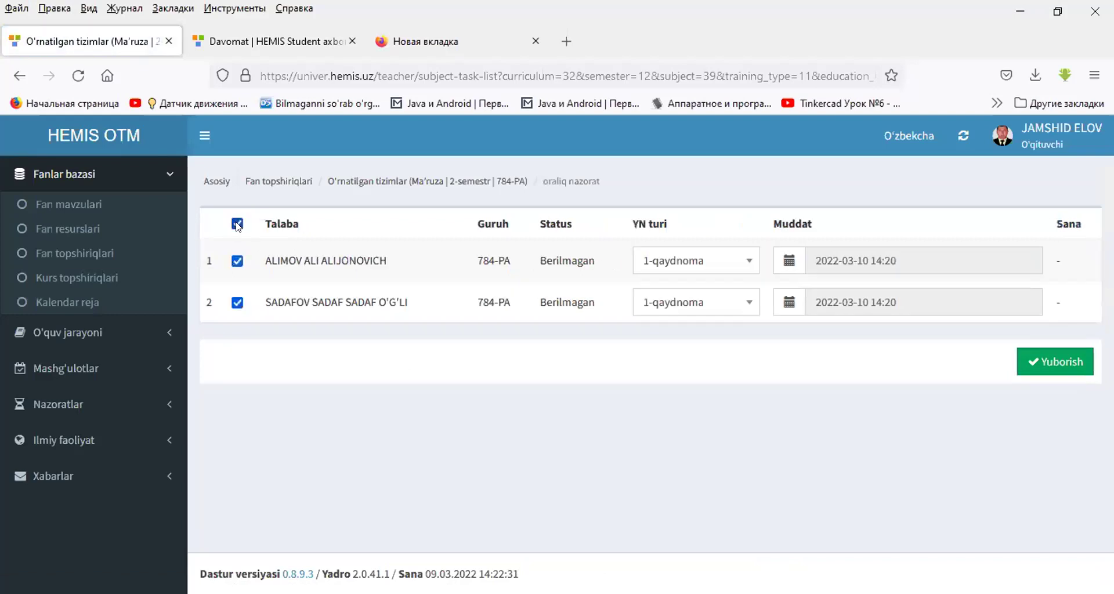
pyautogui.click(1050, 361)
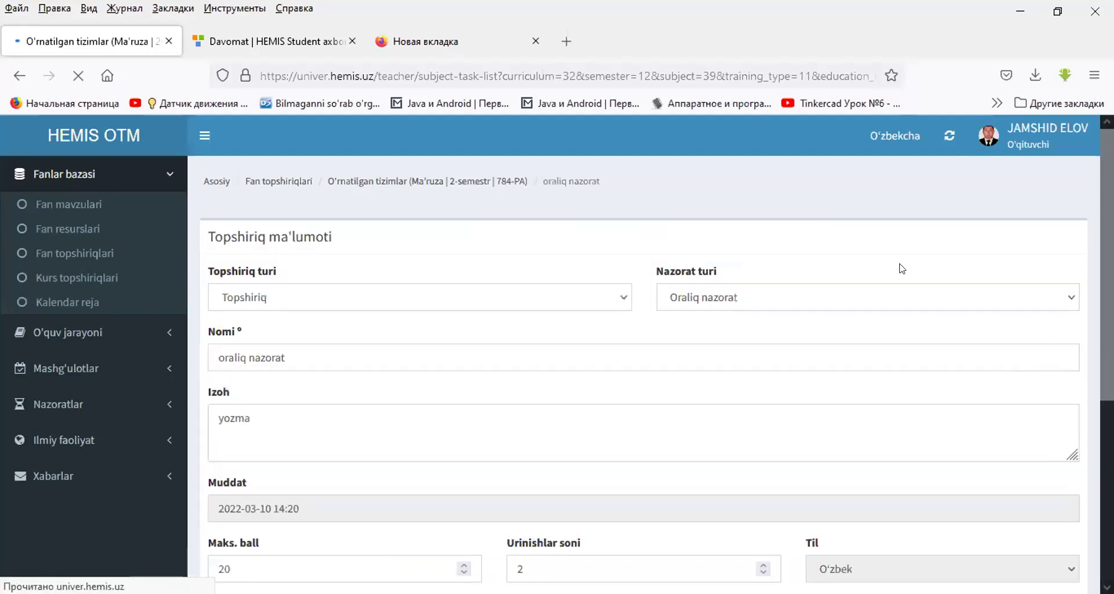
pyautogui.click(350, 184)
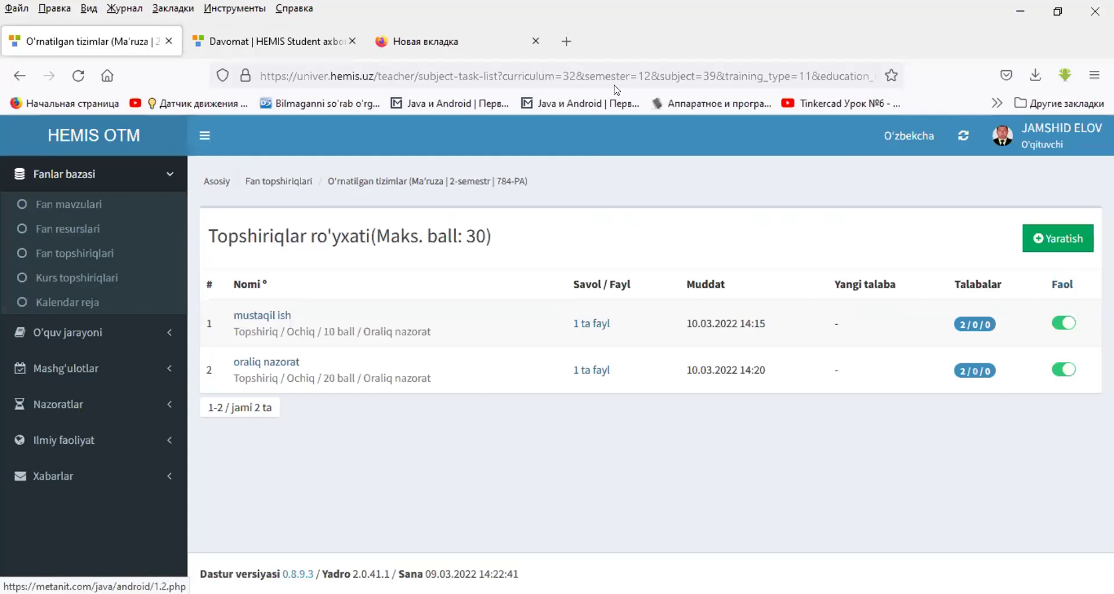
# - In HEMIS Student, open the O'rnatilgan tizimlar tasks from Fanlar resurslari
pyautogui.click(318, 42)
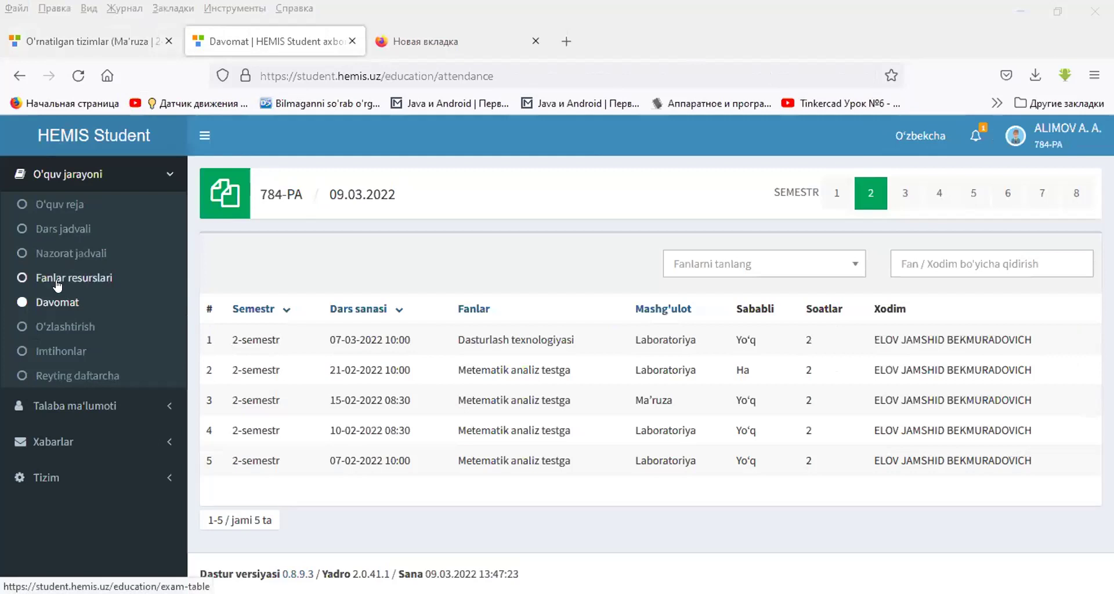
pyautogui.click(56, 139)
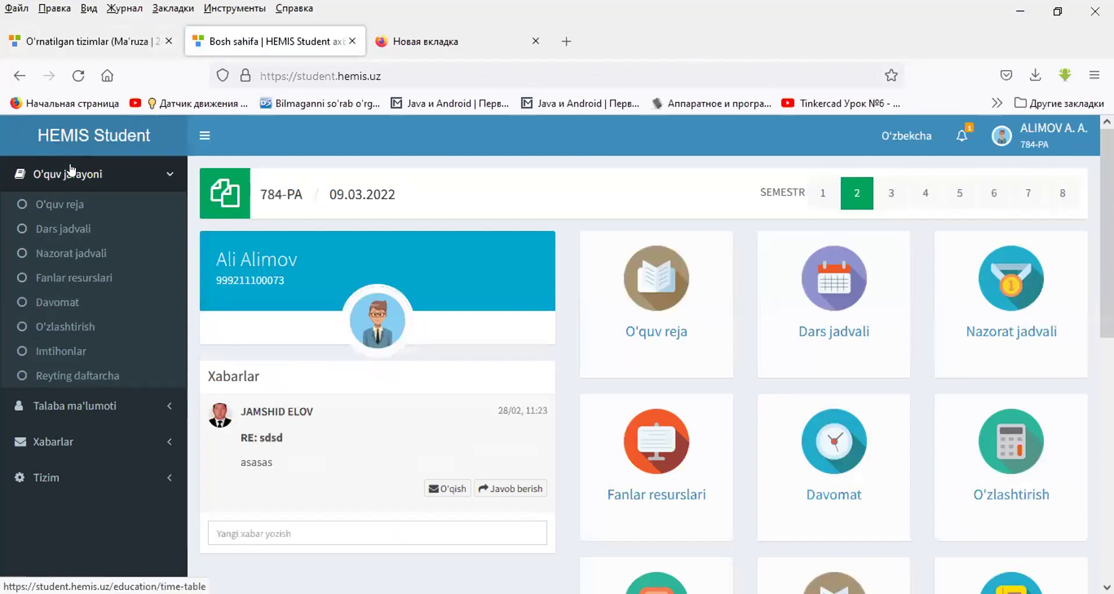
pyautogui.click(68, 253)
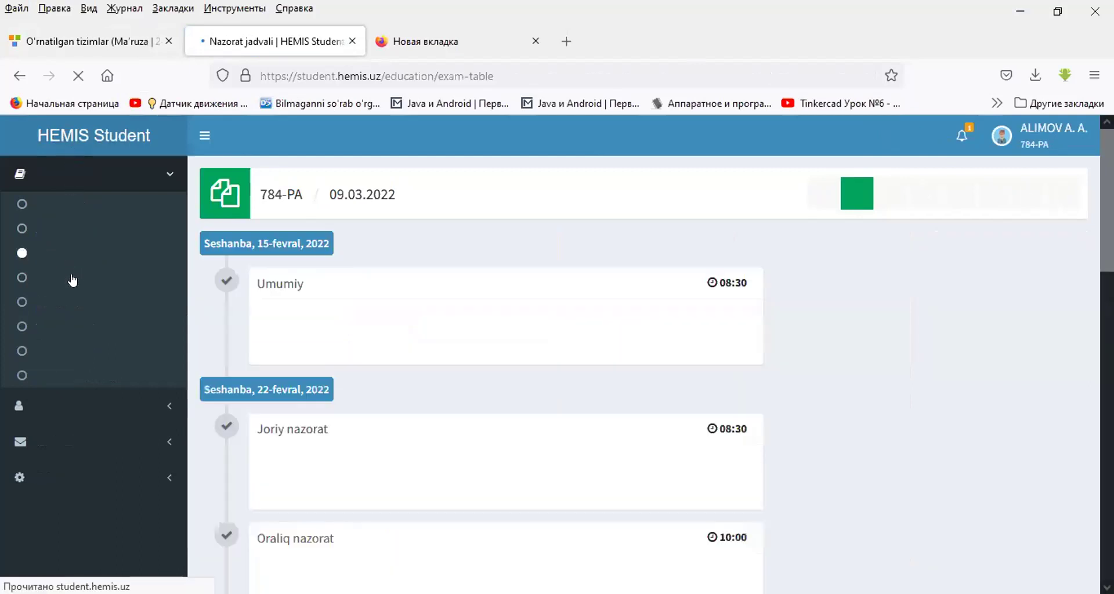
pyautogui.click(75, 279)
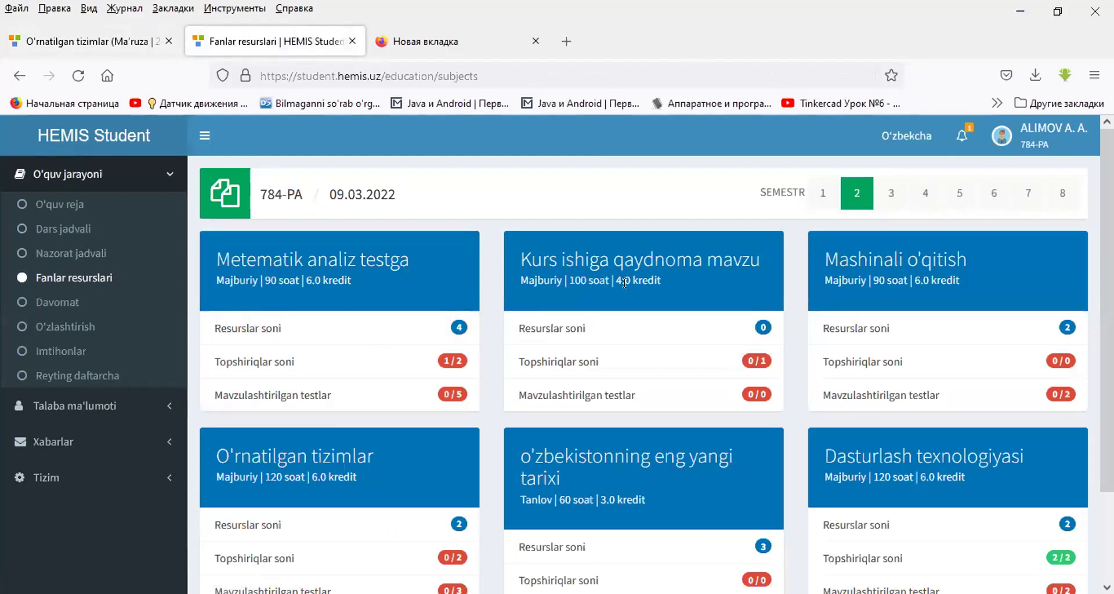
pyautogui.scroll(-3, 626, 290)
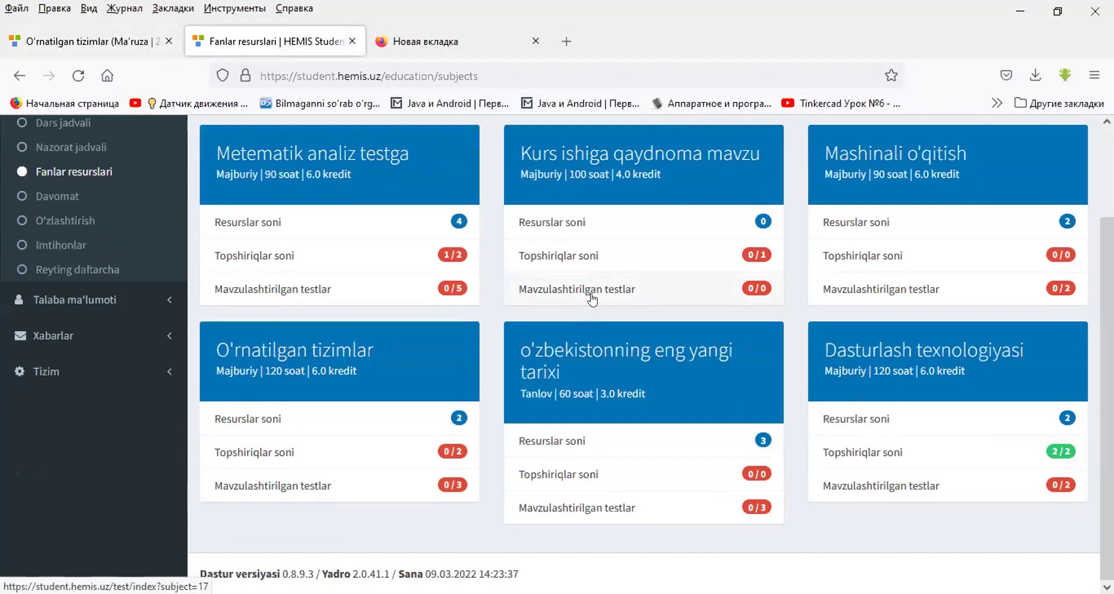
pyautogui.click(272, 454)
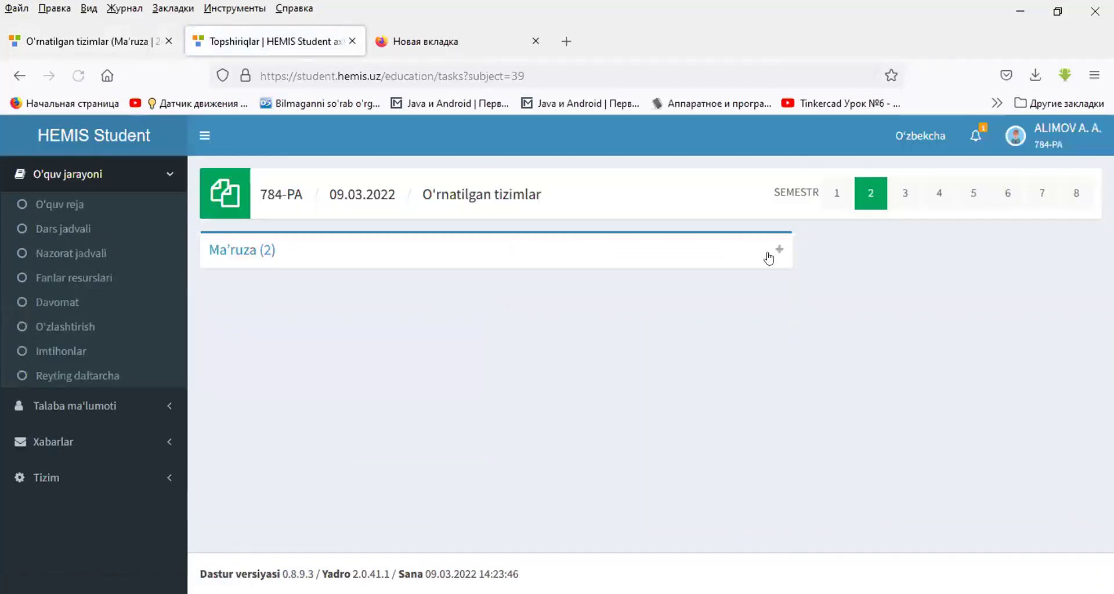
# - Send the Ma'ruza mustaqil ish answer with comment 'sdsd' and the Пресс-конференцияга доклад file
pyautogui.click(769, 257)
pyautogui.scroll(-1, 747, 332)
pyautogui.scroll(-2, 747, 331)
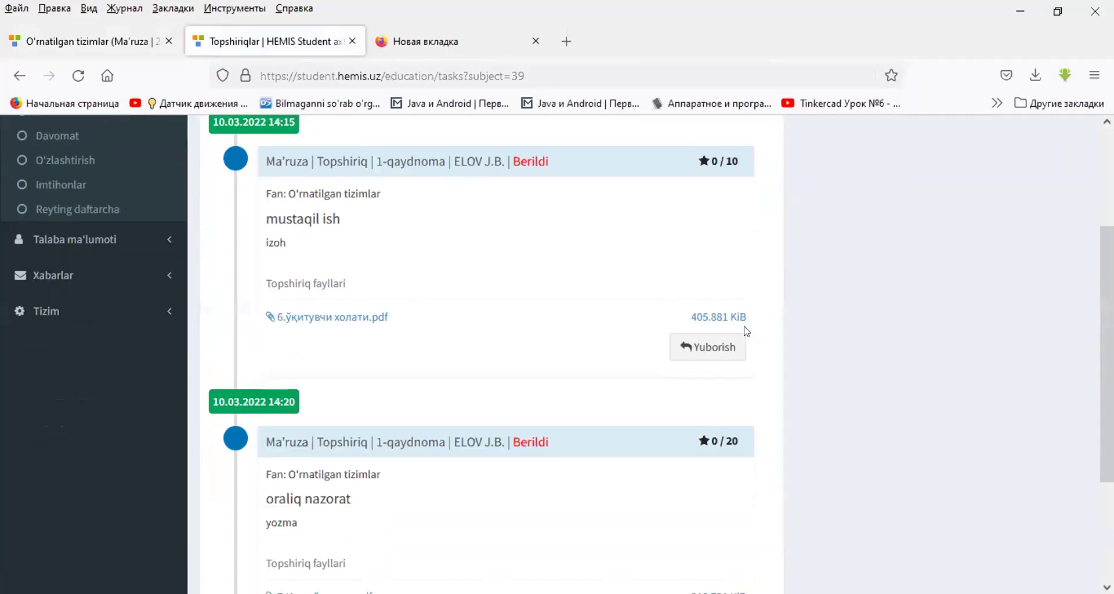
pyautogui.click(713, 350)
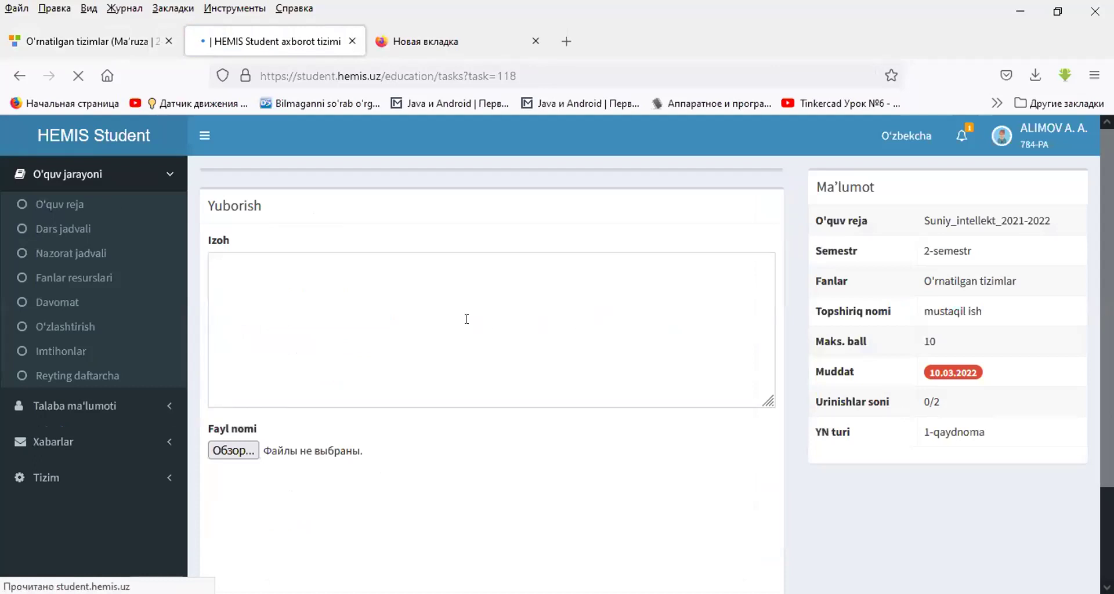
pyautogui.click(465, 319)
pyautogui.write('sdsd')
pyautogui.scroll(-2, 408, 390)
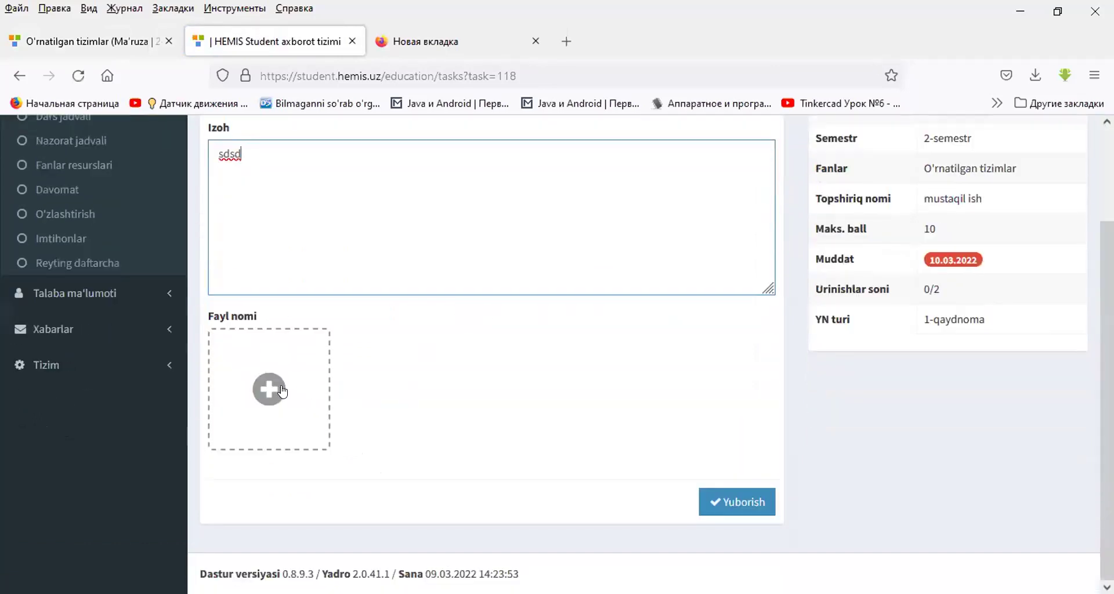
pyautogui.click(281, 388)
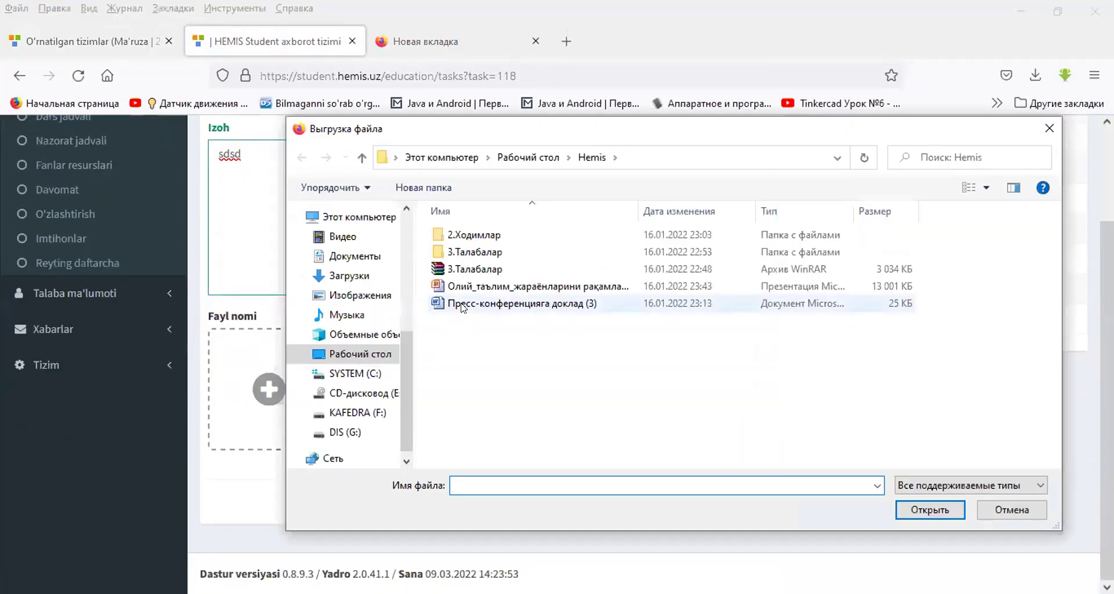
pyautogui.doubleClick(462, 305)
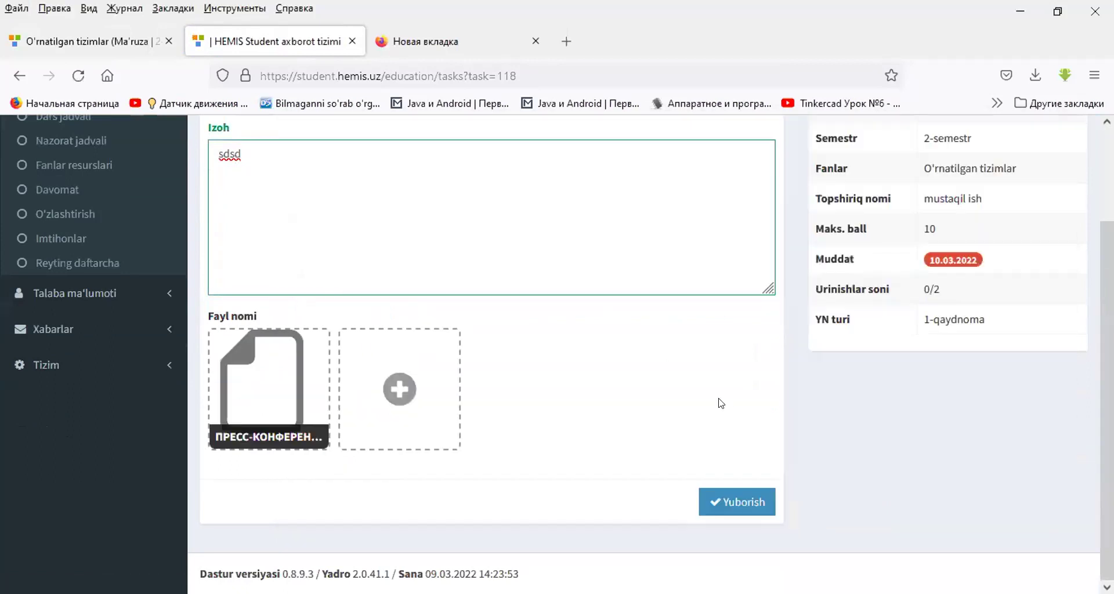
pyautogui.click(749, 502)
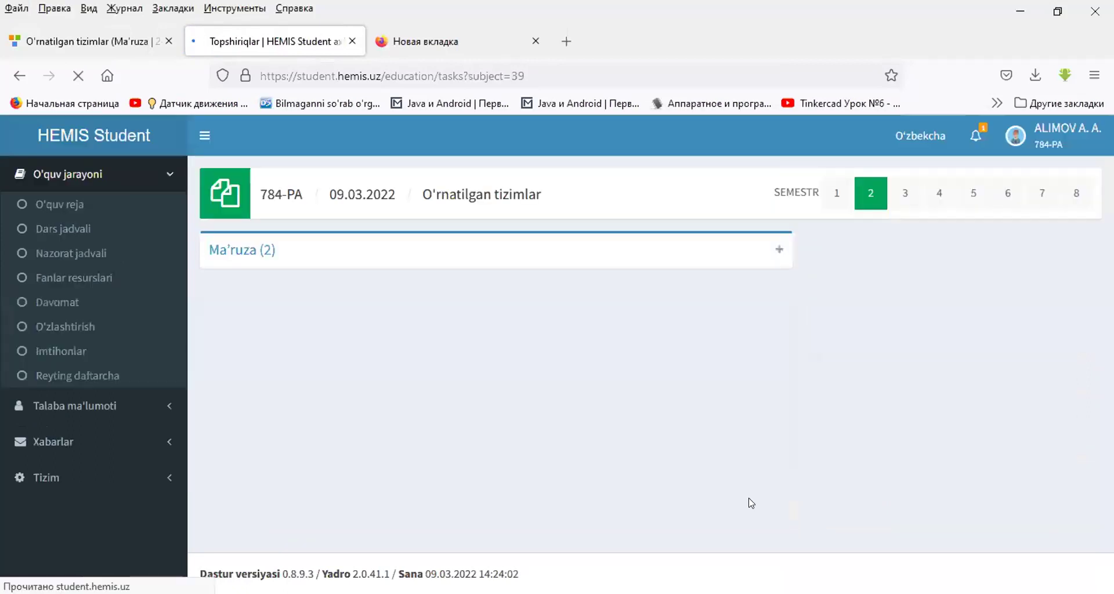
# - Answer the Ma'ruza oraliq nazorat task with comment 'qwert' and the Пресс-конференцияга доклад (3) file
pyautogui.click(779, 251)
pyautogui.scroll(-3, 705, 363)
pyautogui.scroll(-5, 700, 362)
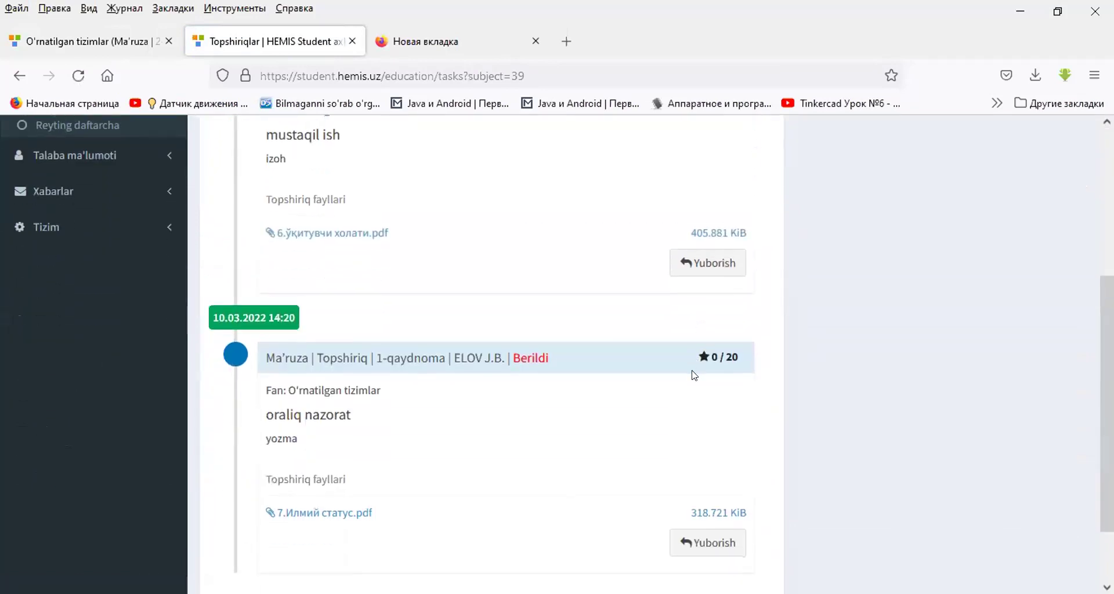
pyautogui.click(698, 462)
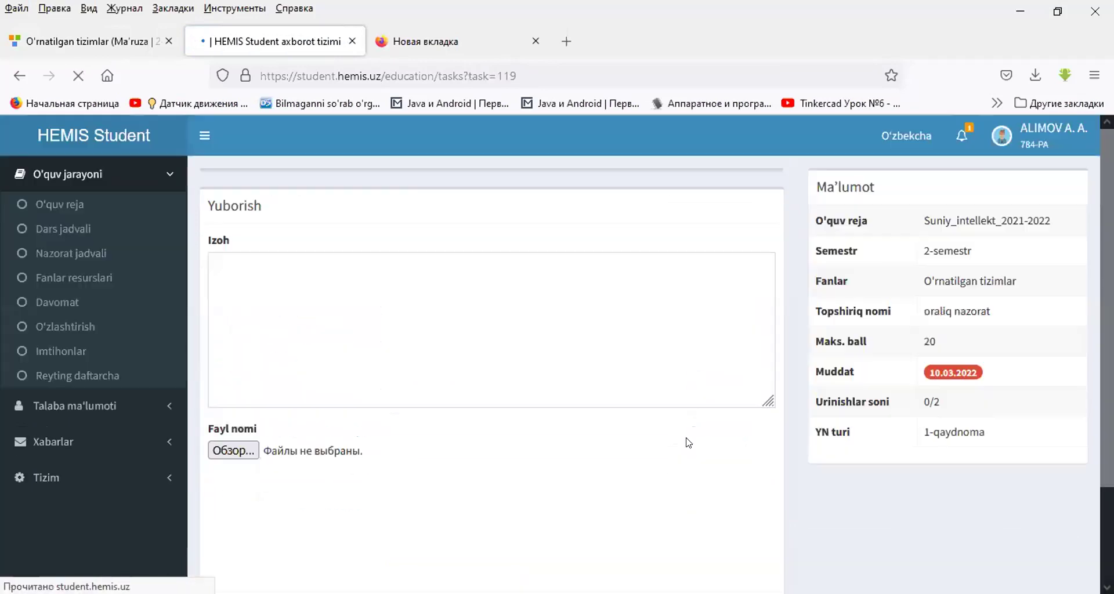
pyautogui.click(442, 342)
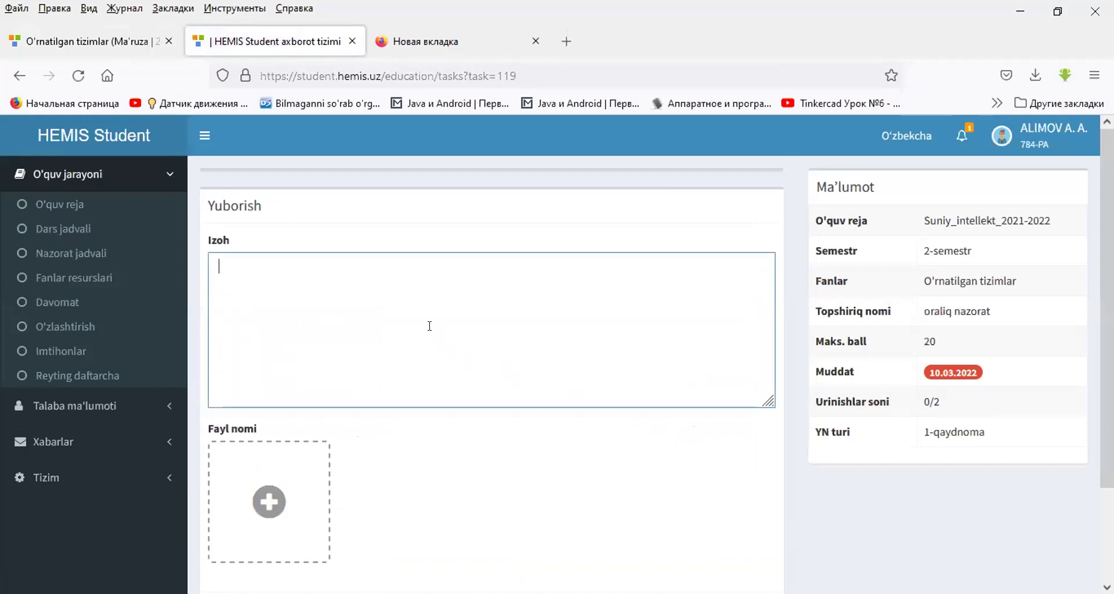
pyautogui.write('qw')
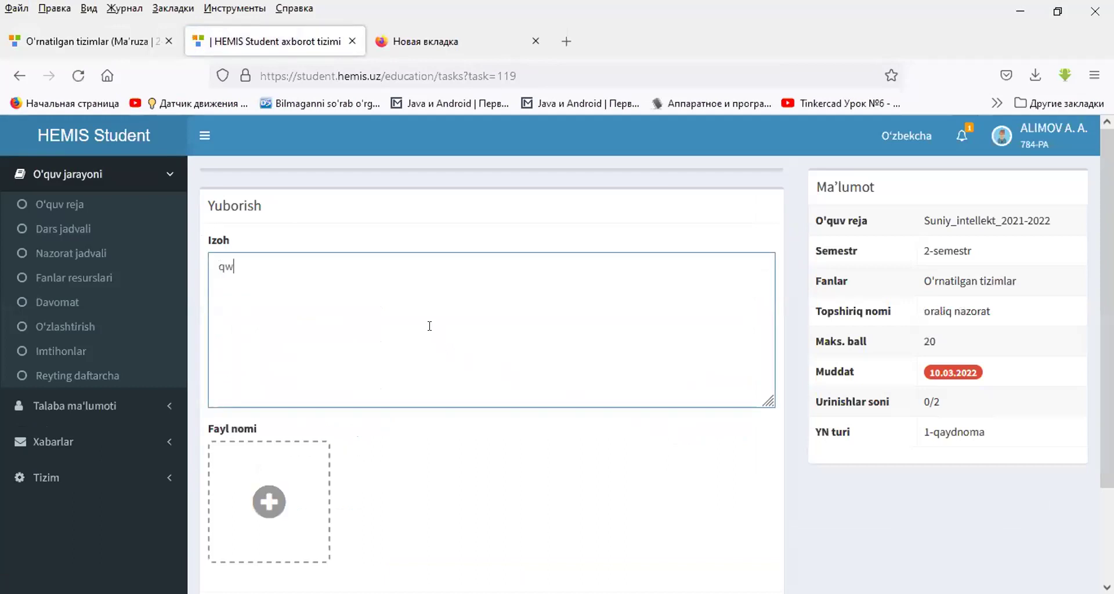
pyautogui.write('ert')
pyautogui.click(282, 490)
pyautogui.doubleClick(505, 303)
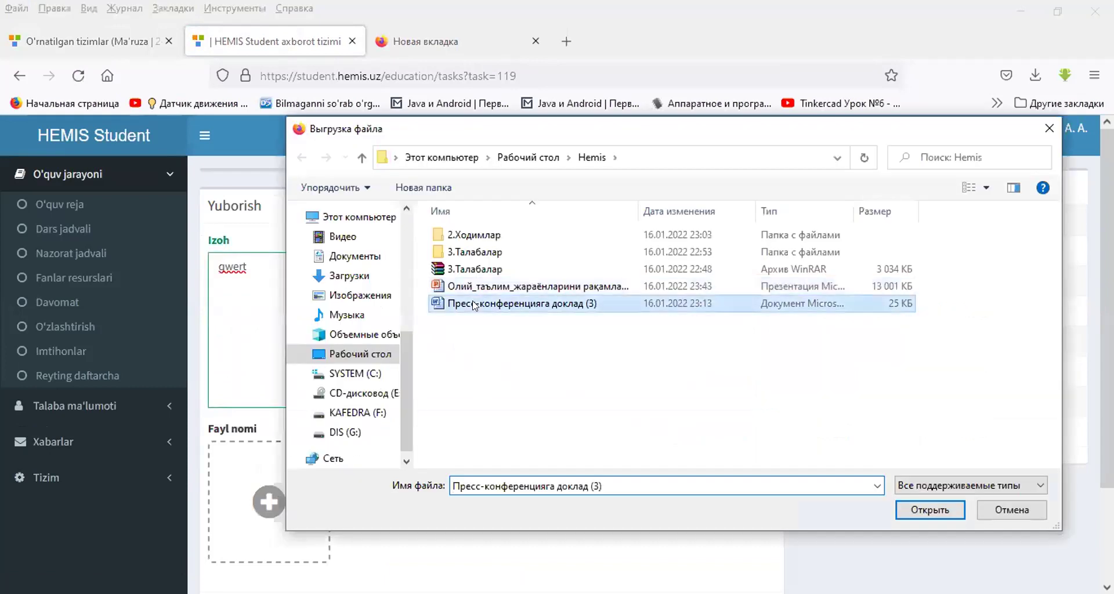
pyautogui.scroll(-2, 751, 375)
pyautogui.click(735, 502)
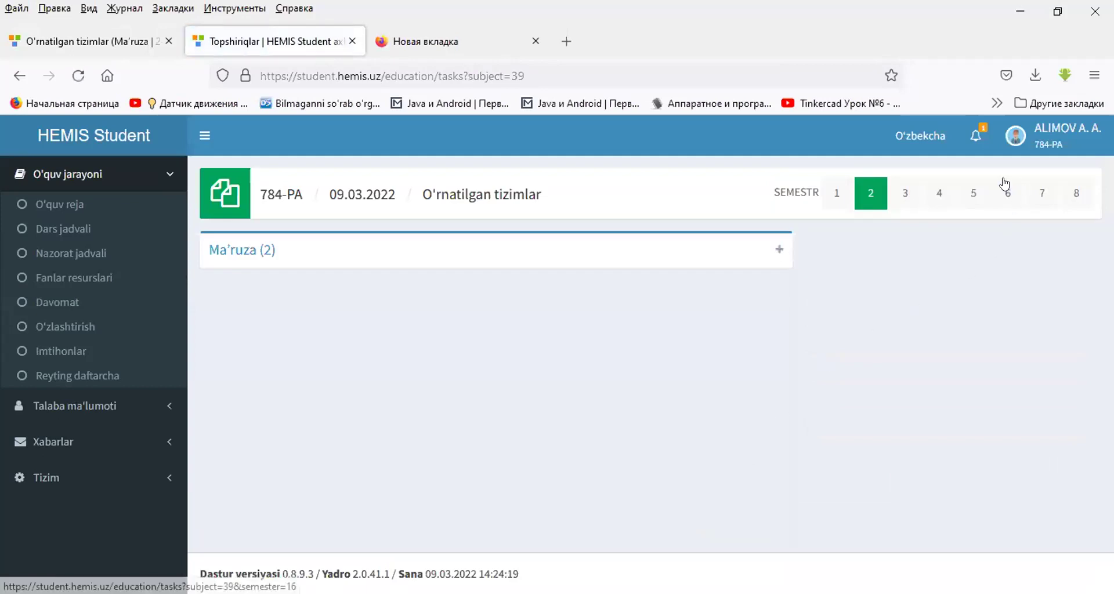
# - Refresh the HEMIS OTM assignment list and view the mustaqil ish submission status (1/1/0)
pyautogui.click(40, 42)
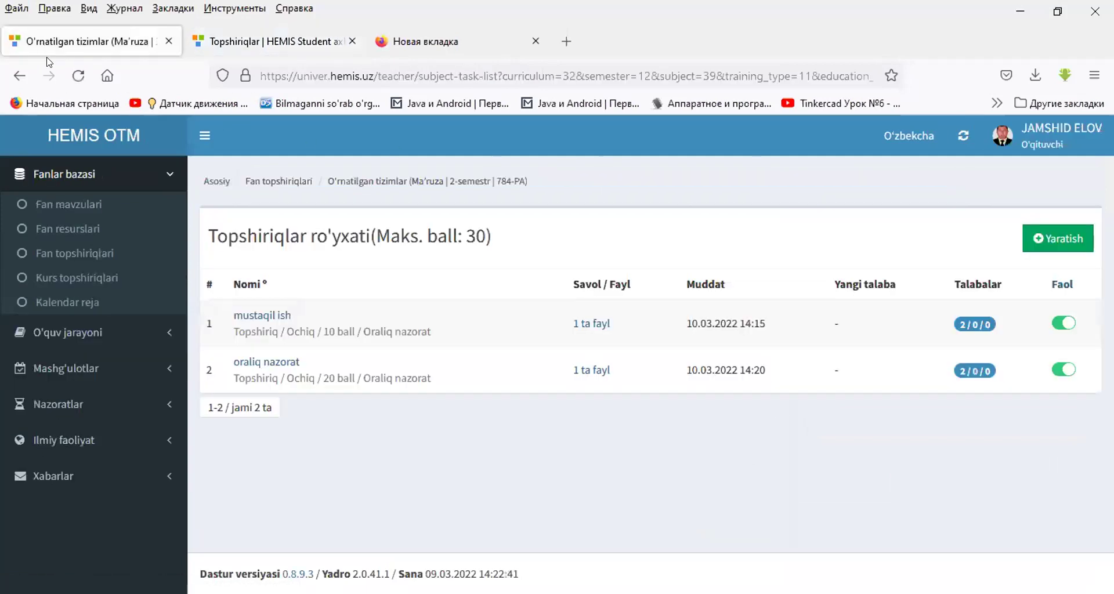
pyautogui.press('F5')
pyautogui.click(974, 327)
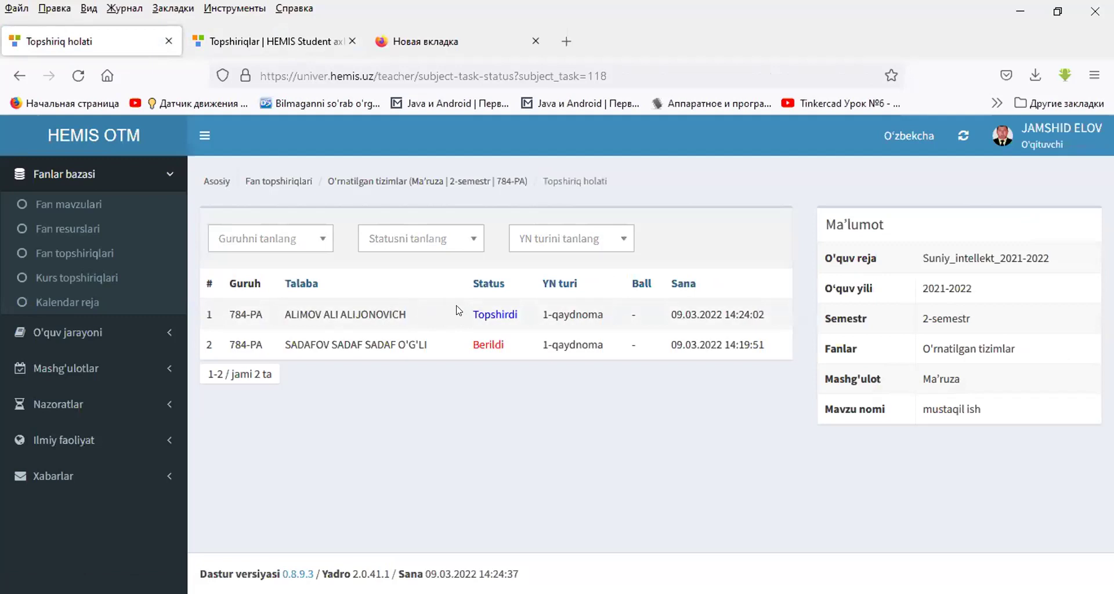
# - Open the 'sdsd' answer, download its .docx, and grade it 9 with comment 'mavzu to'liq'
pyautogui.click(489, 318)
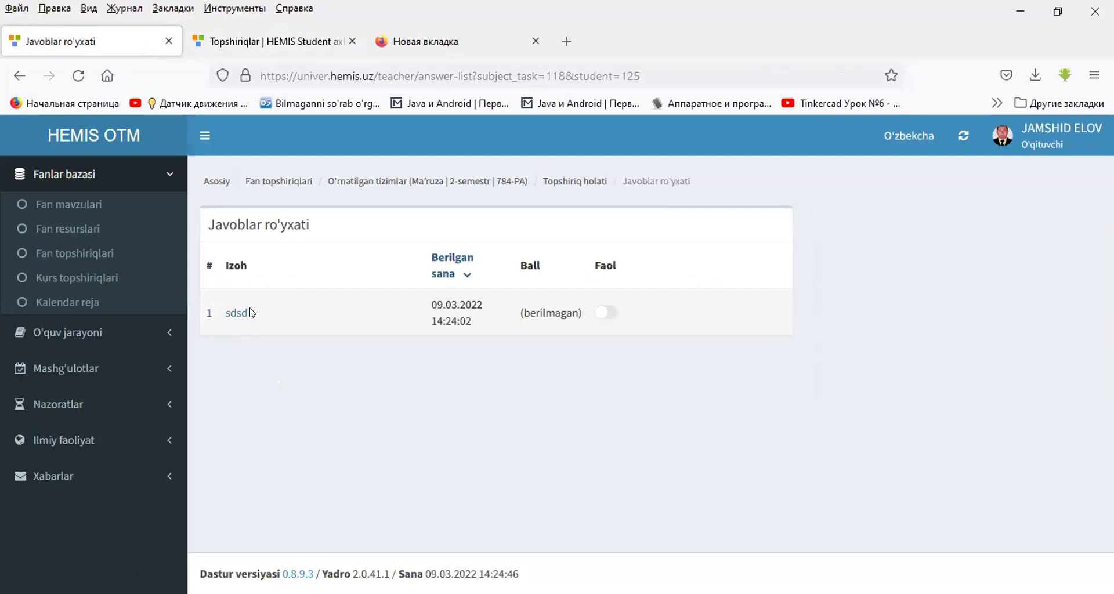
pyautogui.click(235, 314)
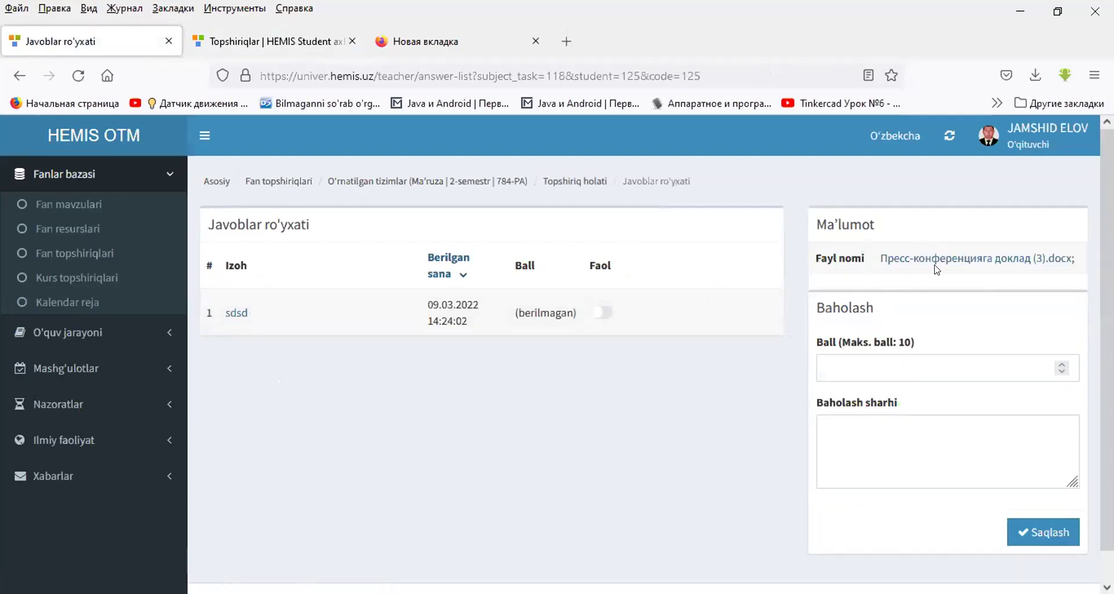
pyautogui.click(924, 261)
pyautogui.click(856, 360)
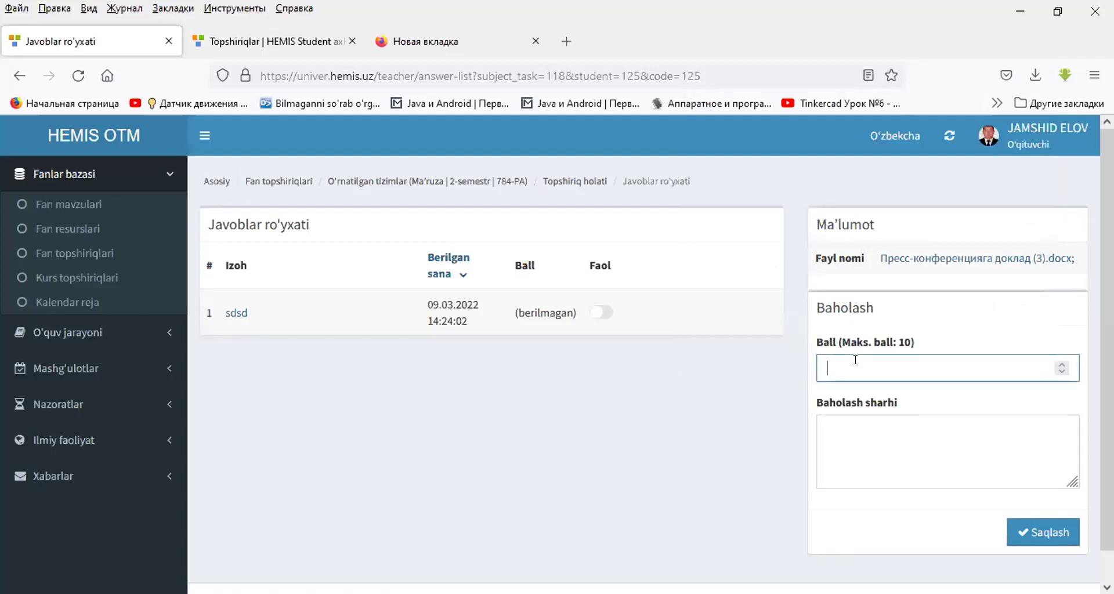
pyautogui.write('9')
pyautogui.click(859, 443)
pyautogui.write("mavzu to'li")
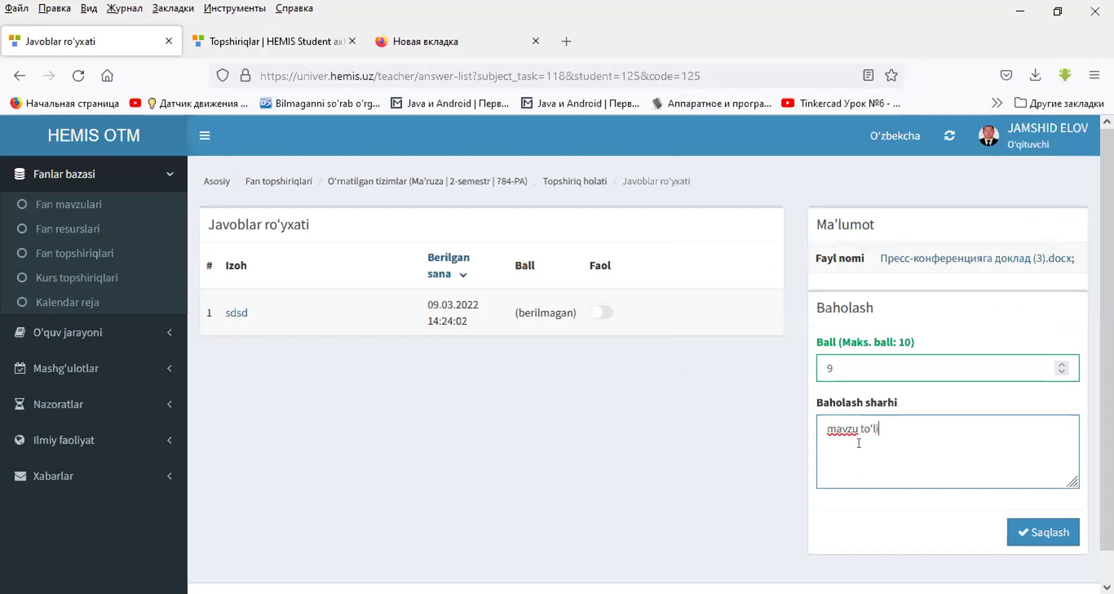
pyautogui.write('q')
pyautogui.click(1051, 531)
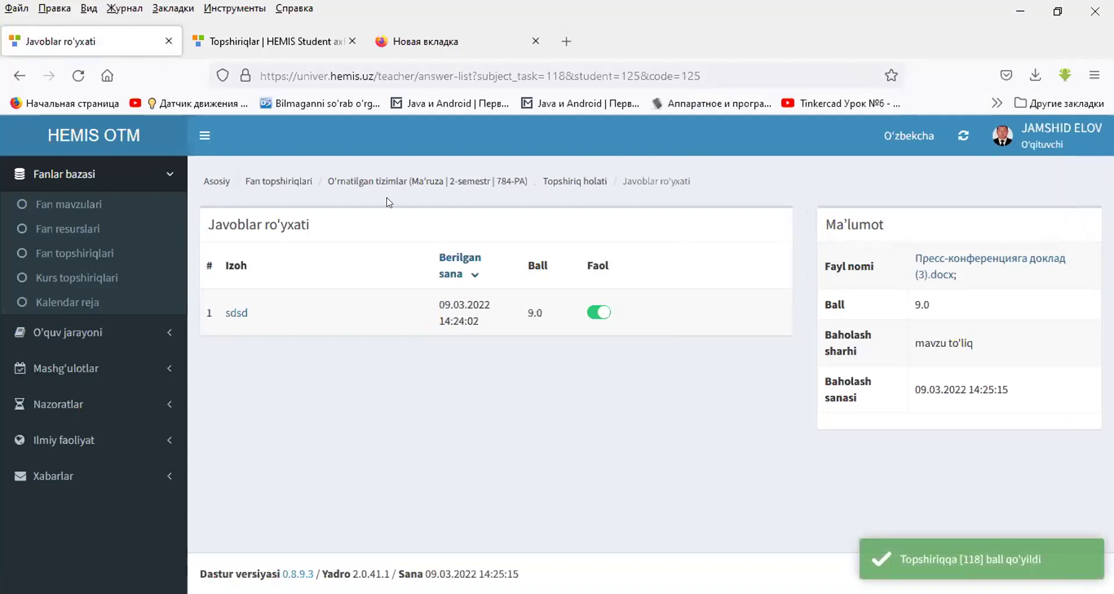
pyautogui.click(369, 182)
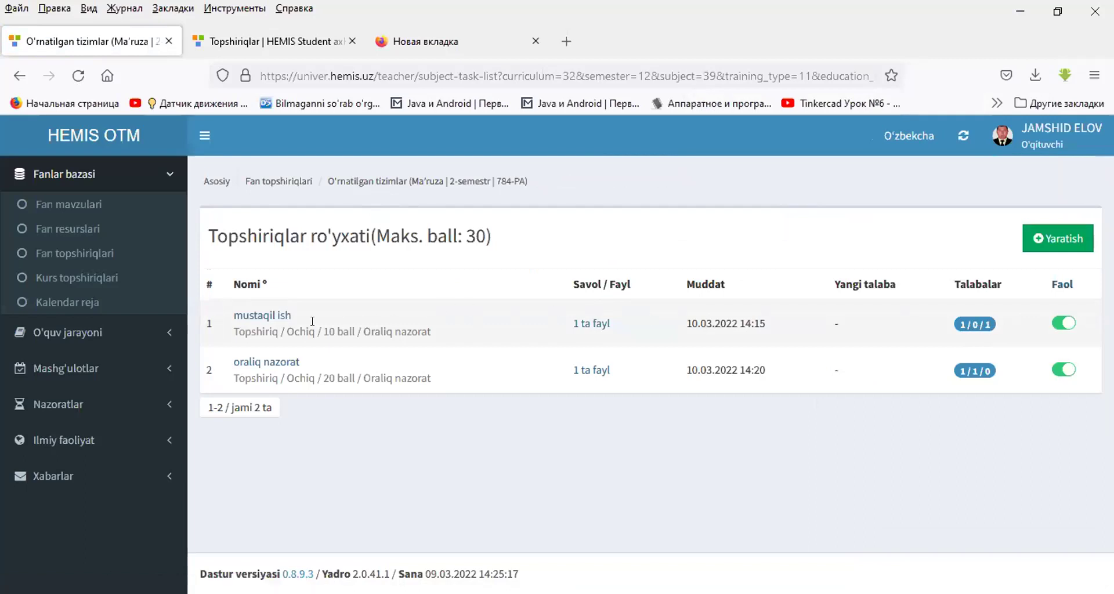
# - Check that the mustaqil ish submission now shows a 9.0 score in the Ball column
pyautogui.click(271, 318)
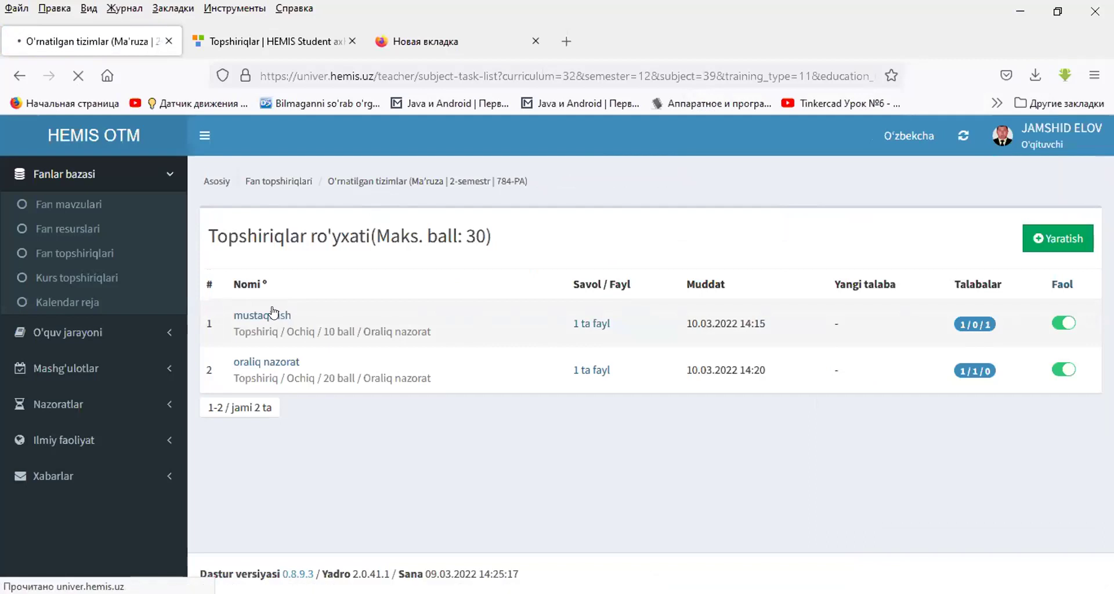
pyautogui.click(20, 76)
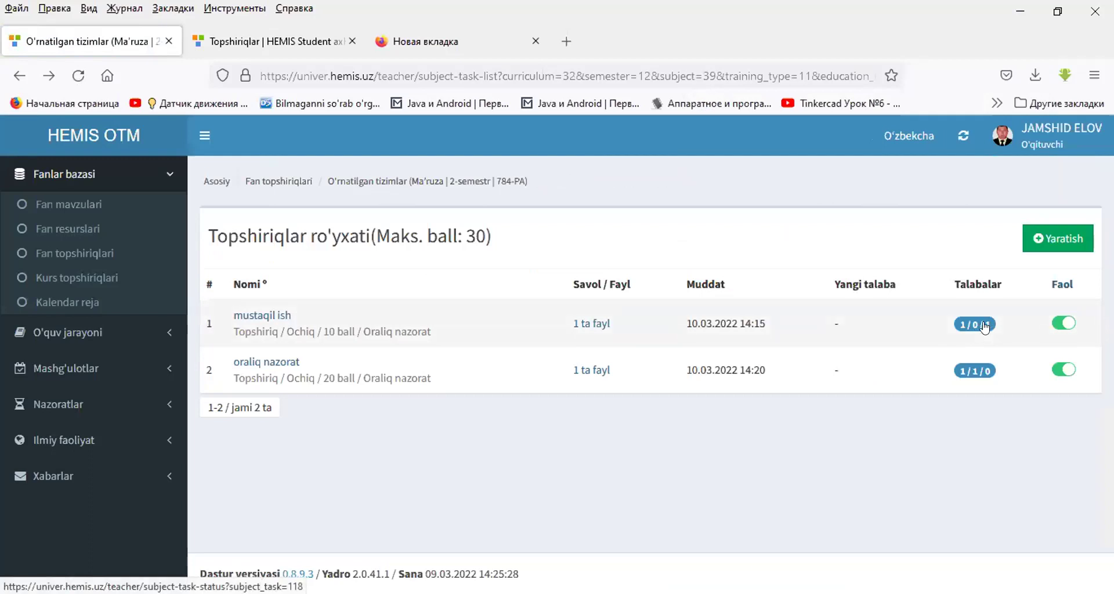
pyautogui.click(985, 325)
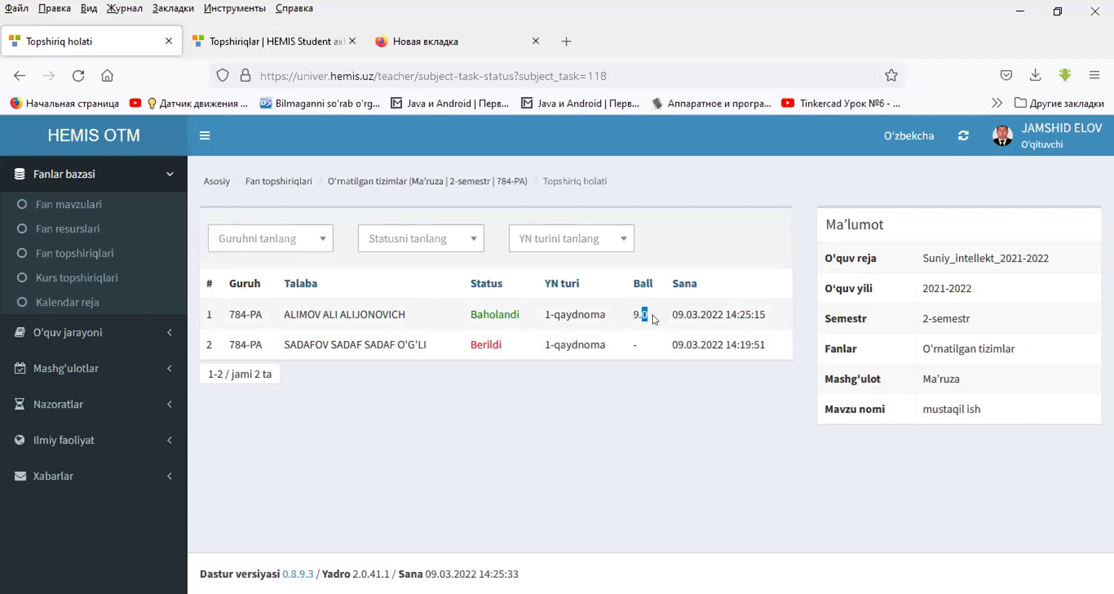
pyautogui.moveTo(641, 315); pyautogui.dragTo(634, 314)
pyautogui.click(635, 313)
pyautogui.doubleClick(636, 314)
pyautogui.click(635, 313)
pyautogui.moveTo(637, 314); pyautogui.dragTo(641, 314)
pyautogui.click(100, 250)
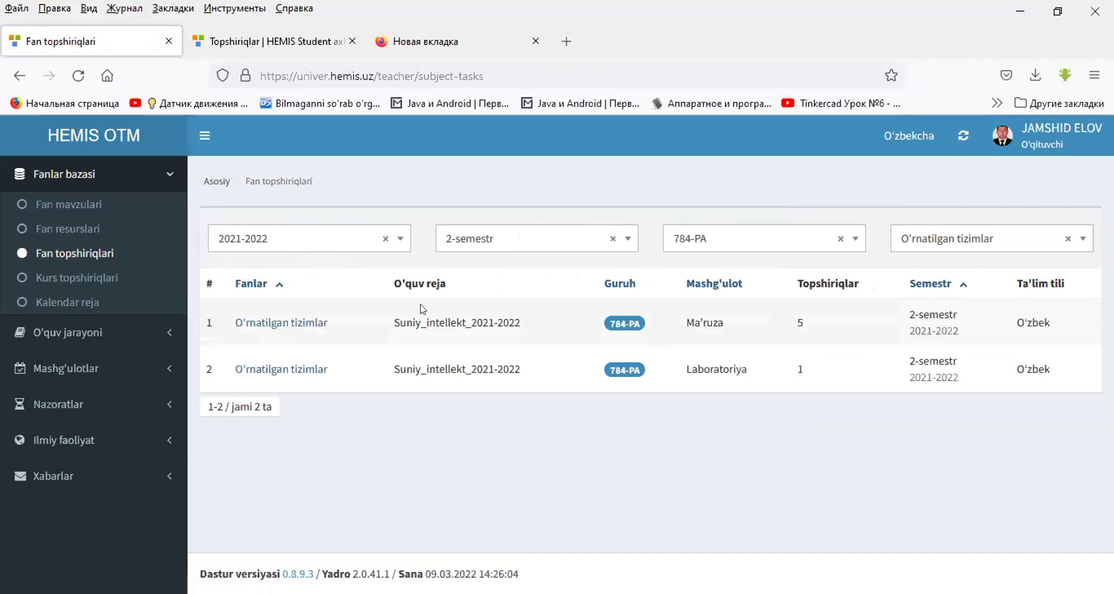
# - Grade the student's oraliq nazorat answer 19 points with the comment 'qwer'
pyautogui.click(306, 325)
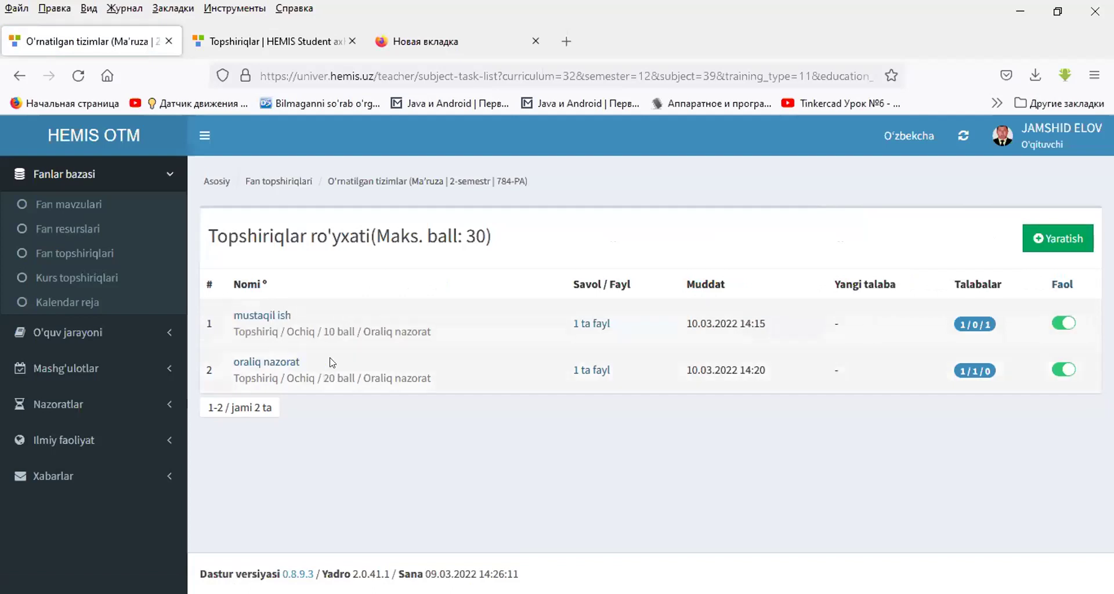
pyautogui.click(975, 374)
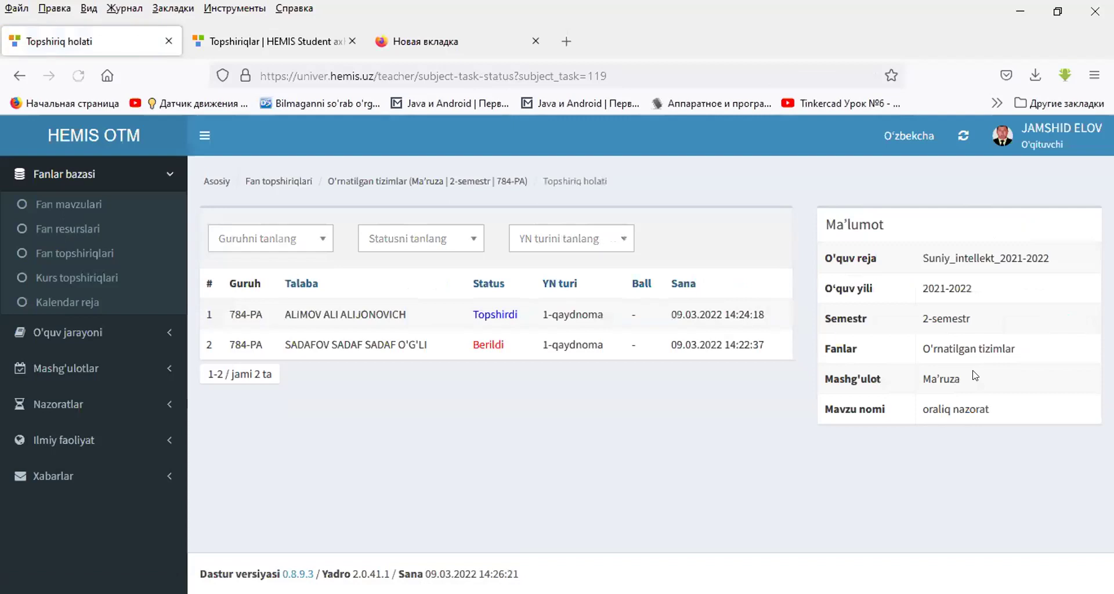
pyautogui.click(497, 317)
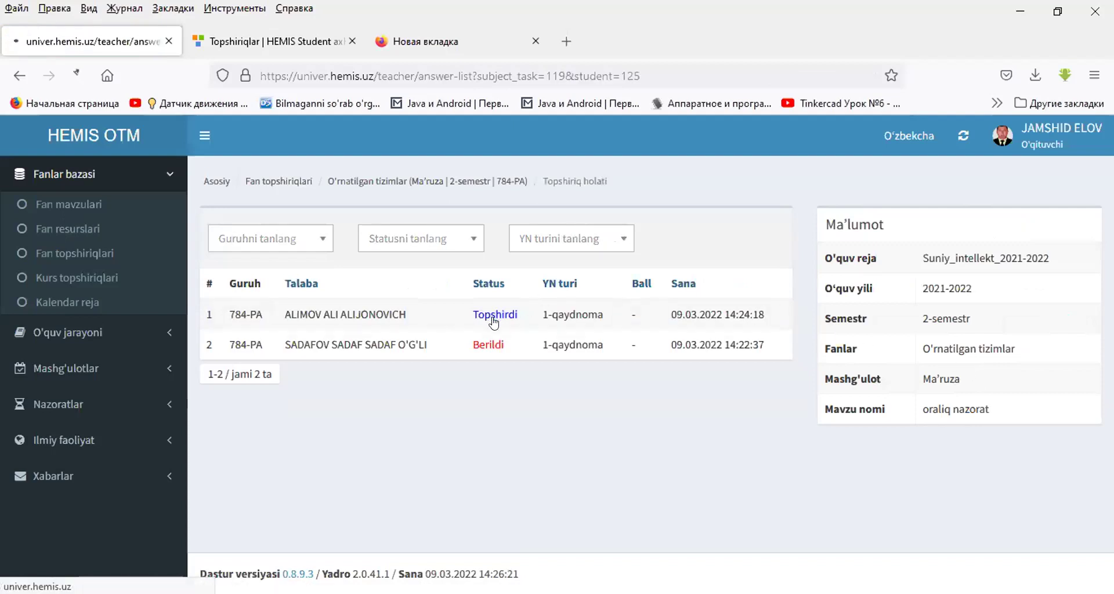
pyautogui.click(242, 312)
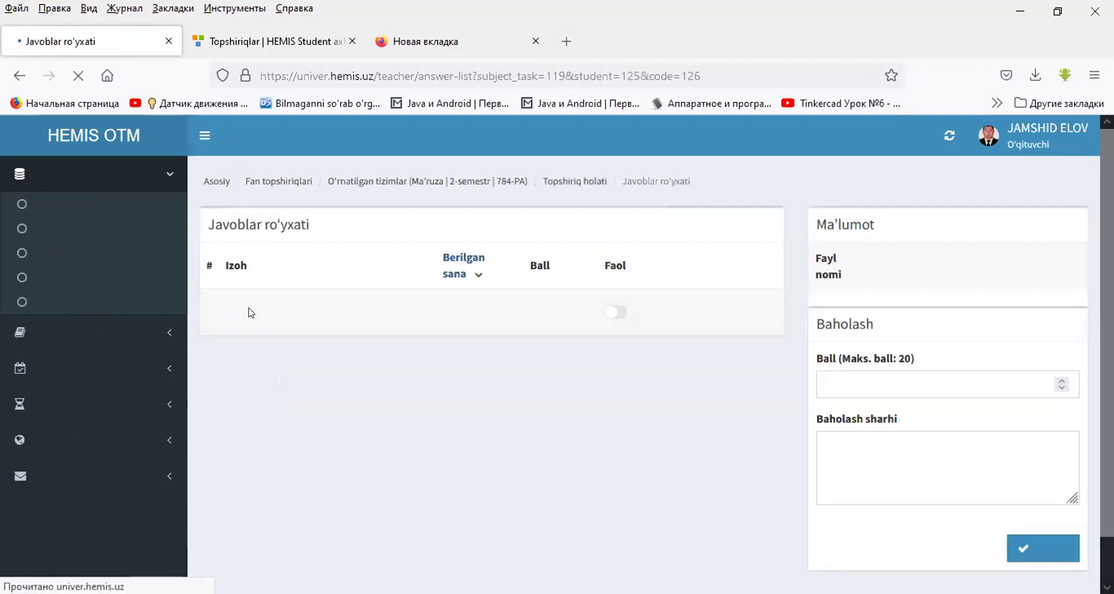
pyautogui.click(871, 358)
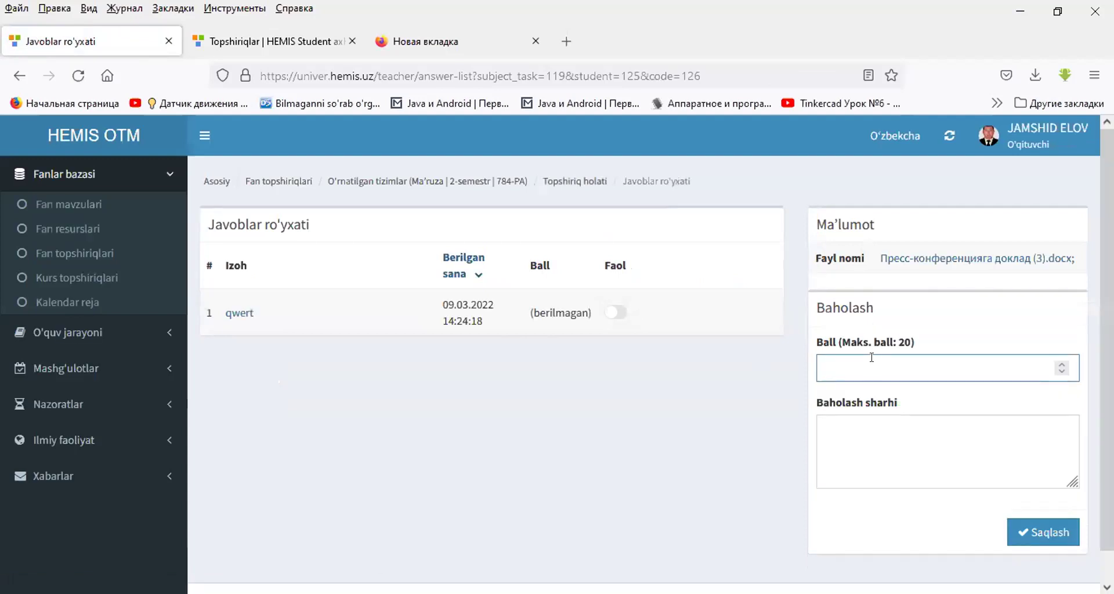
pyautogui.write('19')
pyautogui.click(872, 429)
pyautogui.write('qwer')
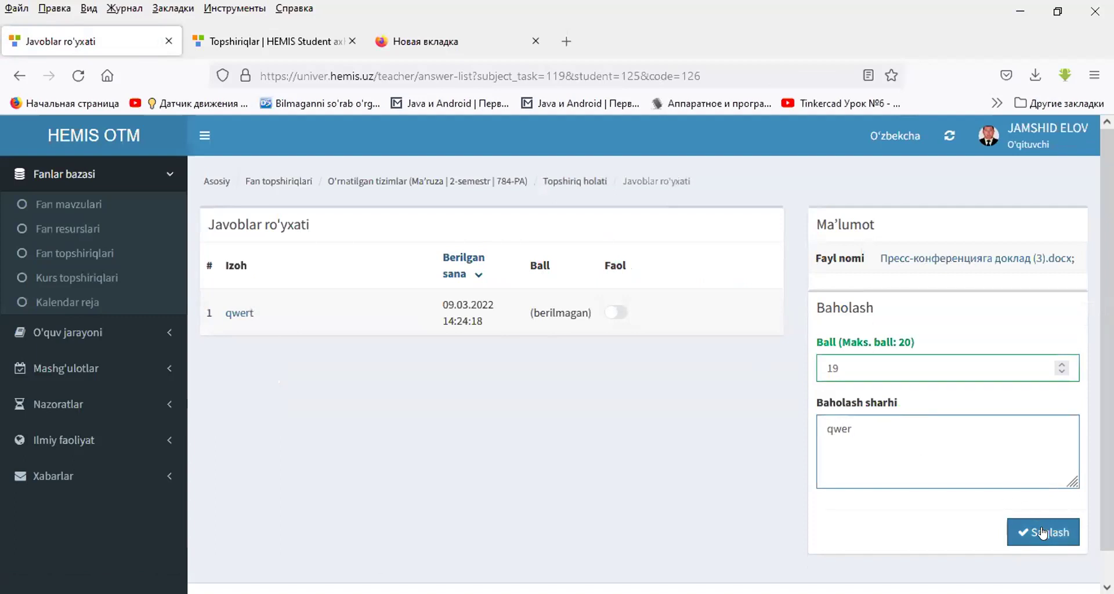
pyautogui.click(1048, 537)
pyautogui.click(98, 258)
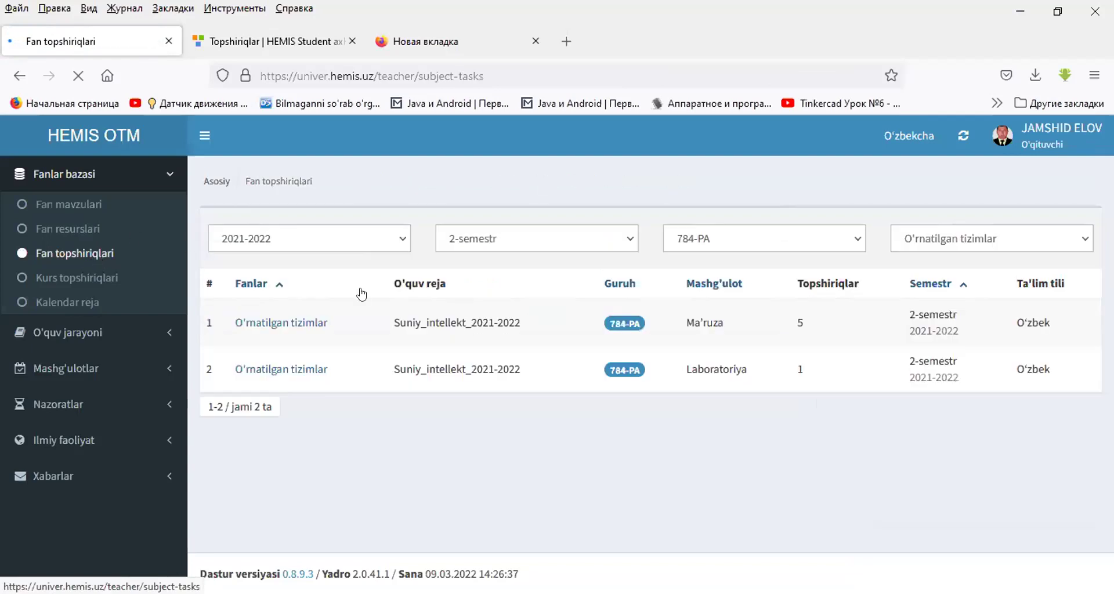
# - Check that the oraliq nazorat submission status shows the 19.0 grade
pyautogui.click(268, 322)
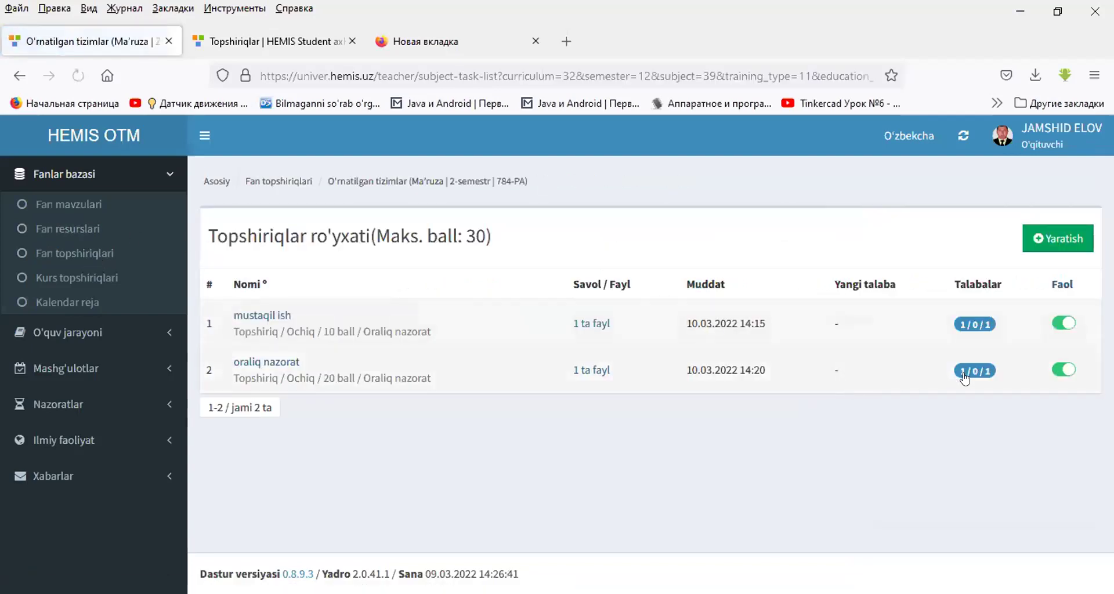
pyautogui.click(969, 372)
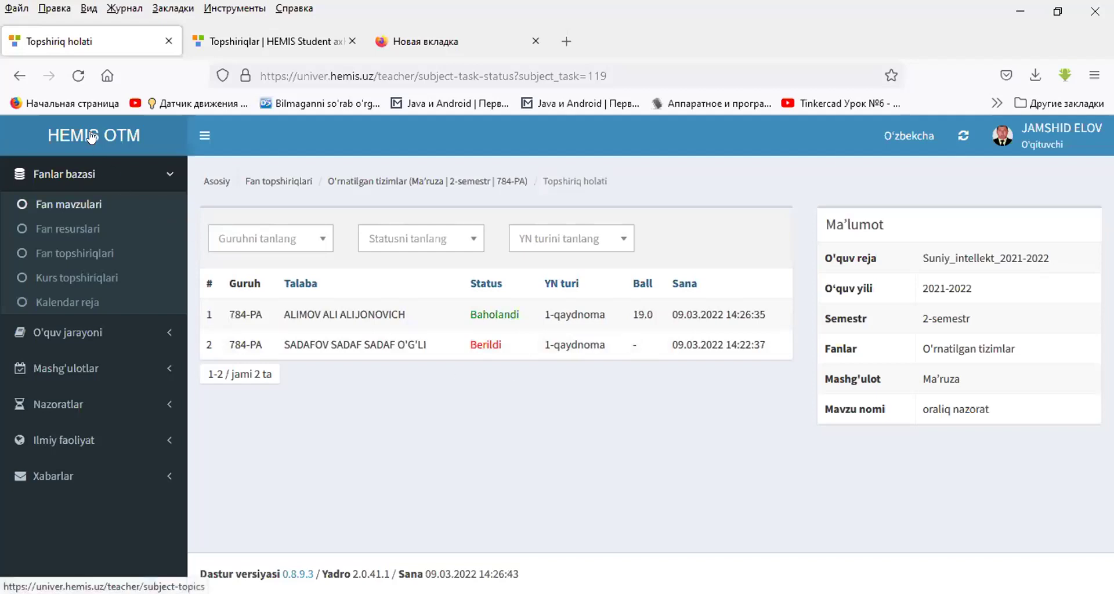
pyautogui.click(21, 82)
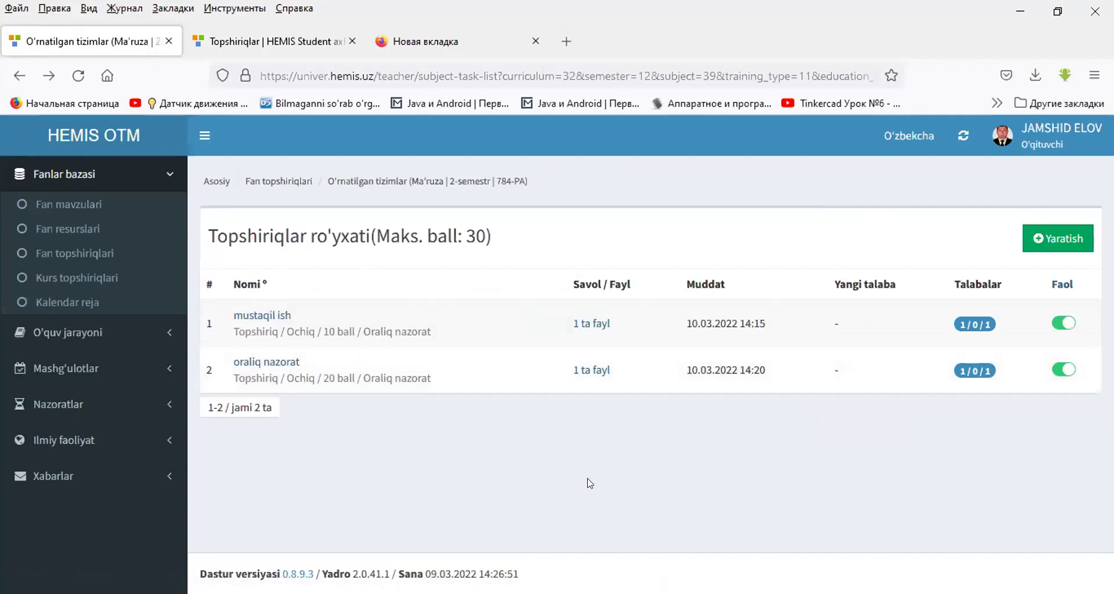
# - Open the empty O'rnatilgan tizimlar Laboratoriya task list for 784-PA, max score 20
pyautogui.click(296, 182)
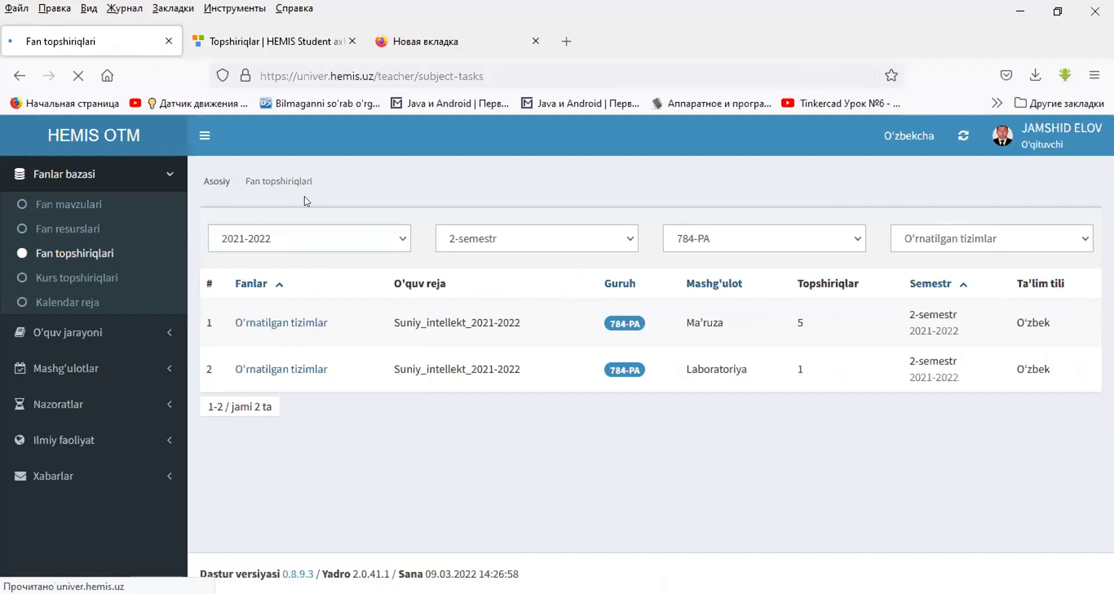
pyautogui.click(307, 374)
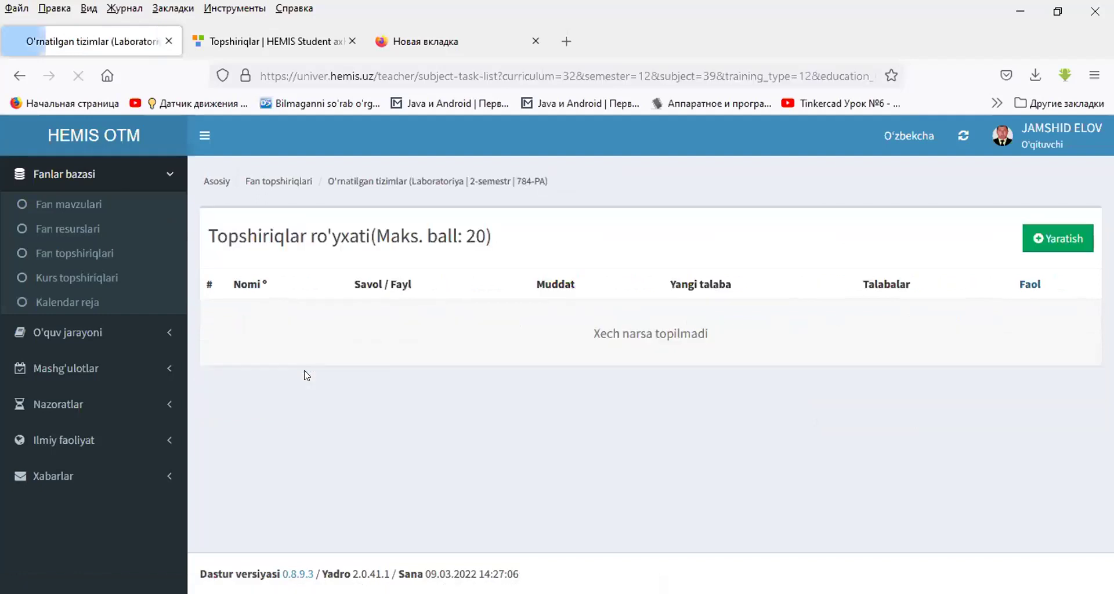
pyautogui.tripleClick(387, 232)
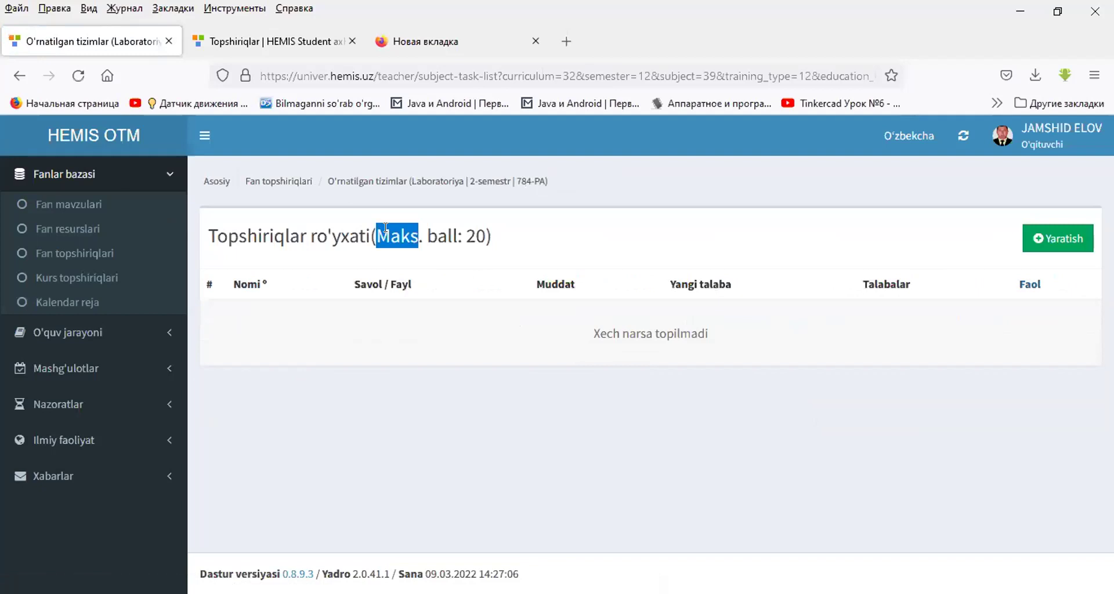
pyautogui.doubleClick(387, 232)
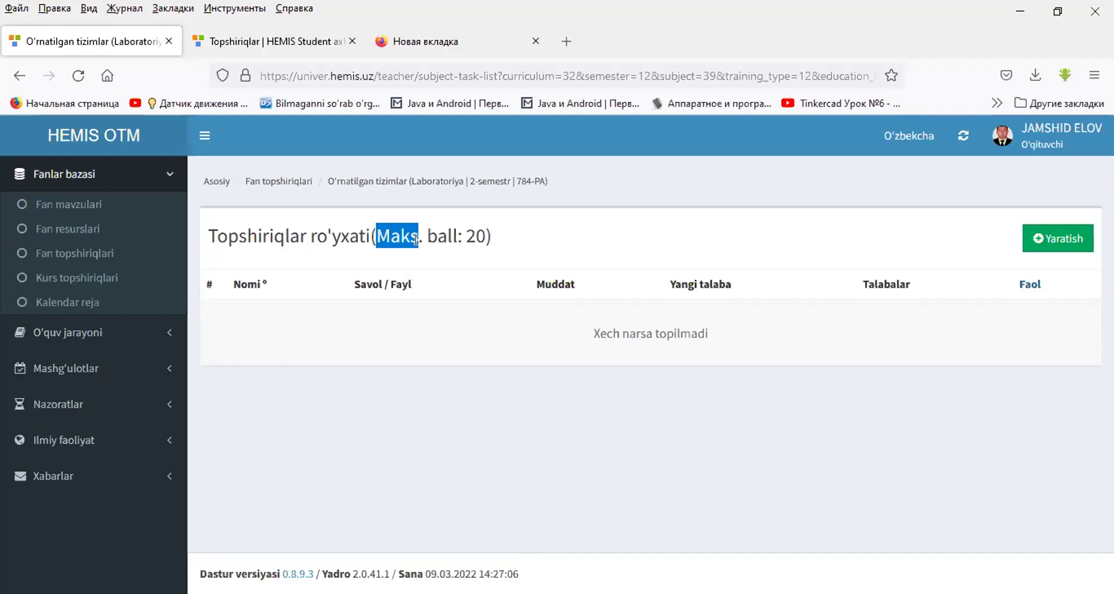
# - Start a new Topshiriq task under Joriy nazorat named '1-2-3-laboratoriya'
pyautogui.moveTo(416, 240); pyautogui.dragTo(428, 240)
pyautogui.click(1068, 240)
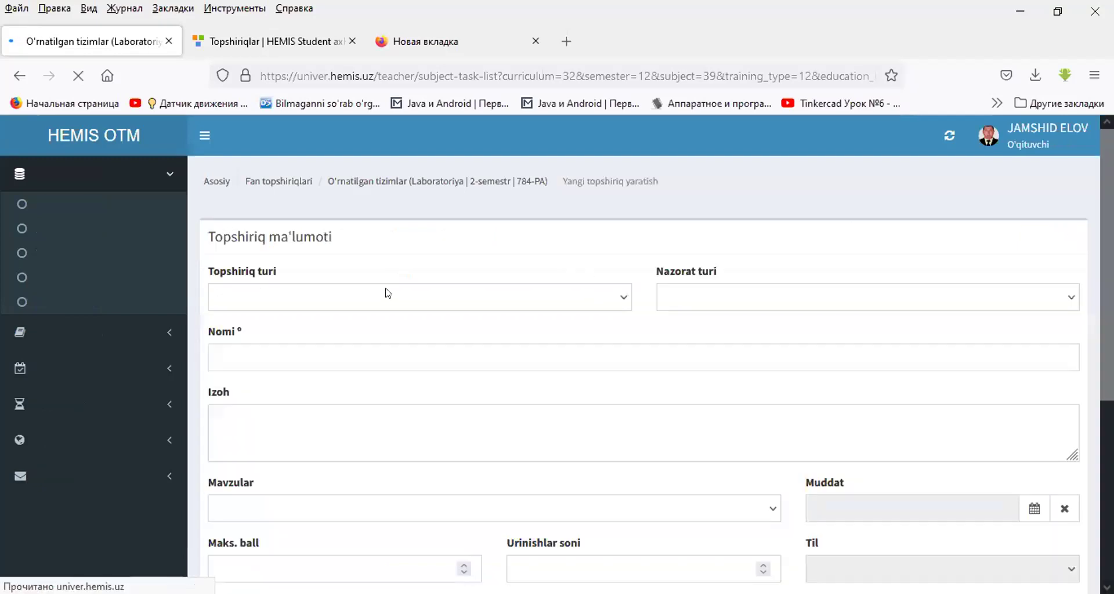
pyautogui.click(360, 293)
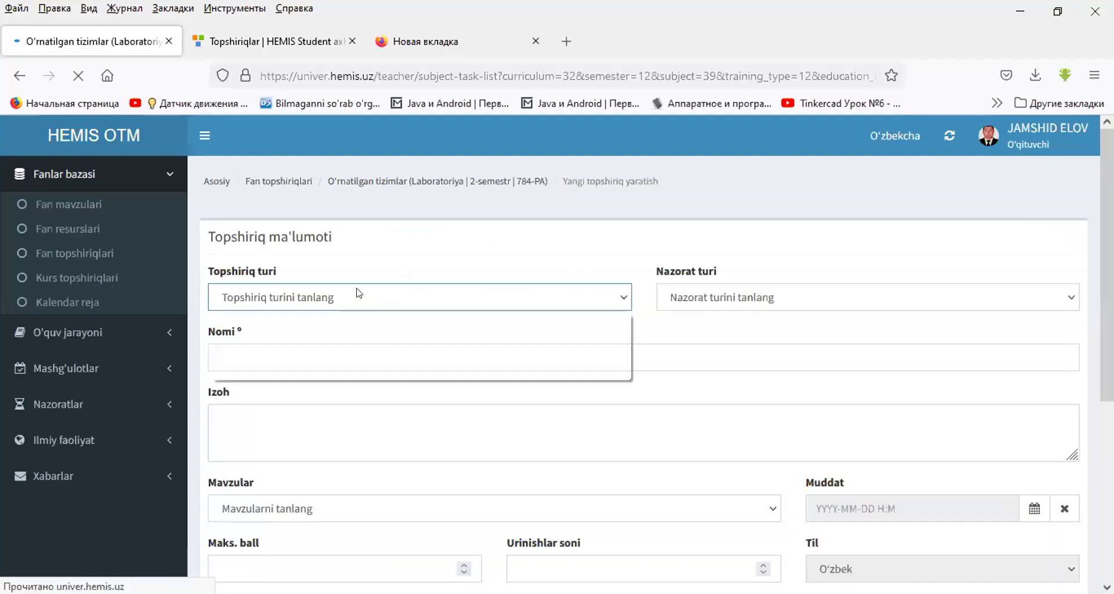
pyautogui.click(337, 292)
pyautogui.click(337, 292)
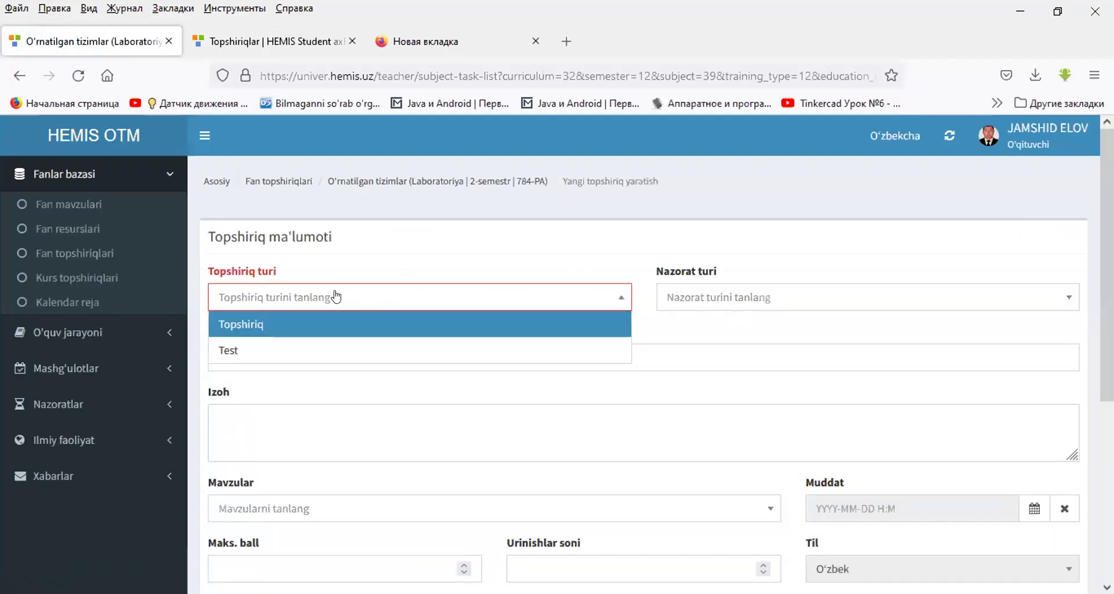
pyautogui.click(286, 330)
pyautogui.click(676, 299)
pyautogui.click(686, 329)
pyautogui.click(427, 360)
pyautogui.write('1-2-3-laboratori')
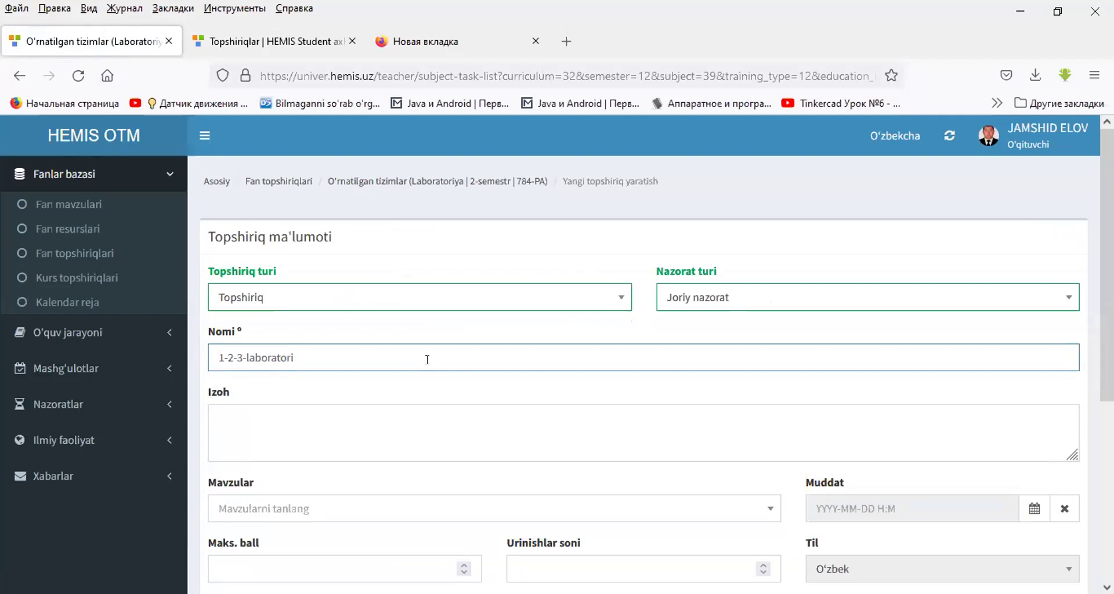
pyautogui.write('ya')
# - Give the task description 'qwer' and link it to the 1-laboratoriya topic
pyautogui.click(403, 415)
pyautogui.write('qwer')
pyautogui.scroll(-4, 441, 430)
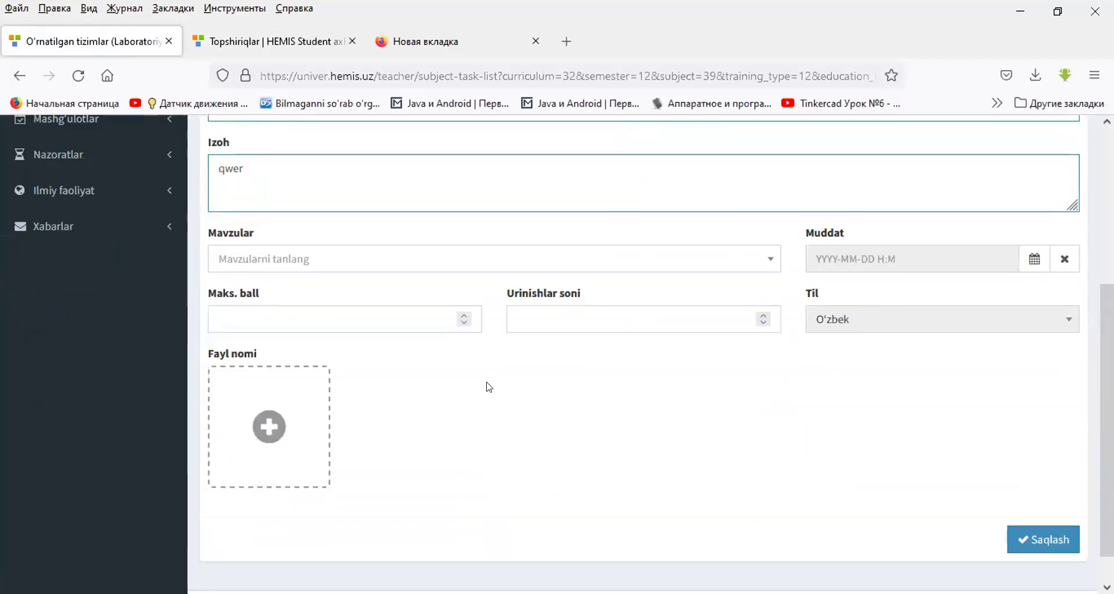
pyautogui.click(490, 259)
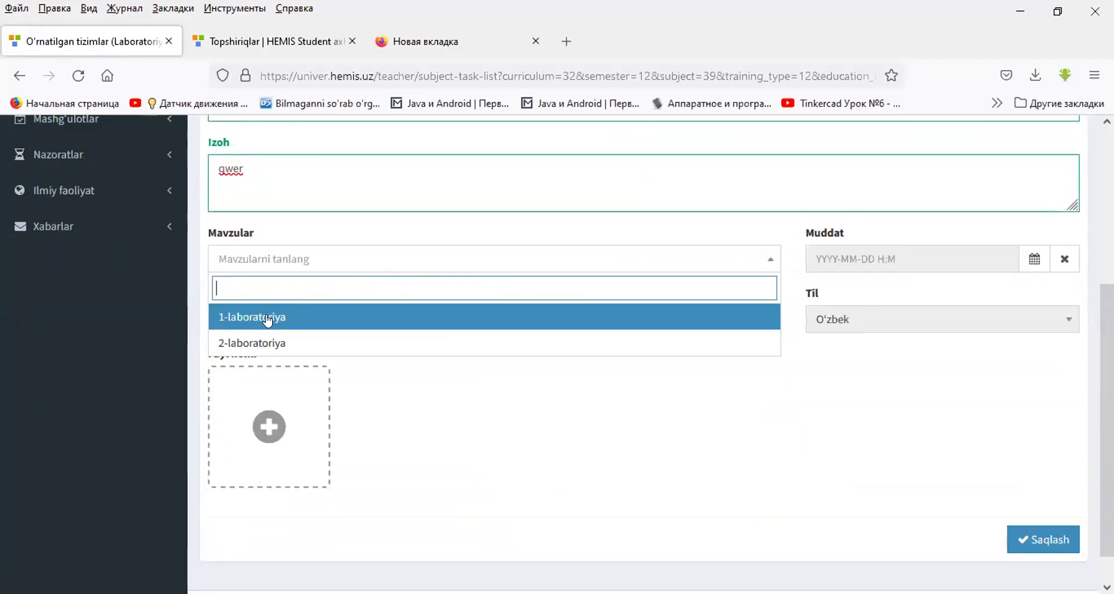
pyautogui.click(398, 233)
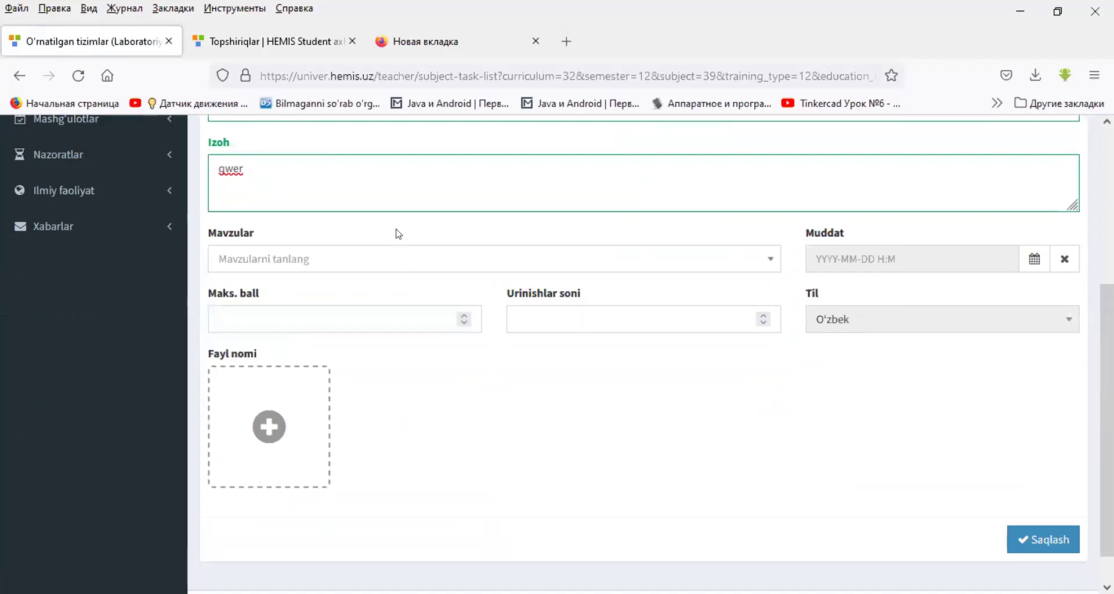
pyautogui.scroll(4, 348, 243)
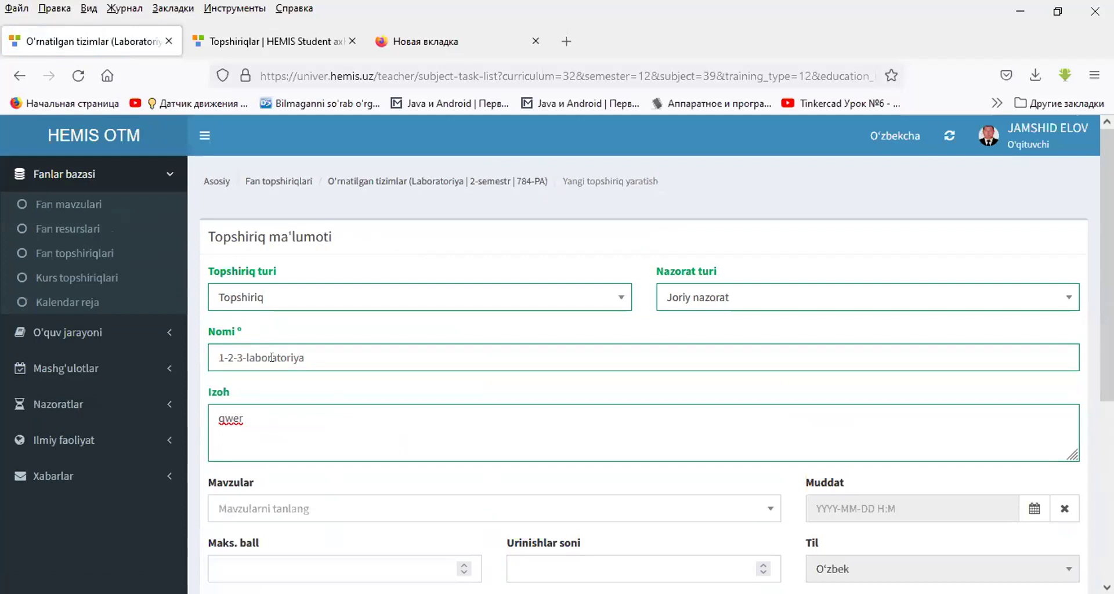
pyautogui.scroll(-5, 284, 352)
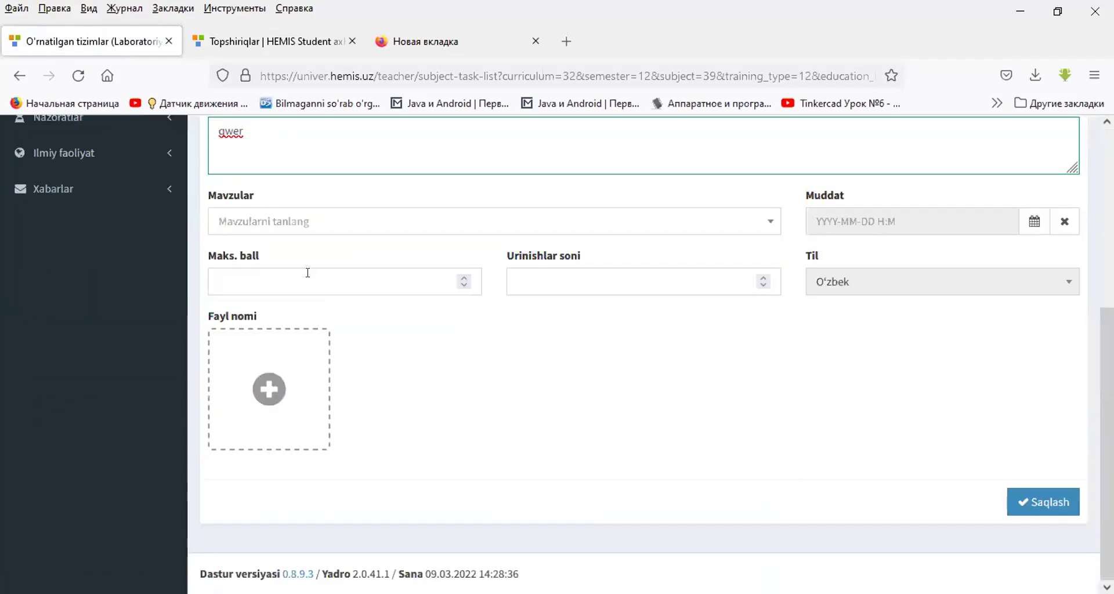
pyautogui.click(299, 222)
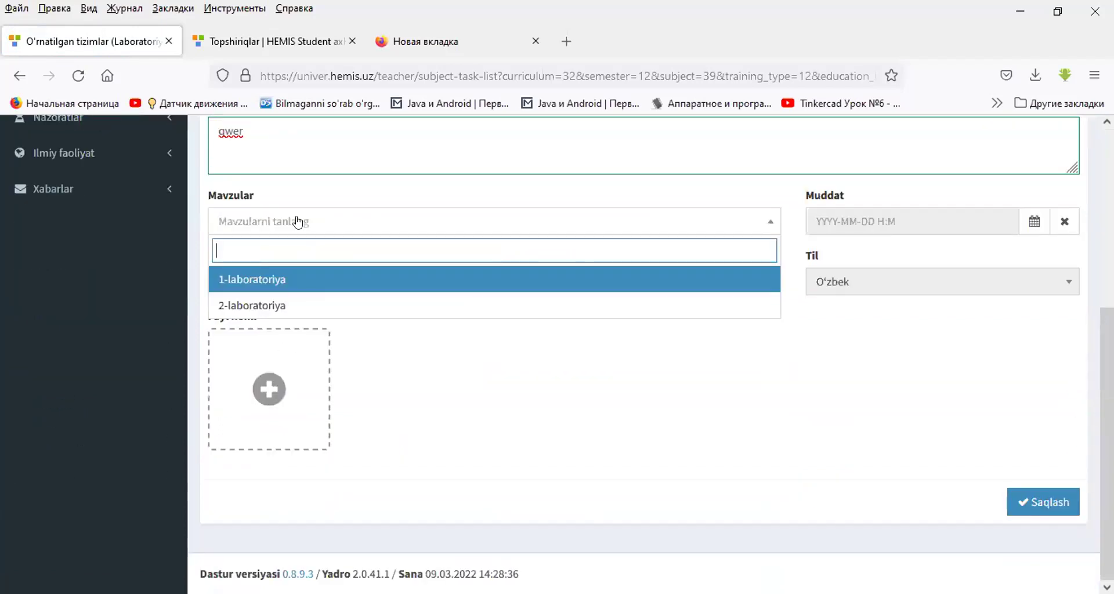
pyautogui.click(280, 280)
# - Set the maximum score to 10 and the number of attempts to 2
pyautogui.click(347, 281)
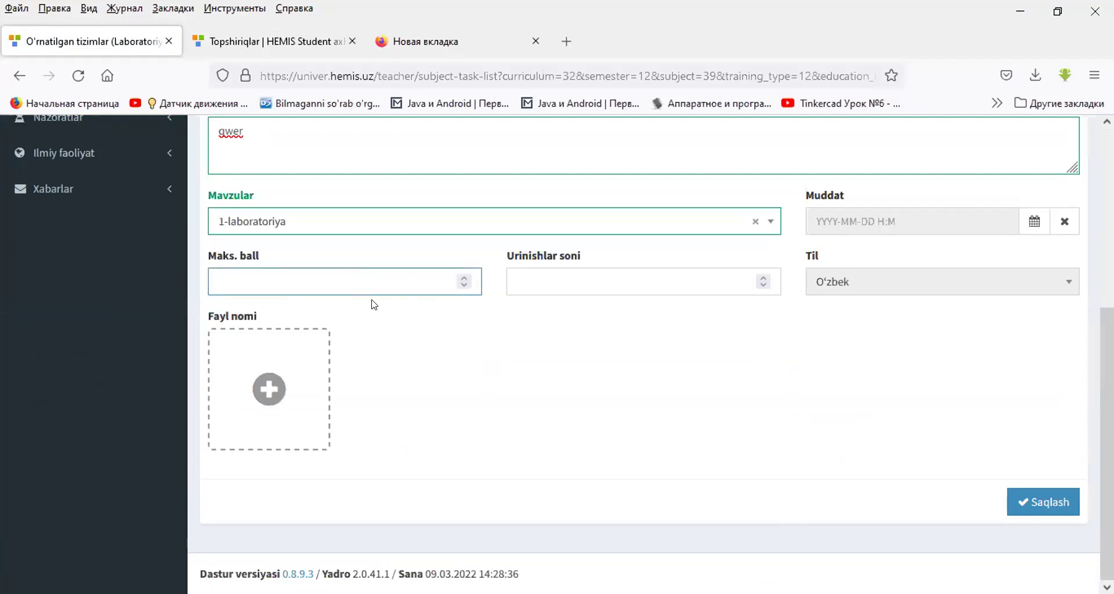
pyautogui.scroll(2, 375, 305)
pyautogui.write('10')
pyautogui.click(598, 352)
pyautogui.write('2')
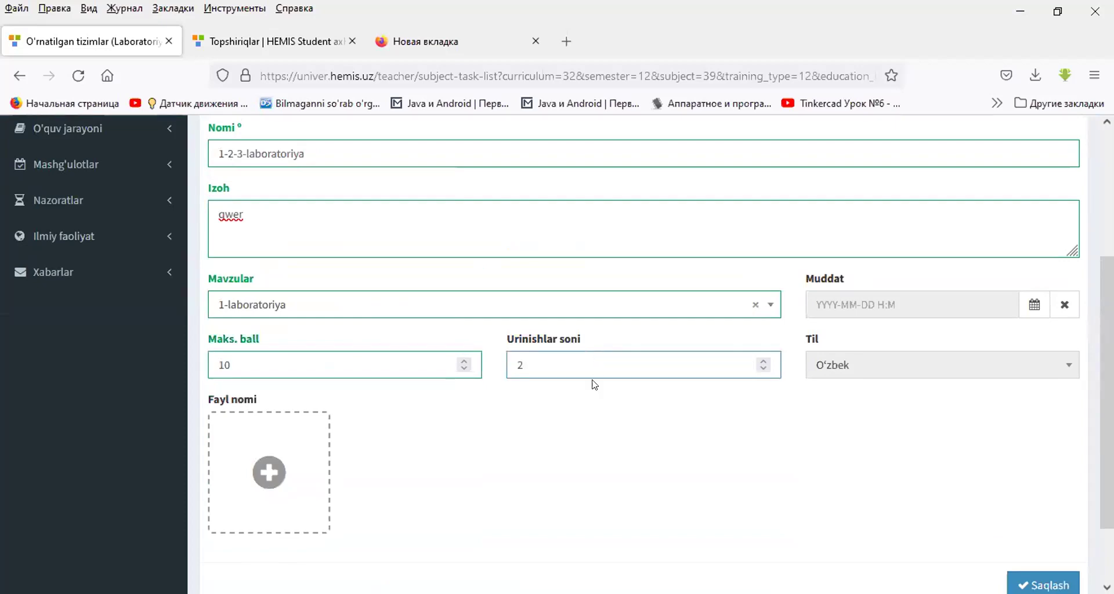
# - Set the task deadline to 10 March 2022 at 14:25
pyautogui.click(1031, 305)
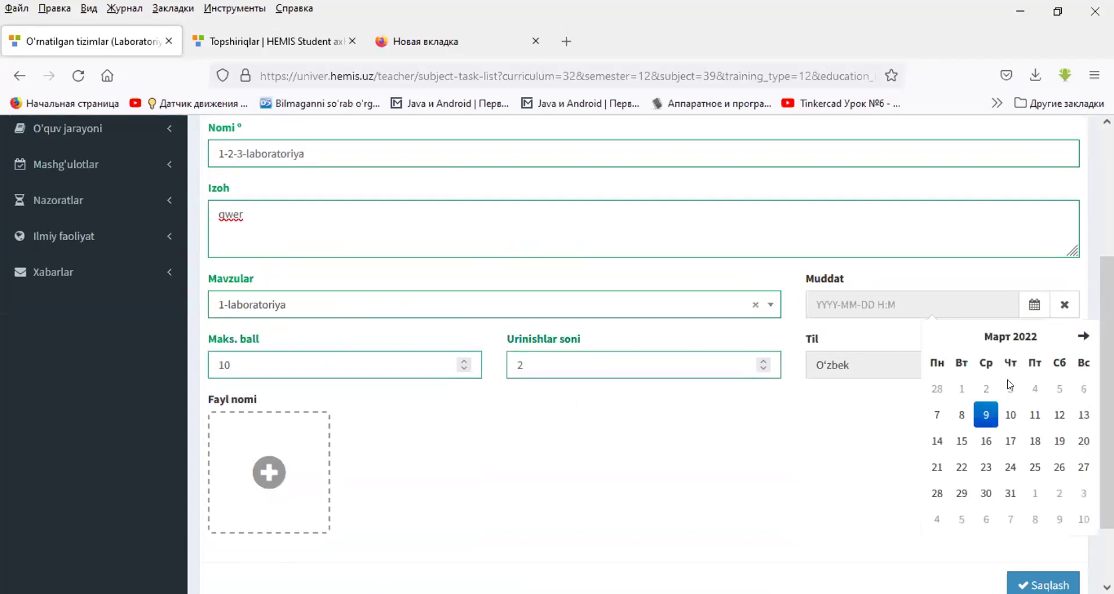
pyautogui.click(1010, 415)
pyautogui.click(1021, 436)
pyautogui.click(989, 386)
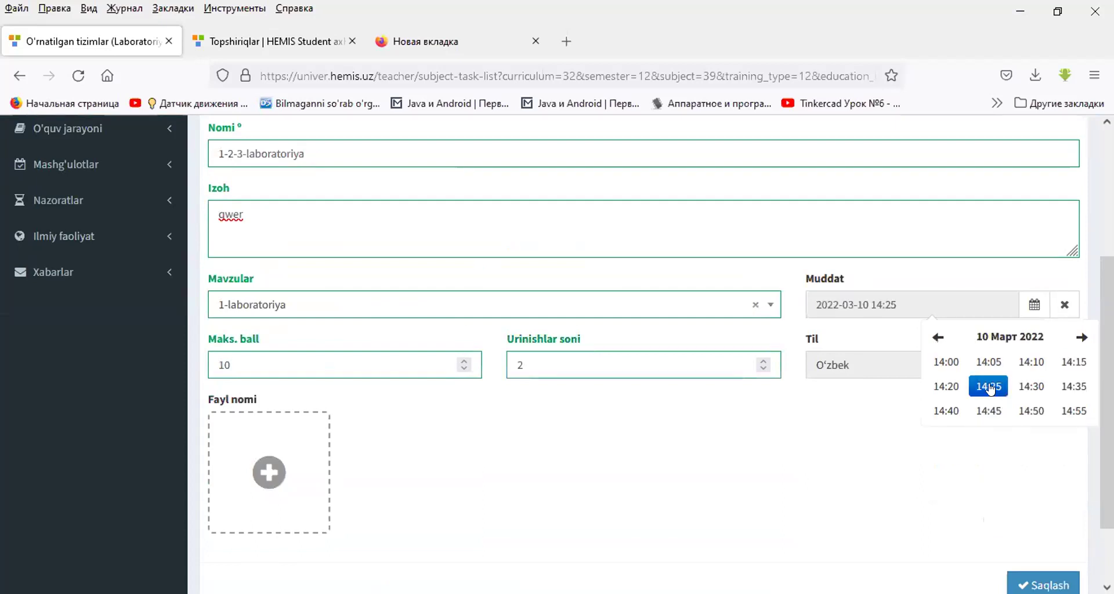
pyautogui.click(842, 412)
# - Attach the 7.Илмий статус PDF and save the 1-2-3-laboratoriya task
pyautogui.click(255, 477)
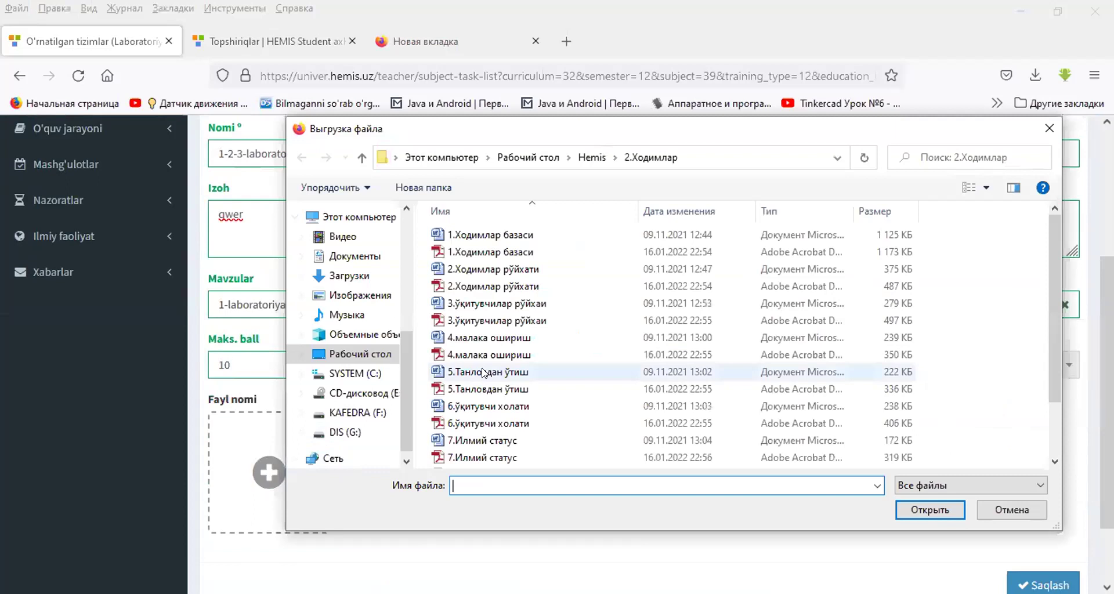
pyautogui.doubleClick(474, 460)
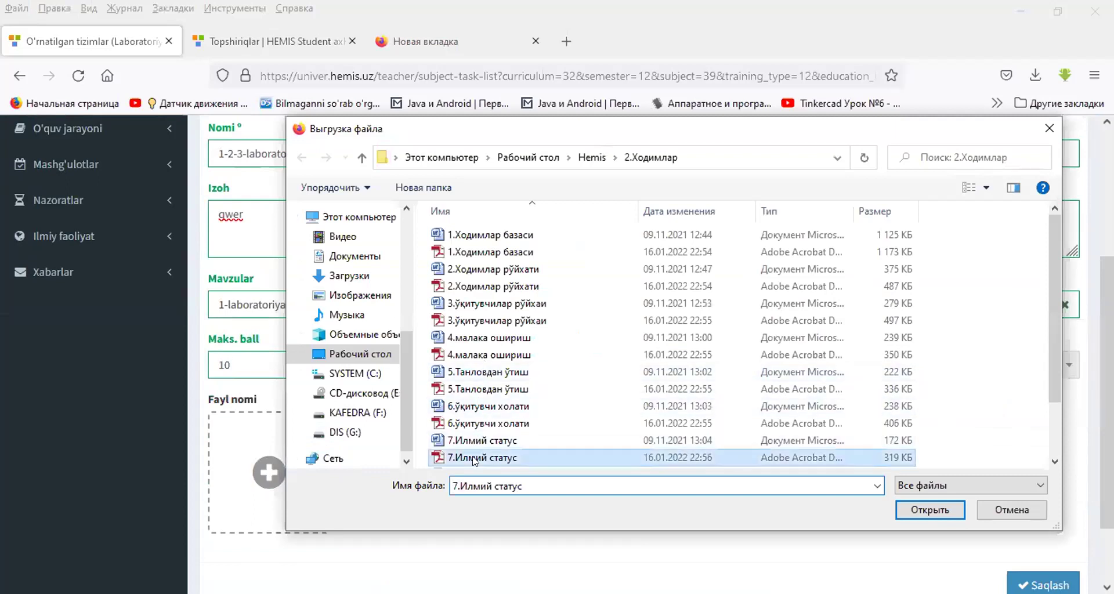
pyautogui.click(1042, 584)
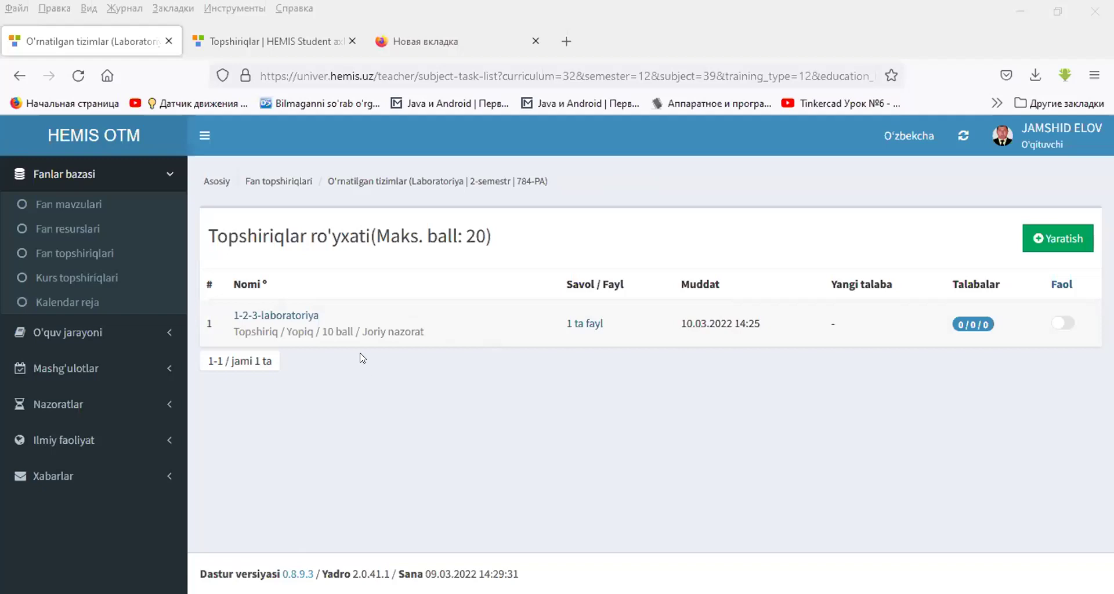
# - Send 1-2-3-laboratoriya to all students of group 784-PA, then go back to the task list
pyautogui.click(304, 320)
pyautogui.scroll(-5, 843, 391)
pyautogui.scroll(5, 948, 519)
pyautogui.scroll(-5, 949, 519)
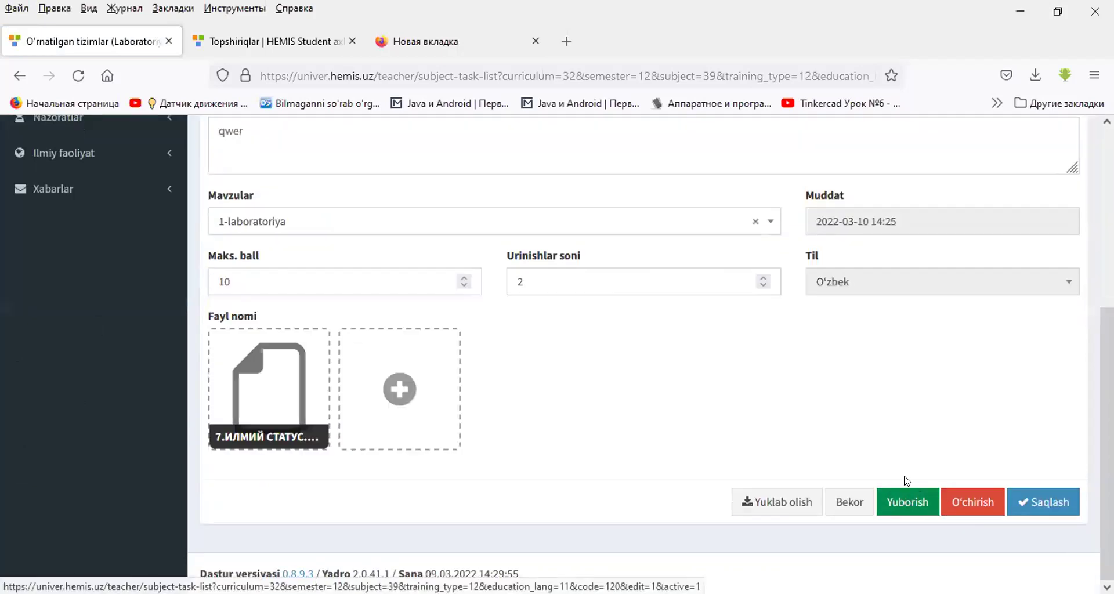
pyautogui.click(920, 504)
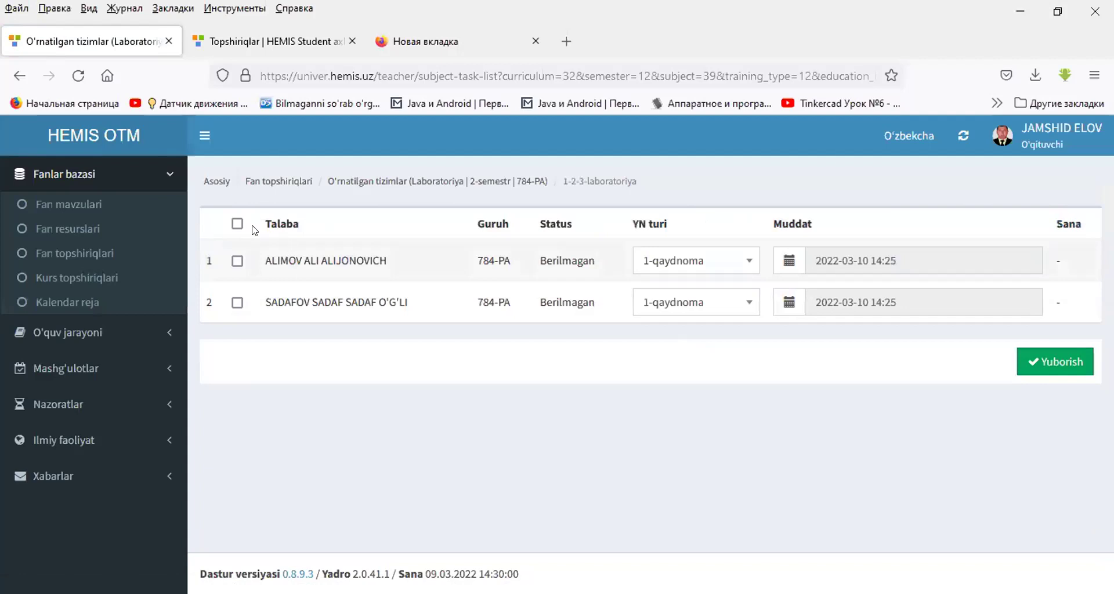
pyautogui.click(236, 223)
pyautogui.click(1054, 362)
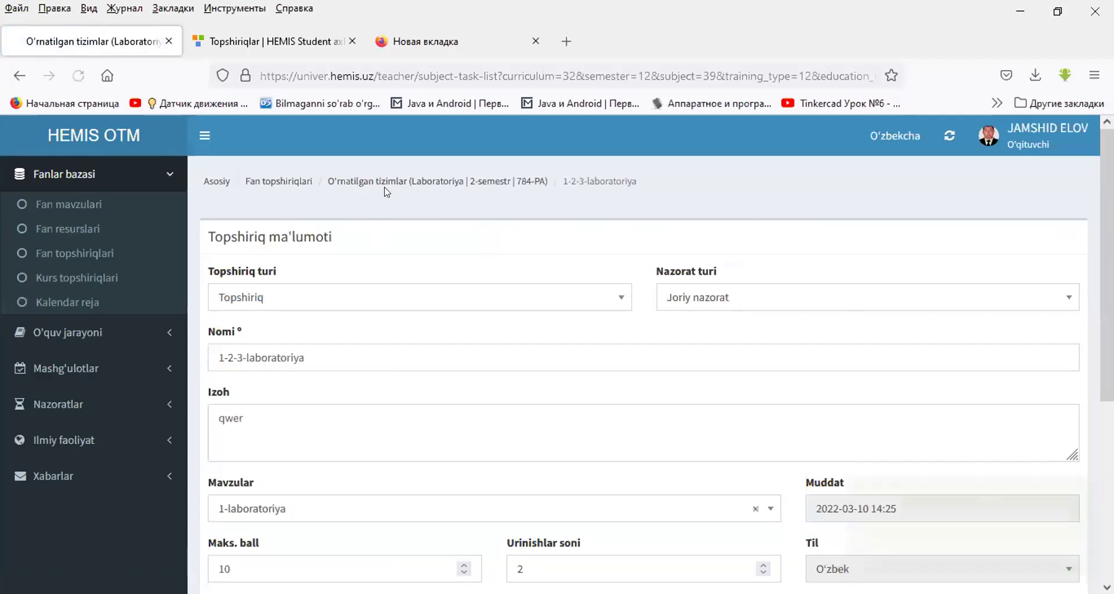
pyautogui.click(364, 181)
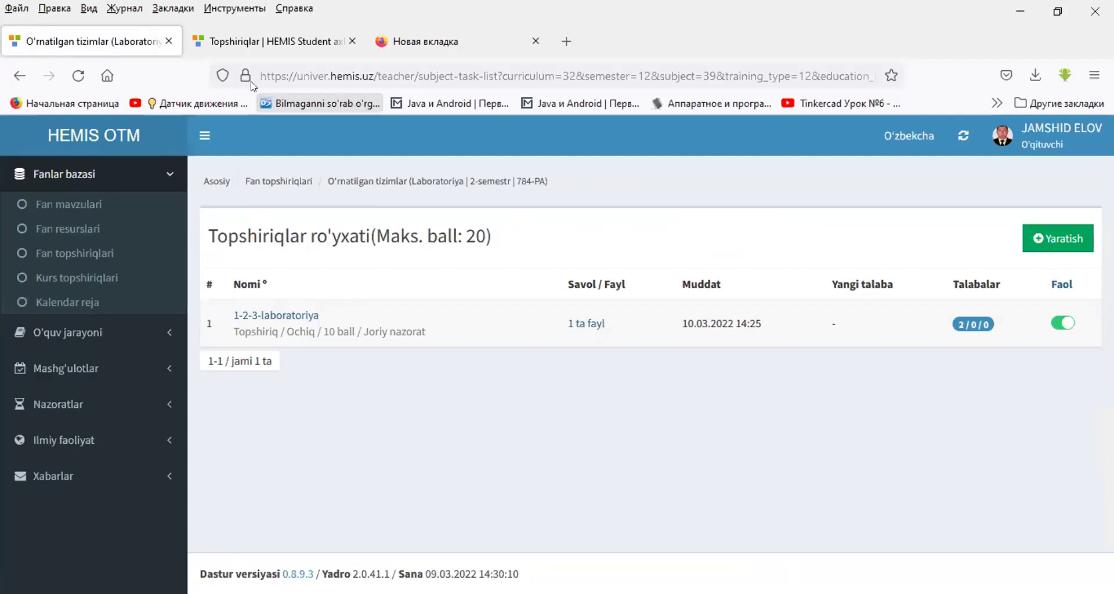
# - In HEMIS Student, open the O'rnatilgan tizimlar laboratory tasks and start submitting 1-2-3-laboratoriya
pyautogui.click(273, 41)
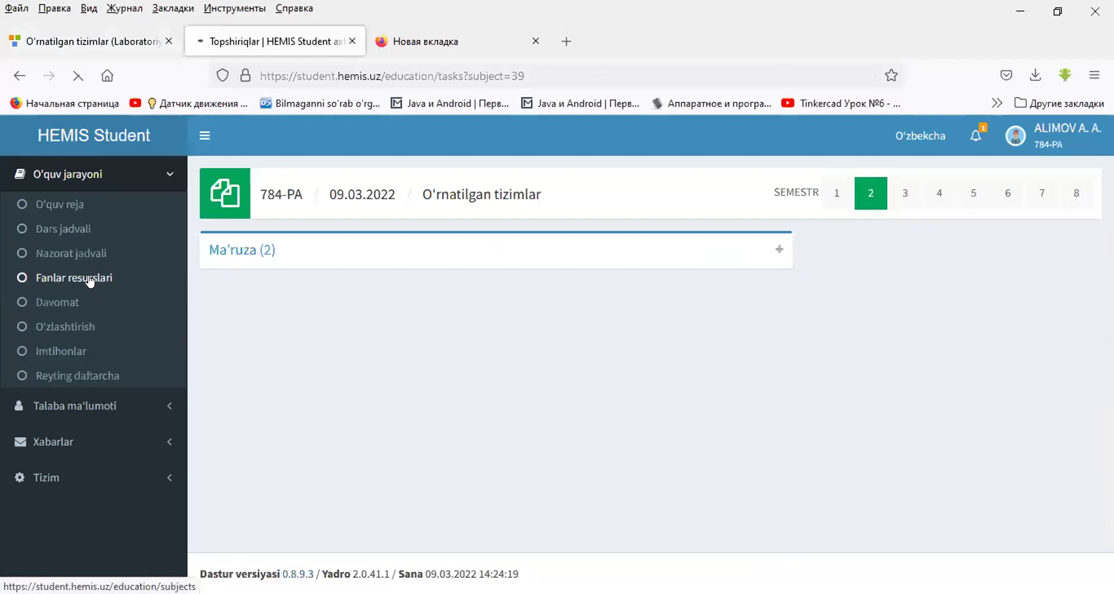
pyautogui.click(90, 280)
pyautogui.scroll(-2, 421, 400)
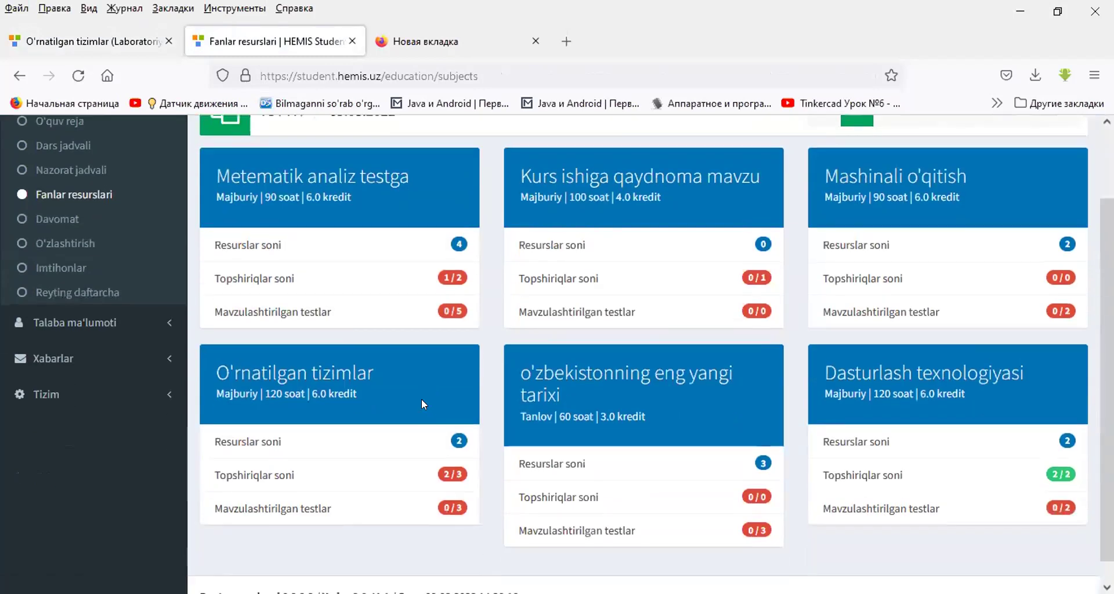
pyautogui.click(256, 475)
pyautogui.click(779, 303)
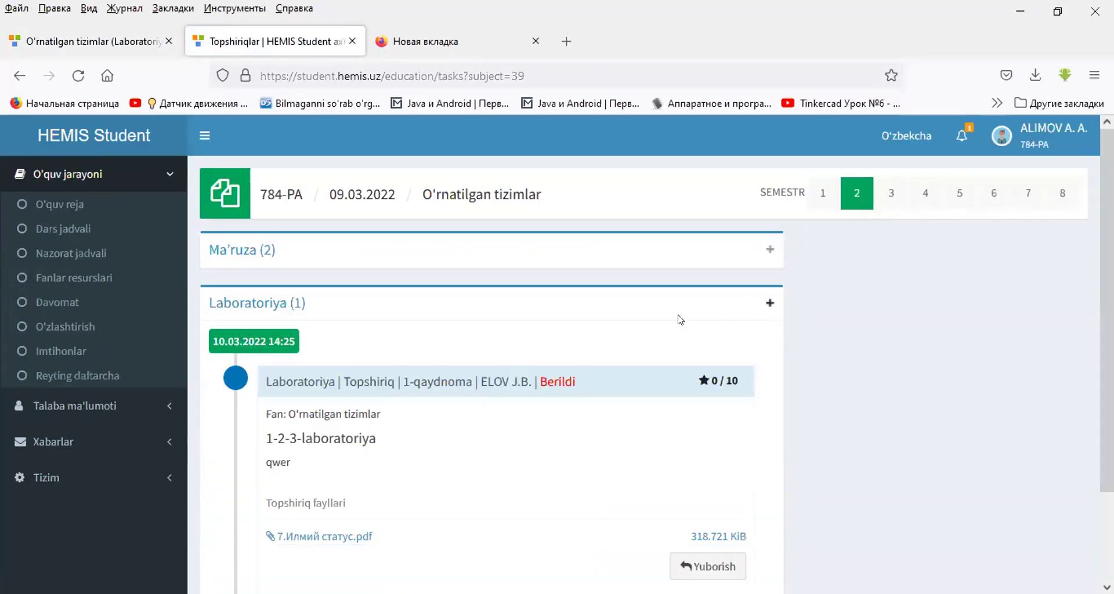
pyautogui.scroll(-2, 647, 321)
pyautogui.click(720, 461)
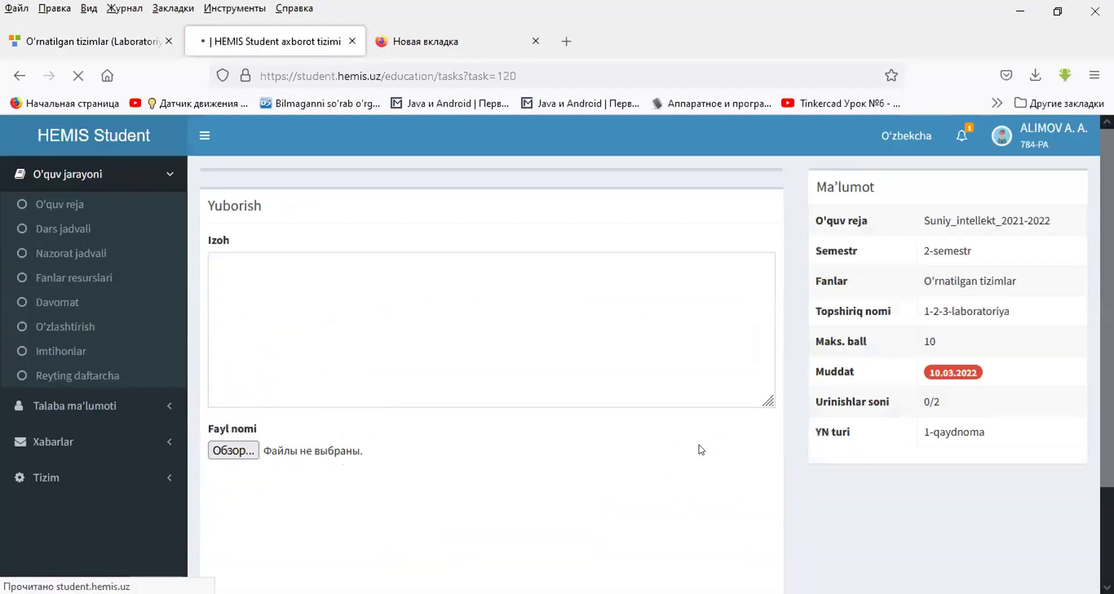
# - Submit the assignment with comment '1-2-3' and the Пресс-конференцияга доклад (3) file
pyautogui.click(449, 332)
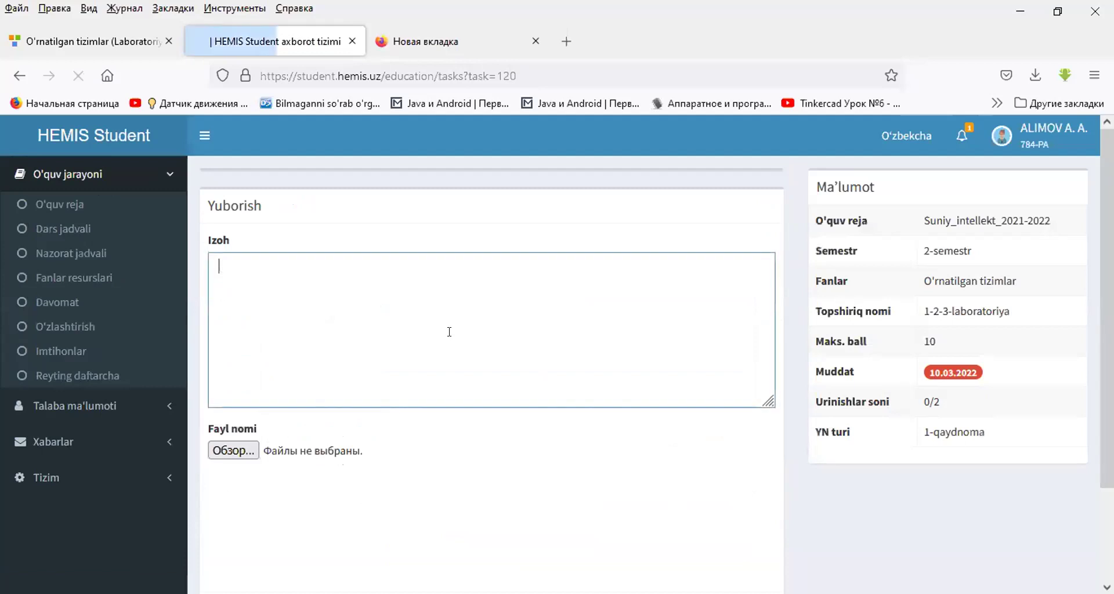
pyautogui.write('1-')
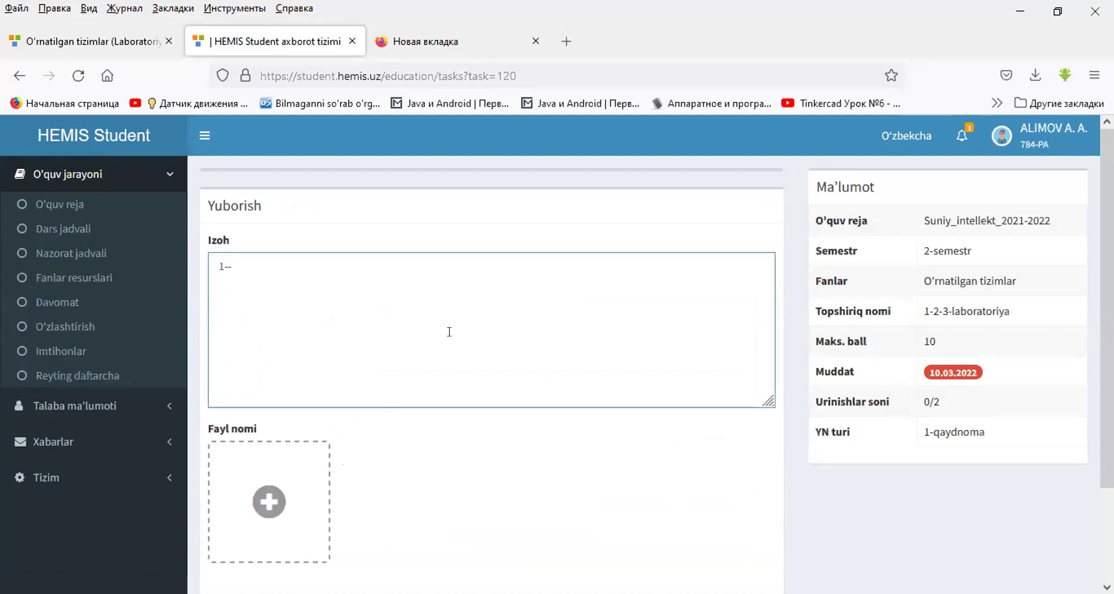
pyautogui.write('2-3')
pyautogui.click(264, 495)
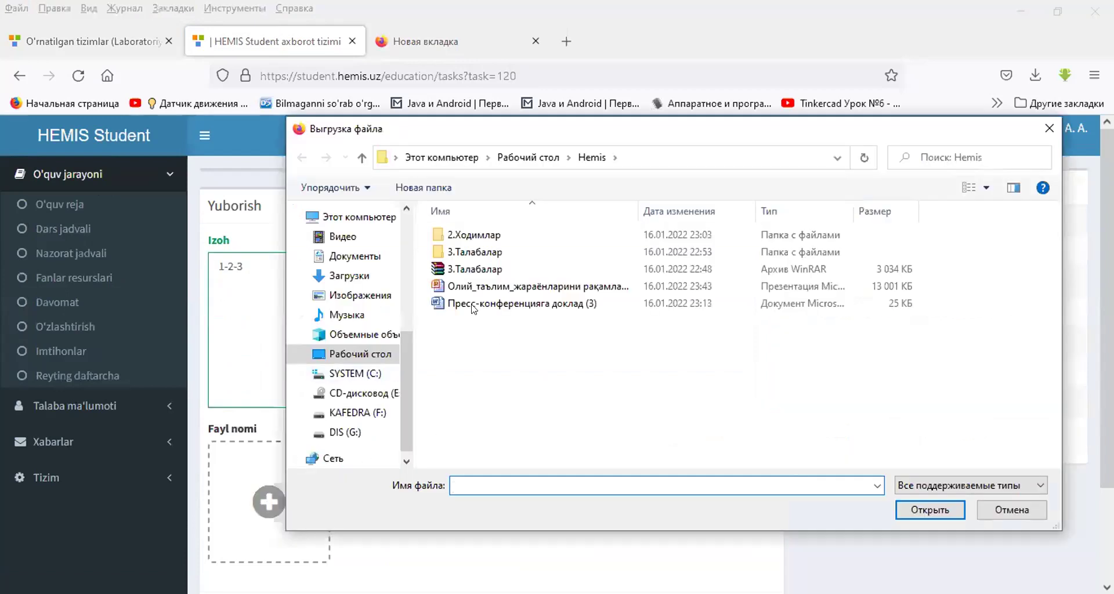
pyautogui.doubleClick(473, 305)
pyautogui.scroll(-2, 770, 472)
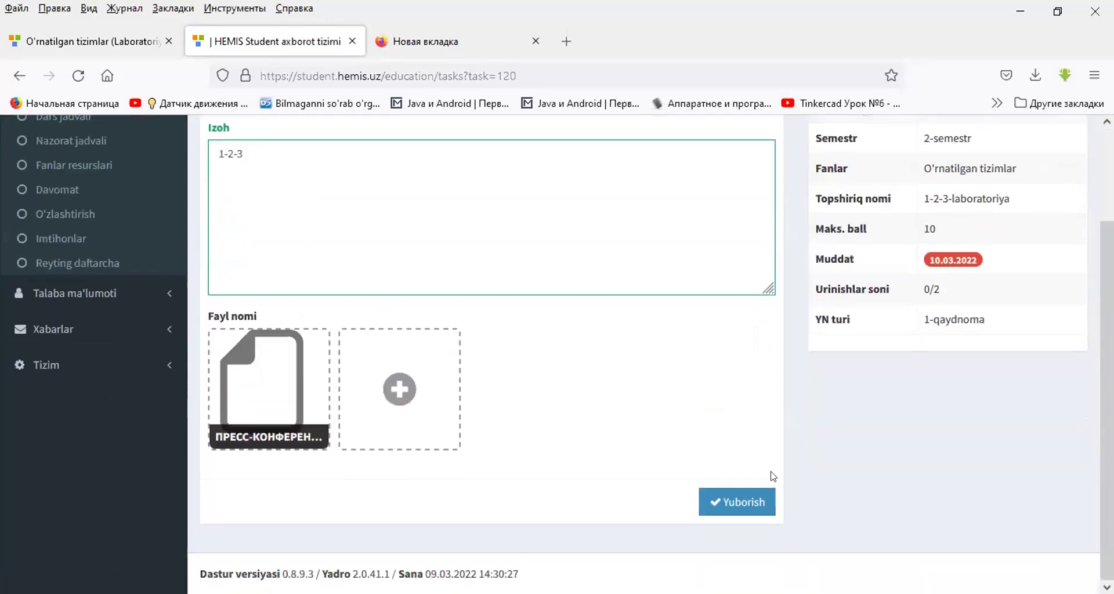
pyautogui.click(757, 502)
pyautogui.click(143, 40)
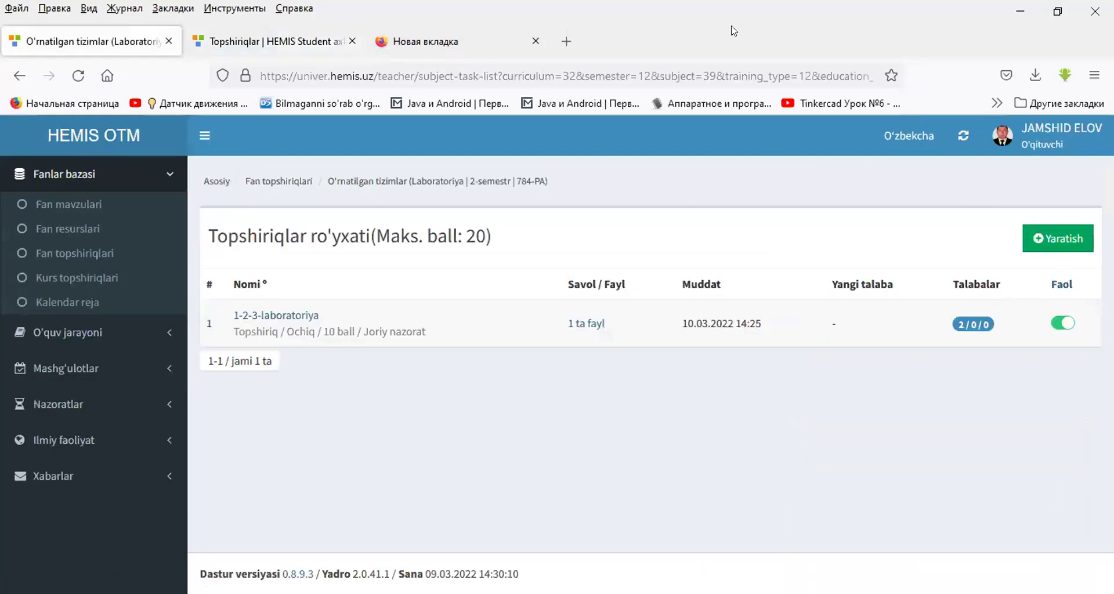
# - Reload the teacher's task list and open the student's submitted 1-2-3 answer
pyautogui.click(503, 412)
pyautogui.press('F5')
pyautogui.click(971, 326)
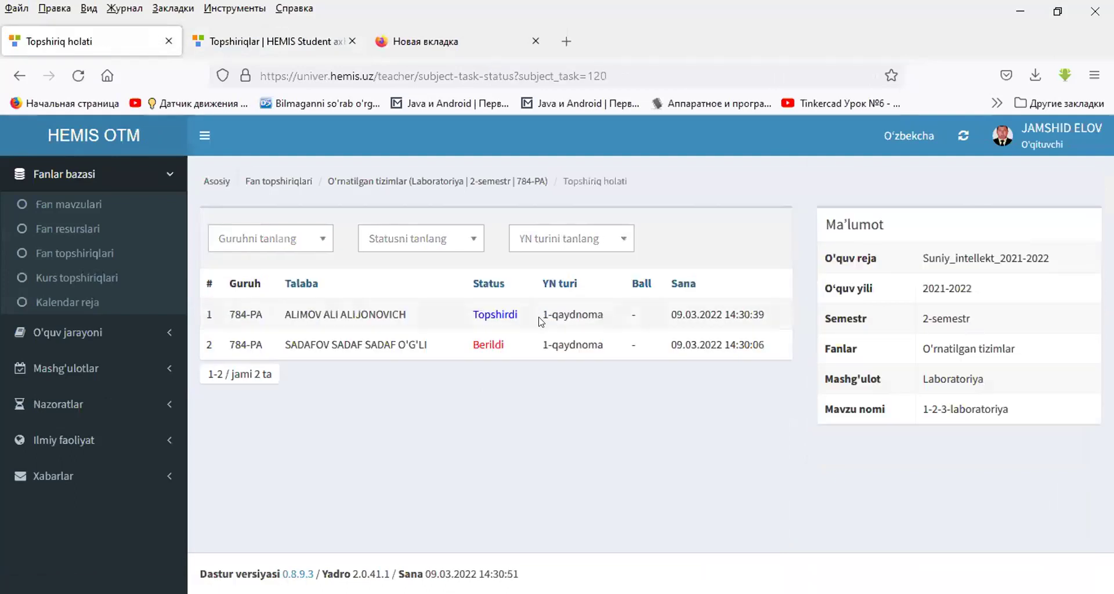
pyautogui.click(488, 314)
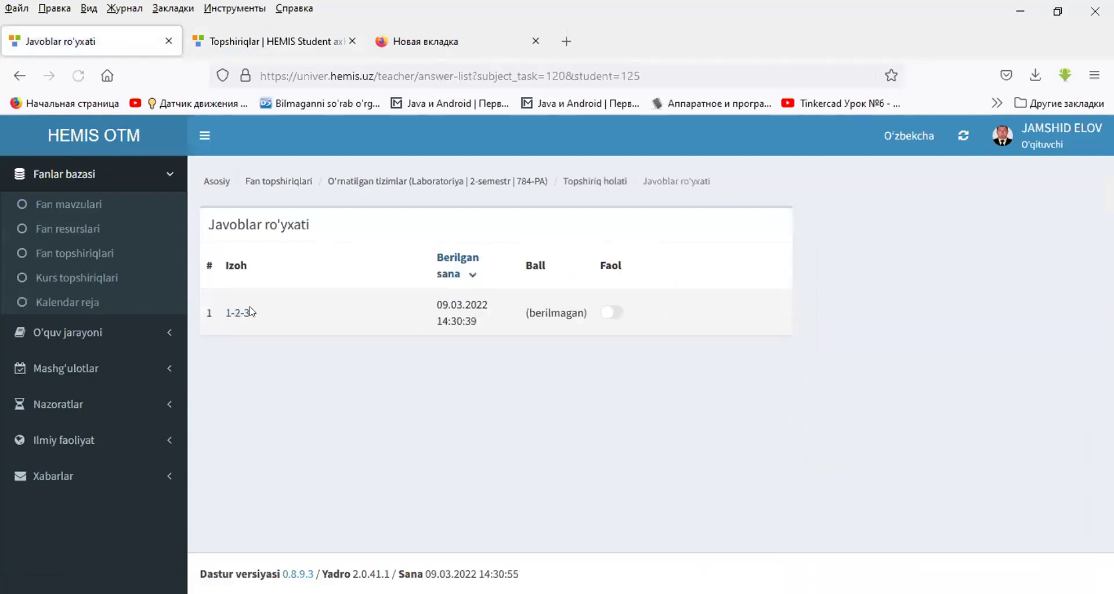
pyautogui.click(239, 314)
# - Grade the answer 9 points with comment 'qwert' and save
pyautogui.click(896, 374)
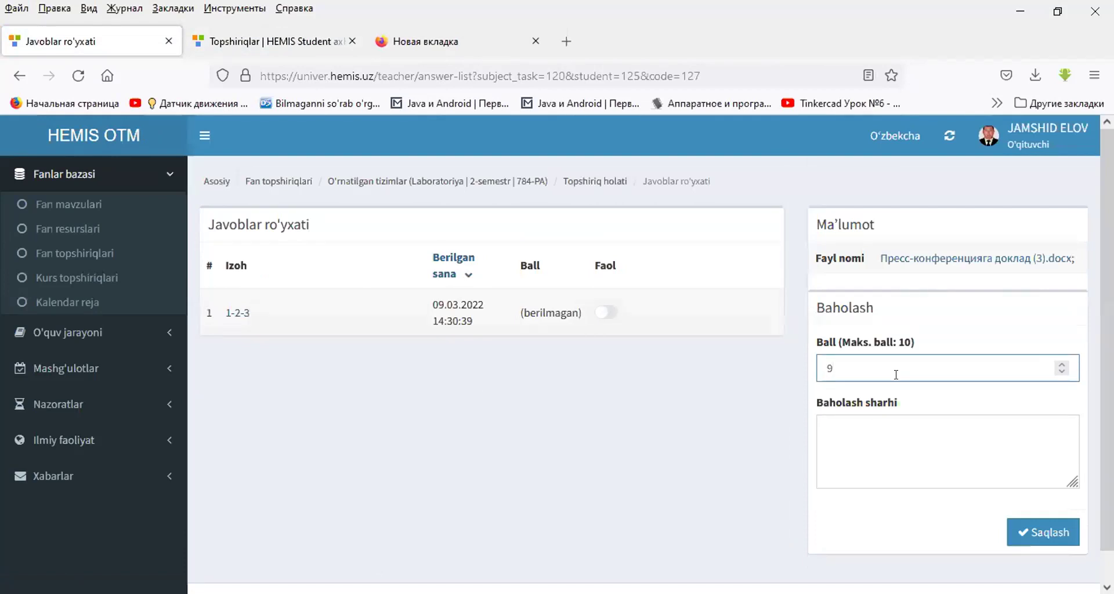
pyautogui.click(870, 430)
pyautogui.write('qw')
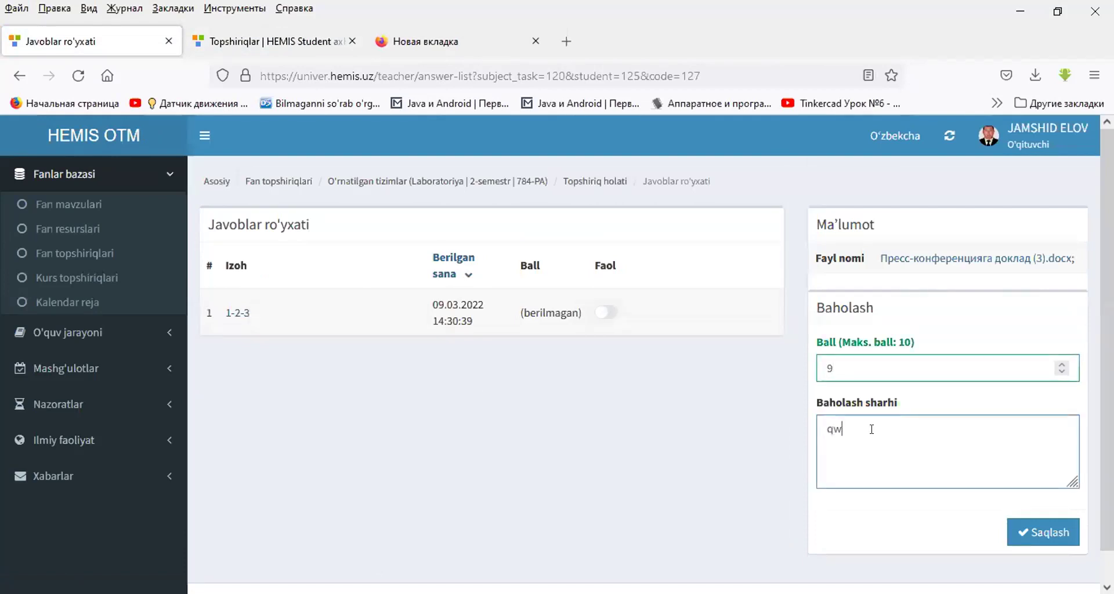
pyautogui.write('ert')
pyautogui.click(1041, 527)
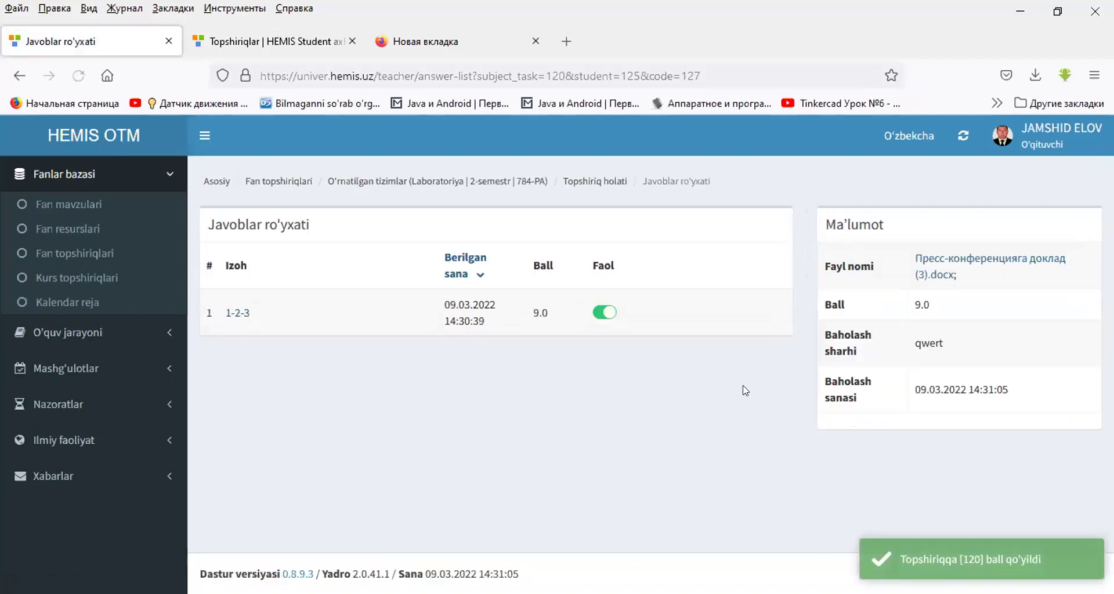
pyautogui.click(296, 180)
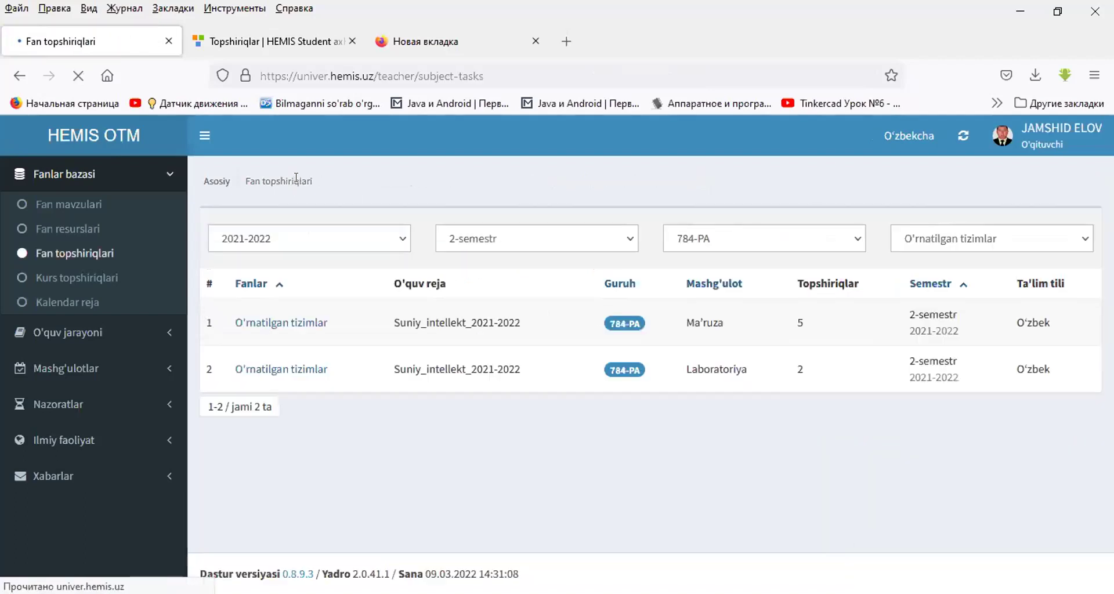
# - In the Laboratoriya task list, start a new Topshiriq task under Joriy nazorat named 4-5-6
pyautogui.click(307, 370)
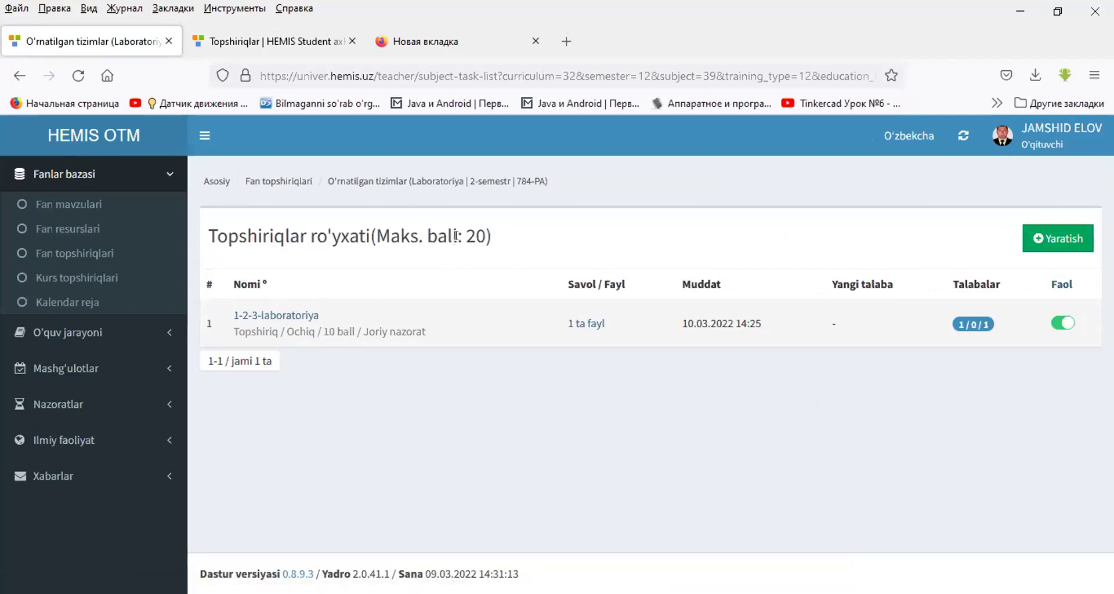
pyautogui.click(1060, 243)
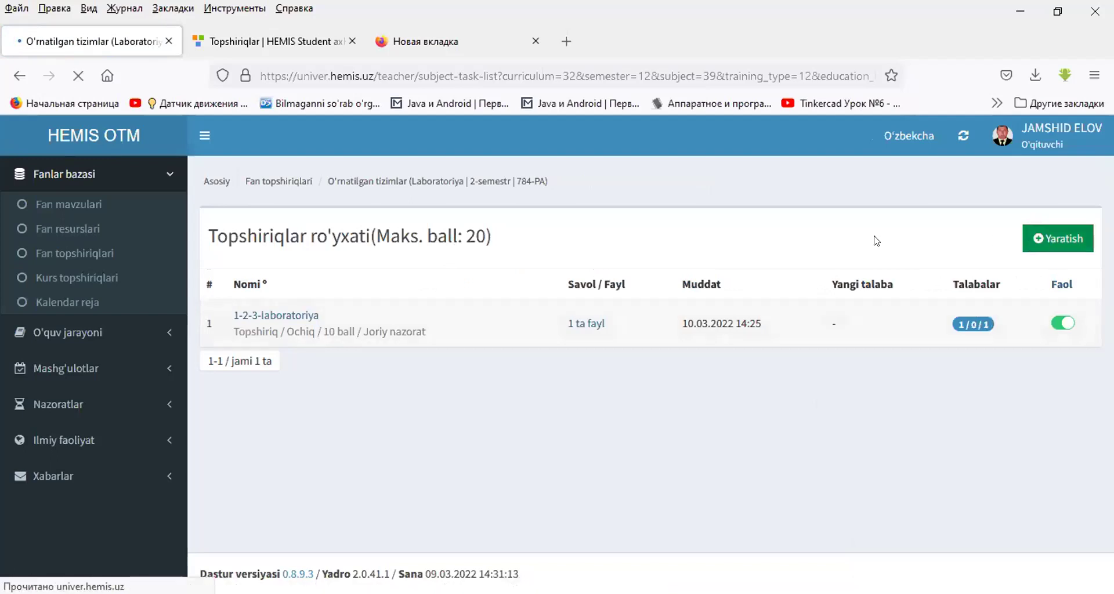
pyautogui.click(323, 297)
pyautogui.click(276, 324)
pyautogui.click(673, 299)
pyautogui.click(671, 323)
pyautogui.click(469, 350)
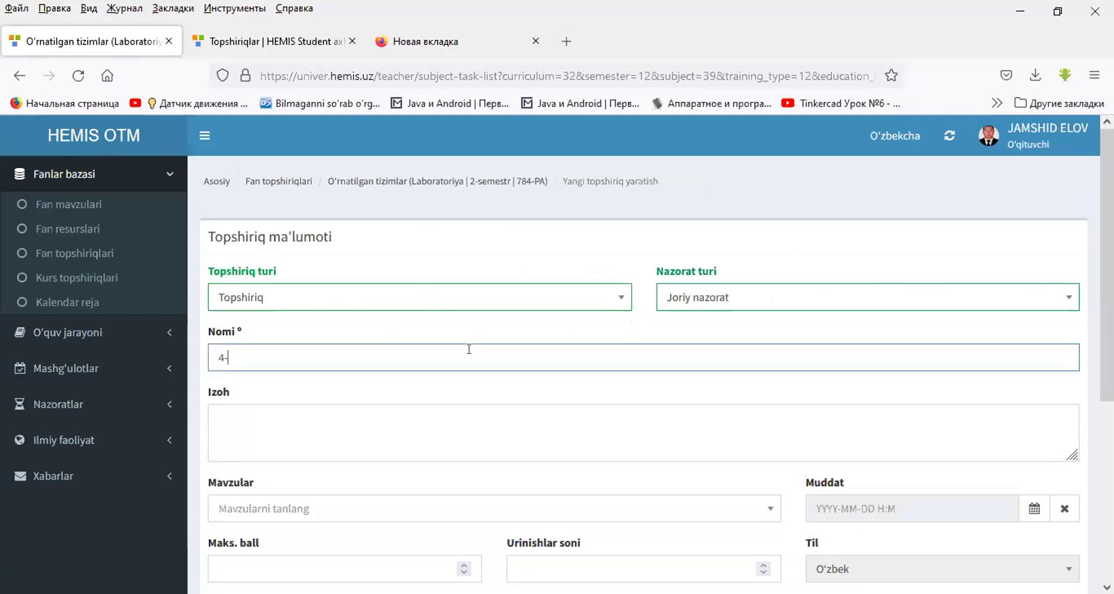
# - Add description 'qwert', topic 2-laboratoriya, maximum score 10 and 2 attempts
pyautogui.click(481, 410)
pyautogui.write('qwert')
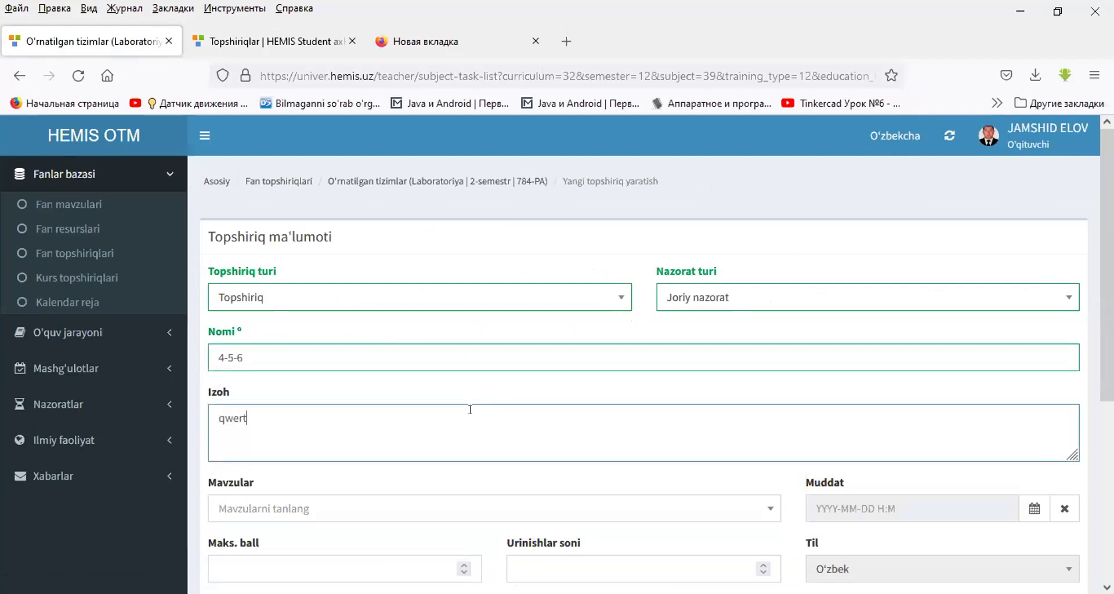
pyautogui.scroll(-5, 480, 410)
pyautogui.click(319, 260)
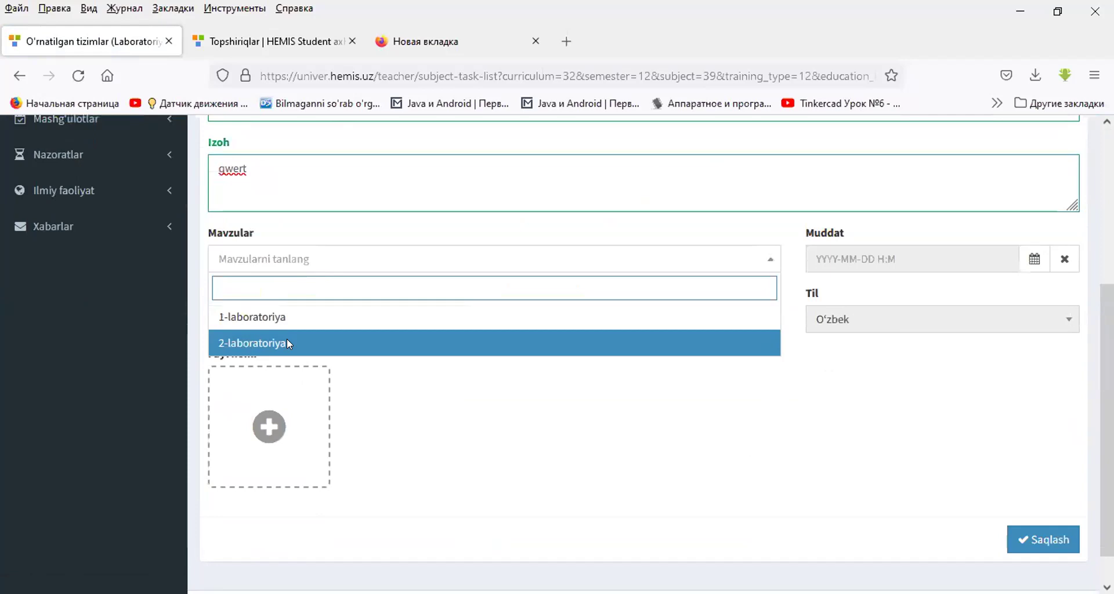
pyautogui.click(287, 340)
pyautogui.click(283, 308)
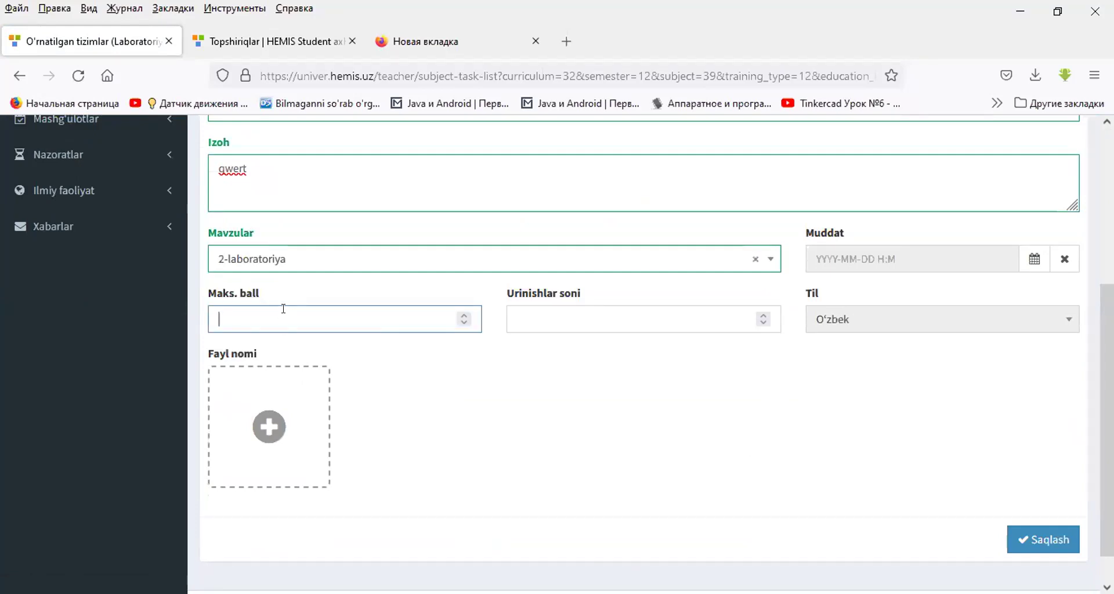
pyautogui.click(521, 325)
pyautogui.write('2')
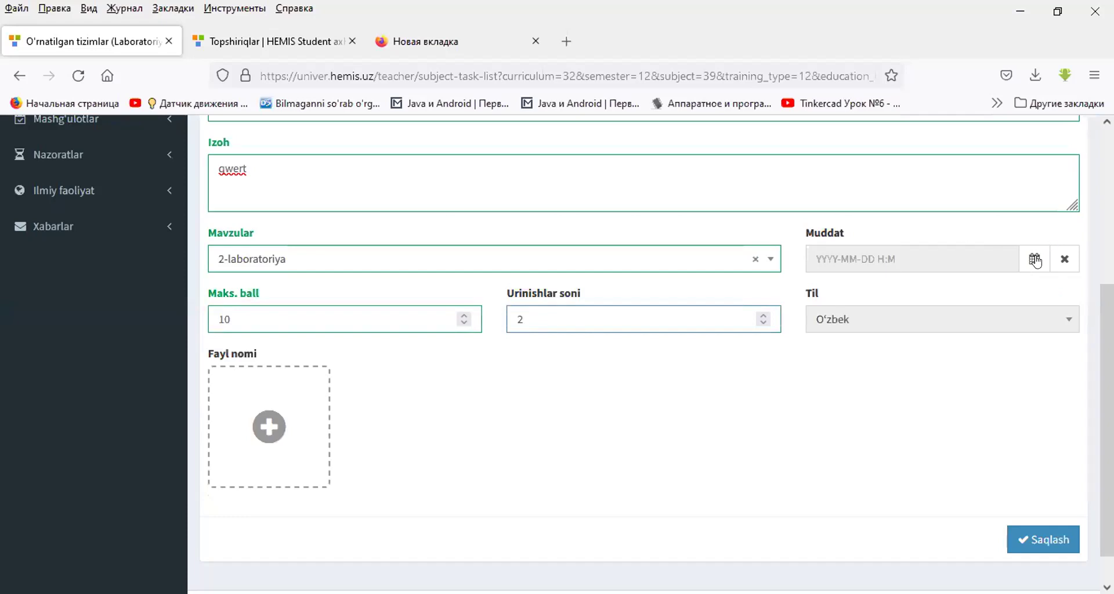
# - Set the deadline to 10 March 2022 at 14:30
pyautogui.click(1034, 258)
pyautogui.click(1013, 375)
pyautogui.click(1027, 386)
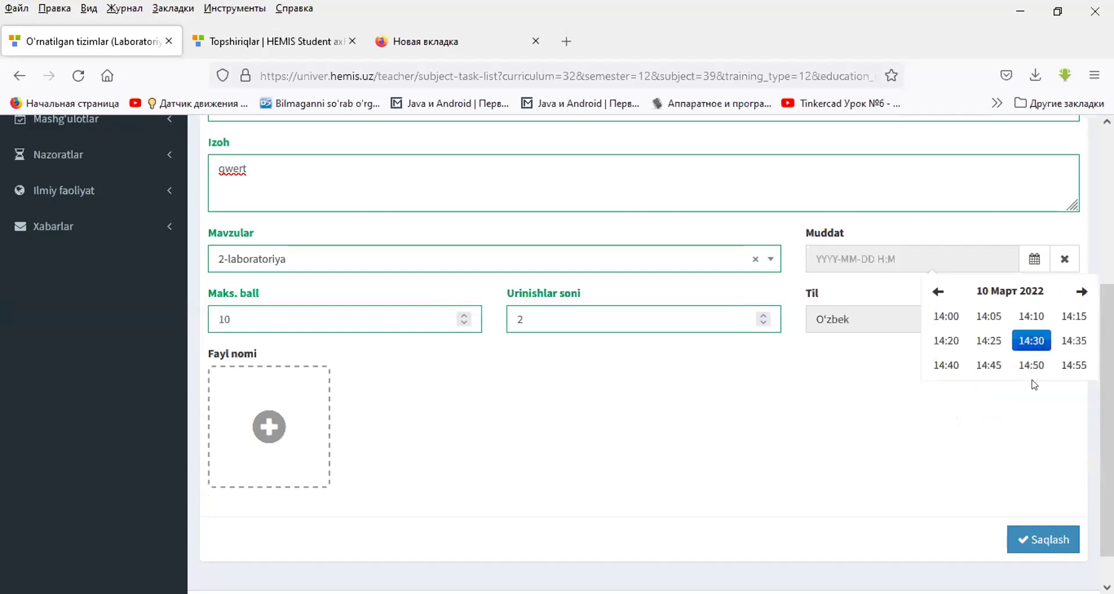
pyautogui.click(1028, 339)
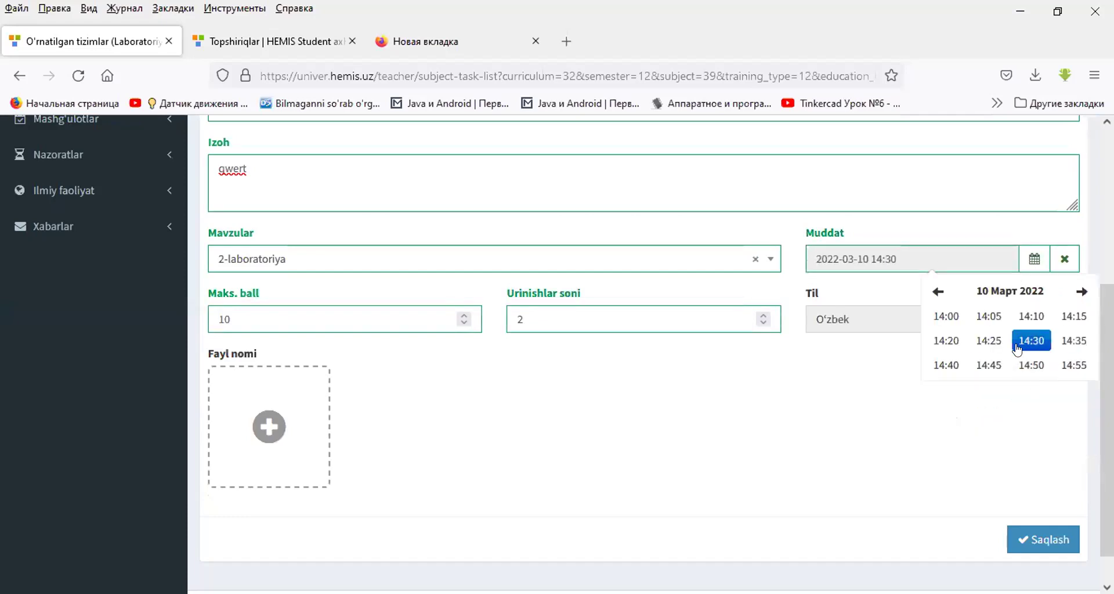
pyautogui.click(256, 451)
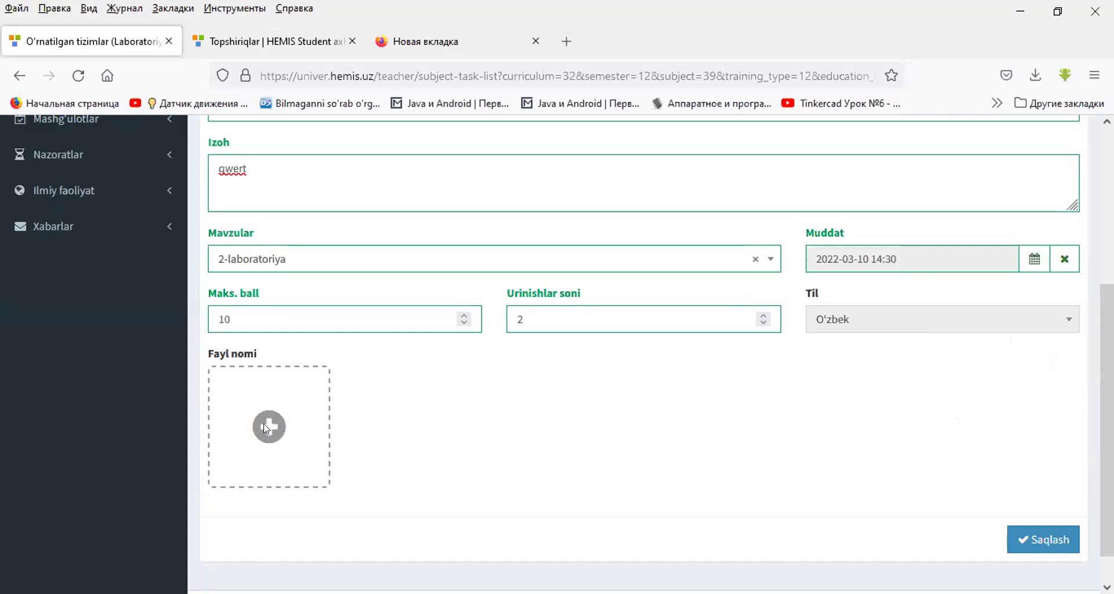
# - Attach the 7.Илмий статус file and save the 4-5-6 task
pyautogui.click(268, 428)
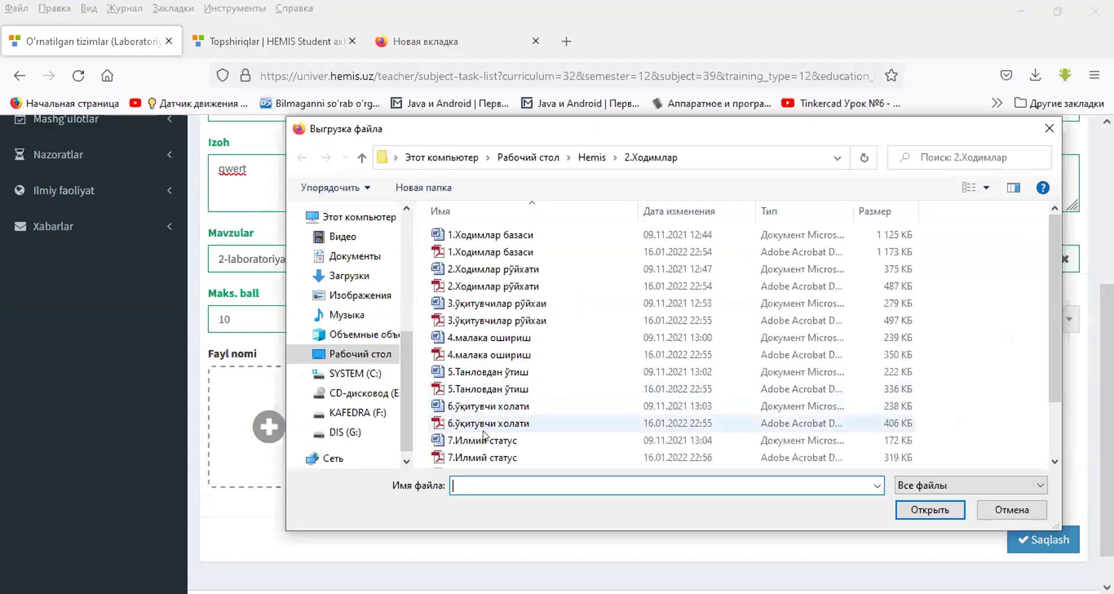
pyautogui.click(477, 457)
pyautogui.doubleClick(477, 458)
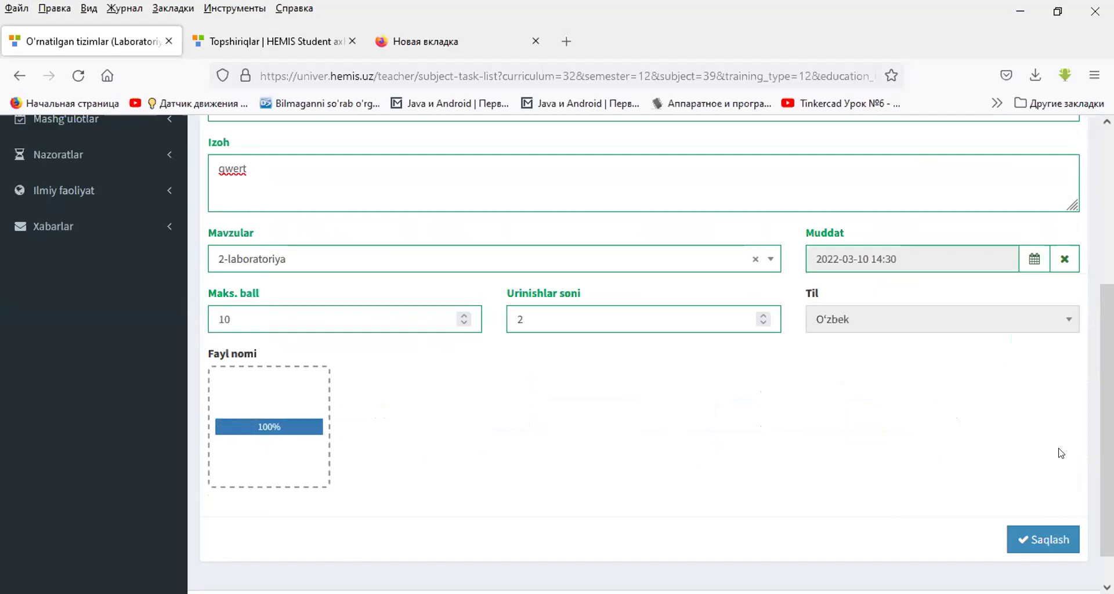
pyautogui.click(1029, 541)
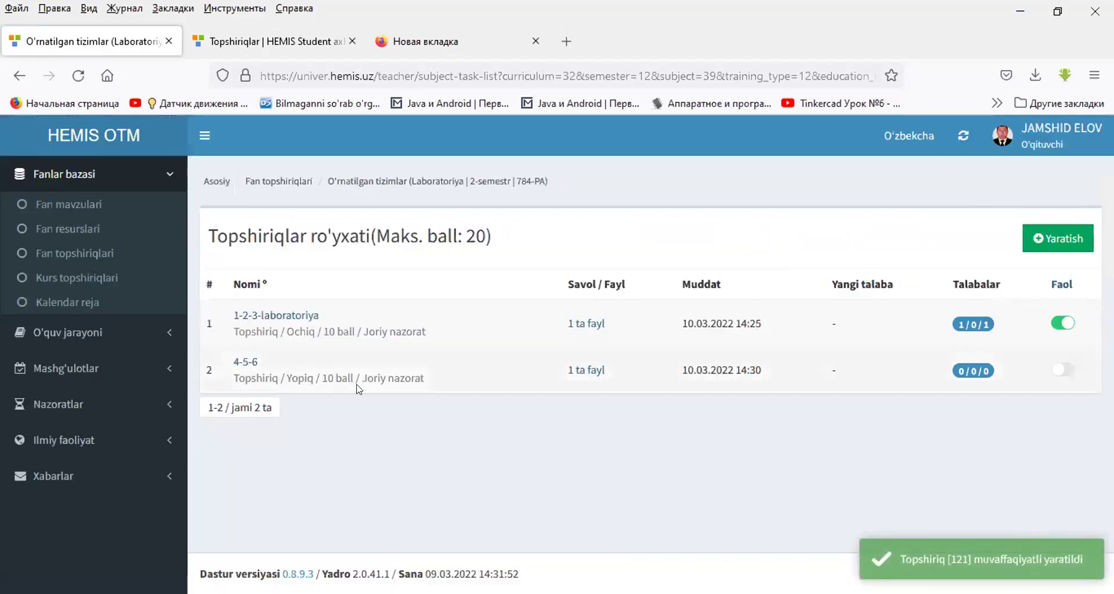
# - Check the 4-5-6 task's submission status, then open its edit form and attempt deletion
pyautogui.click(966, 373)
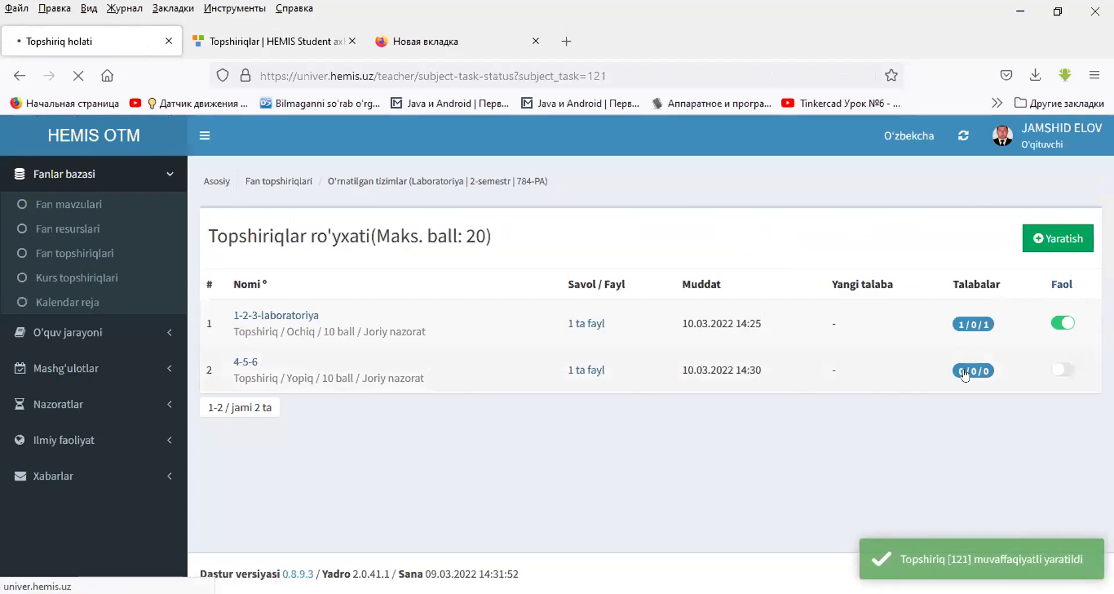
pyautogui.hotkey('alt', 'Left')
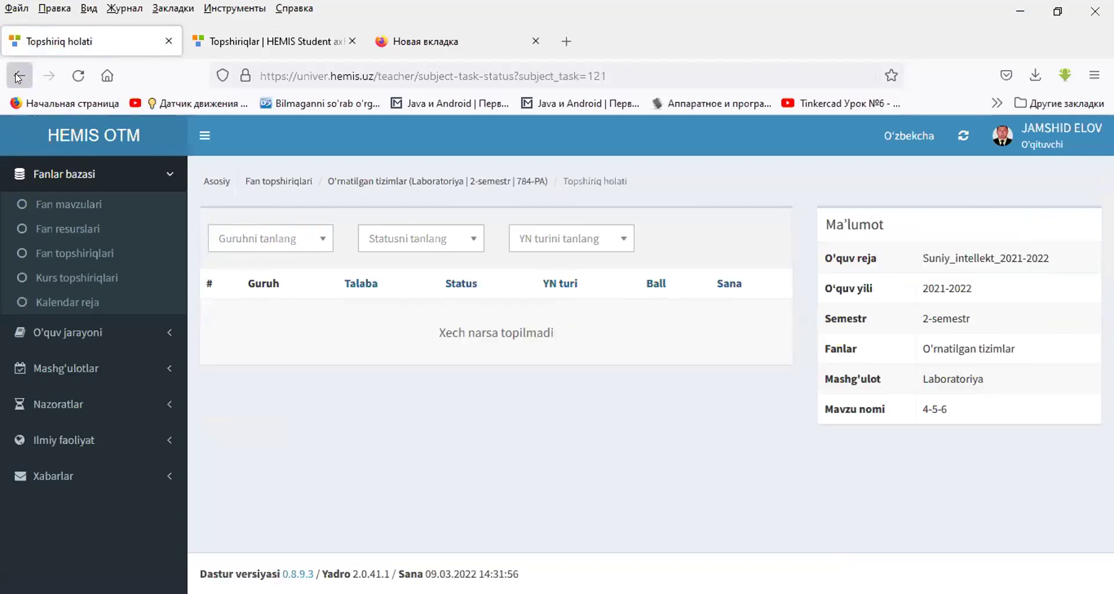
pyautogui.click(246, 363)
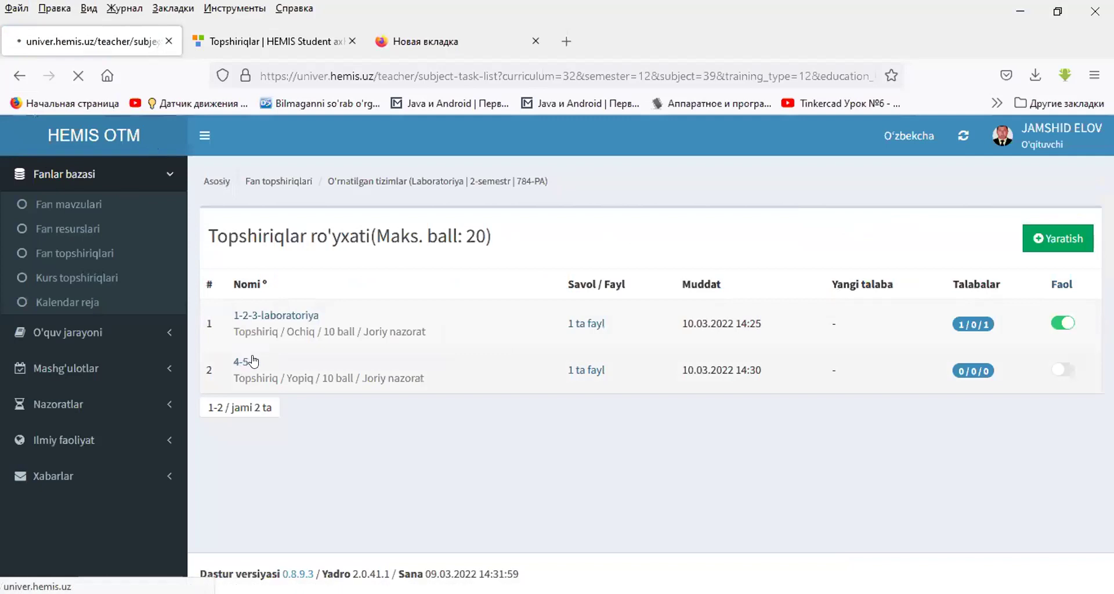
pyautogui.scroll(-5, 362, 361)
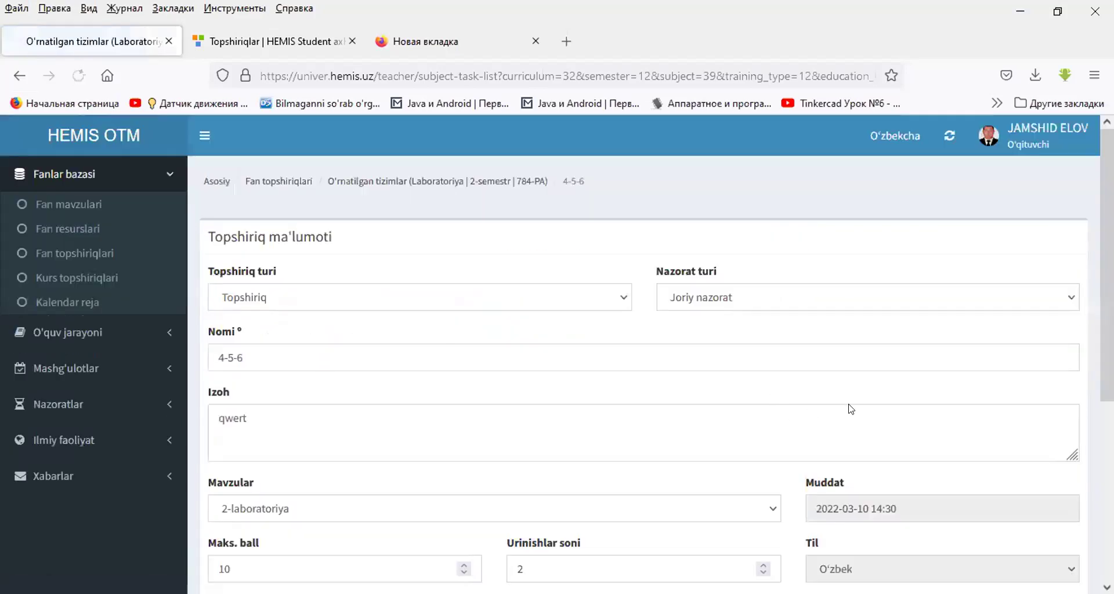
pyautogui.scroll(-2, 838, 361)
pyautogui.scroll(-3, 838, 362)
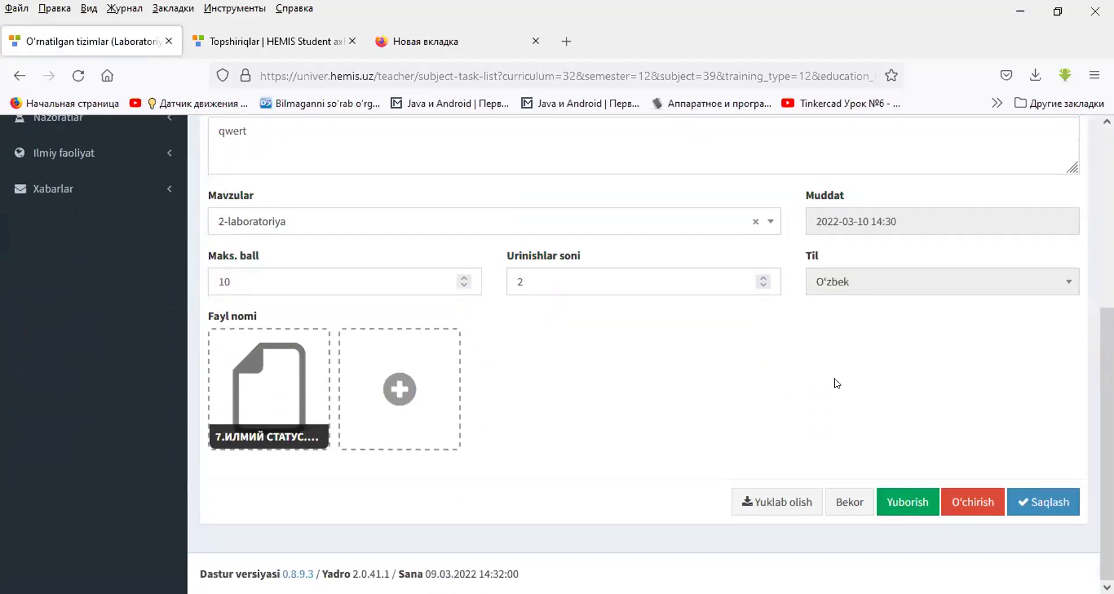
pyautogui.scroll(4, 838, 384)
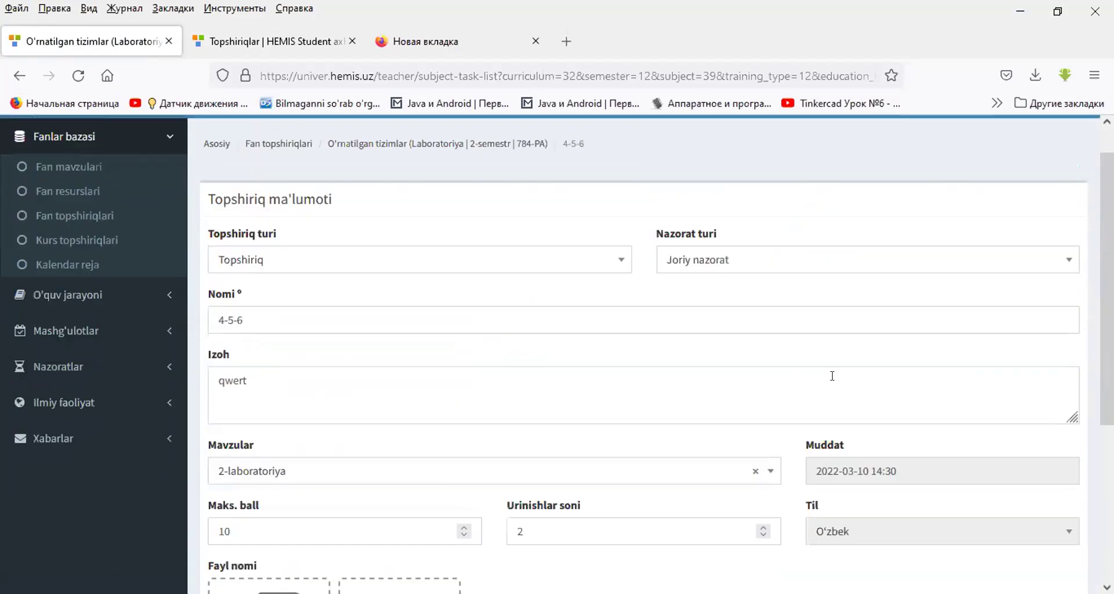
pyautogui.scroll(-4, 827, 372)
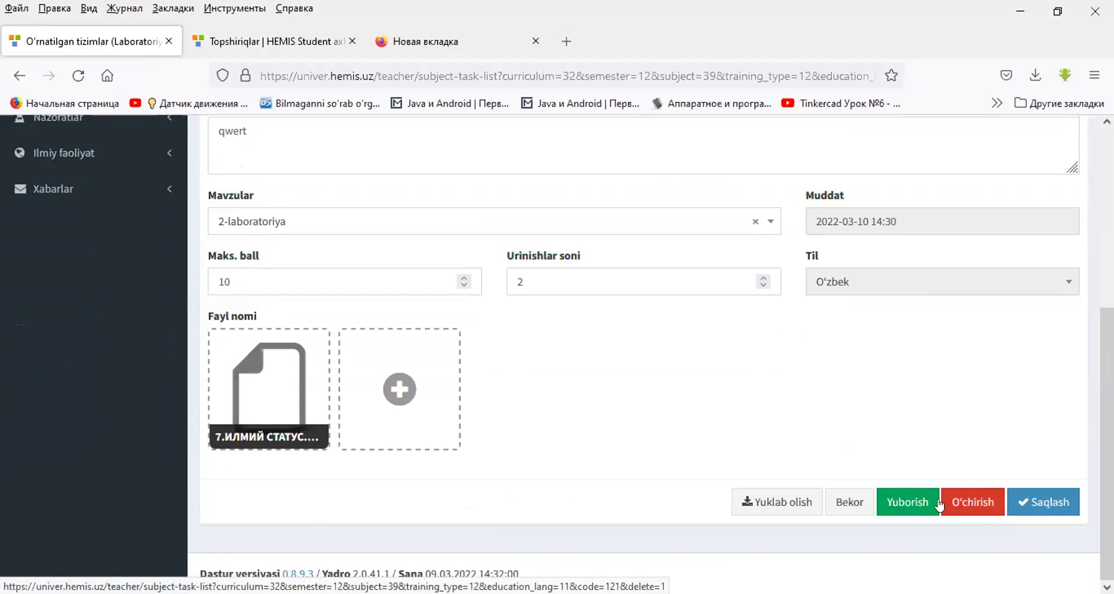
pyautogui.click(962, 505)
pyautogui.click(21, 76)
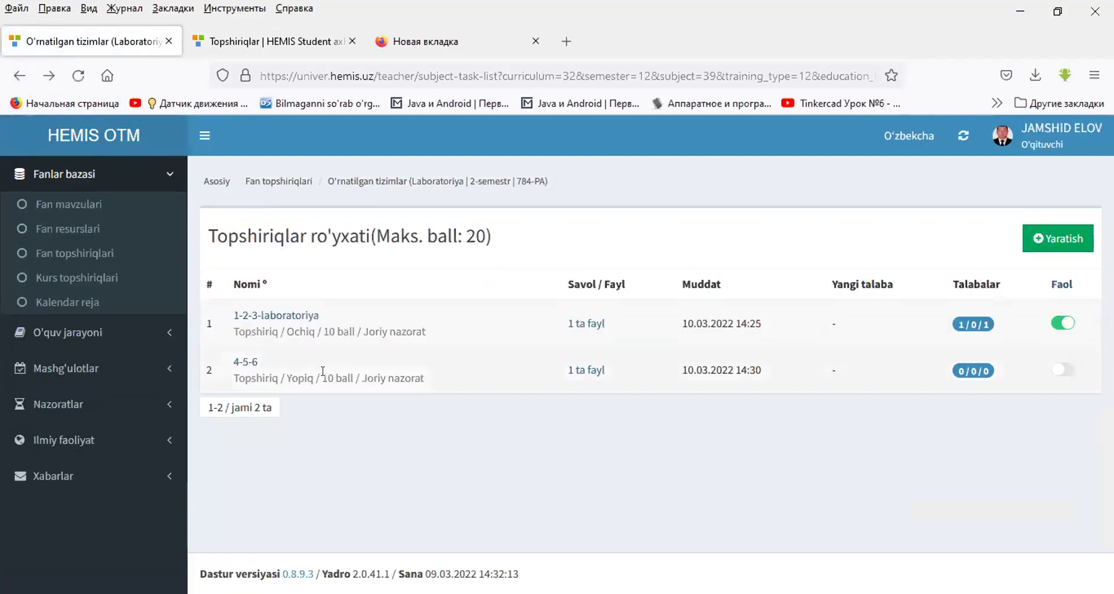
# - Reopen the 4-5-6 task and delete it, confirming with OK
pyautogui.click(246, 363)
pyautogui.scroll(-5, 836, 324)
pyautogui.click(960, 501)
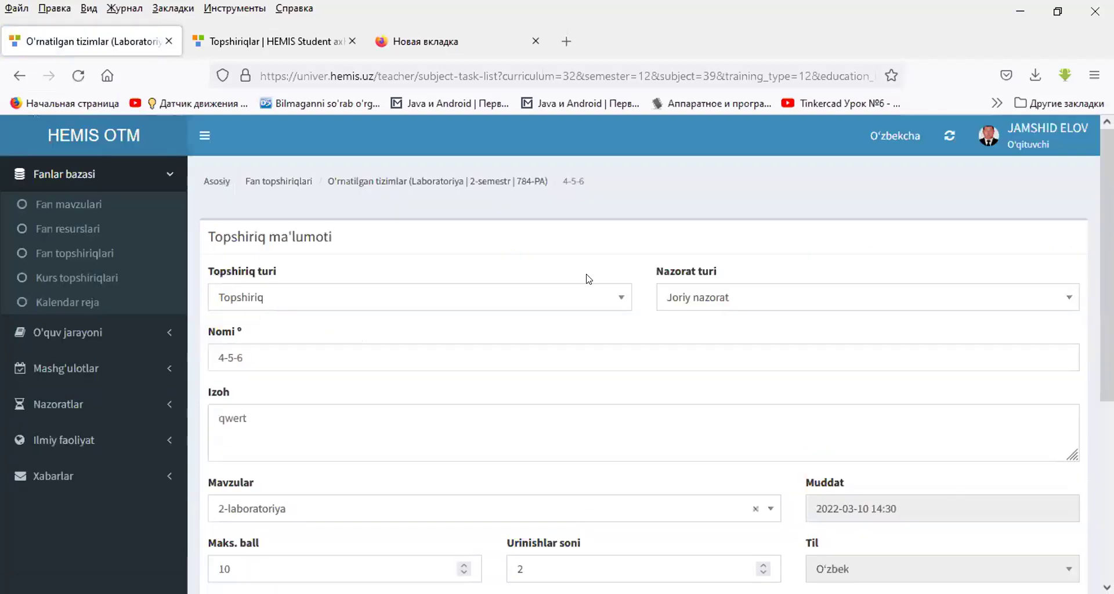
pyautogui.scroll(-5, 520, 221)
pyautogui.scroll(5, 639, 296)
pyautogui.scroll(-5, 759, 373)
pyautogui.click(982, 504)
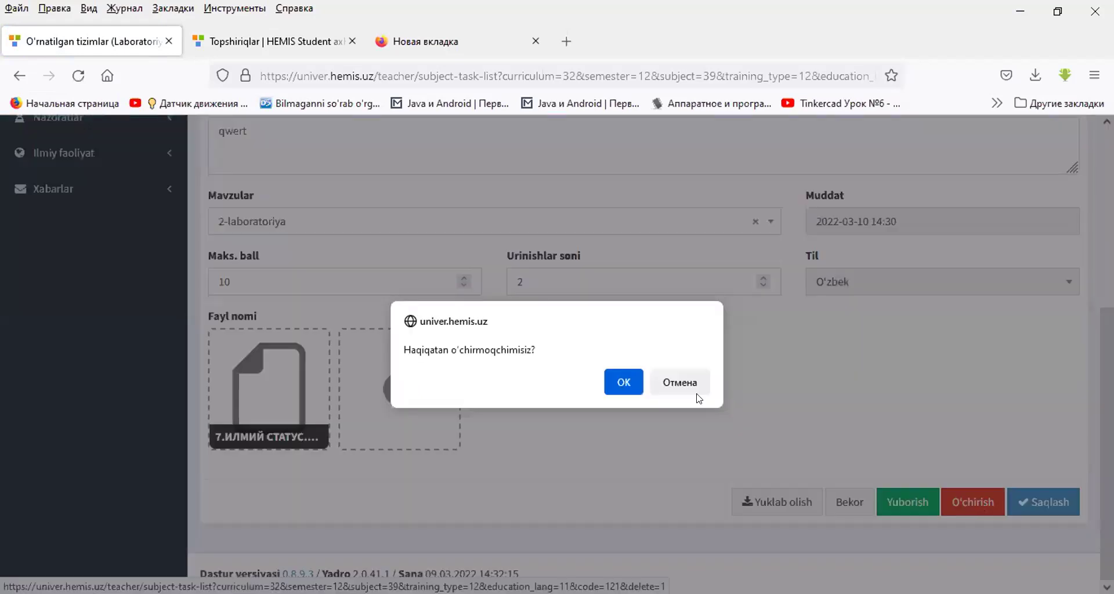
pyautogui.click(609, 381)
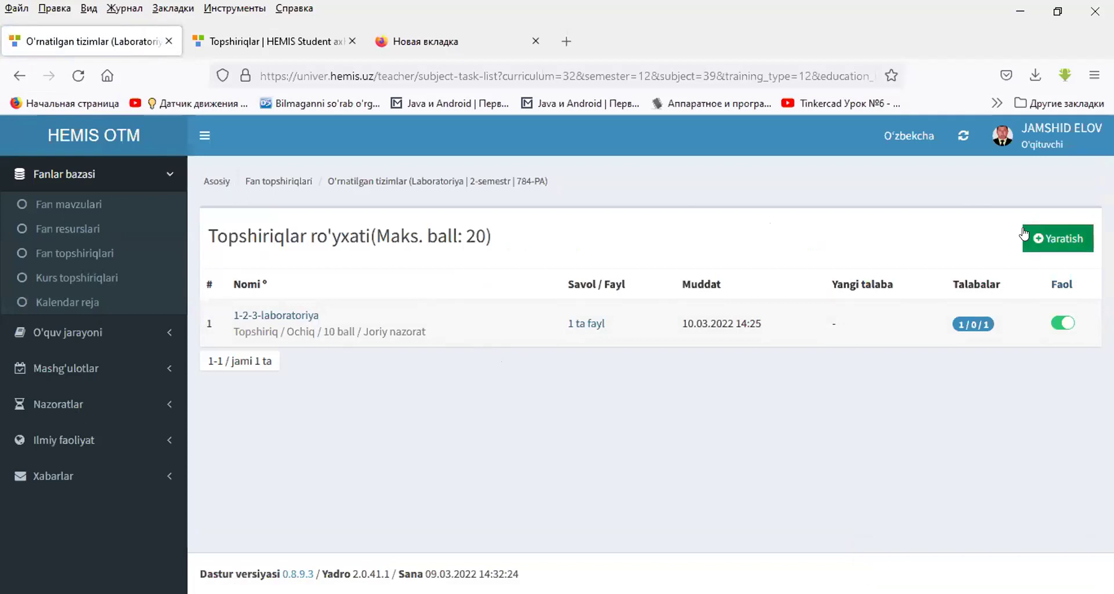
# - Start a new Topshiriq task under Joriy nazorat named 4-5-6
pyautogui.click(1050, 238)
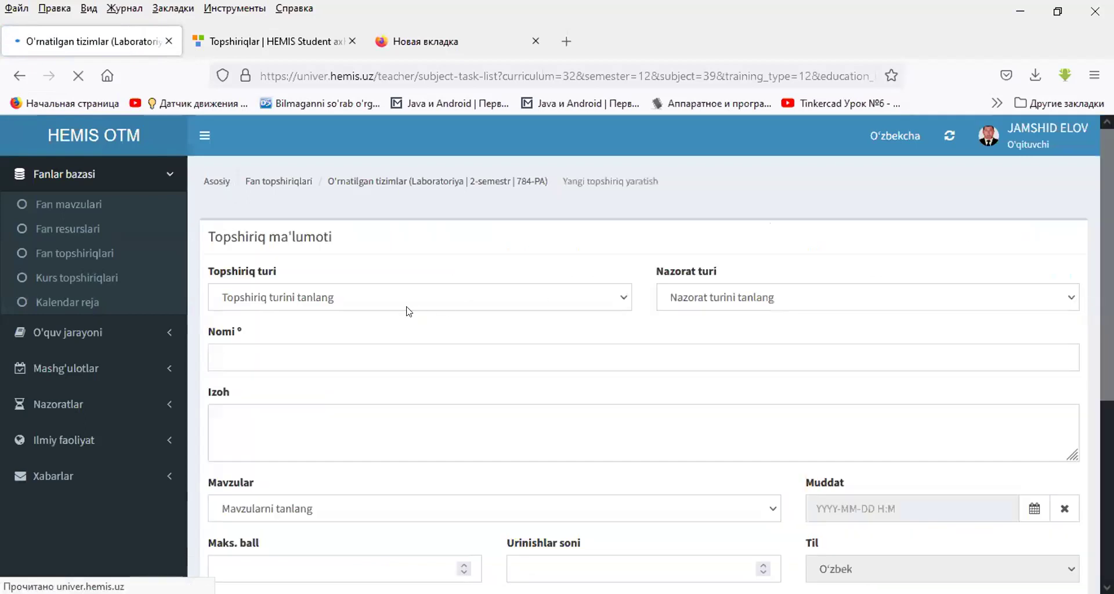
pyautogui.click(385, 296)
pyautogui.click(304, 295)
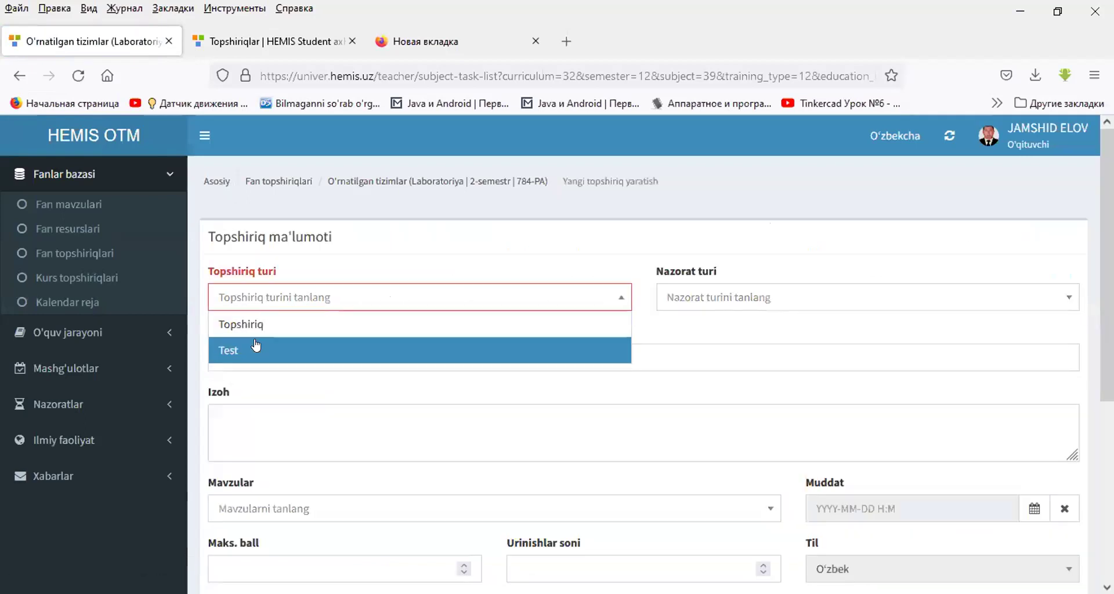
pyautogui.click(256, 325)
pyautogui.click(736, 295)
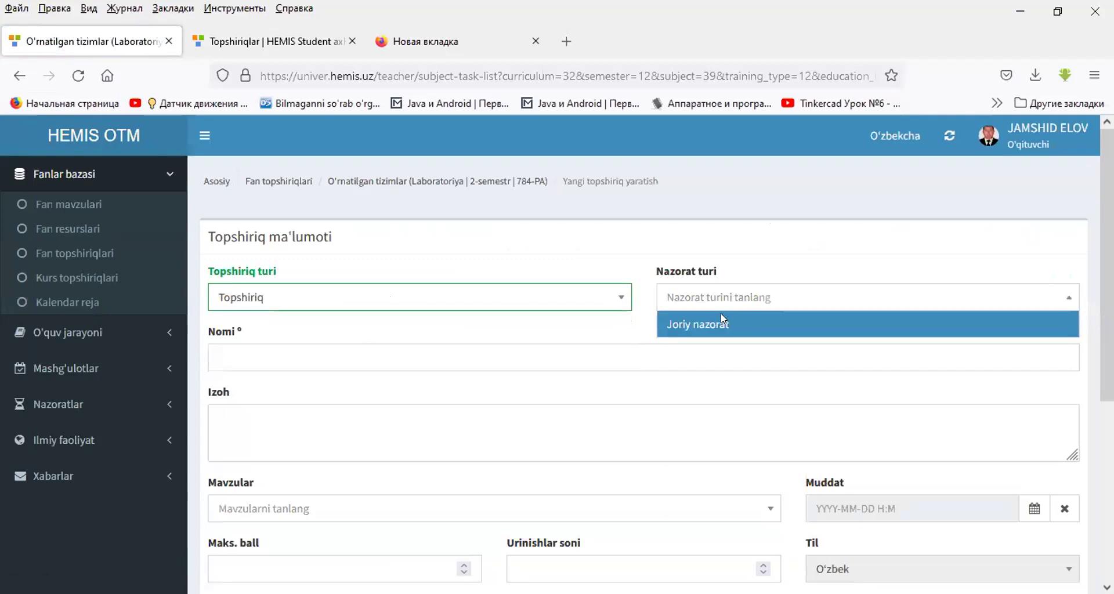
pyautogui.click(722, 323)
pyautogui.click(480, 348)
pyautogui.click(480, 348)
pyautogui.click(335, 397)
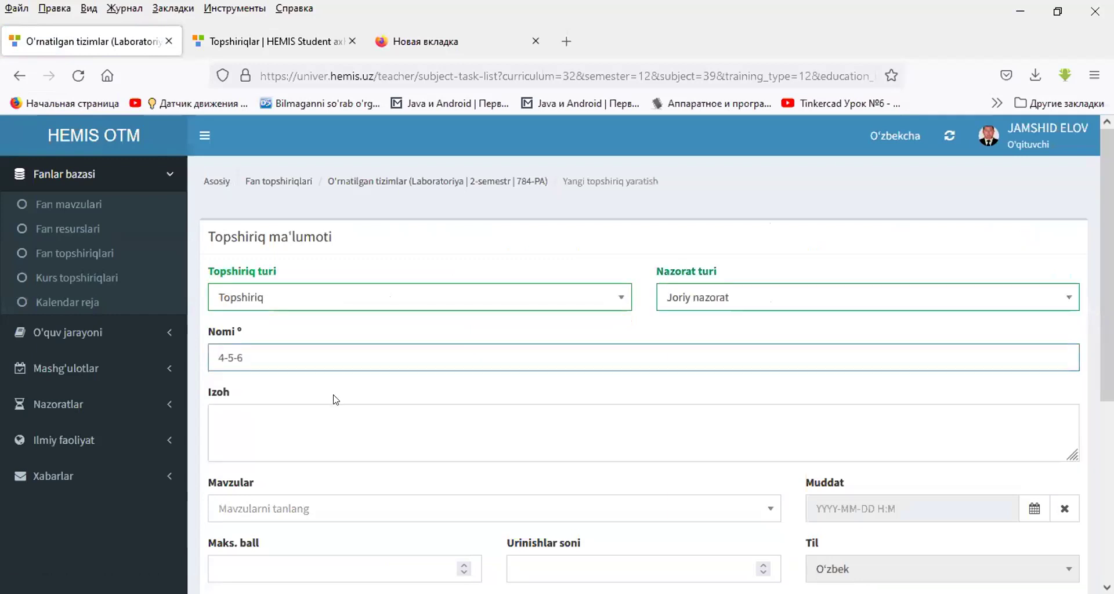
# - Add description 'qwe', topic 2-laboratoriya and maximum score 10
pyautogui.click(304, 425)
pyautogui.write('qwer')
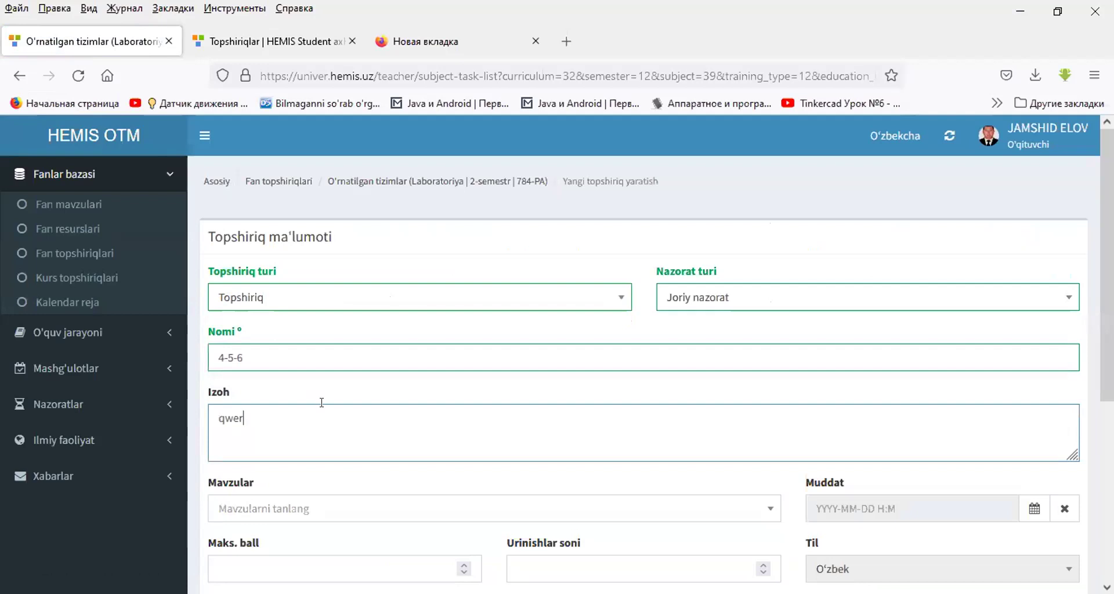
pyautogui.scroll(-5, 321, 402)
pyautogui.click(338, 225)
pyautogui.click(313, 298)
pyautogui.click(307, 281)
pyautogui.write('10')
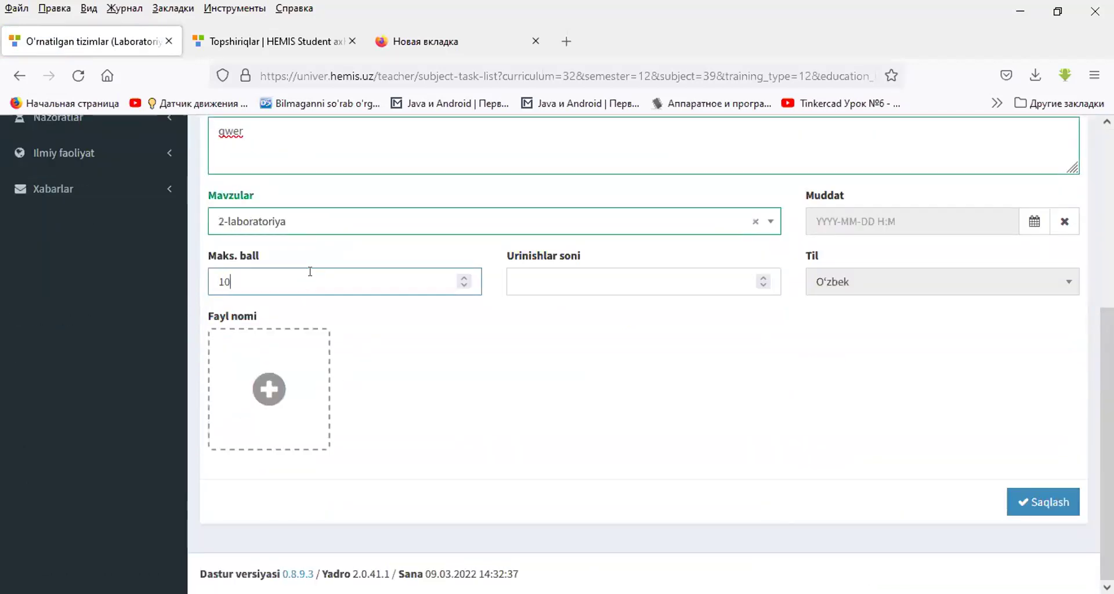
# - Set the deadline to 10 March 2022 at 14:30
pyautogui.click(999, 216)
pyautogui.click(1007, 332)
pyautogui.click(1026, 350)
pyautogui.click(1026, 304)
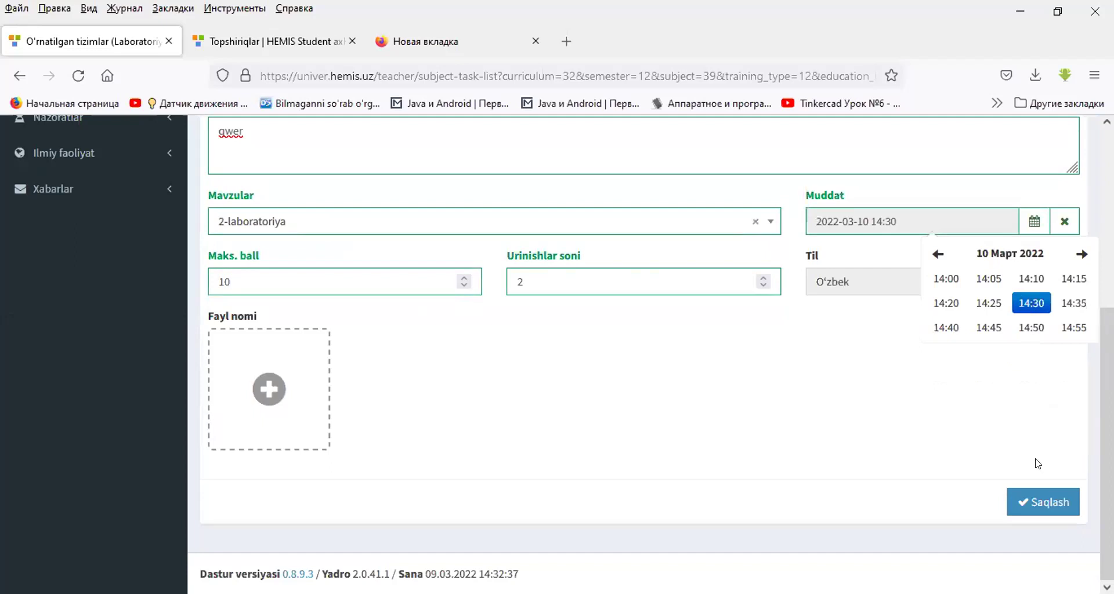
pyautogui.click(561, 412)
# - Attach the 7.Илмий статус PDF and save the 4-5-6 task
pyautogui.click(281, 386)
pyautogui.click(504, 457)
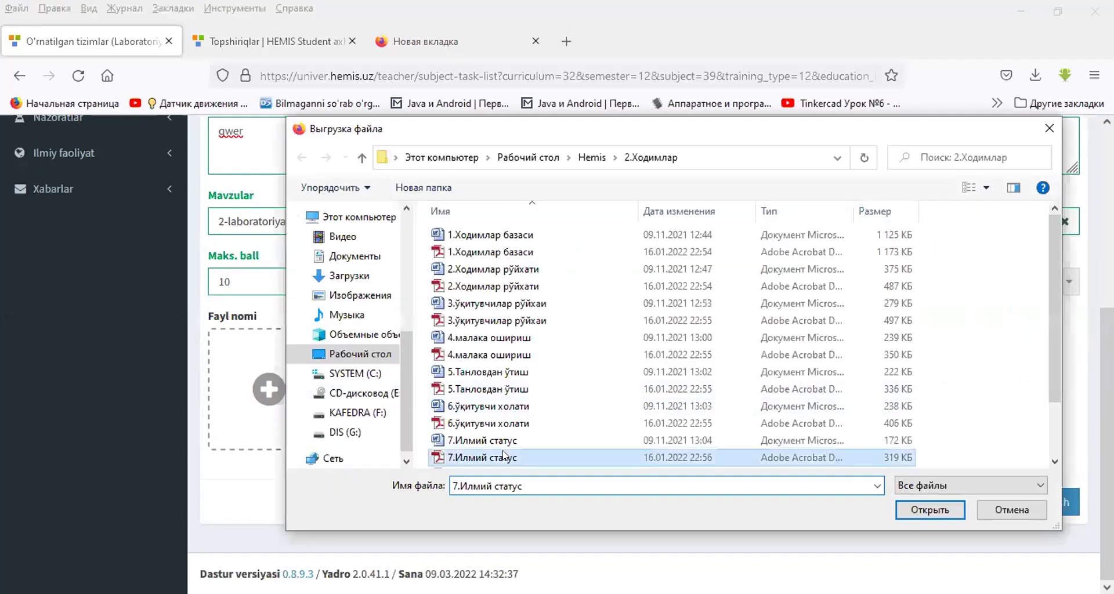
pyautogui.doubleClick(504, 457)
pyautogui.click(1016, 501)
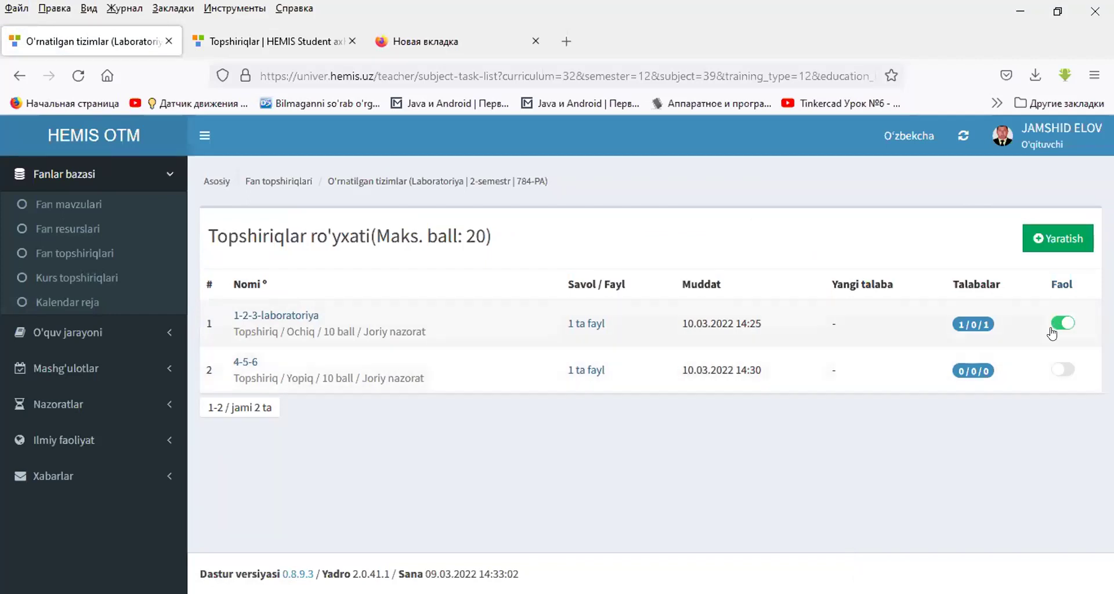
# - Check task 4-5-6's student status, then reopen the 4-5-6 task form
pyautogui.click(981, 372)
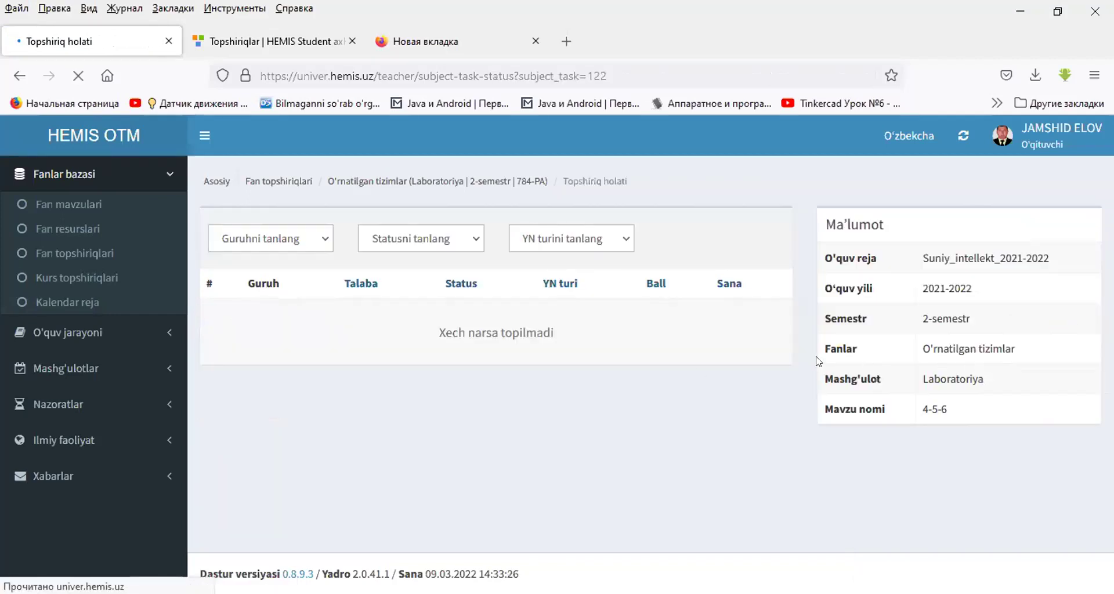
pyautogui.click(20, 75)
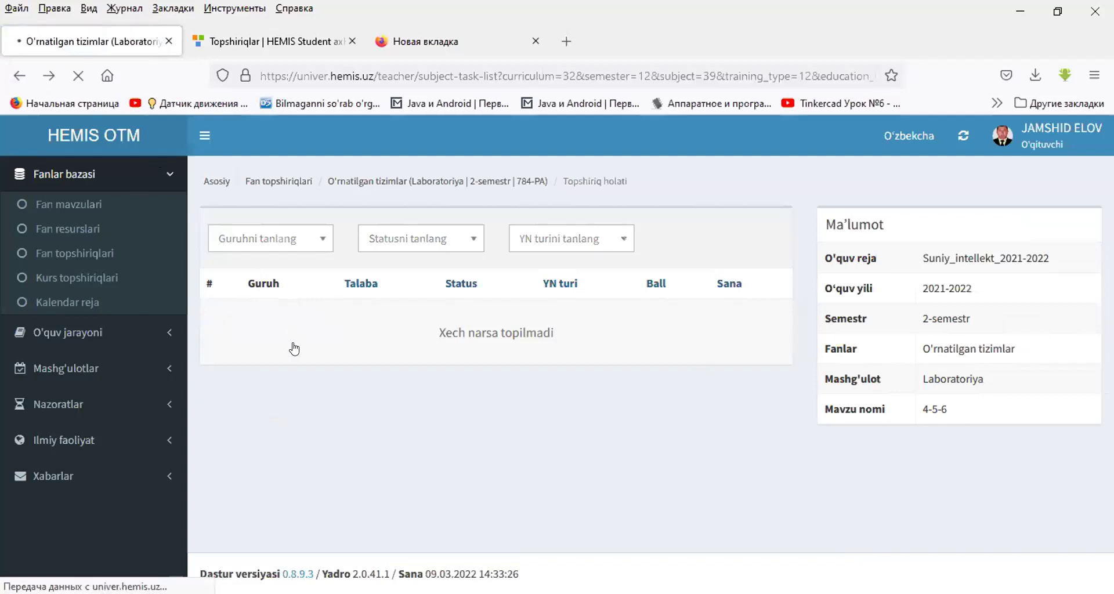
pyautogui.click(247, 363)
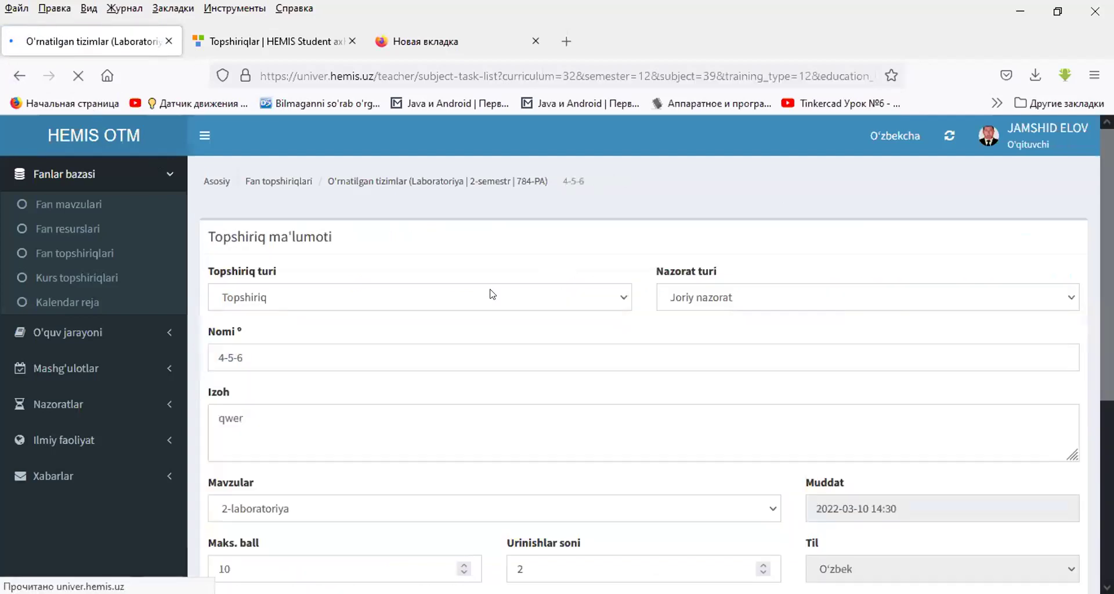
# - Send task 4-5-6 to both listed students of group 784-PA
pyautogui.scroll(-5, 724, 343)
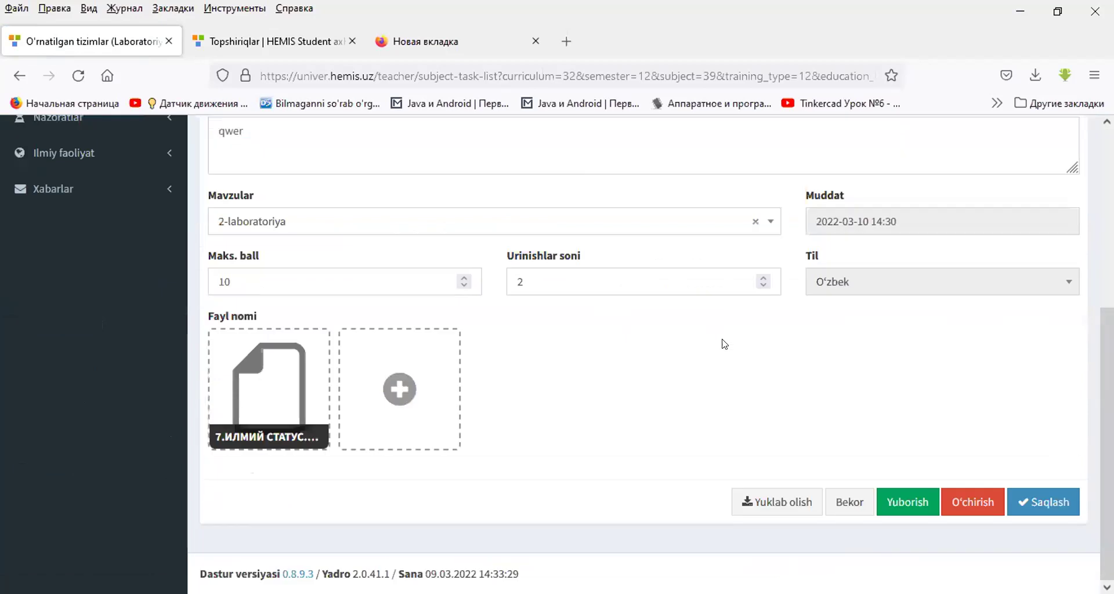
pyautogui.scroll(3, 928, 374)
pyautogui.scroll(-3, 928, 380)
pyautogui.scroll(1, 888, 348)
pyautogui.scroll(4, 880, 317)
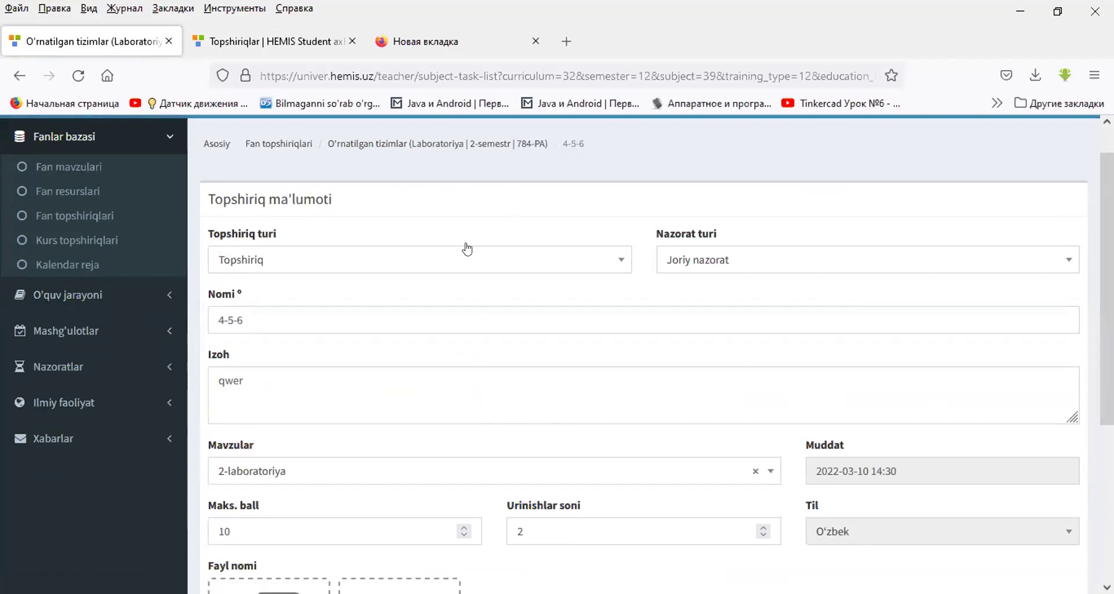
pyautogui.scroll(-4, 447, 235)
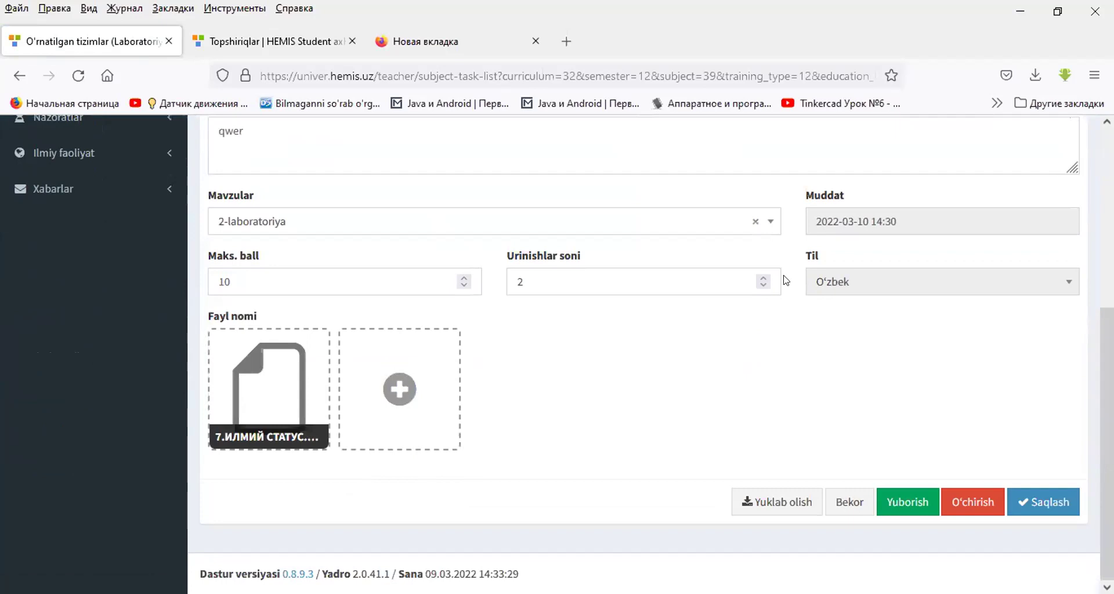
pyautogui.click(908, 504)
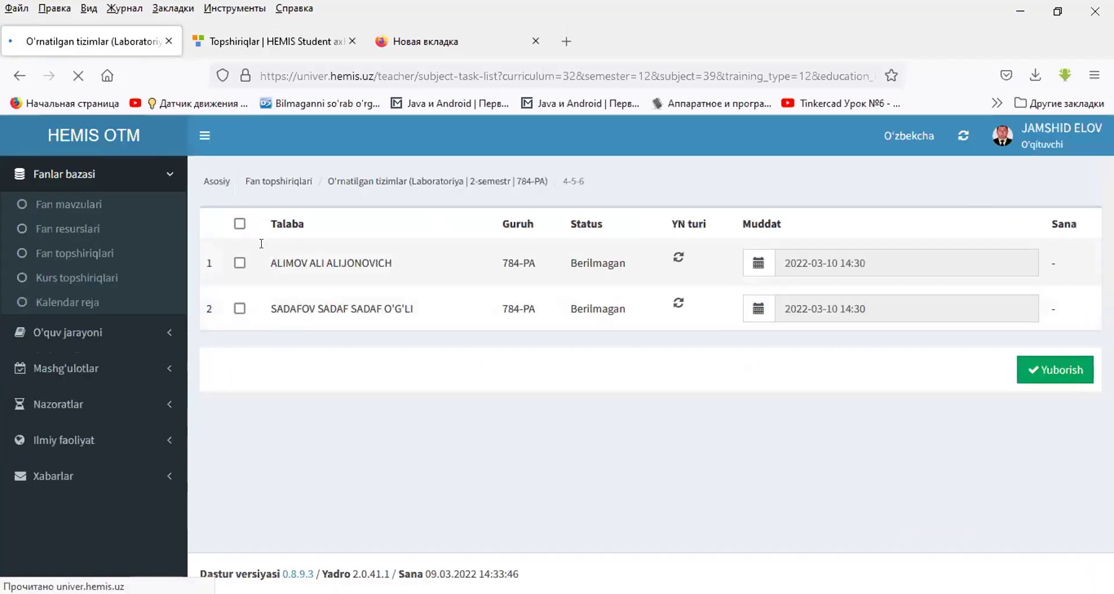
pyautogui.click(1052, 366)
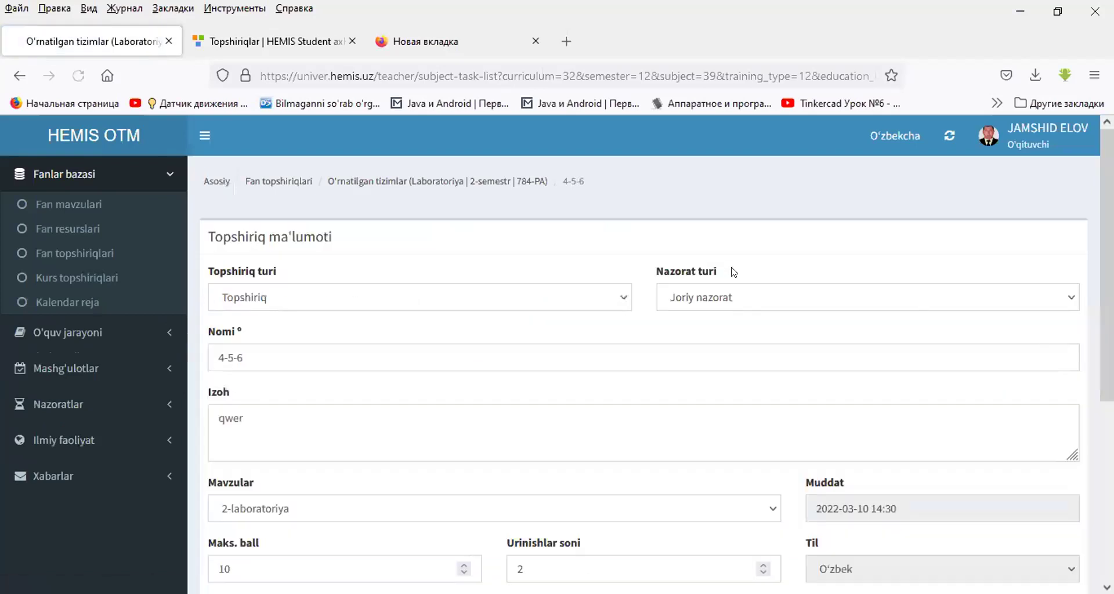
# - Reopen the 4-5-6 form through Fan topshiriqlari and the O'rnatilgan tizimlar Laboratoriya tasks
pyautogui.click(282, 185)
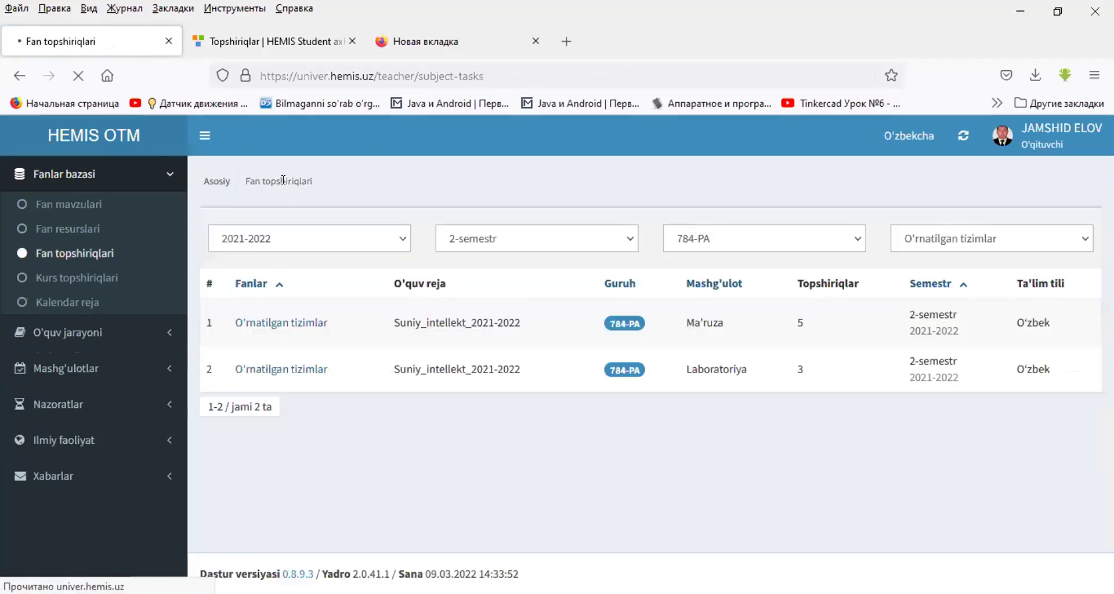
pyautogui.click(310, 370)
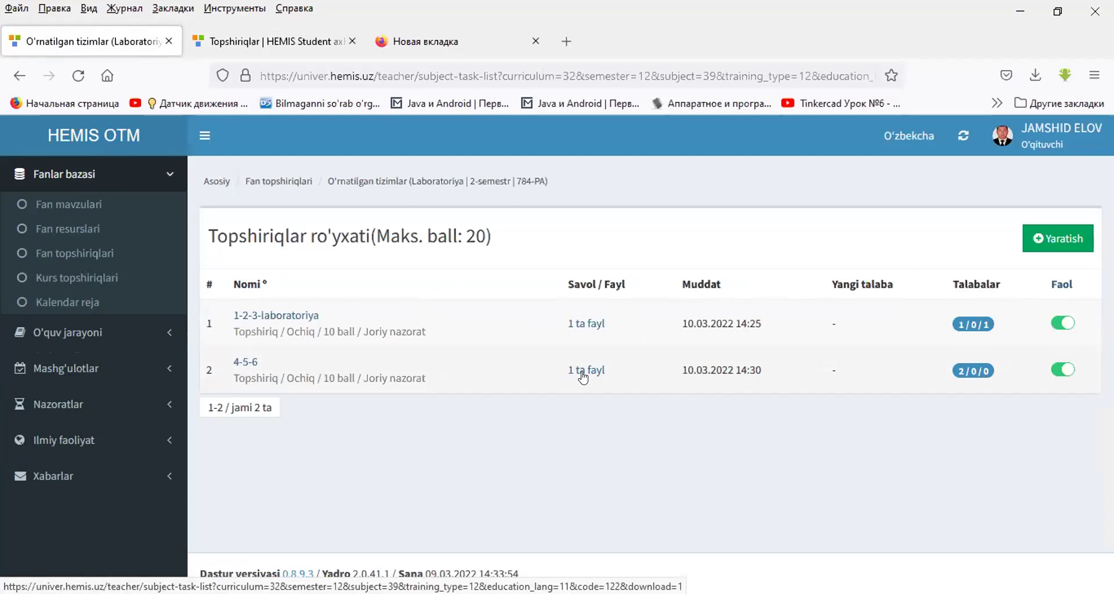
pyautogui.click(244, 364)
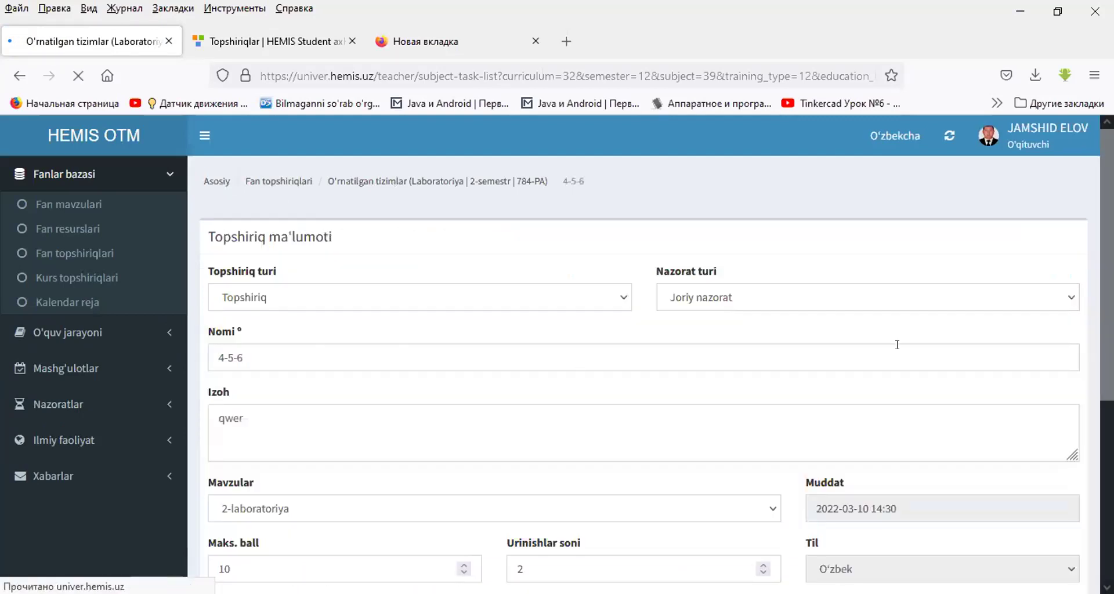
pyautogui.scroll(-5, 917, 482)
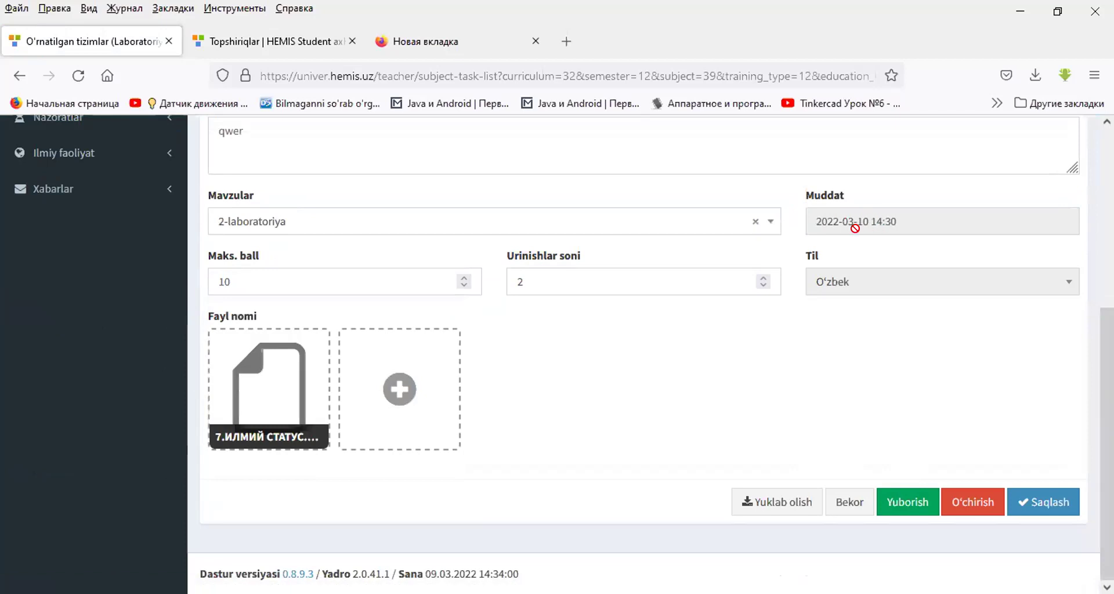
pyautogui.click(904, 504)
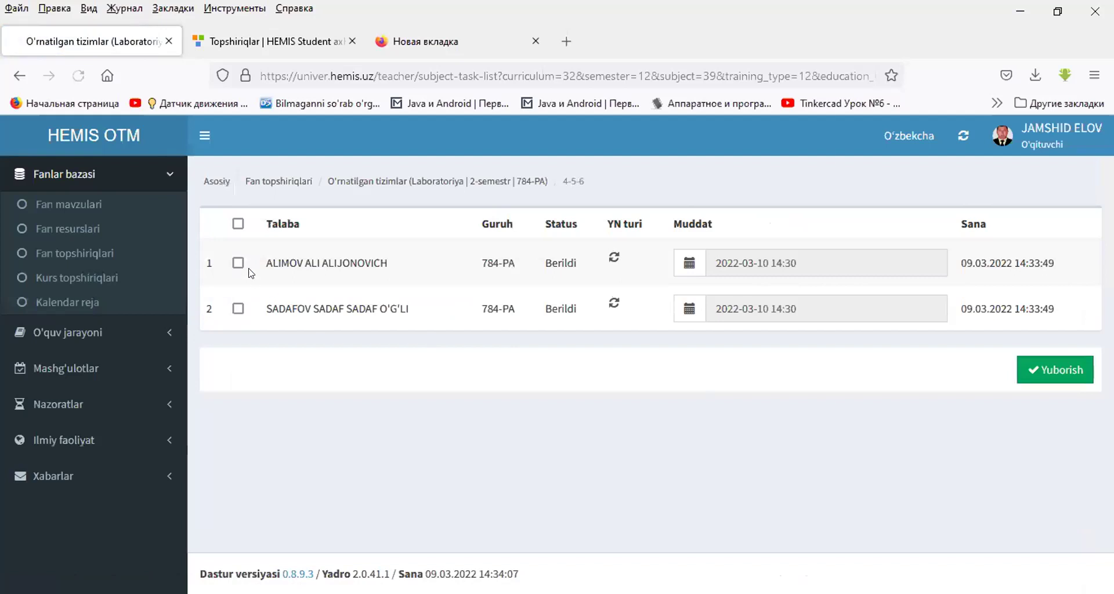
pyautogui.click(236, 262)
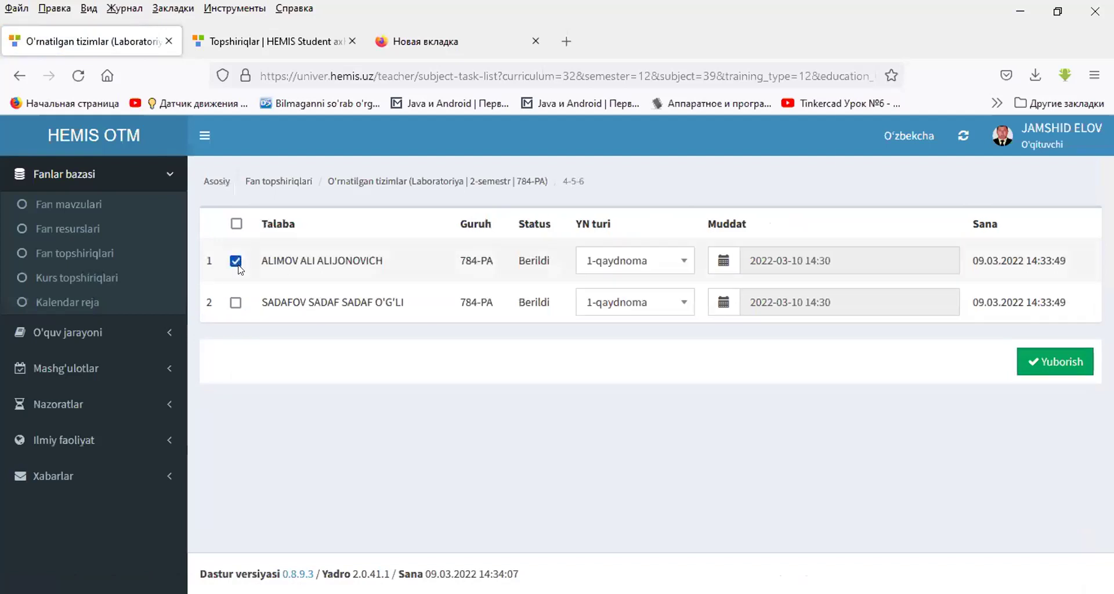
pyautogui.click(723, 264)
pyautogui.click(855, 374)
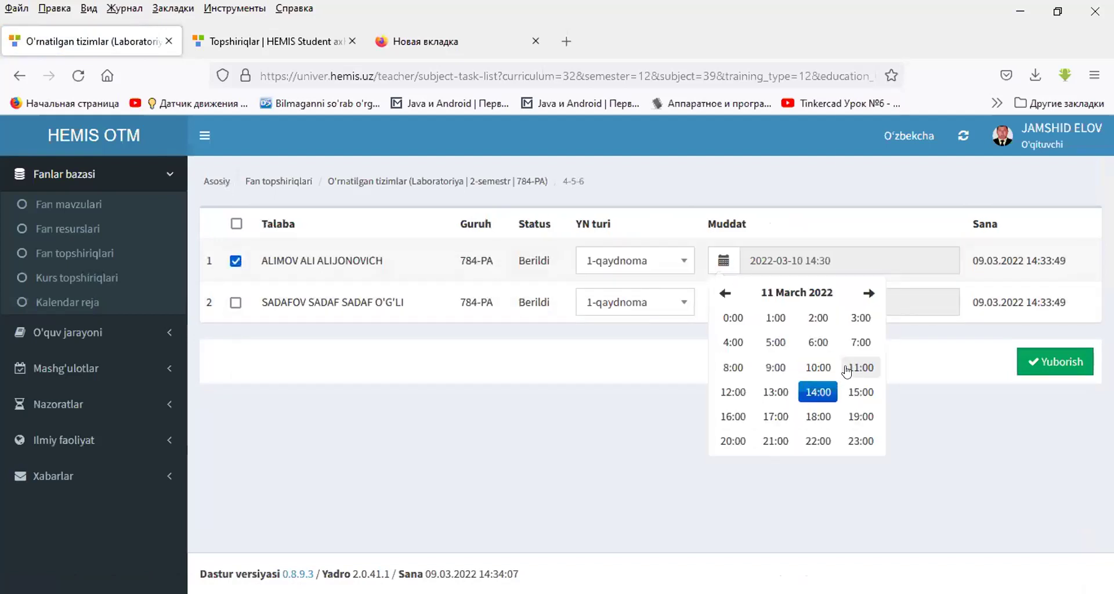
pyautogui.click(823, 387)
pyautogui.click(817, 341)
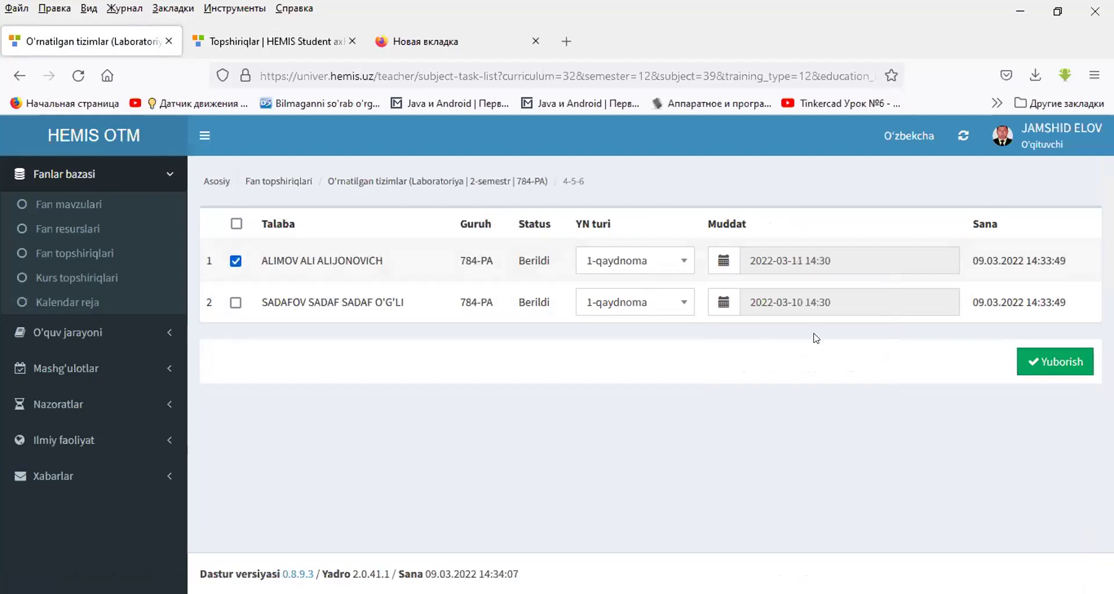
pyautogui.click(1050, 356)
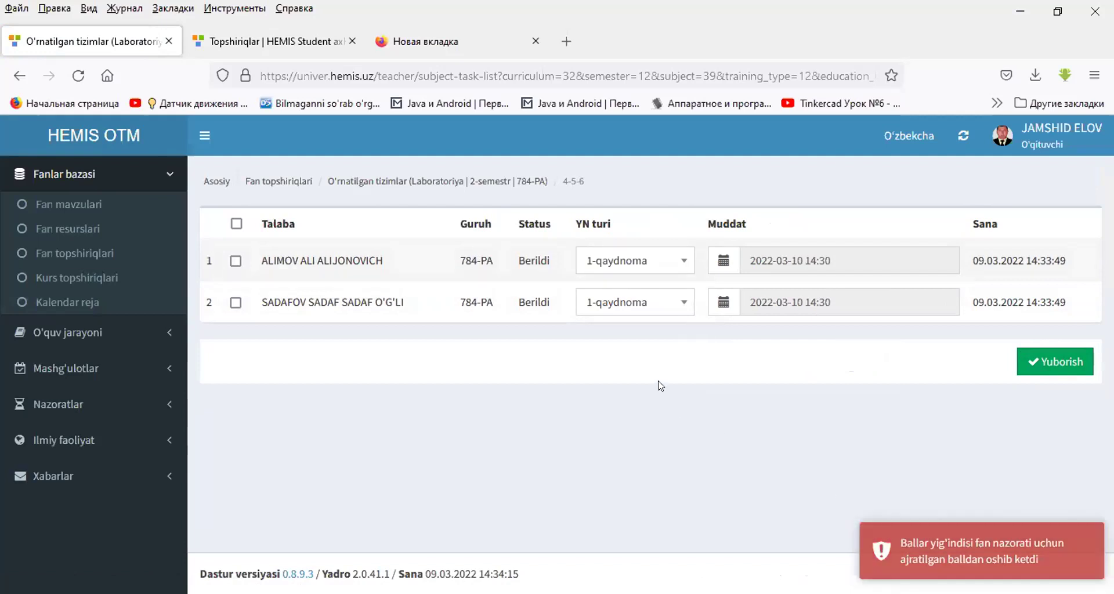
pyautogui.click(256, 181)
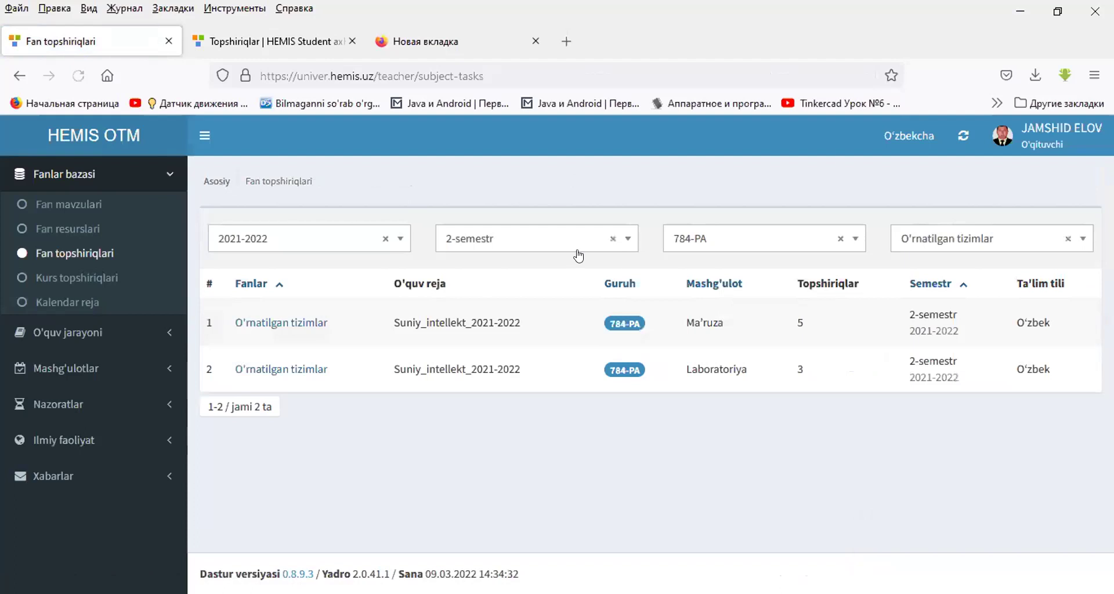
pyautogui.click(252, 372)
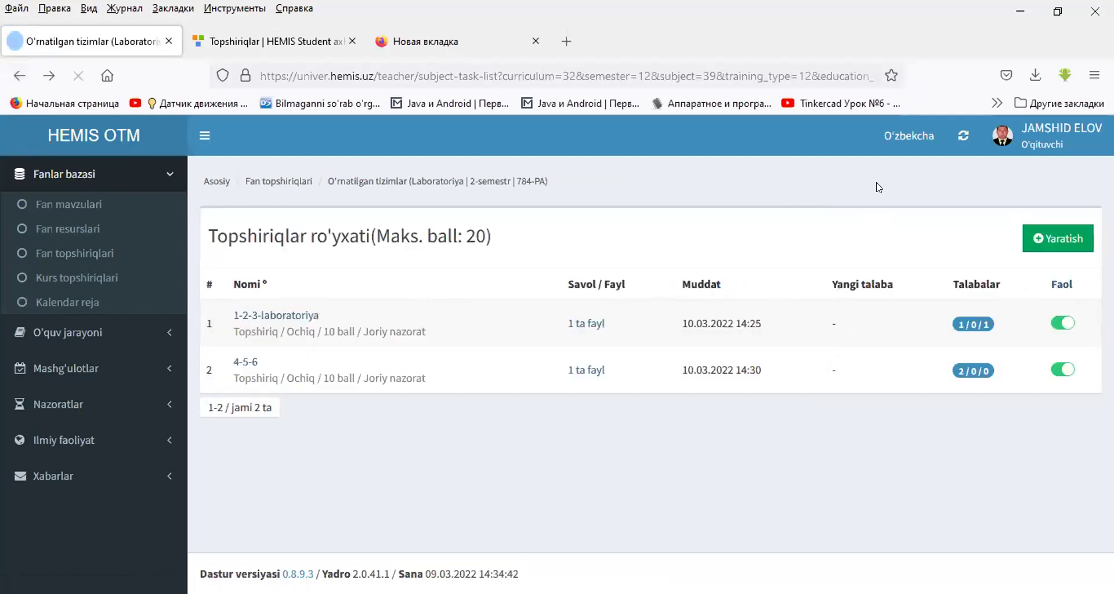
# - In HEMIS Student, reload the subject page and expand the Laboratoriya tasks
pyautogui.click(288, 36)
pyautogui.press('F5')
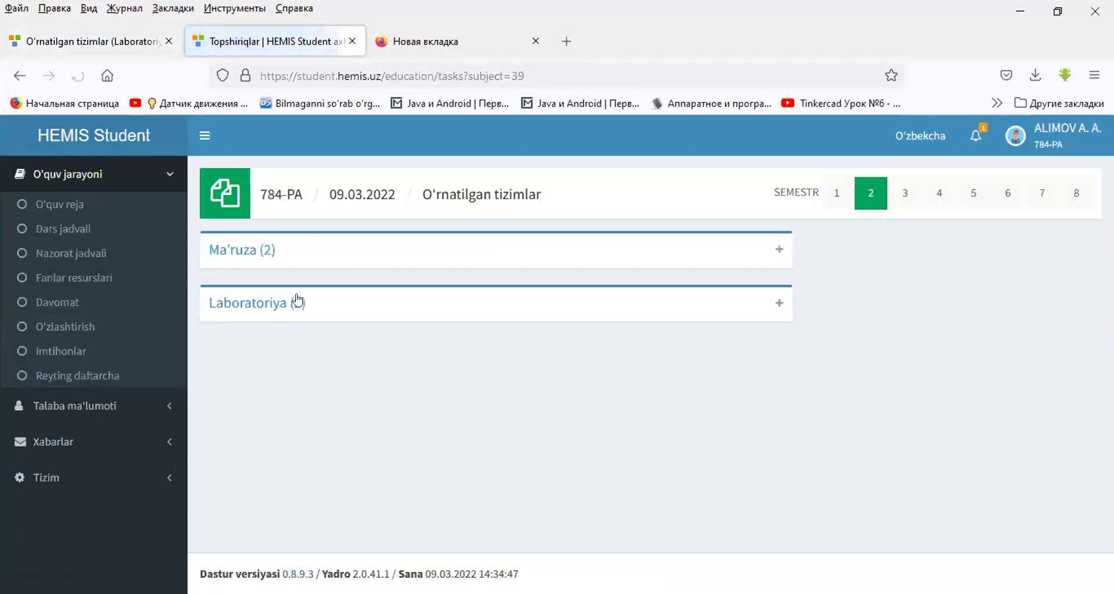
pyautogui.click(226, 302)
pyautogui.scroll(-4, 489, 354)
pyautogui.scroll(-3, 489, 349)
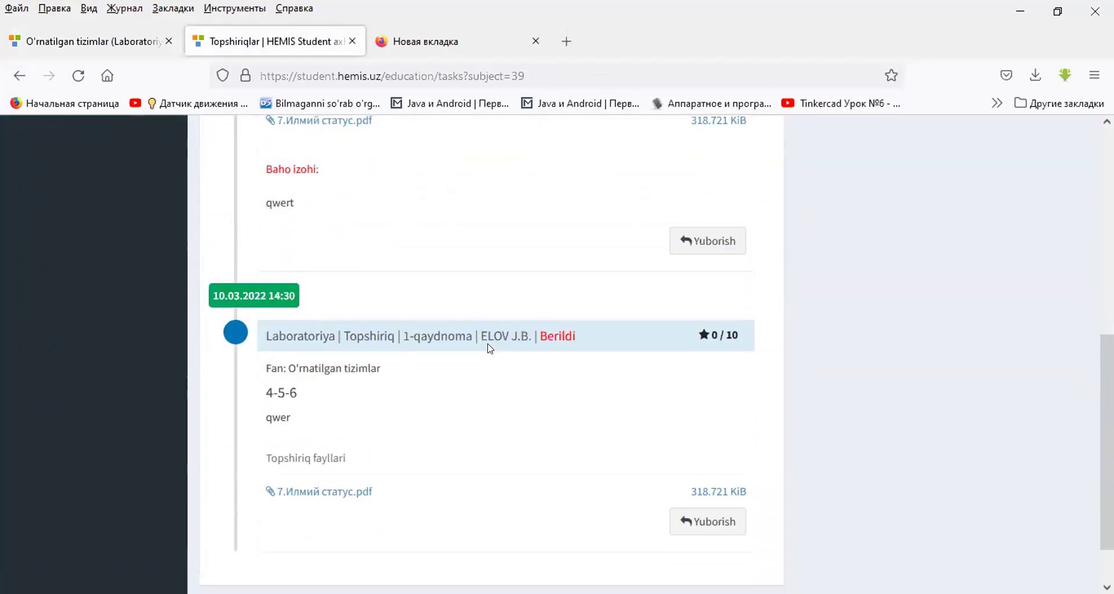
pyautogui.scroll(5, 488, 336)
pyautogui.scroll(-6, 580, 349)
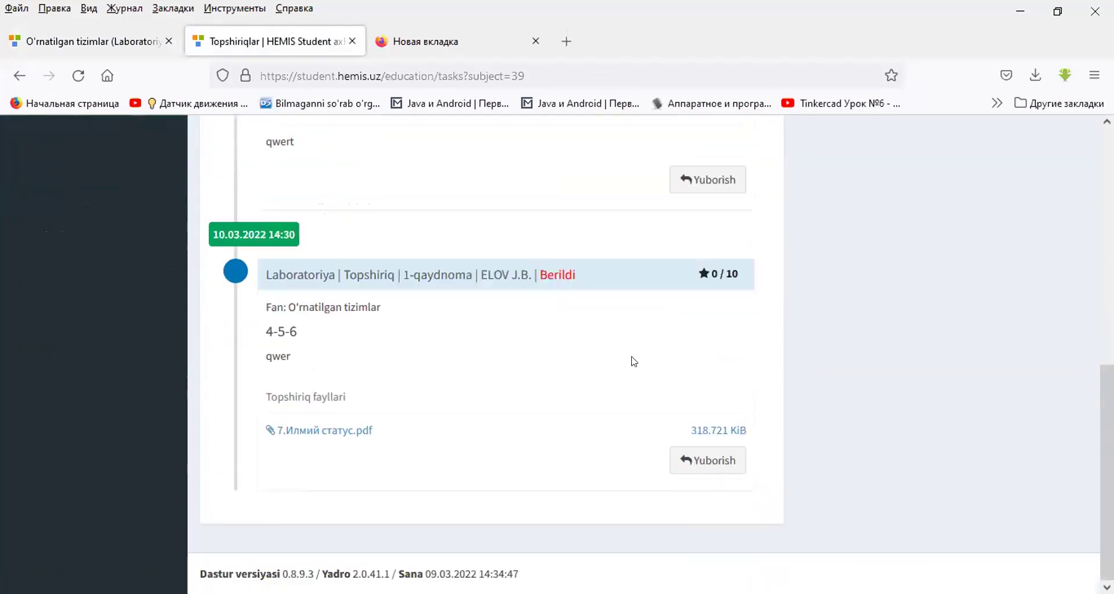
# - Answer 4-5-6 with comment 'erer' and the Пресс-конференцияга доклад (3) file attached
pyautogui.click(717, 462)
pyautogui.write('erer')
pyautogui.click(268, 490)
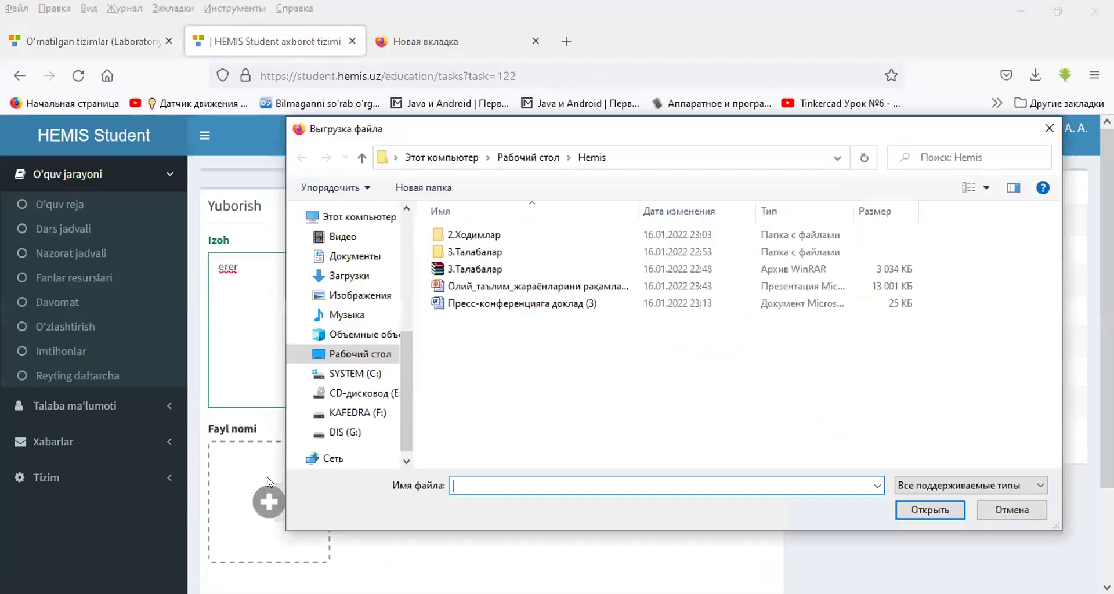
pyautogui.click(501, 301)
pyautogui.doubleClick(502, 300)
pyautogui.scroll(-2, 730, 464)
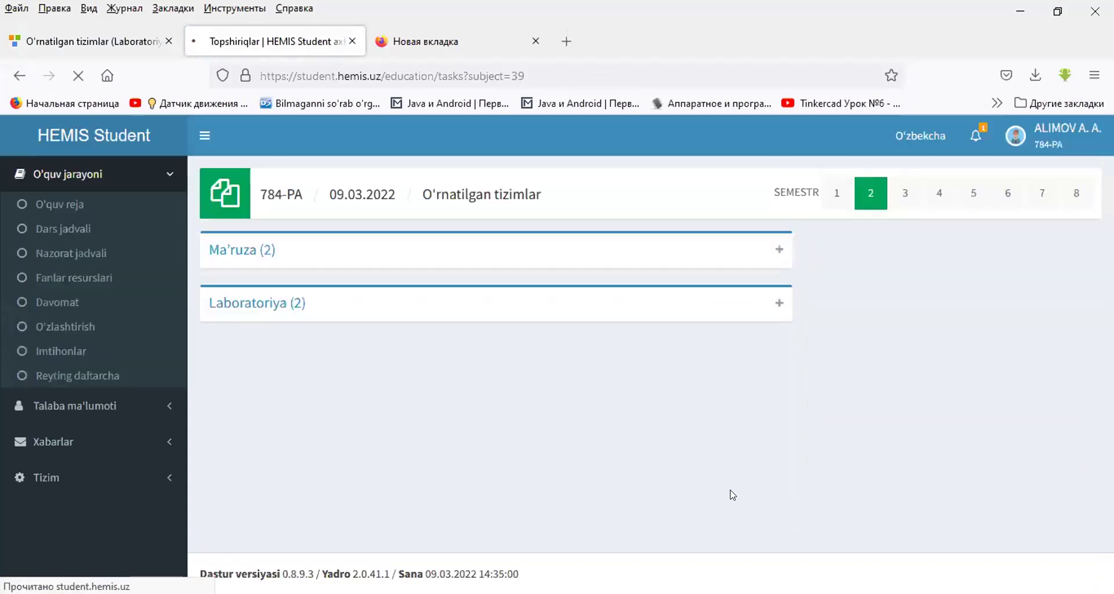
pyautogui.click(40, 38)
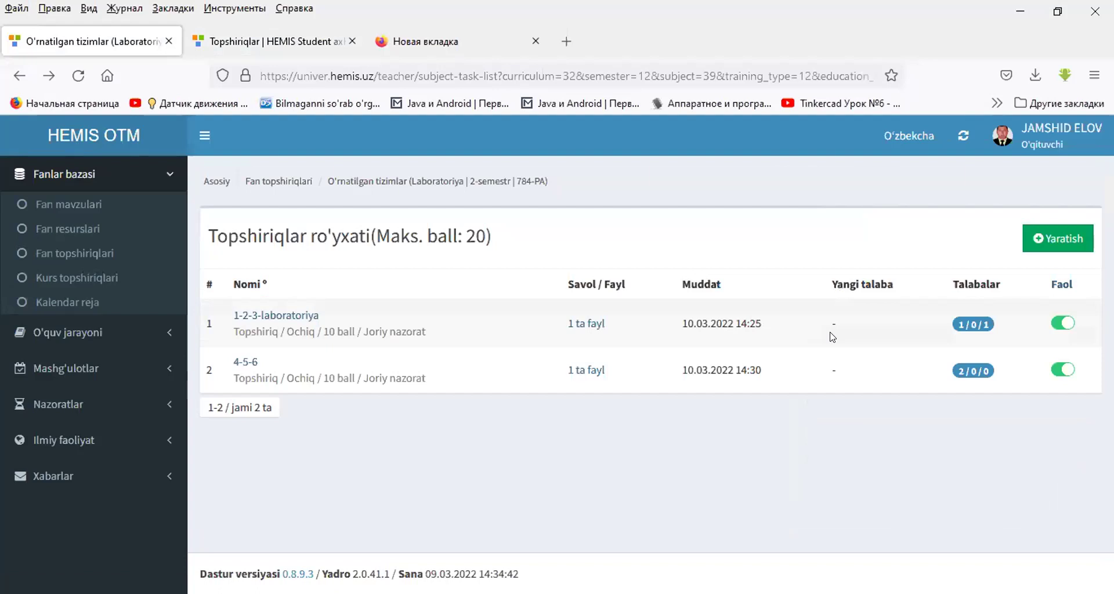
# - Grade the 'erer' answer to 4-5-6 with 9 points and comment 'qwert', then return to Fan topshiriqlari
pyautogui.click(969, 375)
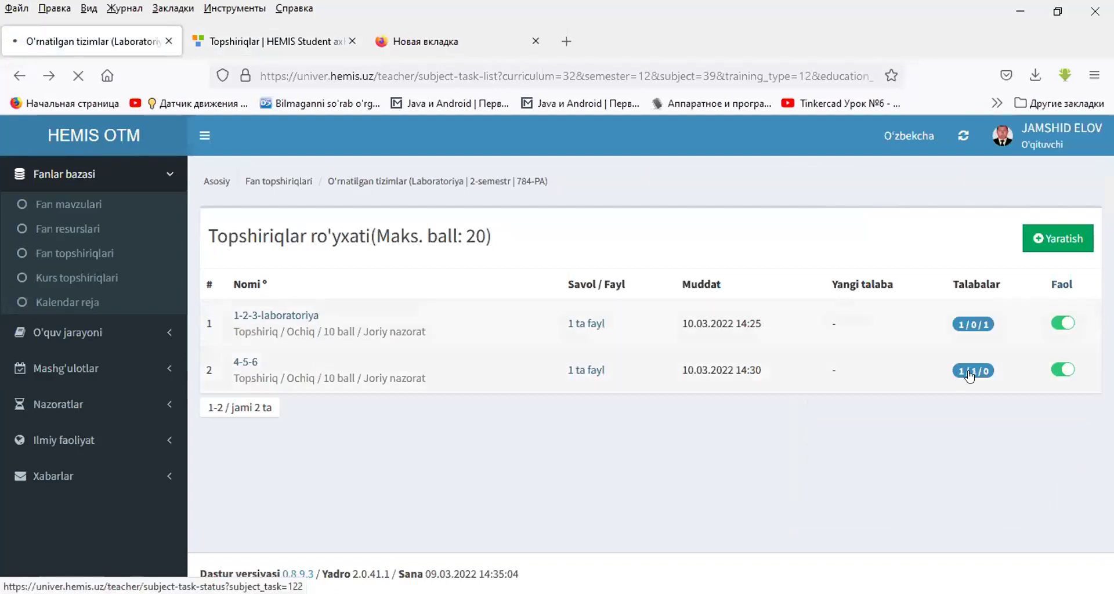
pyautogui.click(503, 316)
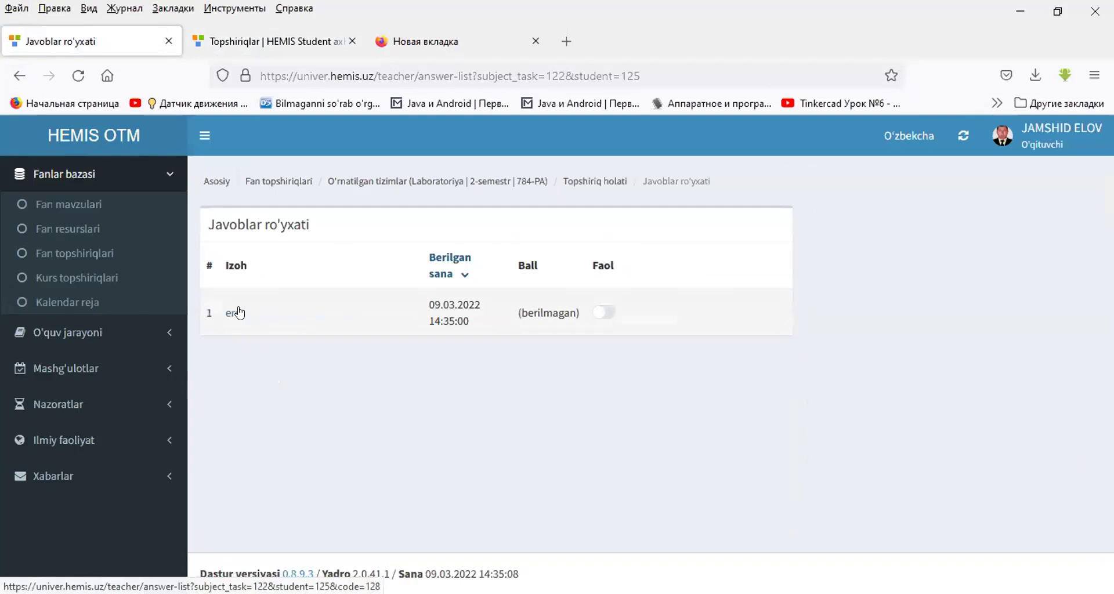
pyautogui.click(238, 313)
pyautogui.click(872, 363)
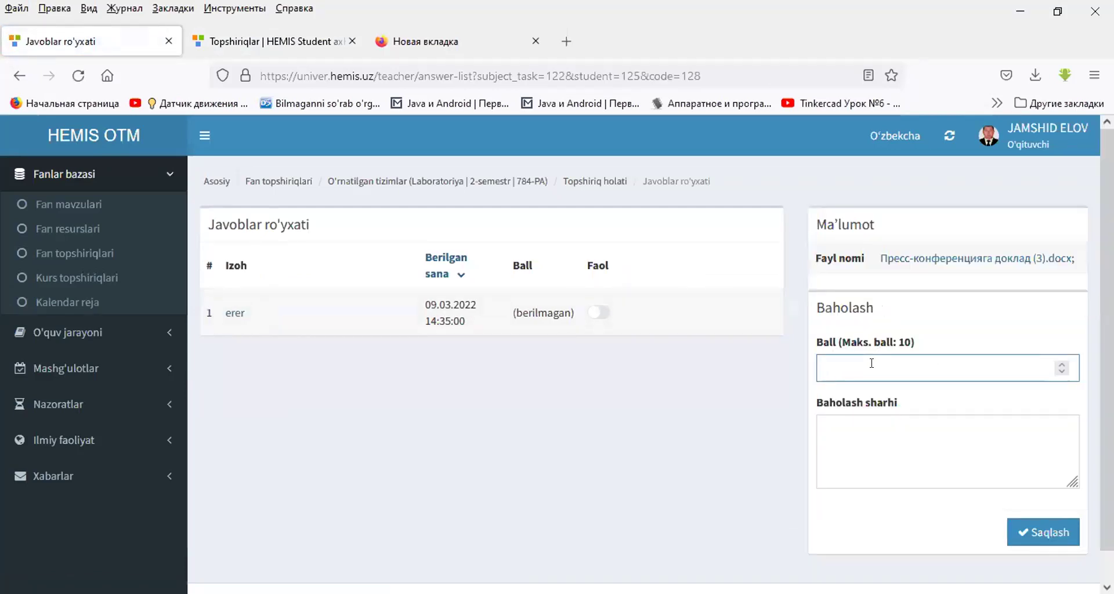
pyautogui.write('9')
pyautogui.click(869, 426)
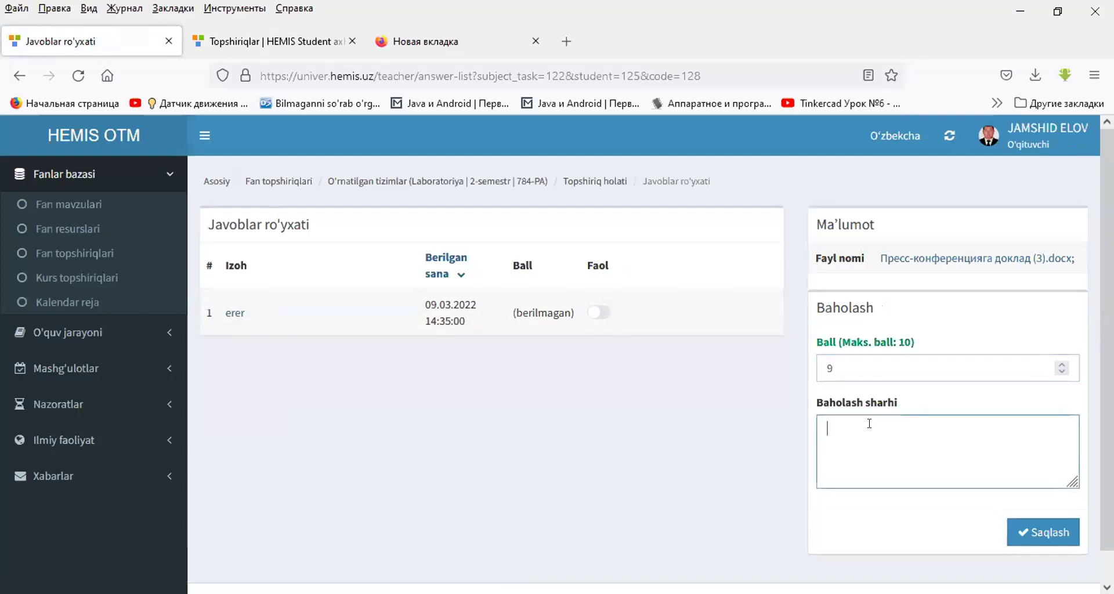
pyautogui.write('qwert')
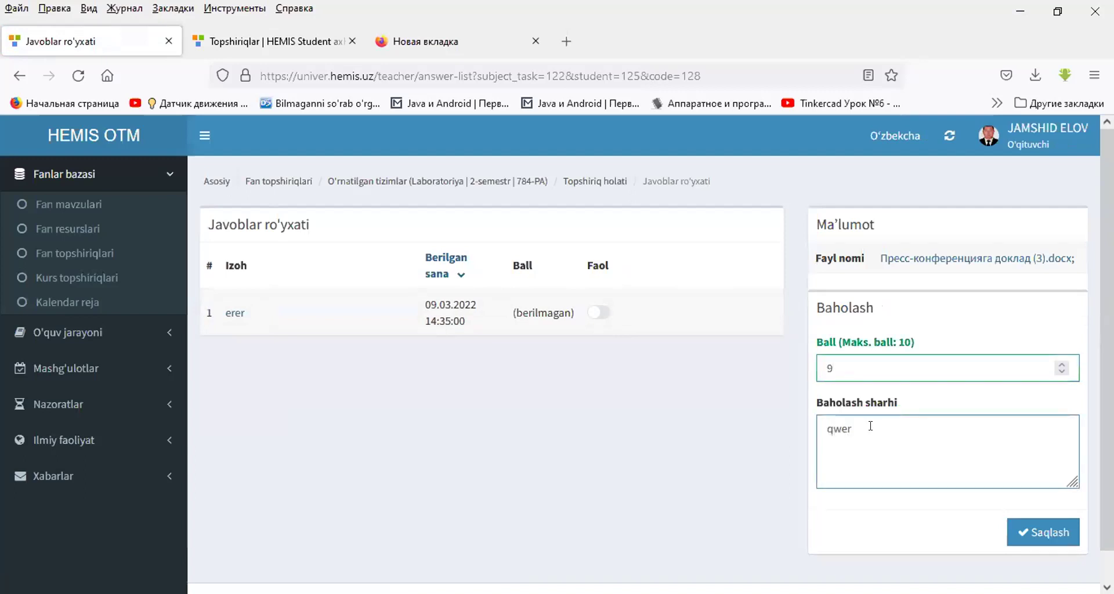
pyautogui.click(1039, 531)
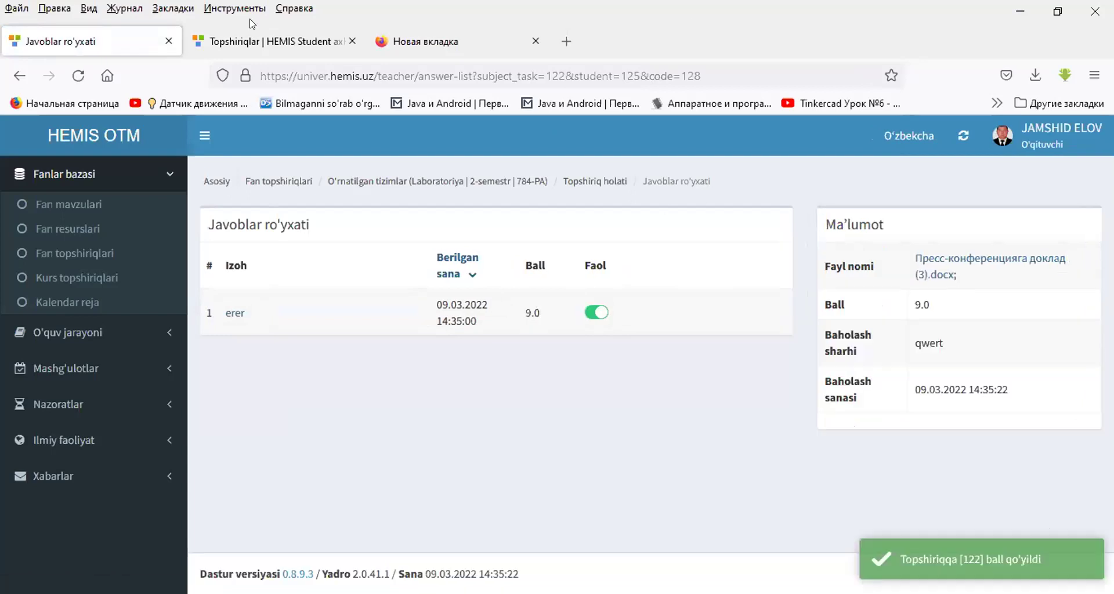
pyautogui.click(285, 185)
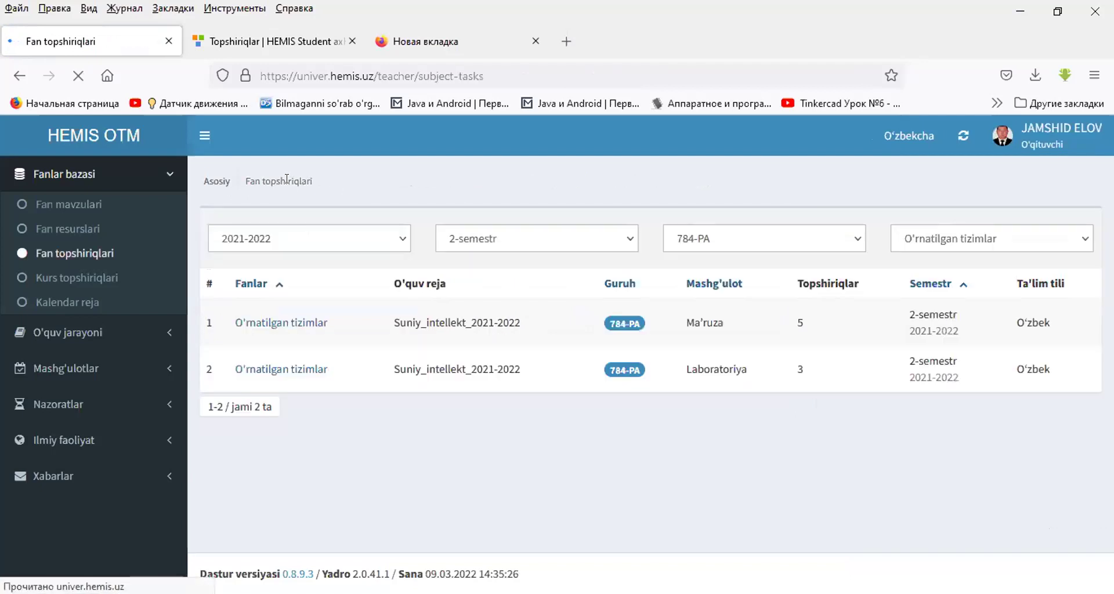
# - Send out the 1-2-3-laboratoriya task from the Laboratoriya list and return to Fan topshiriqlari
pyautogui.click(281, 370)
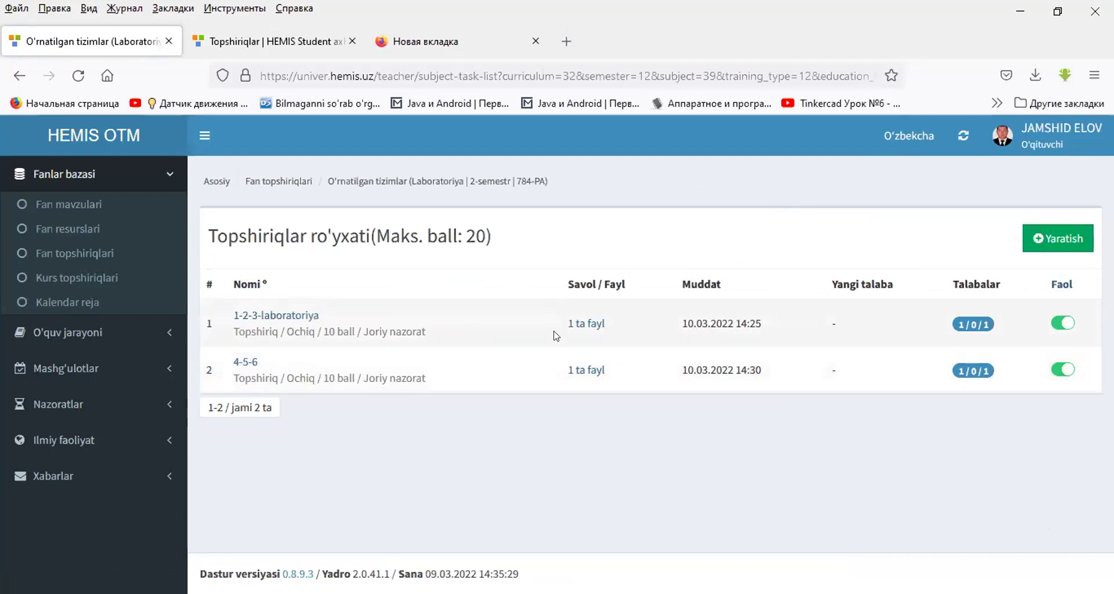
pyautogui.click(243, 316)
pyautogui.scroll(-5, 825, 454)
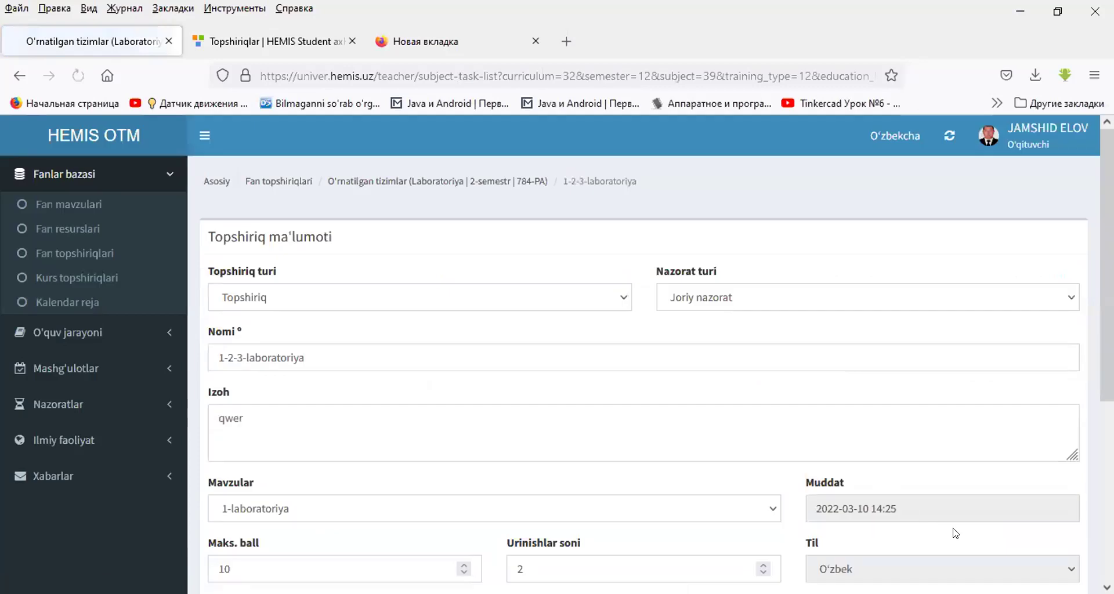
pyautogui.scroll(-6, 953, 528)
pyautogui.click(923, 508)
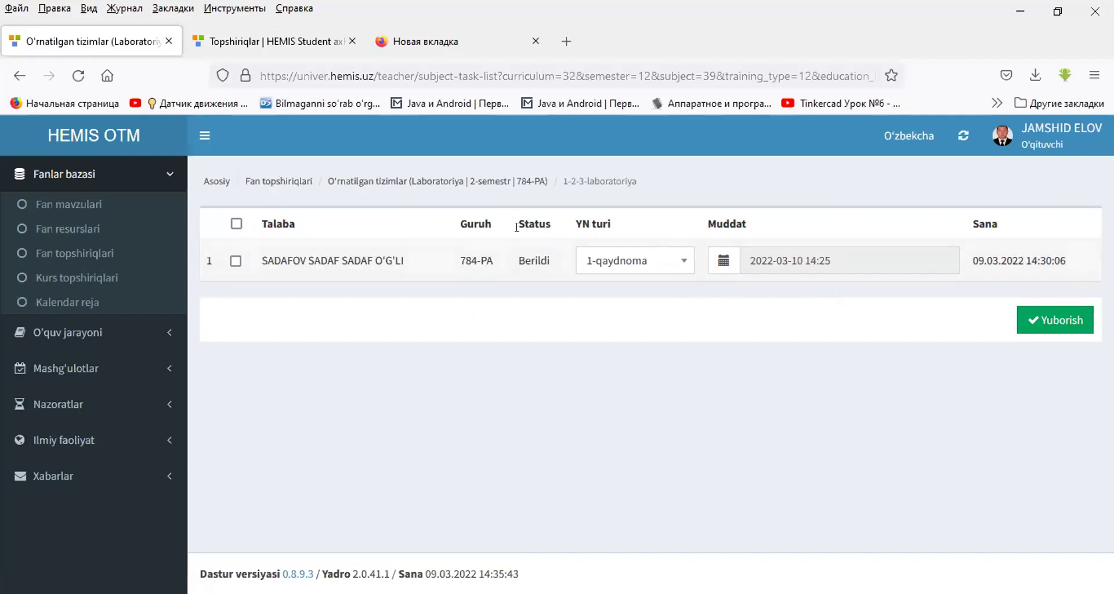
pyautogui.click(248, 182)
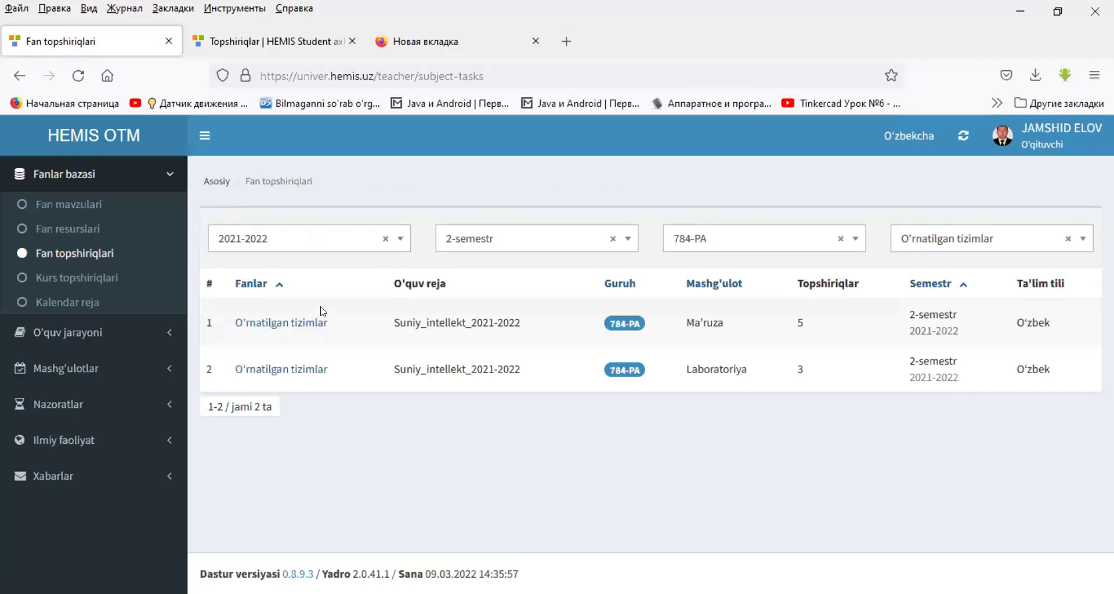
# - Open the lecture and lab task lists in new tabs, then close the extra tabs
pyautogui.middleClick(306, 324)
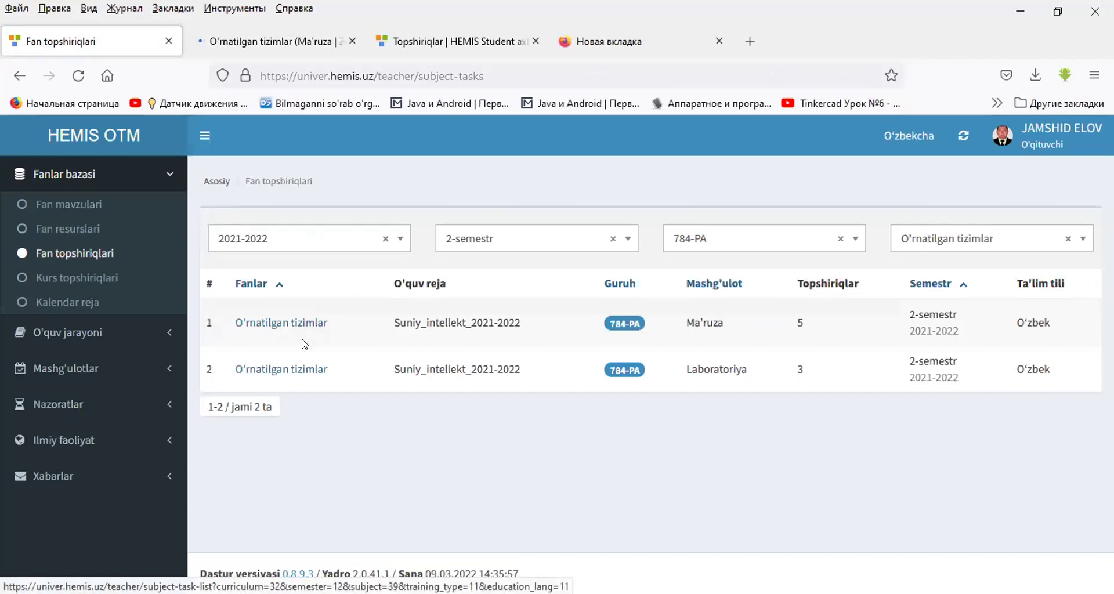
pyautogui.middleClick(293, 372)
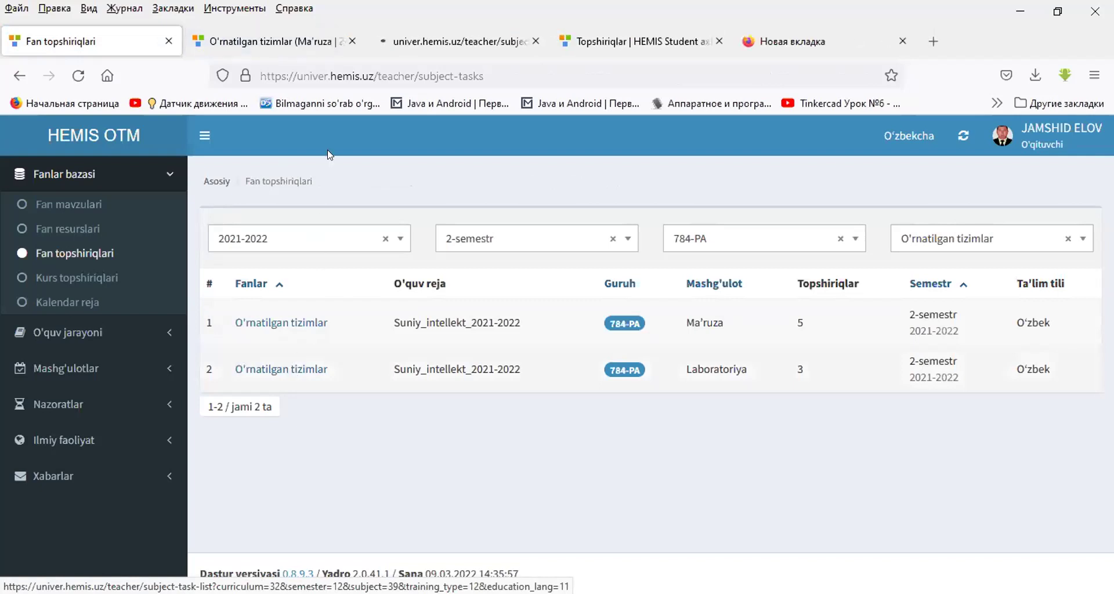
pyautogui.middleClick(345, 41)
pyautogui.middleClick(345, 41)
pyautogui.middleClick(345, 41)
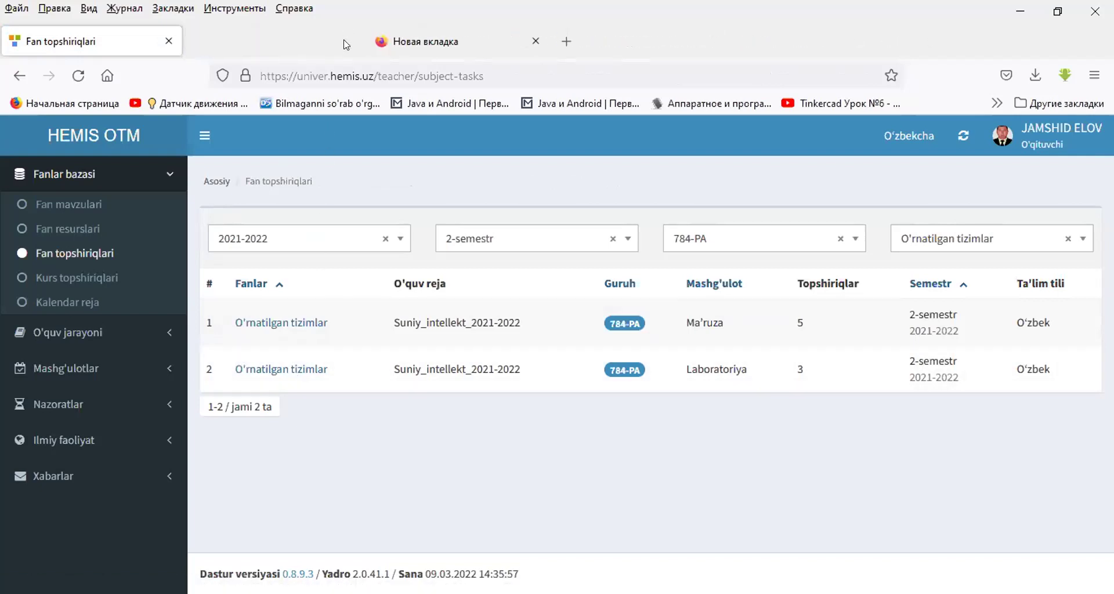
# - Review the lecture, lab, then lecture task lists, returning to Fan topshiriqlari each time
pyautogui.click(287, 323)
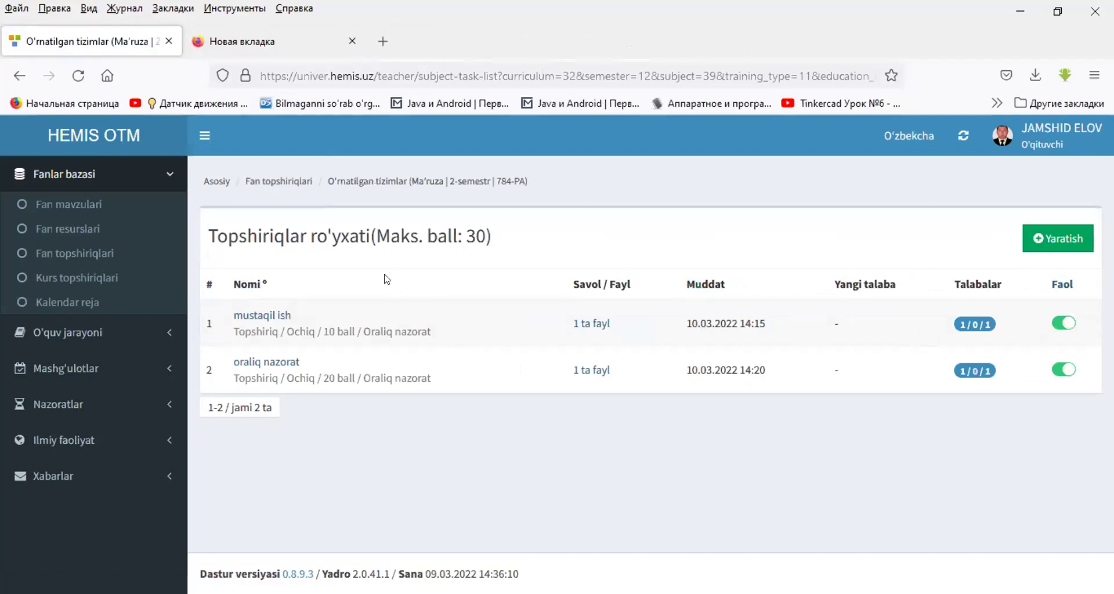
pyautogui.click(32, 73)
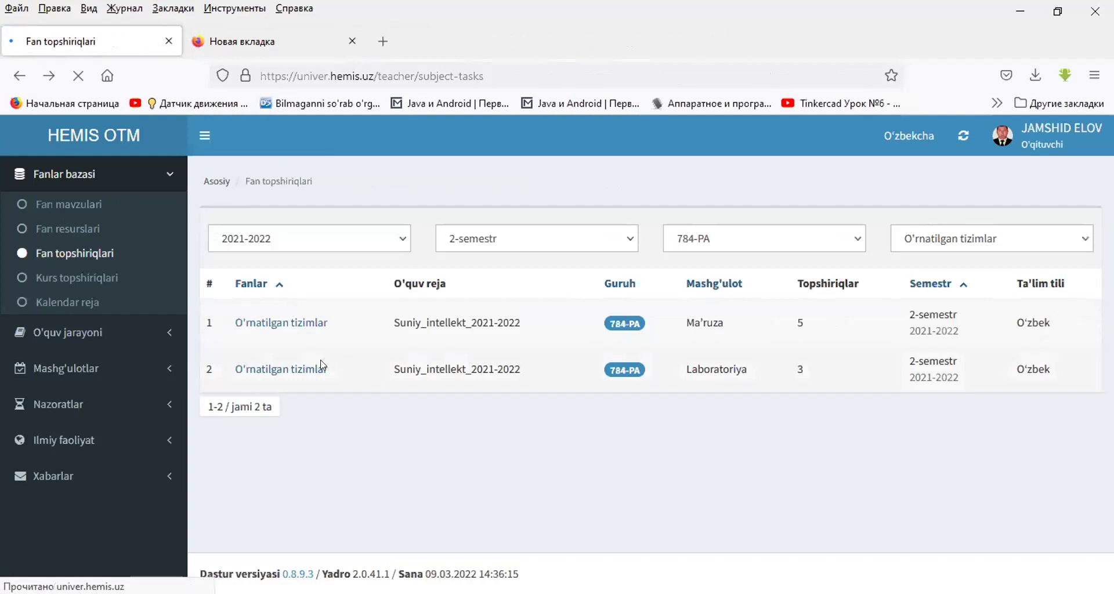
pyautogui.click(281, 376)
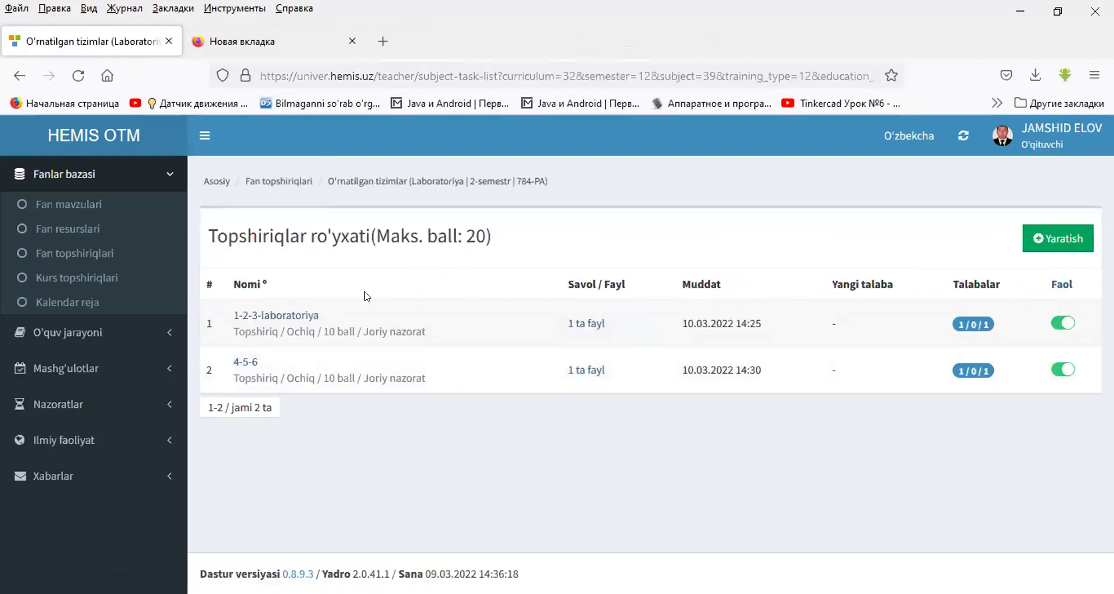
pyautogui.click(20, 76)
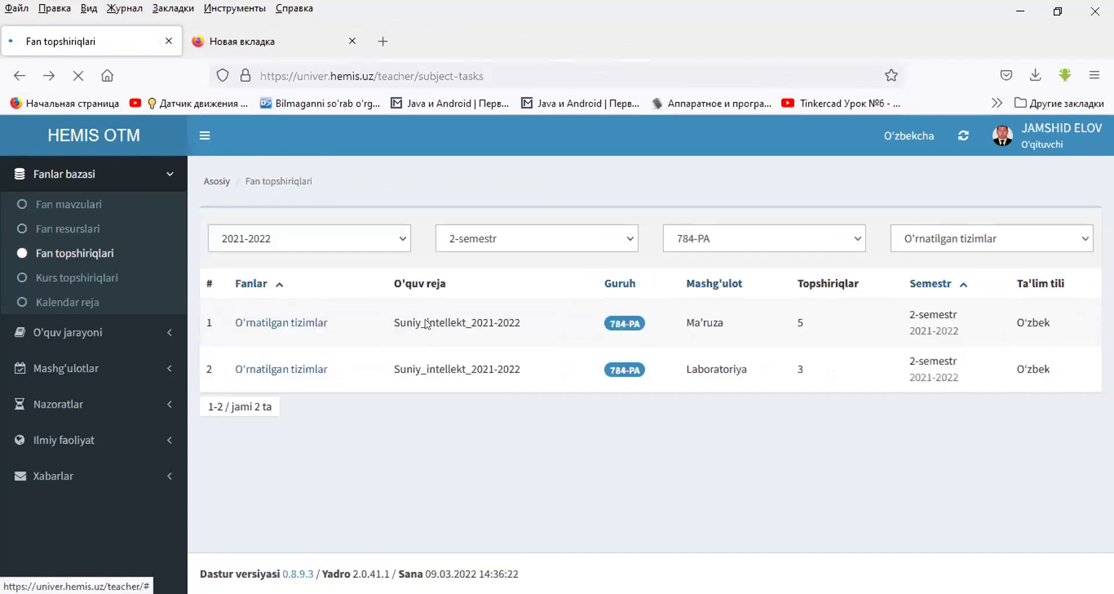
pyautogui.click(279, 324)
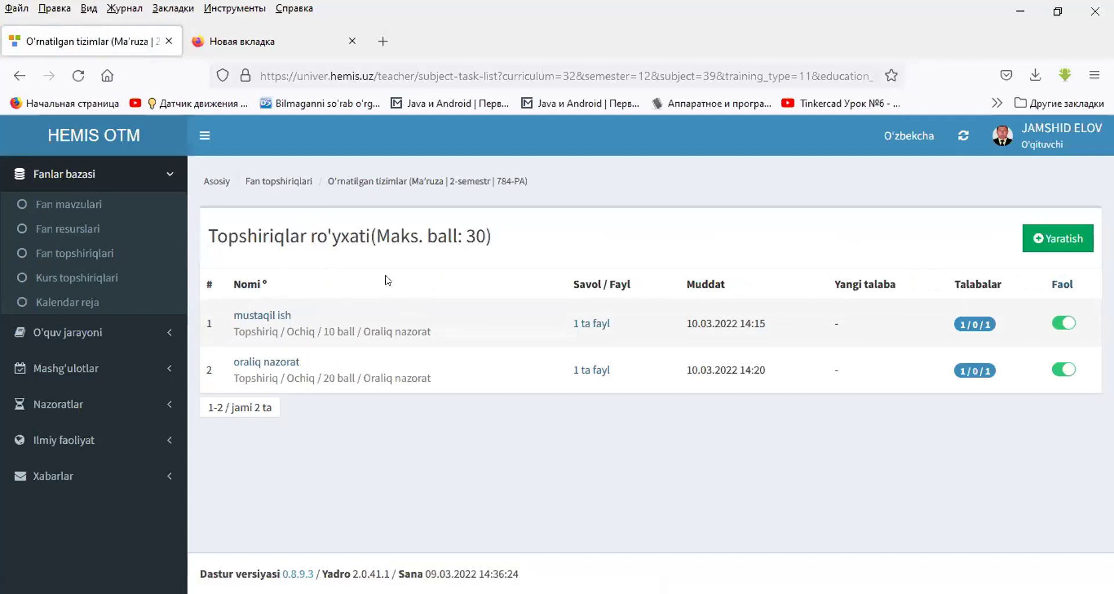
pyautogui.click(19, 76)
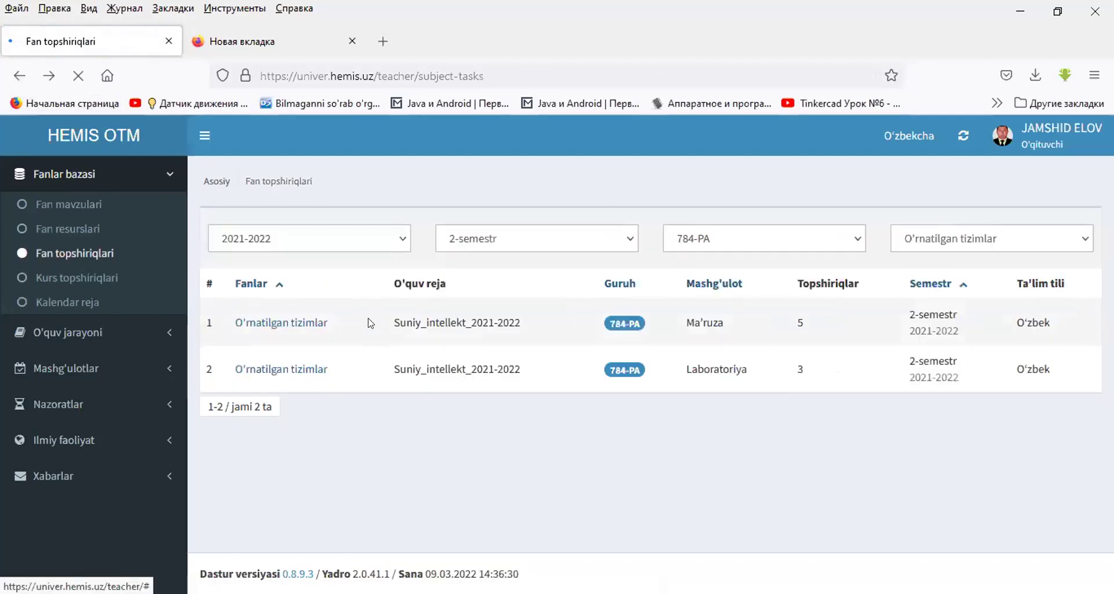
# - Select the Suniy_intellekt_2021-2022 curriculum name in row 2, then open its Laboratoriya task list
pyautogui.tripleClick(427, 370)
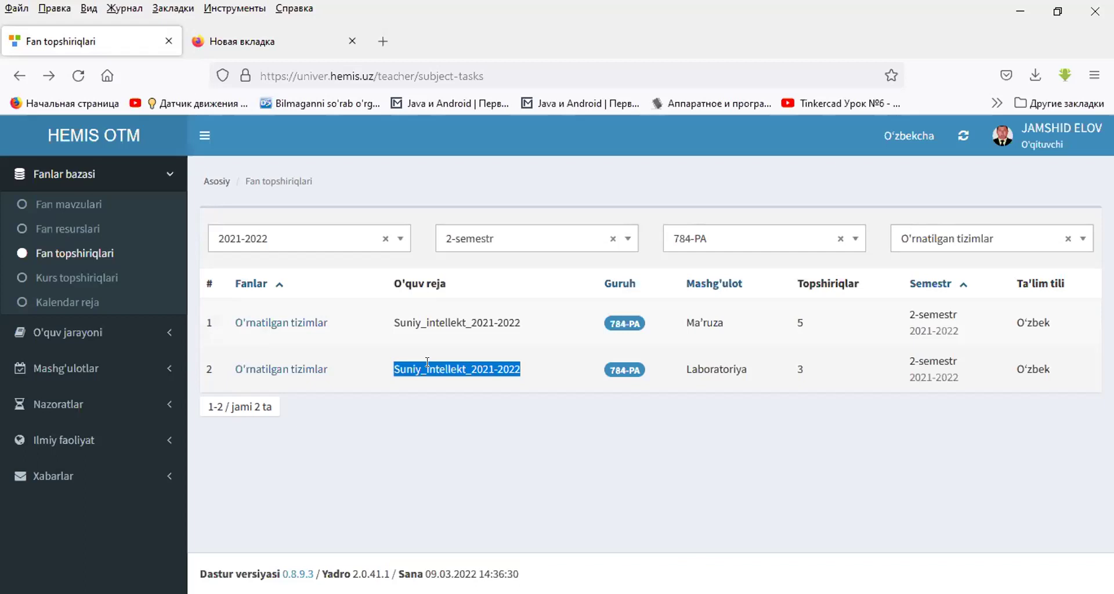
pyautogui.tripleClick(415, 370)
pyautogui.click(276, 369)
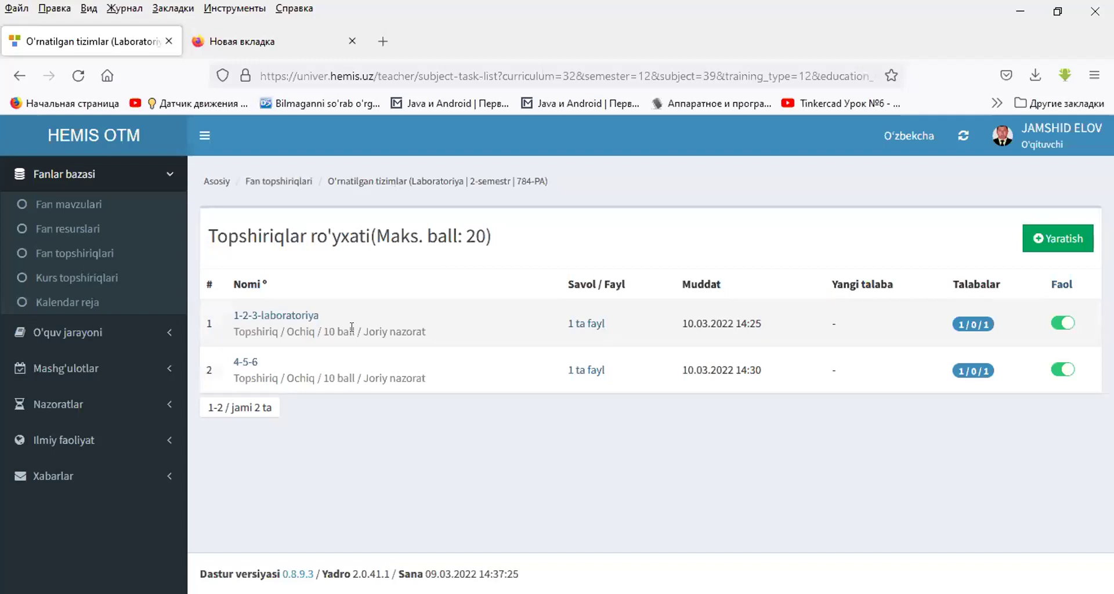
# - Review the 1-2-3-laboratoriya form, revisit the lab list, then move to Kurs topshiriqlari
pyautogui.click(292, 316)
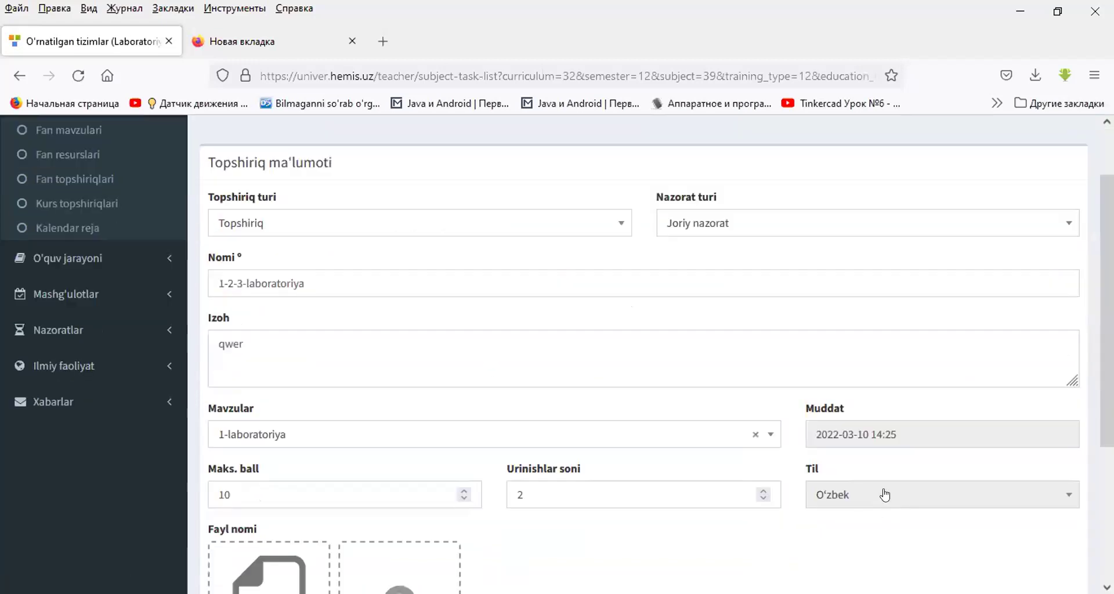
pyautogui.scroll(-5, 848, 495)
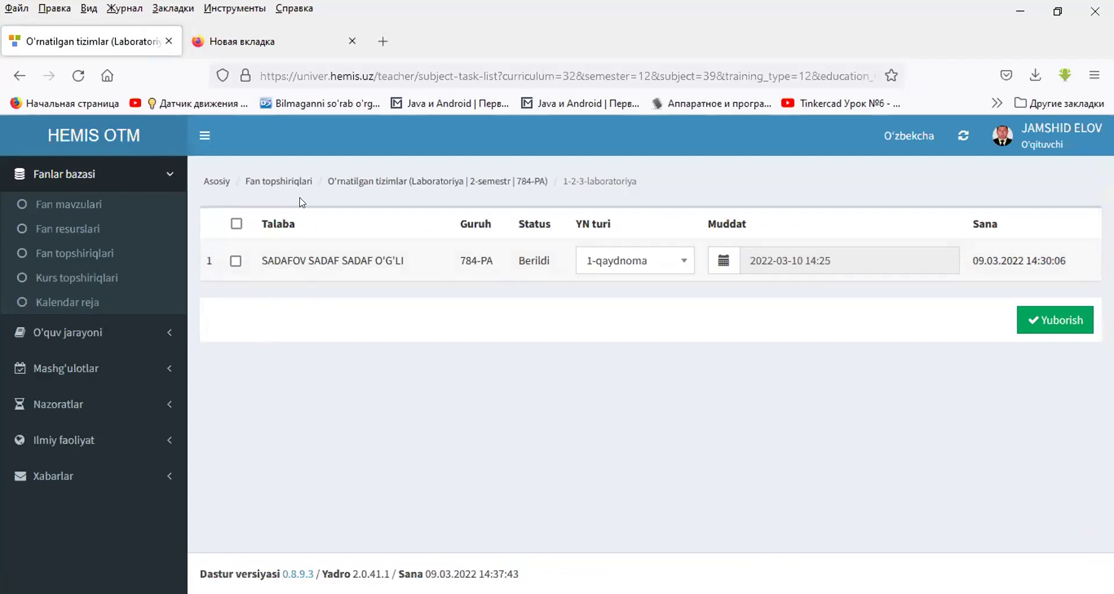
pyautogui.click(282, 184)
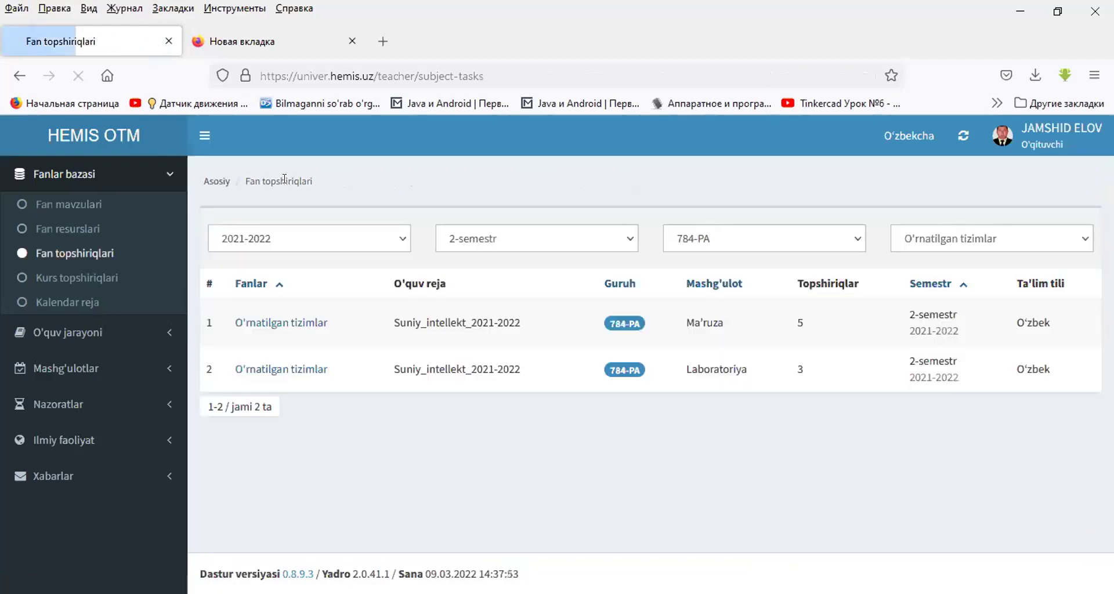
pyautogui.click(287, 370)
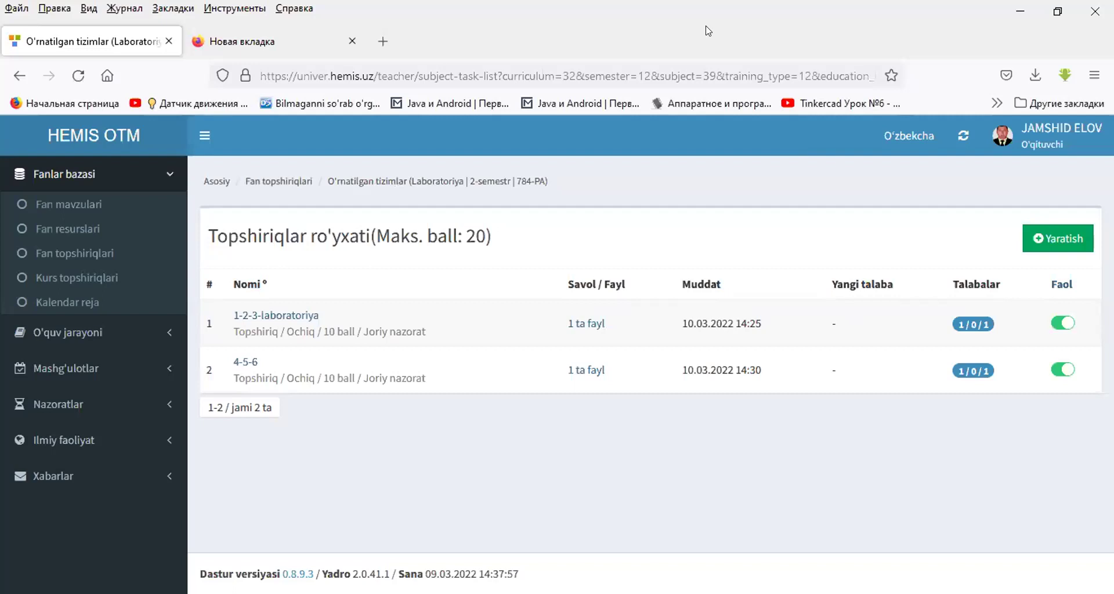
pyautogui.click(71, 254)
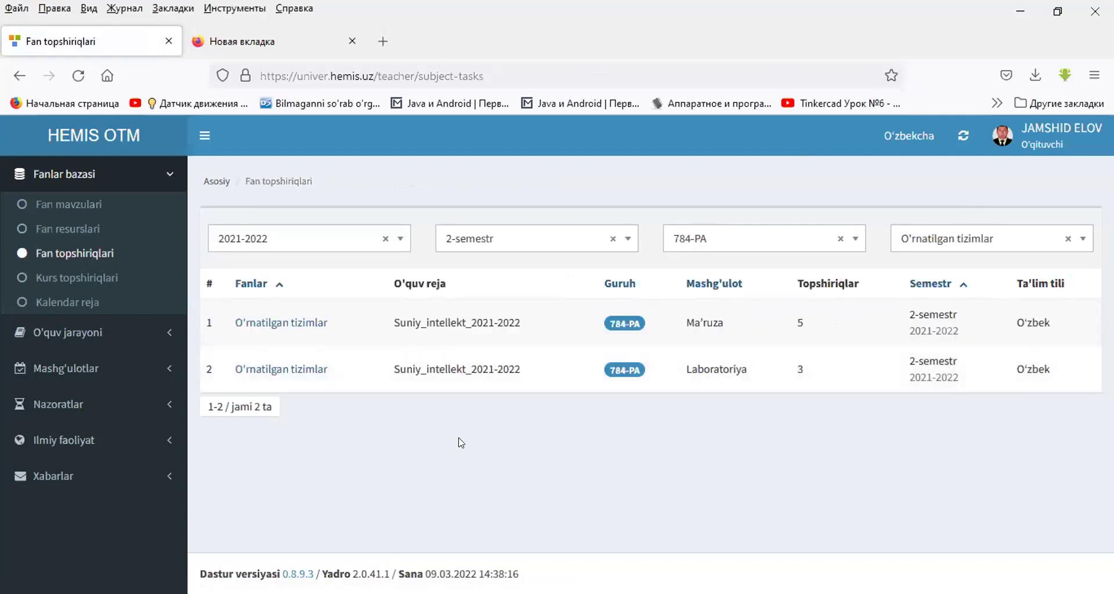
pyautogui.click(96, 278)
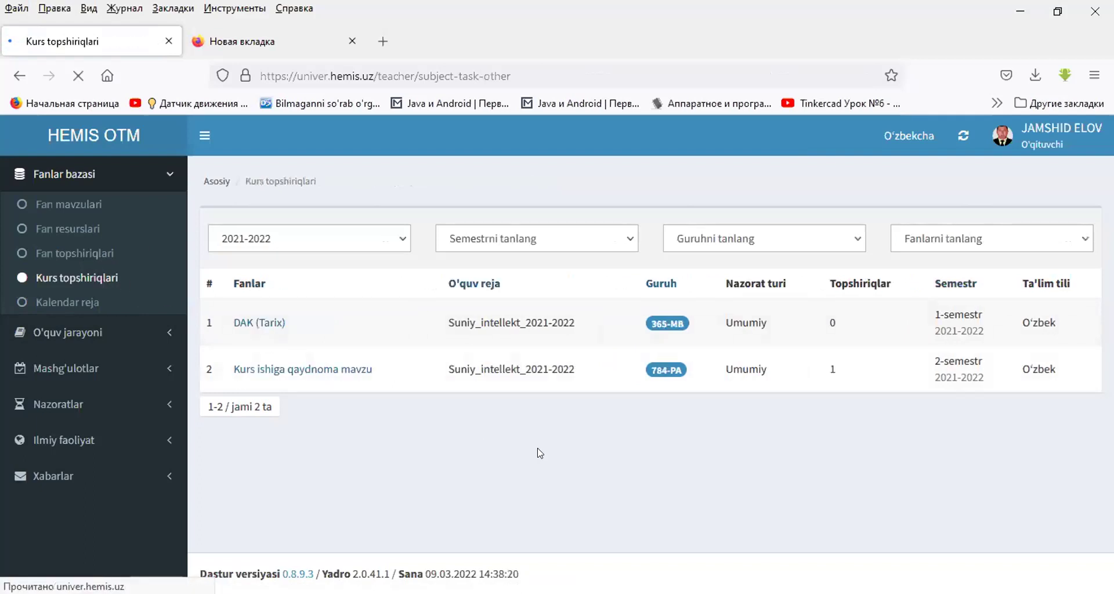
# - Reload Kurs topshiriqlari and open the Kurs ishiga qaydnoma mavzu list with its 100-point task
pyautogui.click(90, 281)
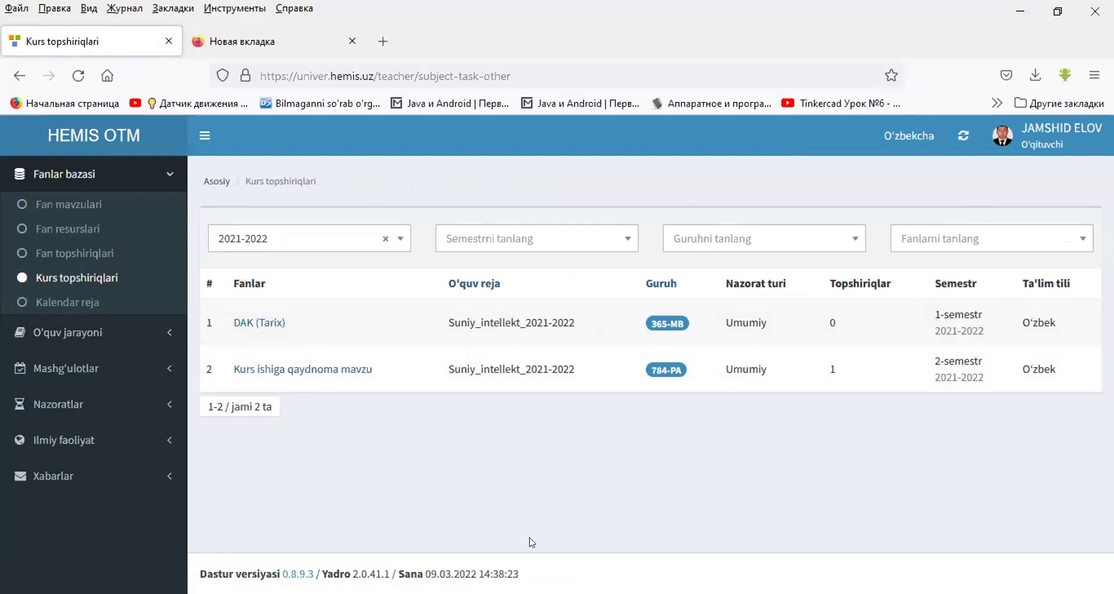
pyautogui.tripleClick(481, 366)
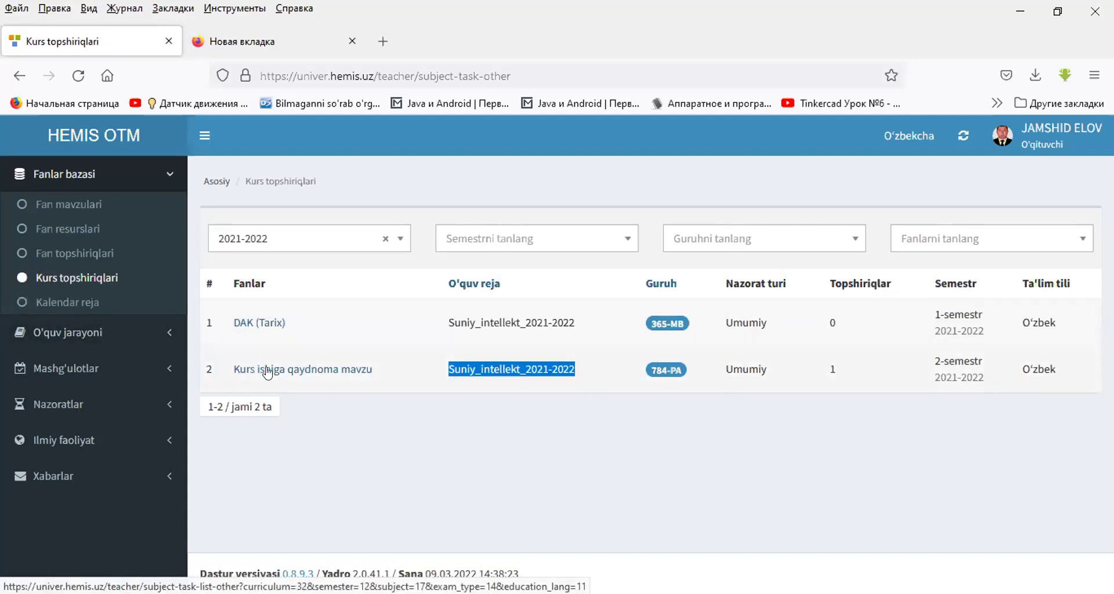
pyautogui.click(485, 362)
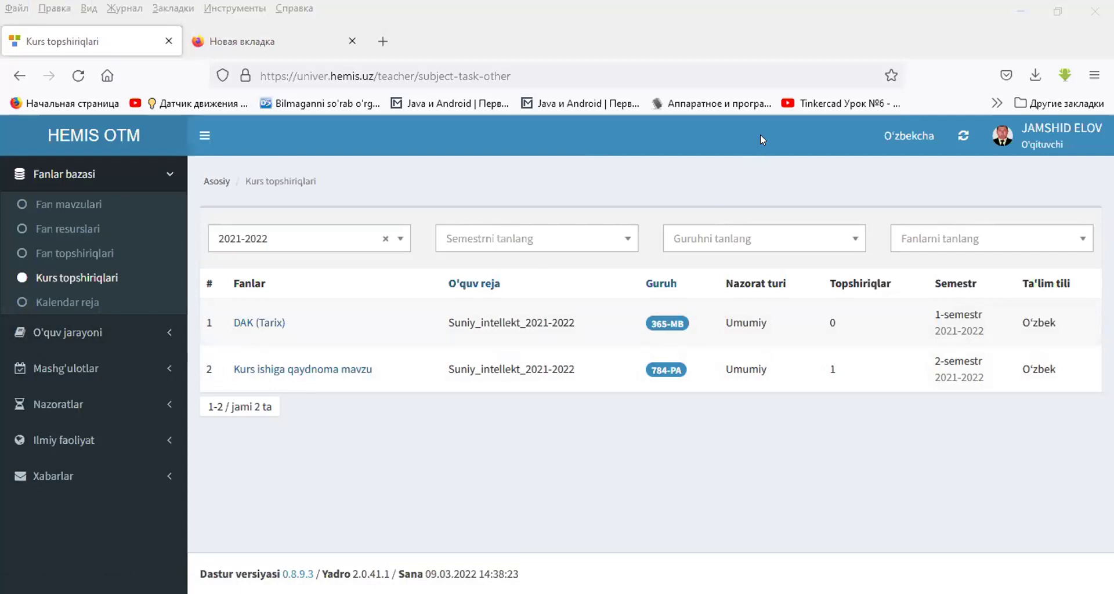
pyautogui.click(724, 162)
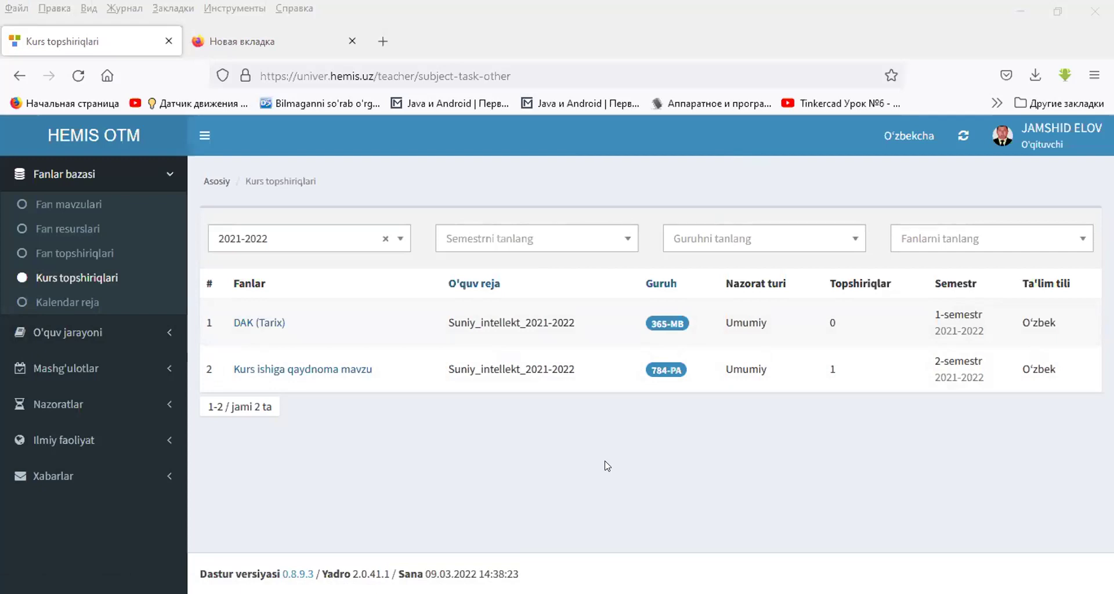
pyautogui.click(350, 371)
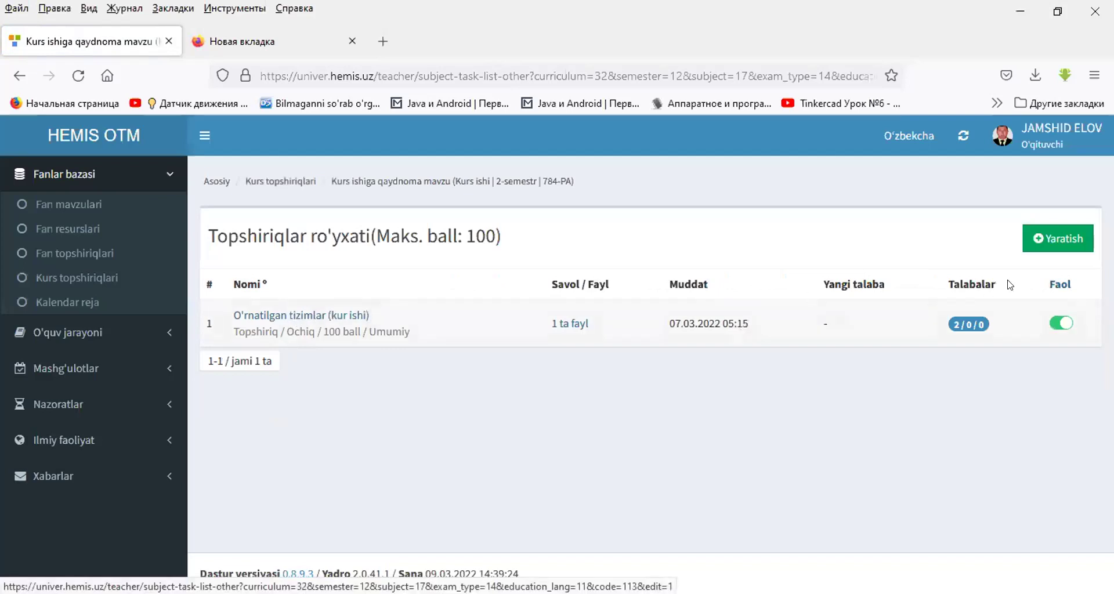
# - Back out of a new-task form and inspect the O'rnatilgan tizimlar (kur ishi) task
pyautogui.click(1057, 238)
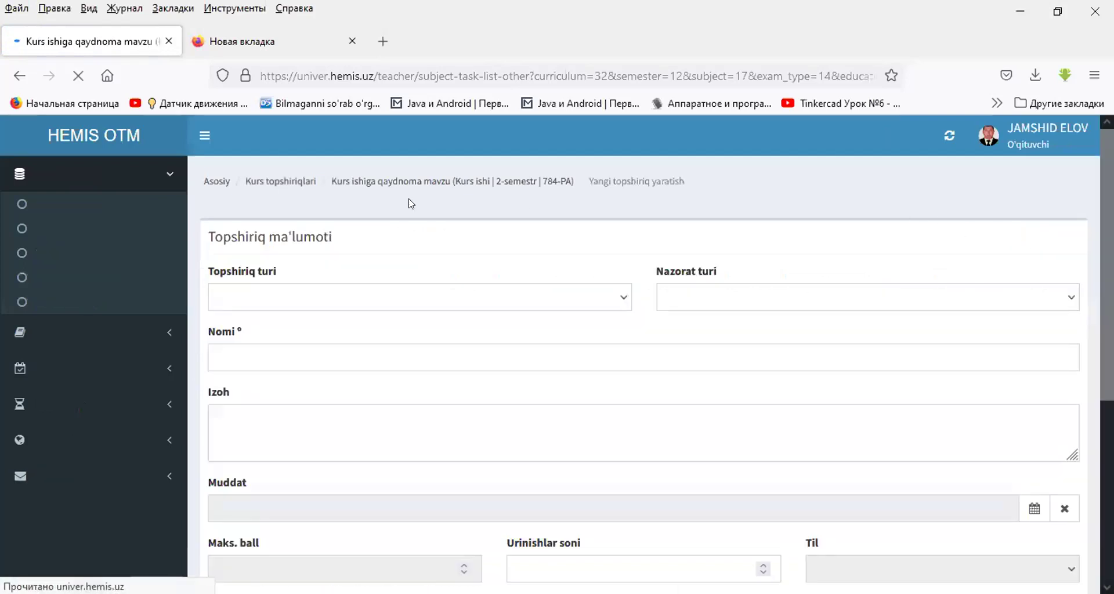
pyautogui.click(19, 76)
pyautogui.click(281, 314)
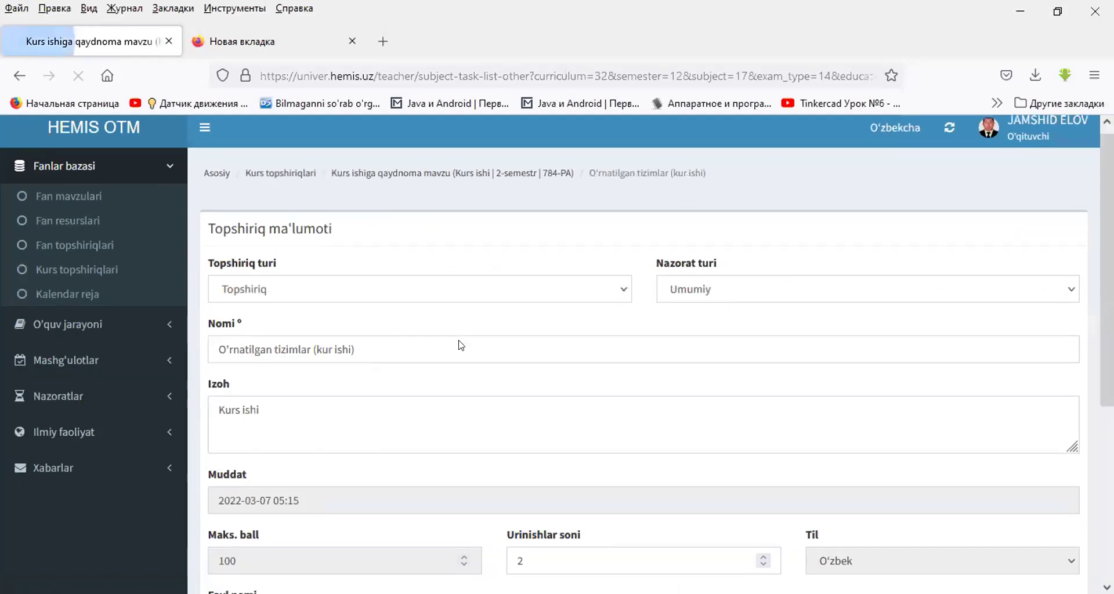
pyautogui.scroll(-5, 461, 345)
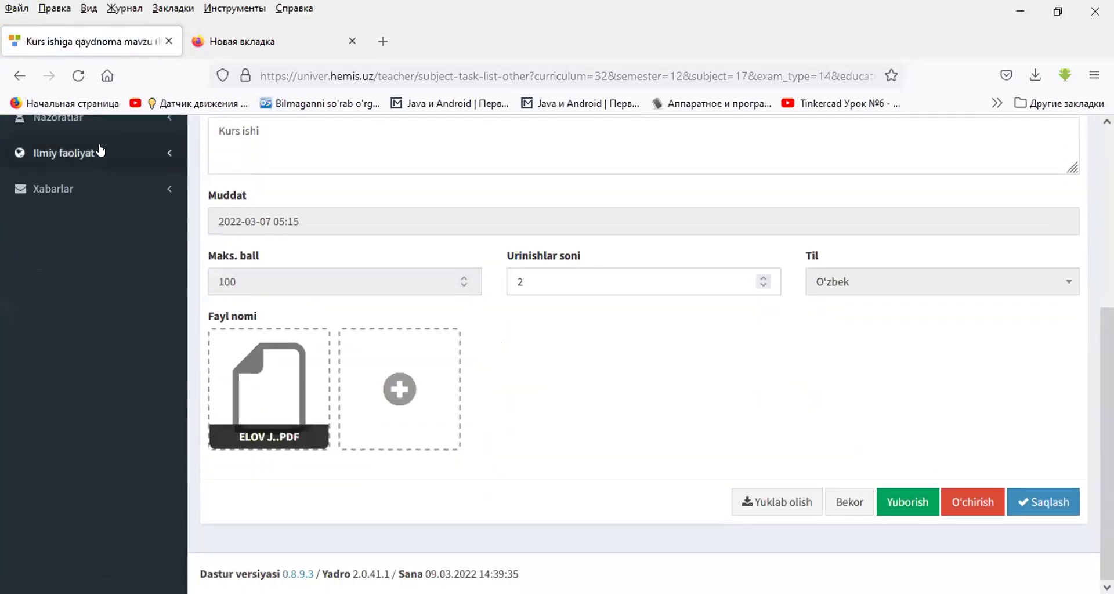
pyautogui.scroll(5, 99, 150)
# - Return to Kurs topshiriqlari and open the Kalendar reja calendar plans page
pyautogui.click(19, 76)
pyautogui.click(19, 74)
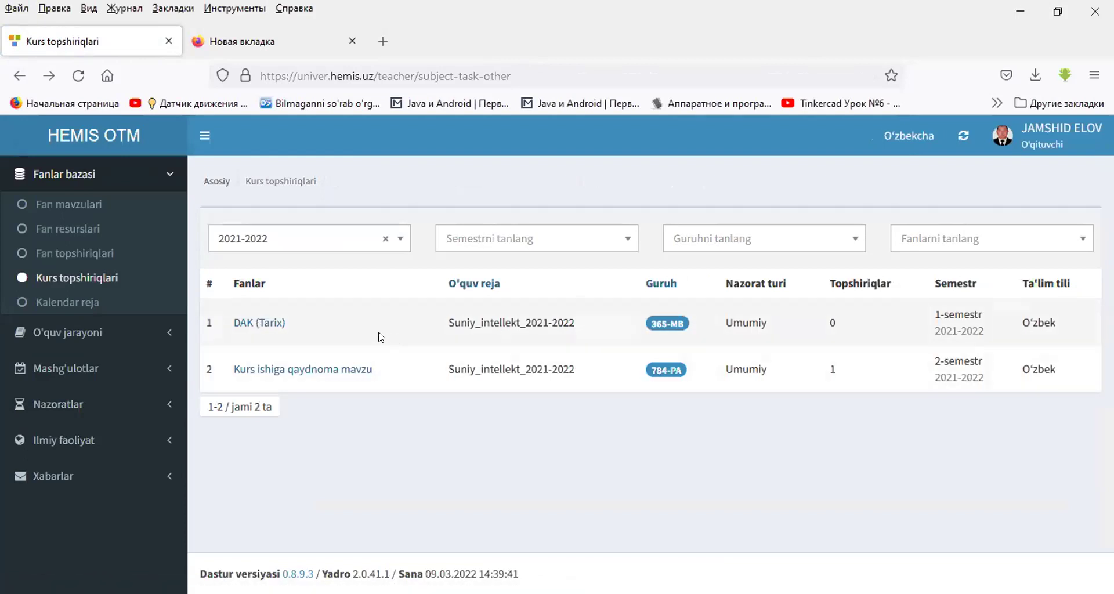
pyautogui.click(90, 308)
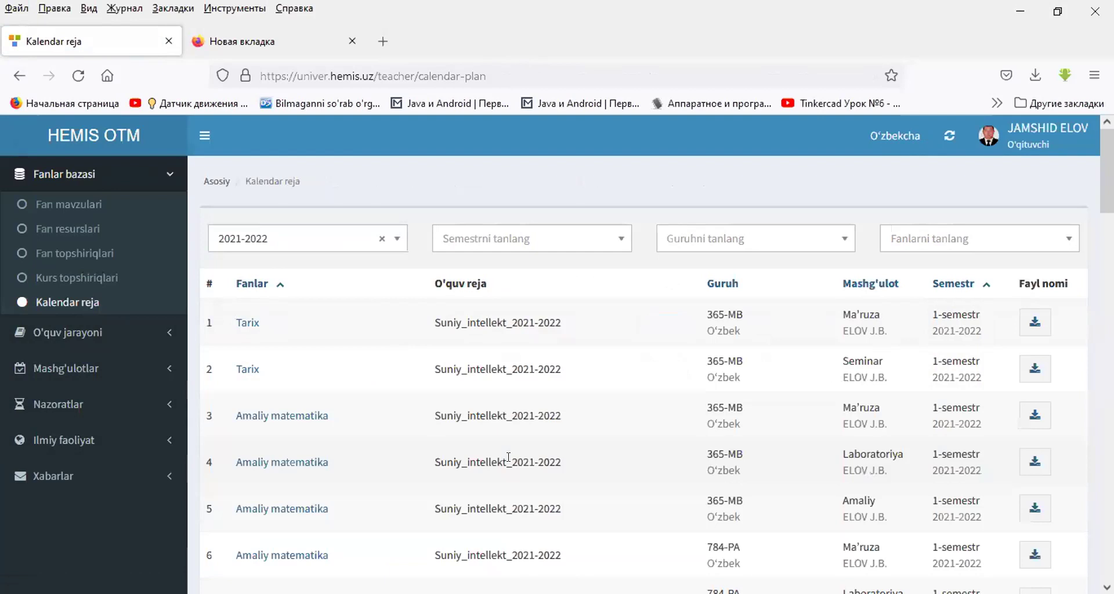
# - Filter the calendar plans to 2-semestr, group 784-PA and subject O'rnatilgan tizimlar
pyautogui.click(464, 243)
pyautogui.click(471, 322)
pyautogui.click(708, 238)
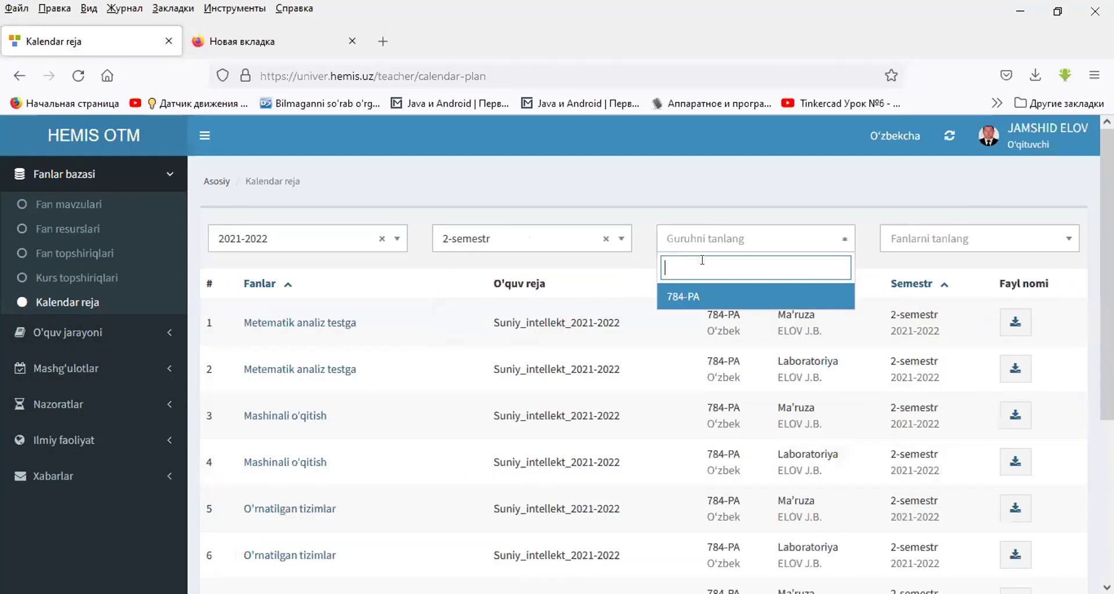
pyautogui.click(705, 295)
pyautogui.click(918, 240)
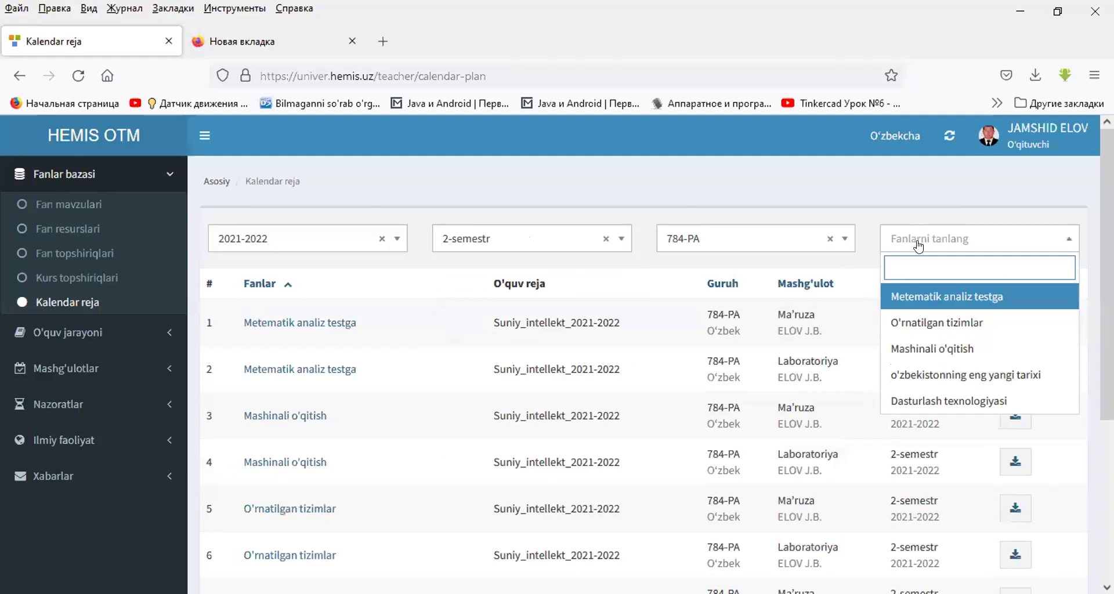
pyautogui.click(913, 330)
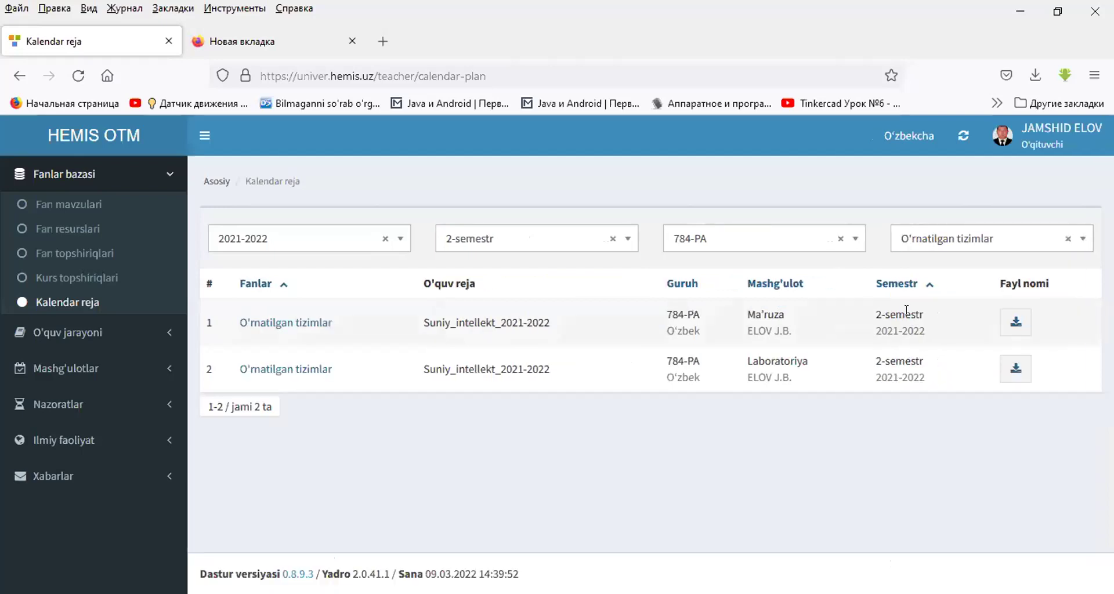
# - Download the first plan's PDF, then review that lecture plan's topic list
pyautogui.click(1014, 322)
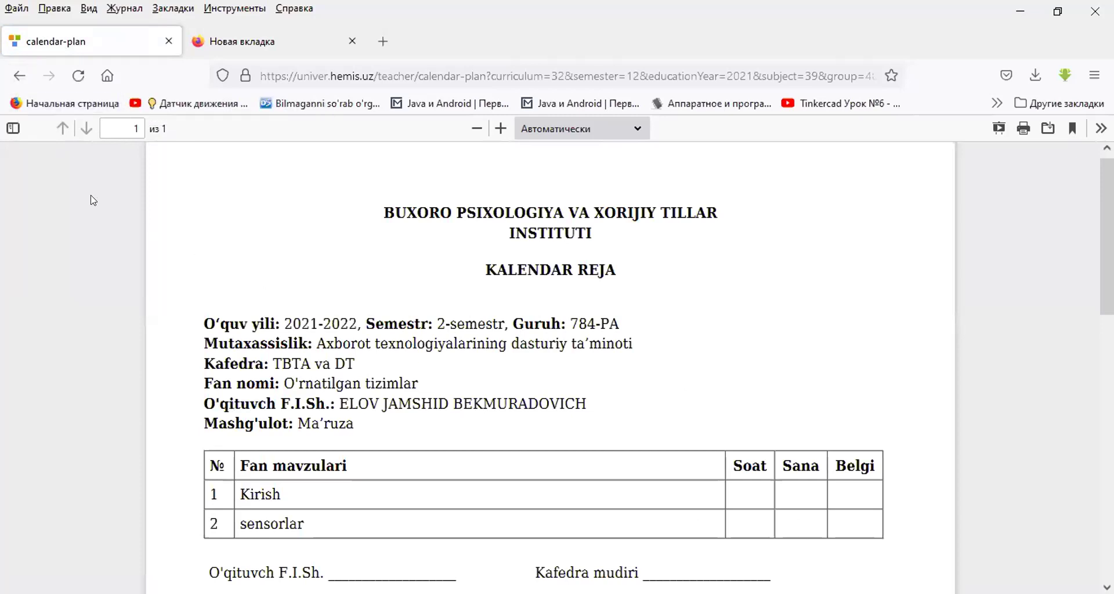
pyautogui.click(9, 76)
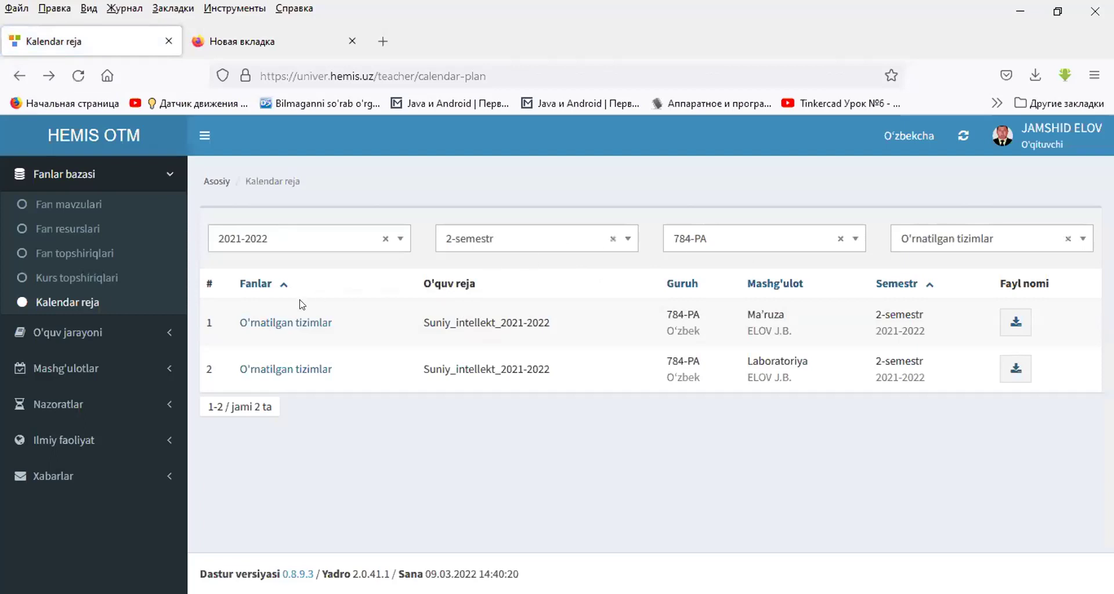
pyautogui.click(259, 323)
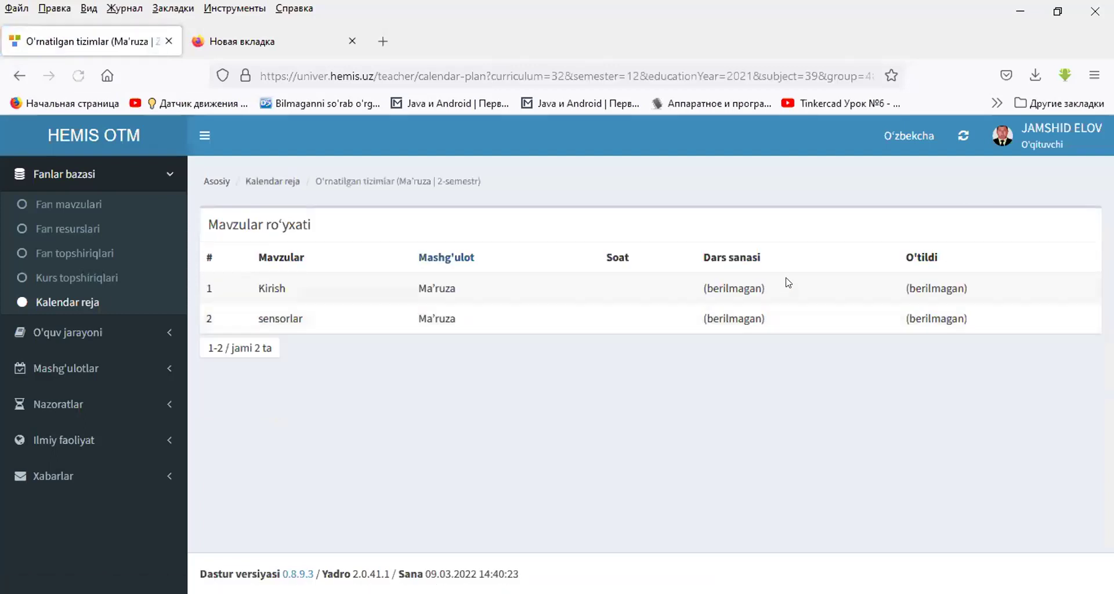
pyautogui.click(19, 75)
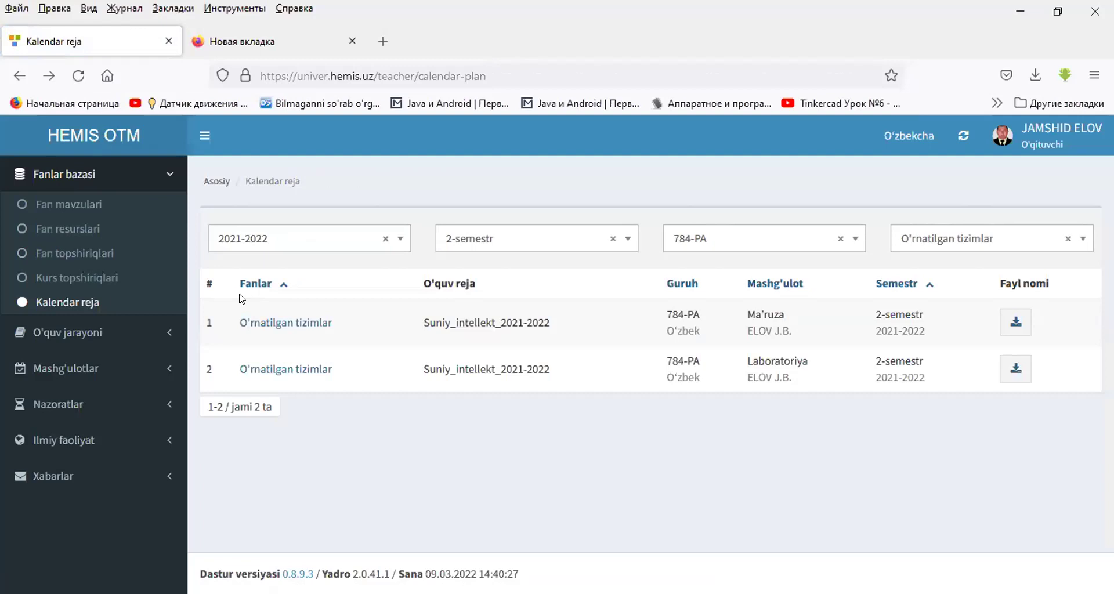
pyautogui.click(90, 334)
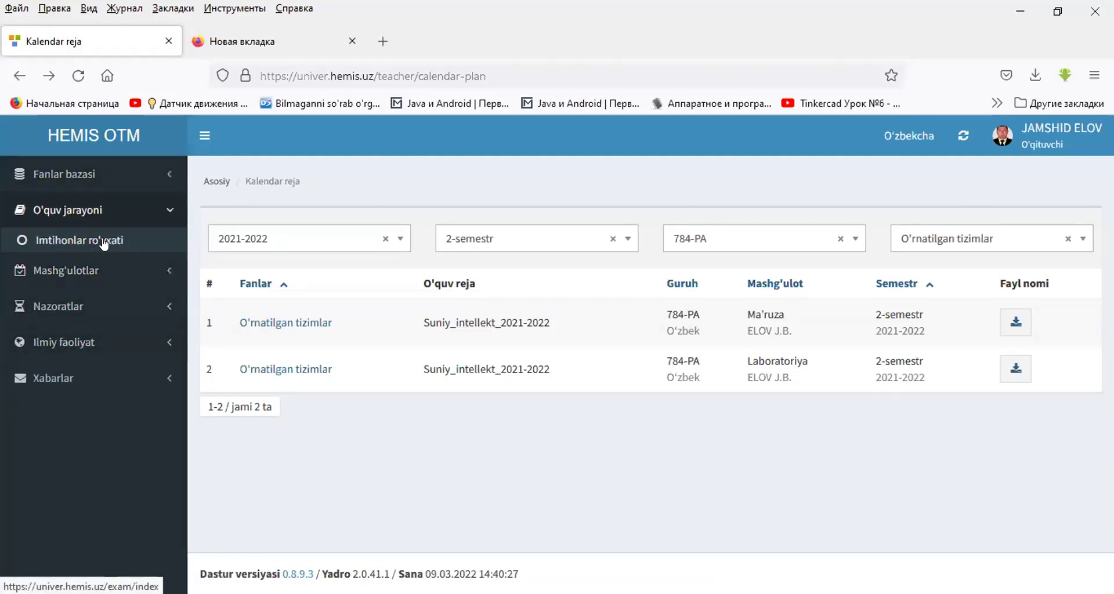
# - Open the Dars jadvali timetable and scroll through the March 2022 classes
pyautogui.click(61, 272)
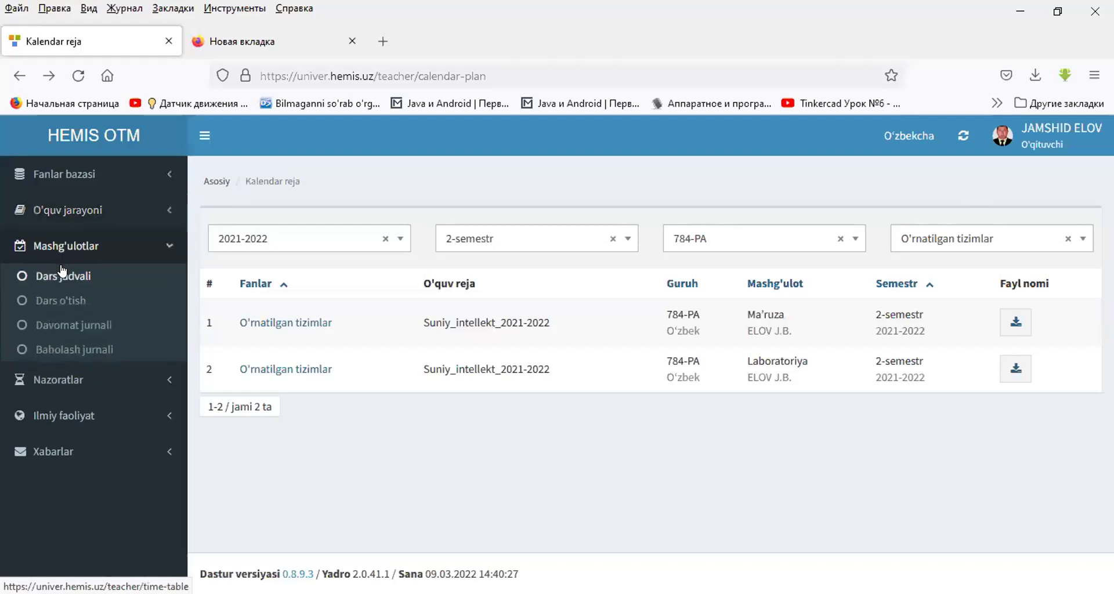
pyautogui.click(63, 279)
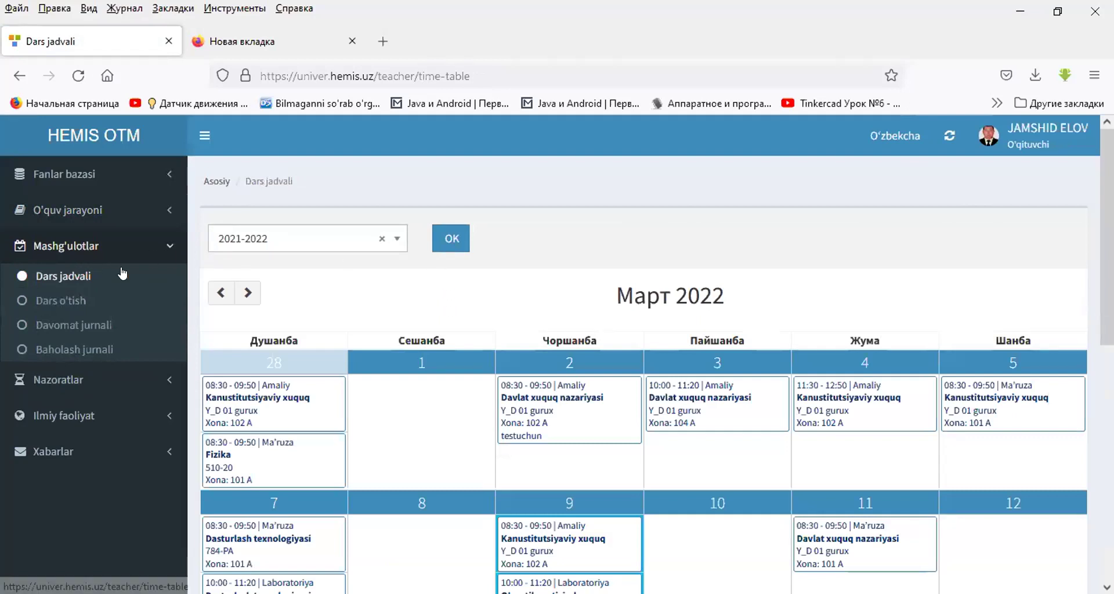
pyautogui.scroll(-3, 534, 305)
pyautogui.scroll(-3, 526, 305)
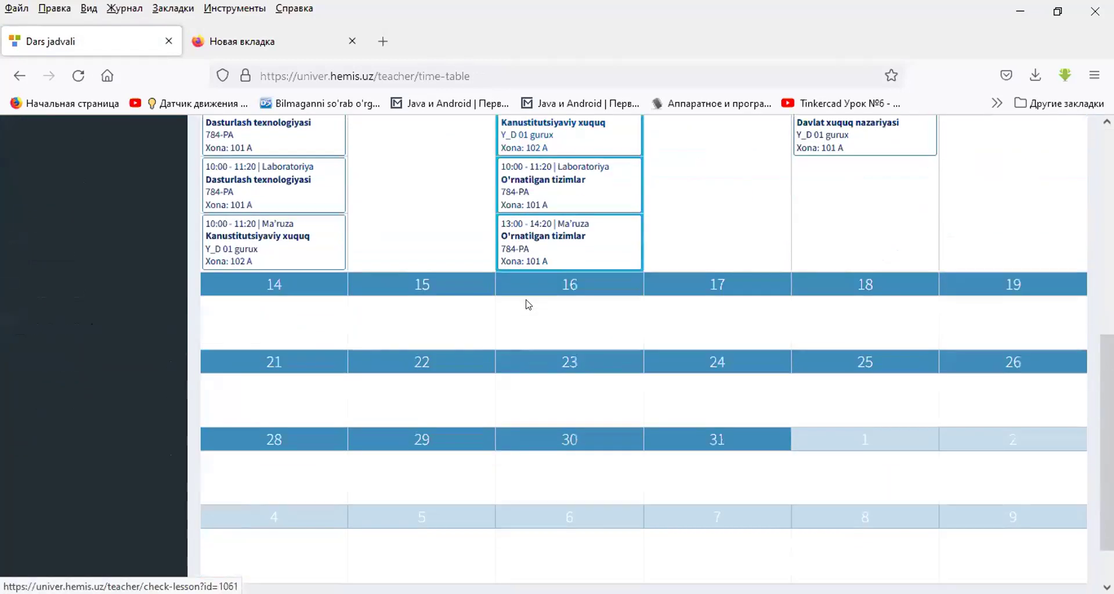
pyautogui.scroll(7, 525, 293)
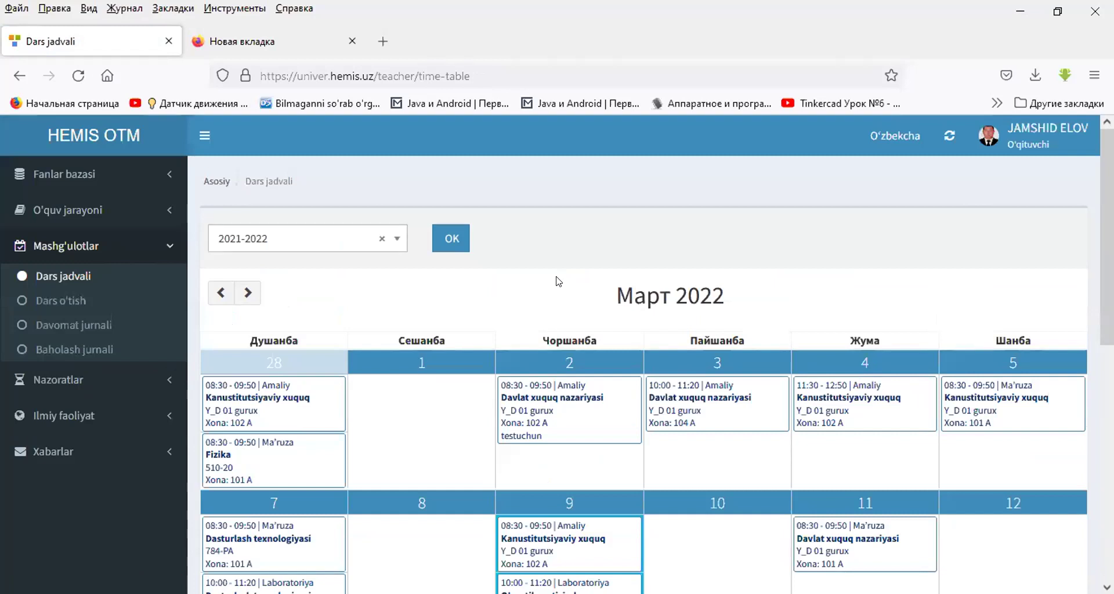
pyautogui.scroll(-4, 559, 285)
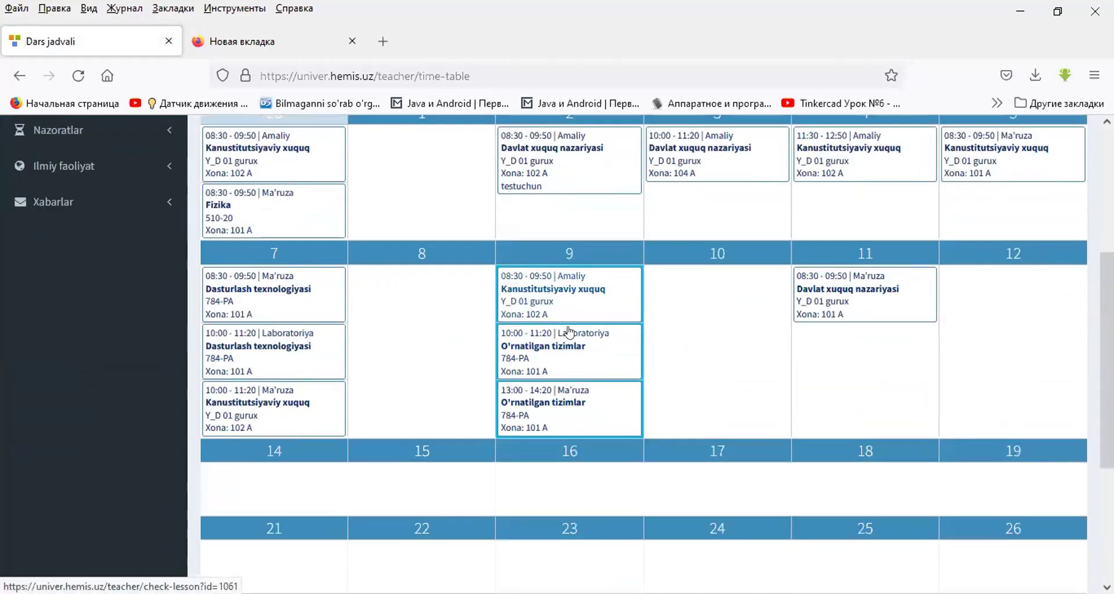
pyautogui.scroll(3, 614, 280)
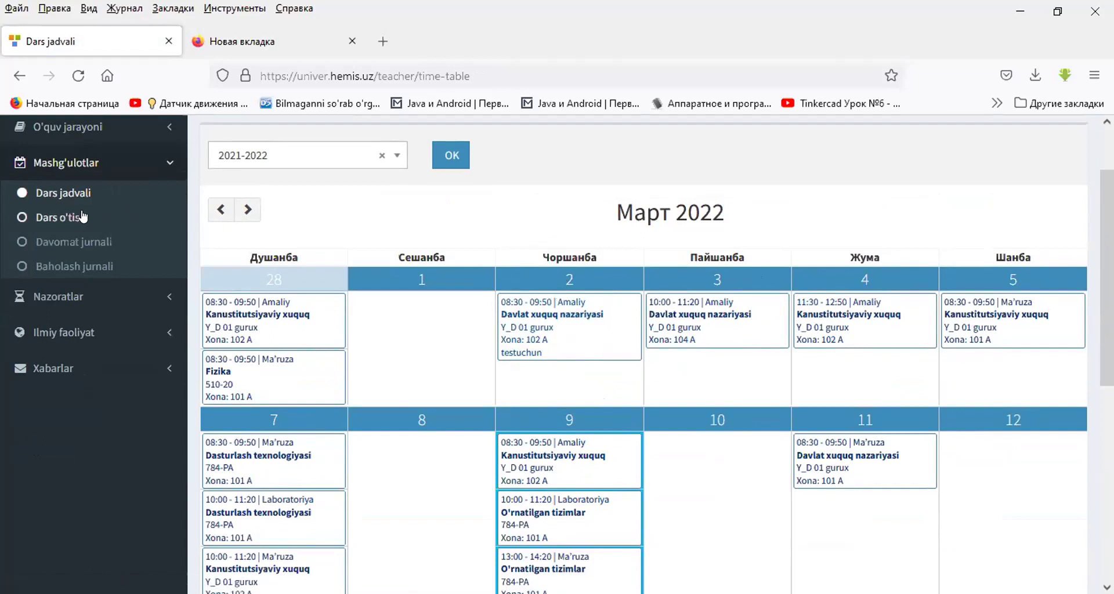
# - Open Dars o'tish and filter it to 2-semestr, group 784-PA, O'rnatilgan tizimlar
pyautogui.click(59, 219)
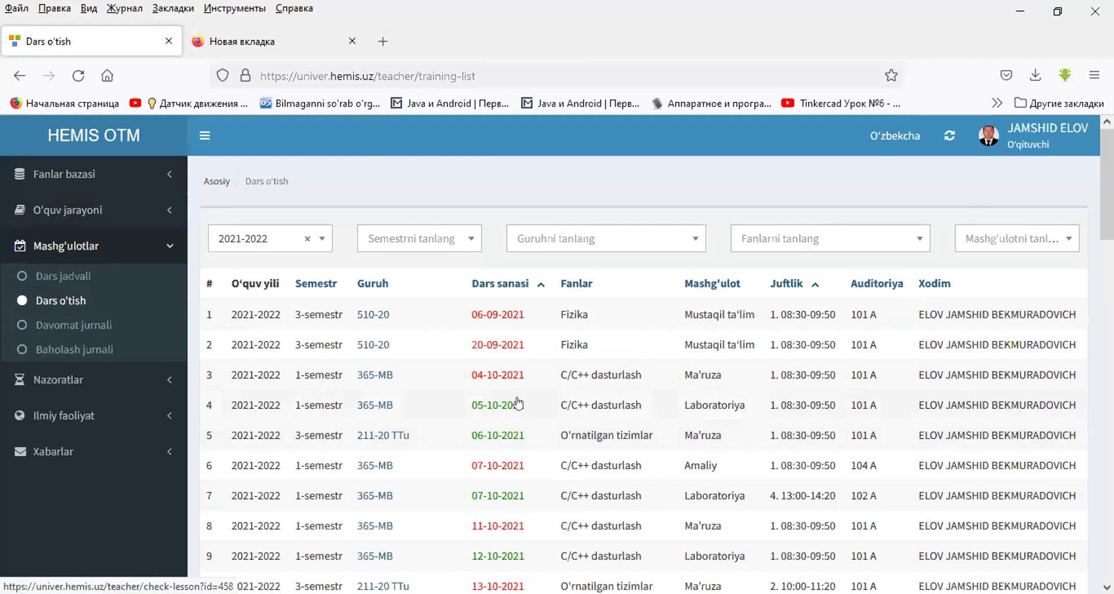
pyautogui.scroll(-20, 517, 366)
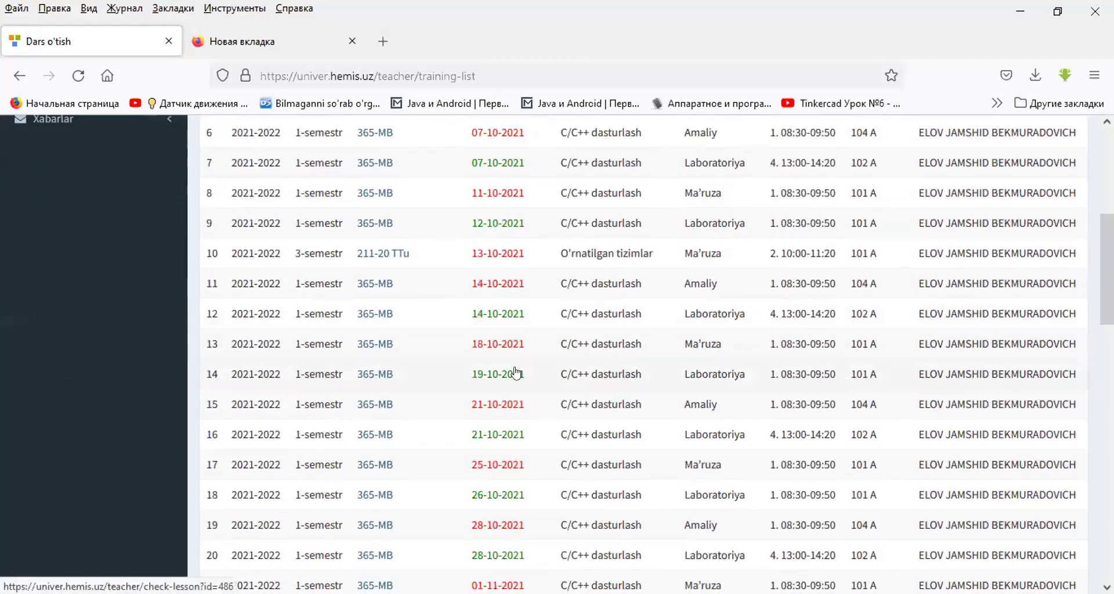
pyautogui.scroll(20, 514, 383)
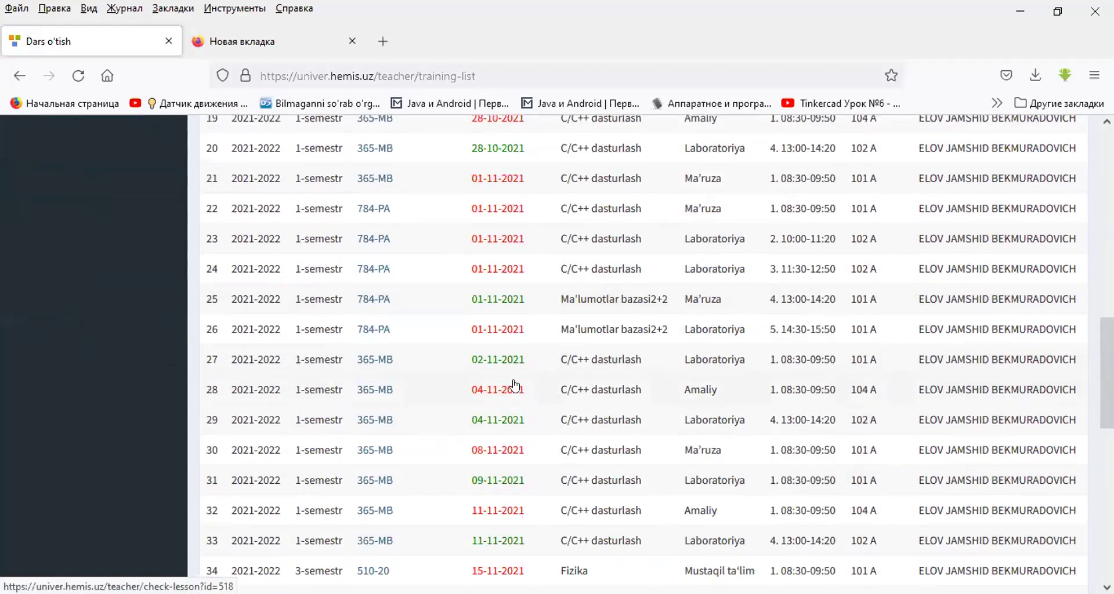
pyautogui.click(405, 235)
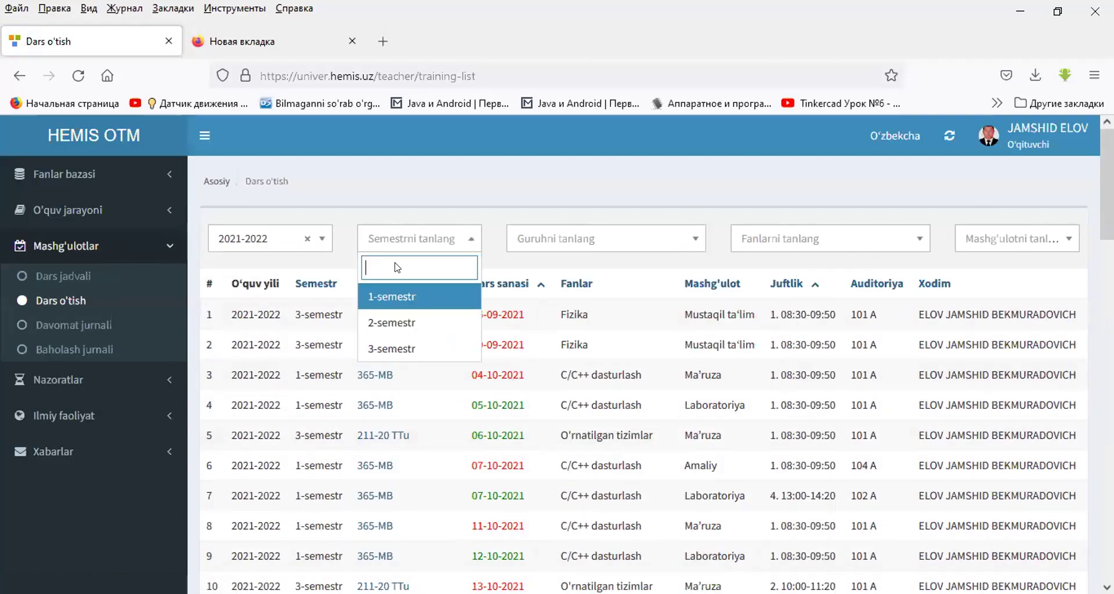
pyautogui.click(385, 313)
pyautogui.click(544, 247)
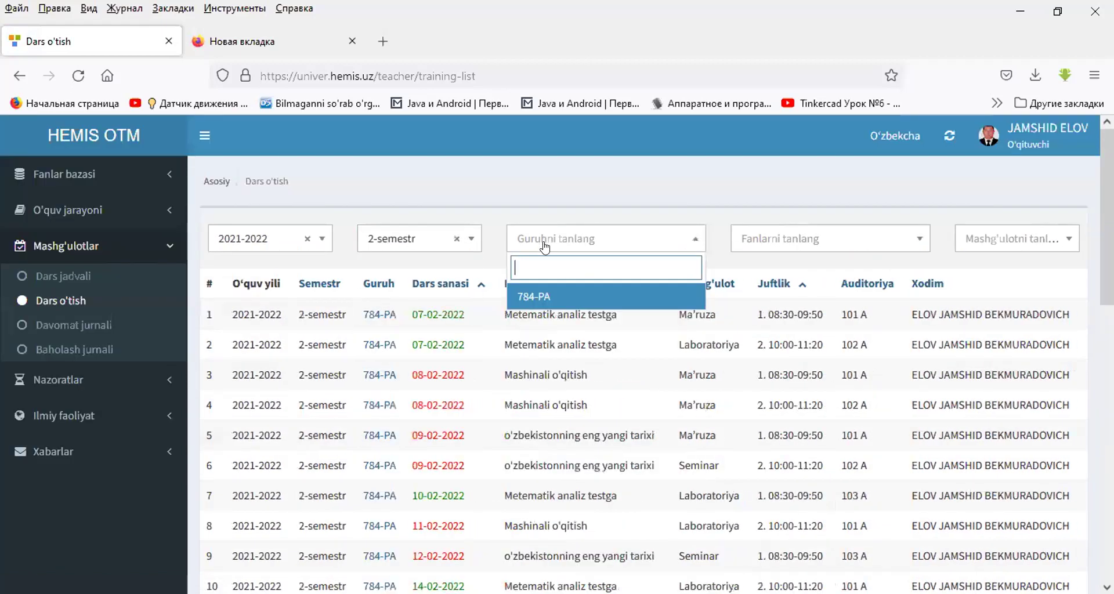
pyautogui.click(531, 296)
pyautogui.click(763, 238)
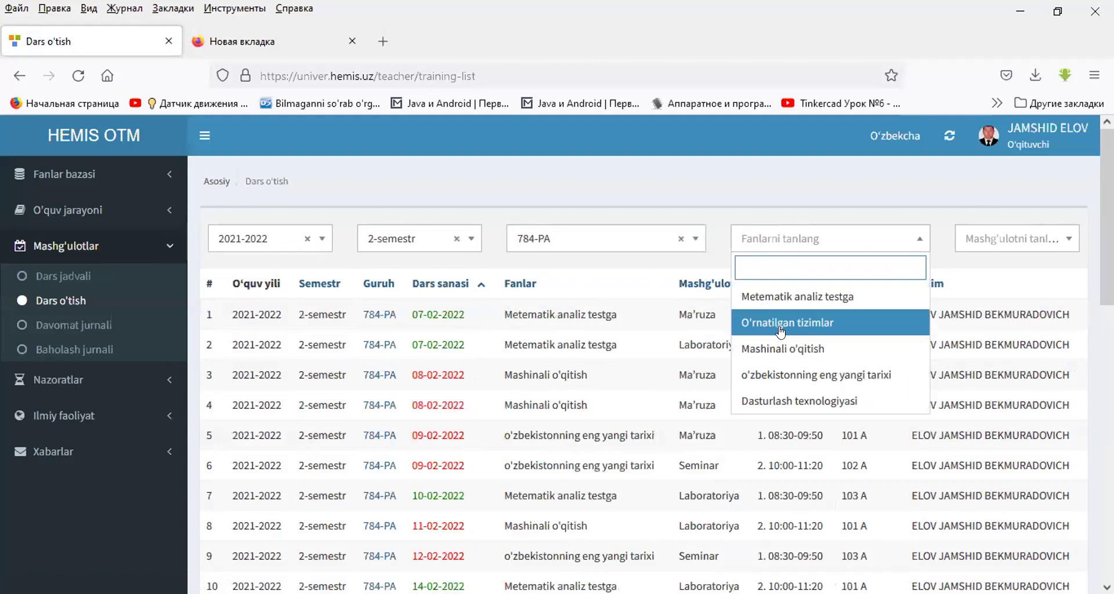
pyautogui.click(783, 322)
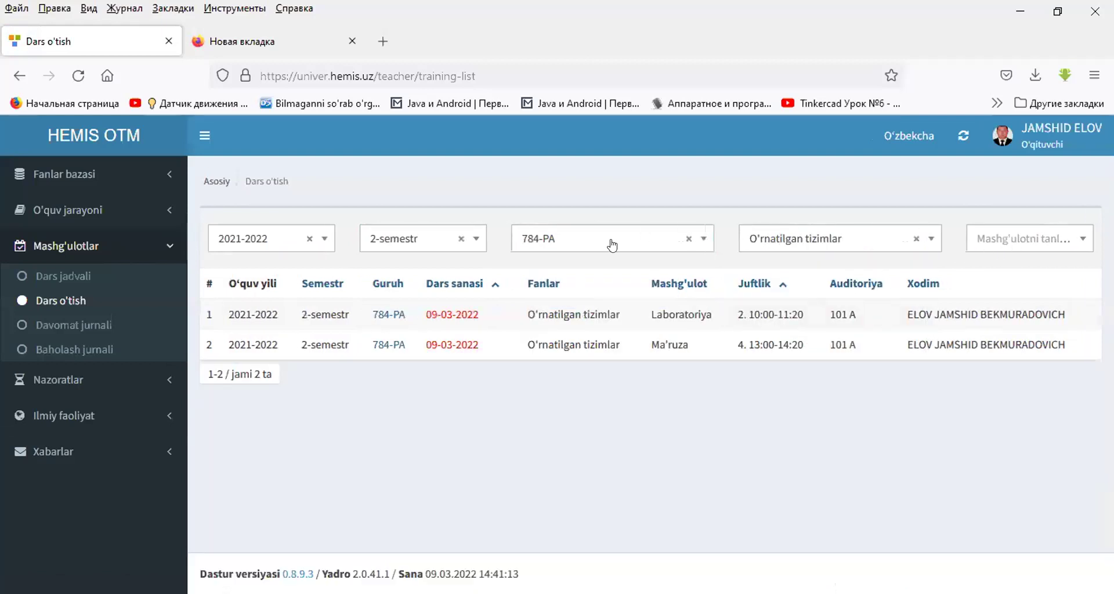
# - Open the 09-03-2022 lab lesson's attendance check and set its topic to 1-laboratoriya
pyautogui.click(453, 318)
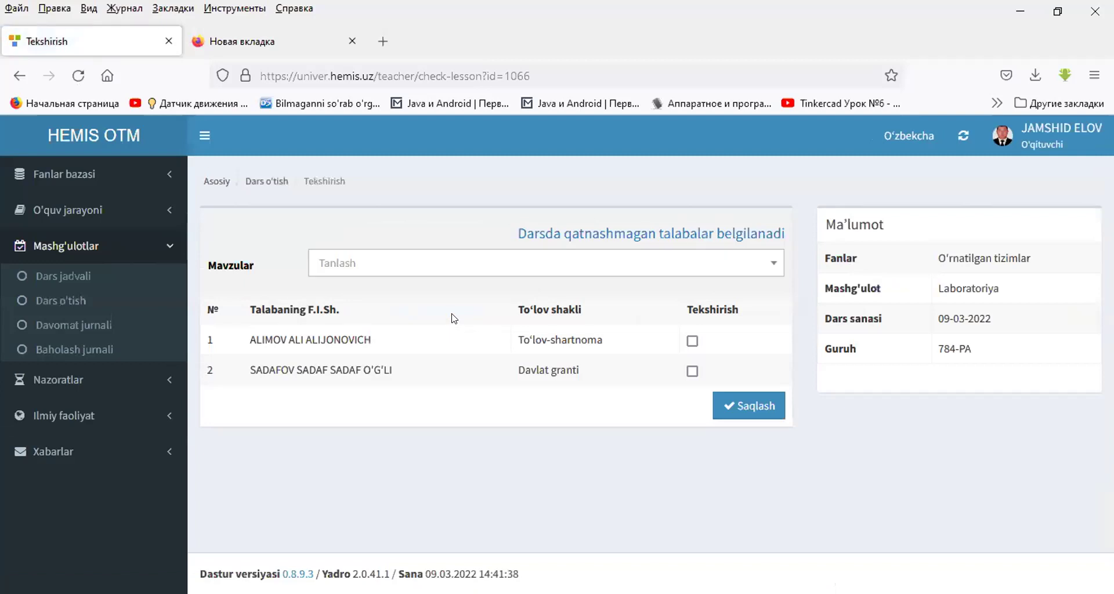
pyautogui.hotkey('alt', 'Left')
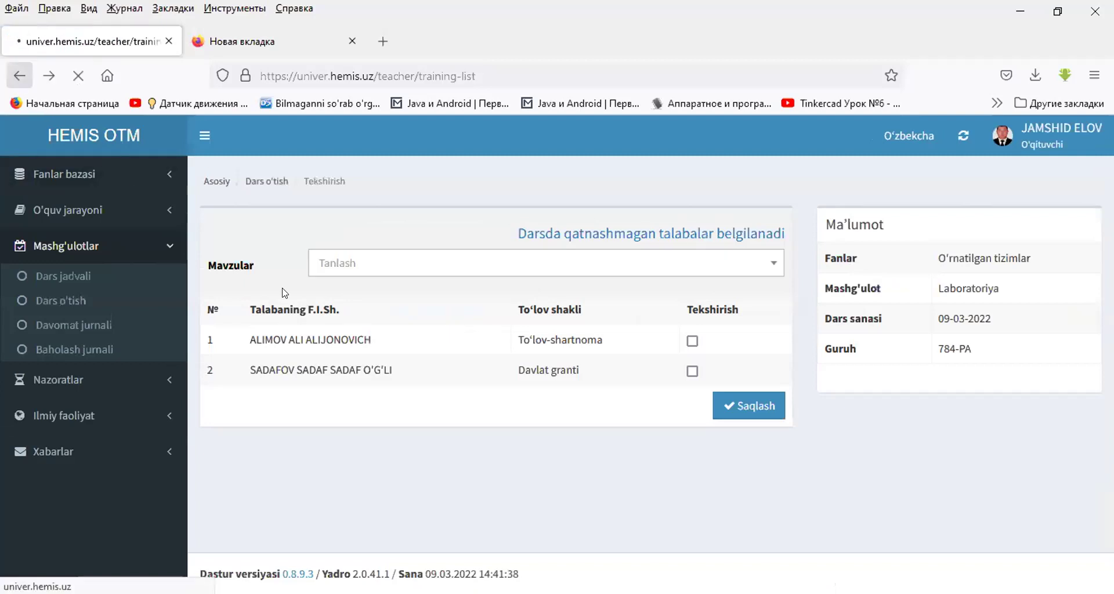
pyautogui.click(393, 314)
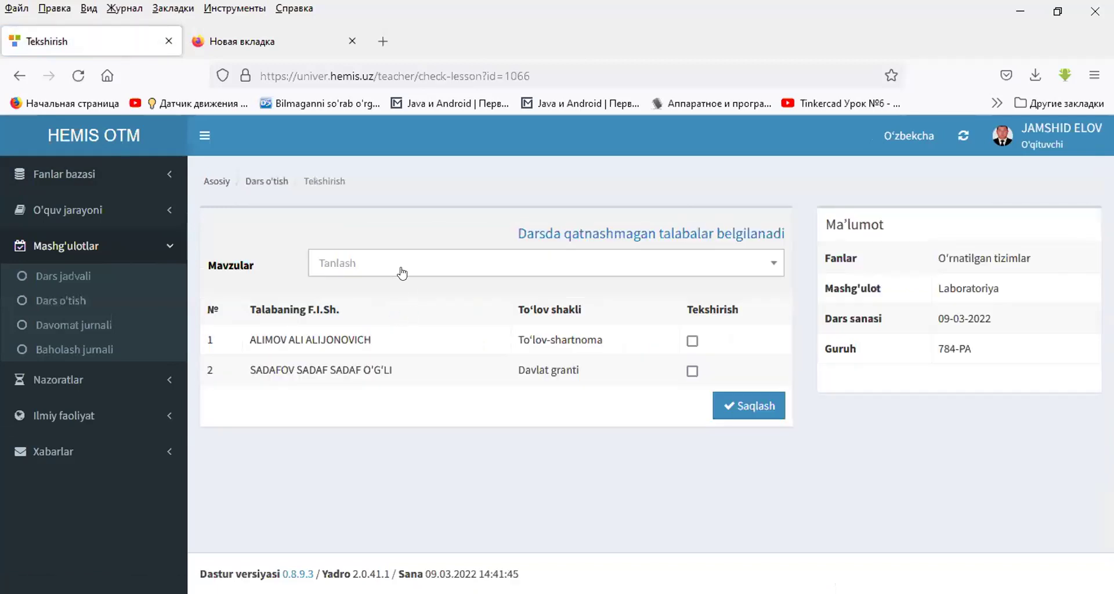
pyautogui.click(402, 271)
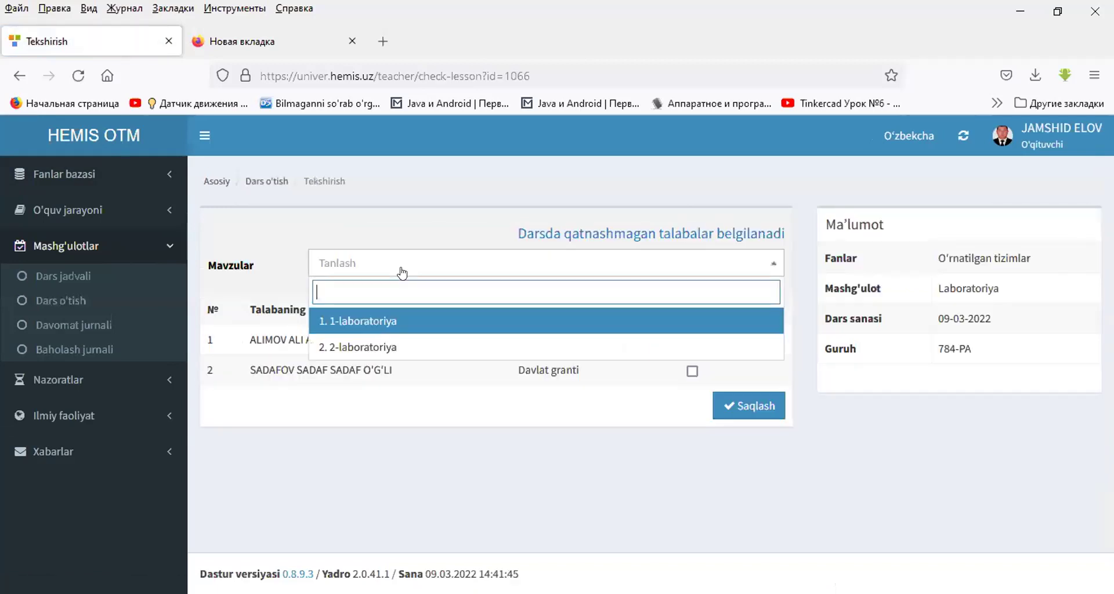
pyautogui.click(391, 322)
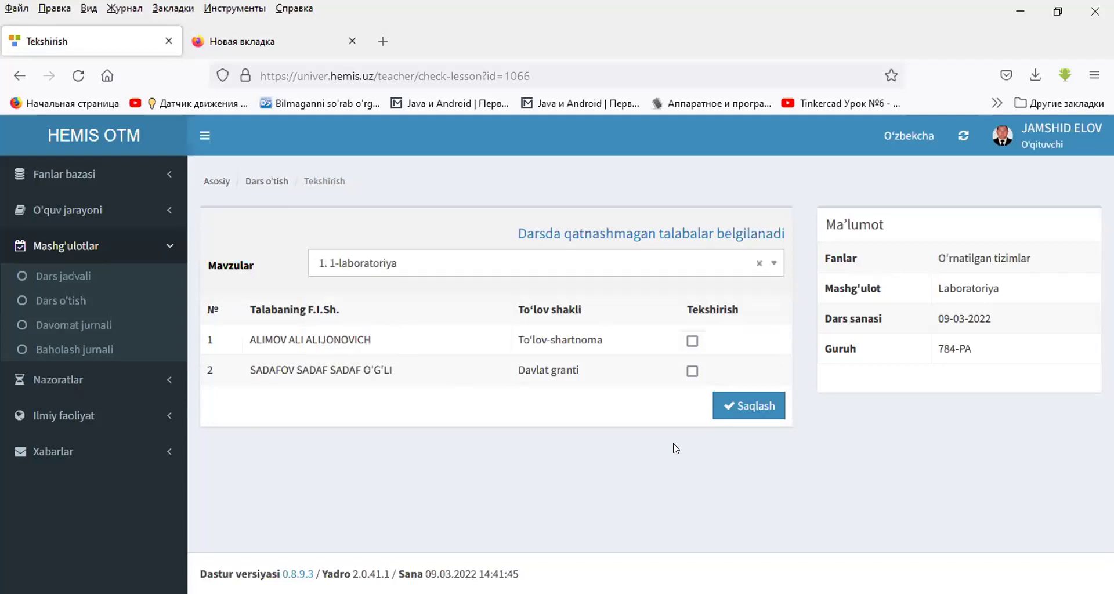
# - Adjust the two students' Tekshirish ticks, marking one absent, and save the attendance
pyautogui.click(693, 342)
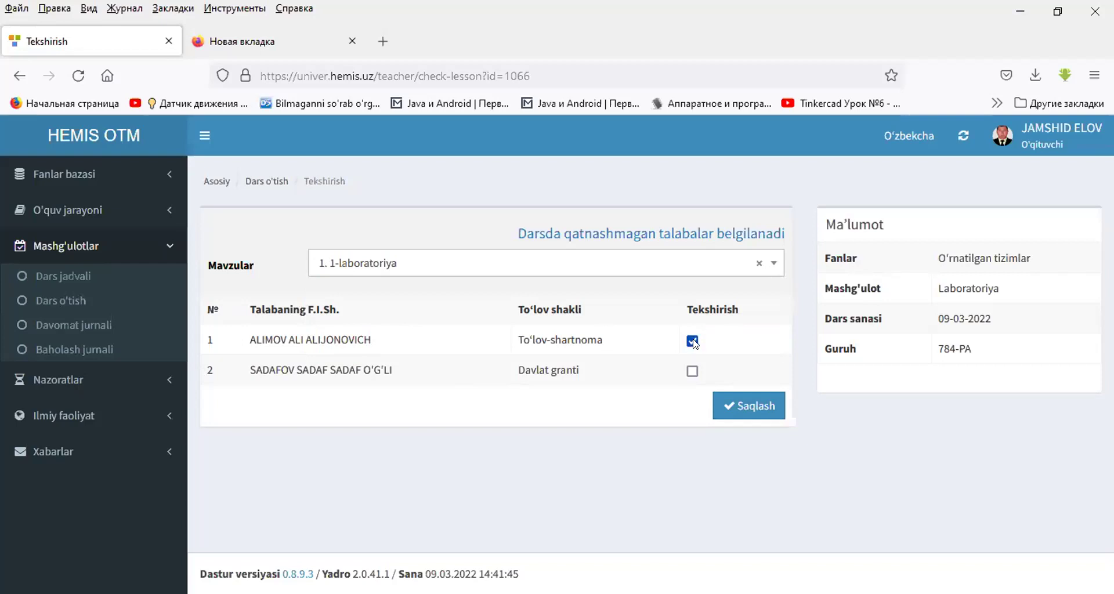
pyautogui.click(693, 371)
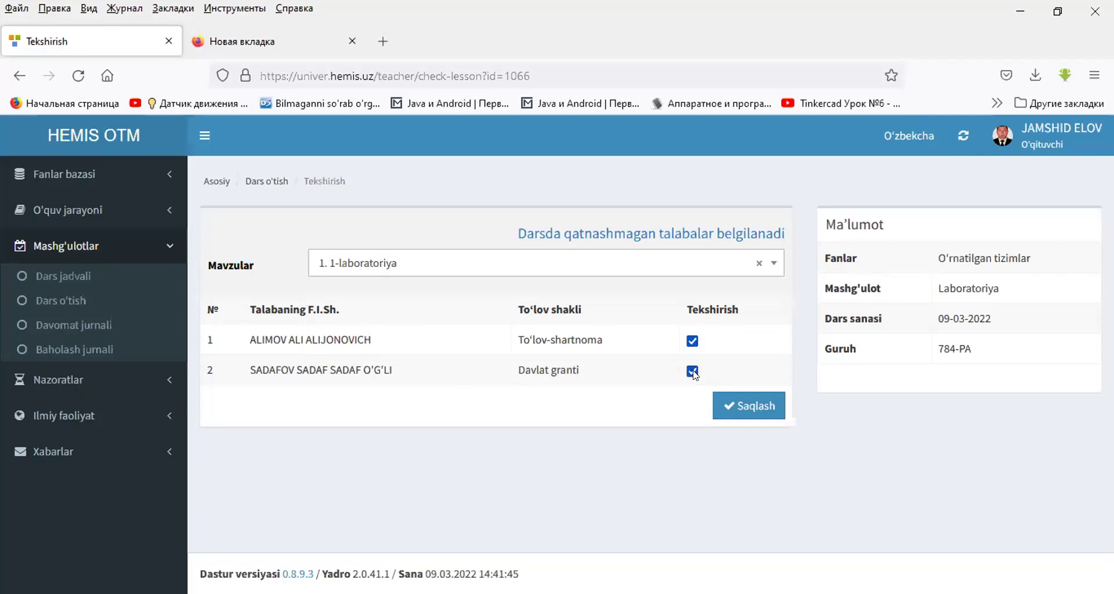
pyautogui.click(693, 372)
pyautogui.click(691, 342)
pyautogui.click(693, 372)
pyautogui.click(751, 406)
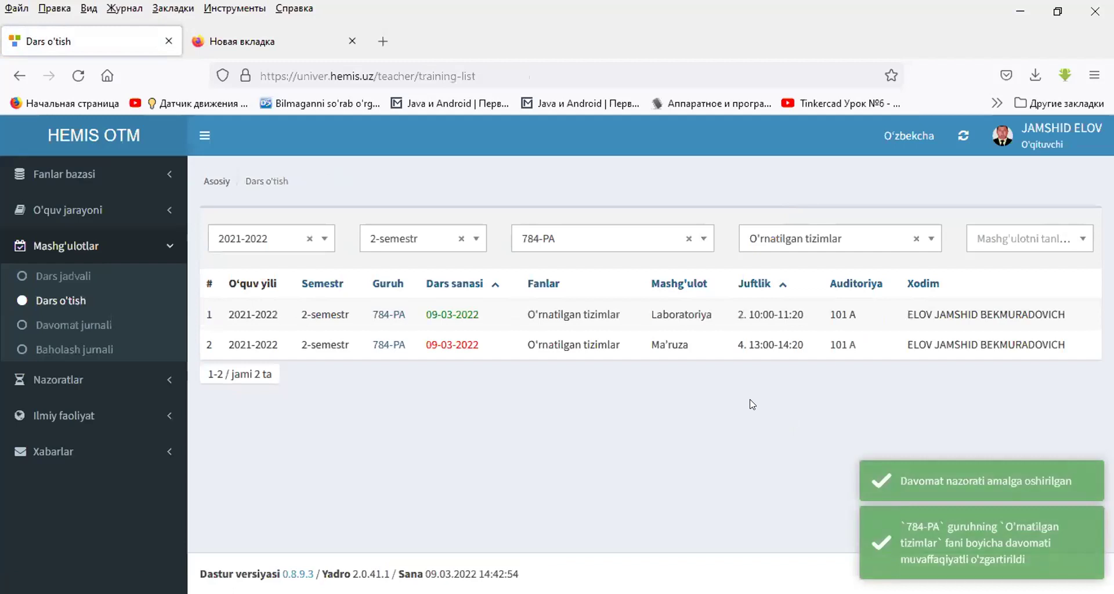
# - Set the 09-03-2022 Ma'ruza lesson's topic to 1. Kirish and save its attendance
pyautogui.click(450, 347)
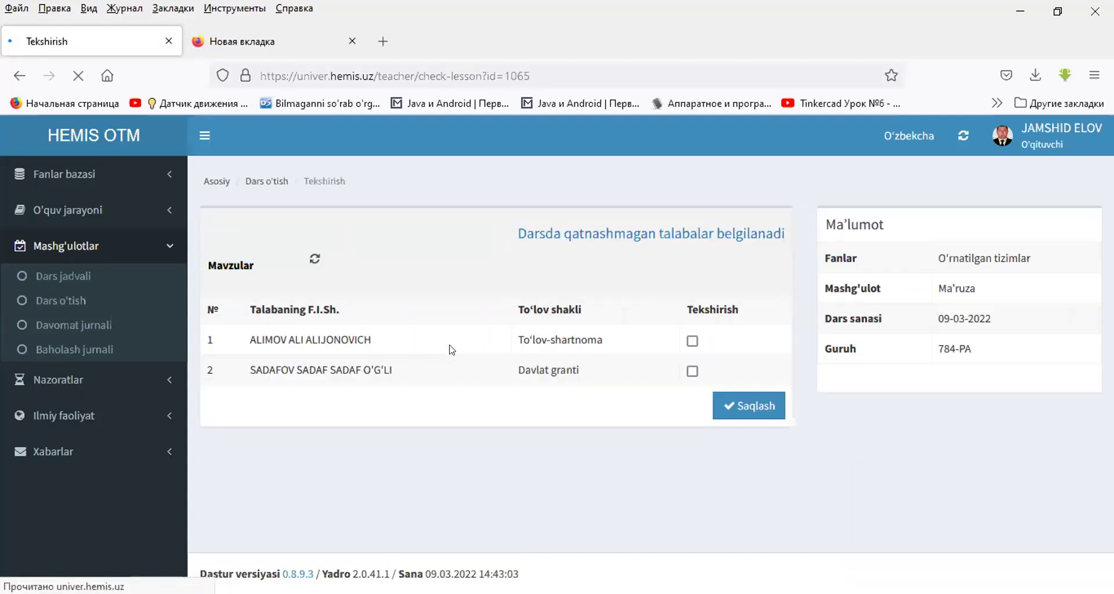
pyautogui.click(455, 256)
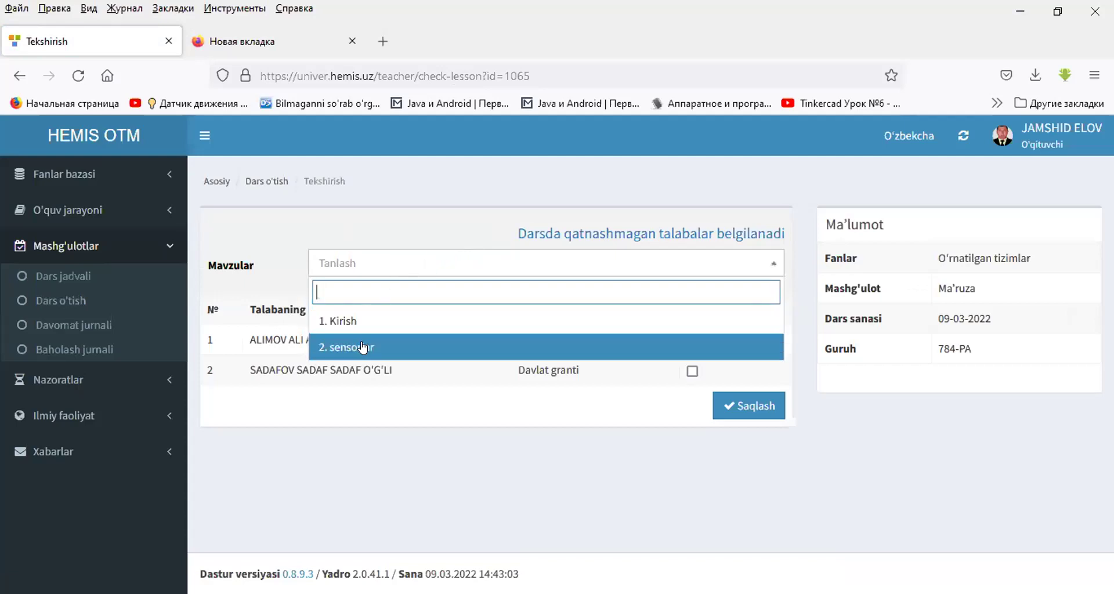
pyautogui.click(362, 323)
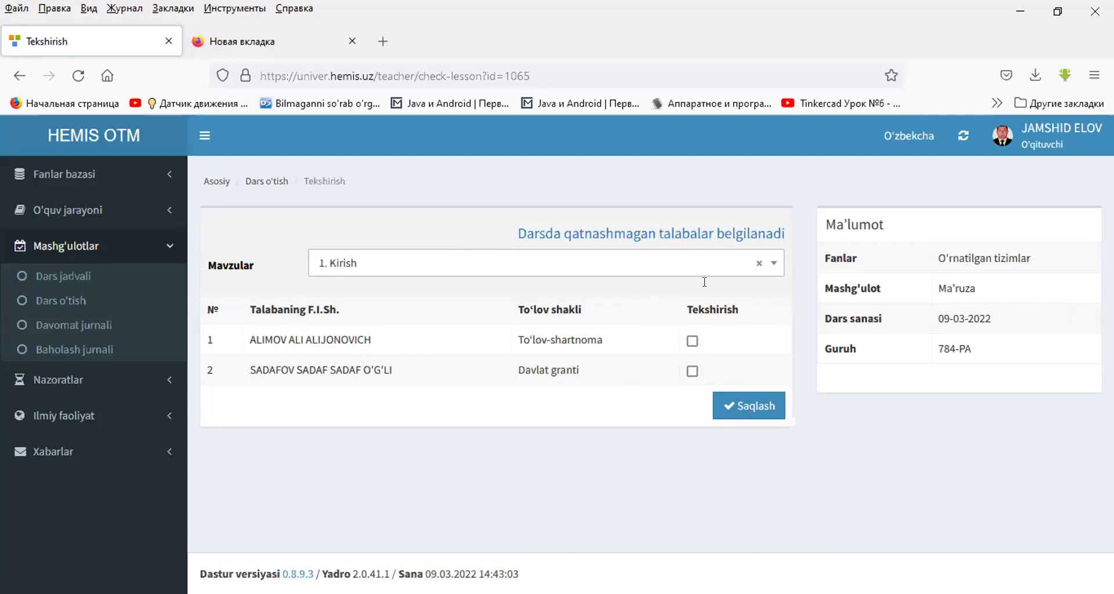
pyautogui.click(742, 403)
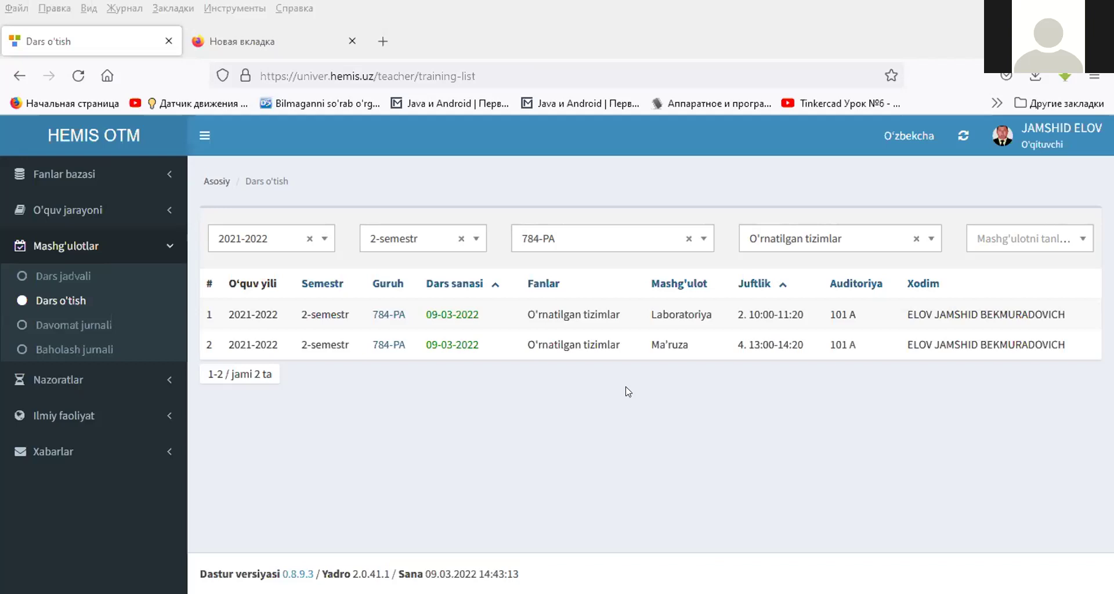
pyautogui.click(462, 318)
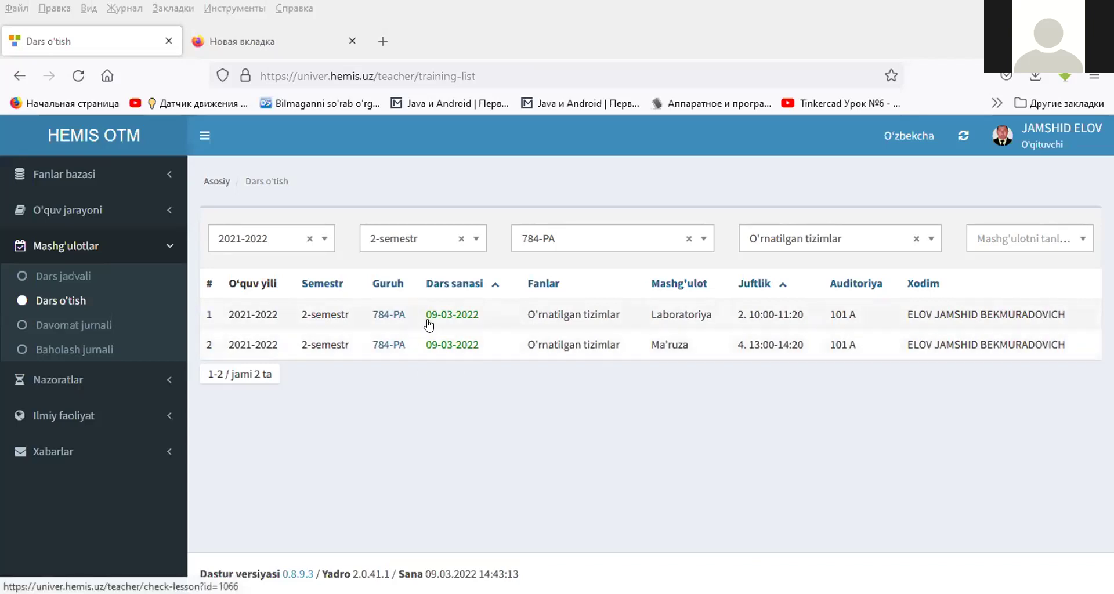
# - Filter Davomat jurnali to 2-semestr, open the O'rnatilgan tizimlar lecture, and mark Kirish covered
pyautogui.click(90, 325)
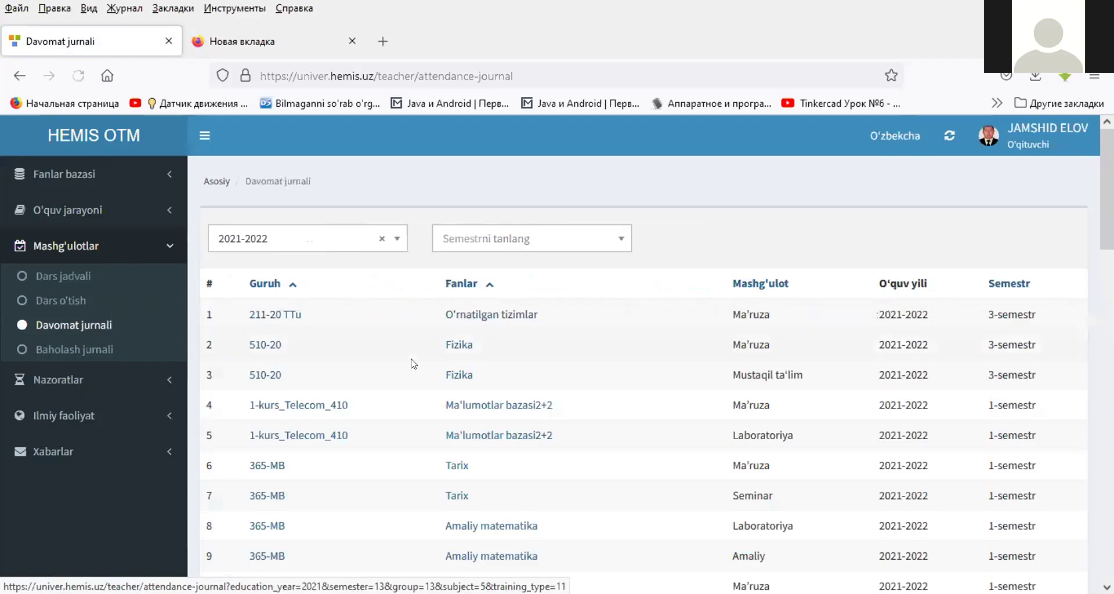
pyautogui.click(516, 239)
pyautogui.click(449, 318)
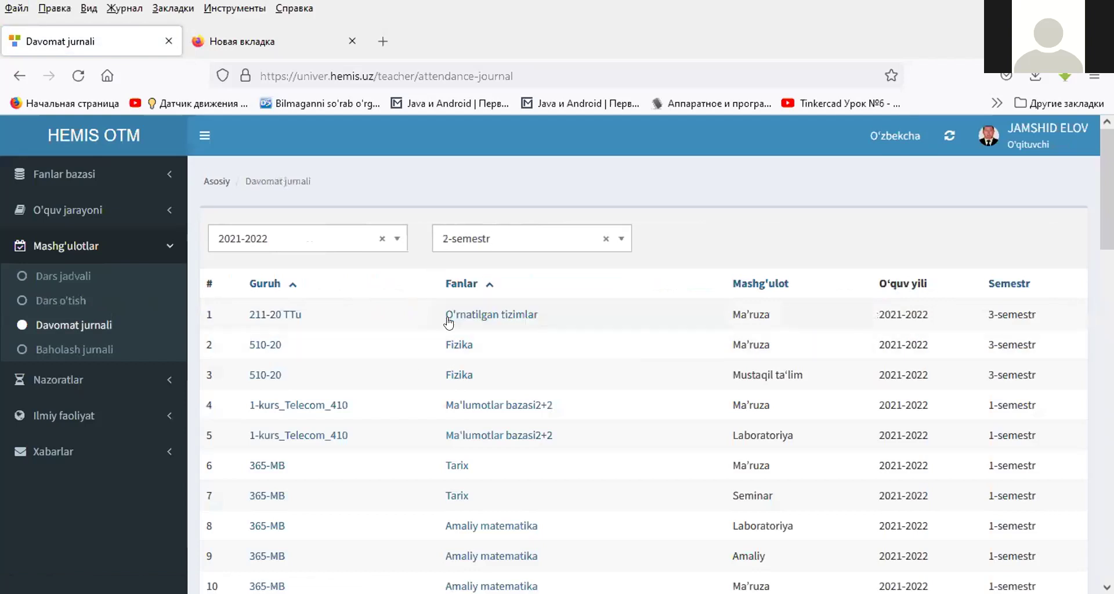
pyautogui.click(435, 435)
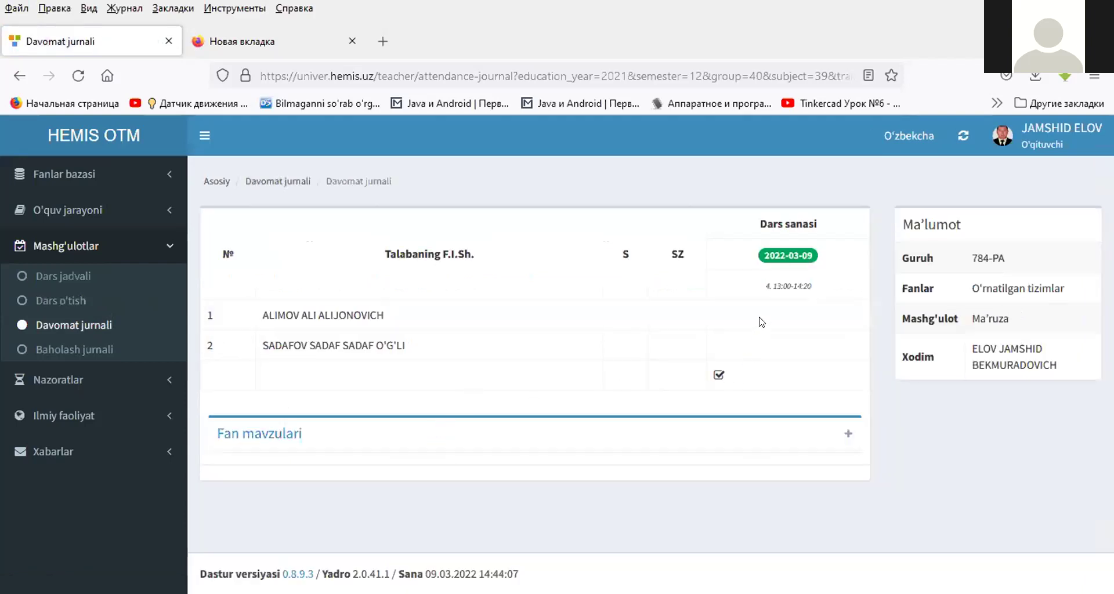
pyautogui.click(849, 434)
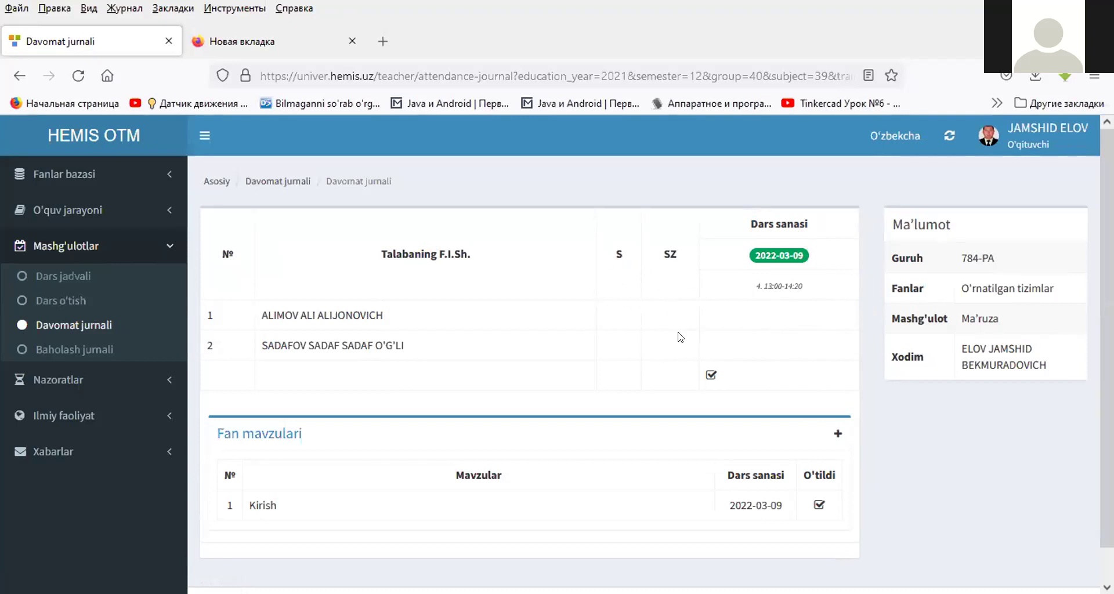
pyautogui.scroll(-1, 680, 337)
pyautogui.click(819, 470)
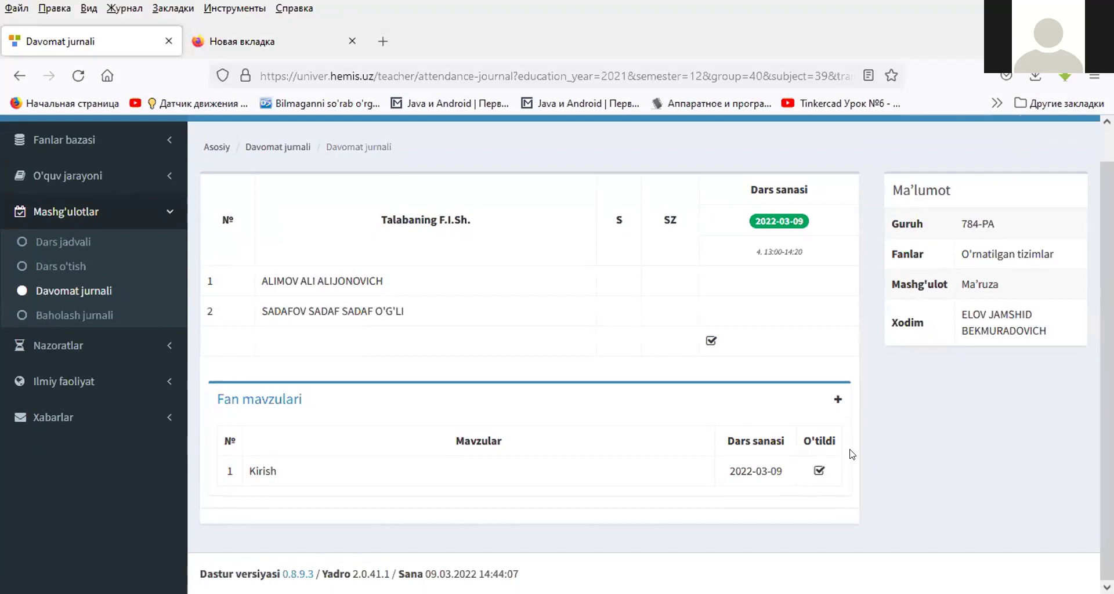
# - Filter Baholash jurnali to 2-semestr and open the O'rnatilgan tizimlar lecture's grades
pyautogui.click(62, 319)
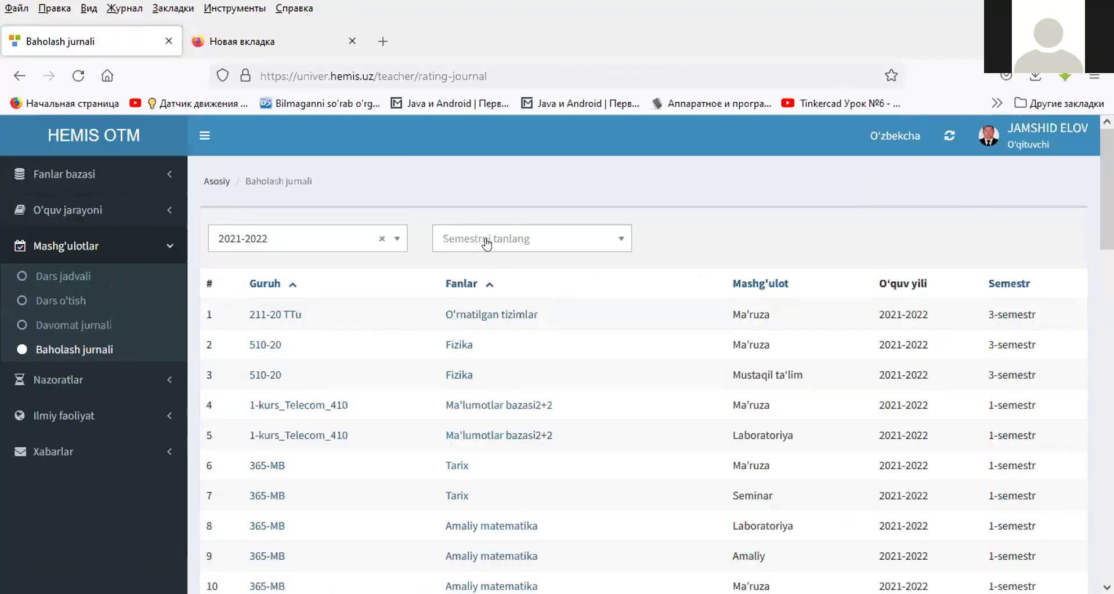
pyautogui.click(482, 241)
pyautogui.click(454, 320)
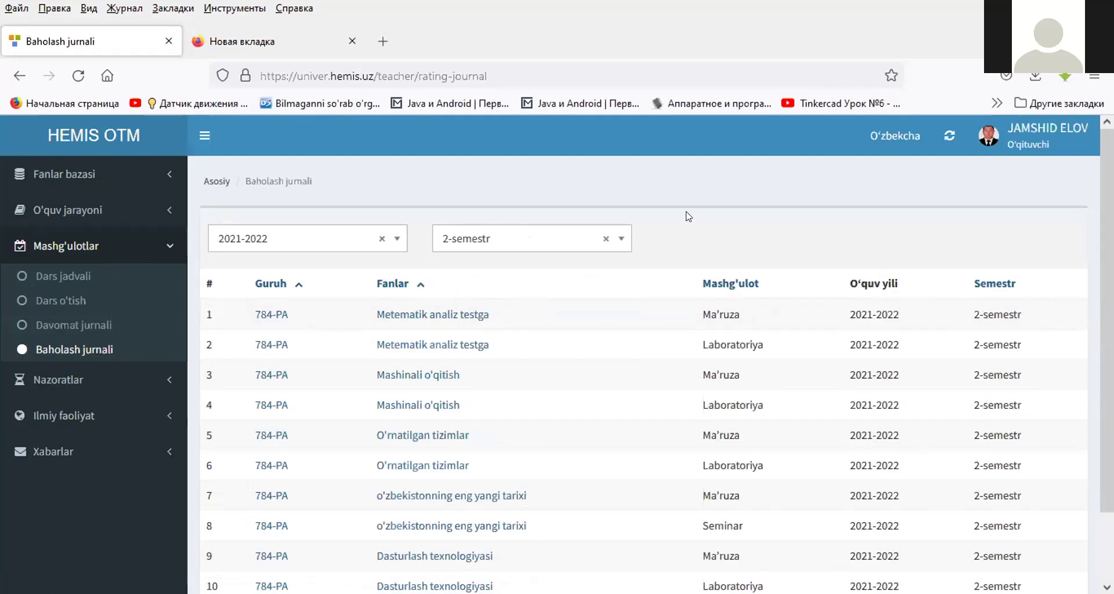
pyautogui.click(450, 436)
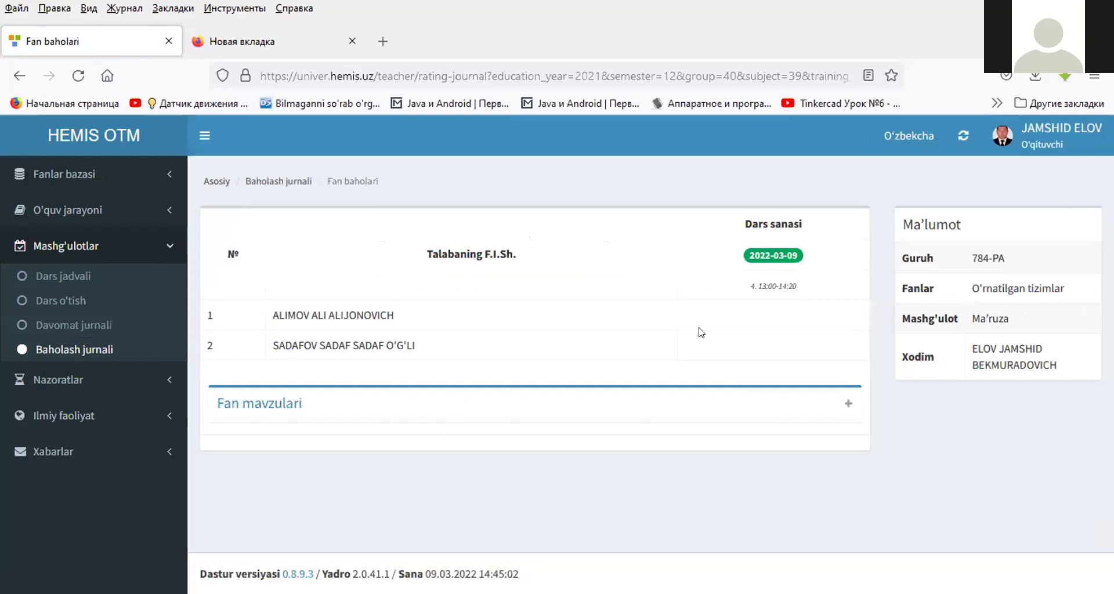
pyautogui.click(771, 256)
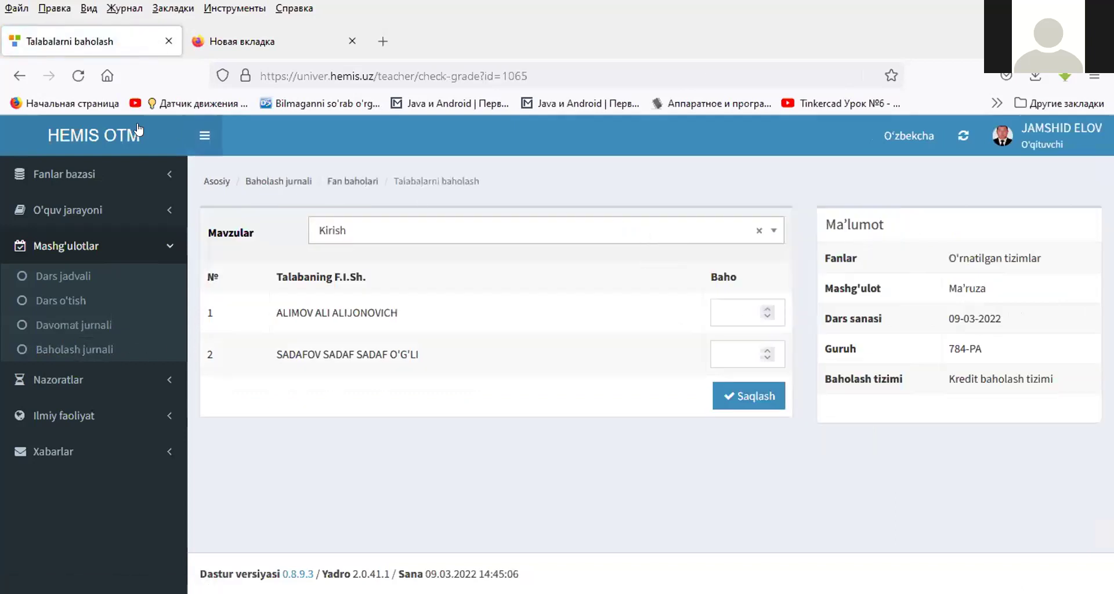
pyautogui.click(17, 76)
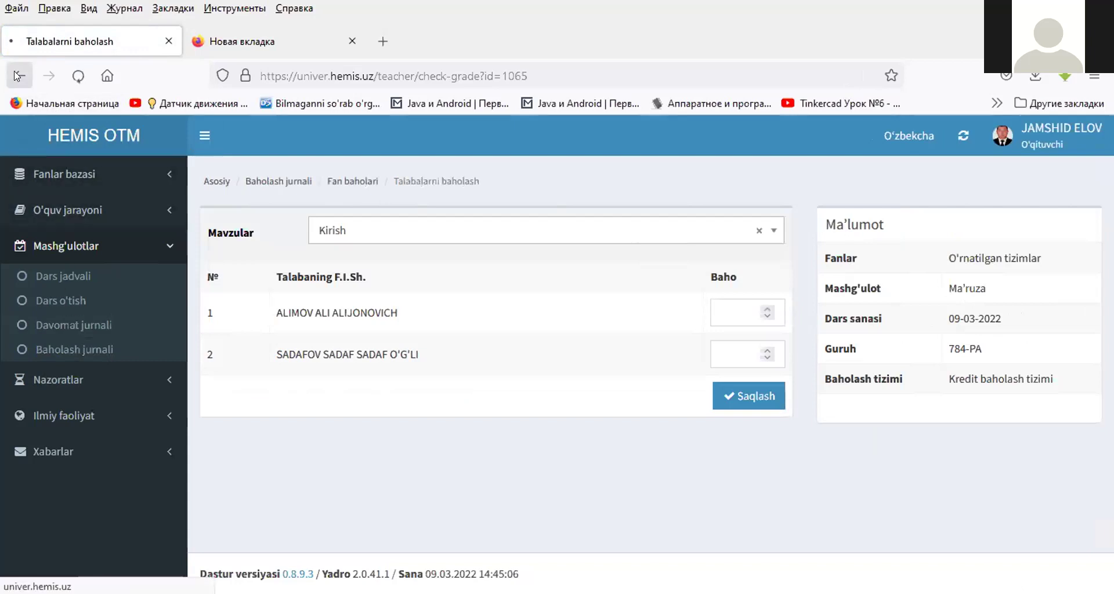
pyautogui.click(18, 75)
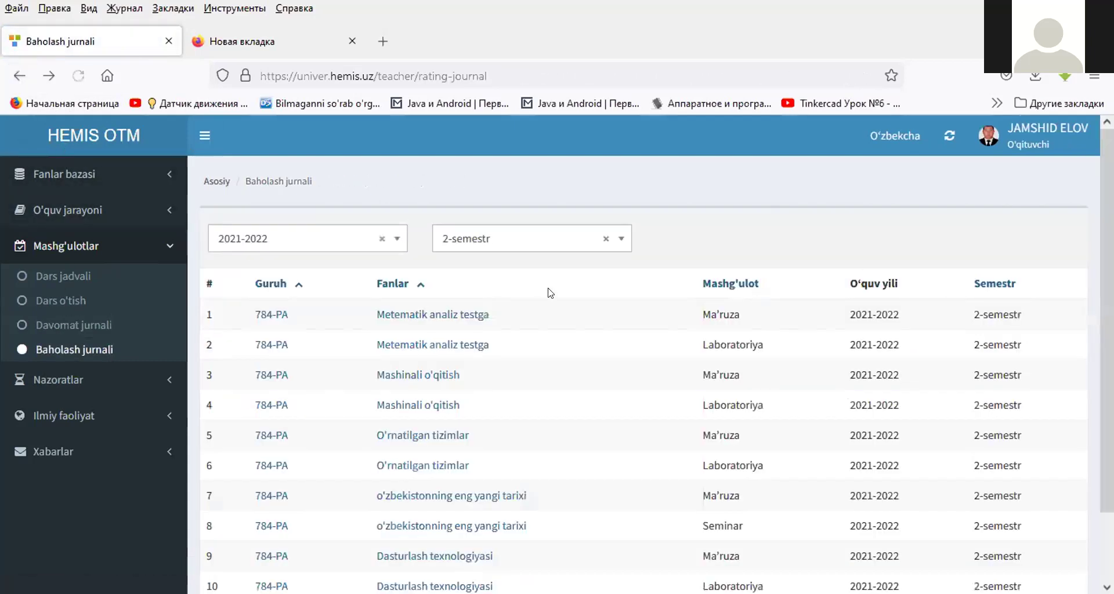
pyautogui.click(436, 439)
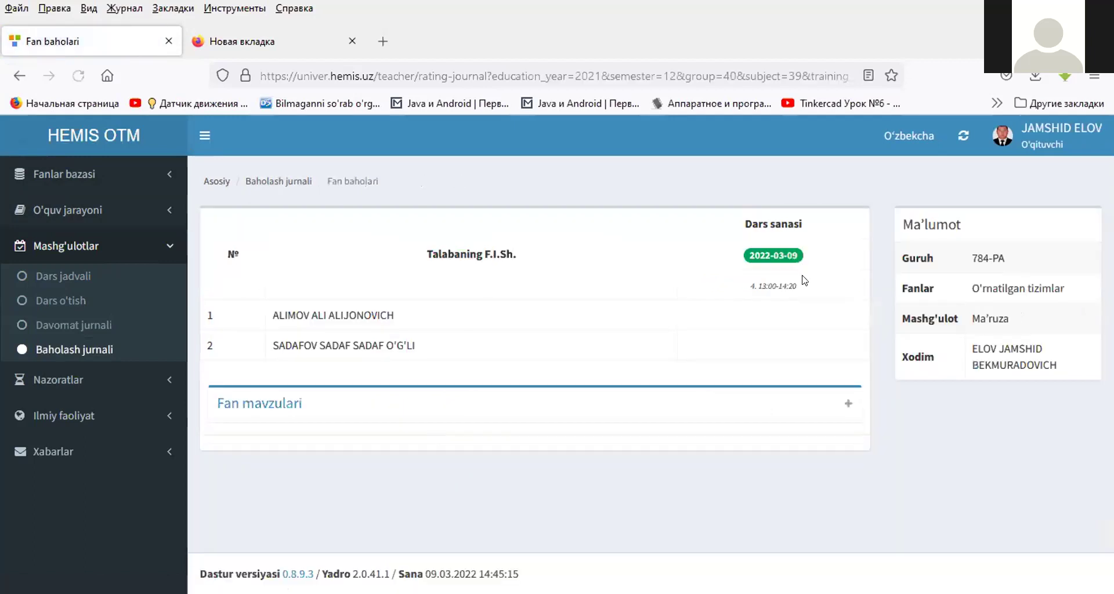
pyautogui.click(848, 404)
# - For the 2022-03-09 lesson, keep topic Kirish, give the first student 90, and save
pyautogui.click(766, 255)
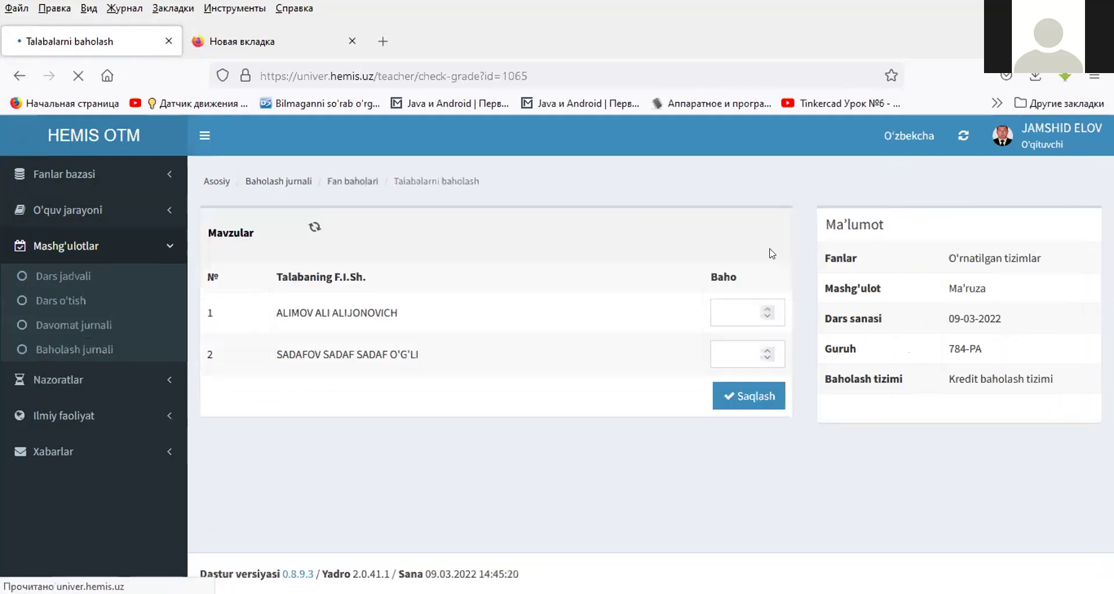
pyautogui.click(450, 229)
pyautogui.click(450, 230)
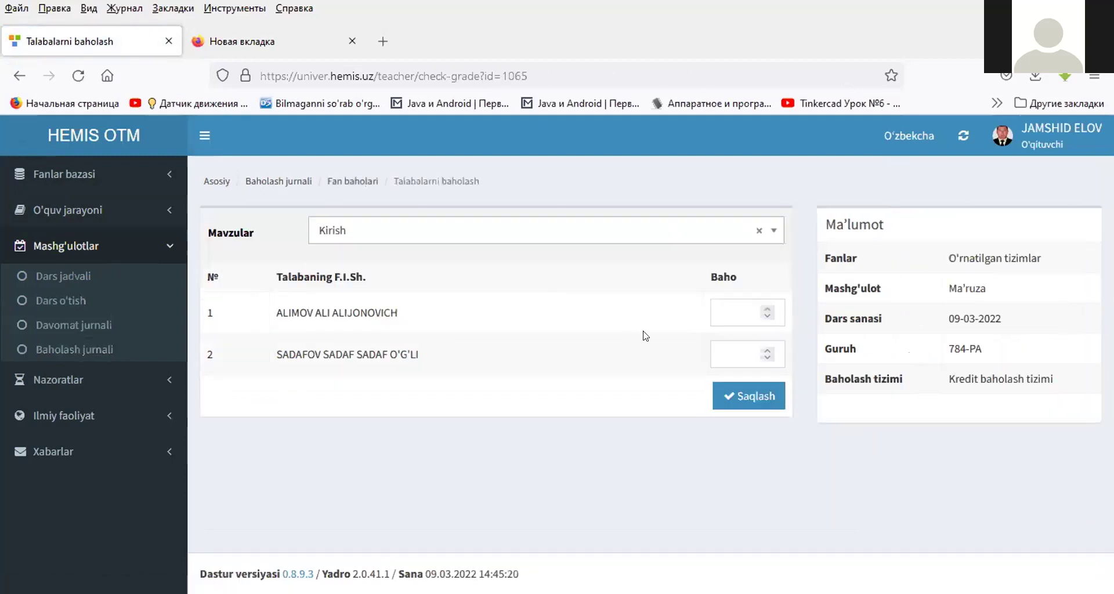
pyautogui.click(714, 315)
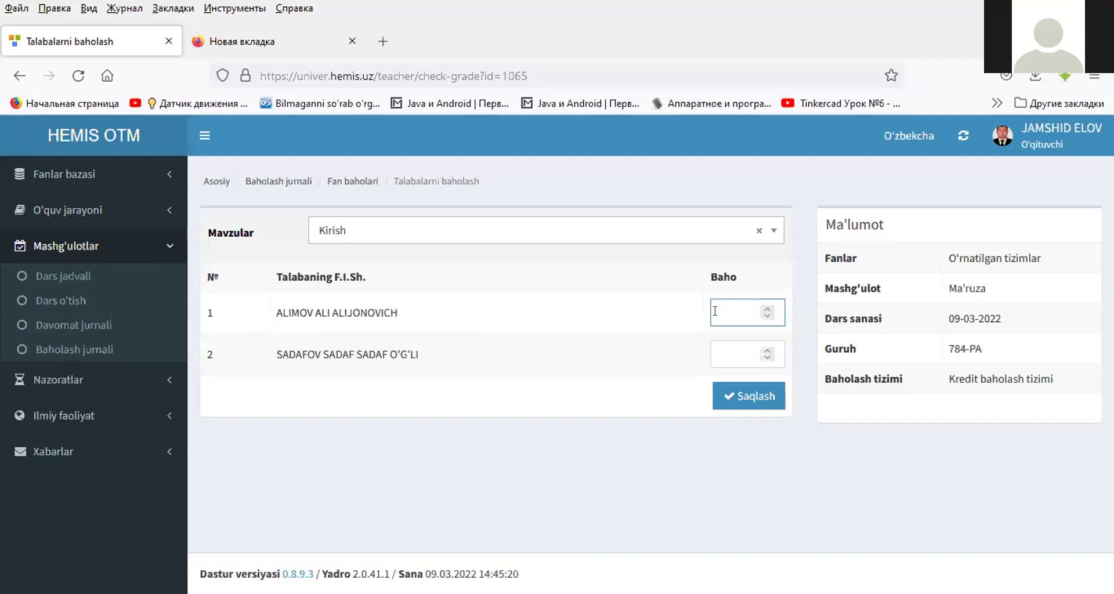
pyautogui.write('90')
pyautogui.press('Tab')
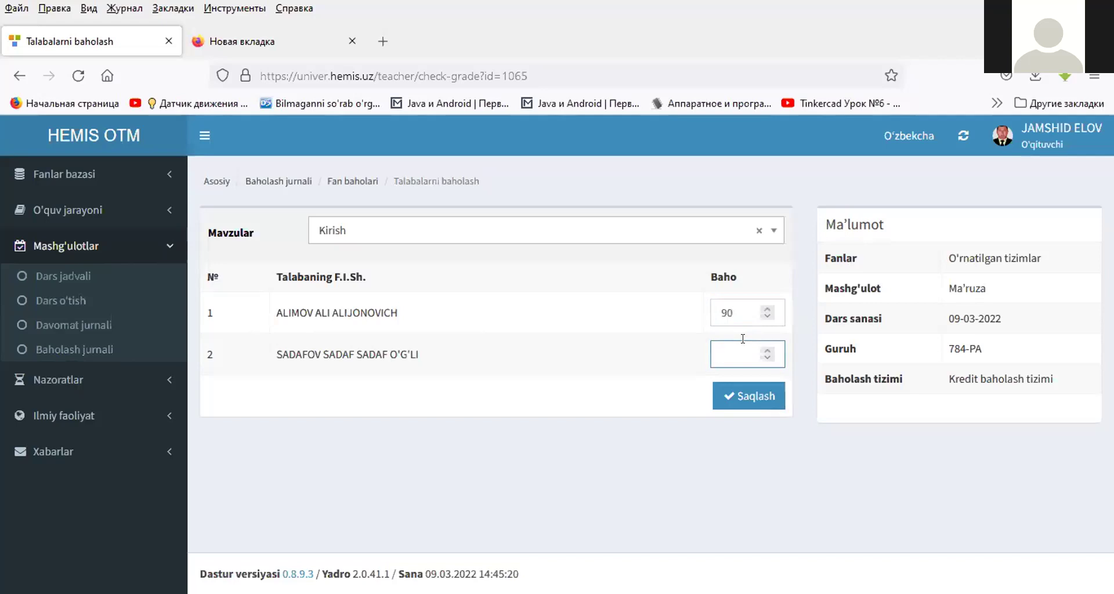
pyautogui.click(746, 395)
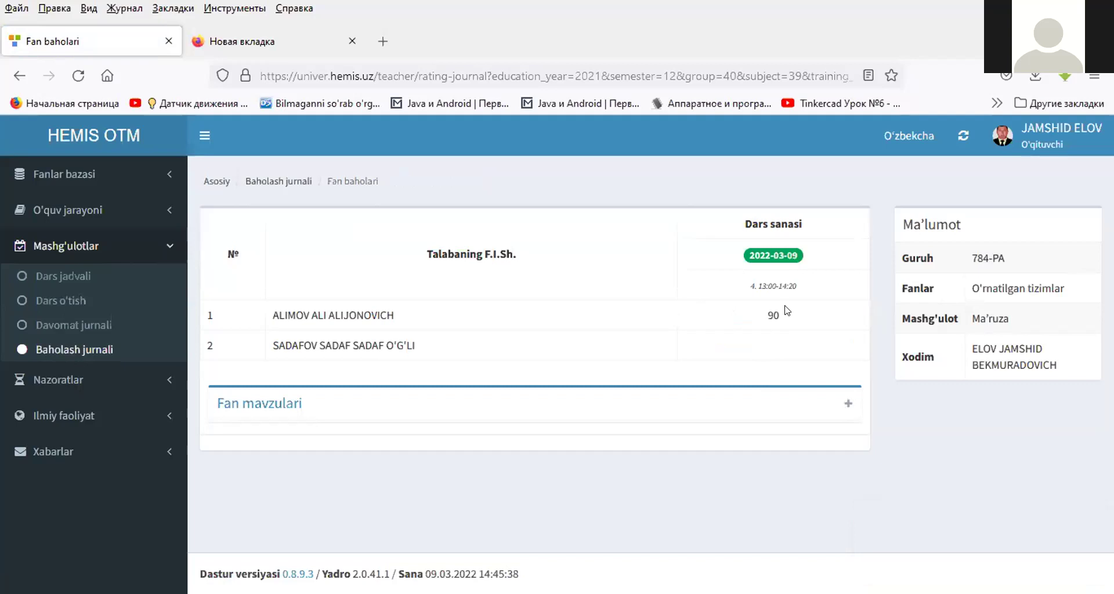
pyautogui.click(787, 311)
# - Filter the Oraliq nazorat schedule to 2-semestr, group 784-PA and O'rnatilgan tizimlar
pyautogui.click(61, 379)
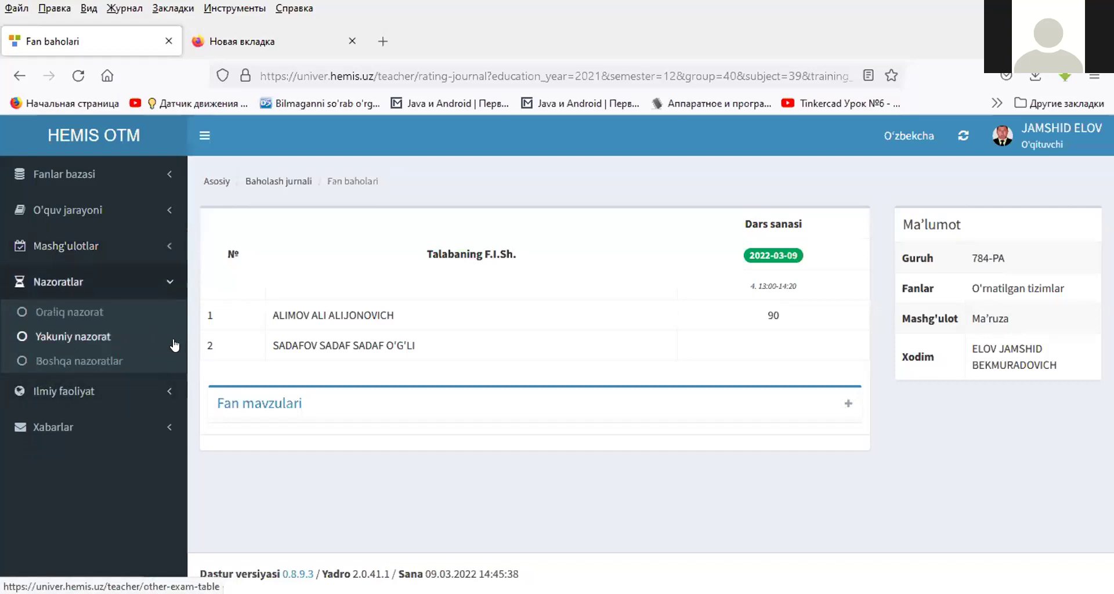
pyautogui.click(62, 310)
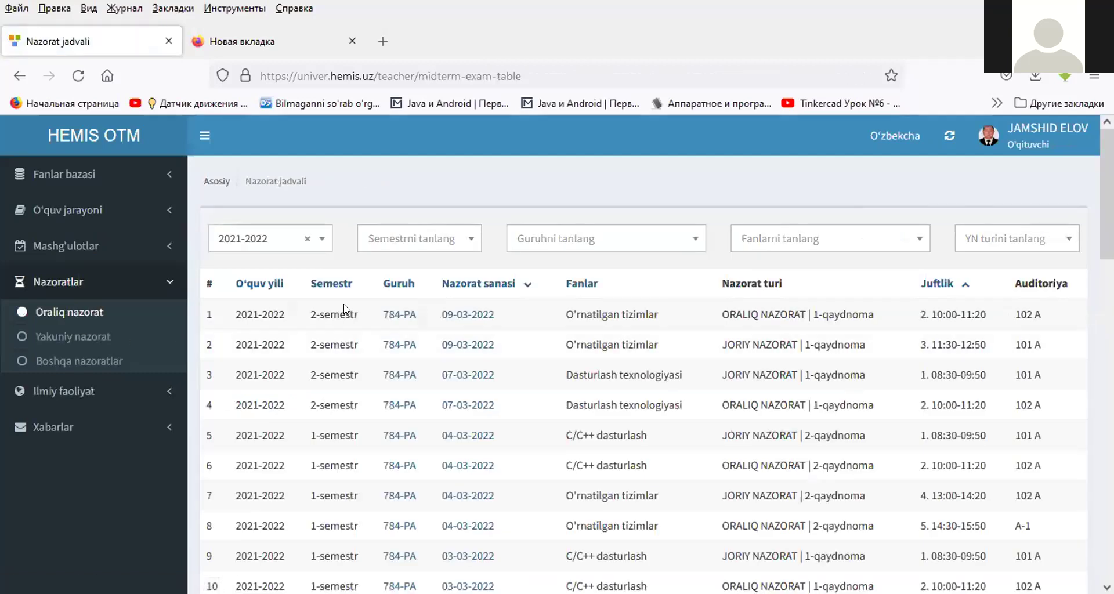
pyautogui.click(390, 239)
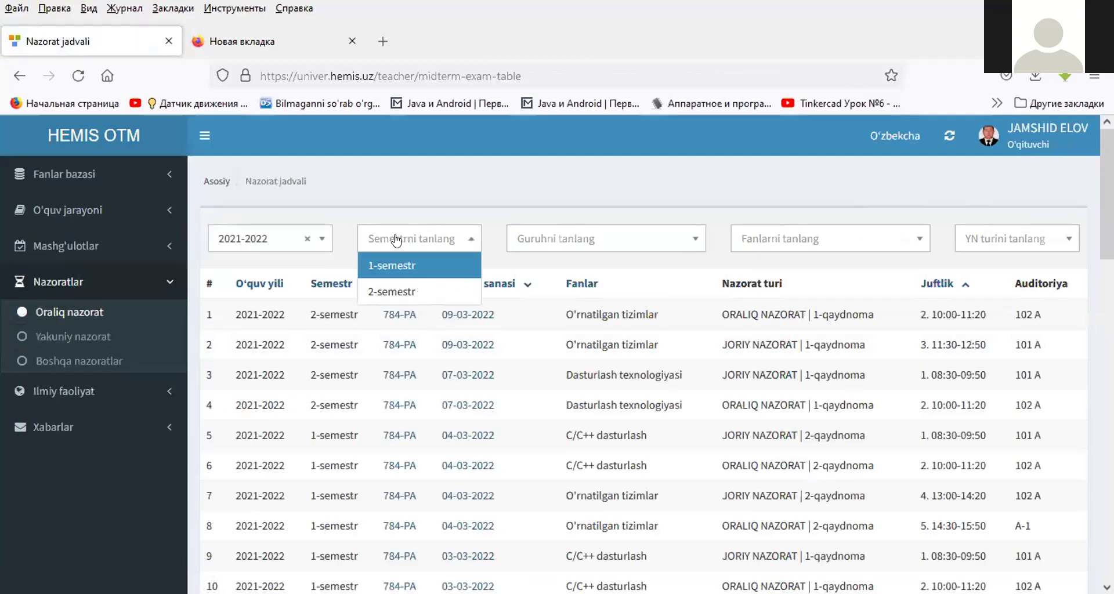
pyautogui.click(398, 291)
pyautogui.click(567, 240)
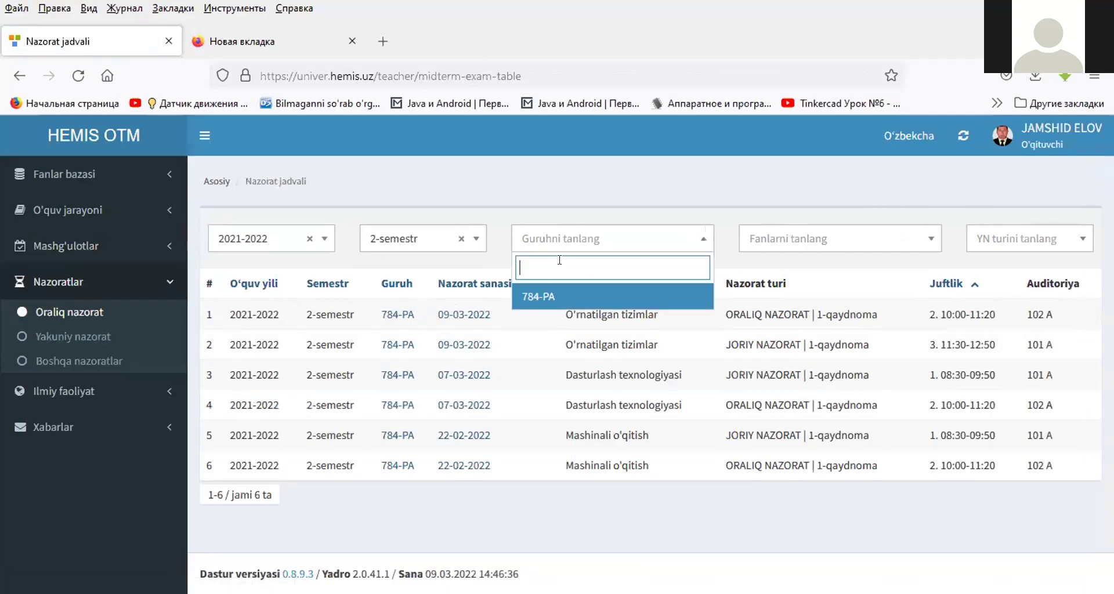
pyautogui.click(555, 296)
pyautogui.click(793, 241)
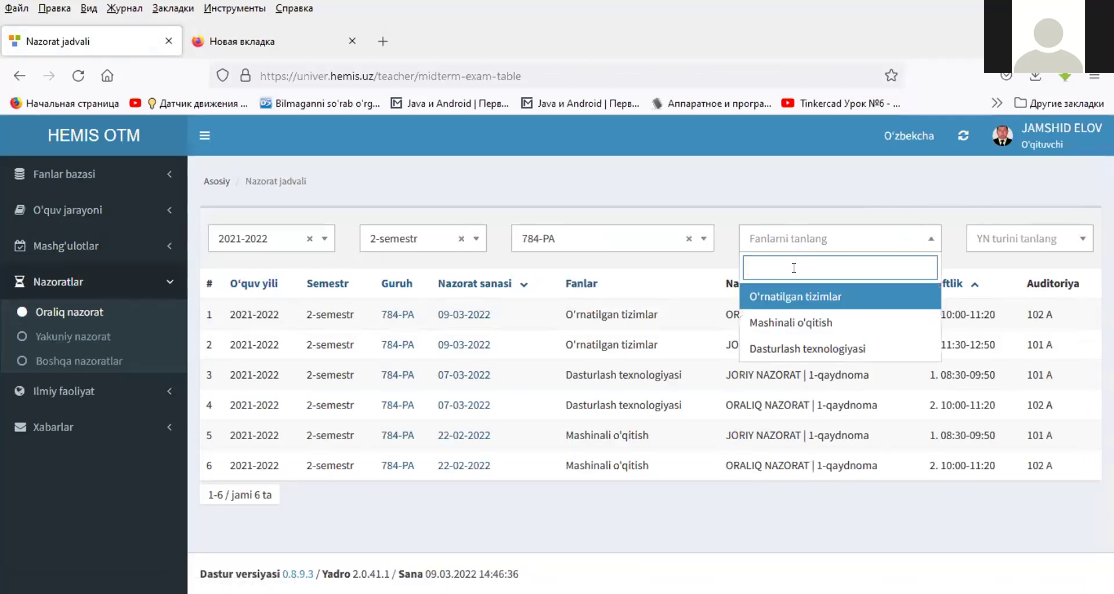
pyautogui.click(796, 296)
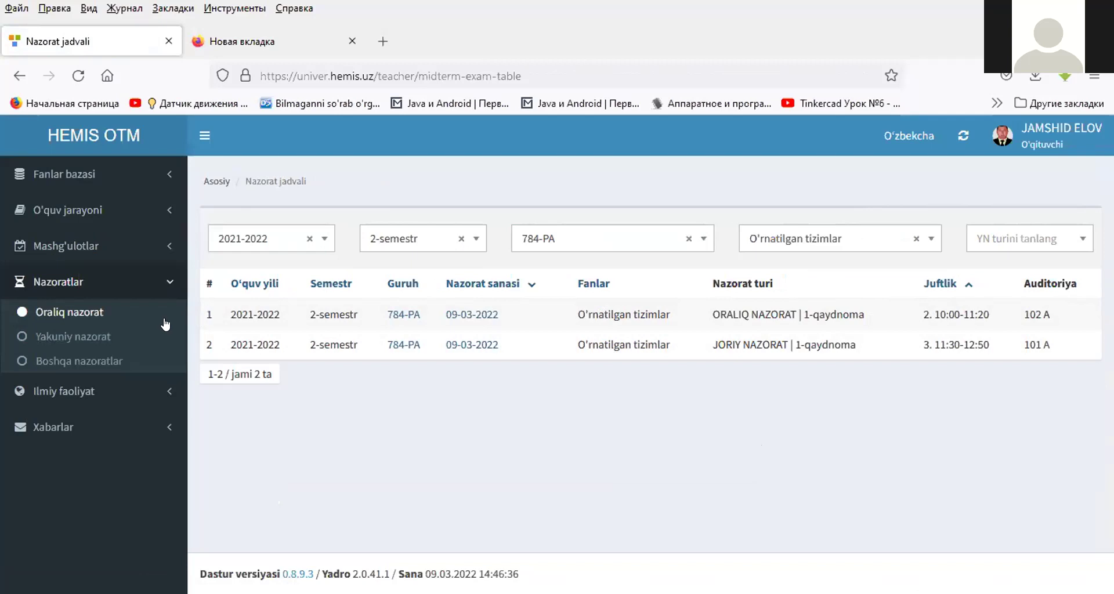
# - Filter the Yakuniy nazorat schedule to 2-semestr, group 784-PA and O'rnatilgan tizimlar
pyautogui.click(88, 335)
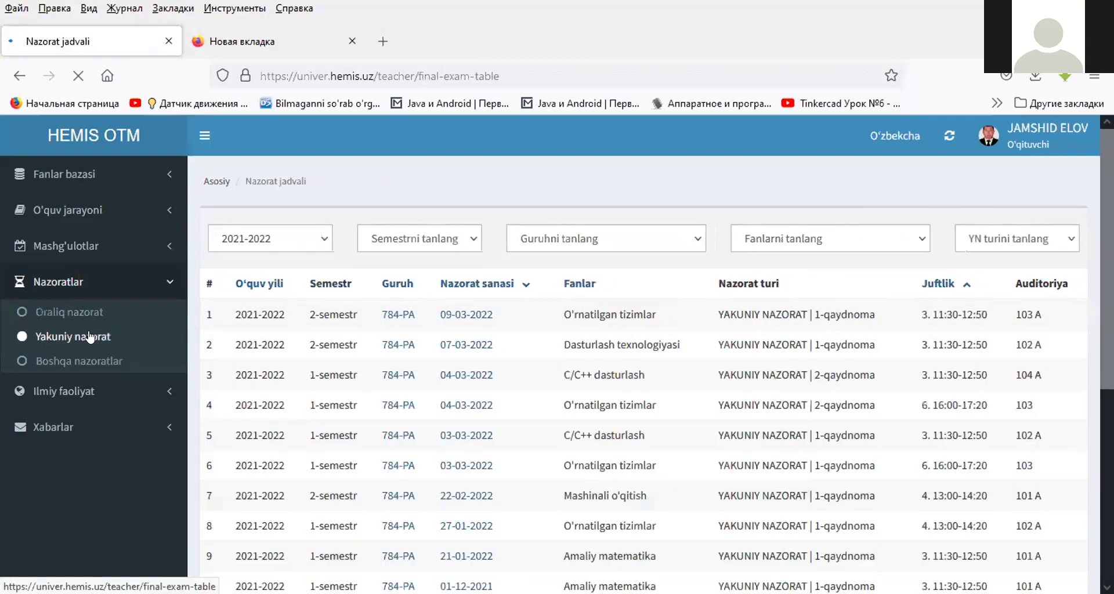
pyautogui.click(446, 239)
pyautogui.click(398, 289)
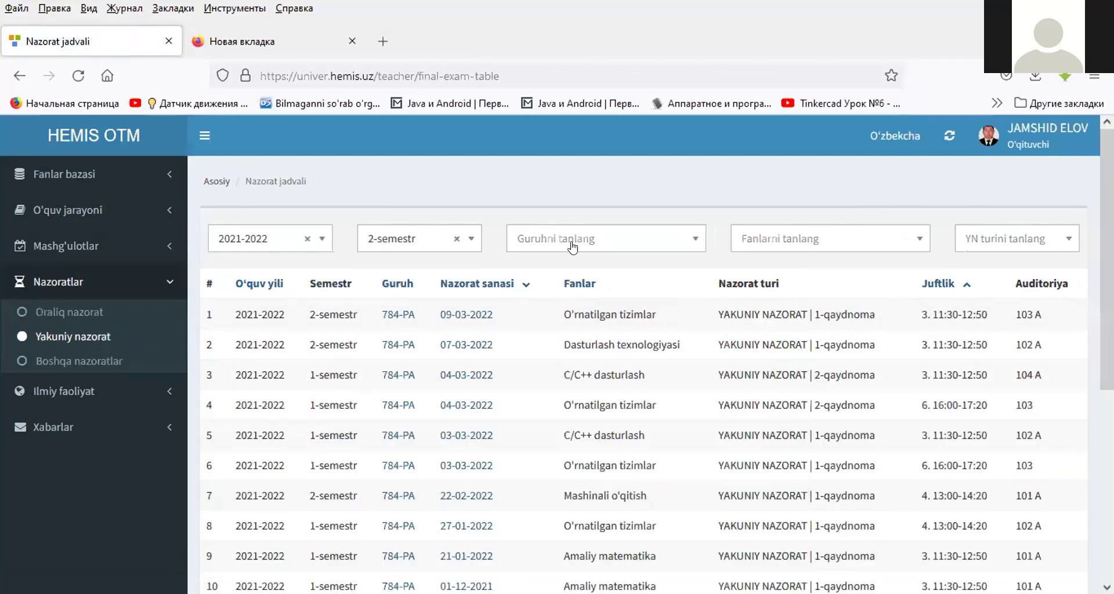
pyautogui.click(569, 244)
pyautogui.click(539, 296)
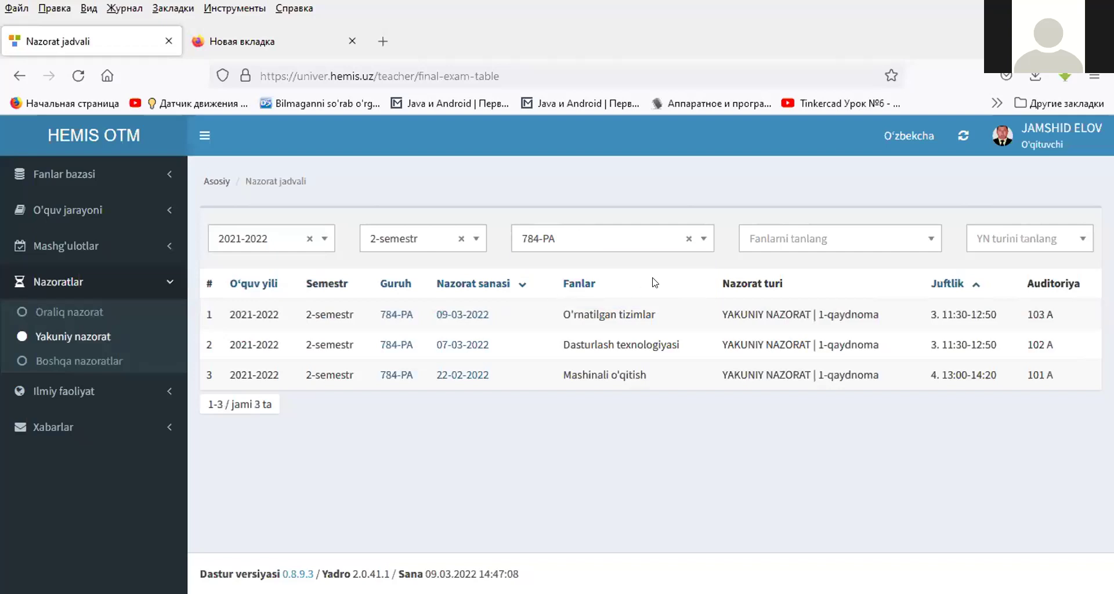
pyautogui.click(776, 243)
pyautogui.click(775, 297)
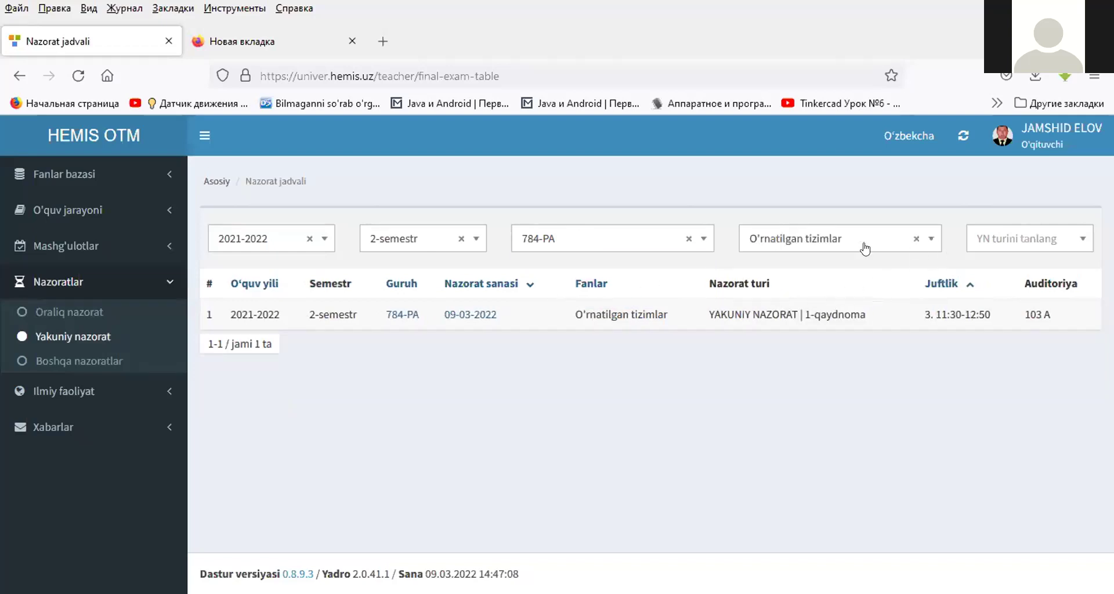
# - Open the 784-PA Oraliq nazorat rating and save 0 points for both students
pyautogui.click(392, 314)
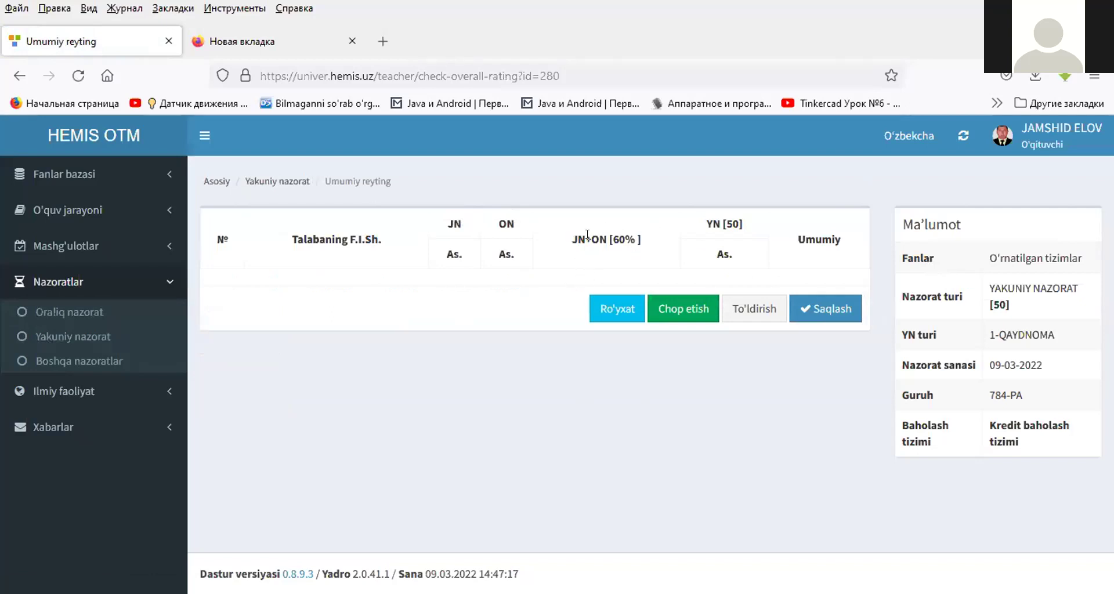
pyautogui.click(76, 309)
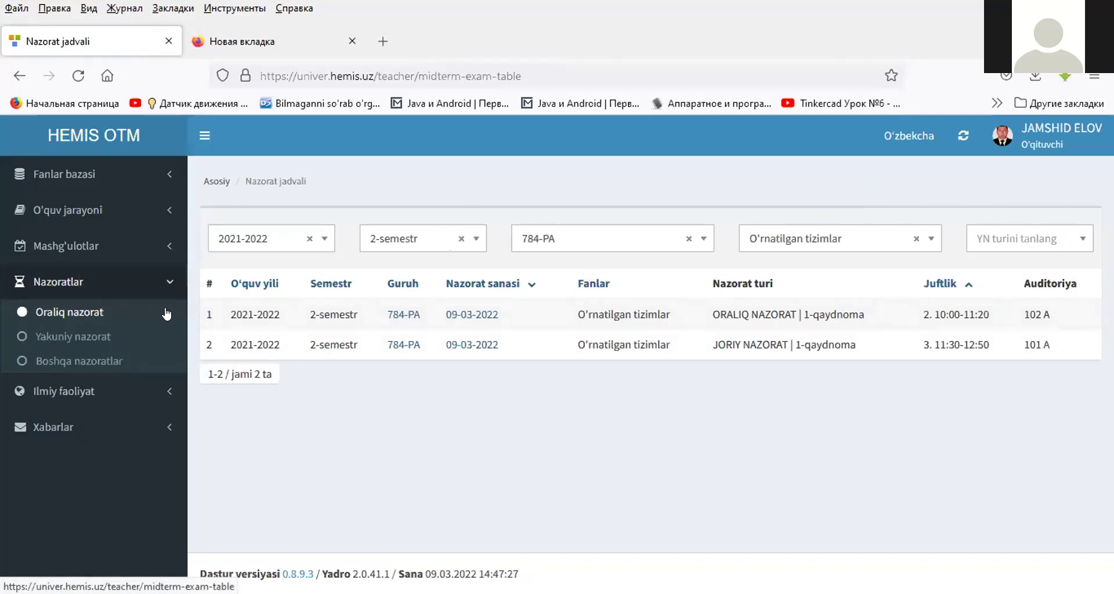
pyautogui.click(409, 317)
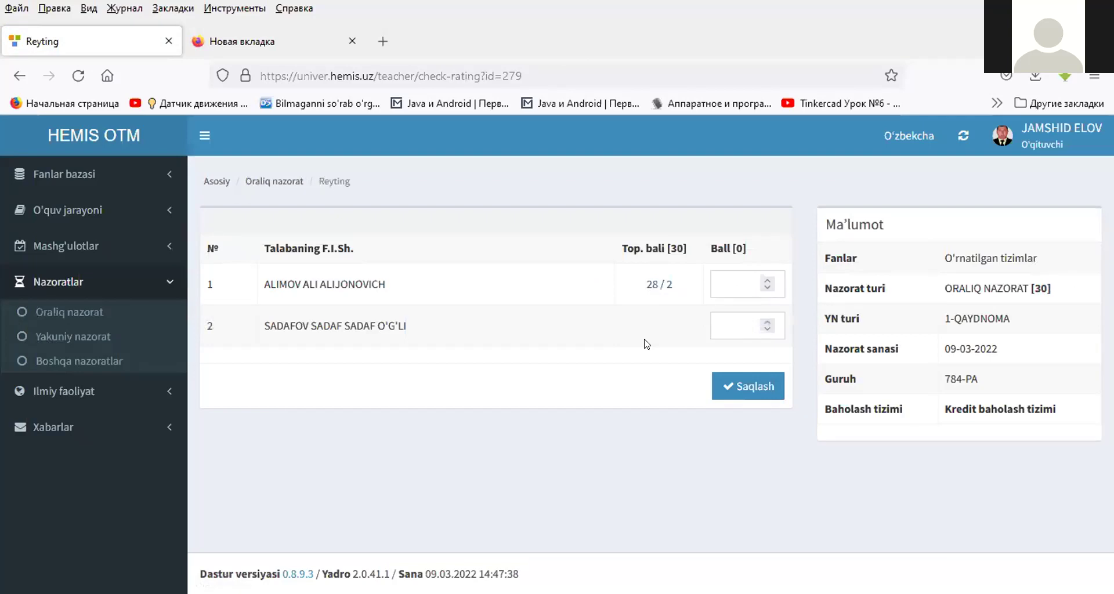
pyautogui.click(720, 323)
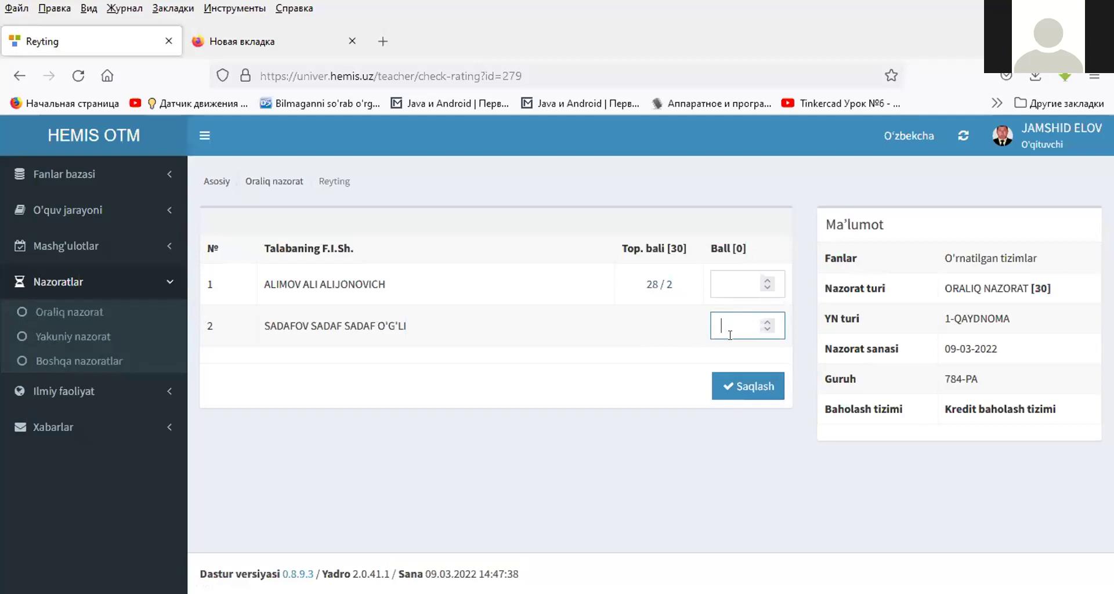
pyautogui.click(717, 284)
pyautogui.write('0')
pyautogui.click(720, 321)
pyautogui.write('0')
pyautogui.click(740, 385)
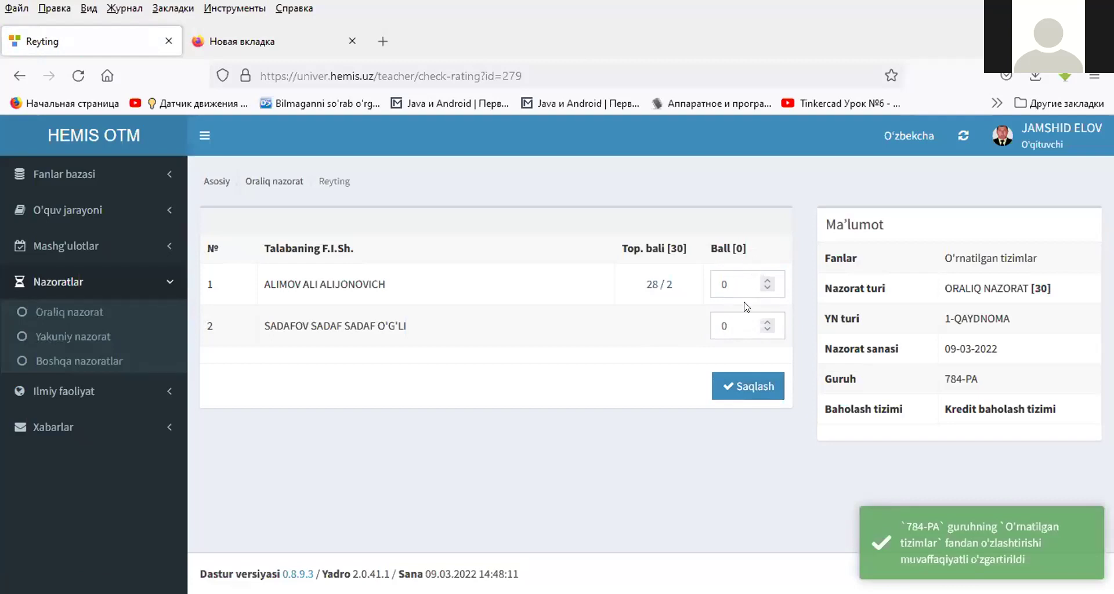
# - Open the 784-PA JORIY NAZORAT rating and enter 0 for the first student
pyautogui.click(101, 336)
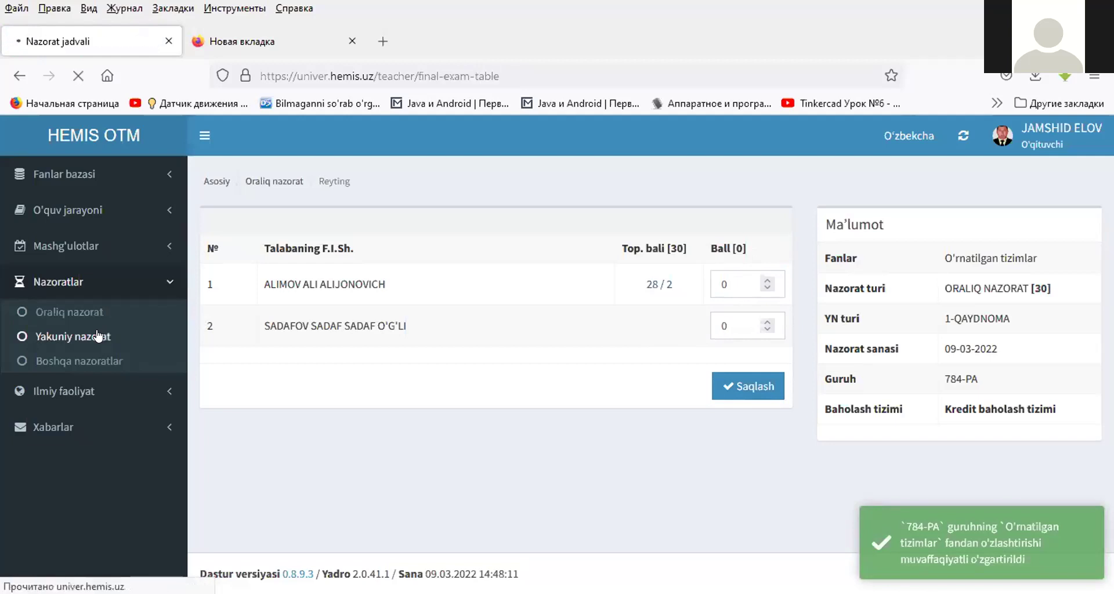
pyautogui.click(456, 315)
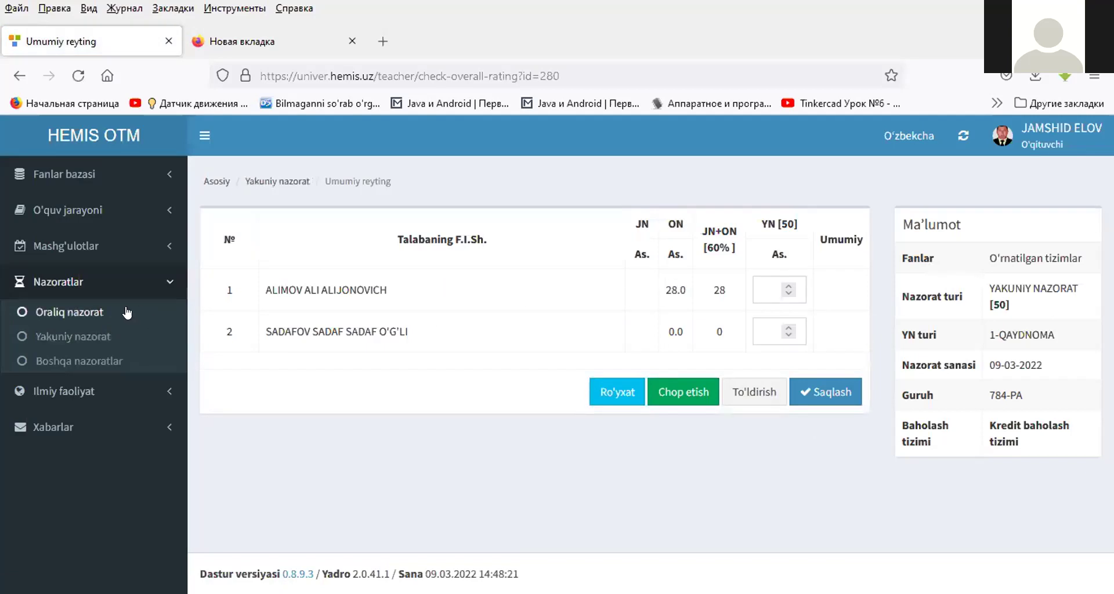
pyautogui.click(92, 311)
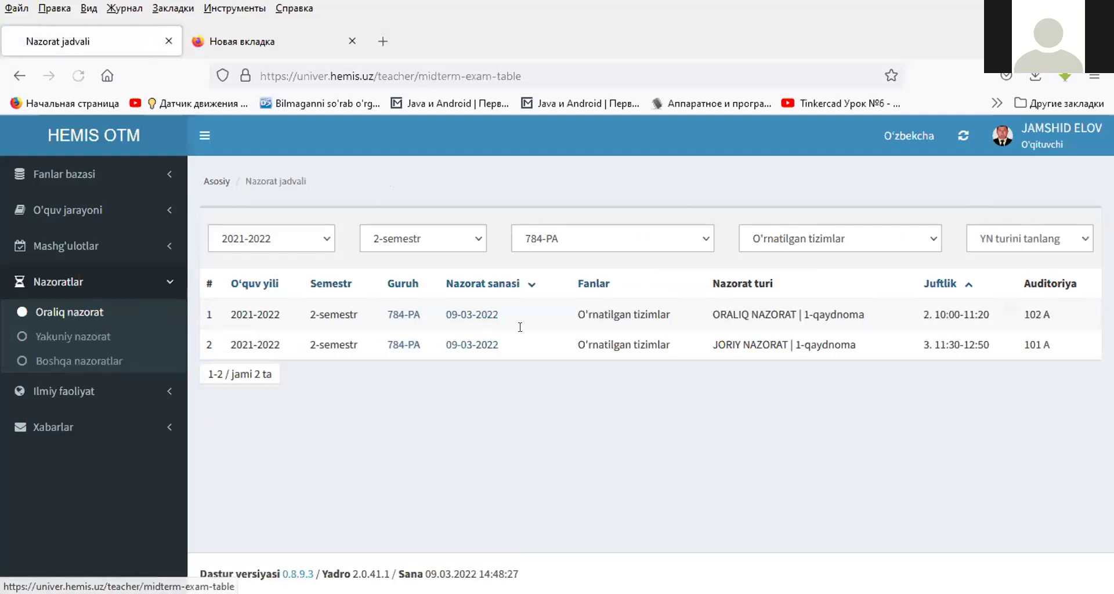
pyautogui.click(459, 346)
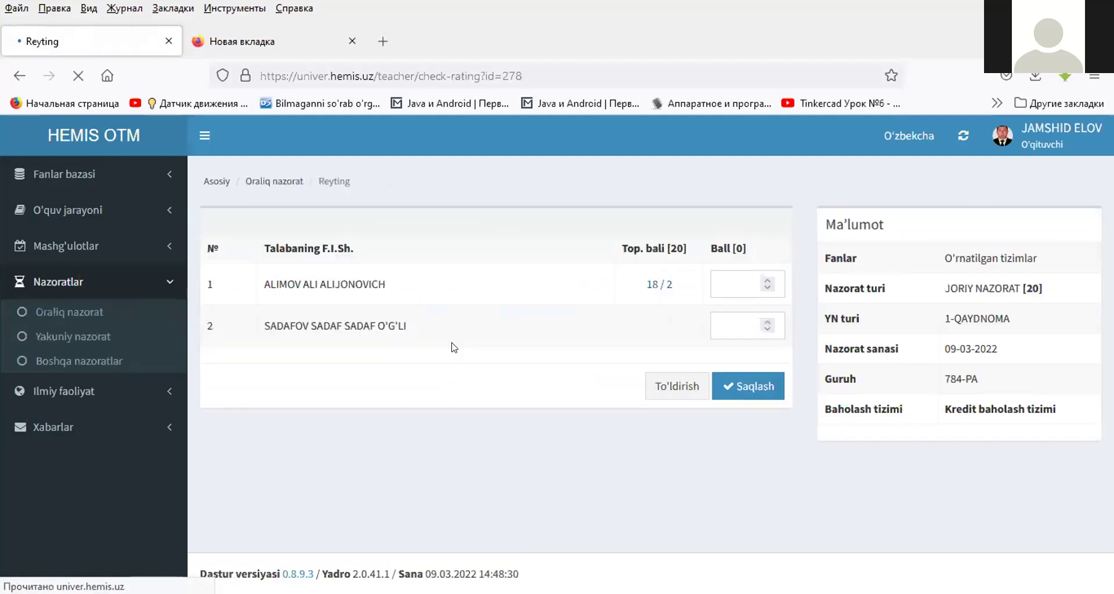
pyautogui.click(726, 284)
pyautogui.write('0')
pyautogui.click(717, 333)
pyautogui.write('0')
# - Check the 20-point maximum and the entered scores, then save the current control rating
pyautogui.click(661, 248)
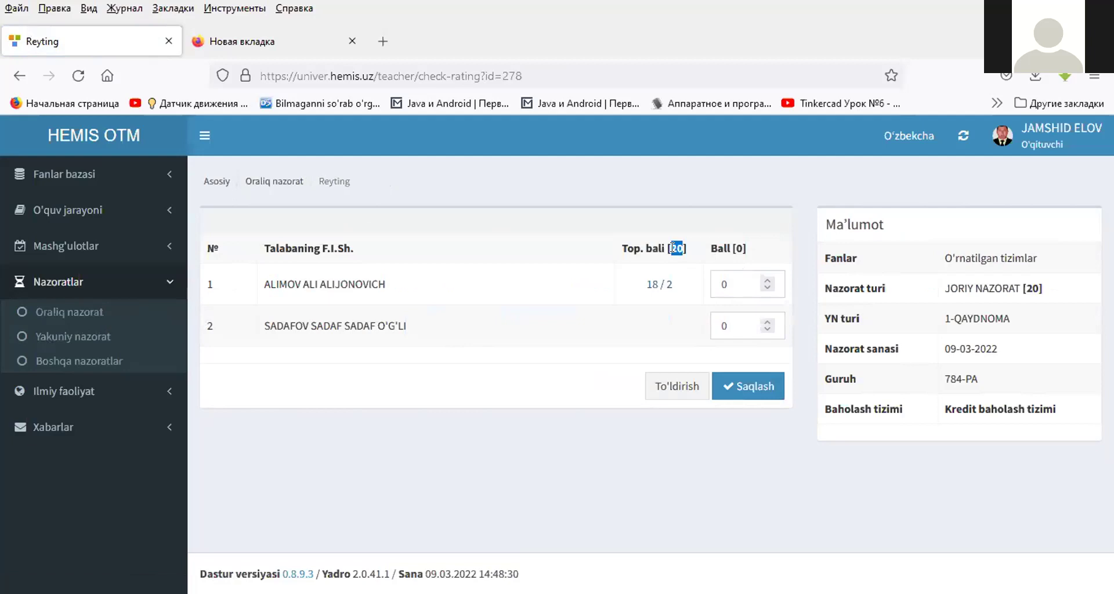
pyautogui.tripleClick(672, 248)
pyautogui.click(664, 245)
pyautogui.moveTo(622, 248); pyautogui.dragTo(680, 248)
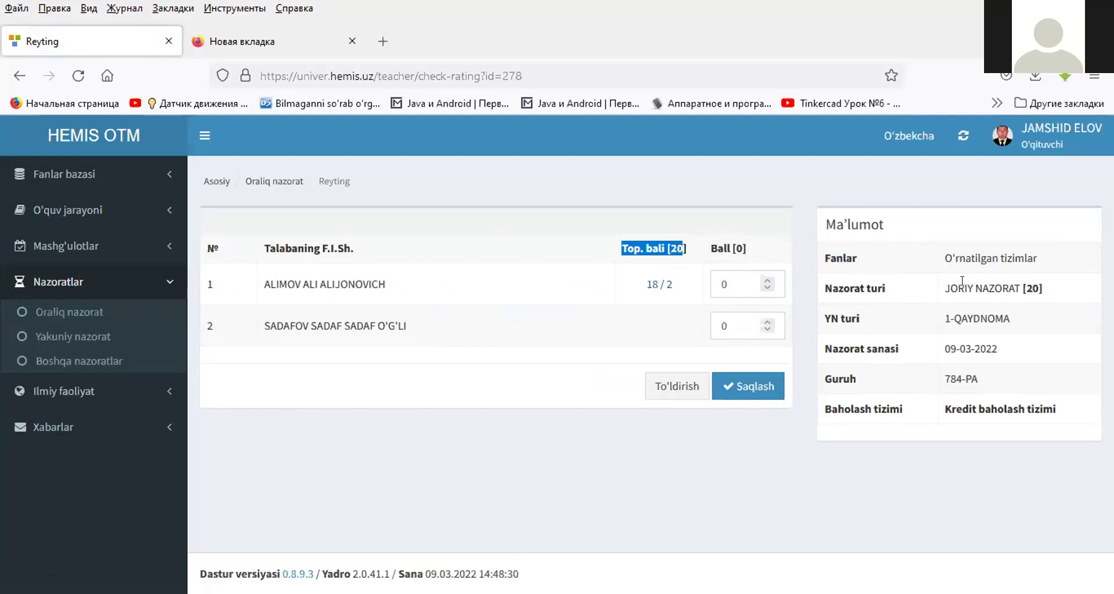
pyautogui.moveTo(944, 289); pyautogui.dragTo(1054, 290)
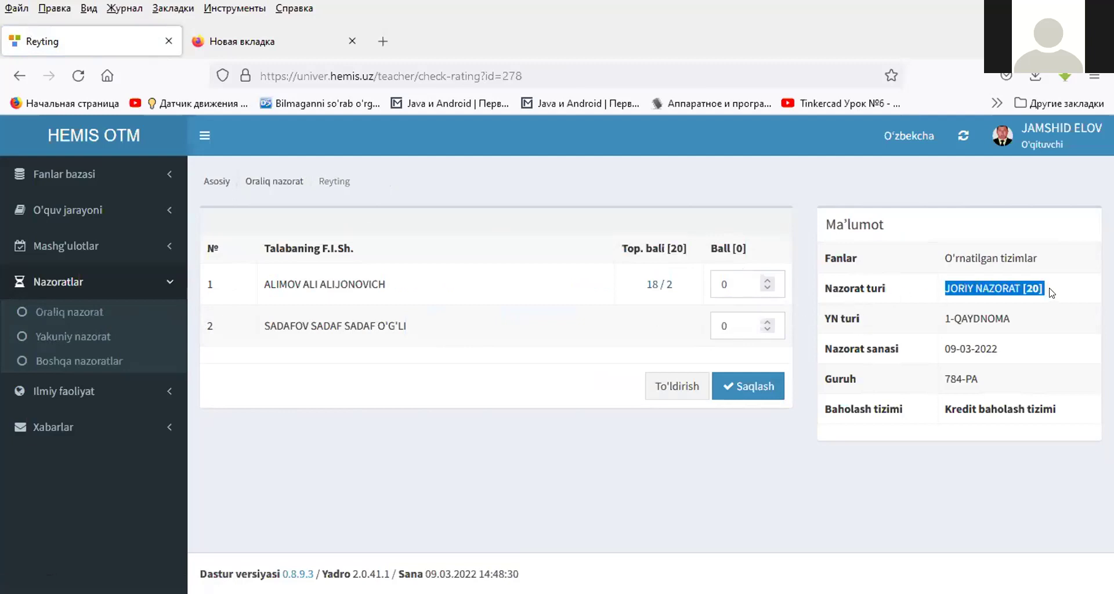
pyautogui.moveTo(622, 248); pyautogui.dragTo(689, 248)
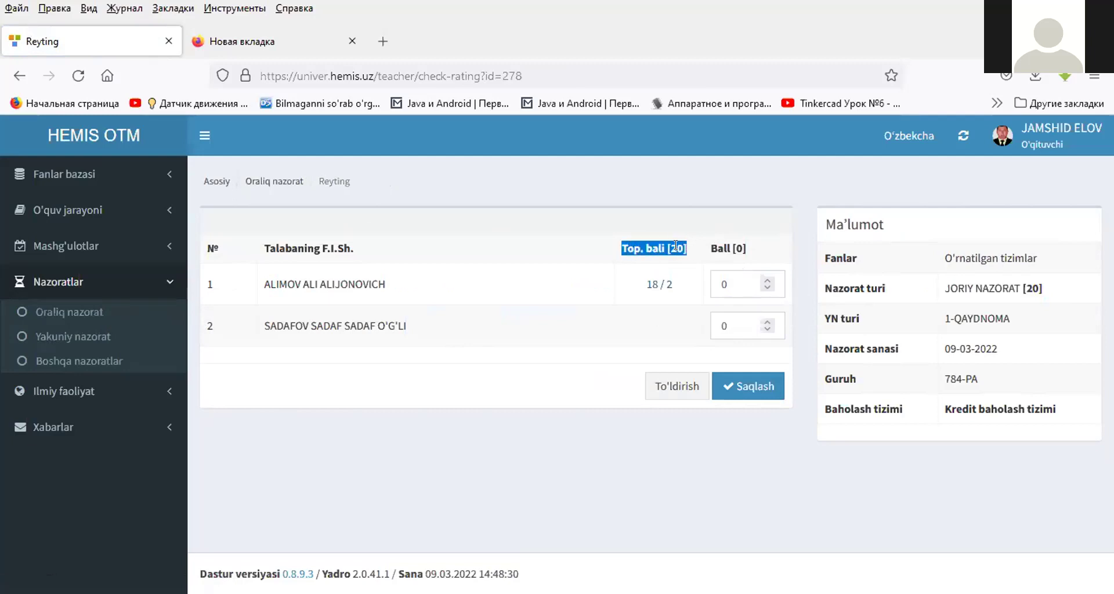
pyautogui.doubleClick(739, 248)
pyautogui.click(731, 273)
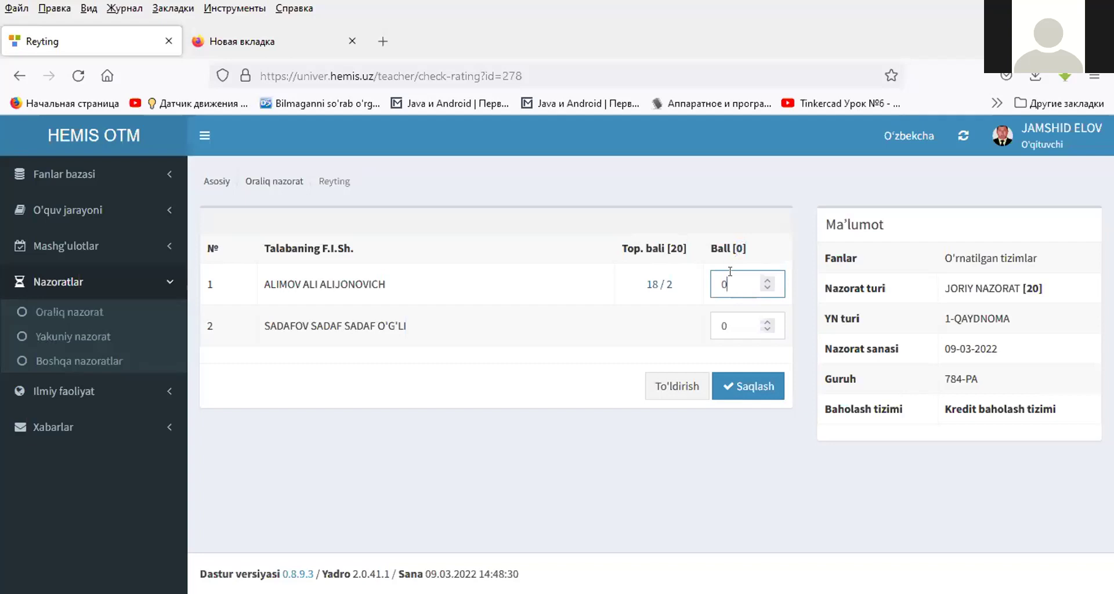
pyautogui.click(738, 387)
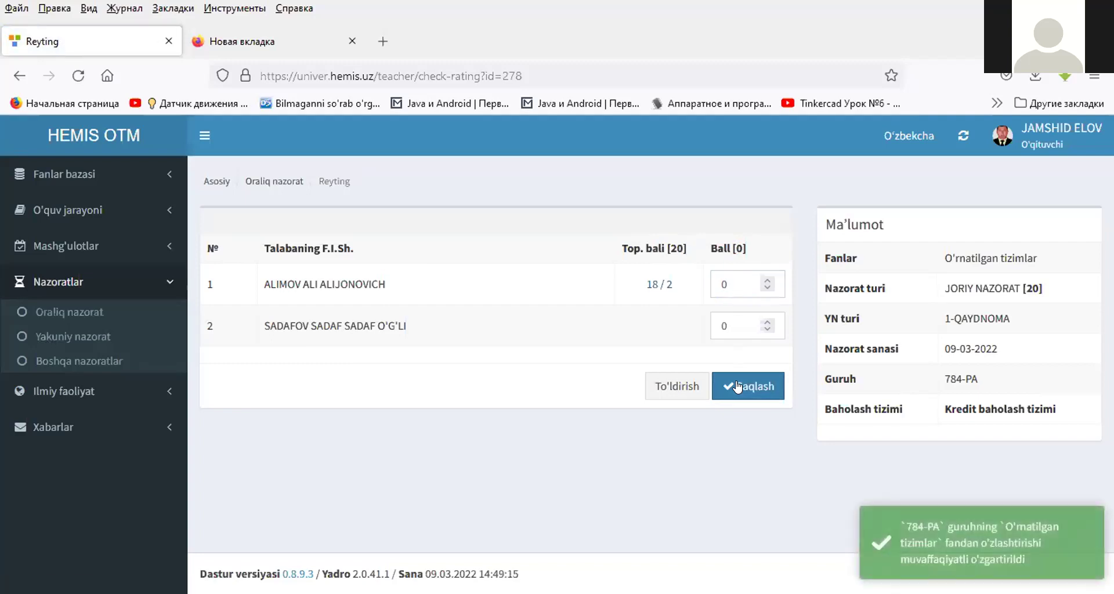
# - Enter final exam scores of 40 and 0 in the 09-03-2022 Yakuniy nazorat rating and save them
pyautogui.click(87, 335)
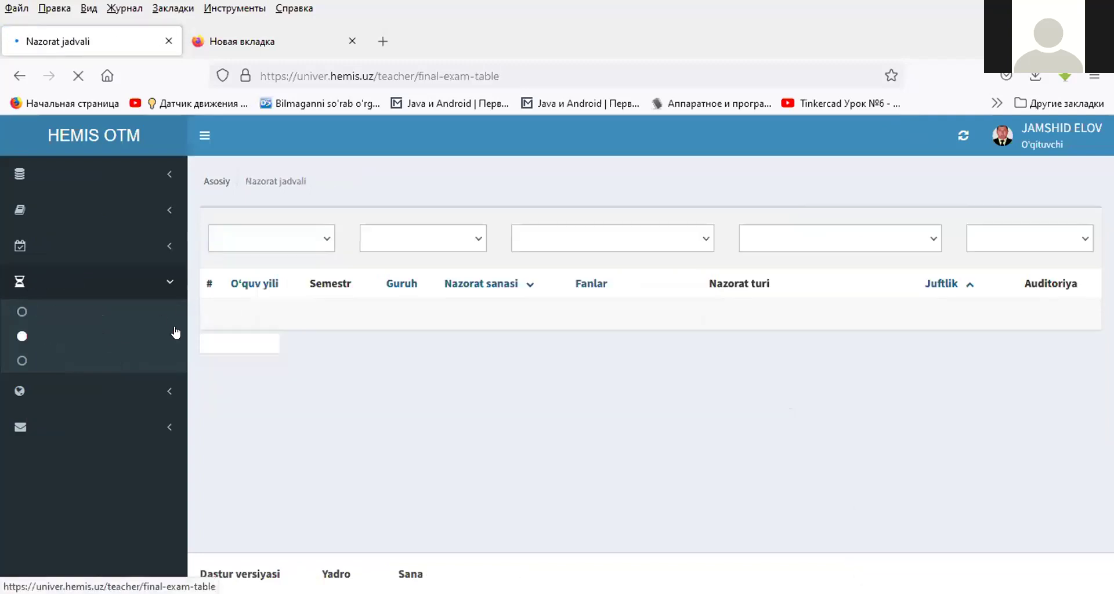
pyautogui.click(464, 318)
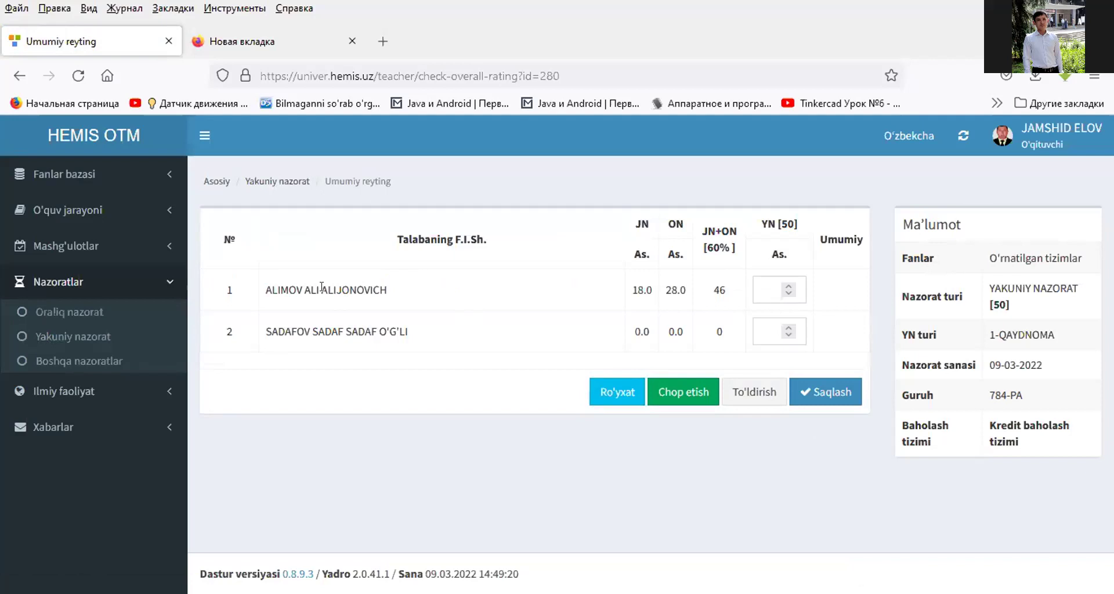
pyautogui.click(764, 283)
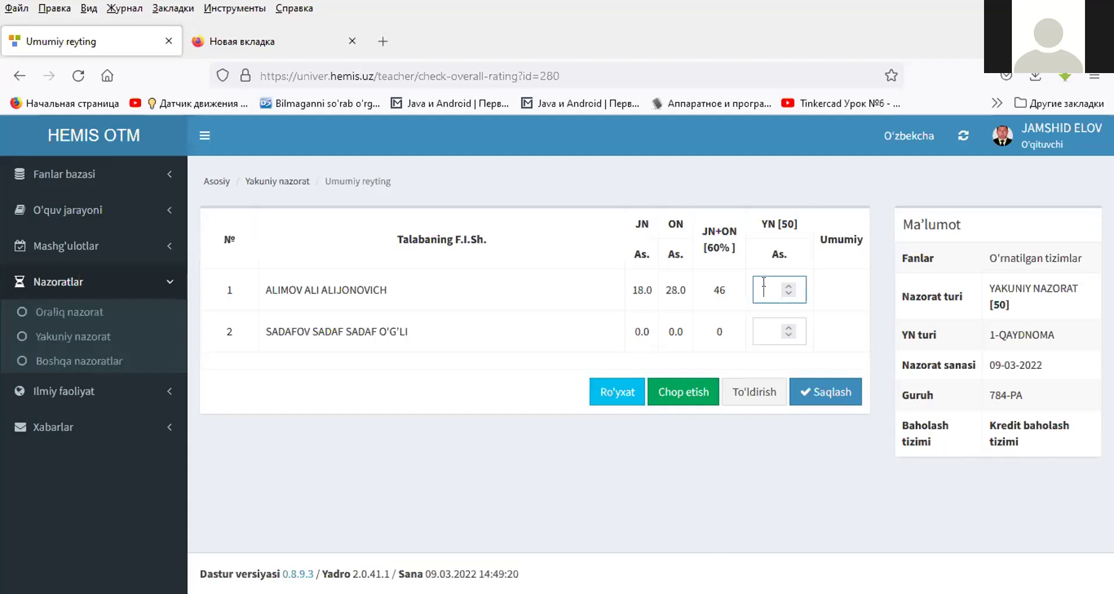
pyautogui.write('40')
pyautogui.click(819, 393)
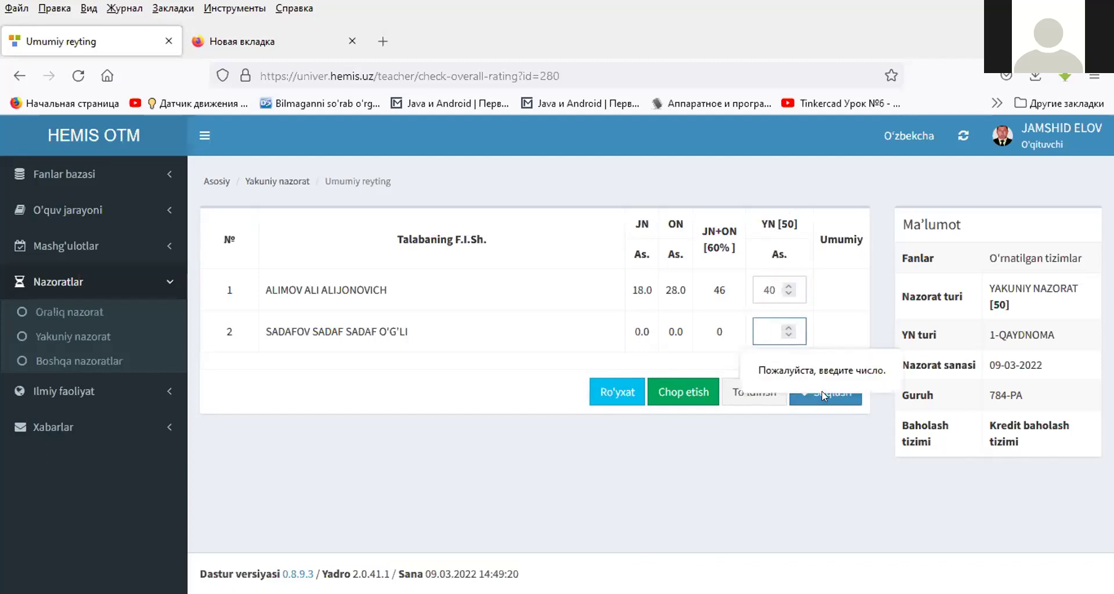
pyautogui.write('0')
pyautogui.click(814, 395)
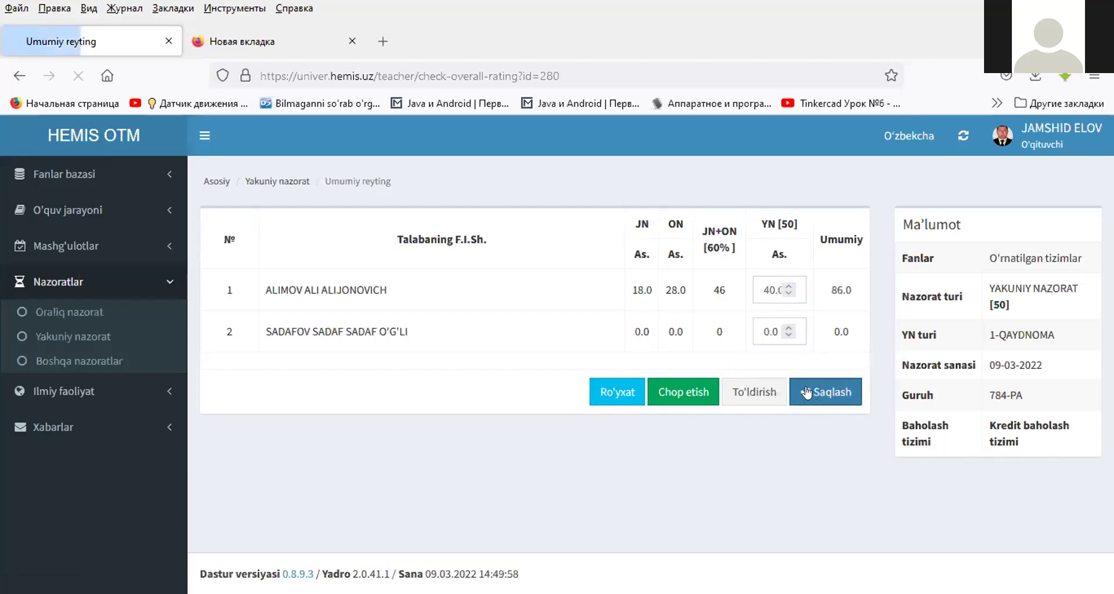
# - Check the 86.0 overall rating, then print the sheet and open 784-PA-O'rnatilgan tizimlar.docx
pyautogui.doubleClick(836, 289)
pyautogui.tripleClick(836, 288)
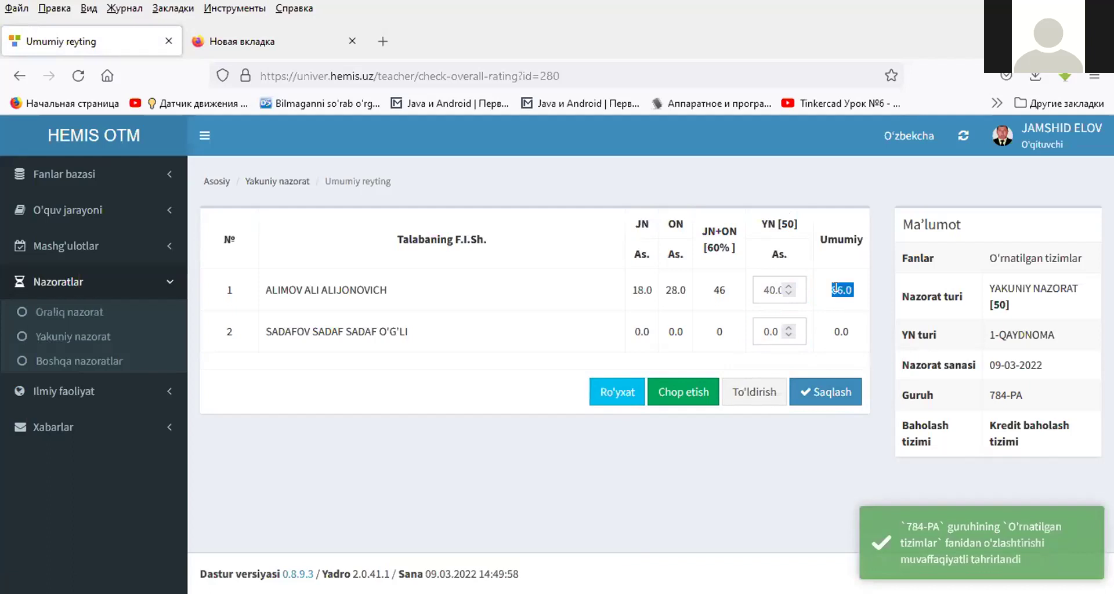
pyautogui.click(664, 397)
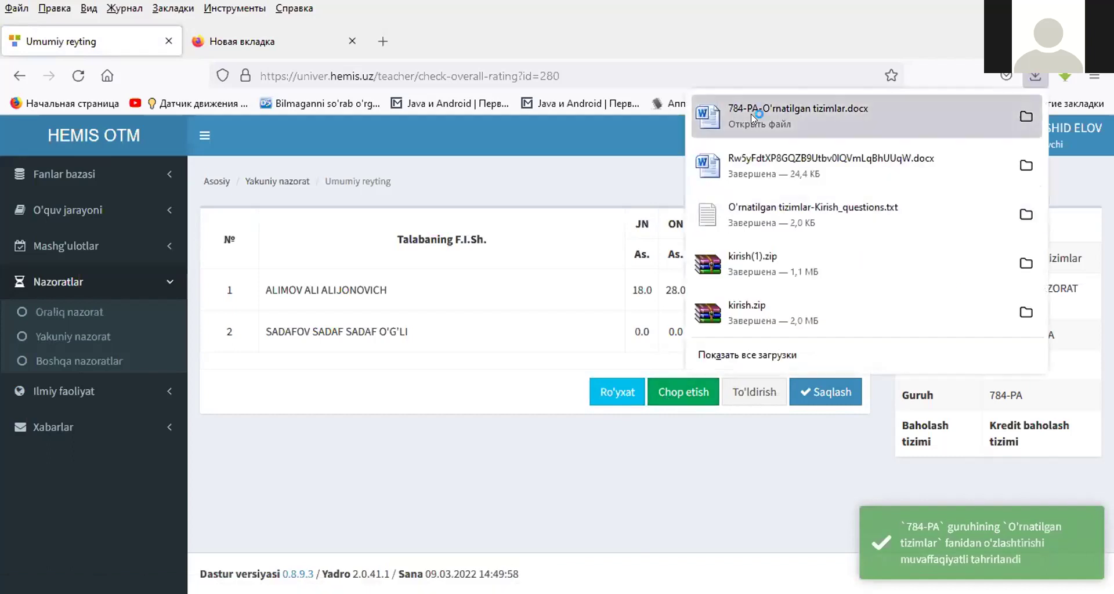
pyautogui.click(751, 115)
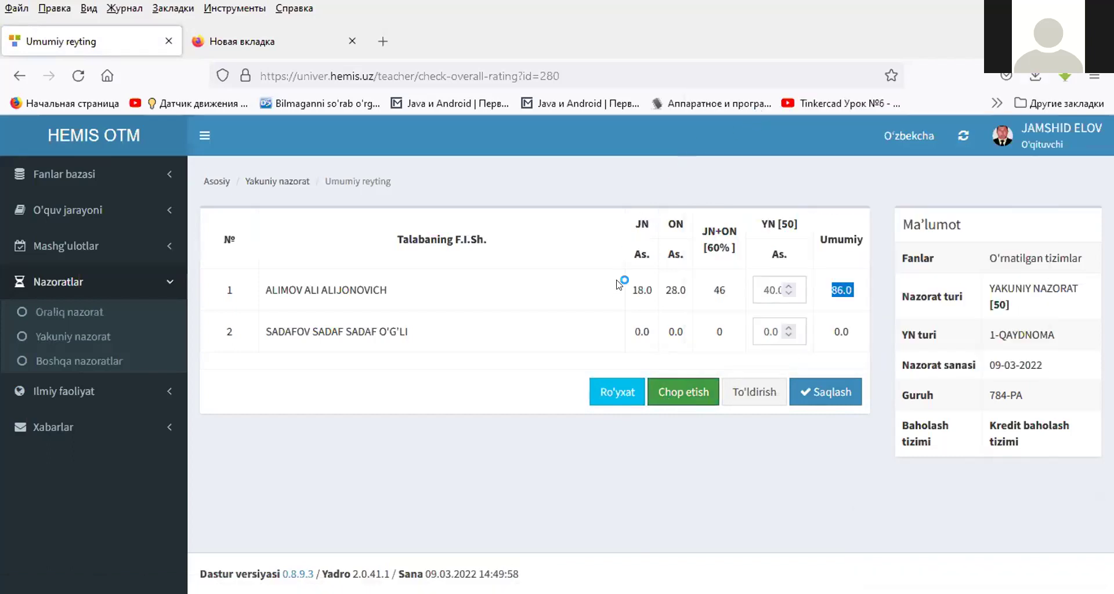
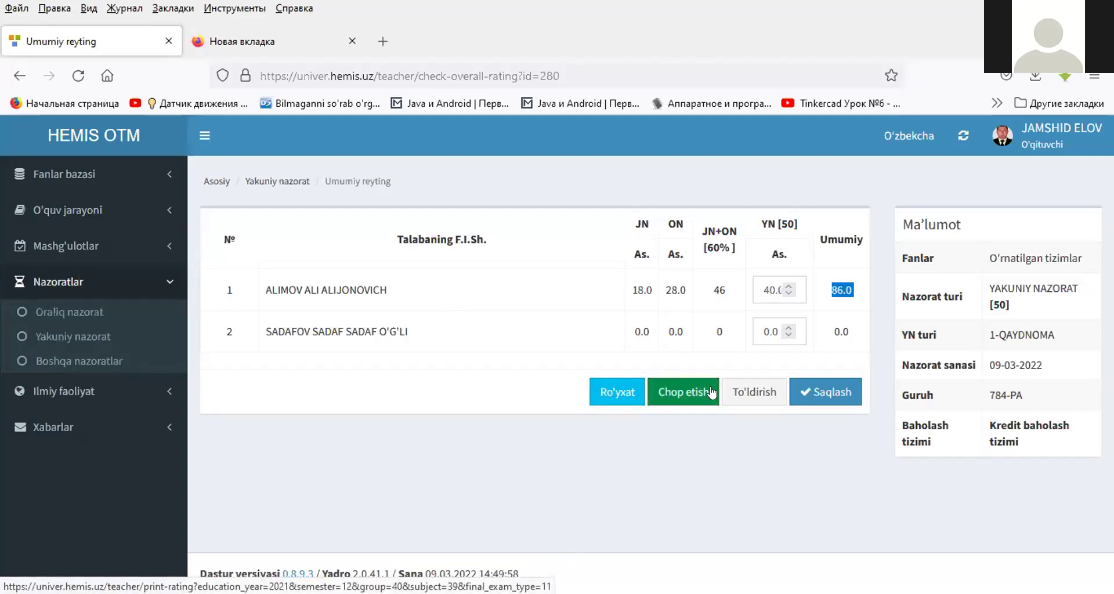
# - Go to O'quv jarayoni > Imtihonlar ro'yxati and start a new exam with Imtihon yaratish
pyautogui.click(736, 391)
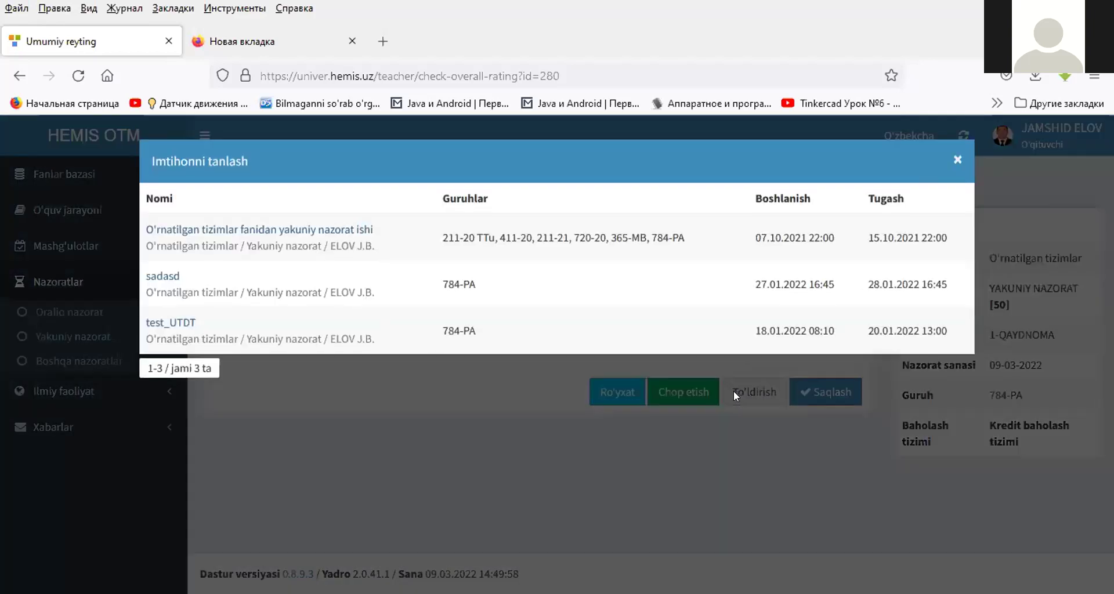
pyautogui.doubleClick(532, 191)
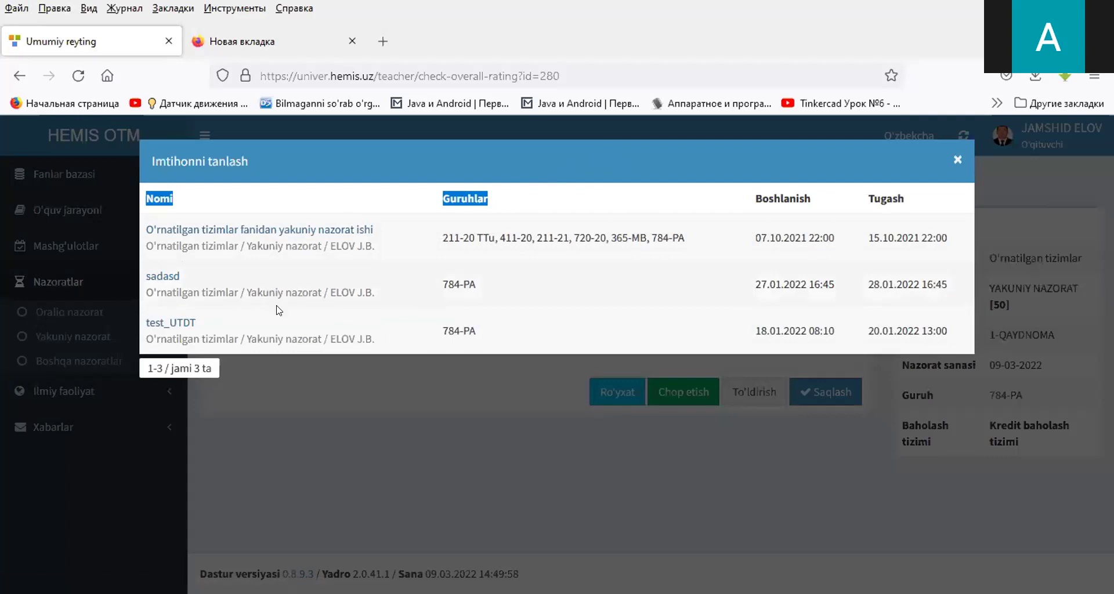
pyautogui.click(460, 149)
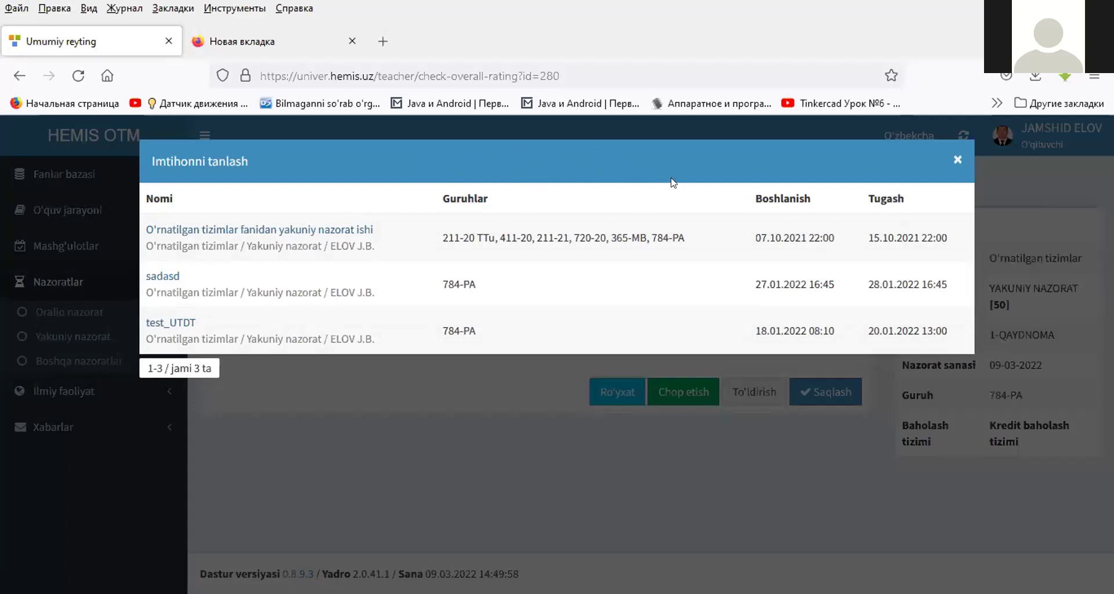
pyautogui.press('Escape')
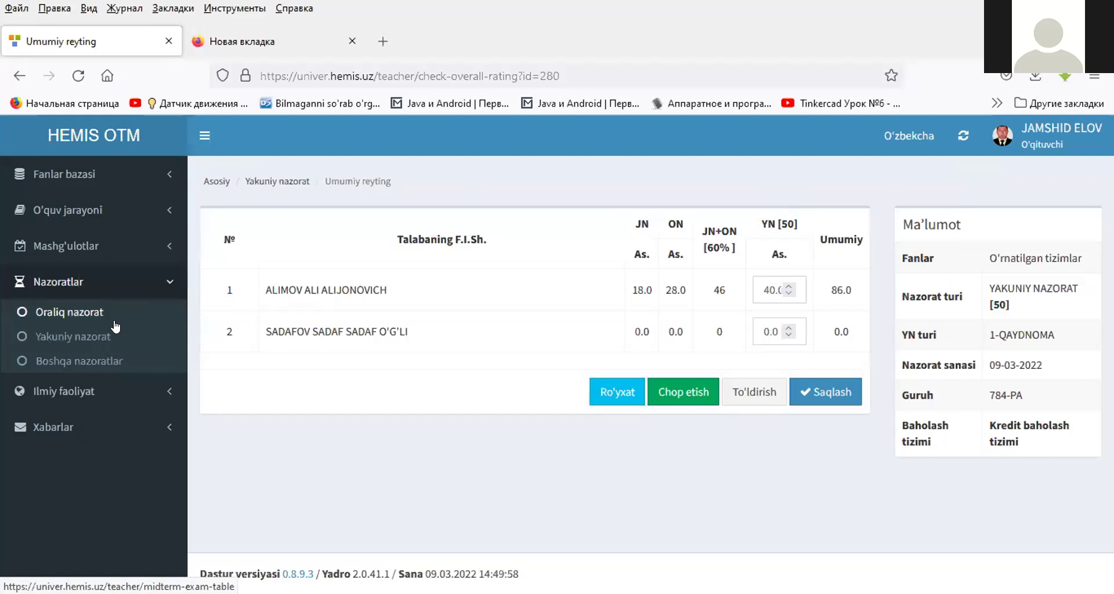
pyautogui.click(73, 237)
pyautogui.click(64, 212)
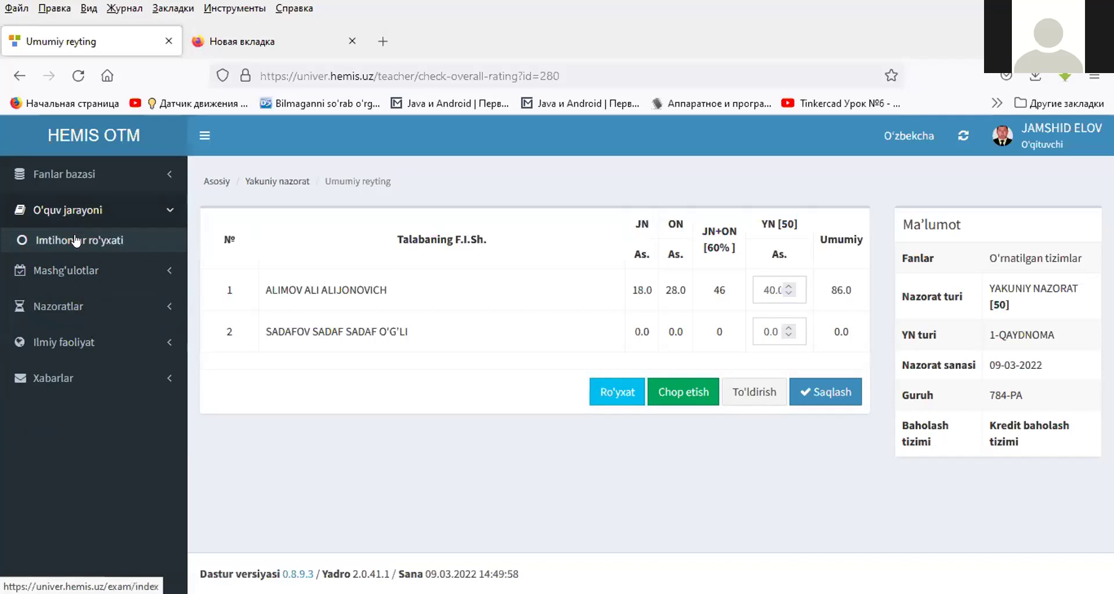
pyautogui.click(76, 240)
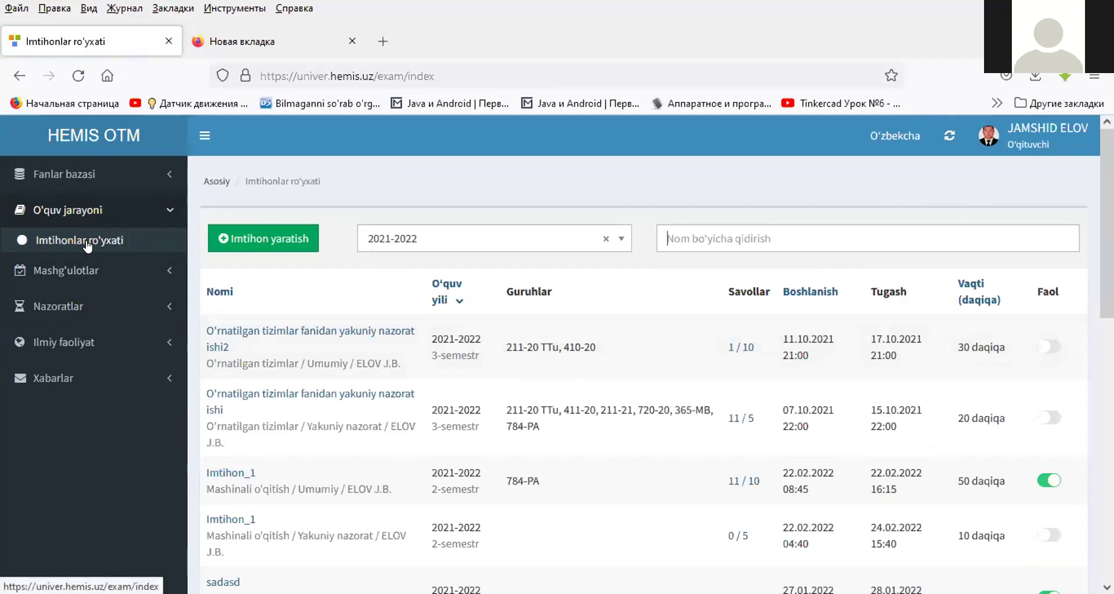
pyautogui.click(241, 244)
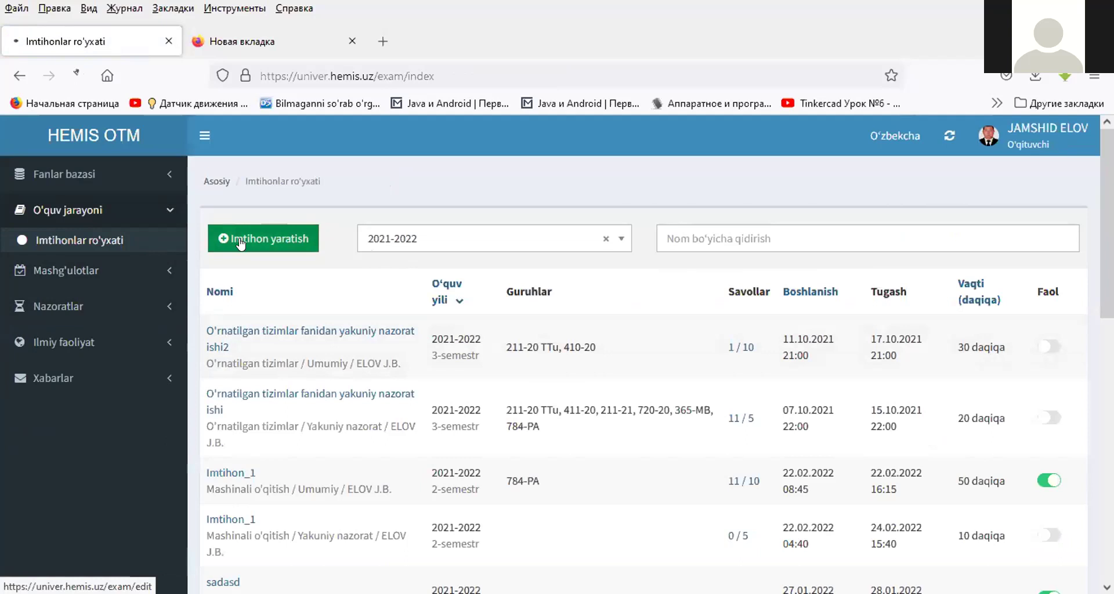
# - Name the new exam O'rnatilgan_tizim_1
pyautogui.click(352, 244)
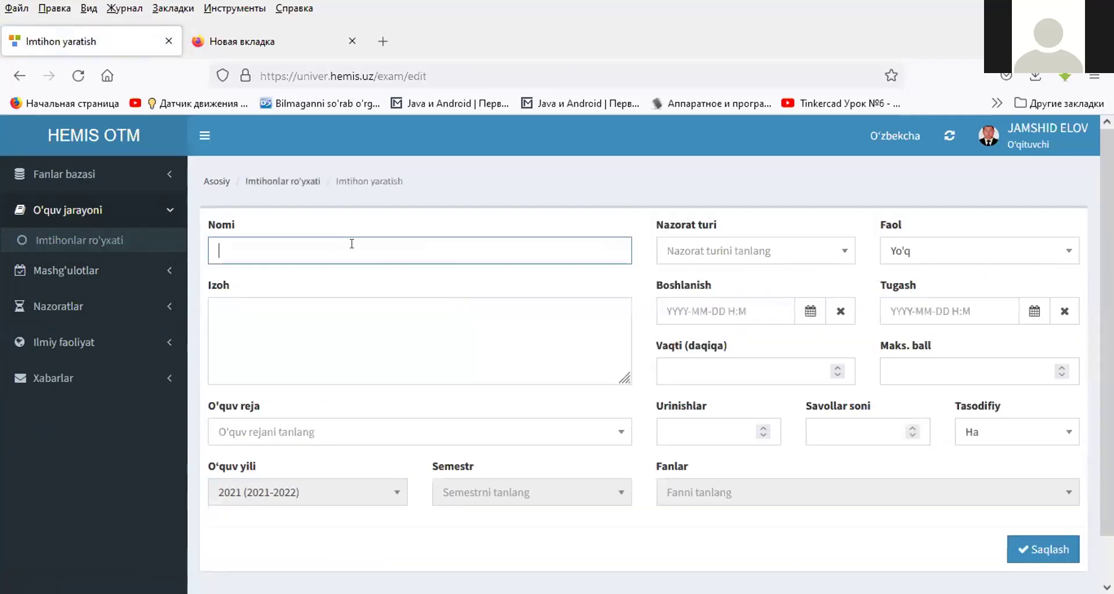
pyautogui.click(352, 243)
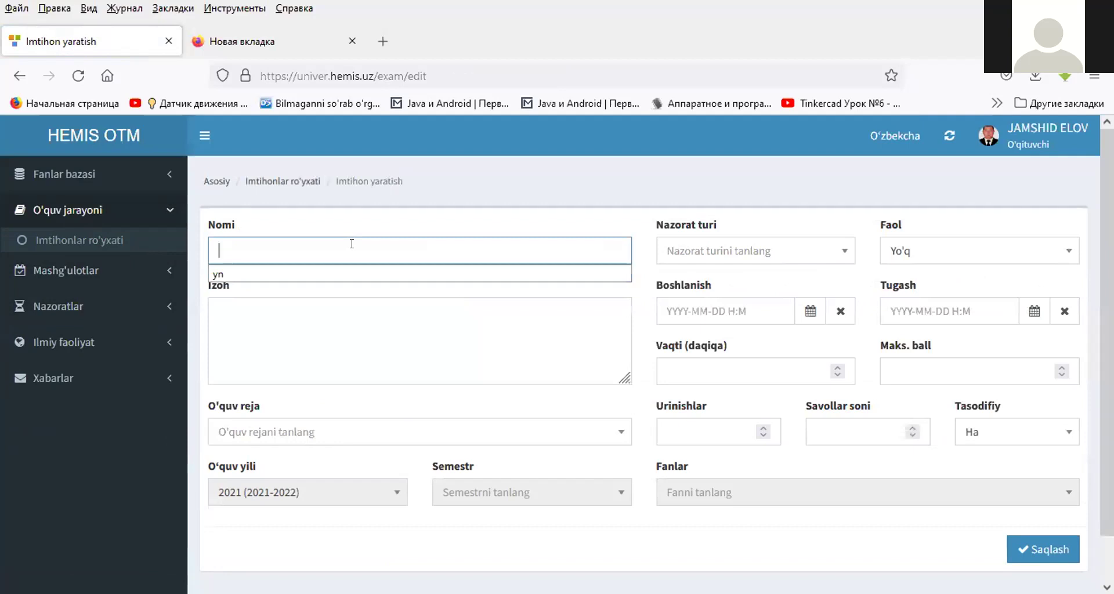
pyautogui.write('O')
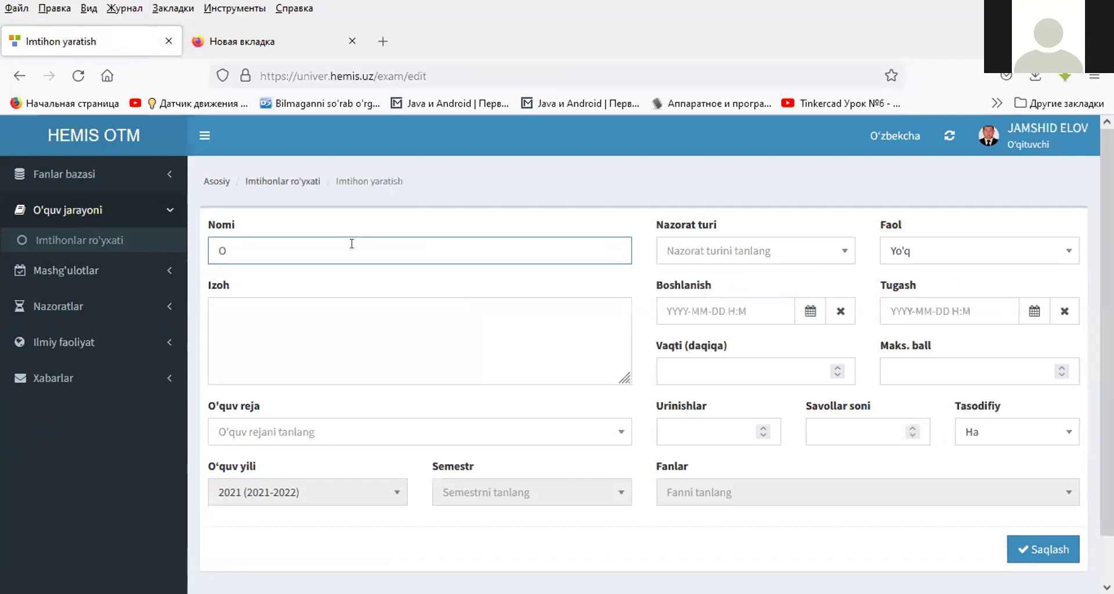
pyautogui.press('BackSpace')
pyautogui.press('BackSpace')
pyautogui.write('r')
pyautogui.press('BackSpace')
pyautogui.write("'rnatilga")
pyautogui.press('BackSpace')
pyautogui.write('am')
pyautogui.press('BackSpace')
pyautogui.write('n_tizim_')
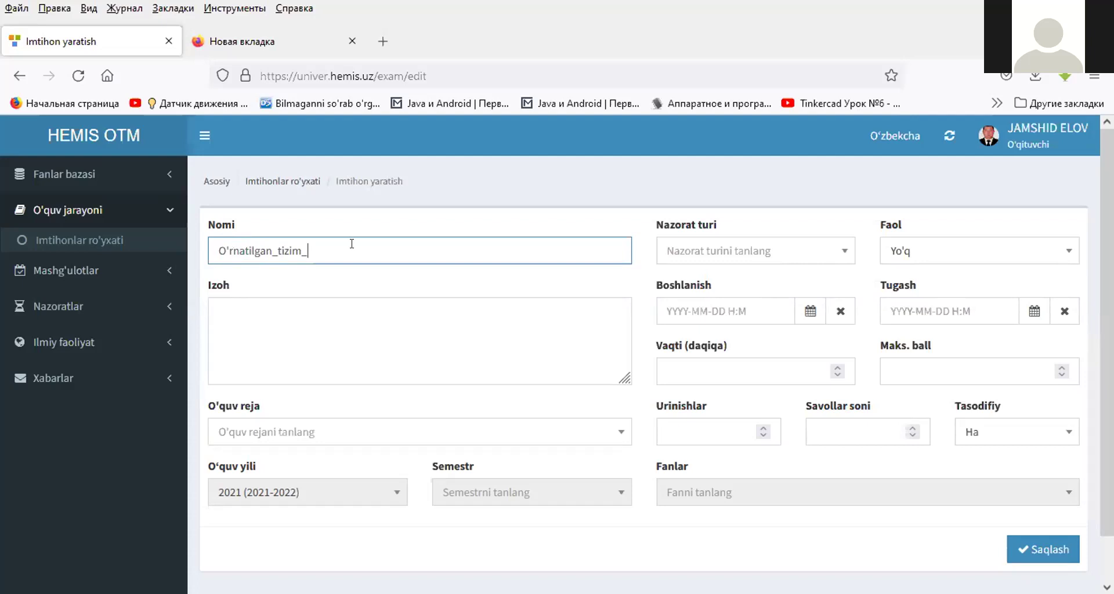
pyautogui.write('1')
# - Set the control type to Yakuniy nazorat and add the comment qwer
pyautogui.click(672, 249)
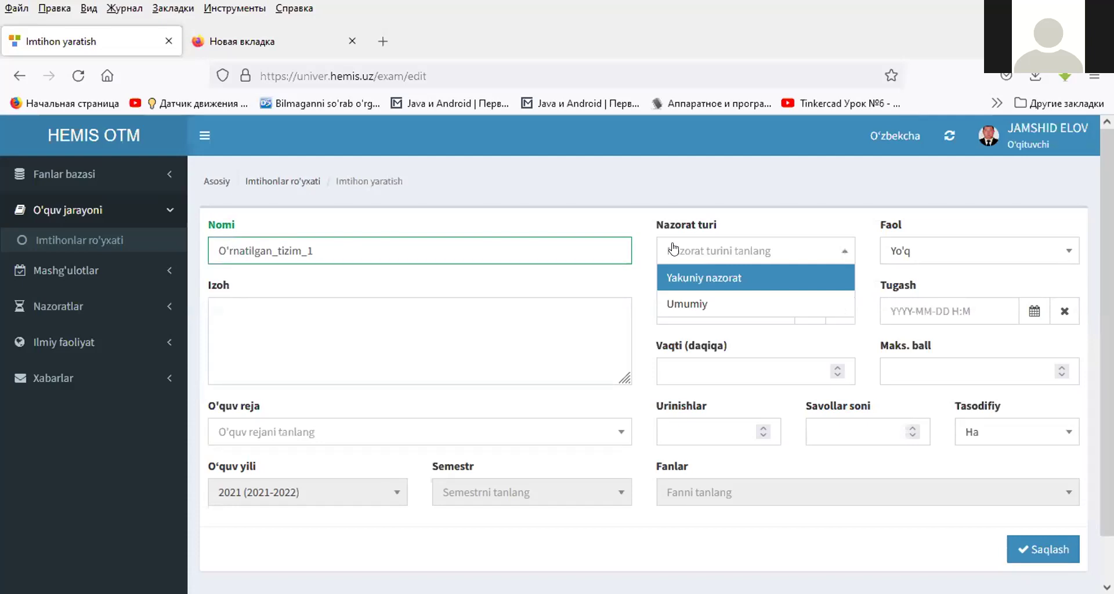
pyautogui.click(684, 278)
pyautogui.click(452, 344)
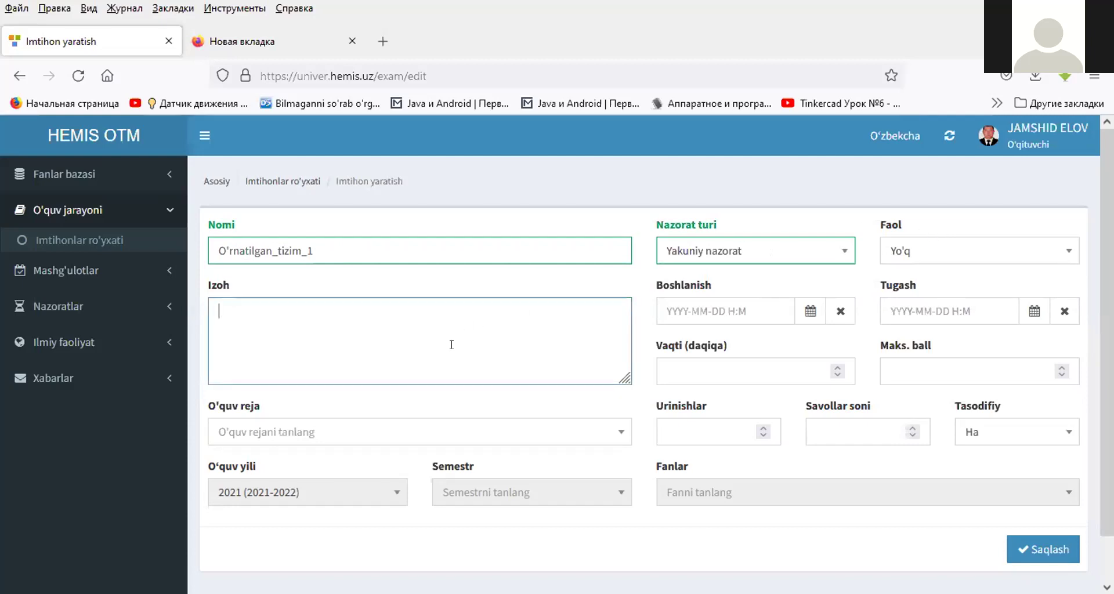
pyautogui.write('qwer')
pyautogui.click(804, 311)
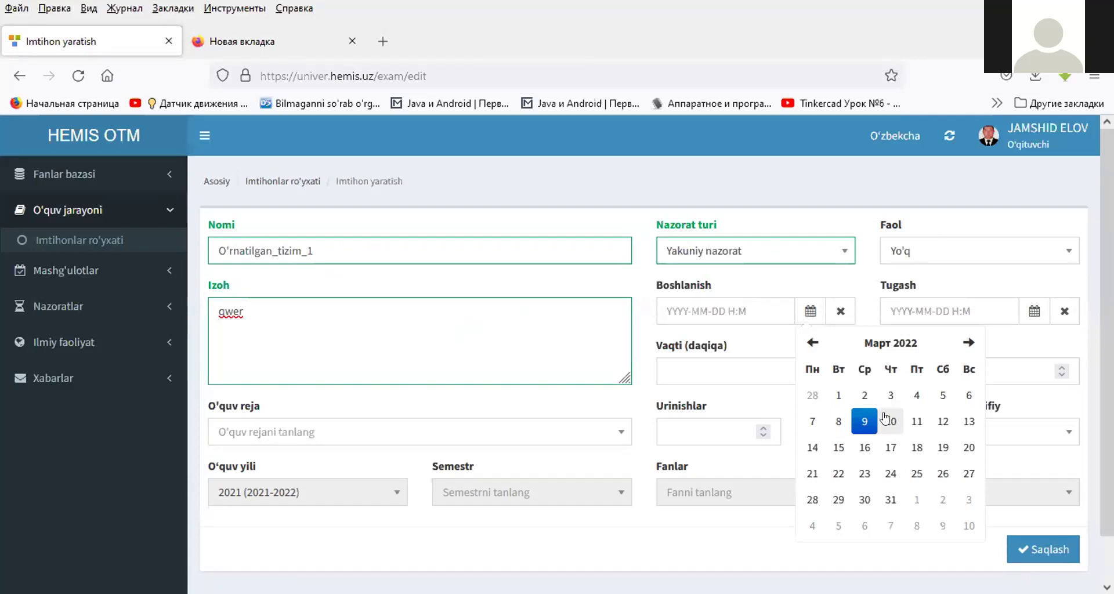
pyautogui.click(864, 422)
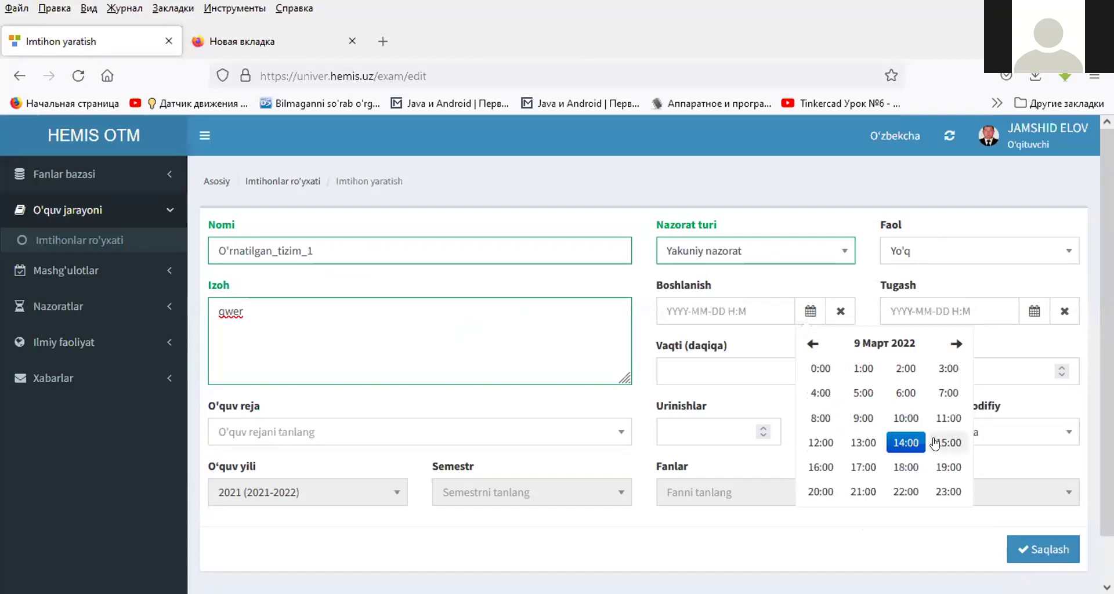
pyautogui.click(935, 444)
pyautogui.click(906, 418)
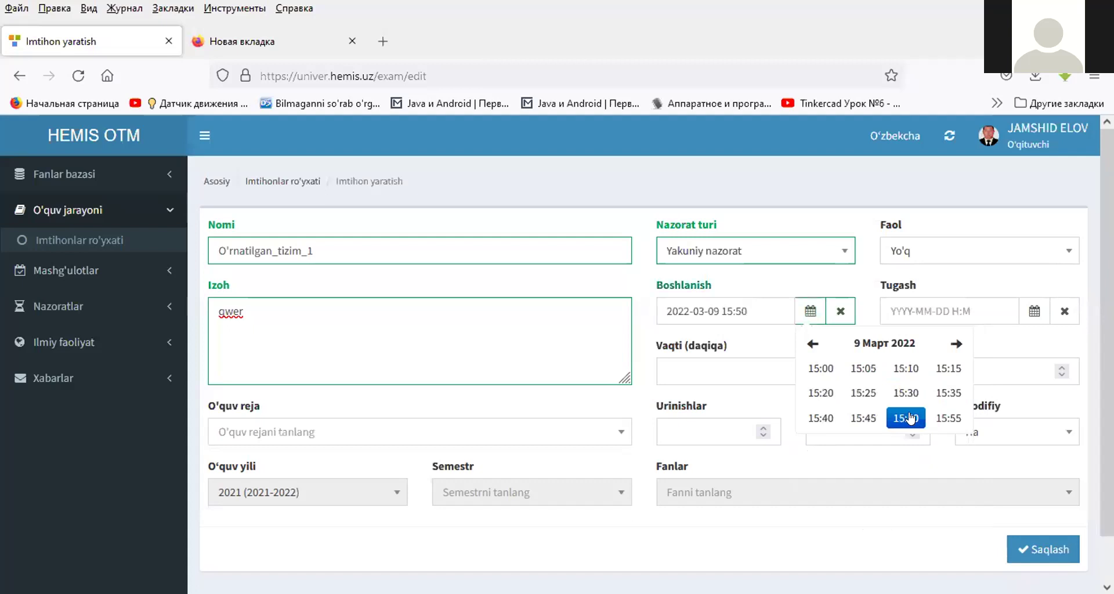
pyautogui.click(1023, 313)
pyautogui.click(1009, 418)
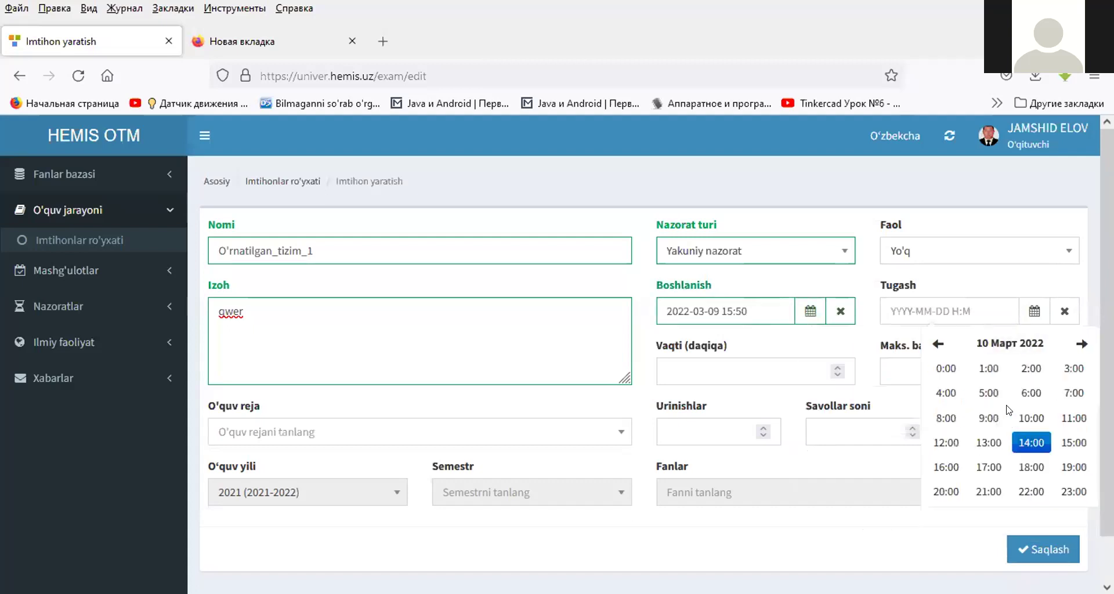
pyautogui.click(1036, 443)
pyautogui.click(1037, 417)
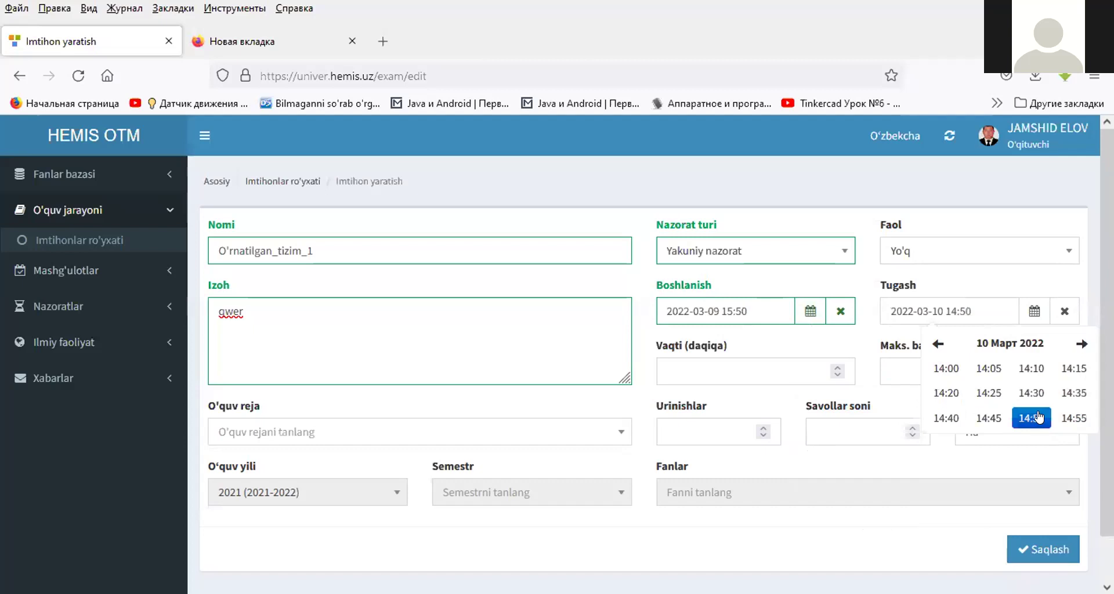
# - Set the exam duration to 60 minutes and the maximum score to 50
pyautogui.click(751, 374)
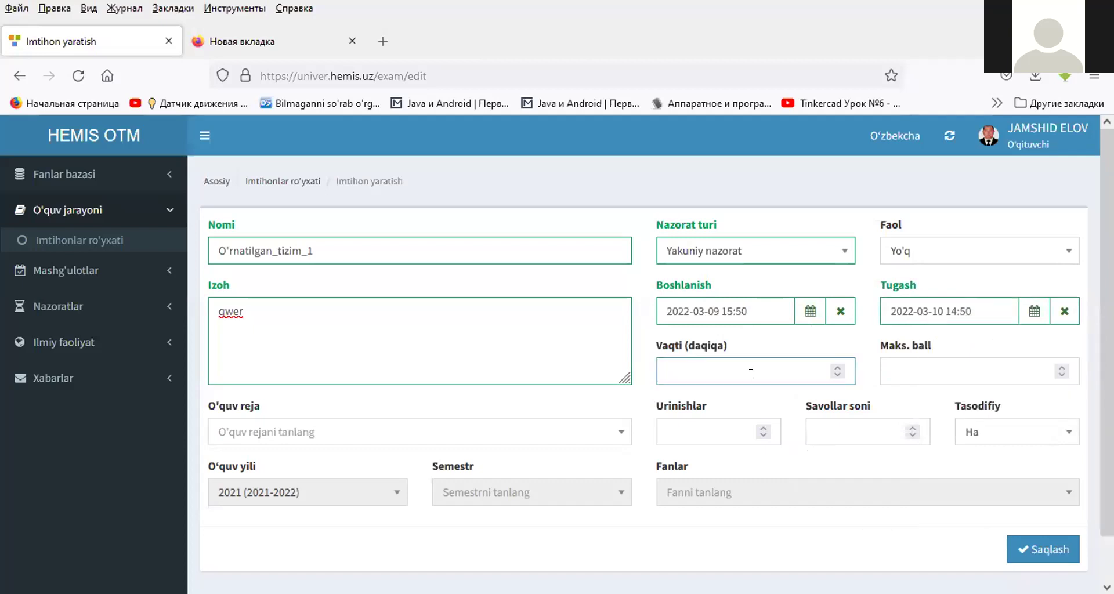
pyautogui.write('30')
pyautogui.press('BackSpace')
pyautogui.press('BackSpace')
pyautogui.write('60')
pyautogui.click(908, 374)
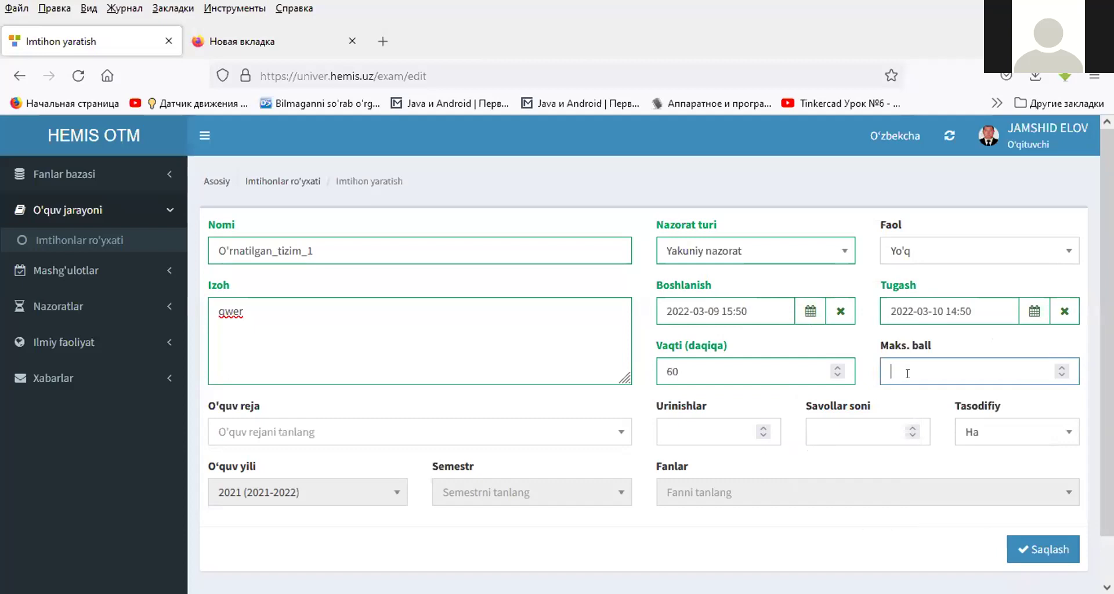
pyautogui.write('50')
# - Choose the Suniy_intellekt_2021-2022 curriculum for the exam
pyautogui.click(522, 429)
pyautogui.scroll(-1, 435, 348)
pyautogui.scroll(-6, 435, 351)
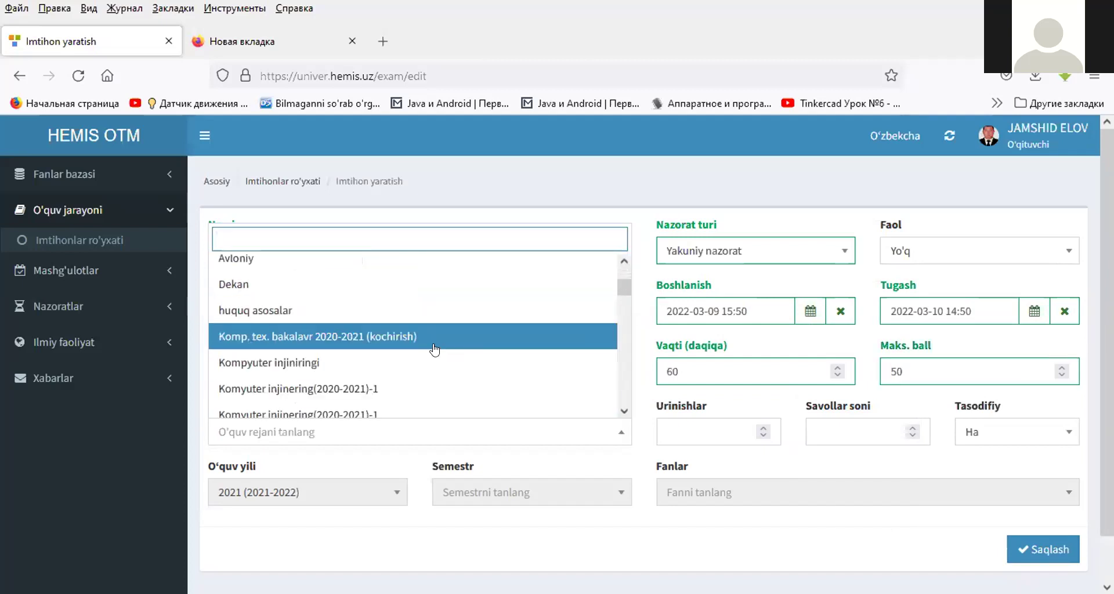
pyautogui.scroll(-3, 435, 354)
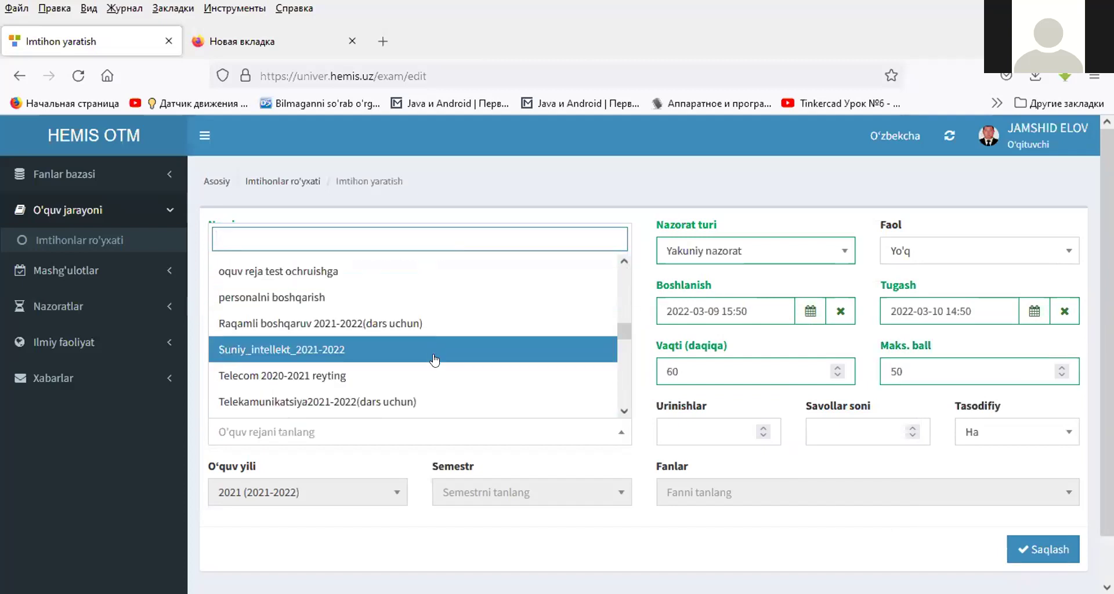
pyautogui.click(371, 264)
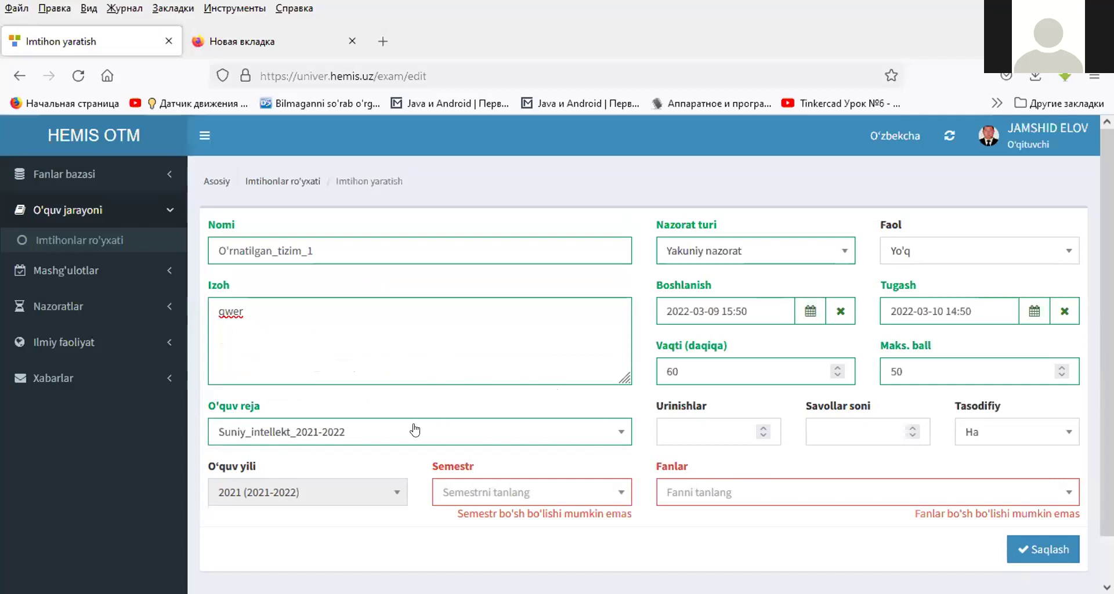
# - Enter 2 attempts and 10 questions, keeping random question order set to Ha
pyautogui.click(690, 430)
pyautogui.write('2')
pyautogui.click(853, 430)
pyautogui.write('10')
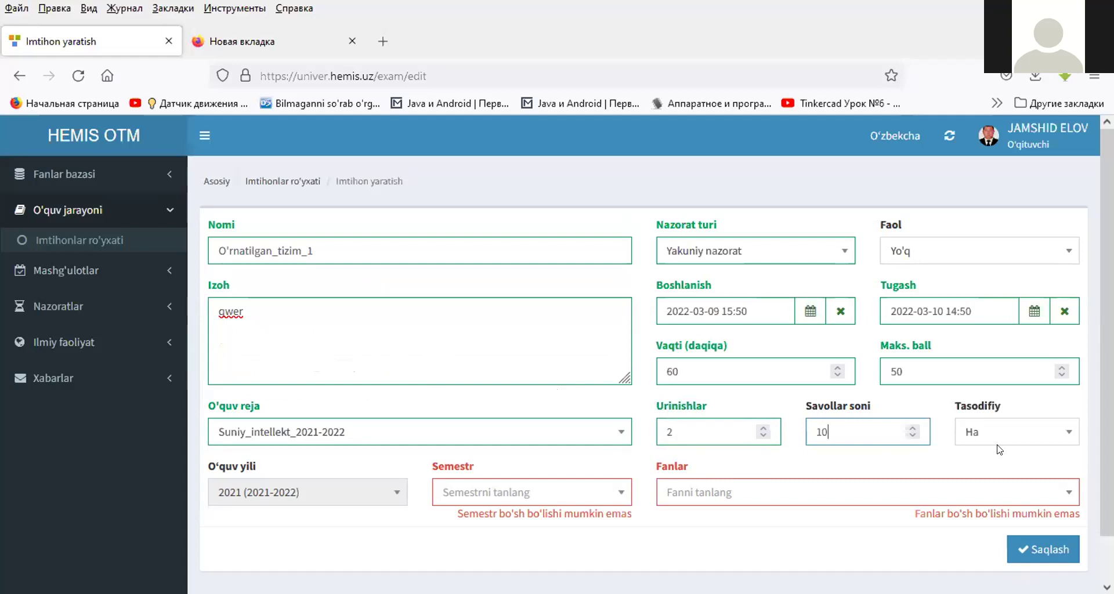
pyautogui.click(1005, 432)
pyautogui.click(976, 457)
# - Pick 2-semestr and subject O'rnatilgan tizimlar, then save the exam
pyautogui.click(558, 492)
pyautogui.click(491, 575)
pyautogui.click(726, 492)
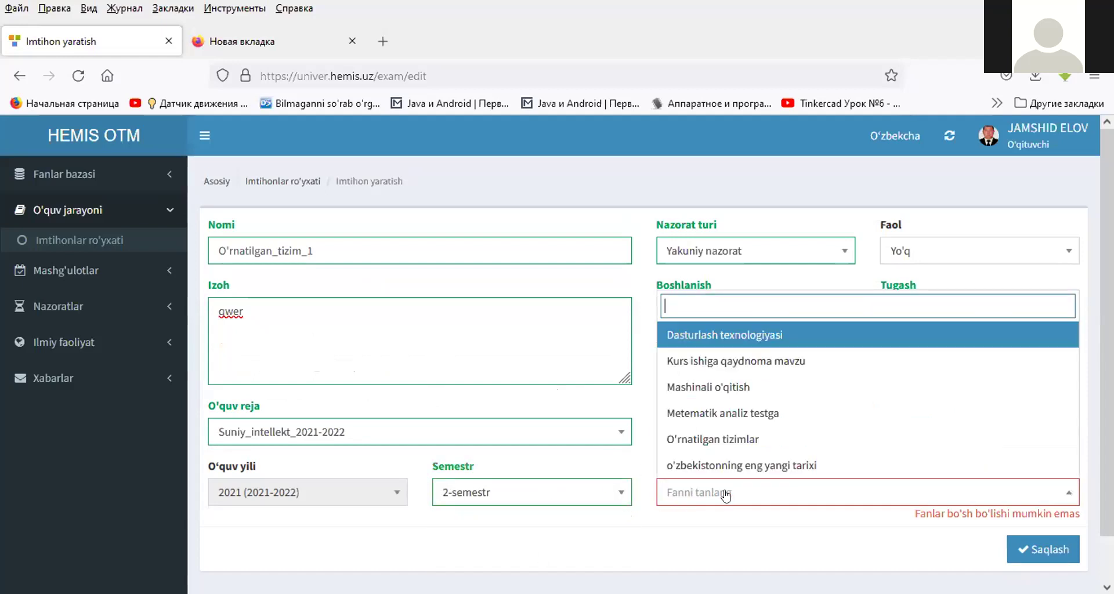
pyautogui.click(728, 439)
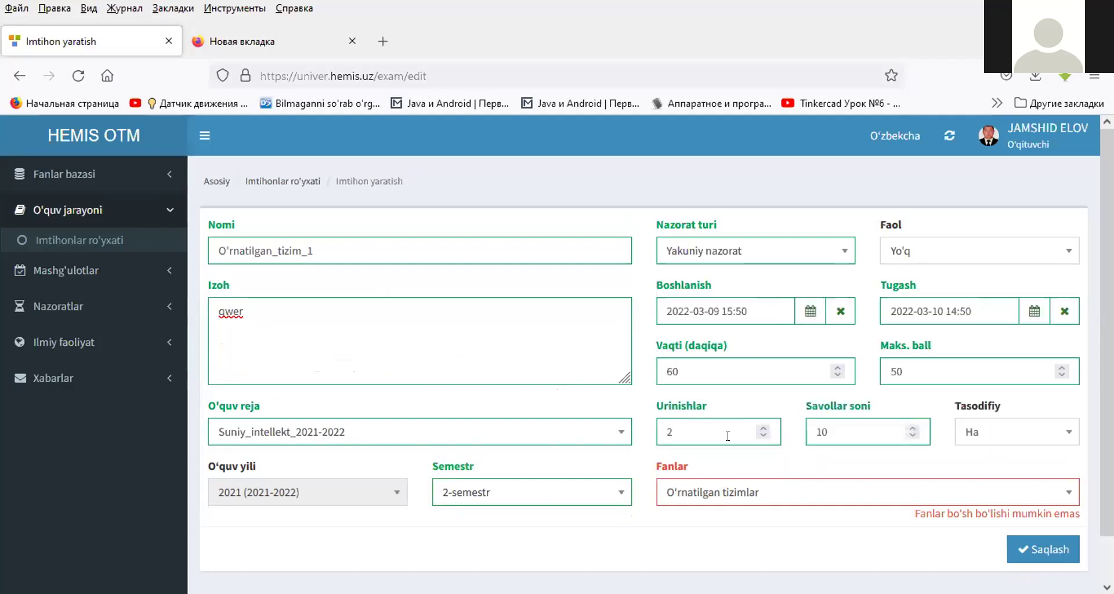
pyautogui.click(1039, 553)
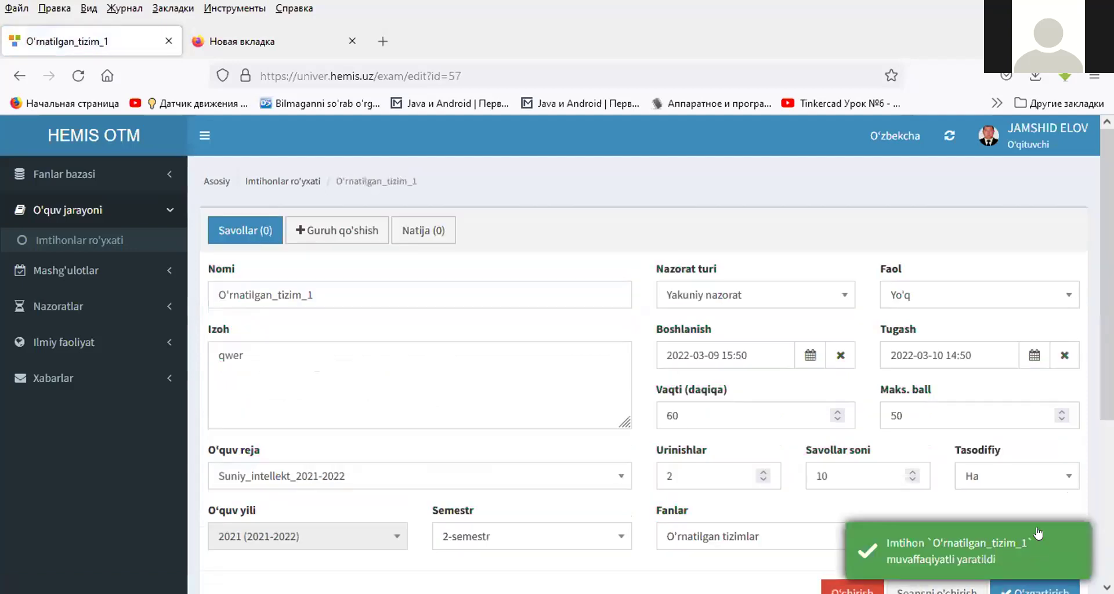
# - Return to the exam list and open the O'rnatilgan_tizim_1 exam
pyautogui.scroll(-3, 869, 331)
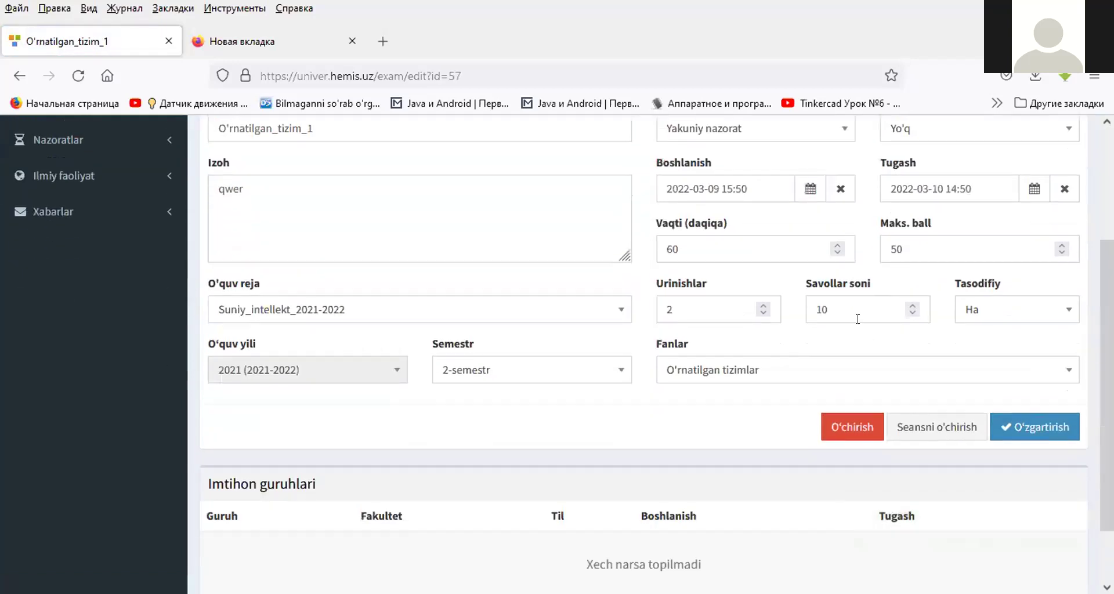
pyautogui.scroll(3, 858, 319)
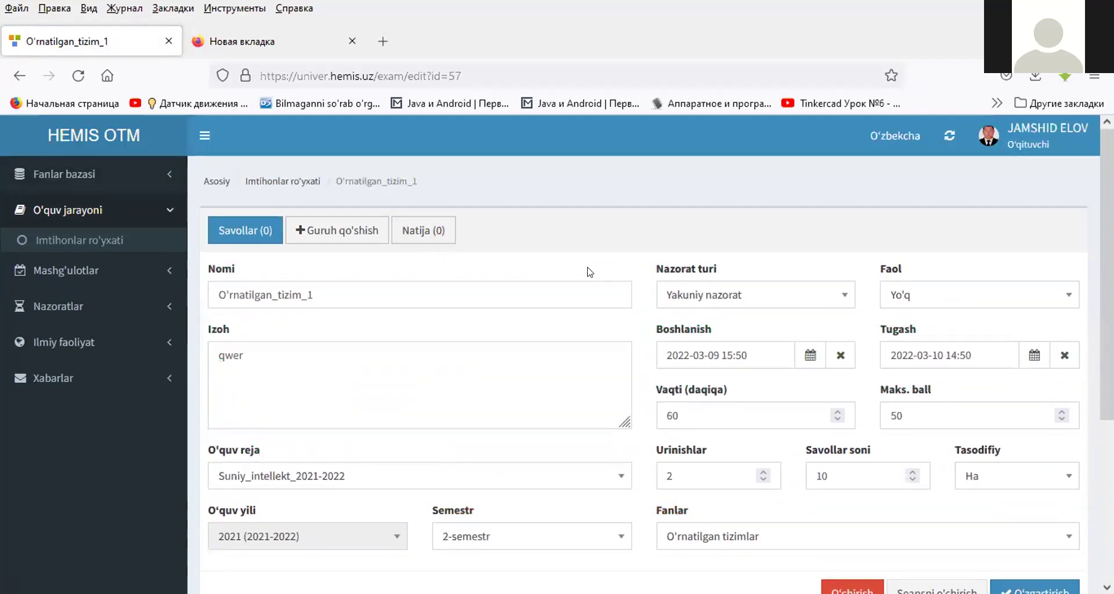
pyautogui.scroll(-2, 569, 267)
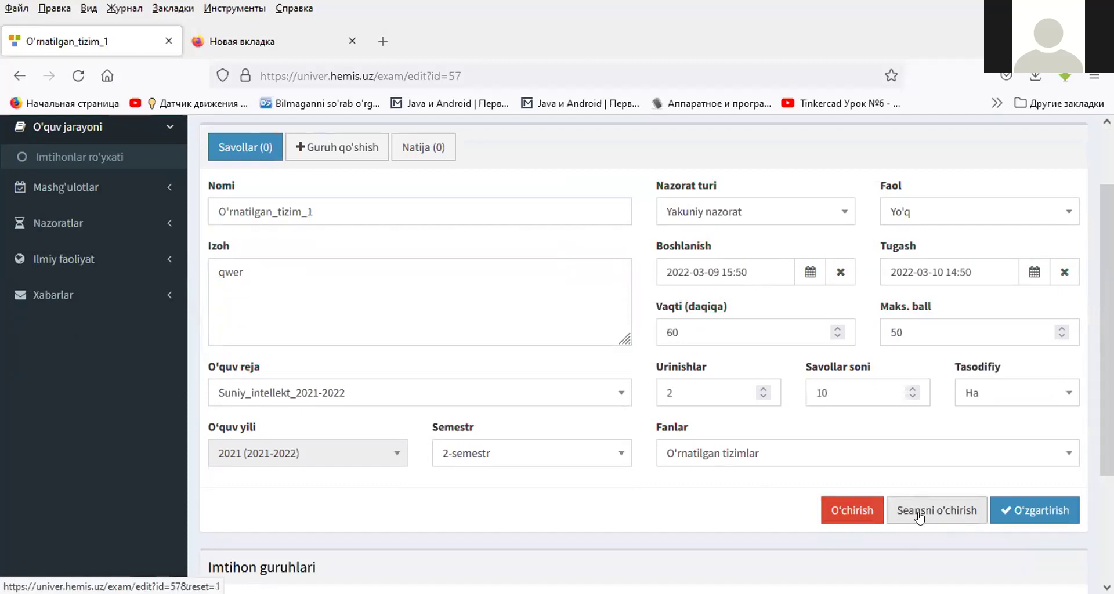
pyautogui.scroll(3, 371, 297)
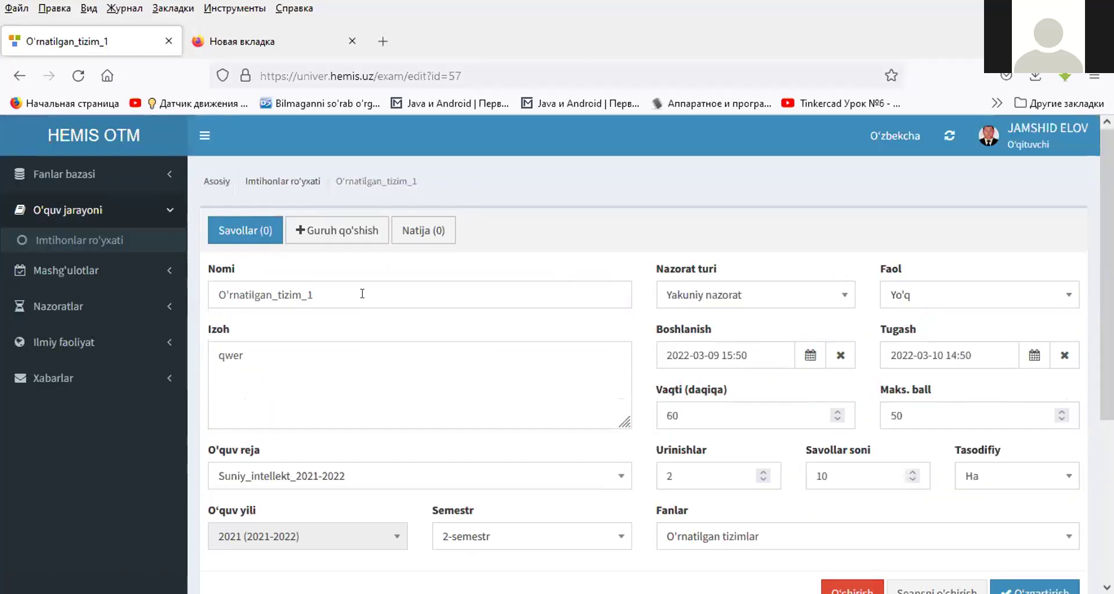
pyautogui.click(276, 181)
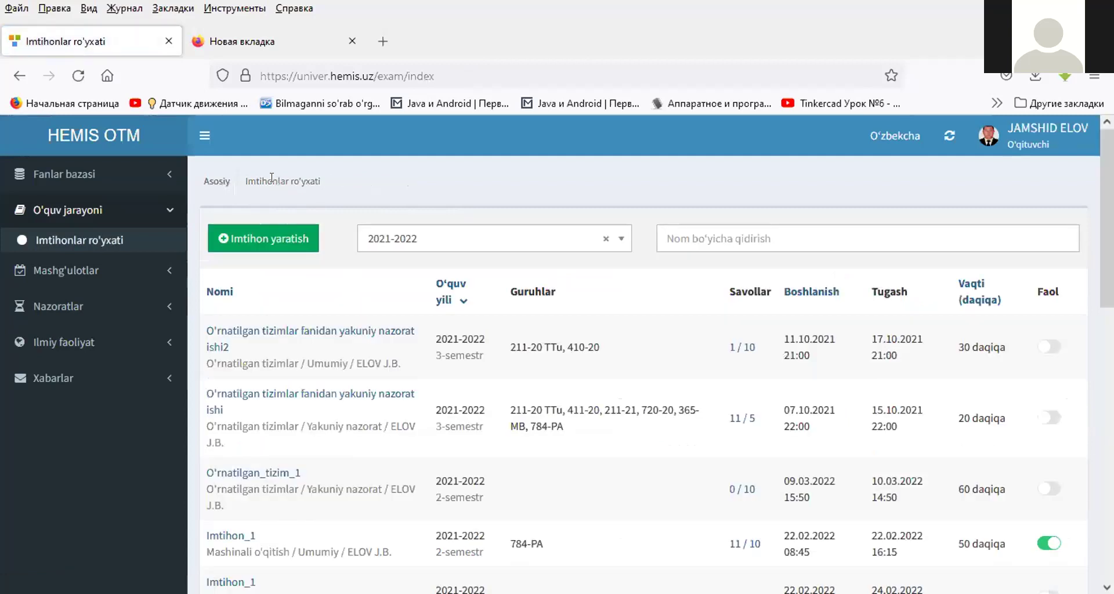
pyautogui.scroll(-4, 644, 274)
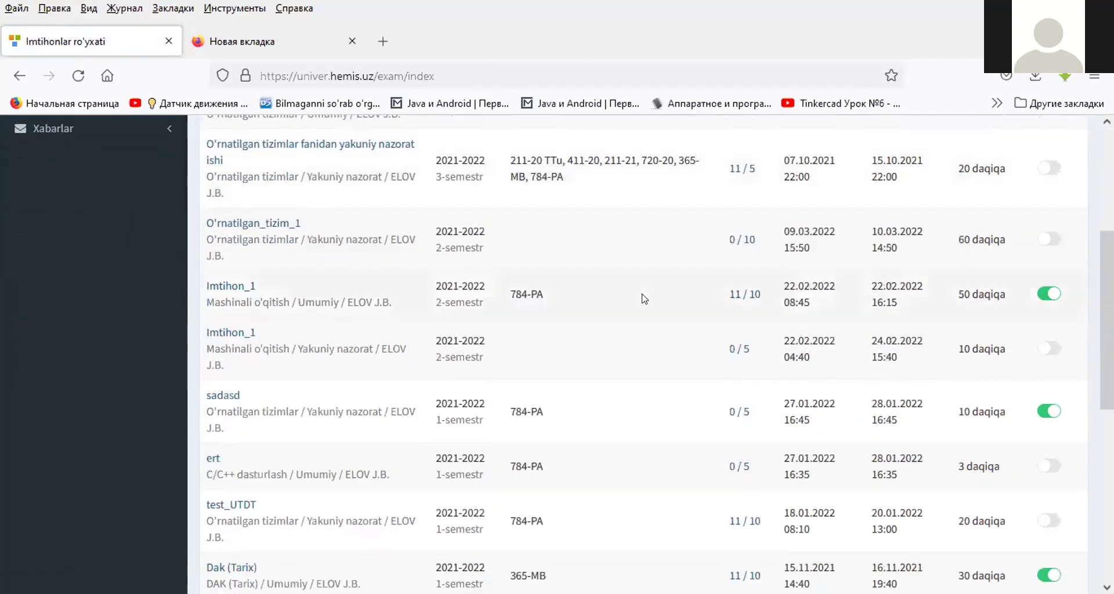
pyautogui.click(247, 229)
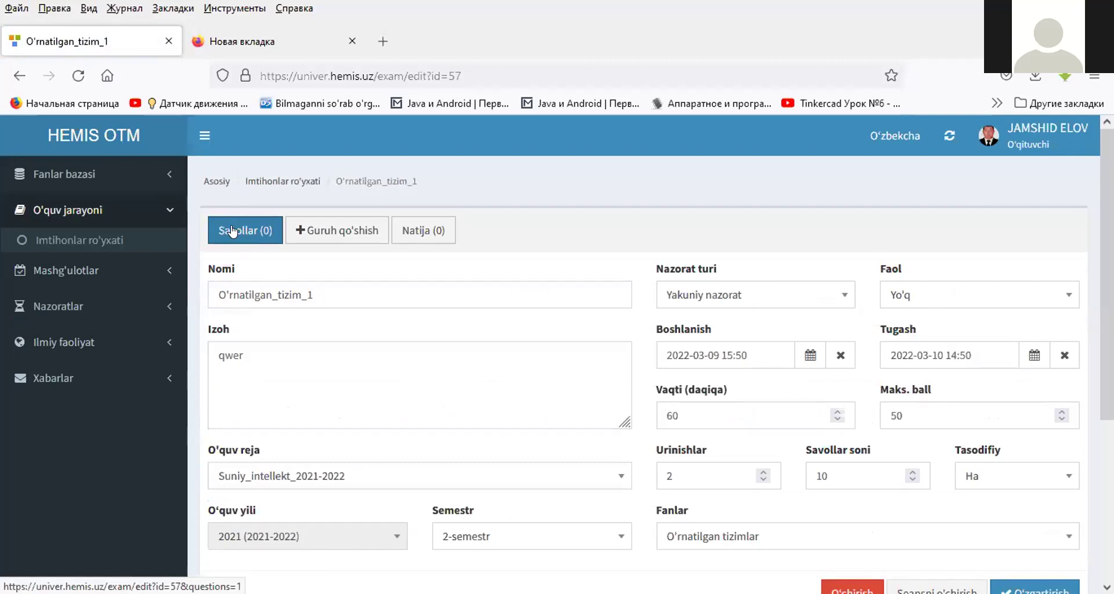
# - Paste the prepared test questions into the exam's question import box and preview them
pyautogui.click(242, 231)
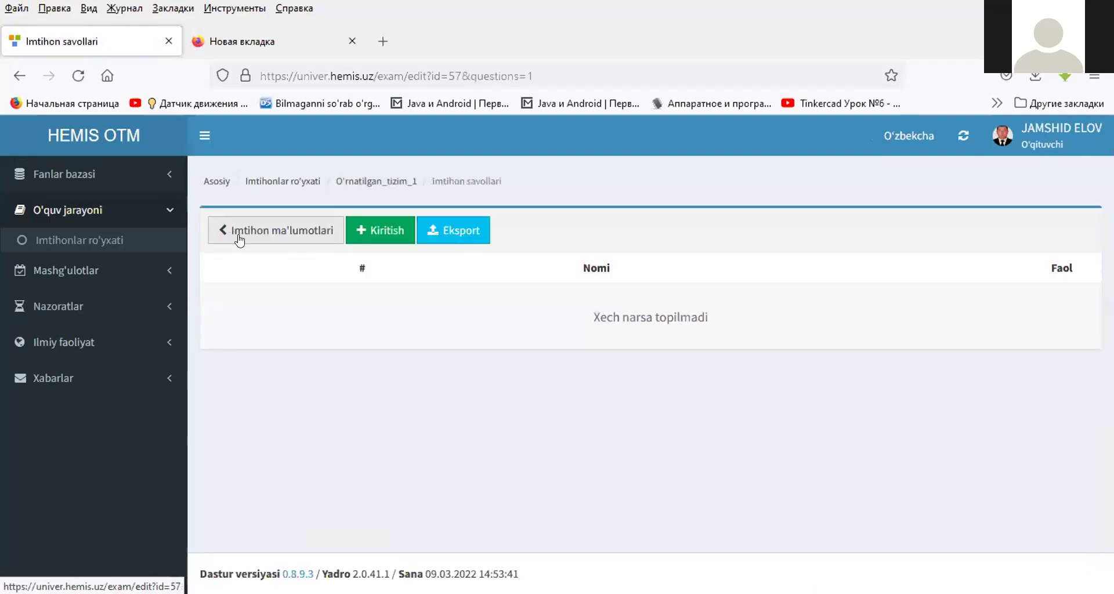
pyautogui.click(373, 231)
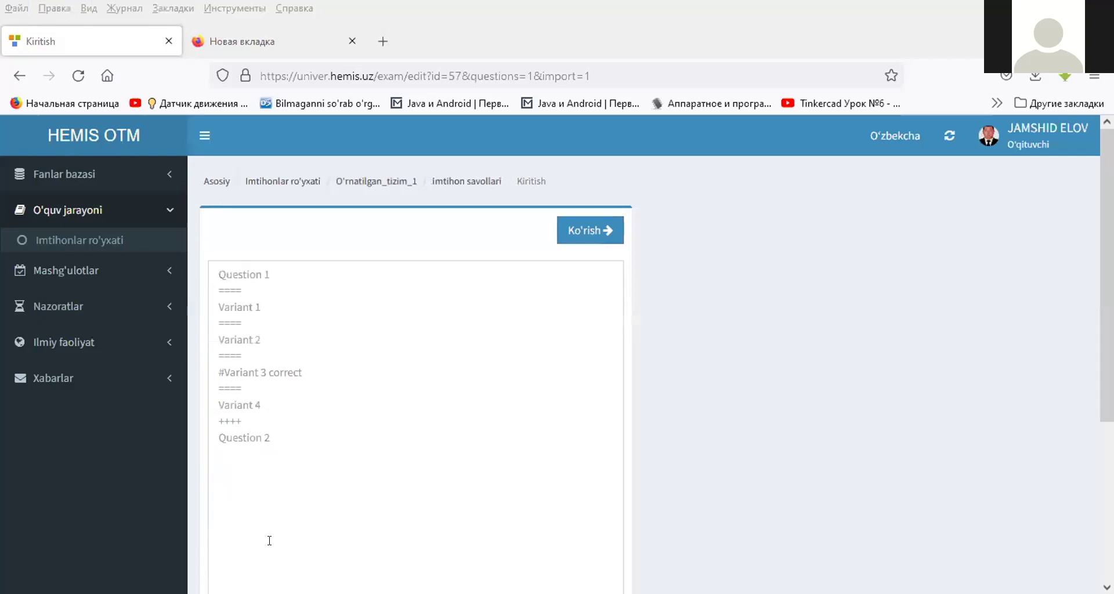
pyautogui.click(456, 532)
pyautogui.hotkey('ctrl', 'v')
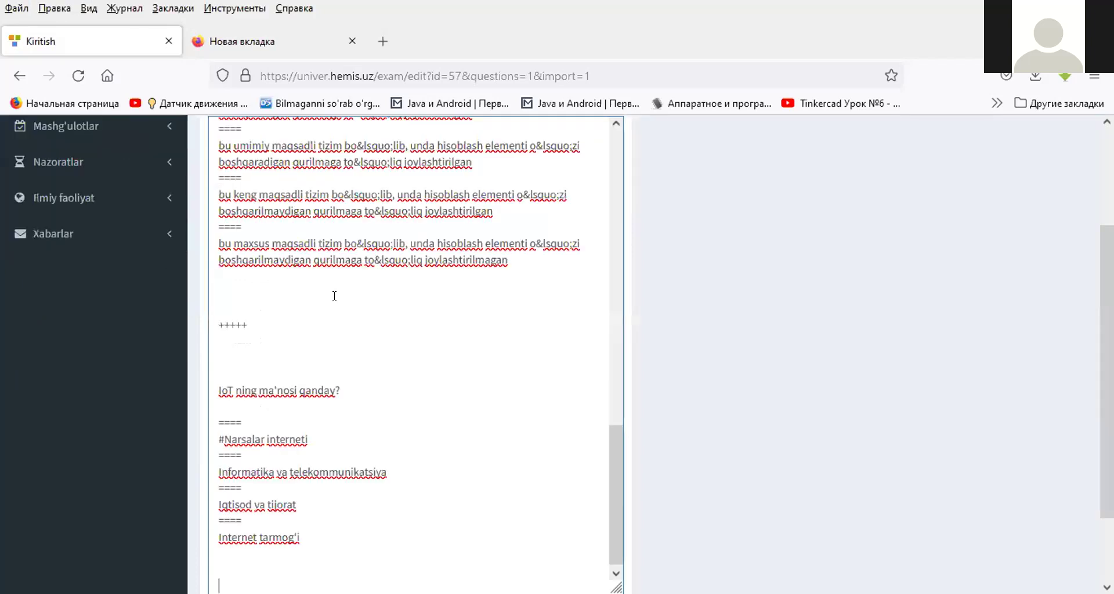
pyautogui.scroll(10, 334, 296)
pyautogui.click(580, 238)
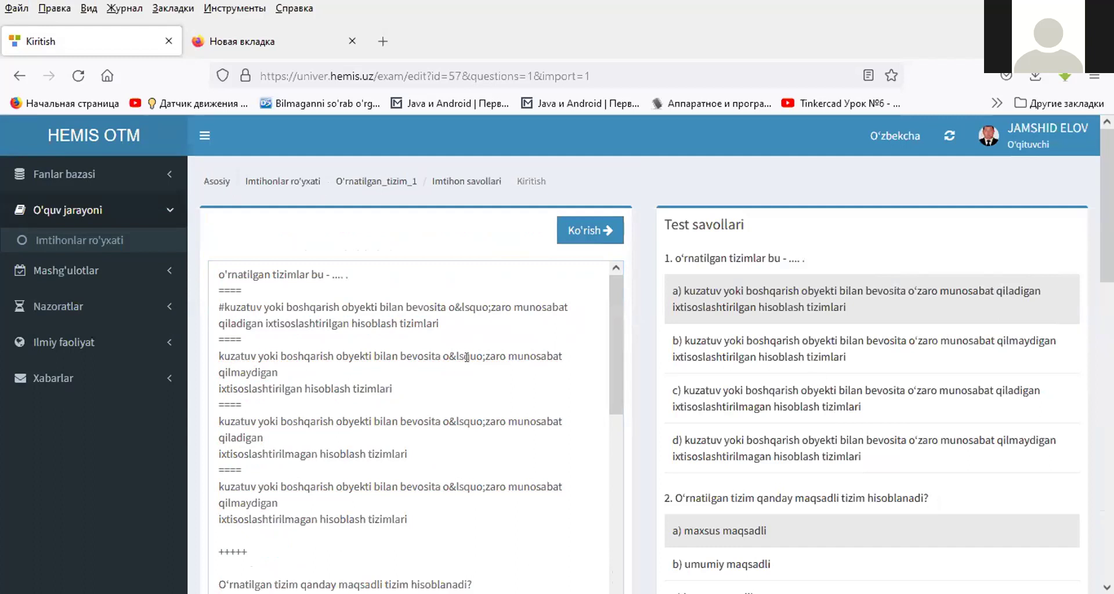
# - Remove the blank lines around the first +++++ separator
pyautogui.moveTo(217, 301); pyautogui.dragTo(221, 301)
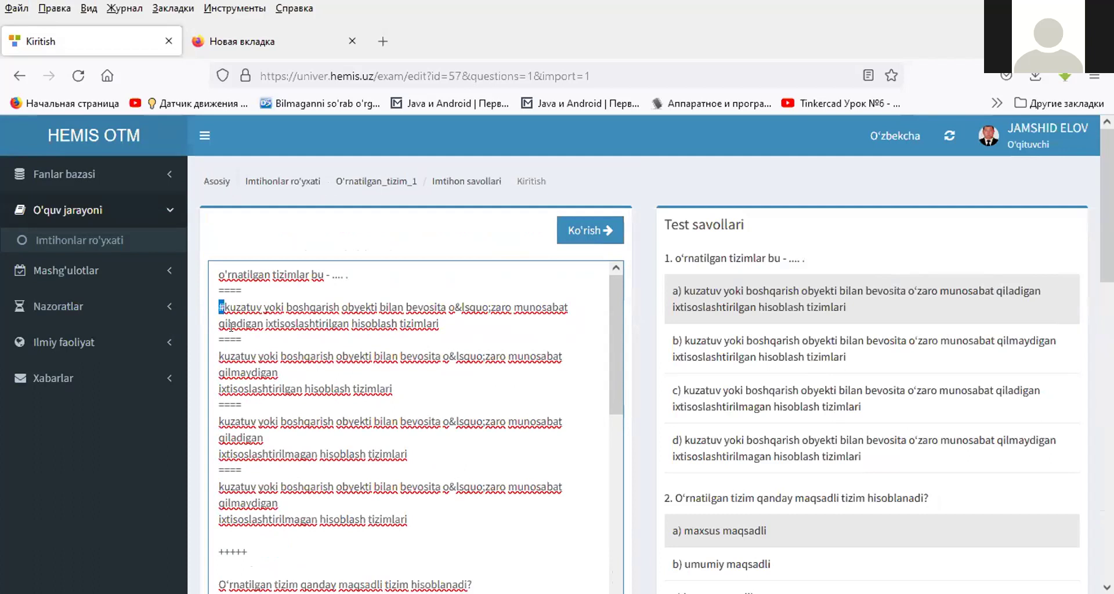
pyautogui.press('Left')
pyautogui.press('Right')
pyautogui.press('Up')
pyautogui.press('Down')
pyautogui.press('Right')
pyautogui.press('Down')
pyautogui.press('Down')
pyautogui.press('Up')
pyautogui.press('Up')
pyautogui.press('Up')
pyautogui.press('Down')
pyautogui.press('Down')
pyautogui.scroll(-3, 244, 348)
pyautogui.click(258, 366)
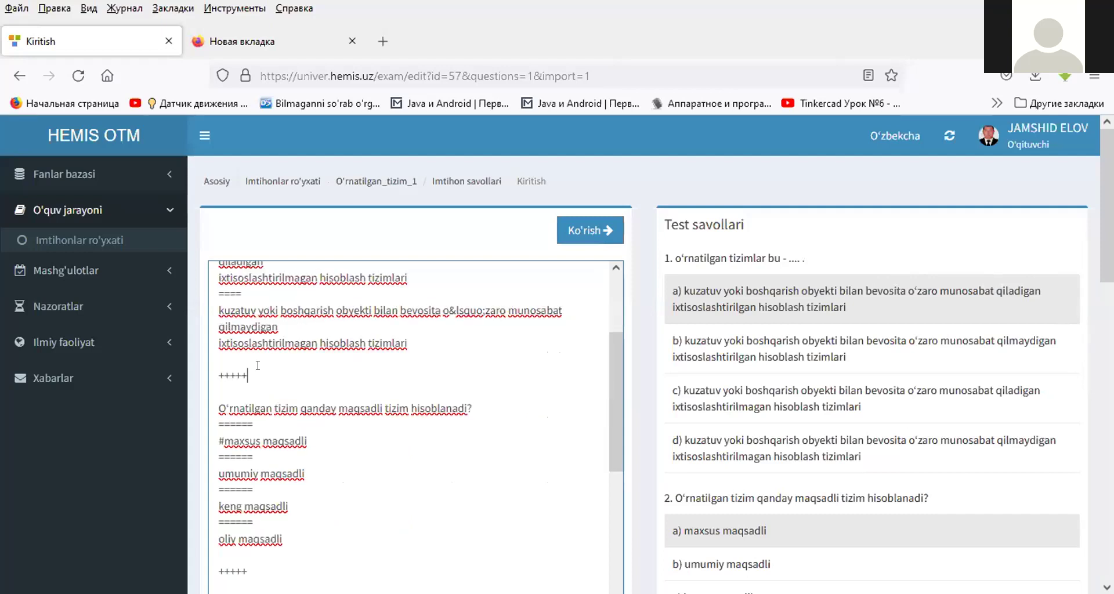
pyautogui.press('Up')
pyautogui.press('Delete')
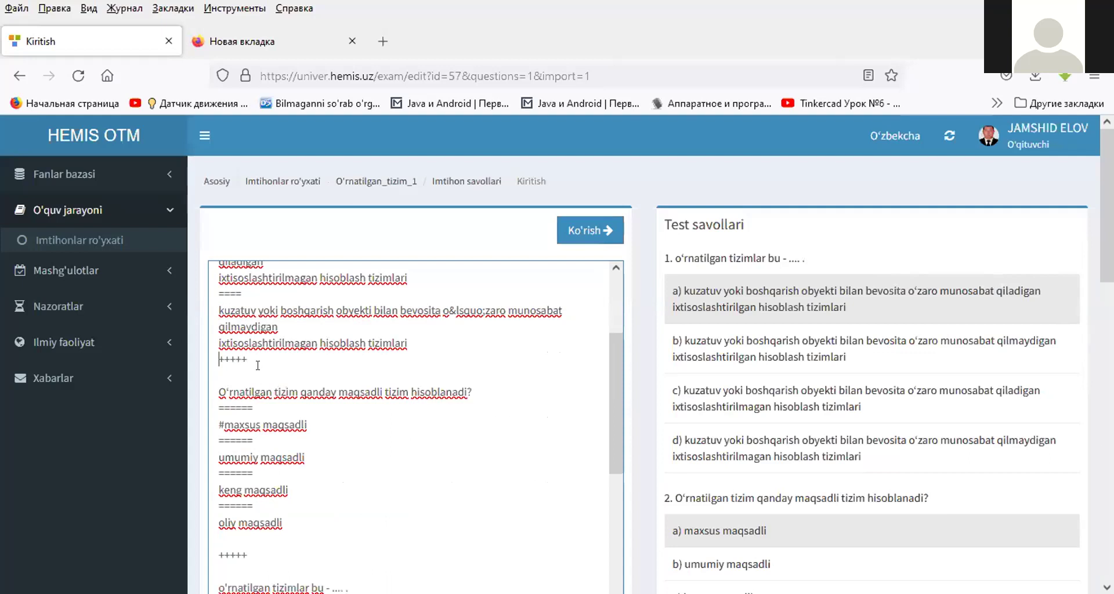
pyautogui.press('Delete')
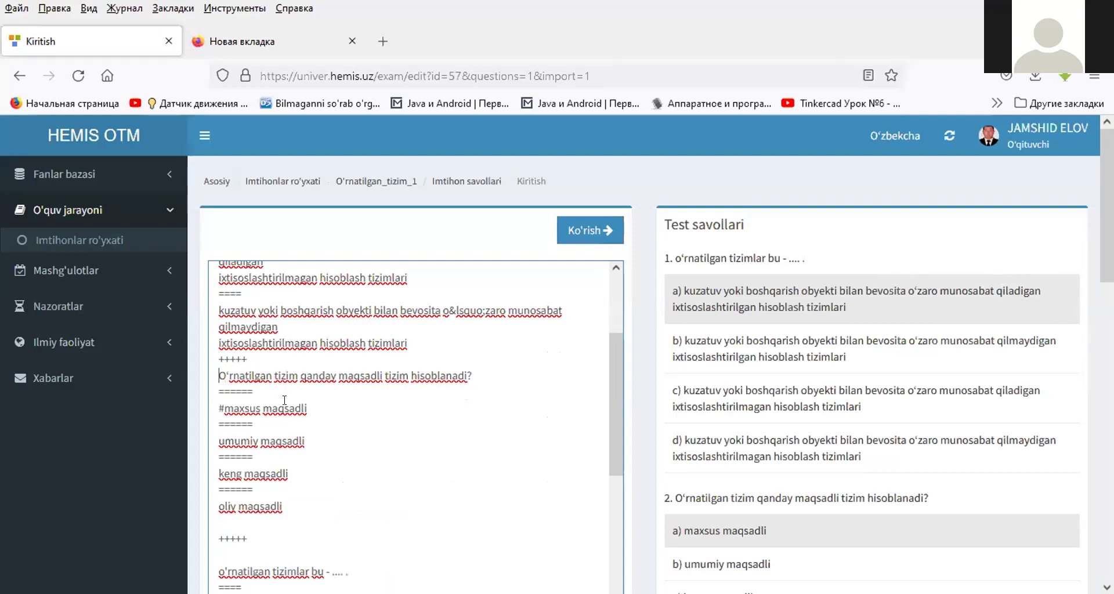
# - Delete the blank lines around the following +++++ separators
pyautogui.scroll(-5, 284, 400)
pyautogui.scroll(3, 284, 400)
pyautogui.click(243, 427)
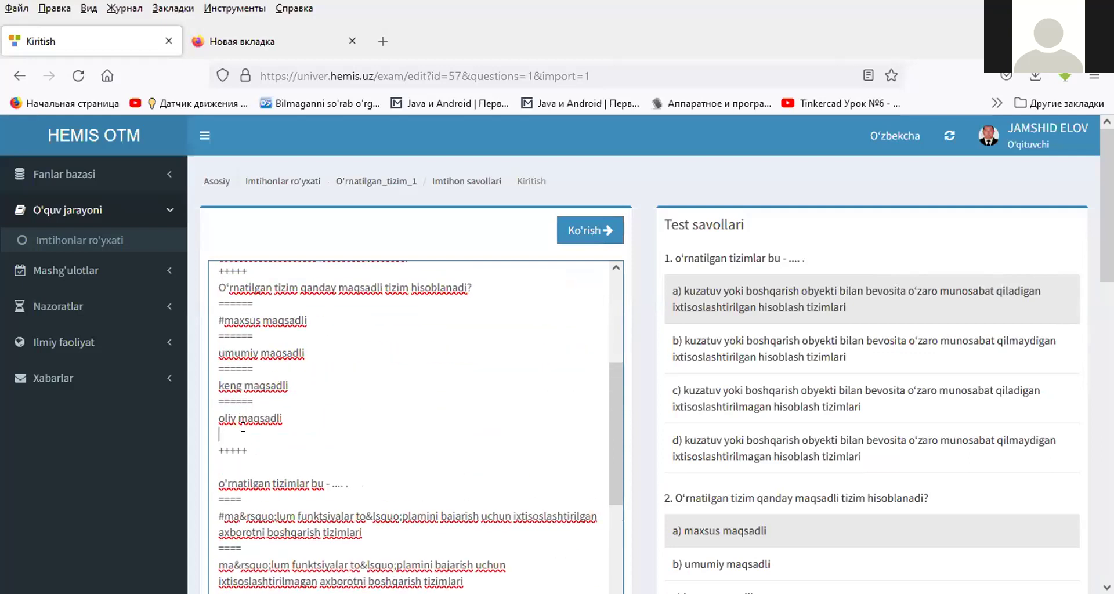
pyautogui.press('Delete')
pyautogui.press('Down')
pyautogui.press('Delete')
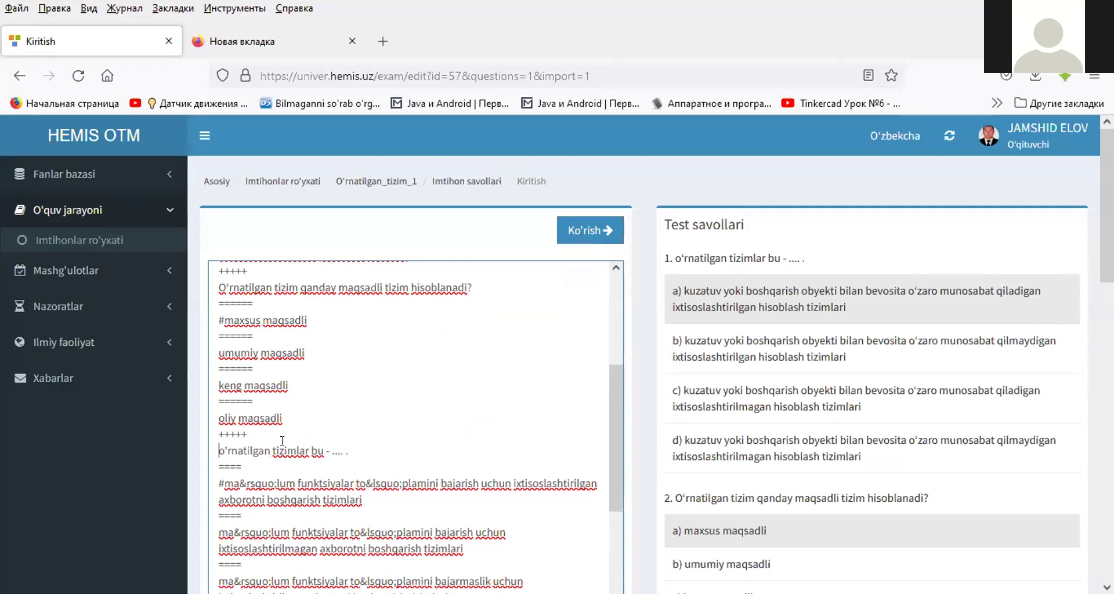
pyautogui.press('Down')
pyautogui.press('Down')
pyautogui.press('Down')
pyautogui.press('Down')
pyautogui.press('Down')
pyautogui.press('Down')
pyautogui.press('Down')
pyautogui.press('Down')
pyautogui.press('Down')
pyautogui.press('Down')
pyautogui.press('Down')
pyautogui.press('Down')
pyautogui.press('Down')
pyautogui.press('Delete')
pyautogui.press('Delete')
pyautogui.press('Delete')
pyautogui.press('Down')
pyautogui.press('Down')
pyautogui.press('Up')
pyautogui.scroll(-5, 232, 405)
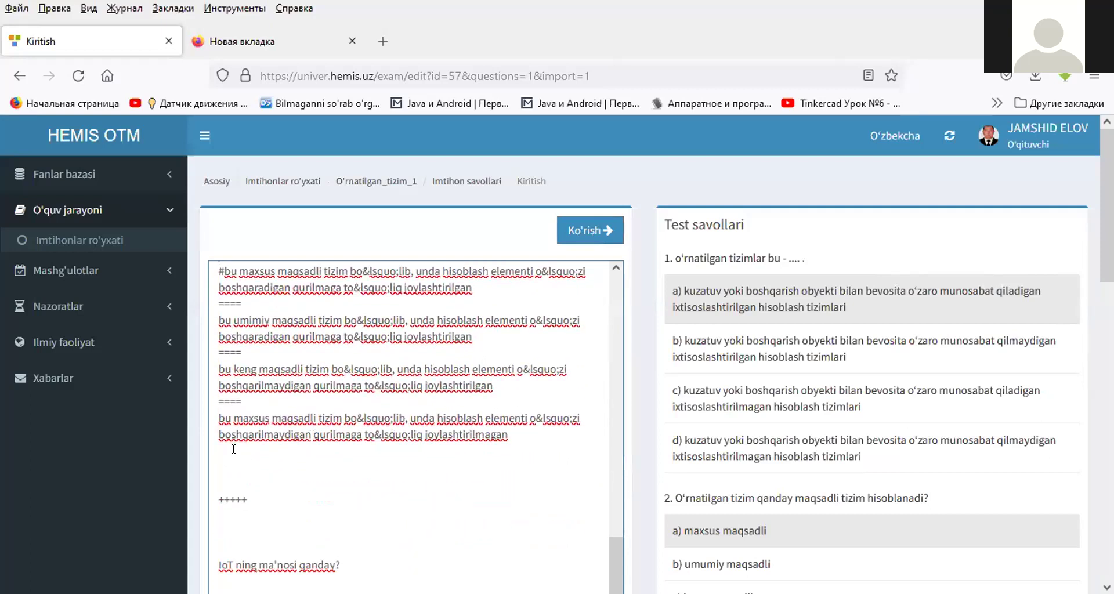
pyautogui.click(233, 450)
pyautogui.press('Delete')
pyautogui.press('Delete')
pyautogui.press('Delete')
pyautogui.press('Delete')
pyautogui.press('Delete')
pyautogui.press('Delete')
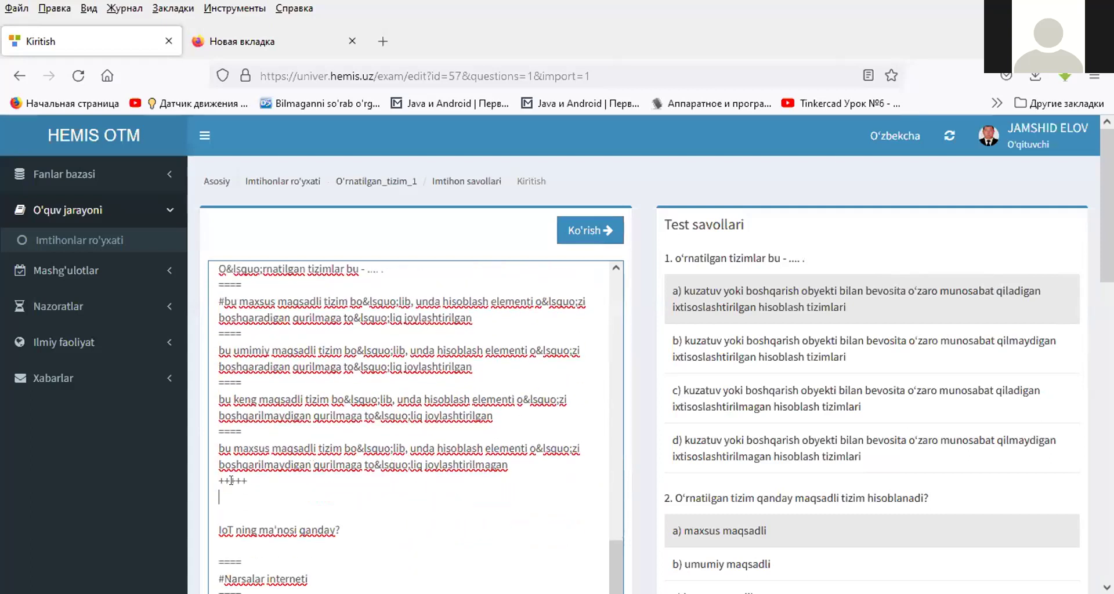
# - Remove the blank line under 'IoT ning ma'nosi qanday?' and save the five questions
pyautogui.scroll(-3, 244, 414)
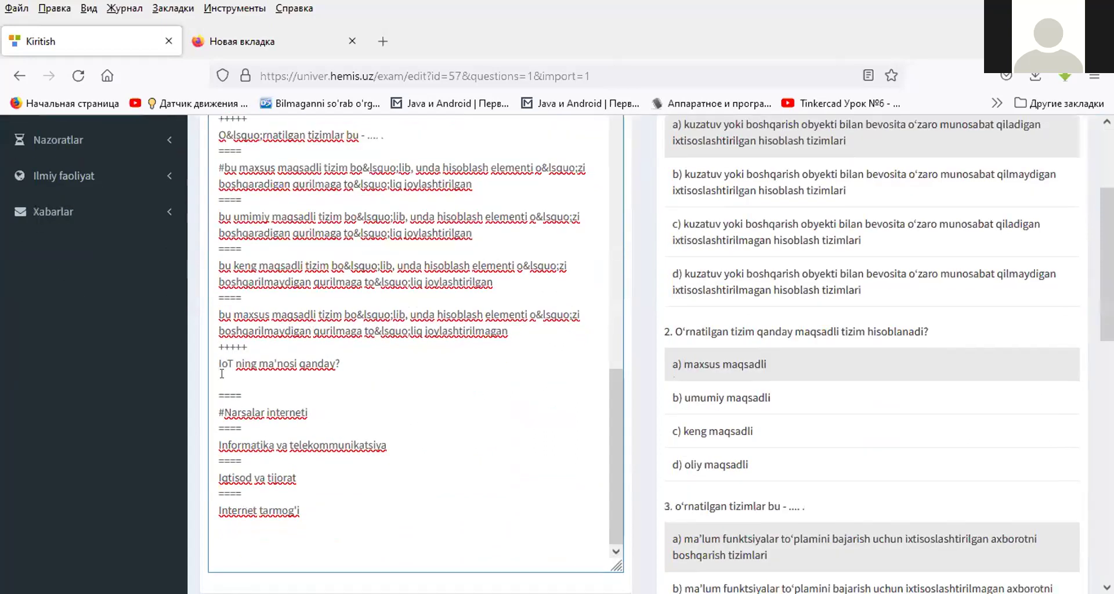
pyautogui.press('Delete')
pyautogui.scroll(-3, 250, 464)
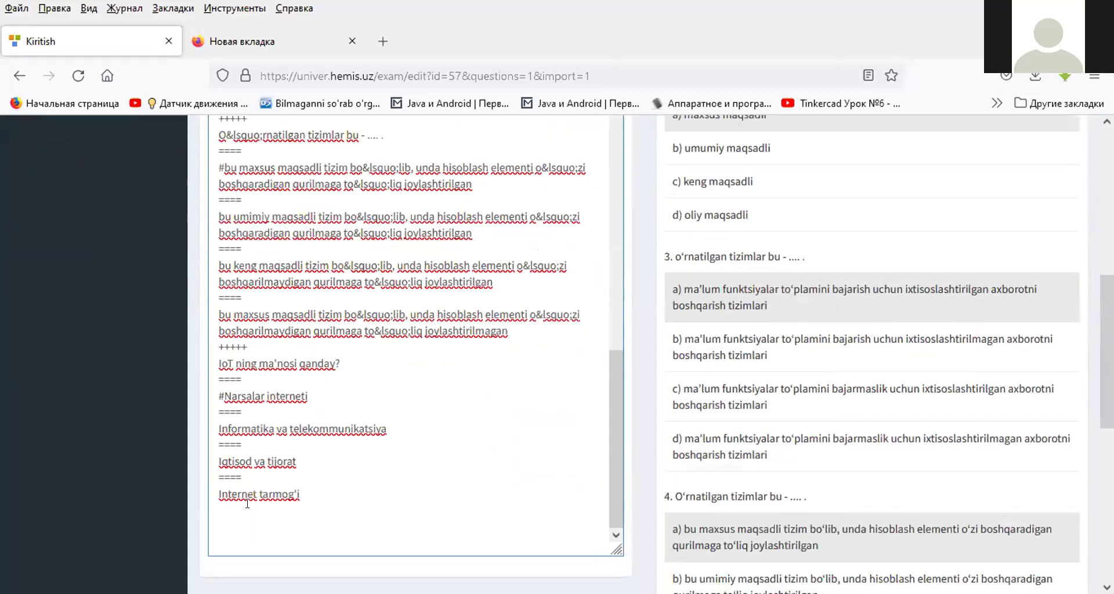
pyautogui.scroll(7, 383, 447)
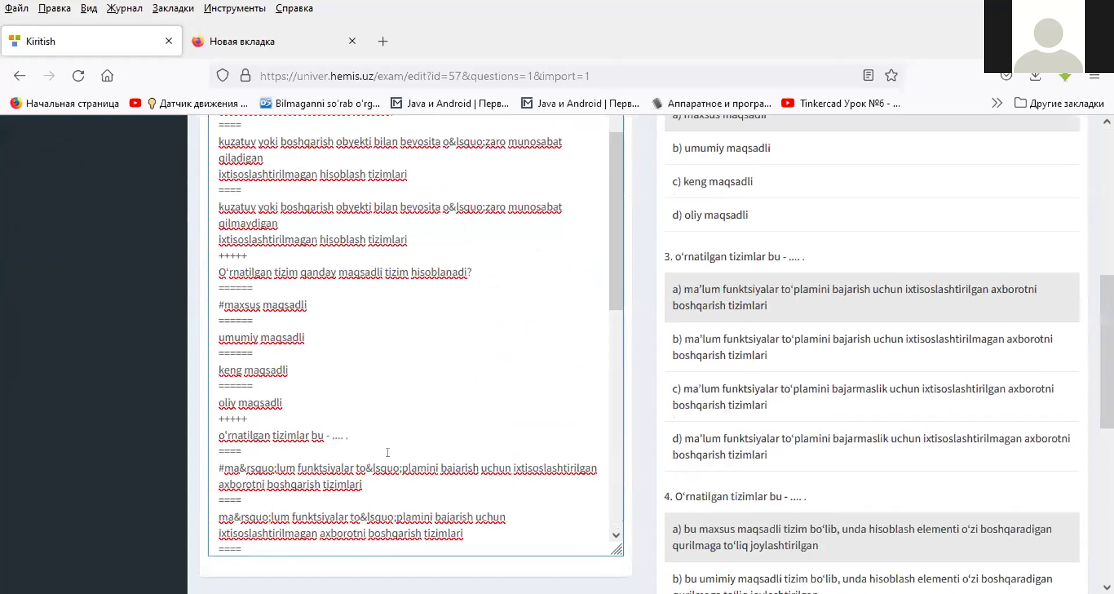
pyautogui.scroll(3, 544, 354)
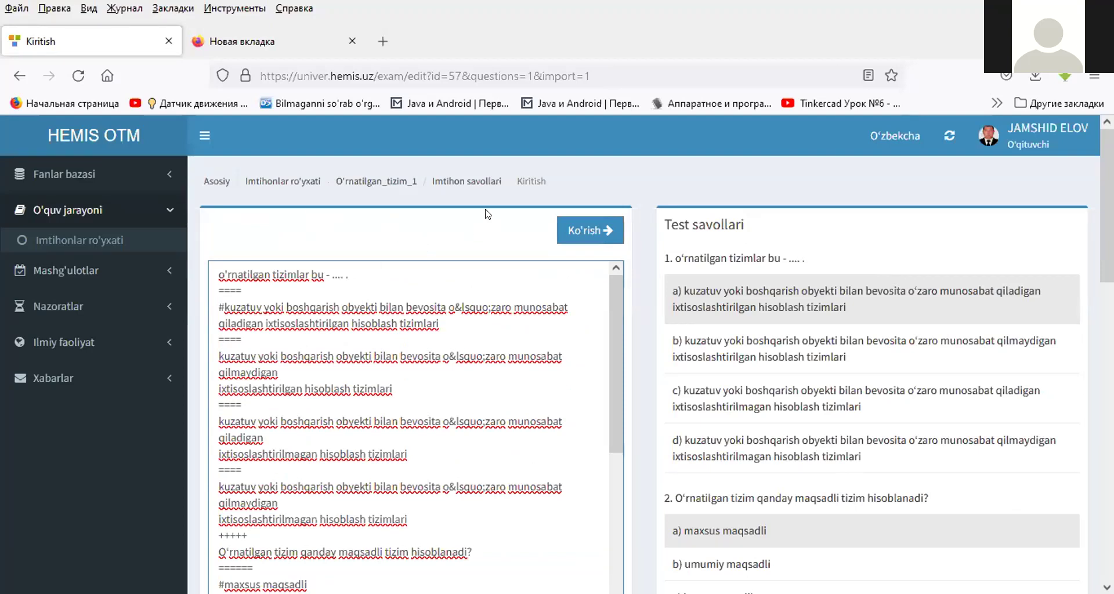
pyautogui.scroll(-10, 788, 227)
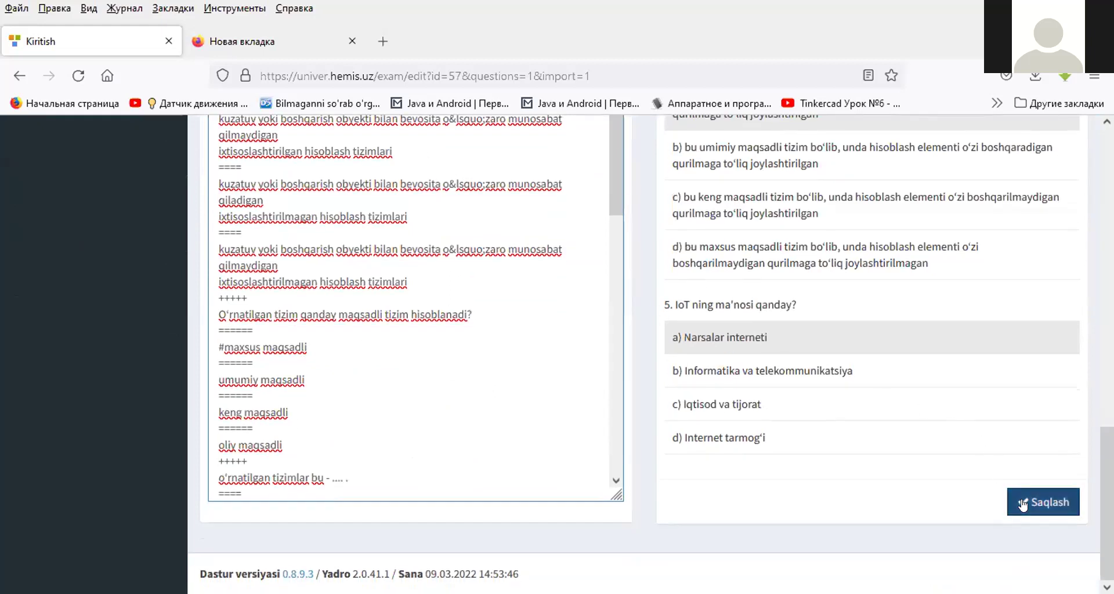
pyautogui.click(1043, 502)
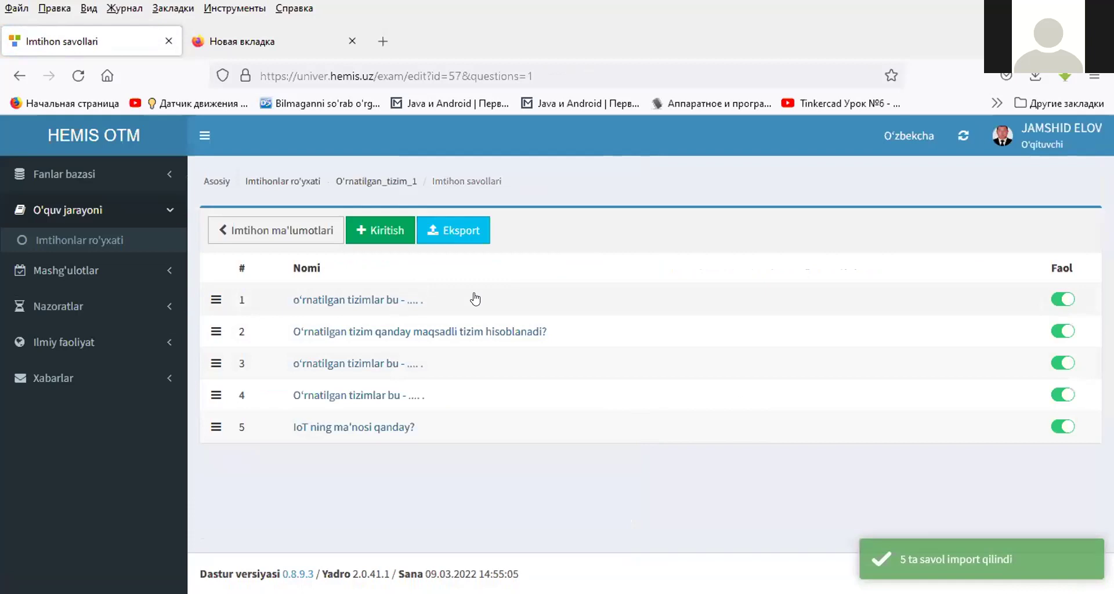
# - Reopen O'rnatilgan_tizim_1, check Savollar shows 5, and begin a new question import
pyautogui.click(295, 180)
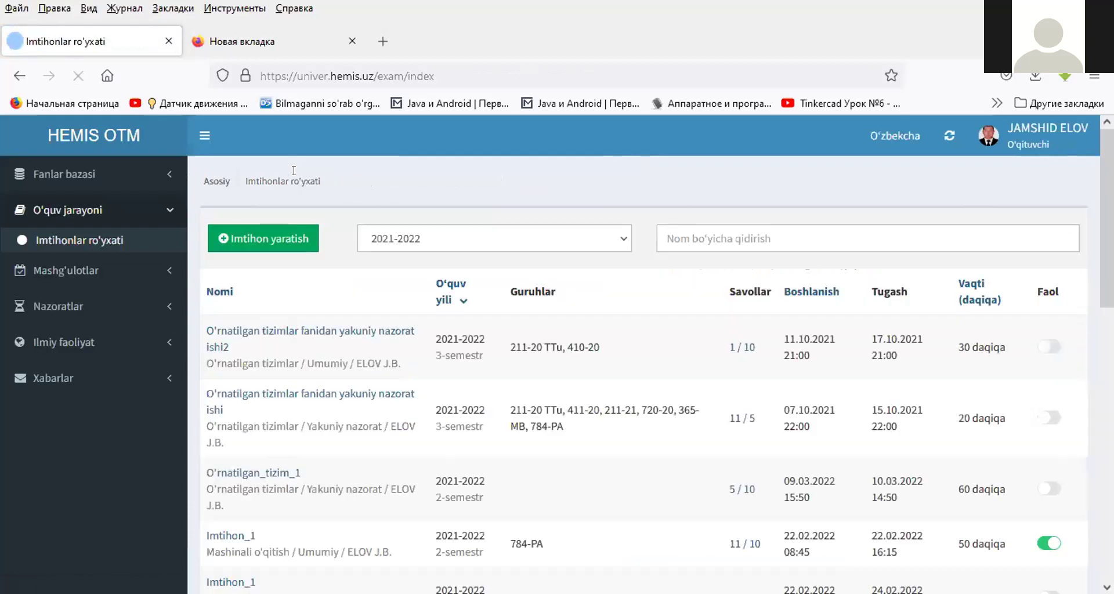
pyautogui.click(258, 474)
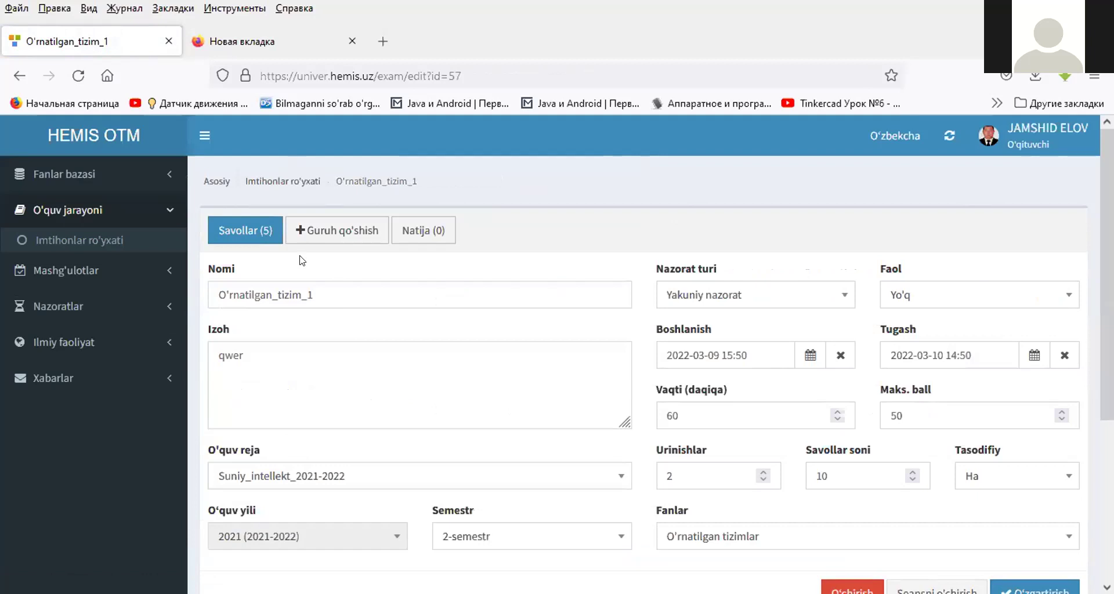
pyautogui.click(244, 230)
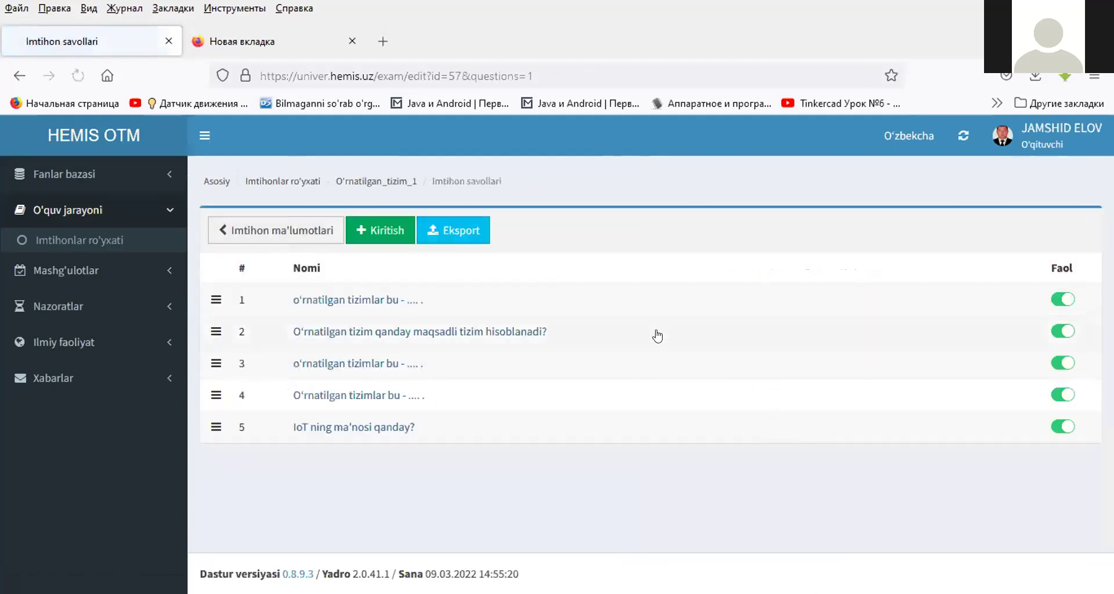
pyautogui.click(396, 231)
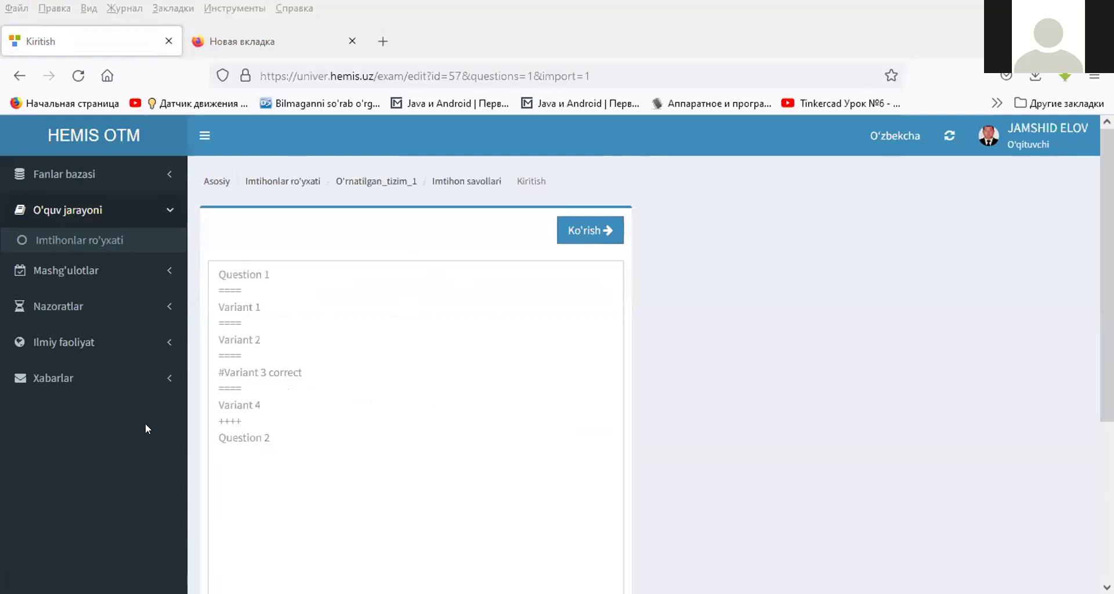
# - Go back to the exam's question list and start a fresh question import
pyautogui.click(332, 336)
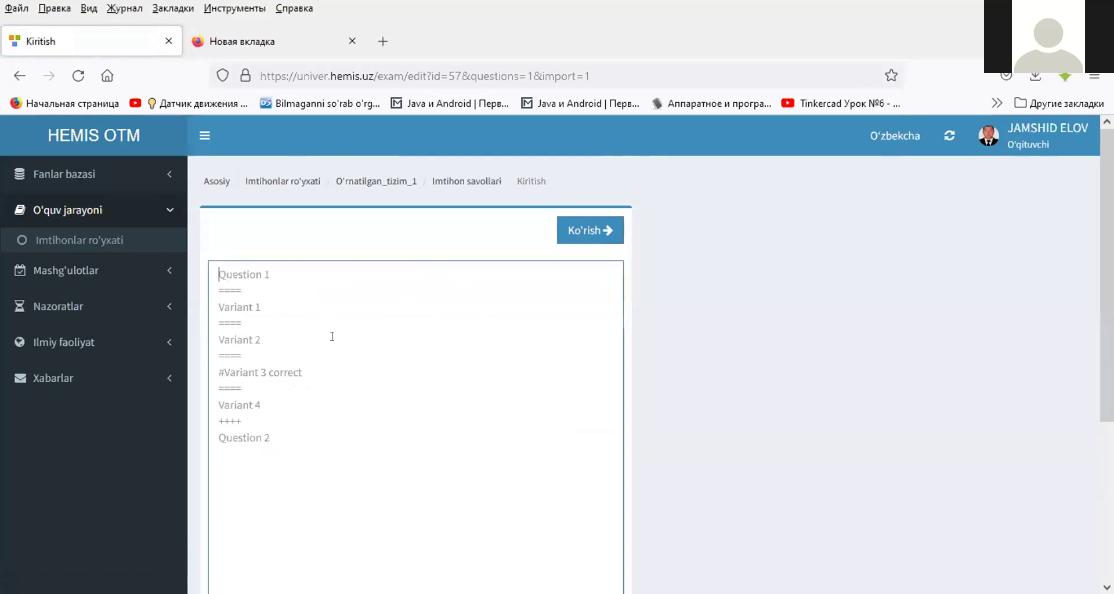
pyautogui.click(368, 184)
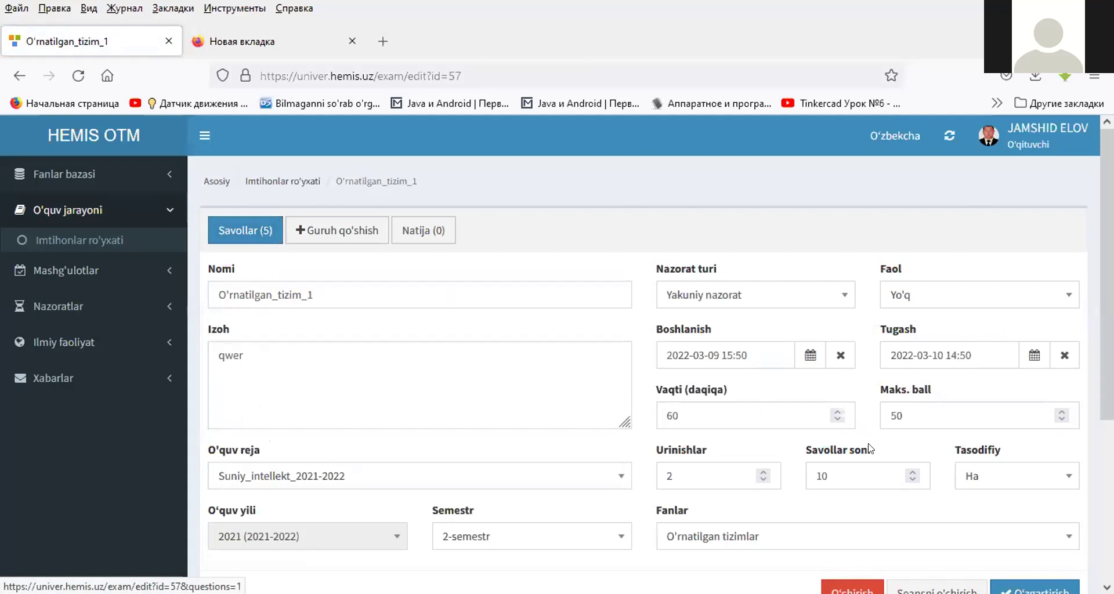
pyautogui.click(252, 241)
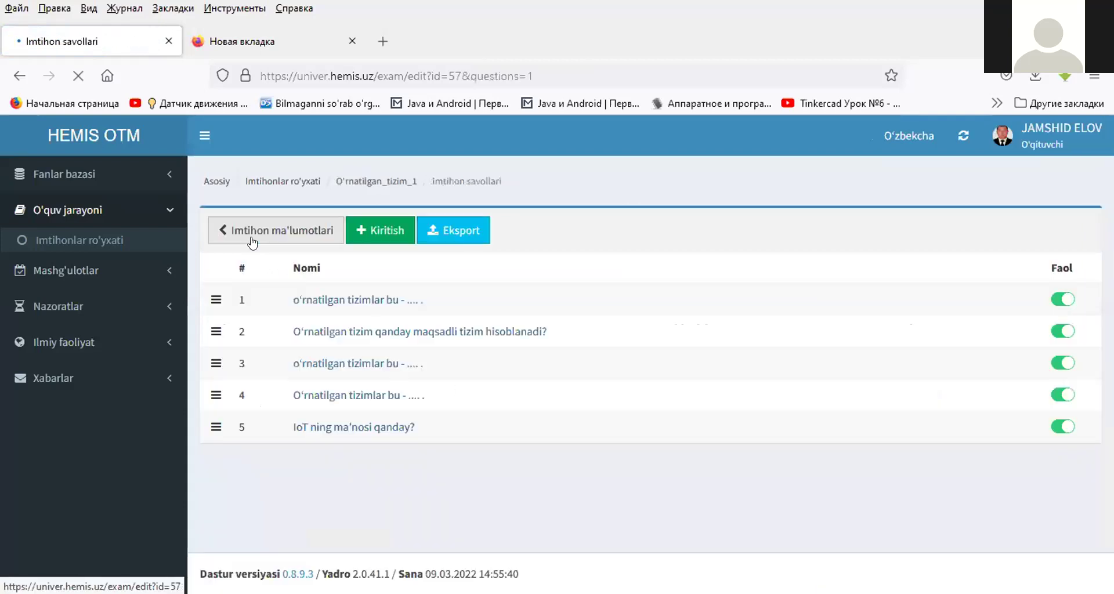
pyautogui.click(374, 231)
# - Paste, preview and save six more questions, then return to the exam list
pyautogui.click(339, 310)
pyautogui.hotkey('ctrl', 'v')
pyautogui.scroll(20, 361, 321)
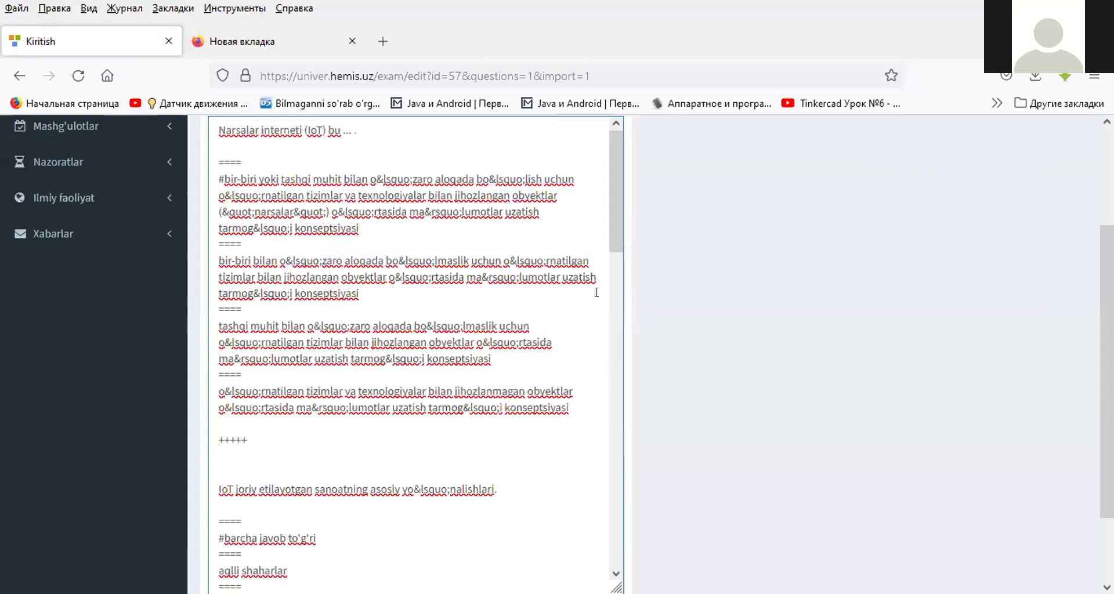
pyautogui.scroll(3, 596, 292)
pyautogui.click(590, 223)
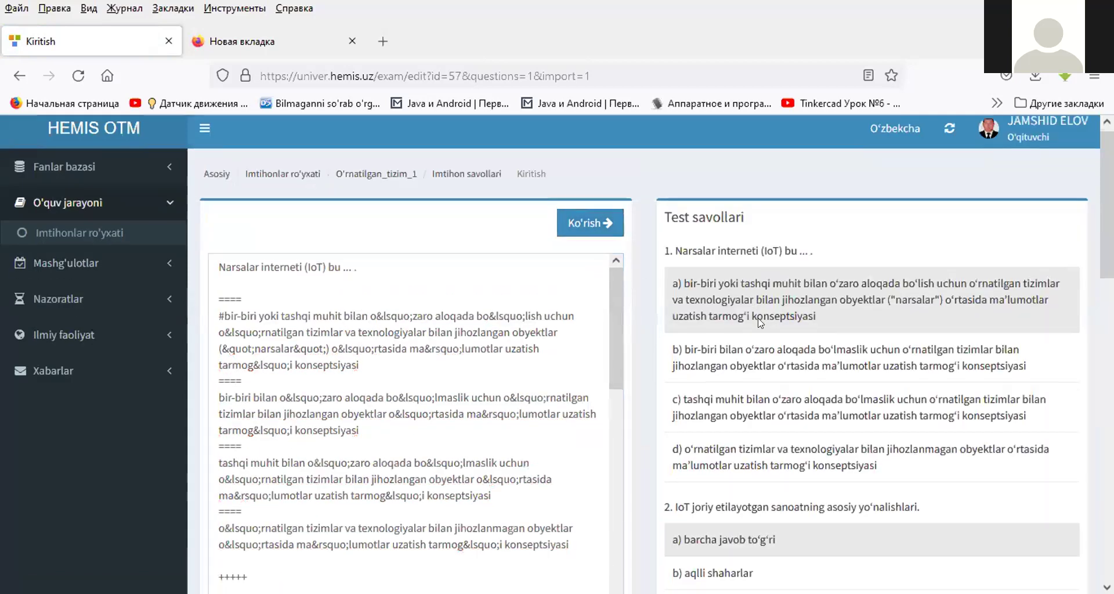
pyautogui.scroll(-10, 761, 323)
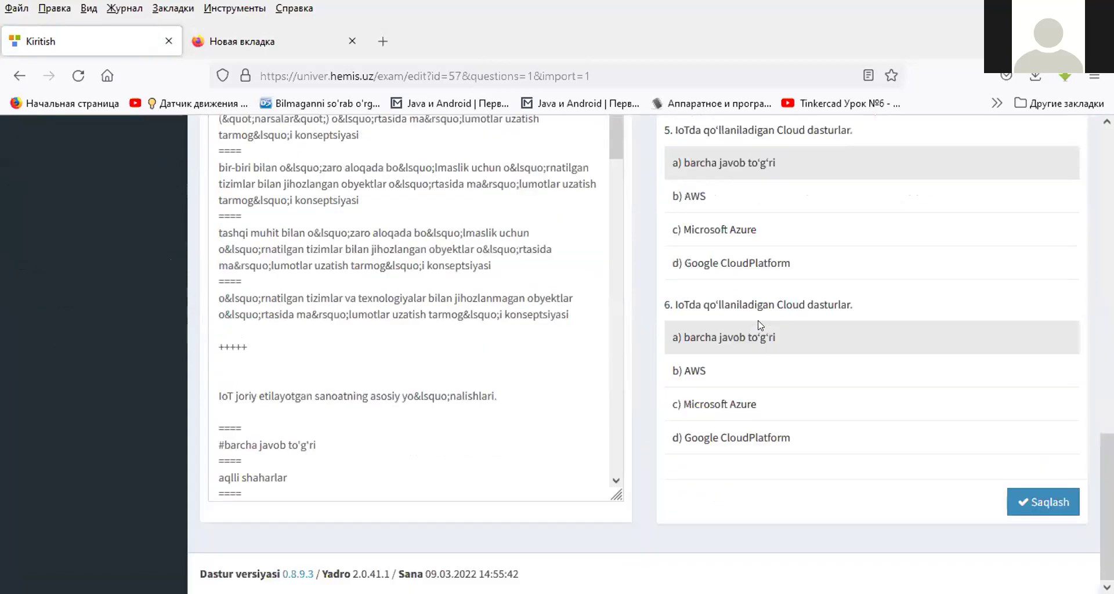
pyautogui.click(1050, 504)
pyautogui.scroll(-3, 542, 313)
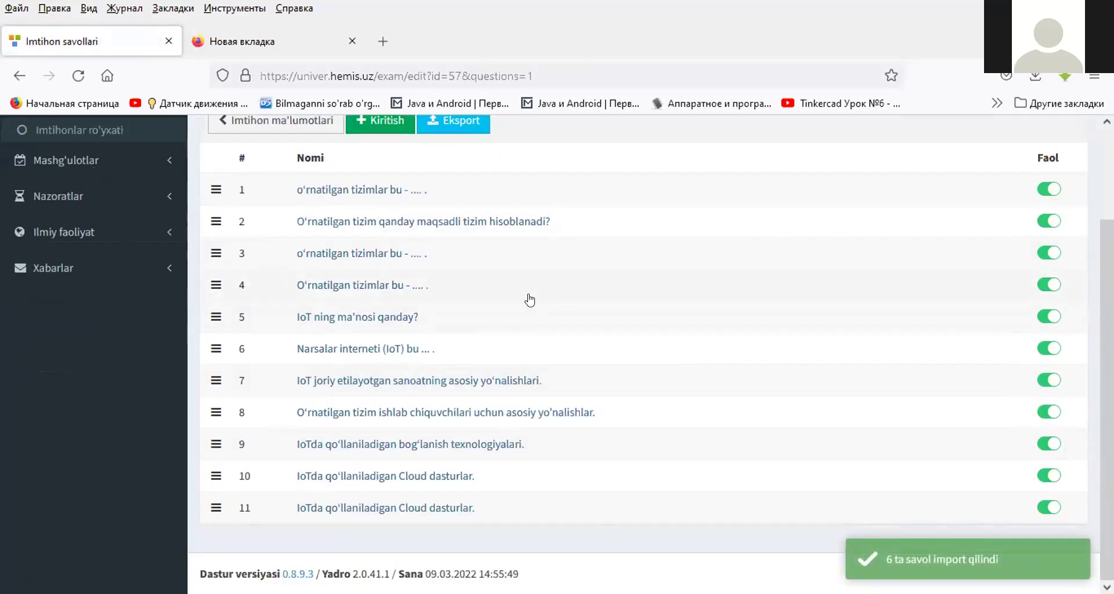
pyautogui.scroll(3, 507, 323)
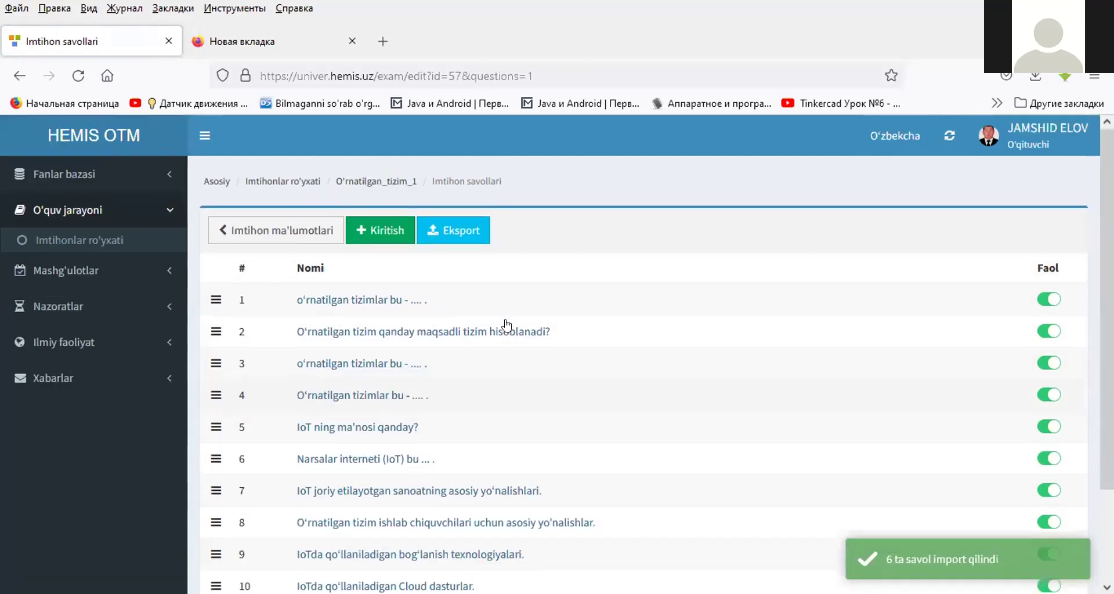
pyautogui.click(276, 181)
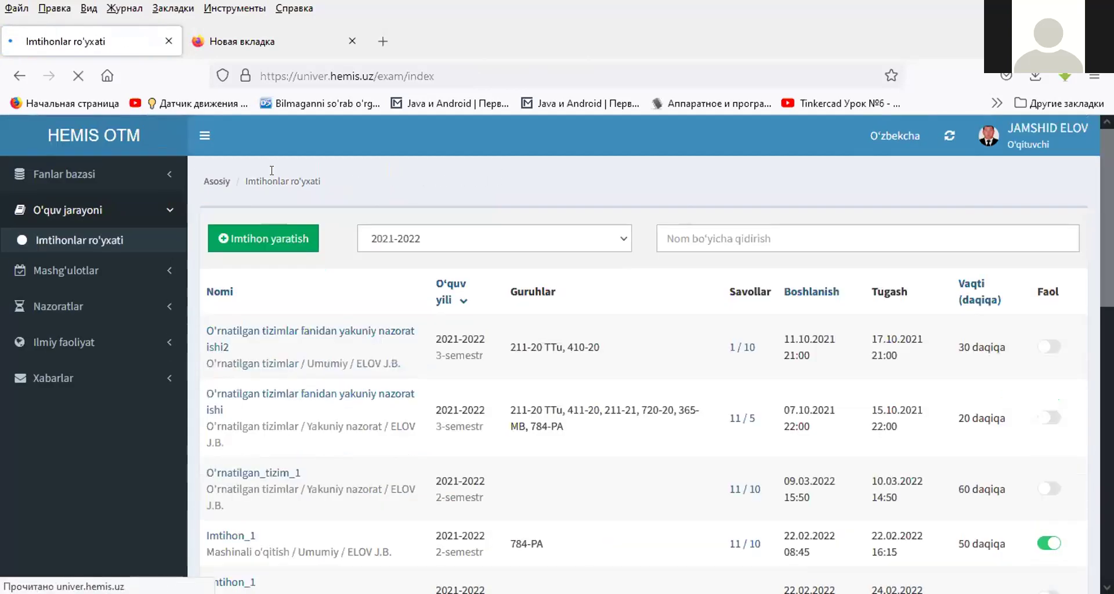
# - Open O'rnatilgan_tizim_1 and add group 784-PA through Guruh qo'shish
pyautogui.click(255, 473)
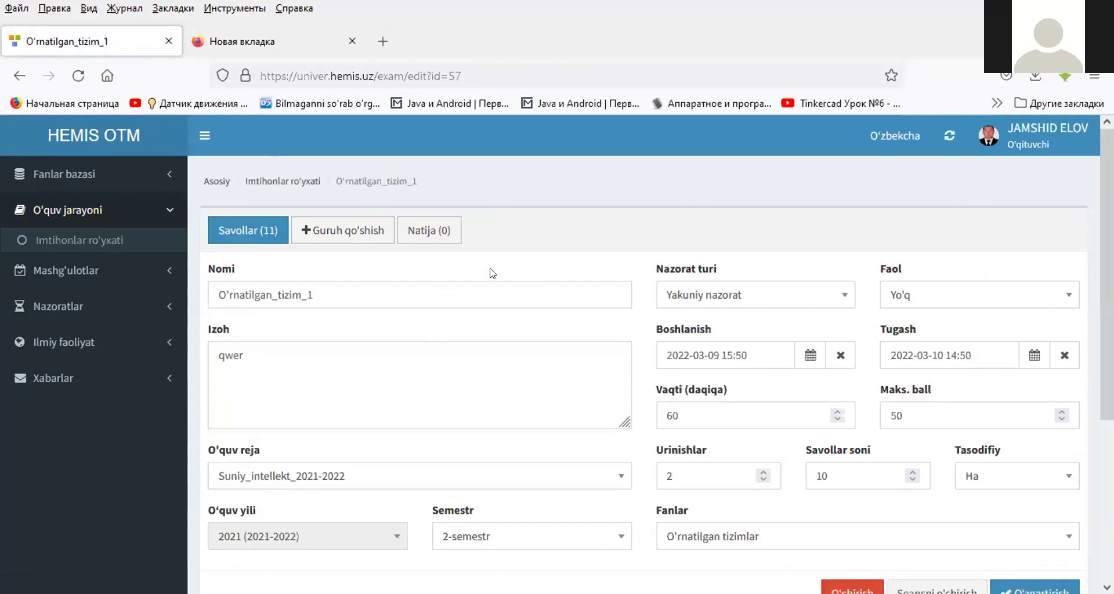
pyautogui.scroll(-2, 491, 270)
pyautogui.scroll(2, 491, 268)
pyautogui.click(334, 233)
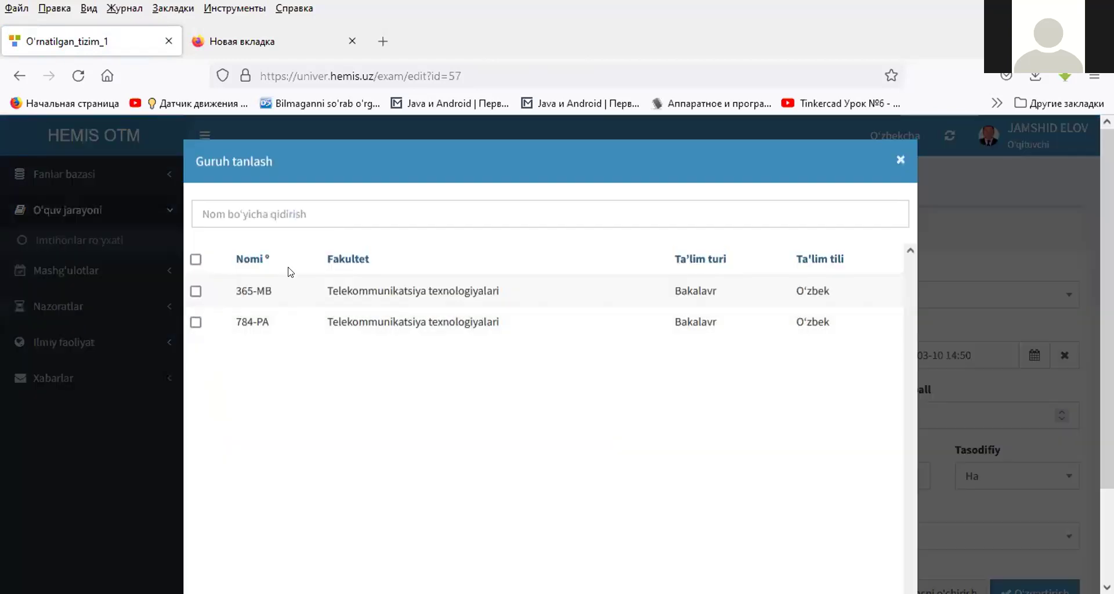
pyautogui.click(195, 322)
pyautogui.scroll(-2, 580, 324)
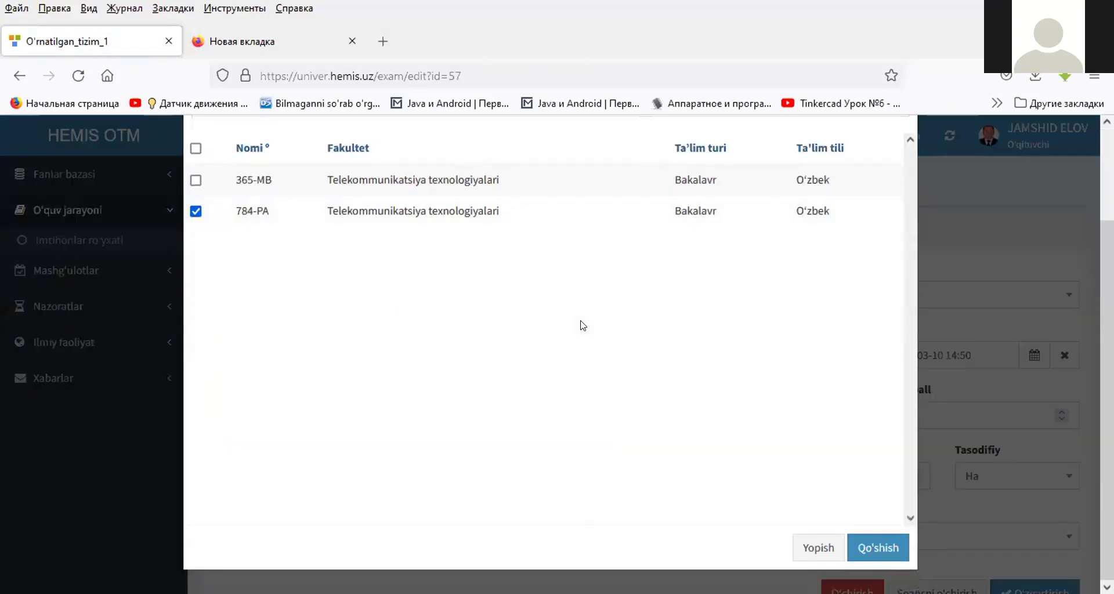
pyautogui.click(866, 554)
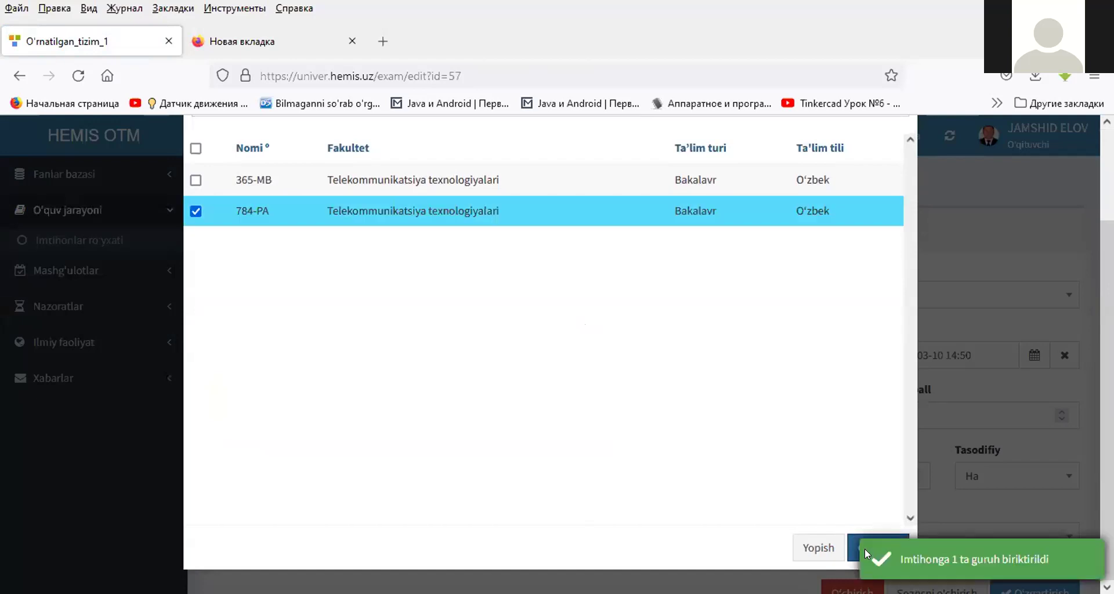
pyautogui.click(814, 554)
pyautogui.scroll(-3, 712, 308)
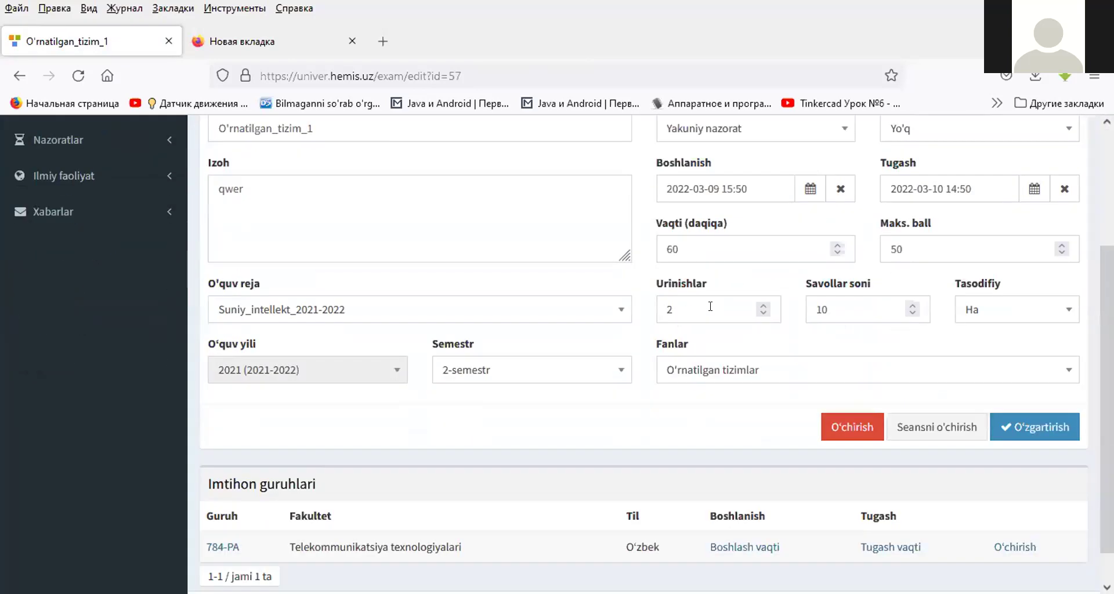
pyautogui.scroll(3, 711, 310)
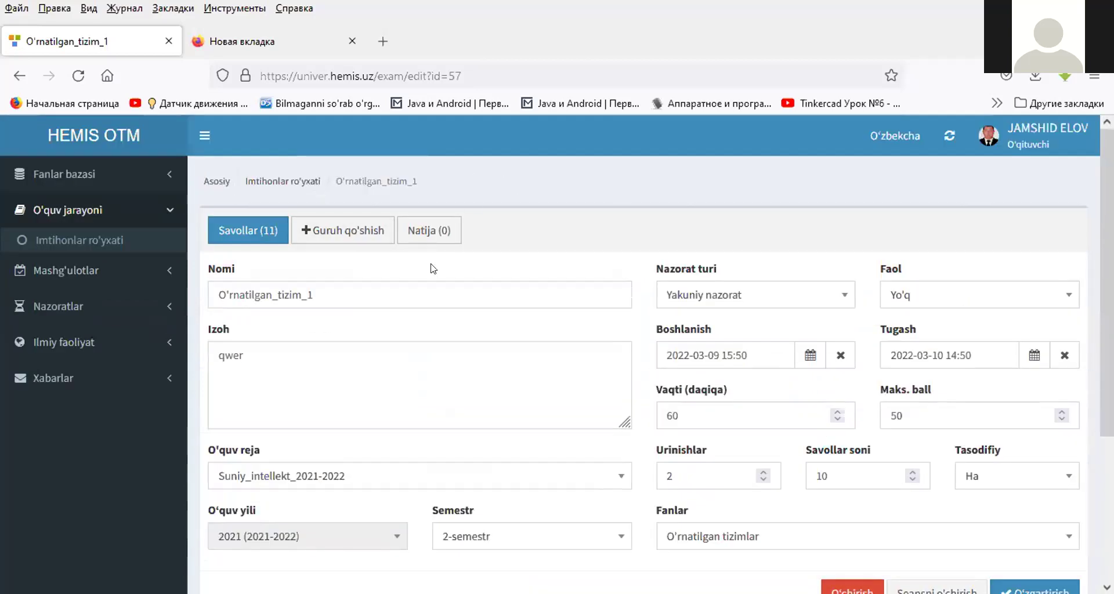
pyautogui.scroll(-3, 427, 270)
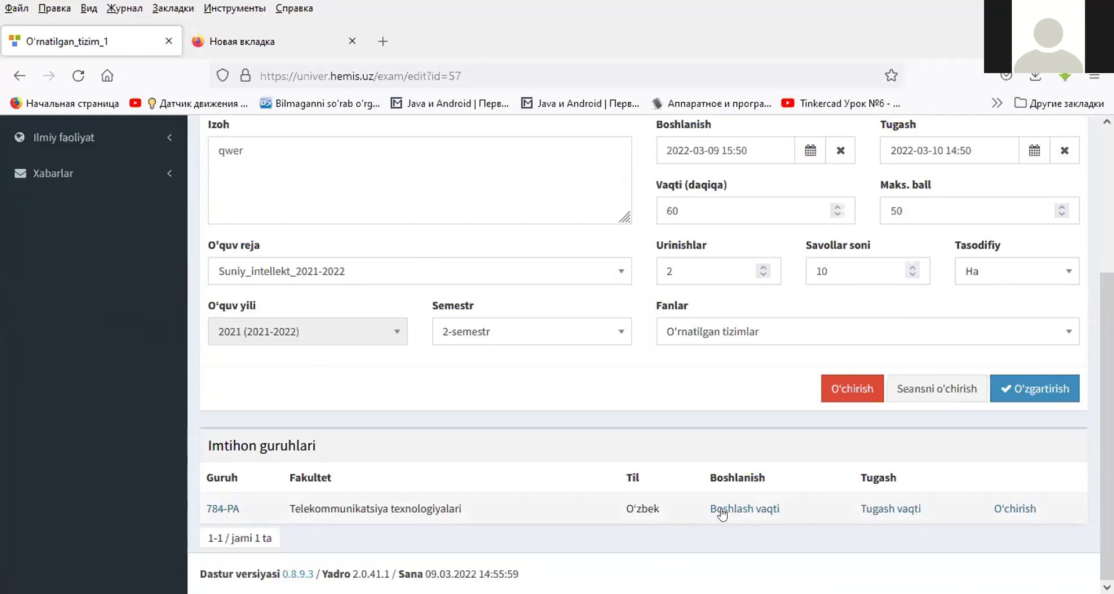
# - Set group 784-PA's exam start time to 09.03.2022 15:50
pyautogui.click(881, 513)
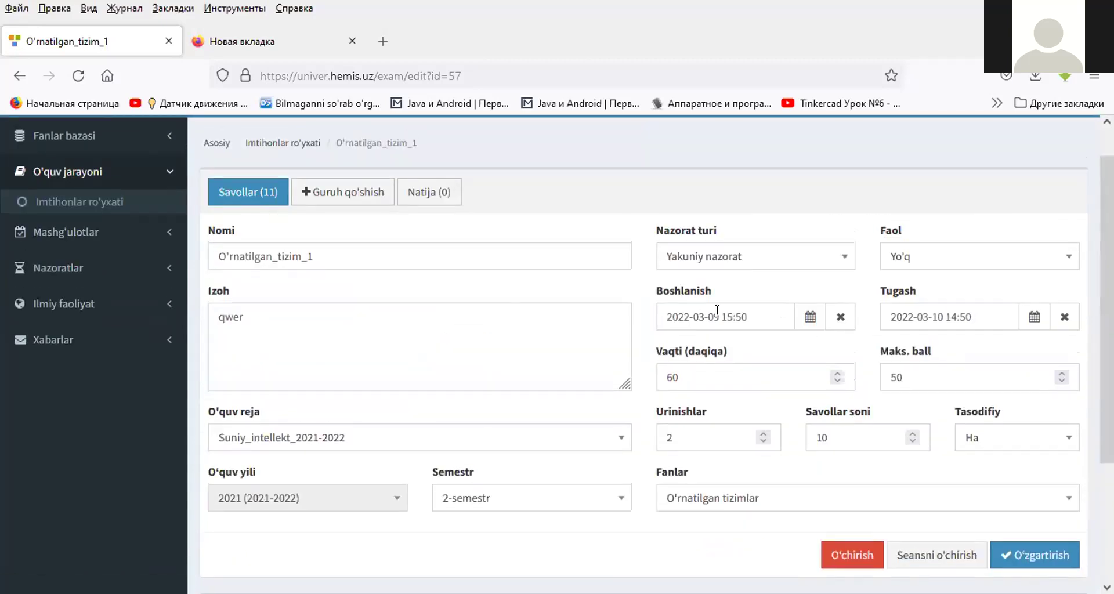
pyautogui.scroll(-3, 932, 323)
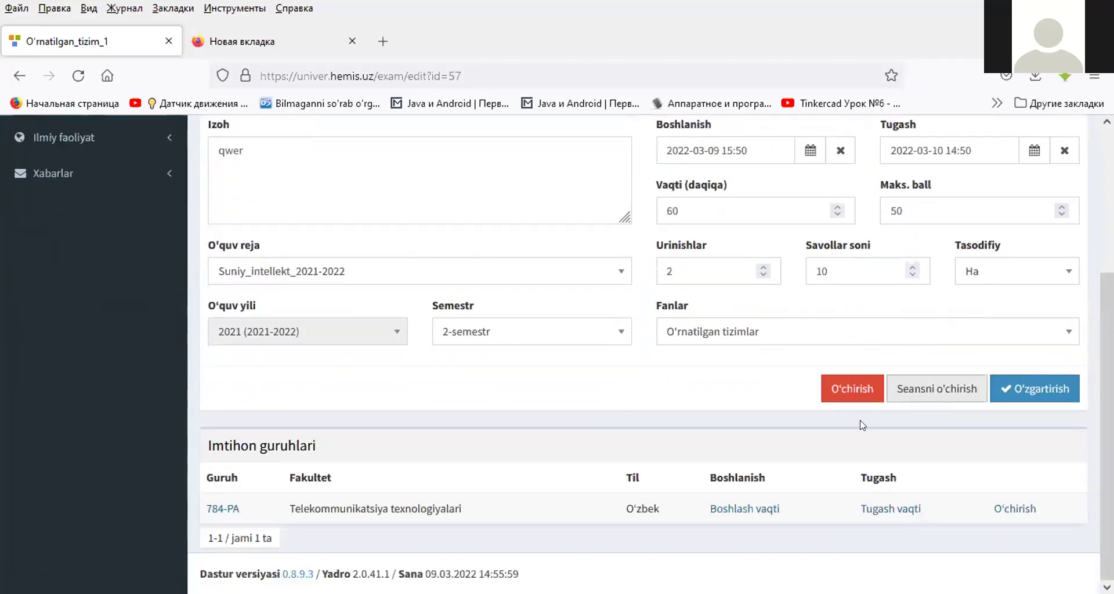
pyautogui.click(743, 509)
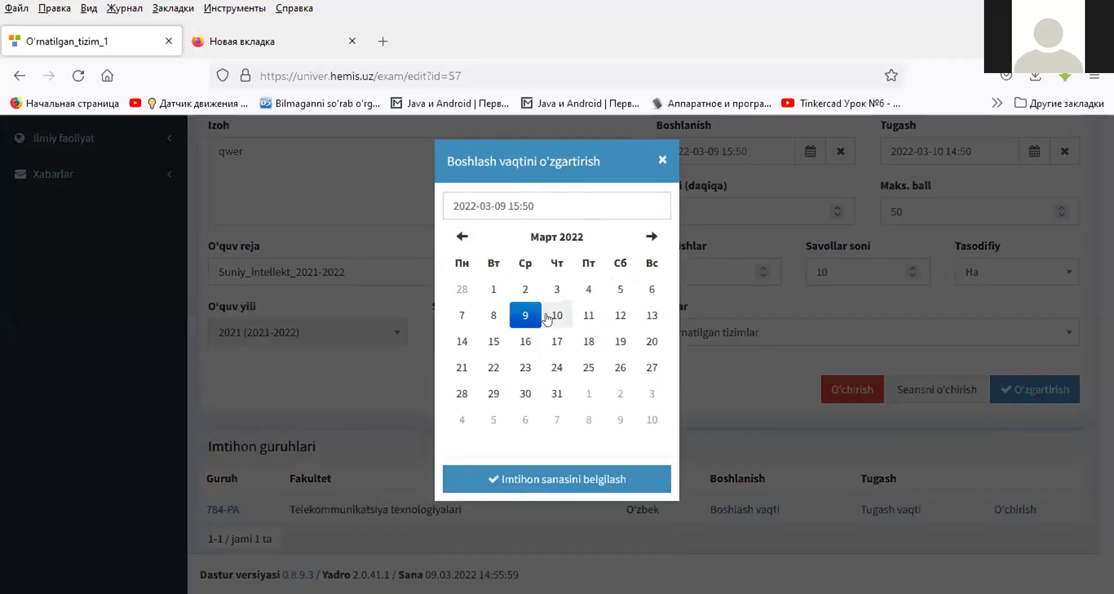
pyautogui.click(531, 320)
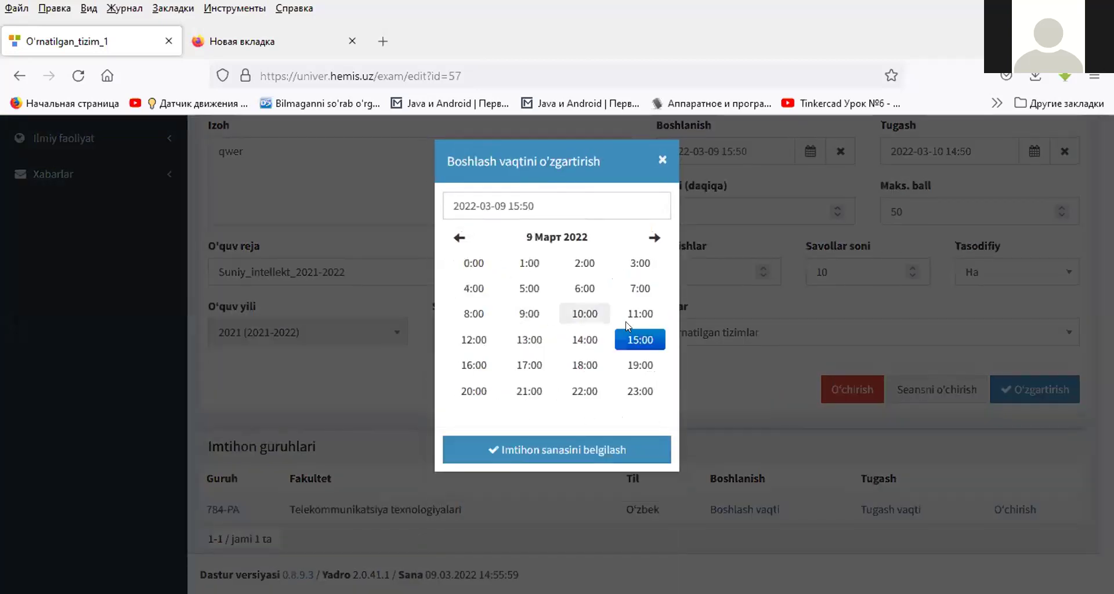
pyautogui.click(629, 343)
pyautogui.click(625, 373)
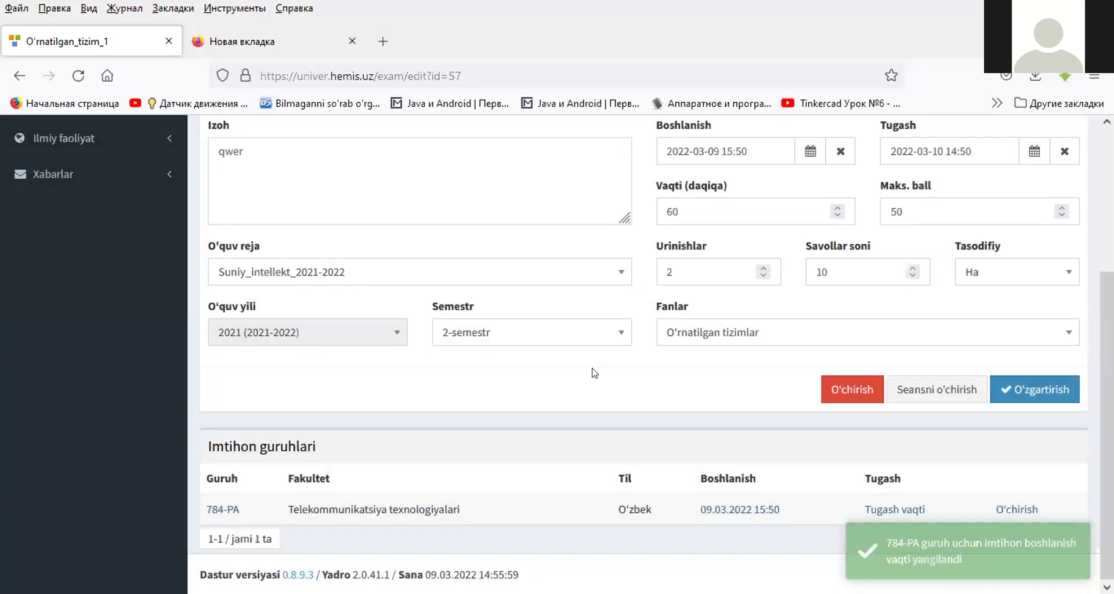
# - Set group 784-PA's exam end time to 10.03.2022 14:50
pyautogui.click(887, 508)
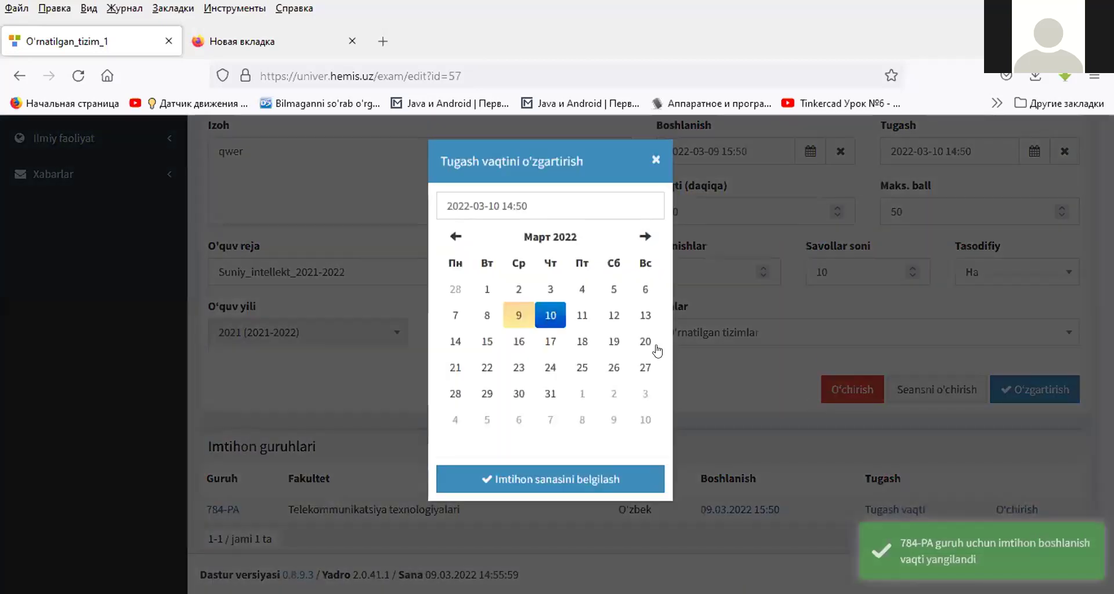
pyautogui.click(556, 321)
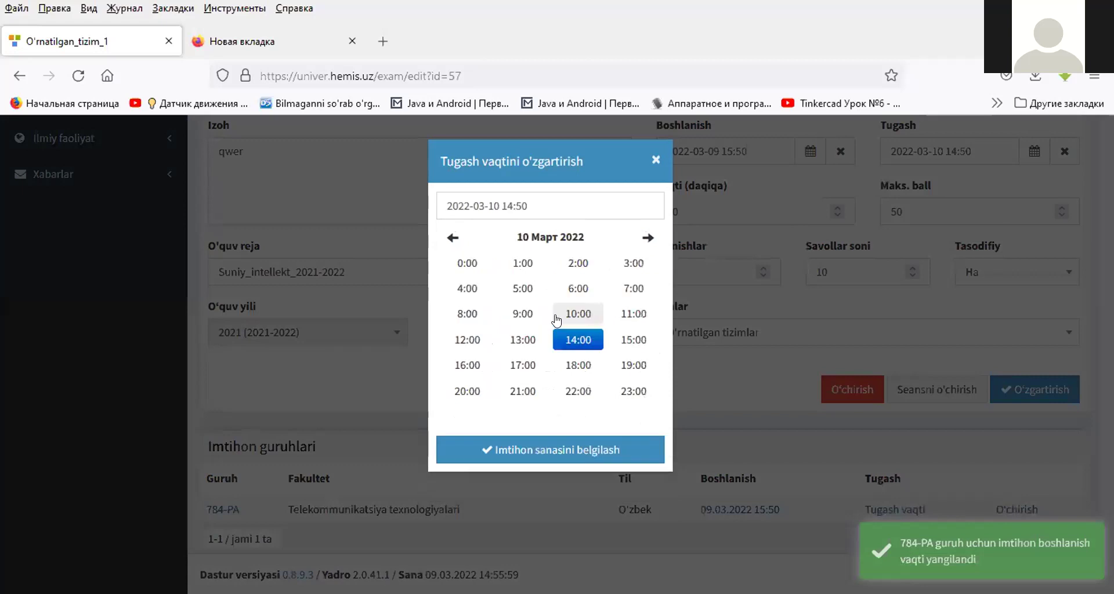
pyautogui.click(573, 344)
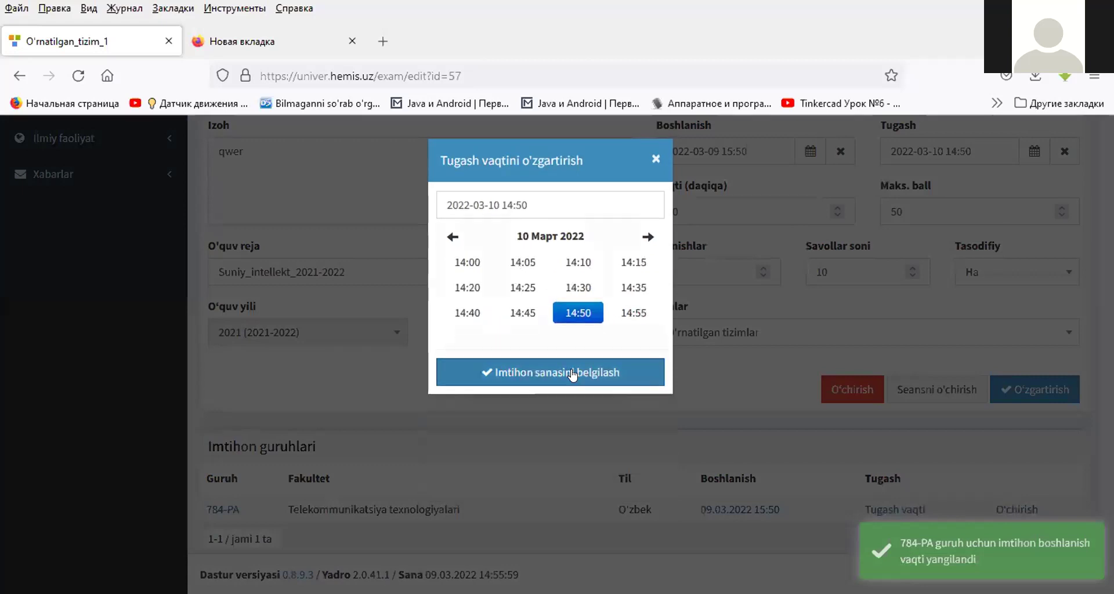
pyautogui.click(575, 374)
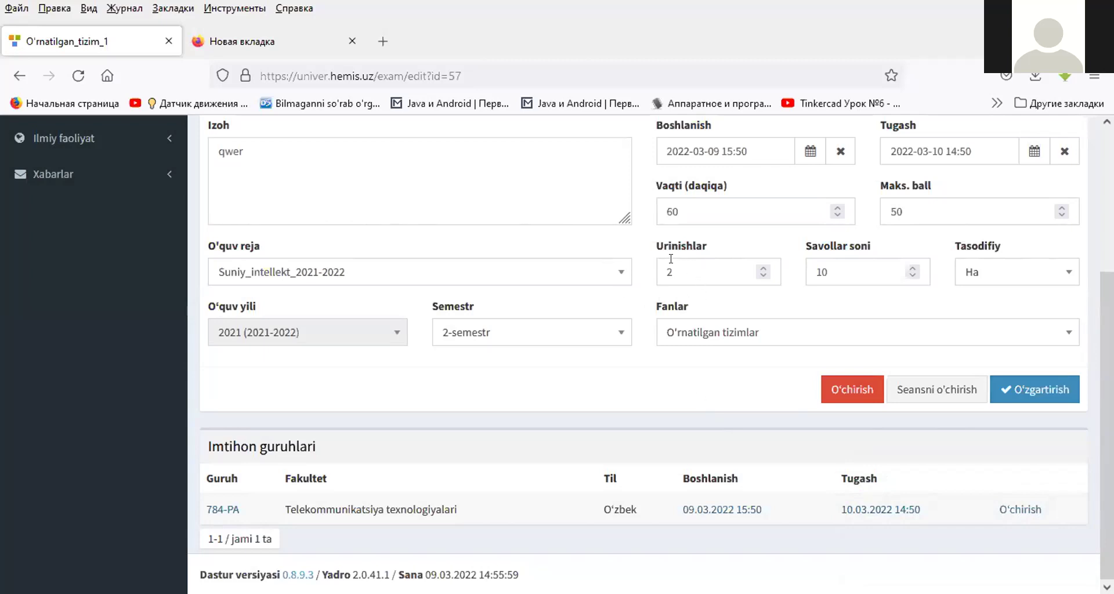
# - In group 784-PA's student list, switch off the third student's exam toggle and keep the first two enabled
pyautogui.click(235, 507)
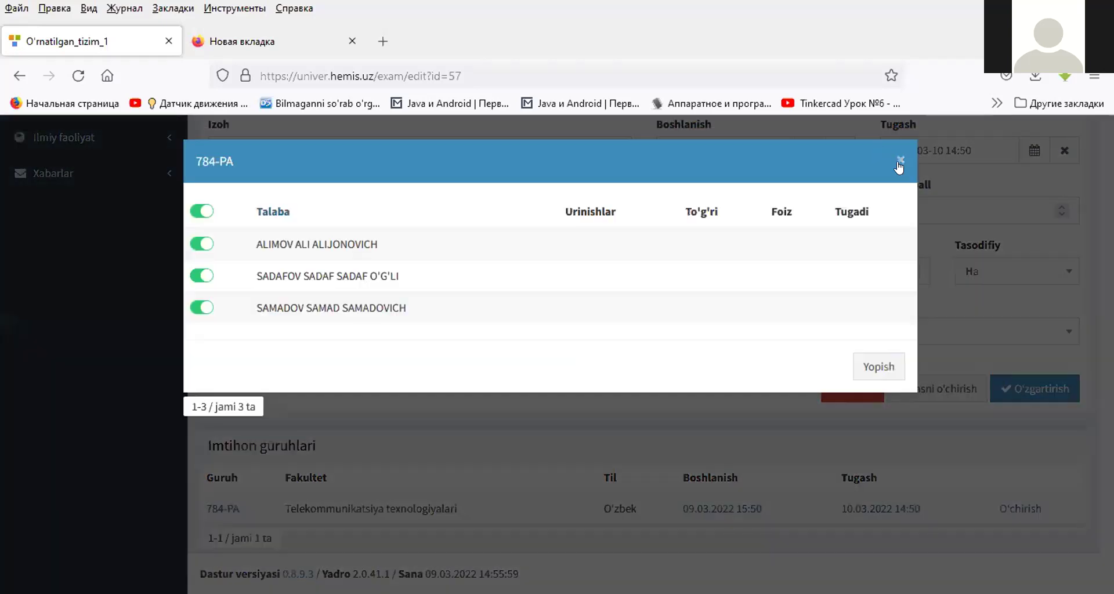
pyautogui.click(900, 164)
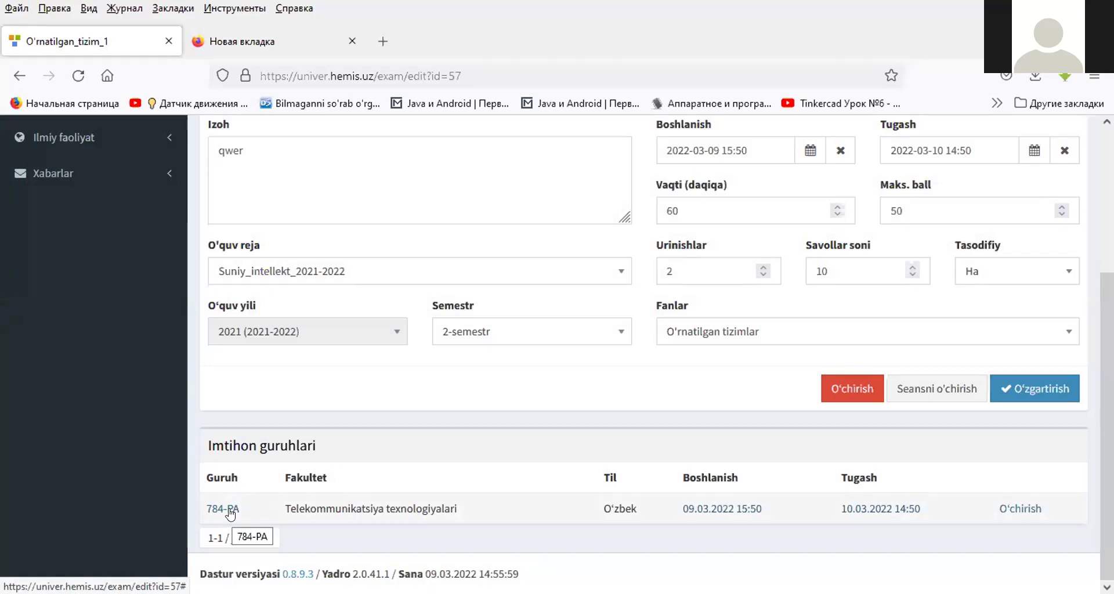
pyautogui.click(229, 509)
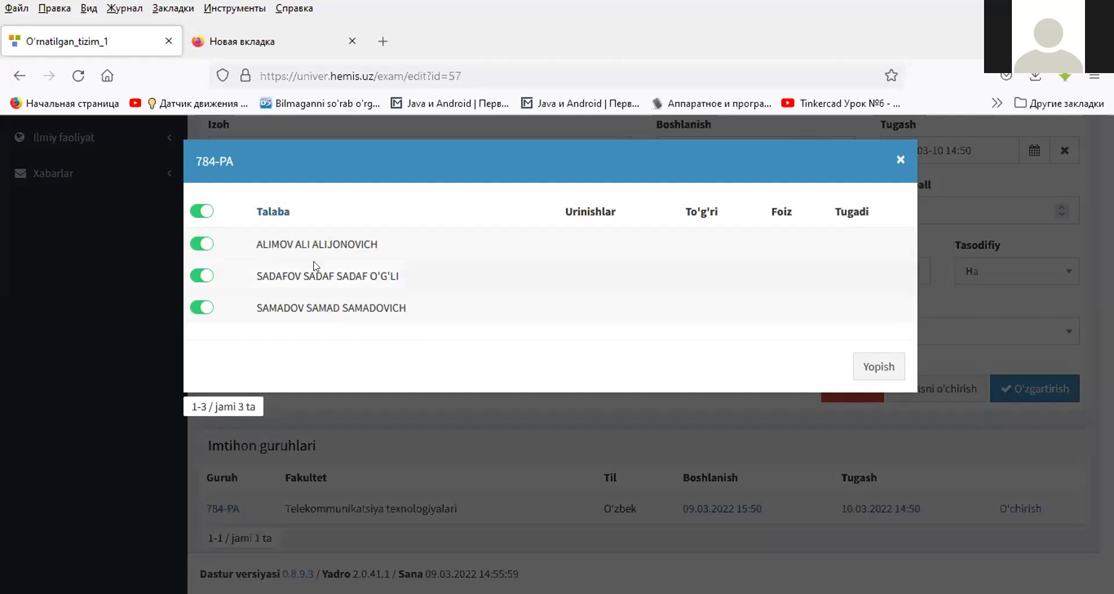
pyautogui.click(201, 246)
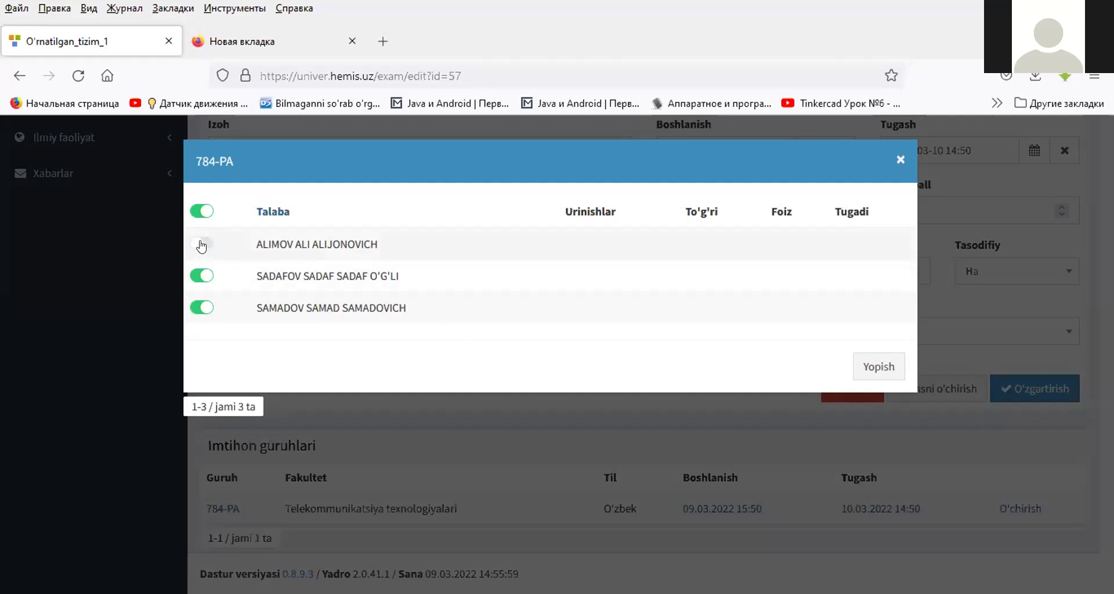
pyautogui.click(201, 245)
pyautogui.click(195, 306)
pyautogui.click(864, 367)
pyautogui.click(224, 508)
pyautogui.click(901, 160)
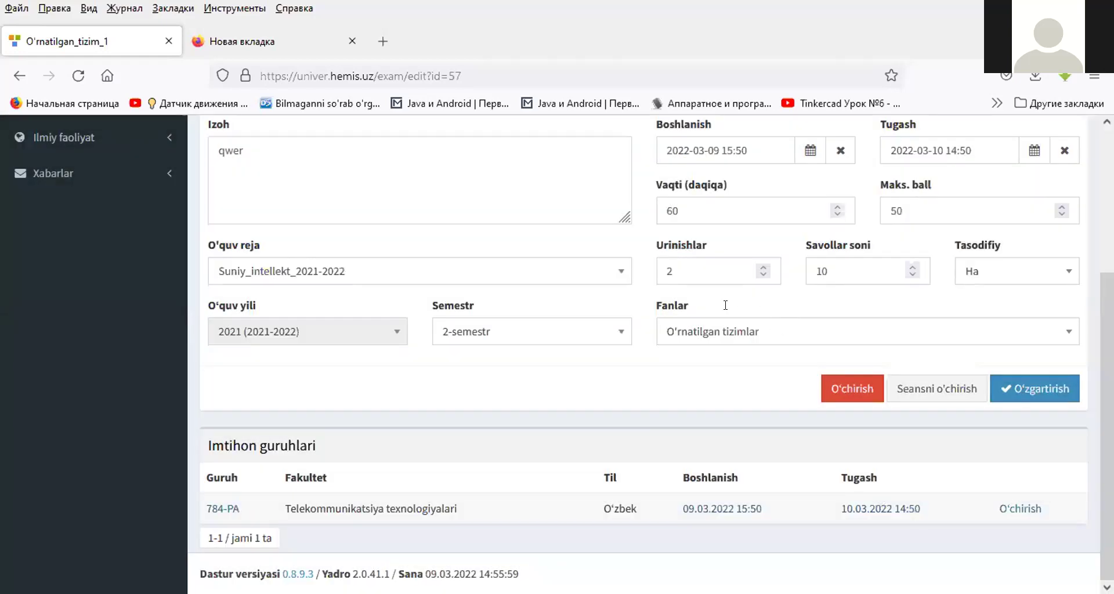
pyautogui.scroll(4, 725, 312)
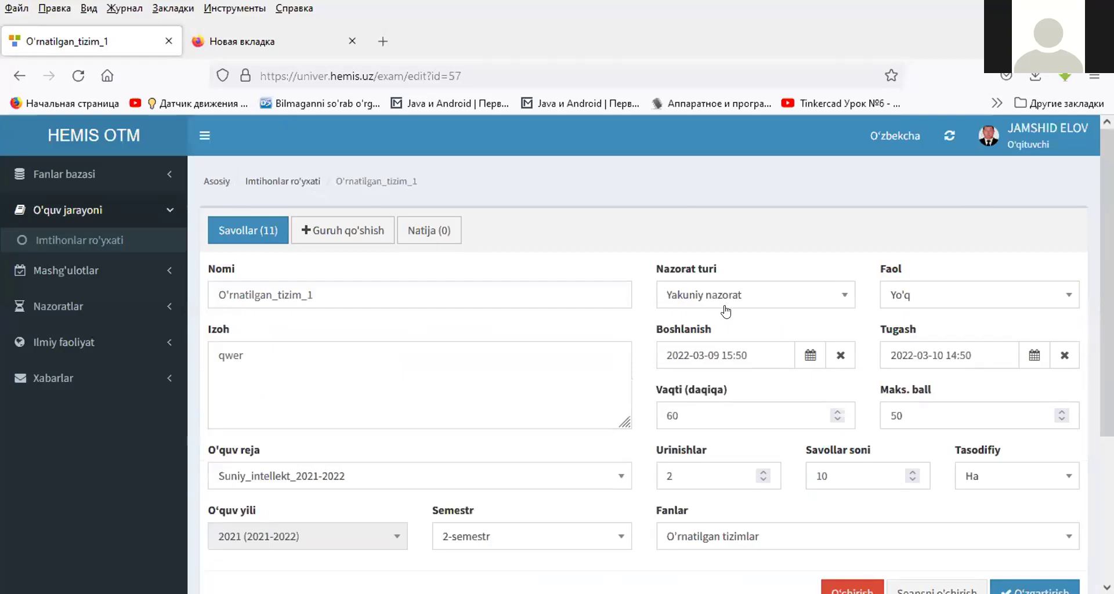
# - Back in the exam list, switch on the Faol toggle for the O'rnatilgan_tizim_1 exam
pyautogui.click(308, 183)
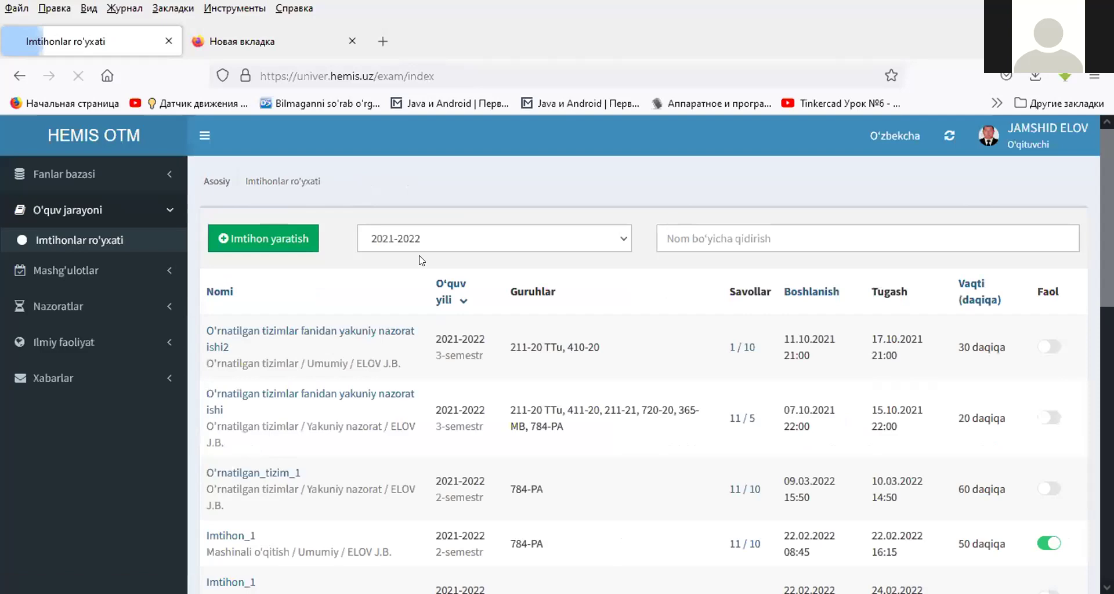
pyautogui.scroll(-3, 422, 260)
pyautogui.scroll(2, 423, 270)
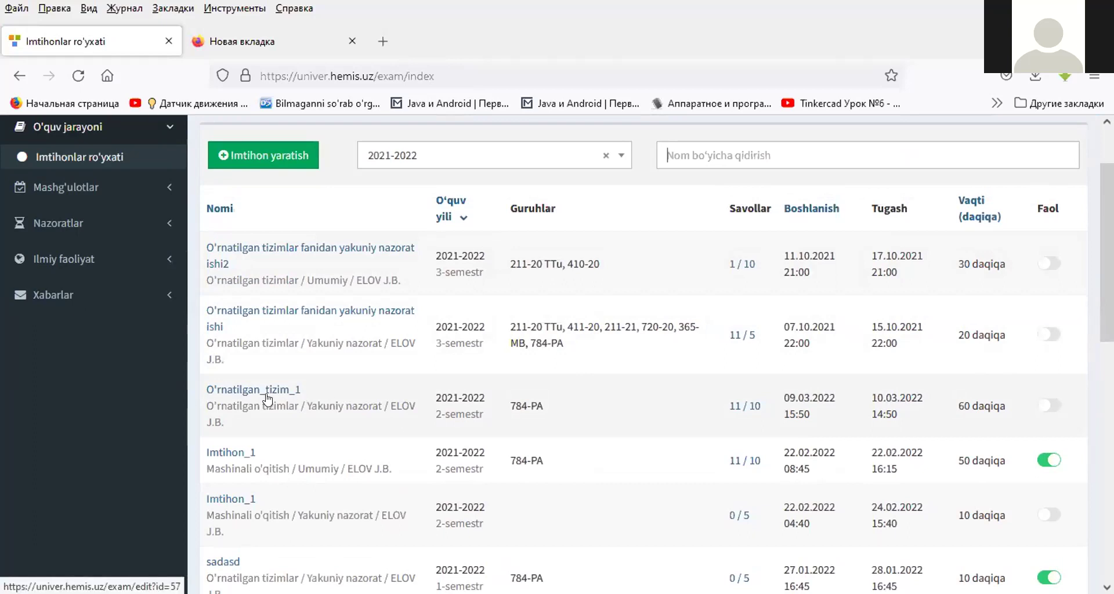
pyautogui.click(1051, 408)
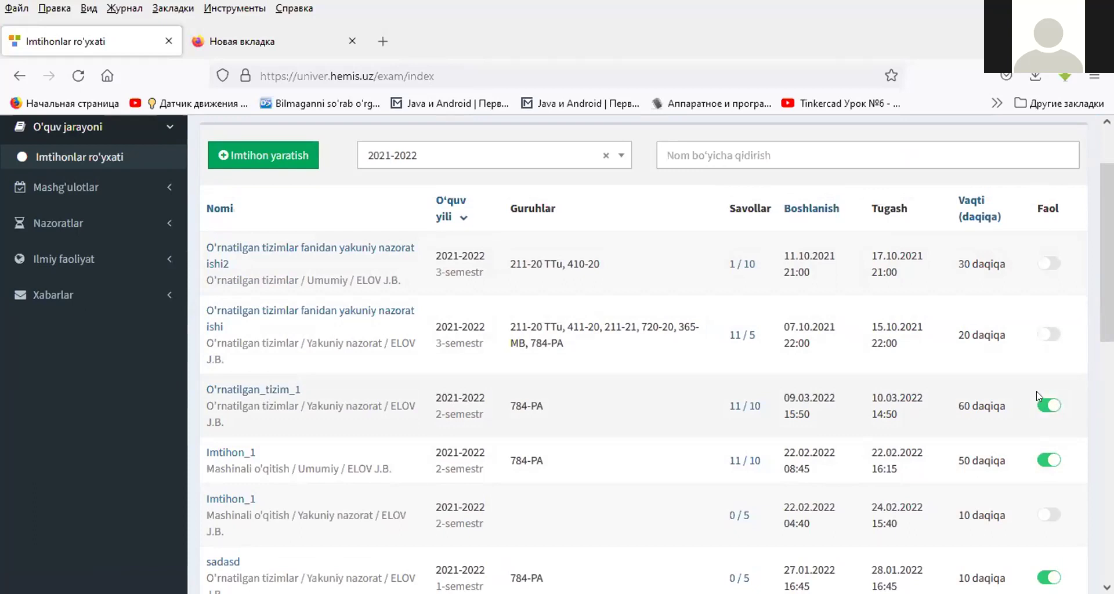
pyautogui.click(1042, 408)
pyautogui.click(1050, 410)
pyautogui.scroll(2, 572, 272)
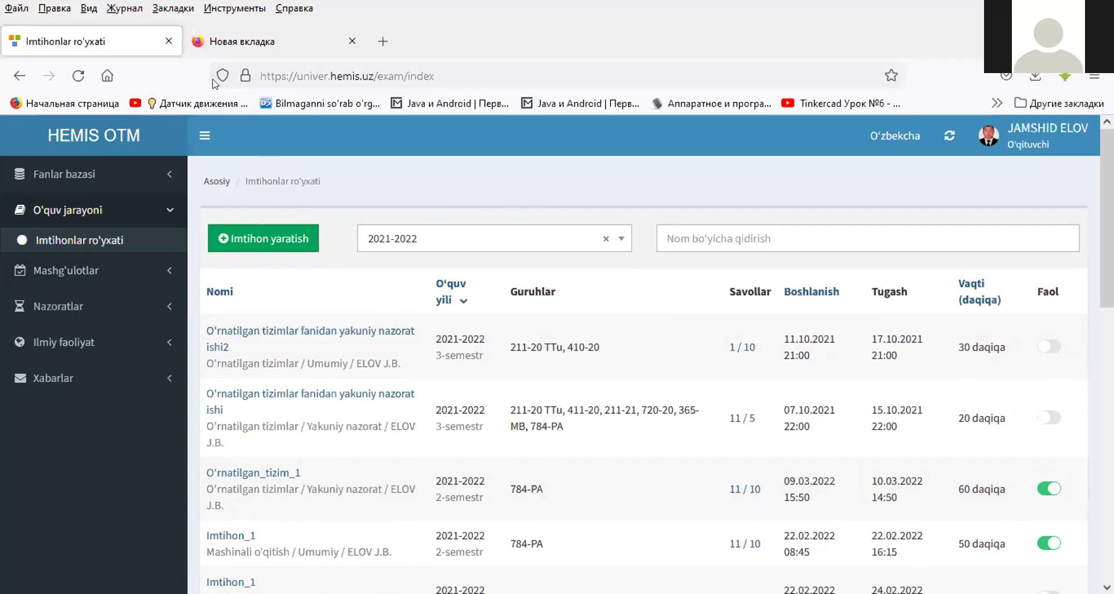
pyautogui.click(263, 33)
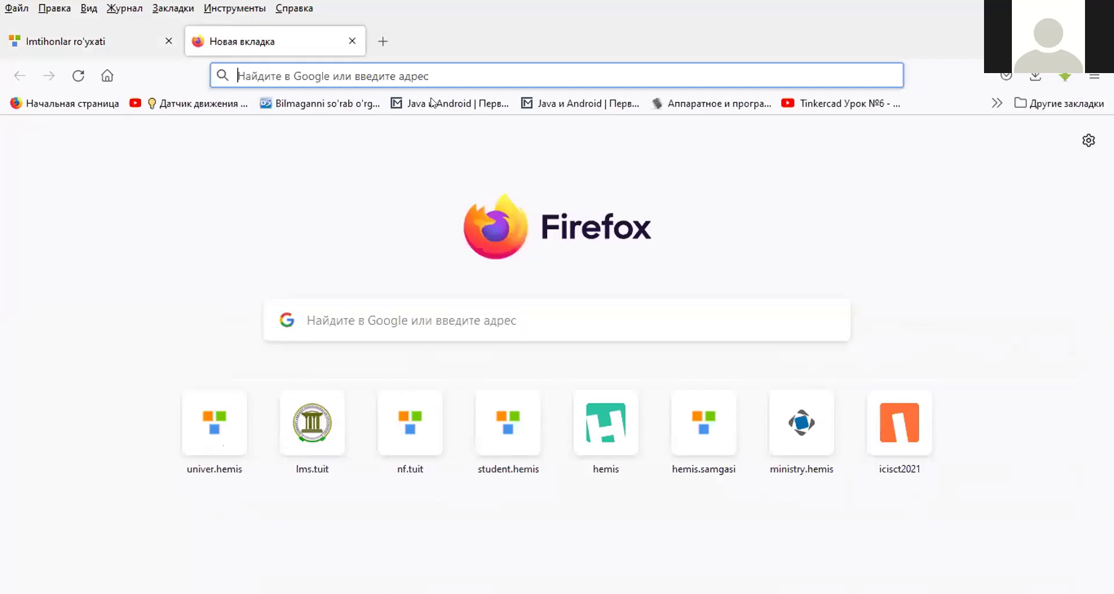
# - Load the HEMIS Student site and open the student's list of exams
pyautogui.press('Down')
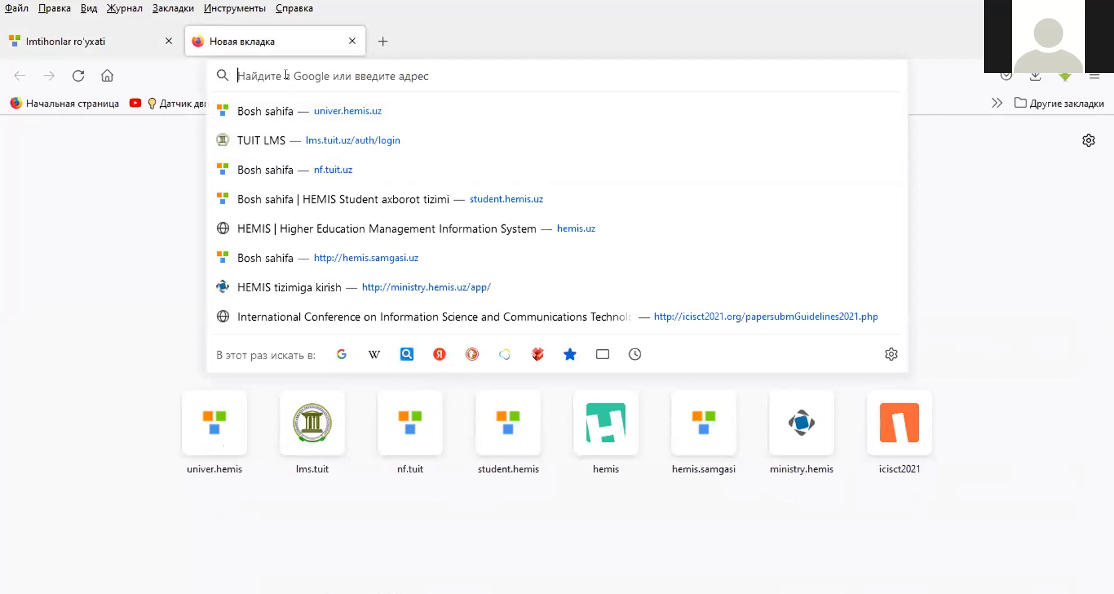
pyautogui.write('s://student.hemis.uz')
pyautogui.press('Return')
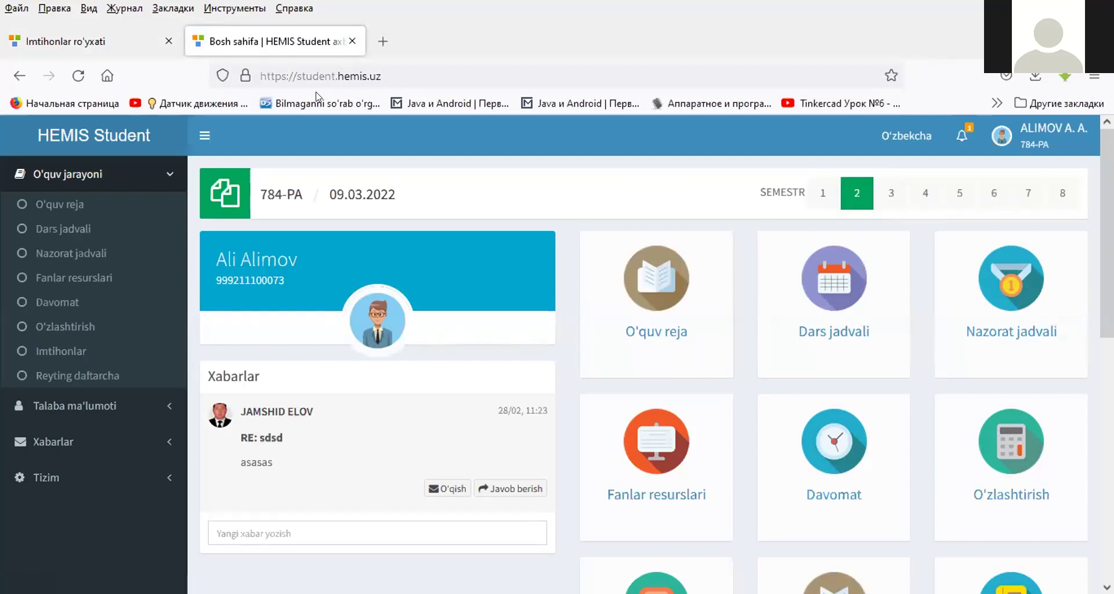
pyautogui.click(105, 279)
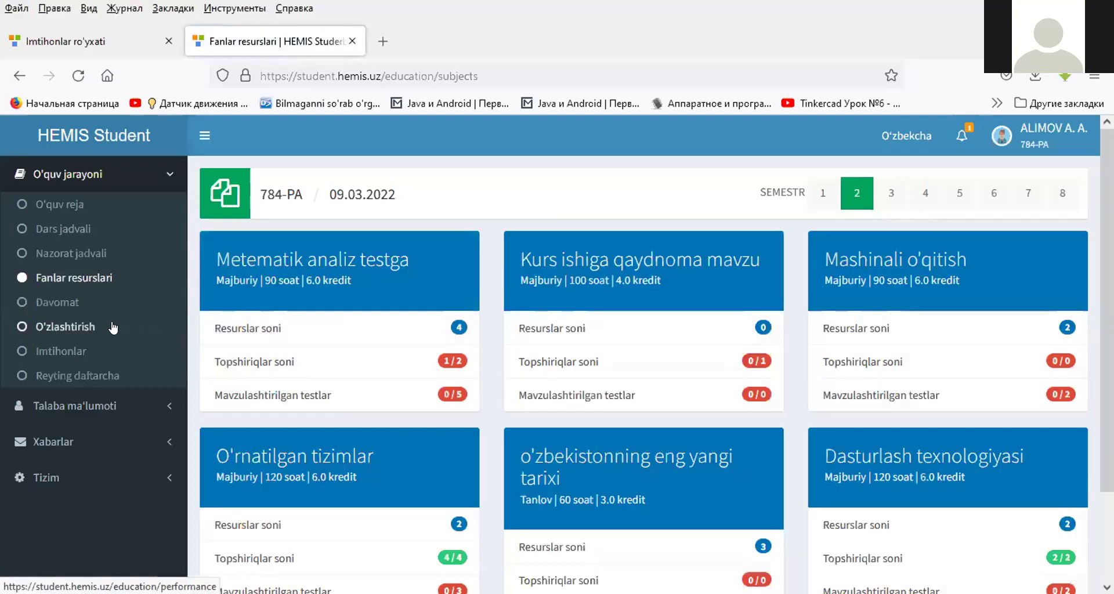
pyautogui.click(63, 354)
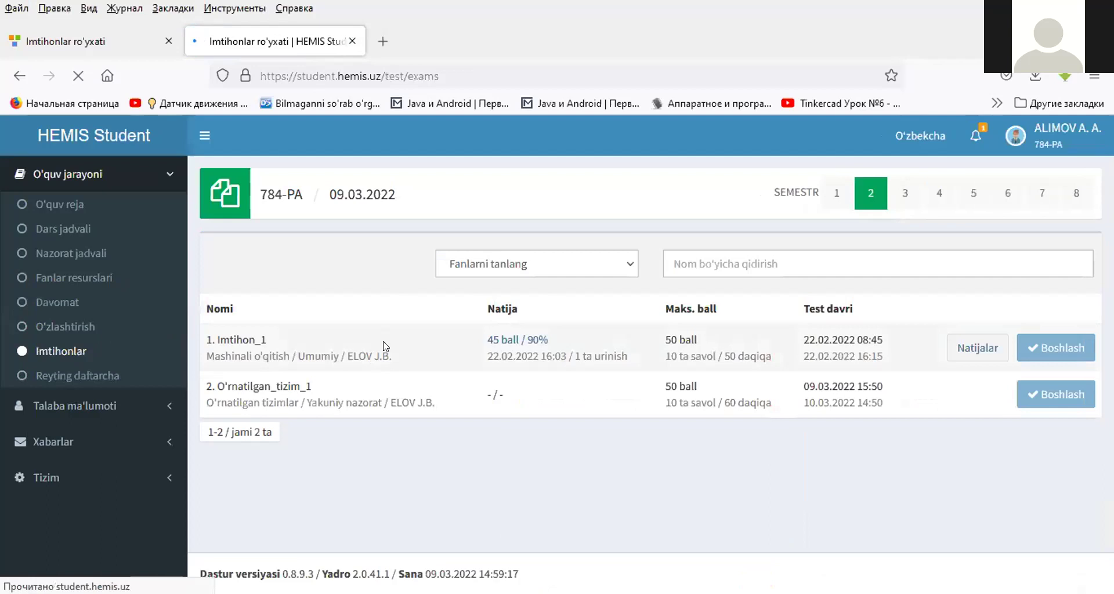
# - Highlight the O'rnatilgan_tizim_1 exam name and its 50 ball maximum, then return to HEMIS OTM
pyautogui.tripleClick(258, 384)
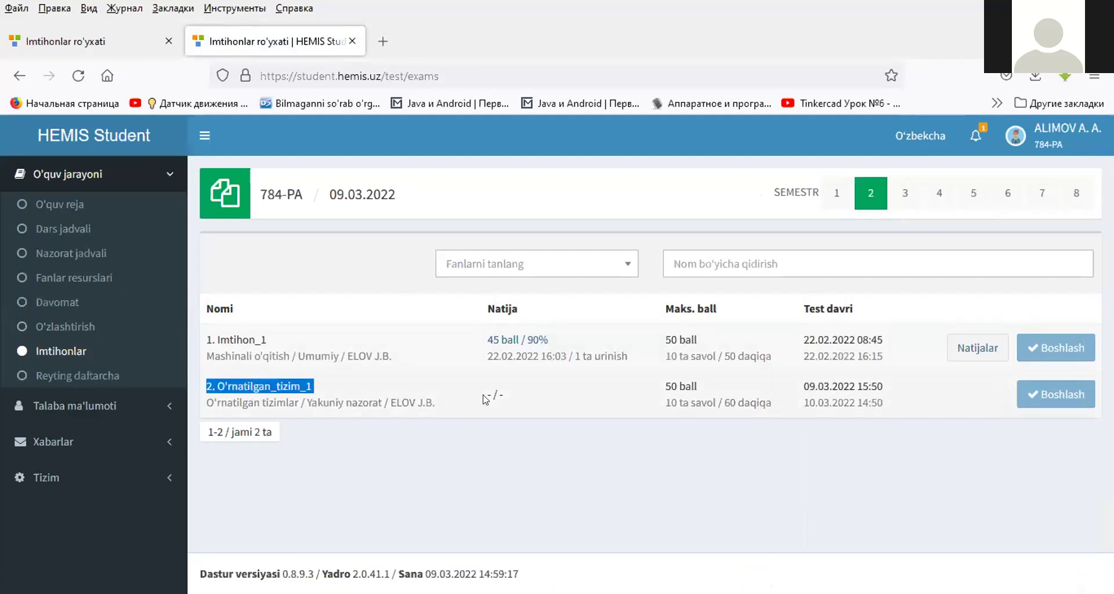
pyautogui.doubleClick(685, 383)
pyautogui.moveTo(684, 379); pyautogui.dragTo(675, 380)
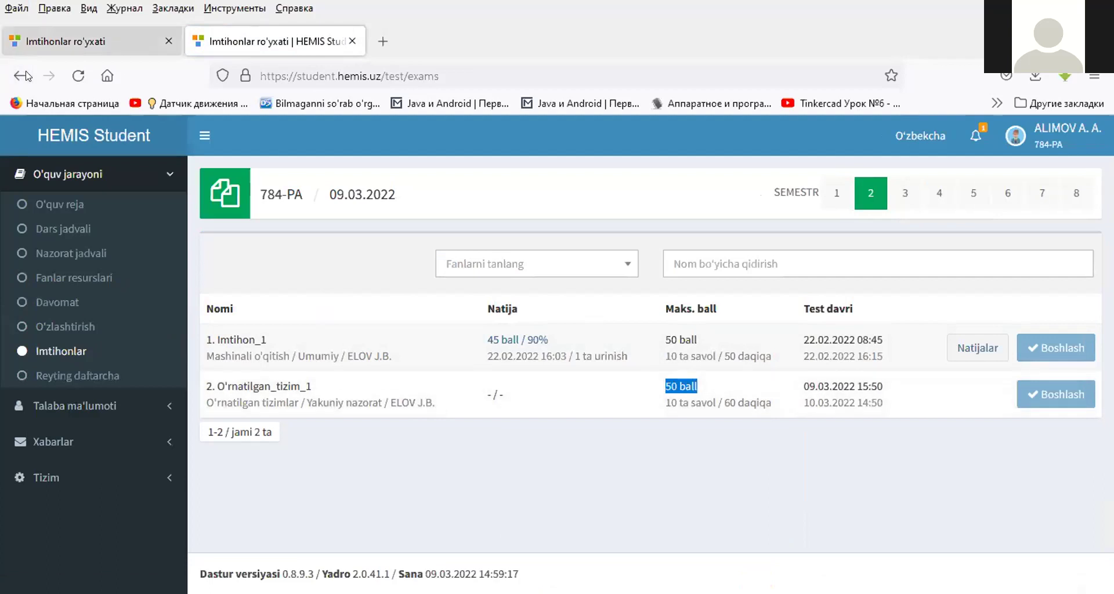
pyautogui.hotkey('ctrl', 'pageup')
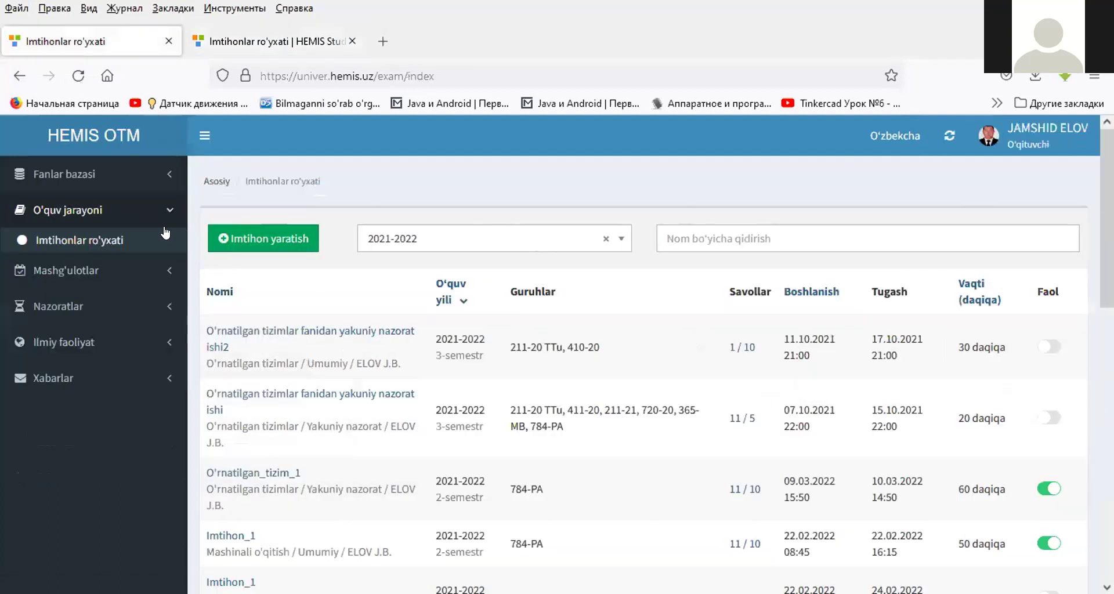
# - Fill 784-PA's Yakuniy nazorat rating from the O'rnatilgan_tizim_1 test, then open Boshqa nazoratlar
pyautogui.click(58, 306)
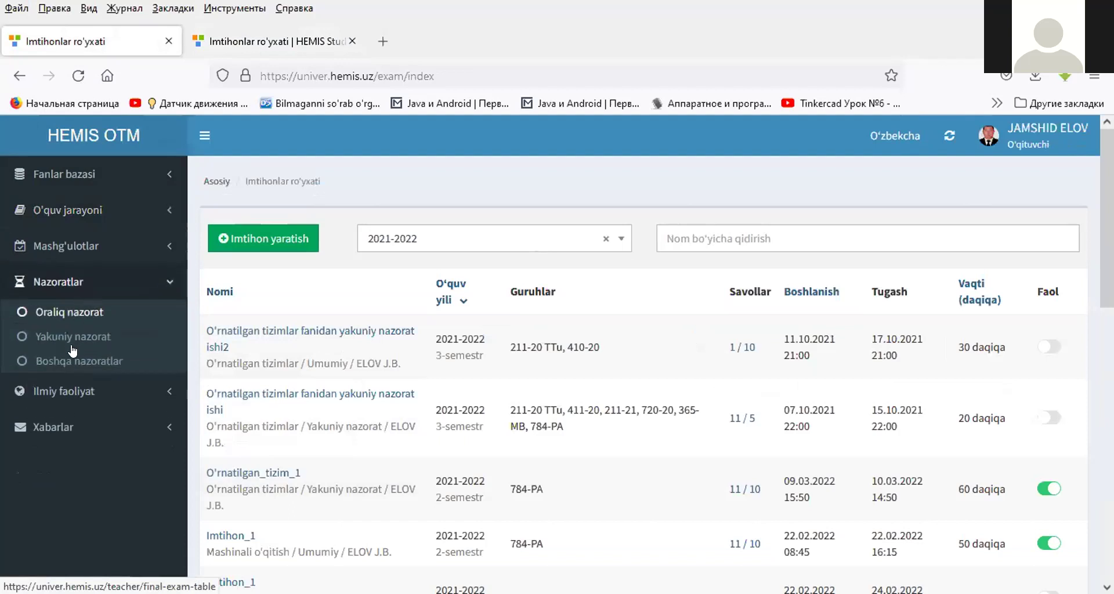
pyautogui.click(72, 338)
pyautogui.click(399, 323)
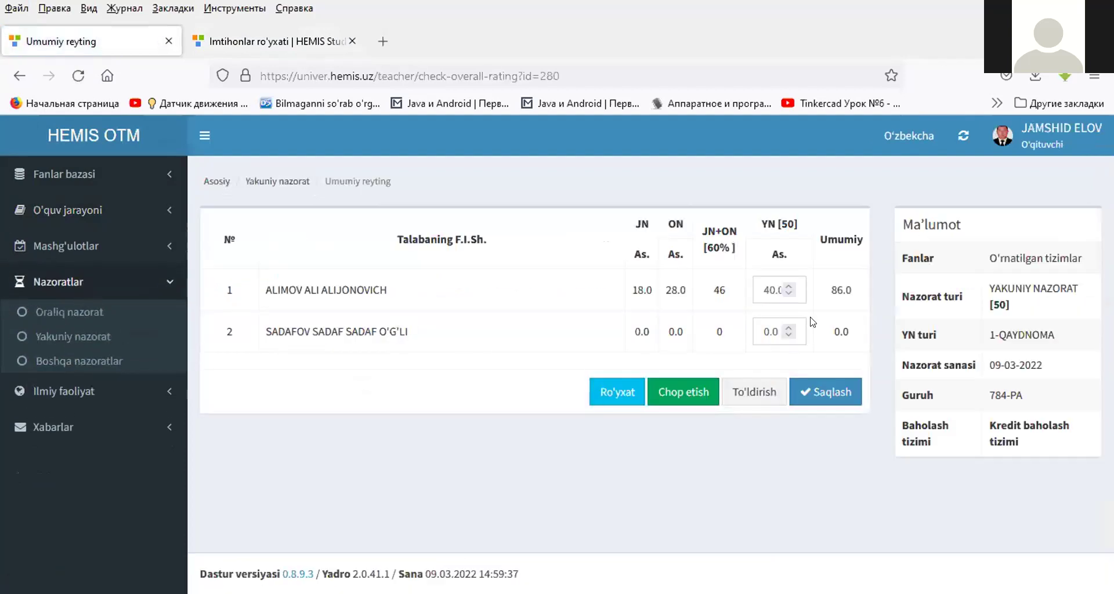
pyautogui.click(744, 395)
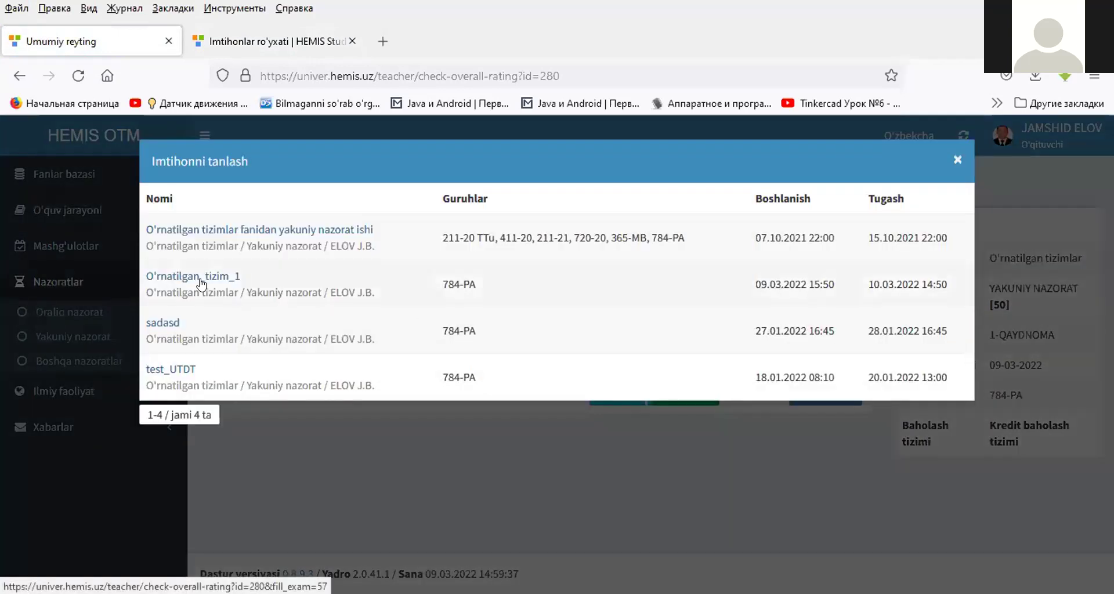
pyautogui.click(202, 284)
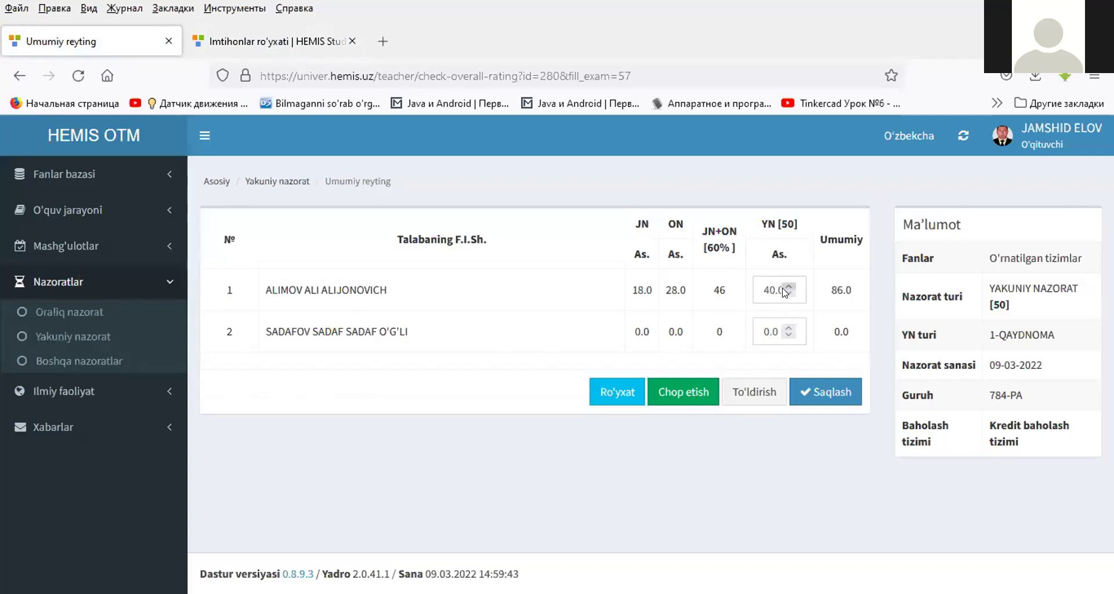
pyautogui.click(738, 399)
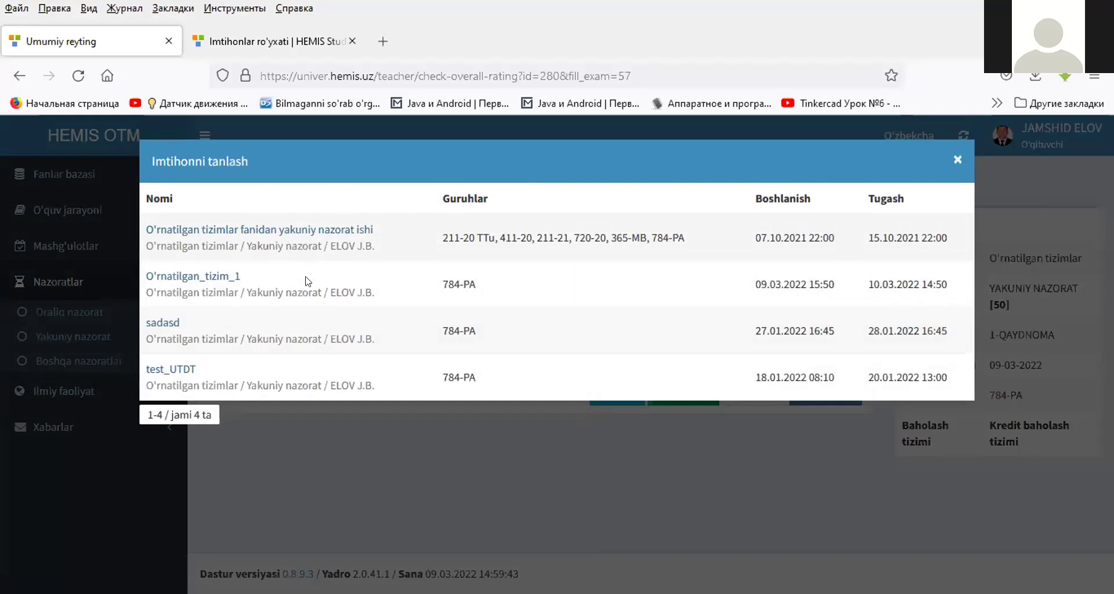
pyautogui.click(301, 458)
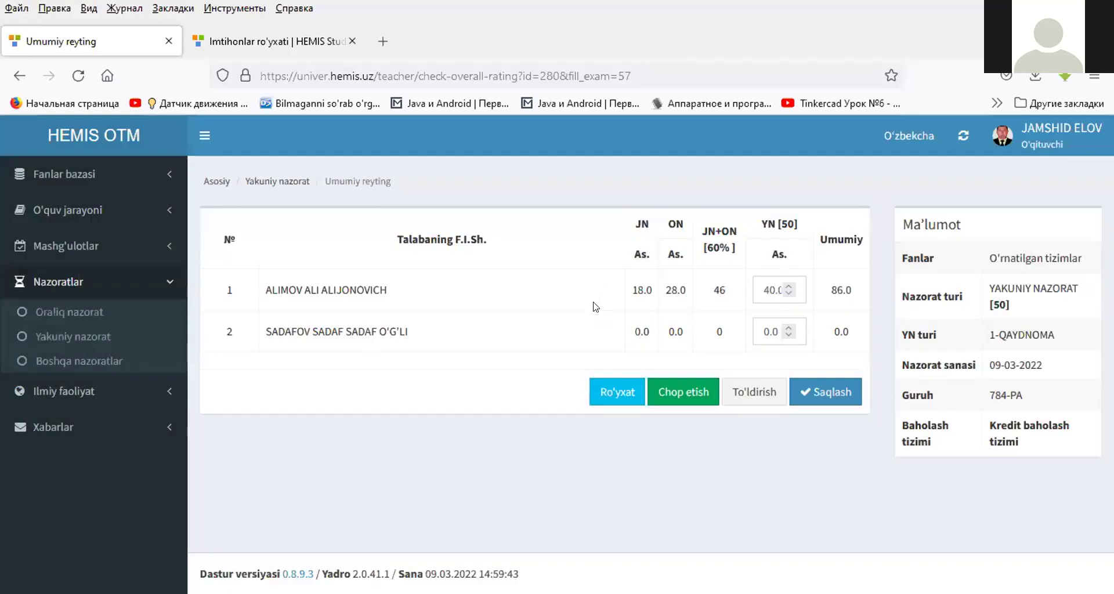
pyautogui.click(77, 364)
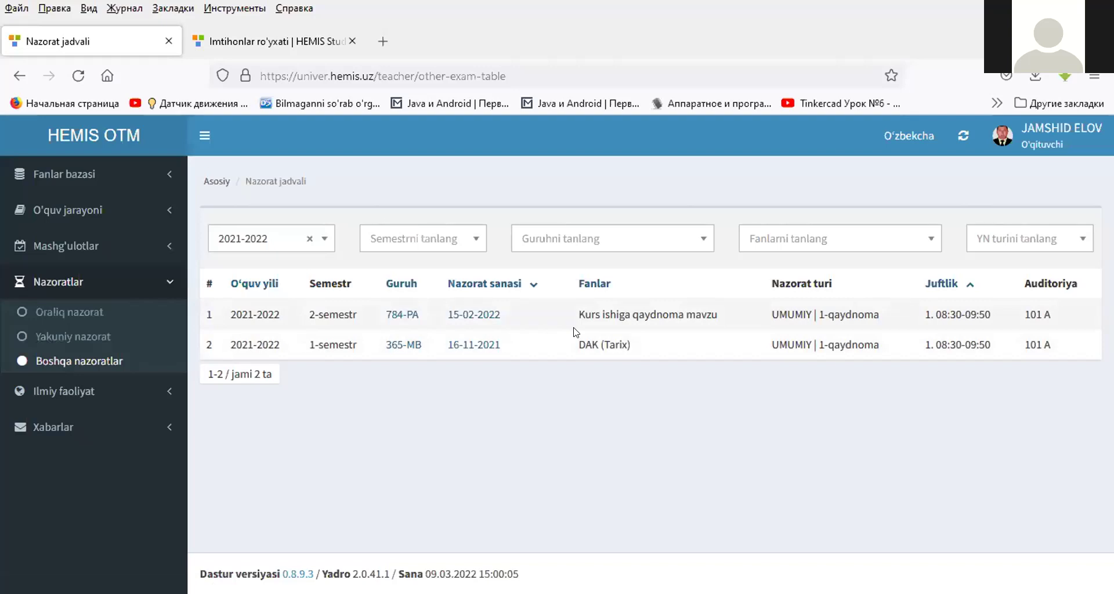
# - On the 15-02-2022 course-work sheet, enter and save grades 90 and 78 for the two students
pyautogui.click(462, 347)
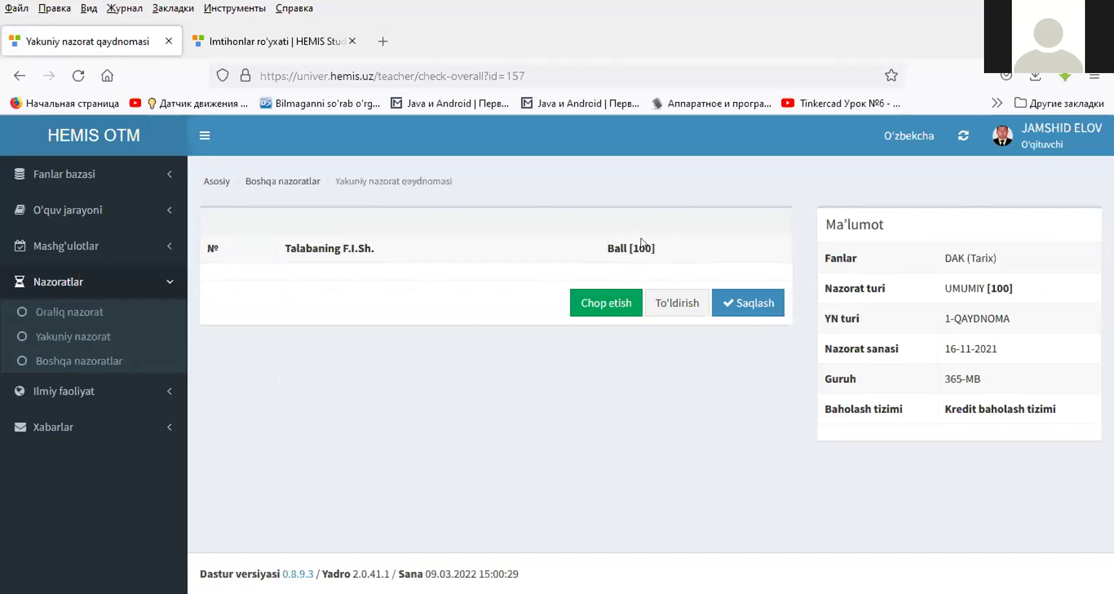
pyautogui.click(27, 75)
pyautogui.click(482, 314)
pyautogui.click(726, 324)
pyautogui.click(726, 293)
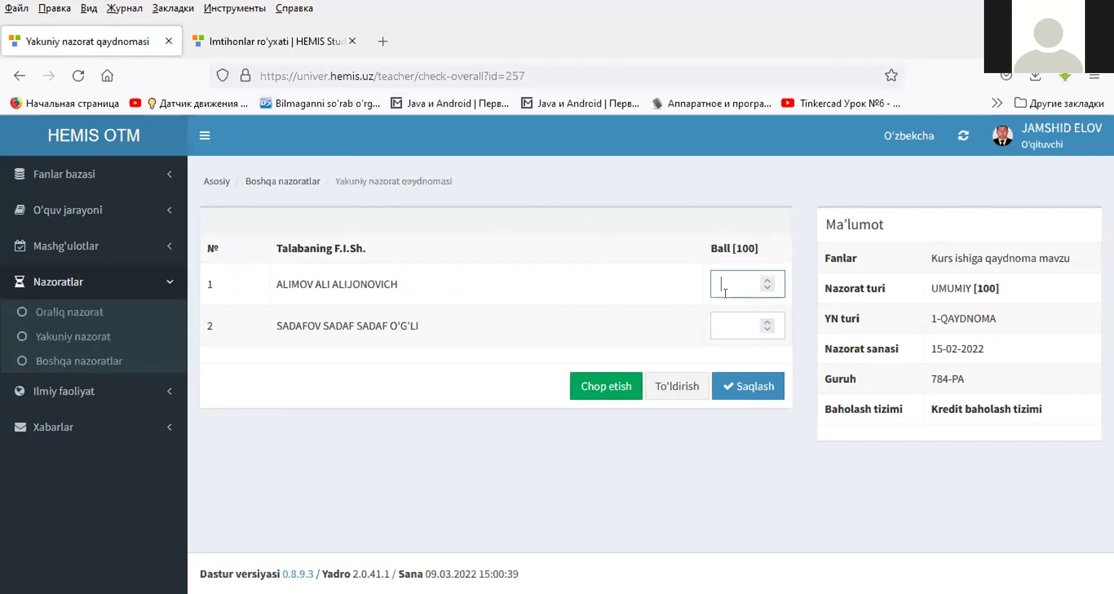
pyautogui.write('90')
pyautogui.click(734, 380)
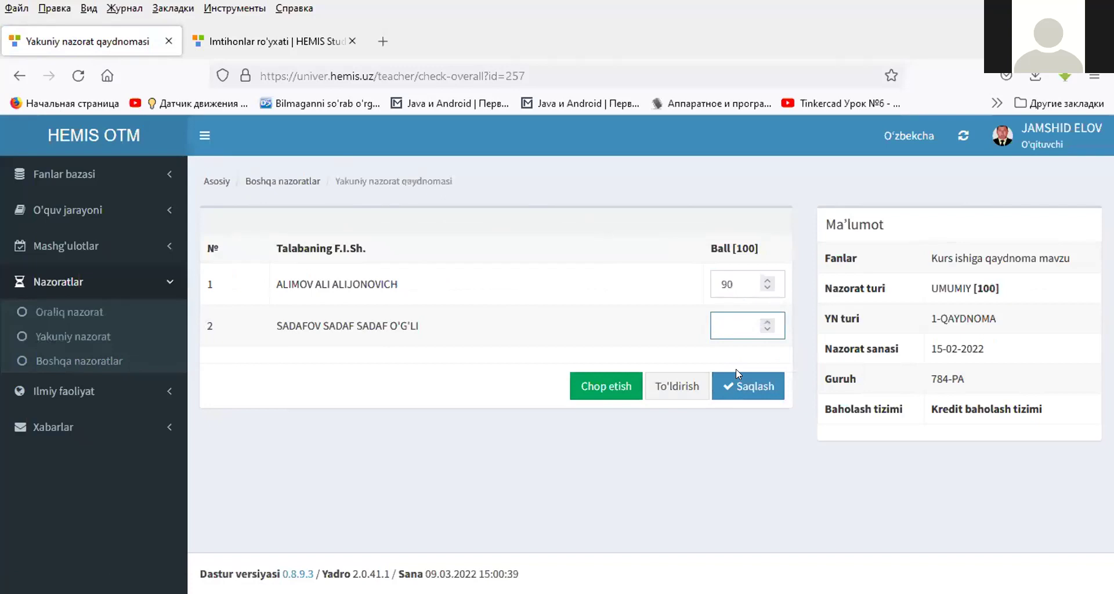
pyautogui.write('78')
pyautogui.click(739, 390)
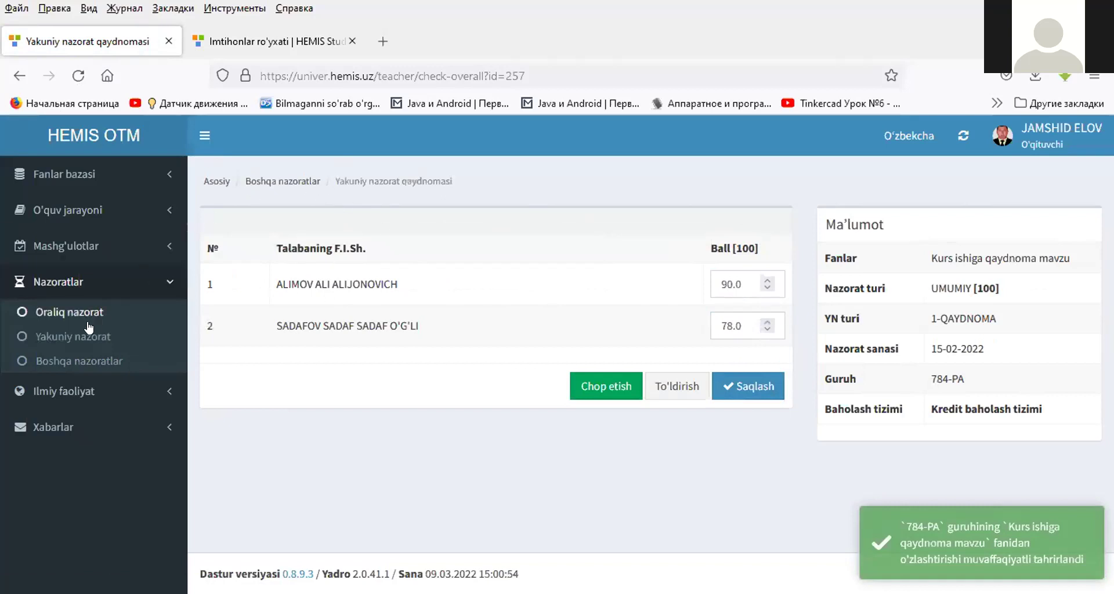
pyautogui.click(84, 361)
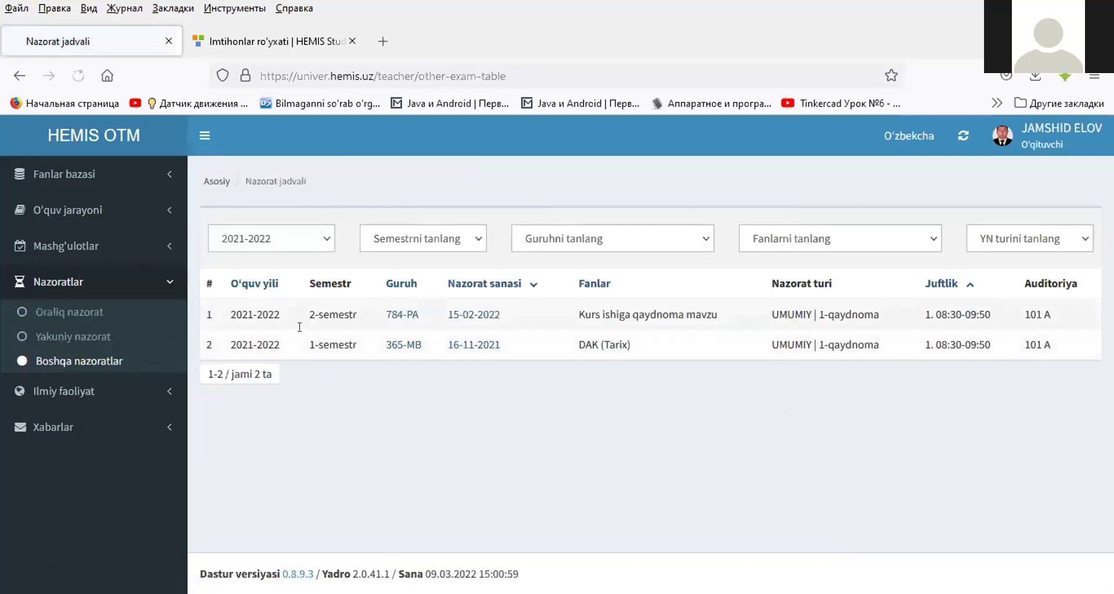
# - Open Fanlar bazasi > Kalendar reja and view the O'rnatilgan tizimlar lecture topics for 784-PA
pyautogui.click(75, 174)
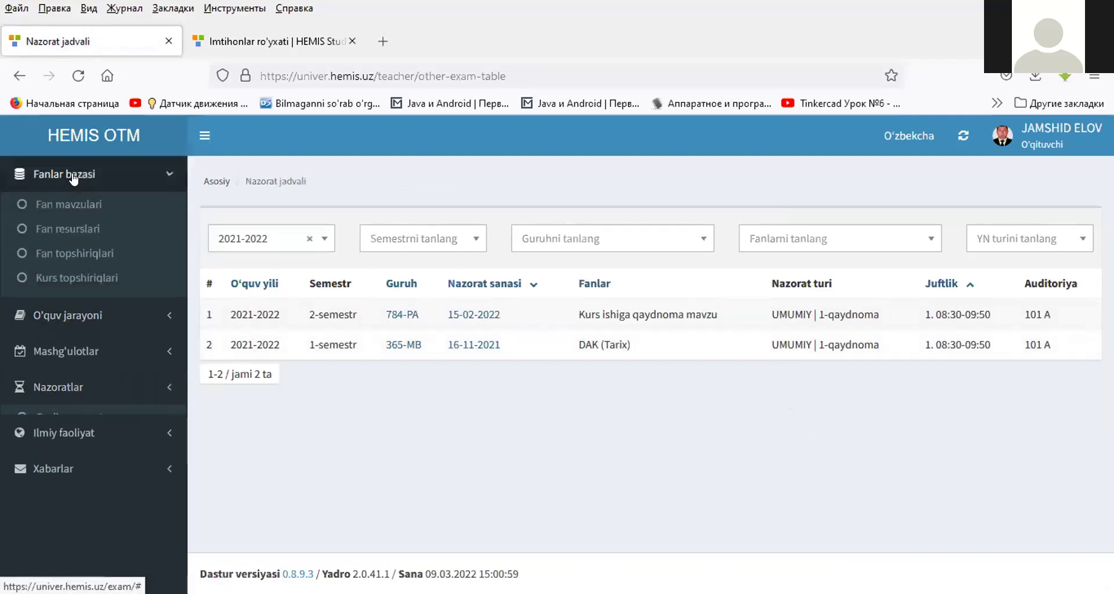
pyautogui.click(77, 174)
pyautogui.click(70, 285)
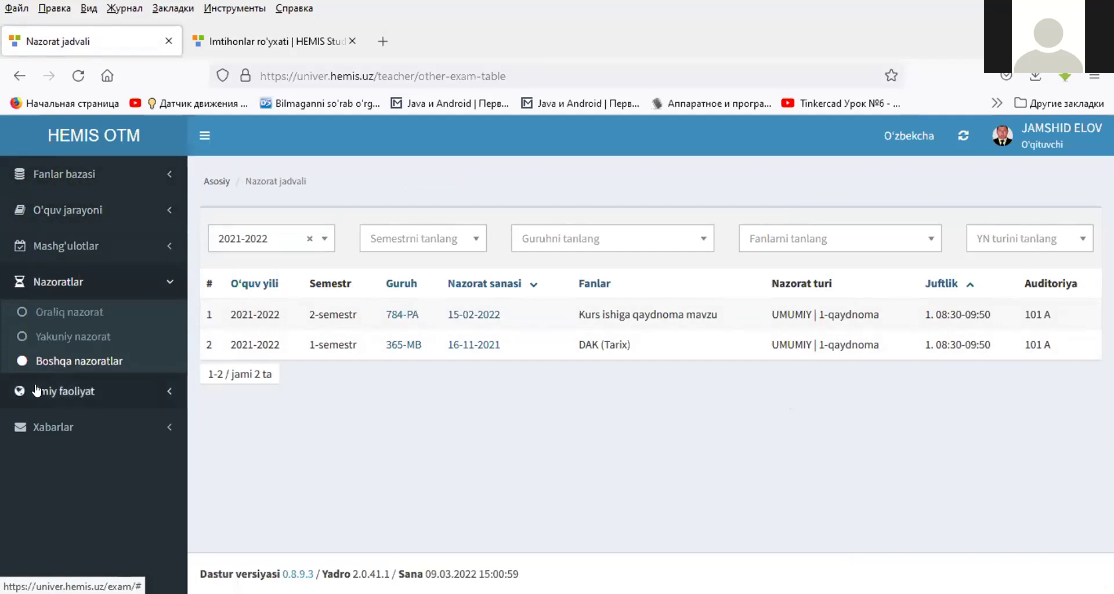
pyautogui.click(61, 392)
pyautogui.click(58, 290)
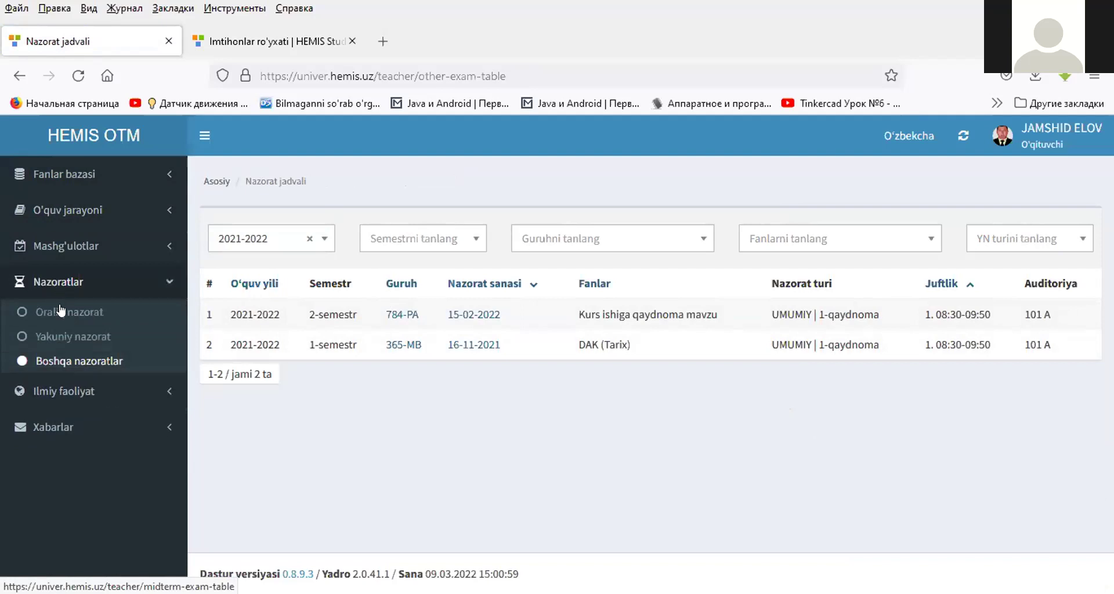
pyautogui.click(102, 182)
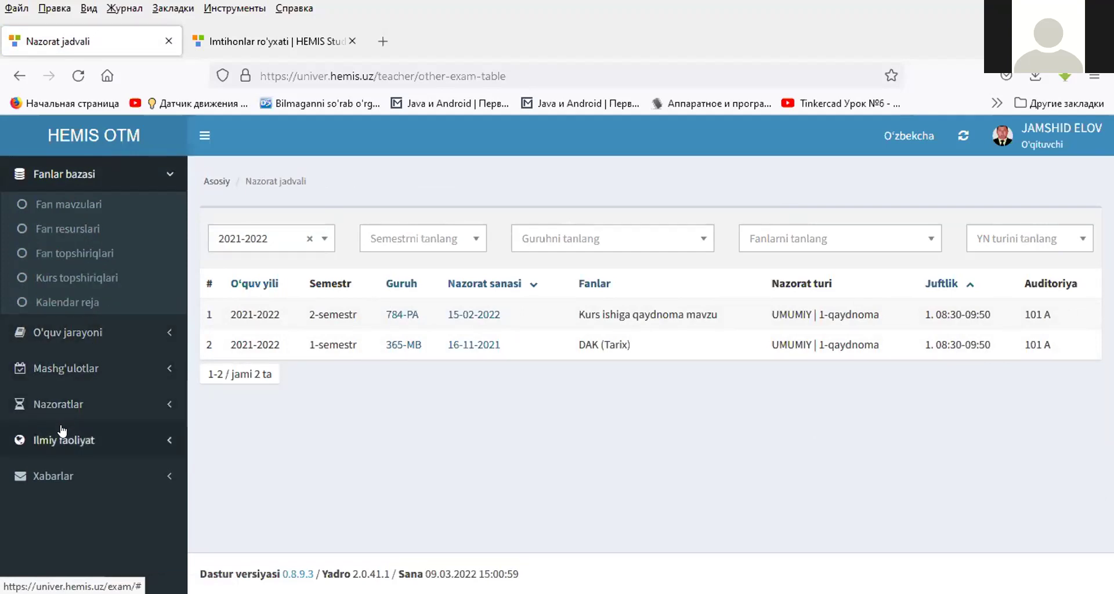
pyautogui.click(83, 300)
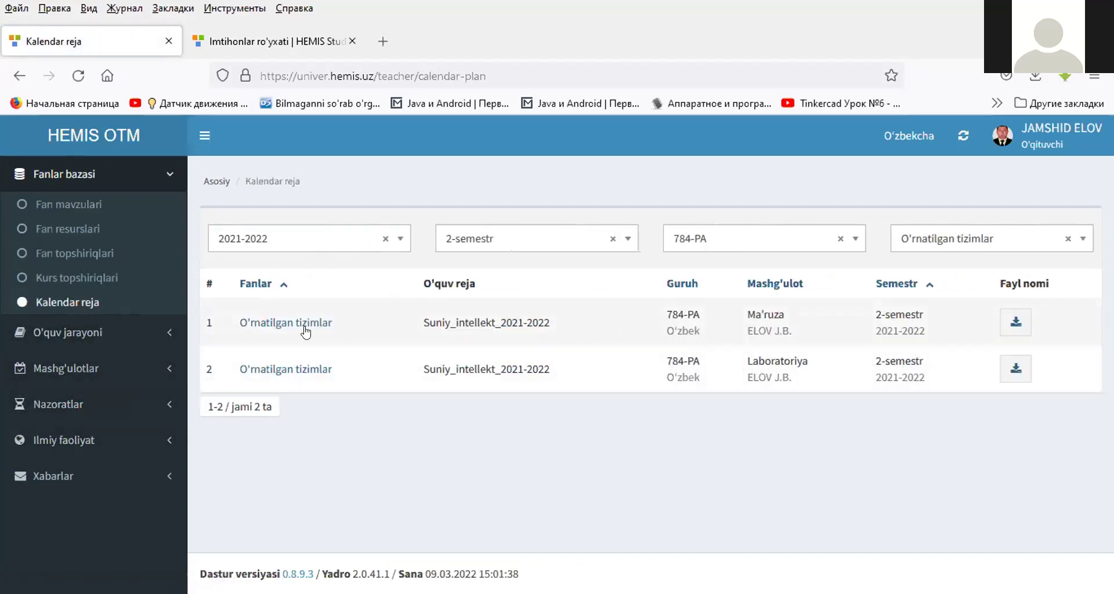
pyautogui.click(298, 325)
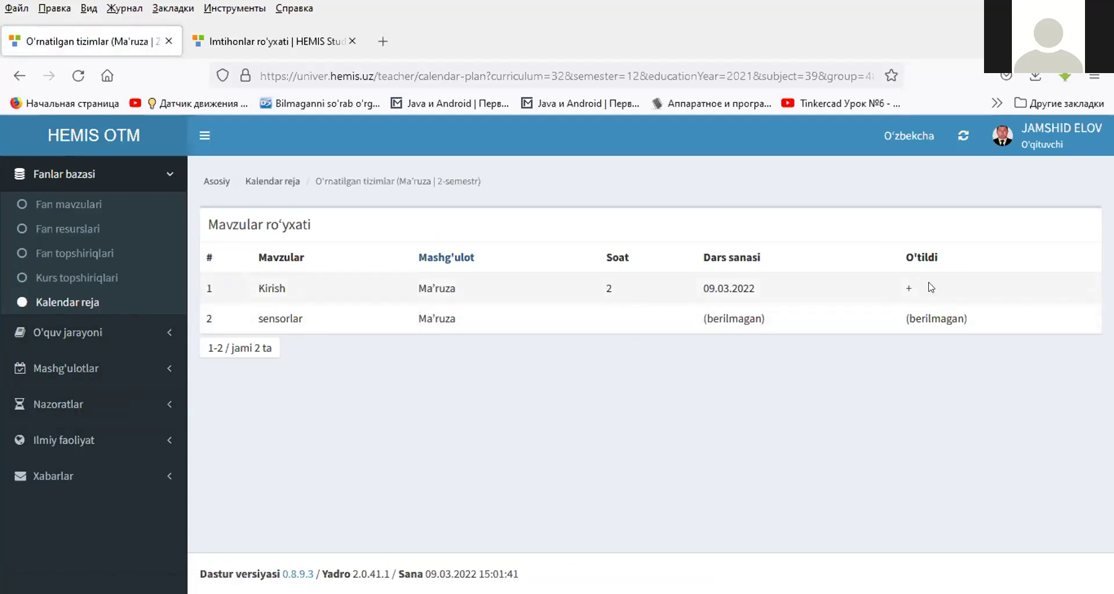
pyautogui.click(17, 76)
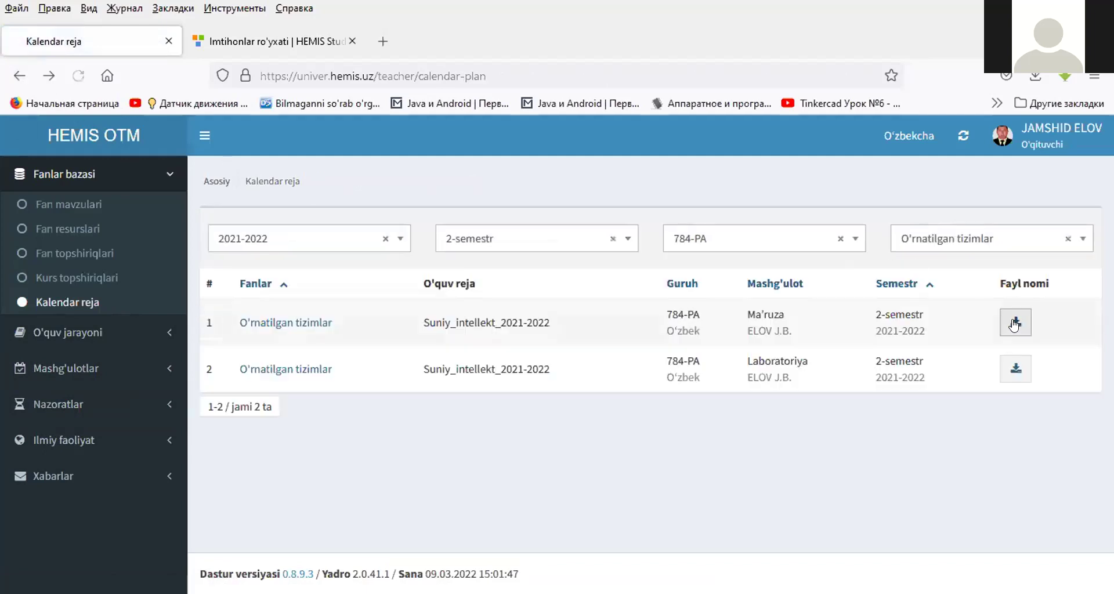
pyautogui.click(1015, 324)
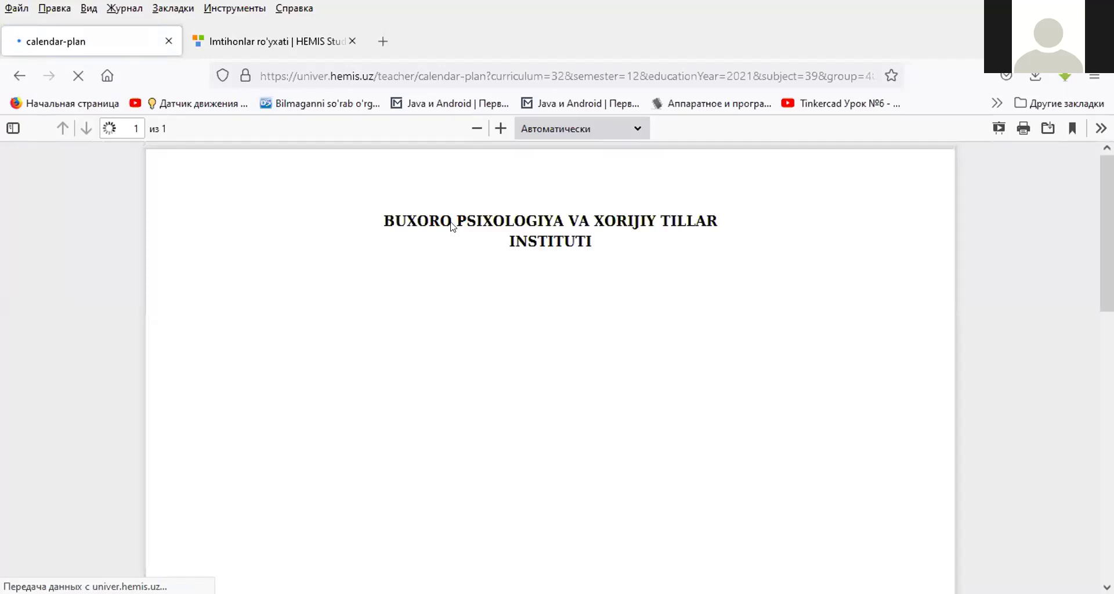
pyautogui.scroll(-3, 531, 336)
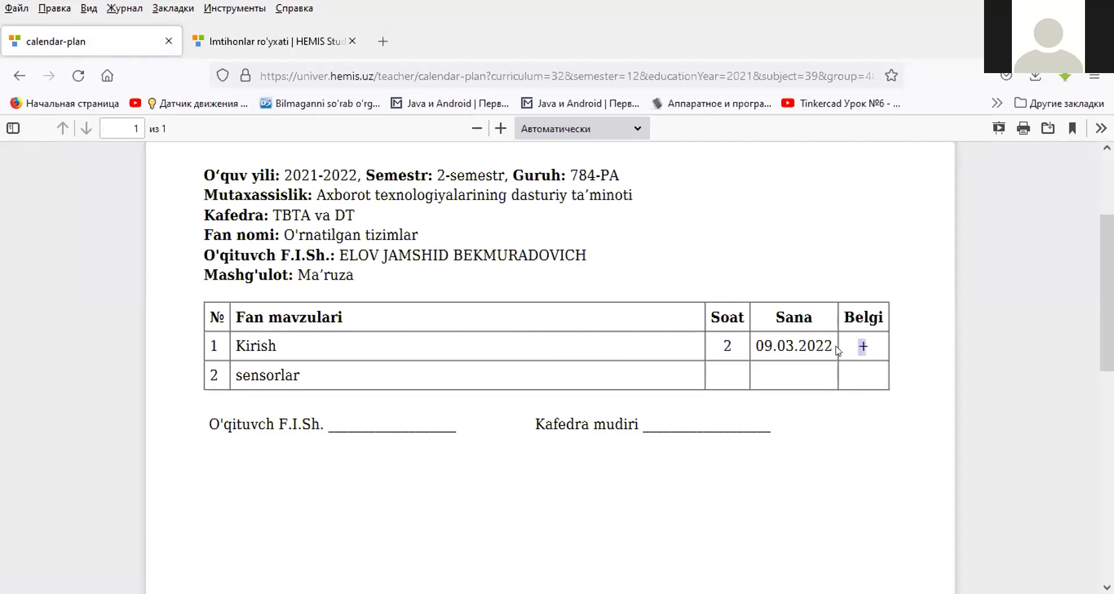
pyautogui.scroll(3, 489, 310)
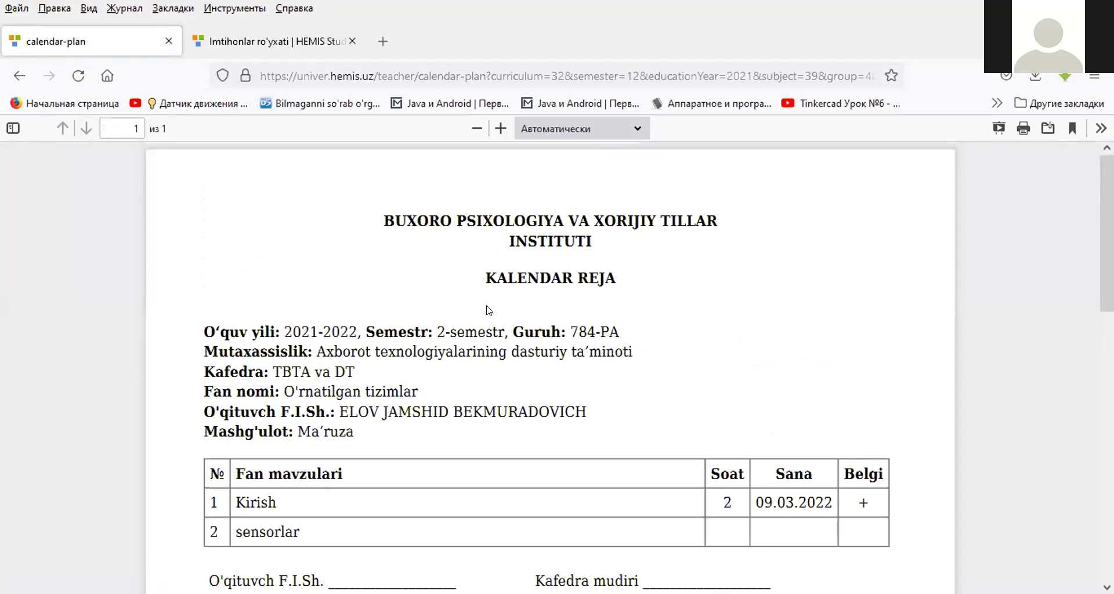
pyautogui.scroll(-5, 488, 310)
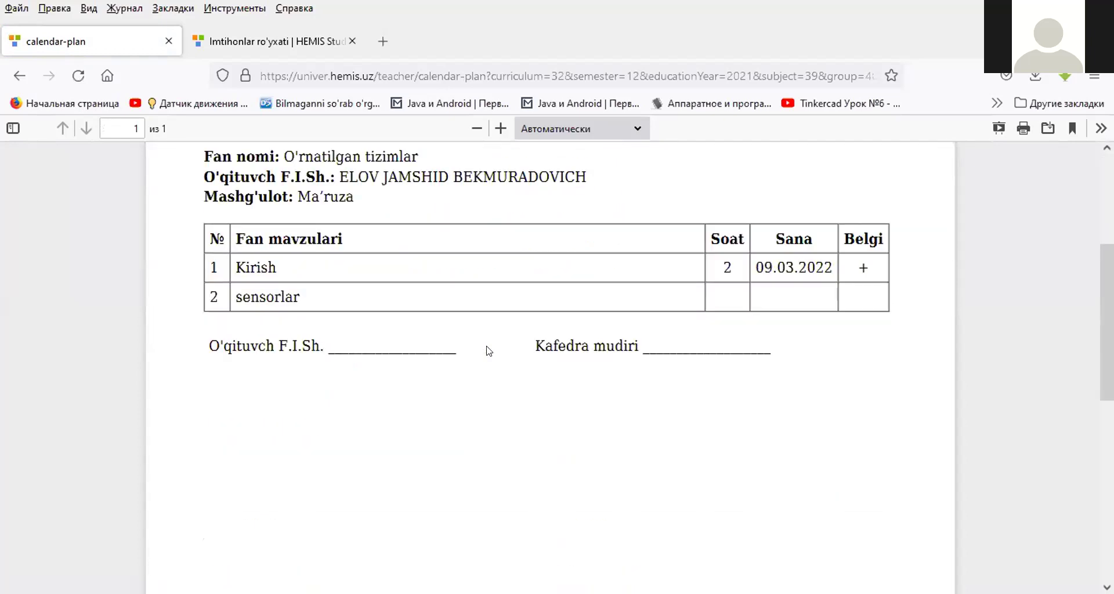
pyautogui.scroll(4, 488, 351)
pyautogui.click(17, 75)
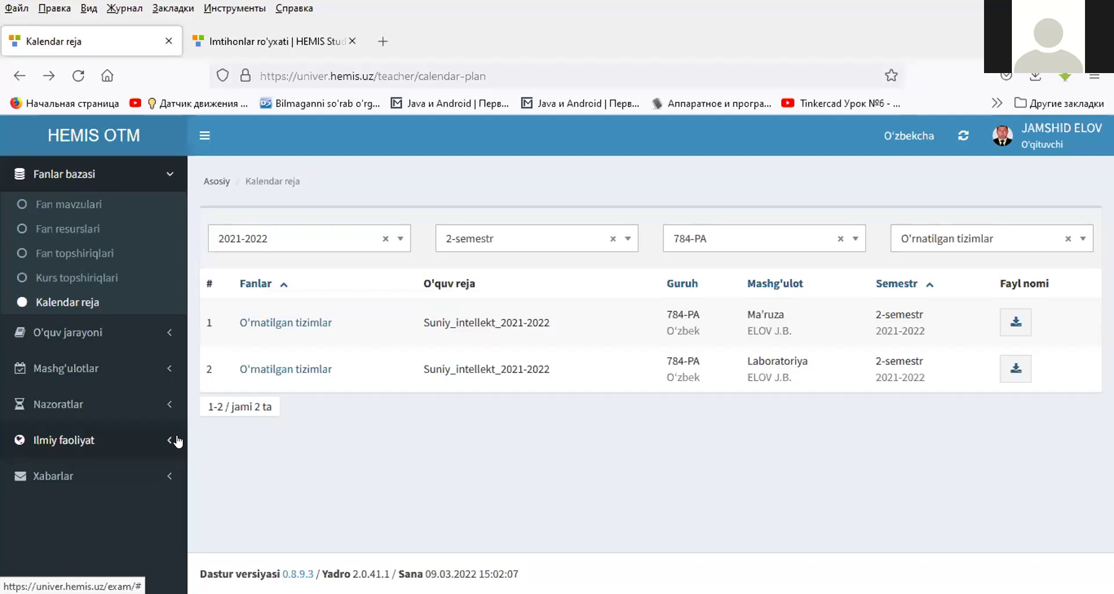
# - Go to Ilmiy faoliyat > Uslubiy nashrlar and open the Kiritish form for a new publication
pyautogui.click(98, 439)
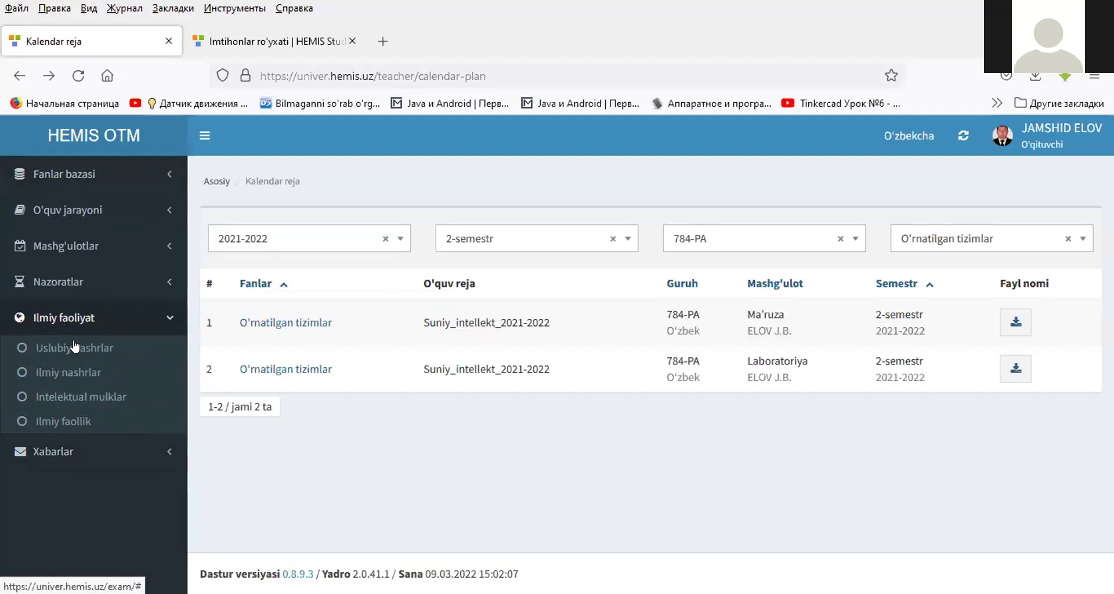
pyautogui.click(76, 350)
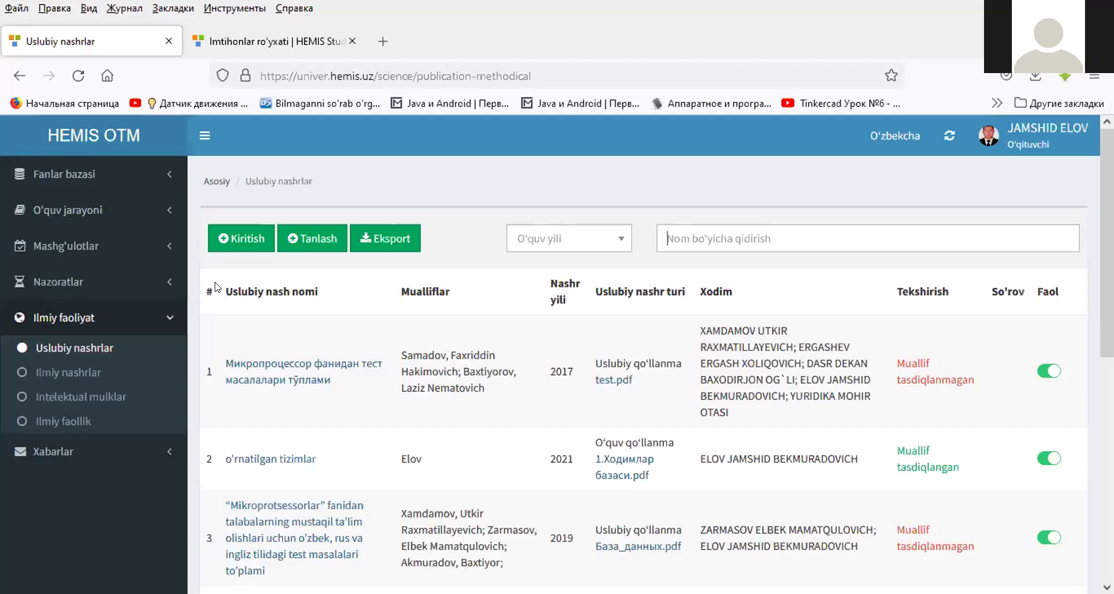
pyautogui.click(247, 243)
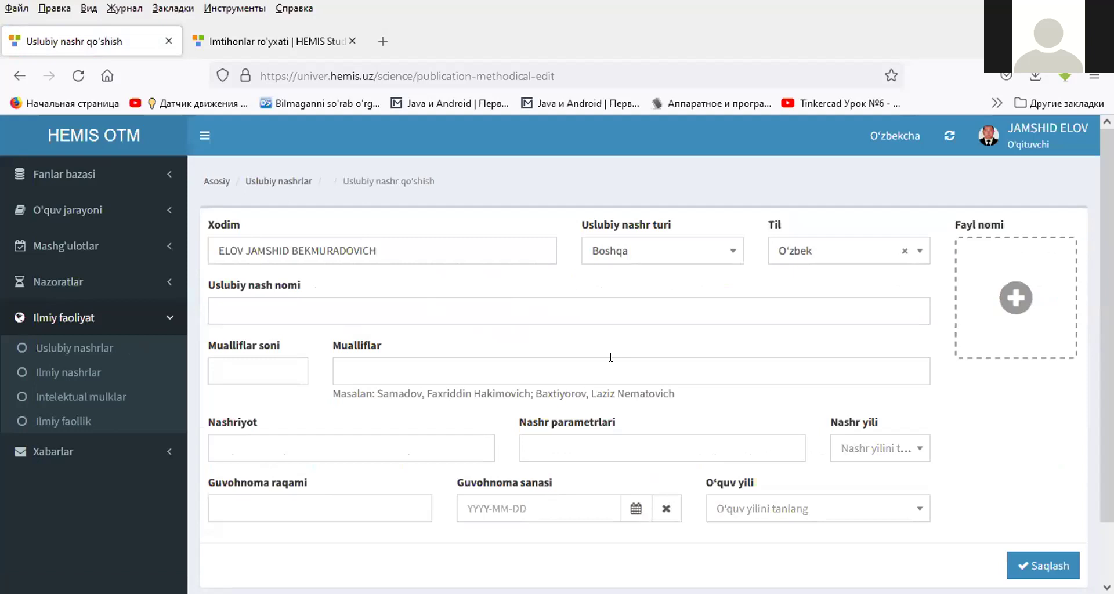
# - Set the publication type to O'quv qo'llanma, keep language O'zbek, and title it 'o'rnatilgan tizimlar'
pyautogui.click(621, 252)
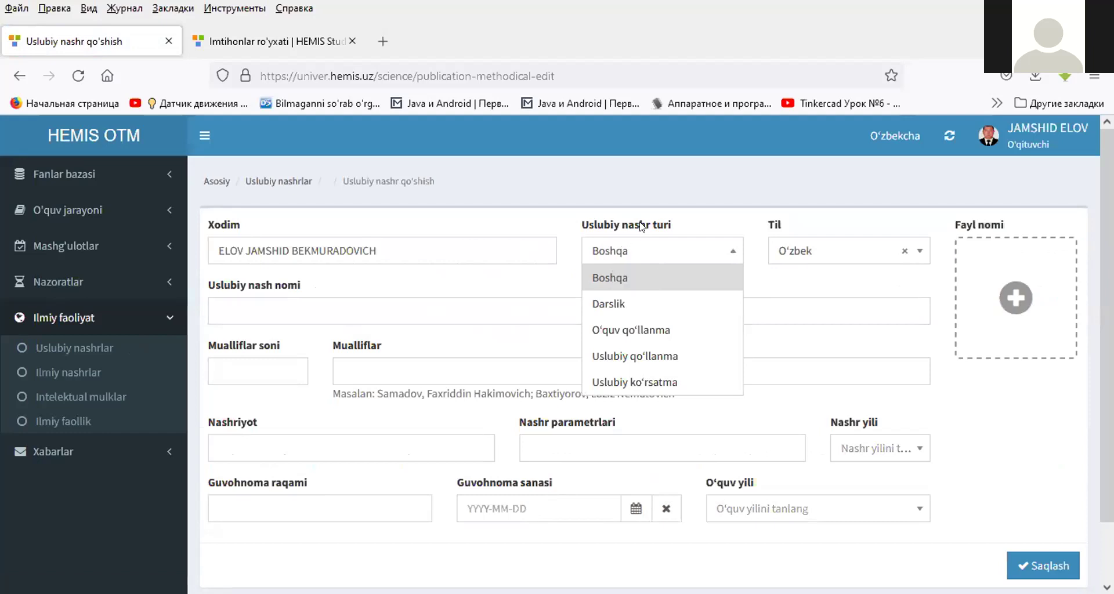
pyautogui.click(613, 331)
pyautogui.click(794, 253)
pyautogui.click(794, 253)
pyautogui.click(383, 311)
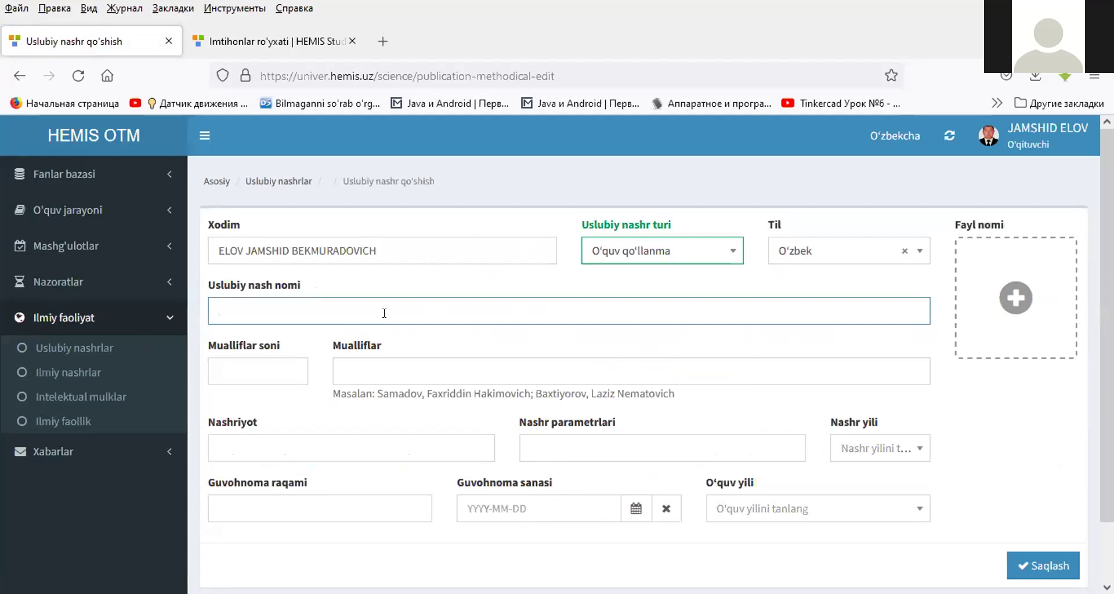
pyautogui.write('o')
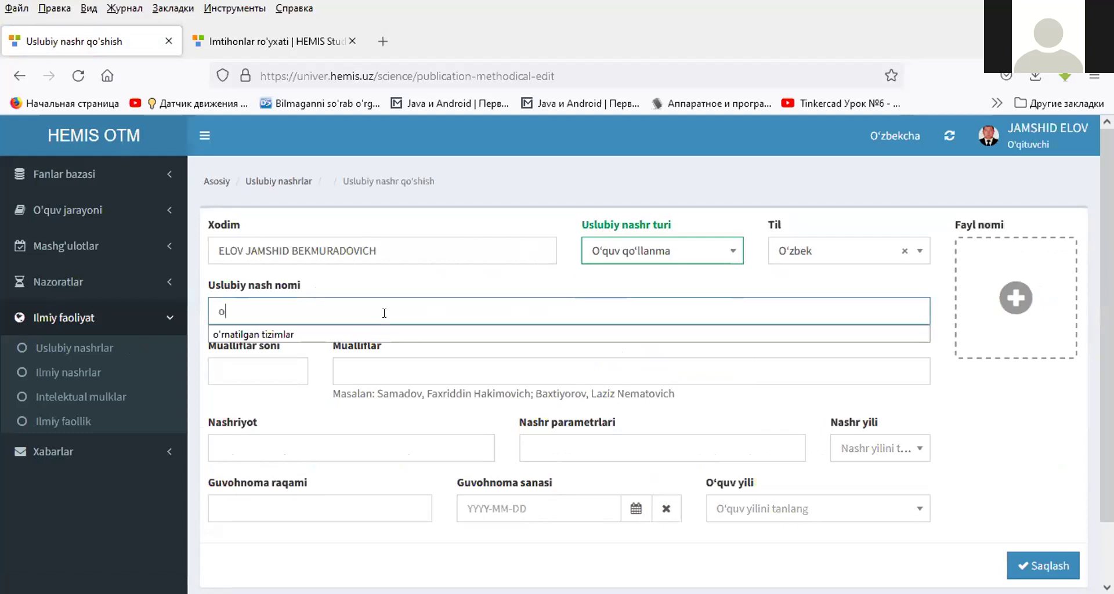
pyautogui.press('Down')
pyautogui.press('Return')
# - Set the author count to 2 and enter both authors' names in Mualliflar
pyautogui.click(266, 366)
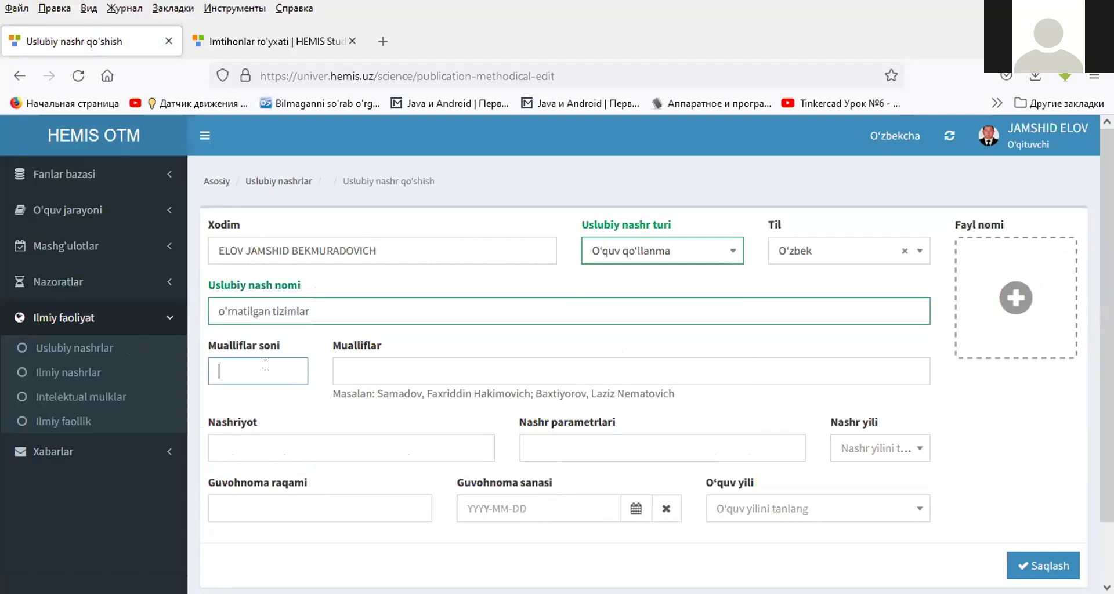
pyautogui.write('2')
pyautogui.click(373, 365)
pyautogui.write('elov,')
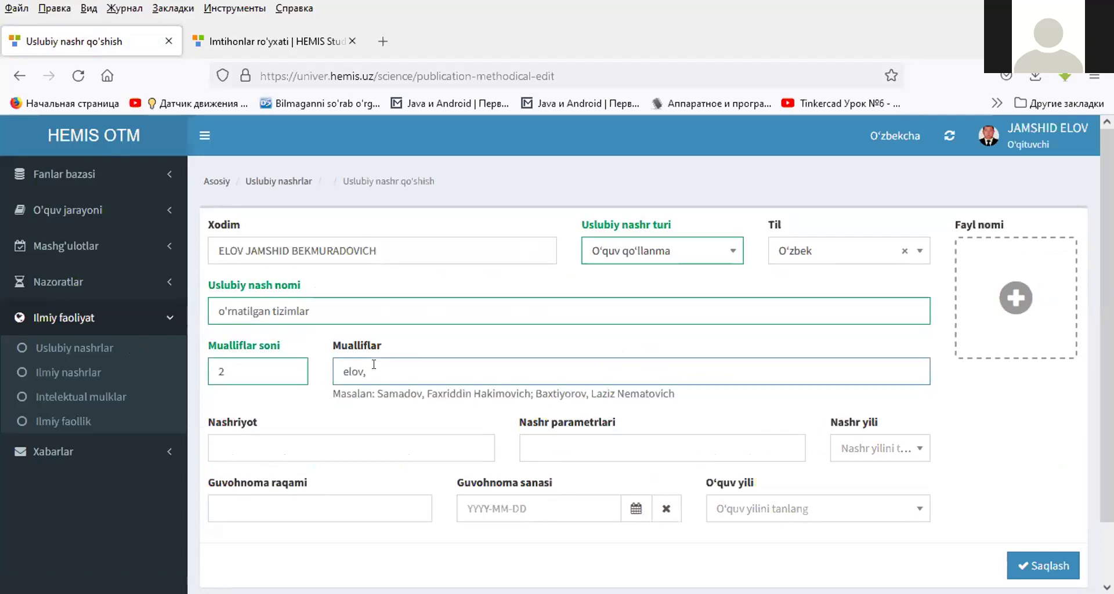
pyautogui.press('BackSpace')
pyautogui.press('BackSpace')
pyautogui.press('BackSpace')
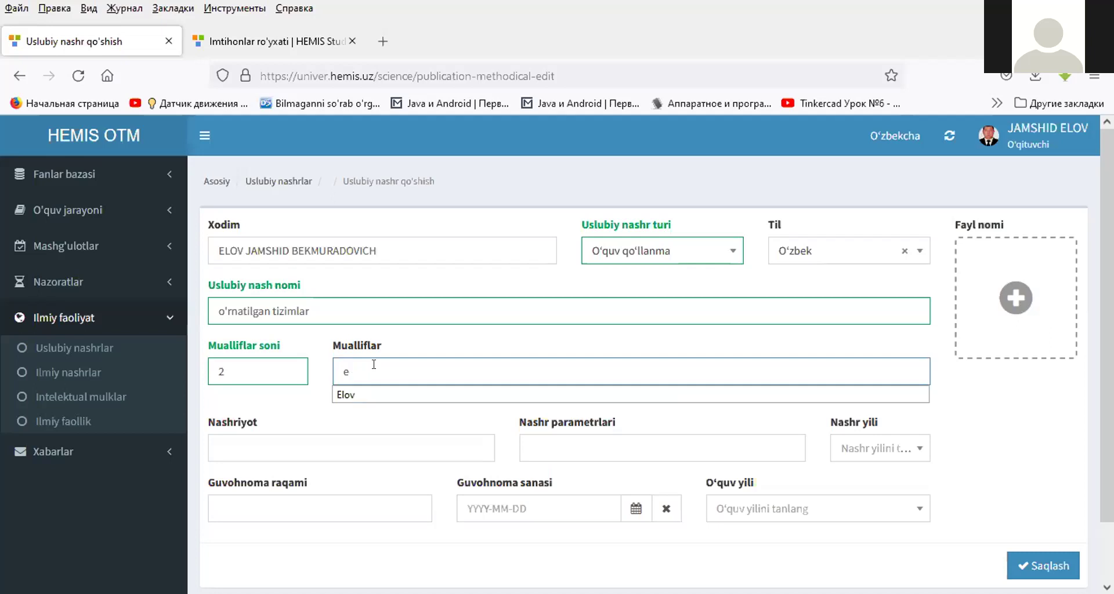
pyautogui.press('BackSpace')
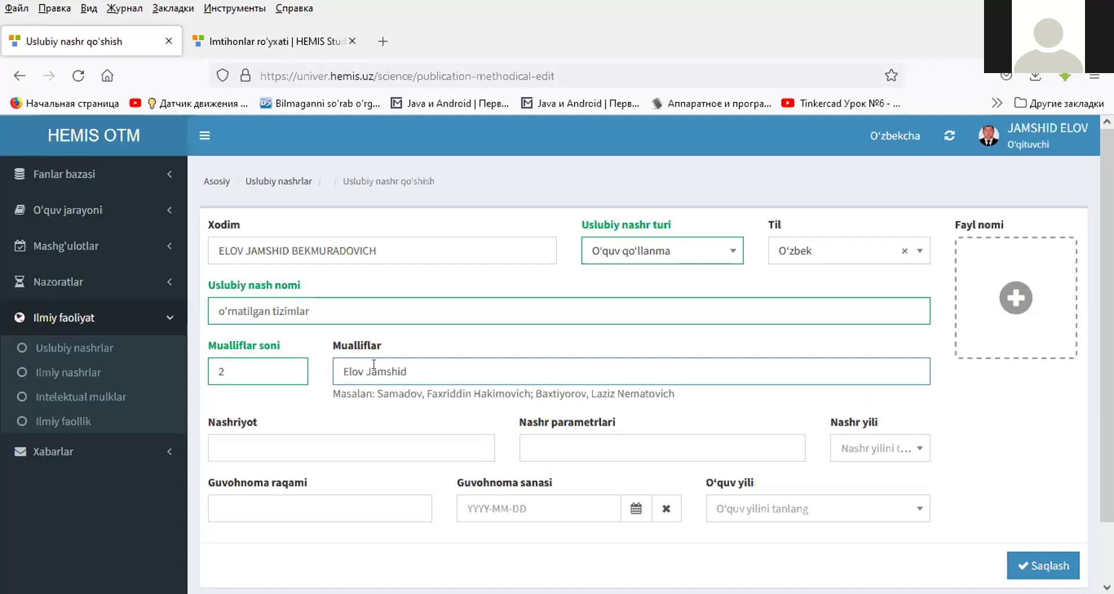
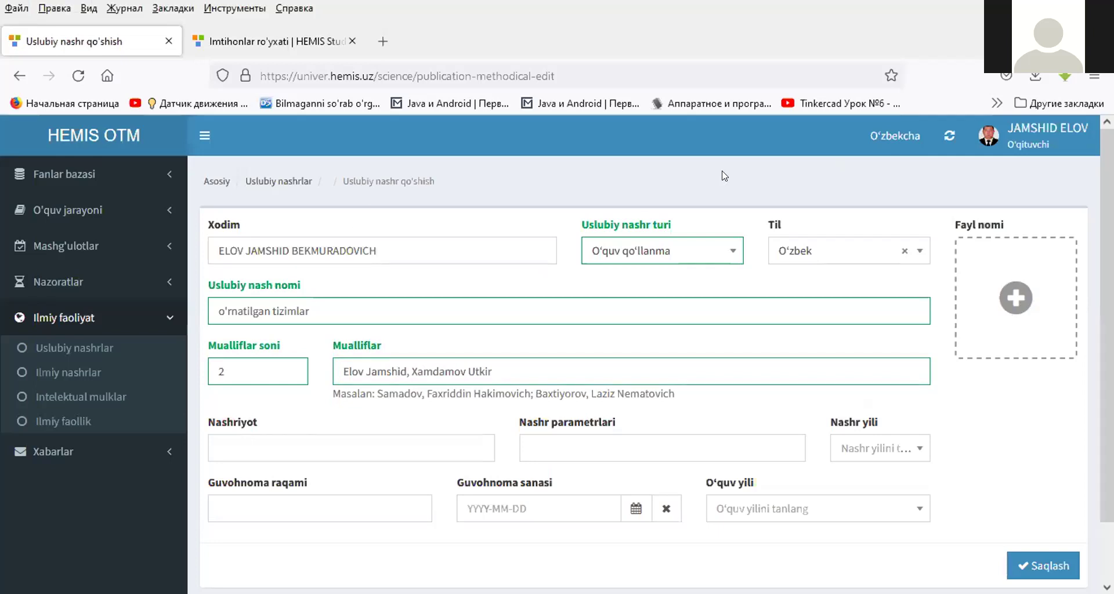
pyautogui.scroll(-2, 673, 361)
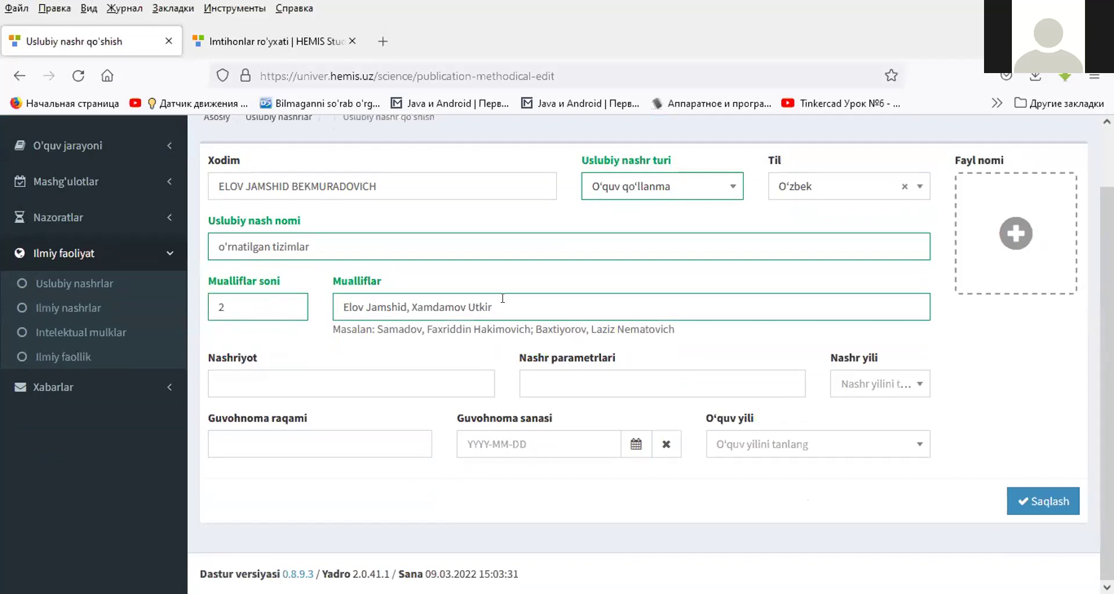
# - Attach the 8.Хорижий фаолият PDF and fill publisher TATU with parameters 220
pyautogui.click(1011, 235)
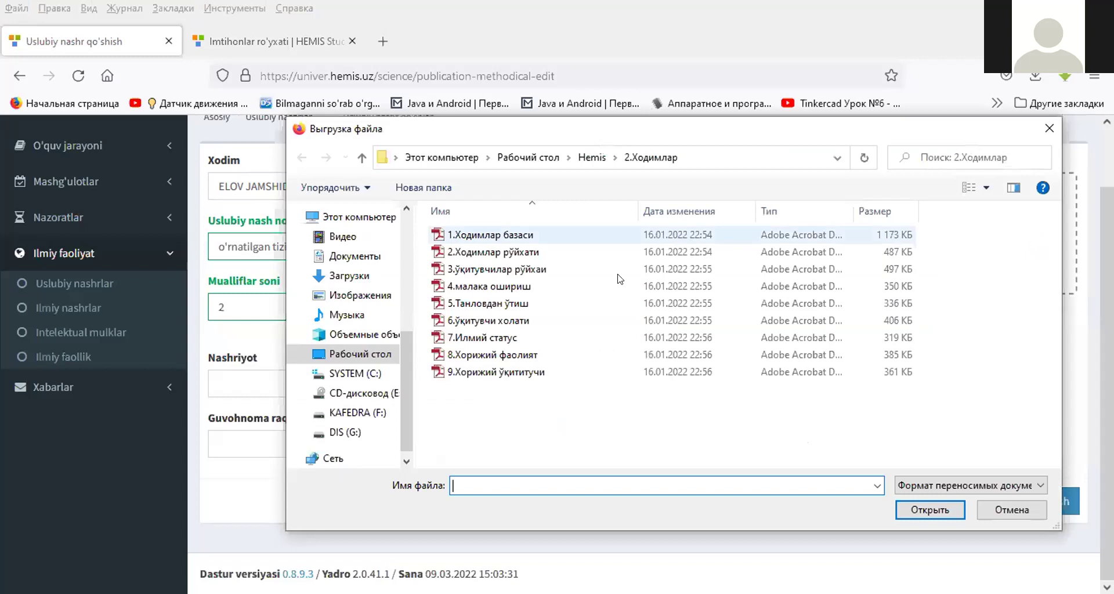
pyautogui.doubleClick(506, 355)
pyautogui.click(322, 387)
pyautogui.click(311, 383)
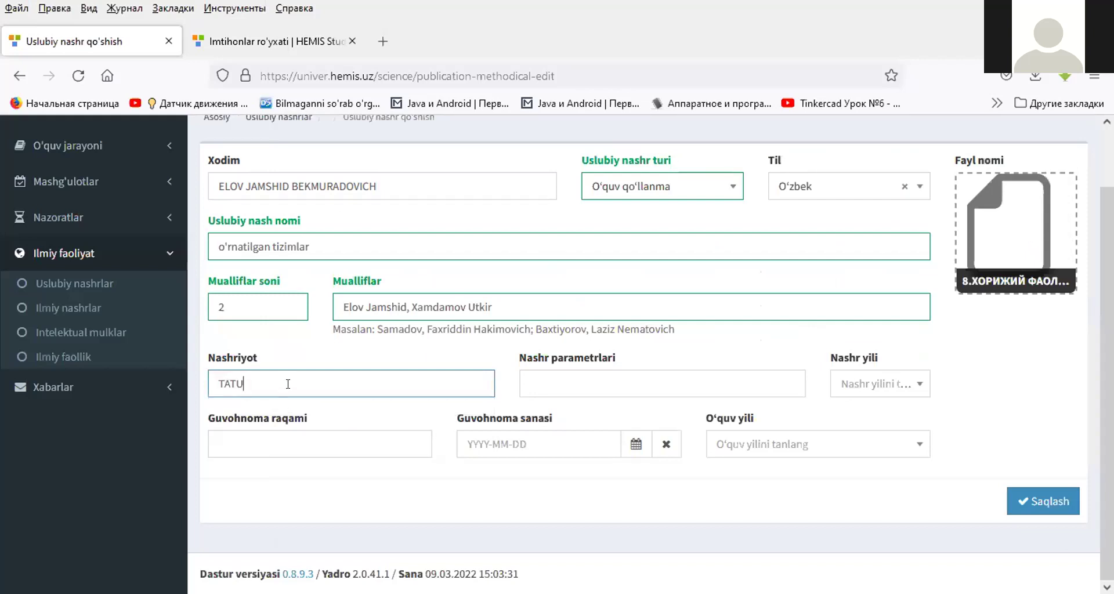
pyautogui.click(544, 390)
pyautogui.click(545, 389)
pyautogui.click(538, 407)
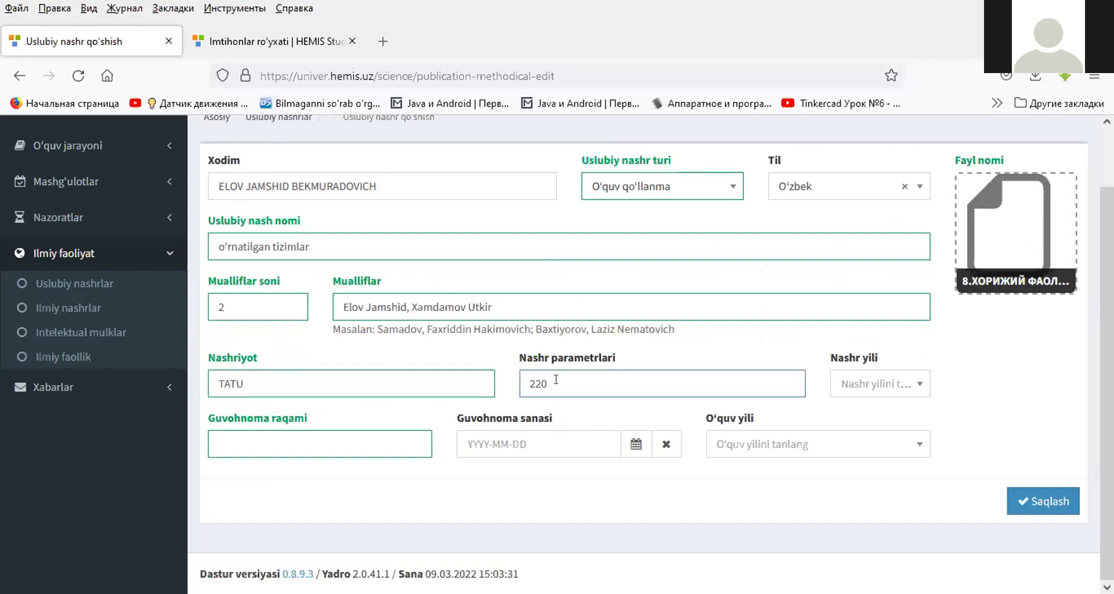
# - Set year 2022, certificate 32 dated 2022-03-01, academic year 2021-2022, and save the publication
pyautogui.click(884, 384)
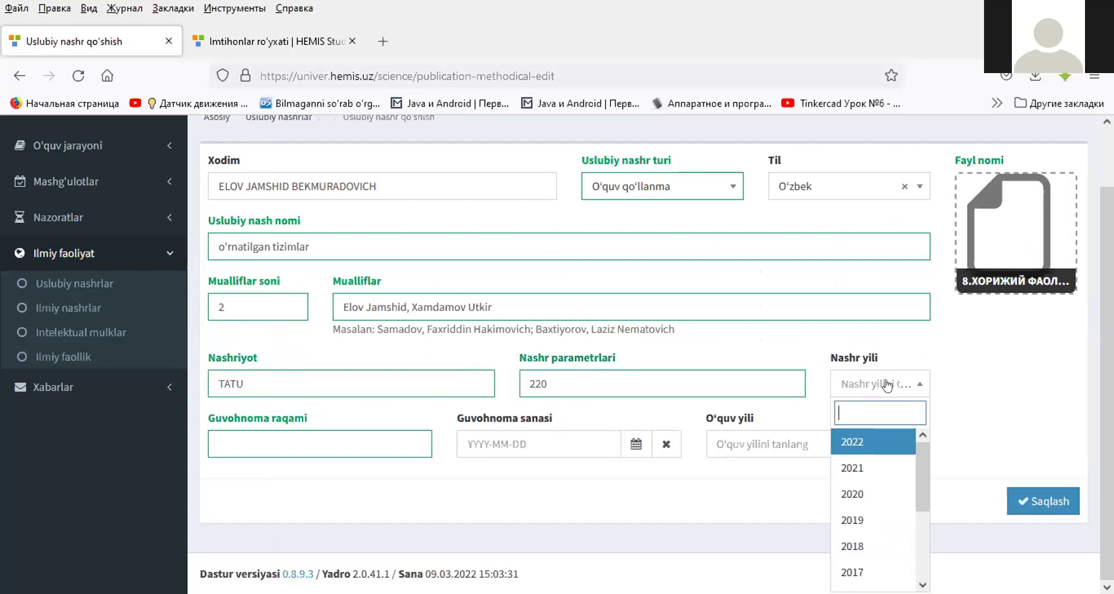
pyautogui.click(847, 467)
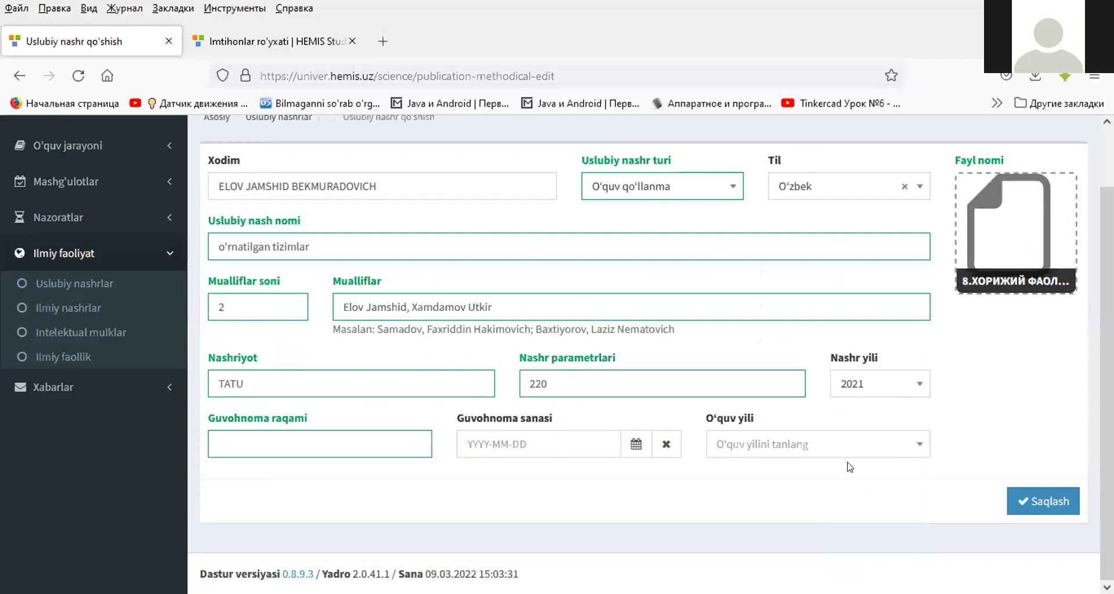
pyautogui.click(866, 393)
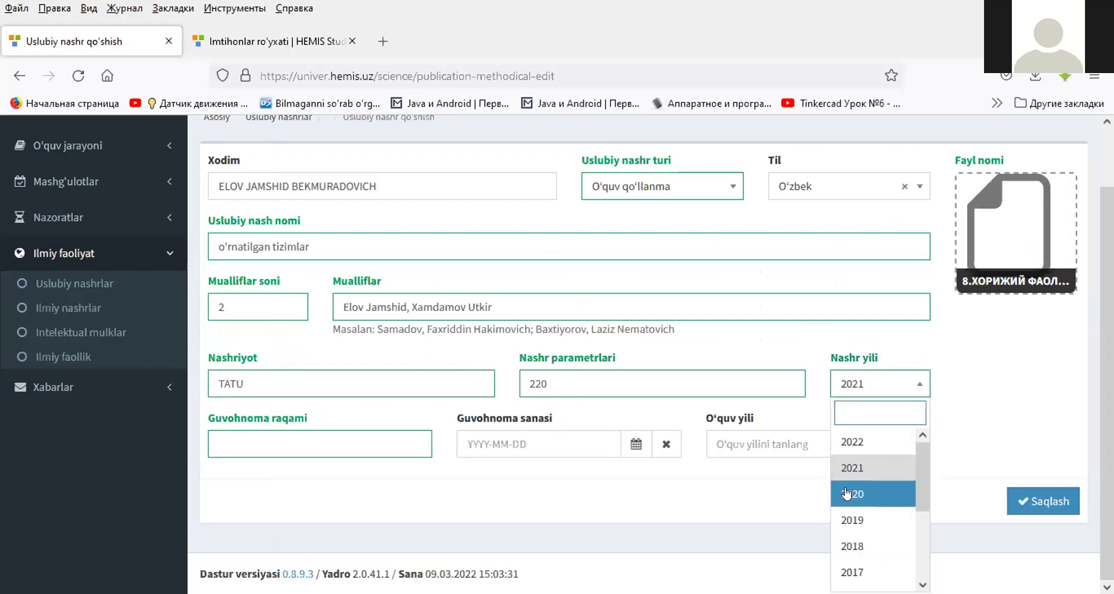
pyautogui.click(853, 443)
pyautogui.click(294, 447)
pyautogui.write('32')
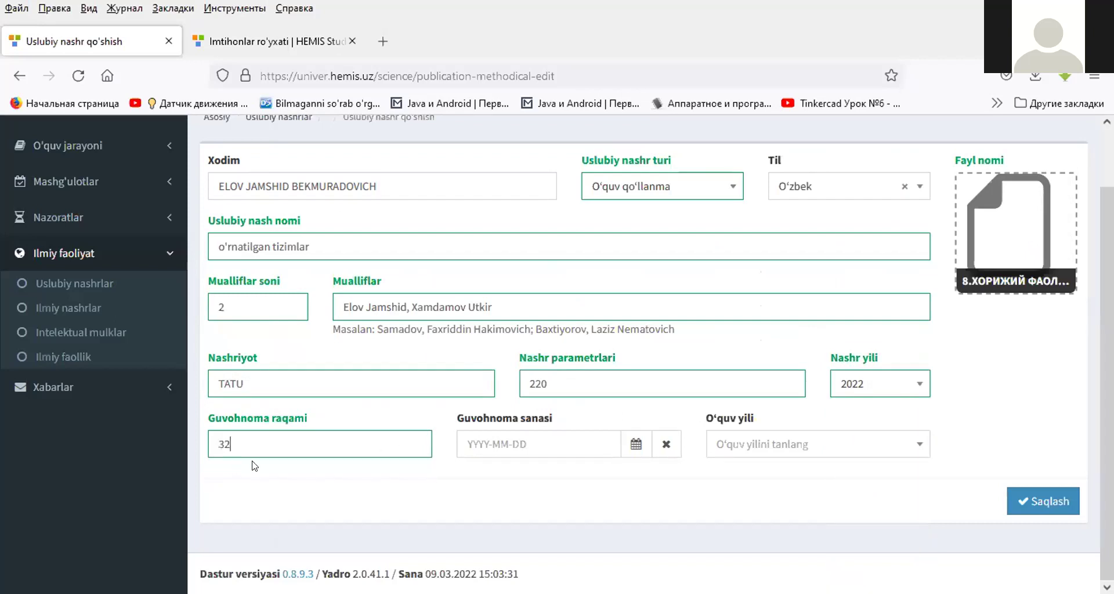
pyautogui.click(636, 446)
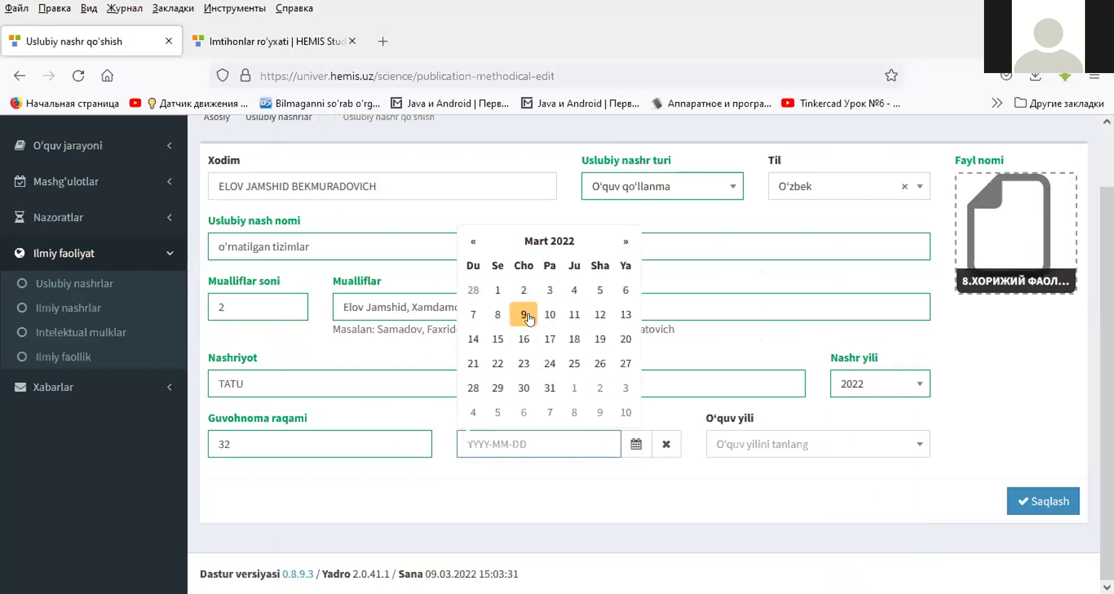
pyautogui.click(497, 290)
pyautogui.click(765, 443)
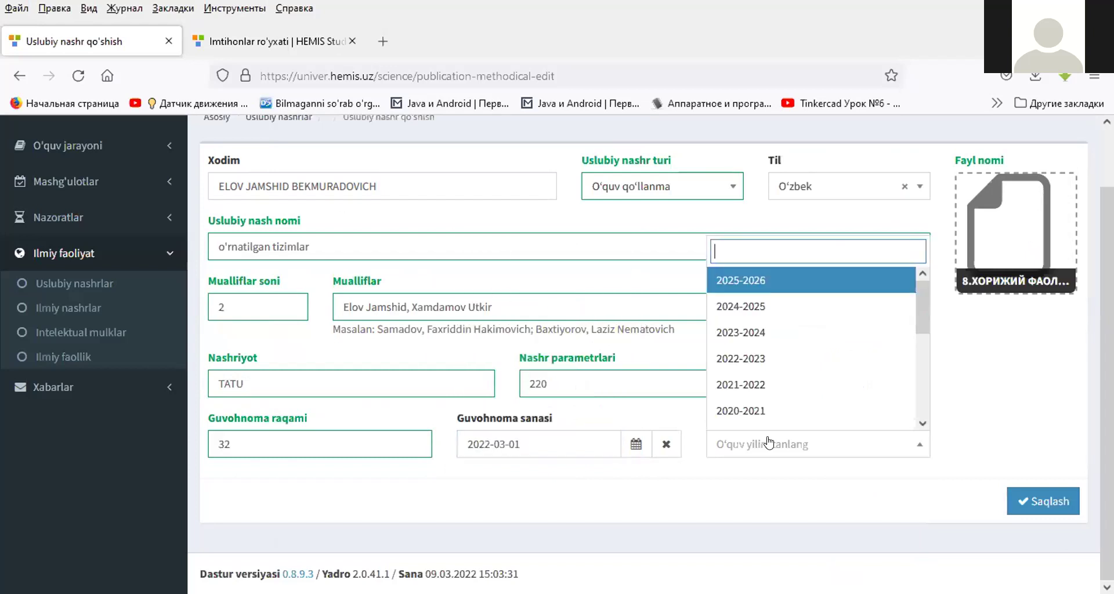
pyautogui.click(752, 385)
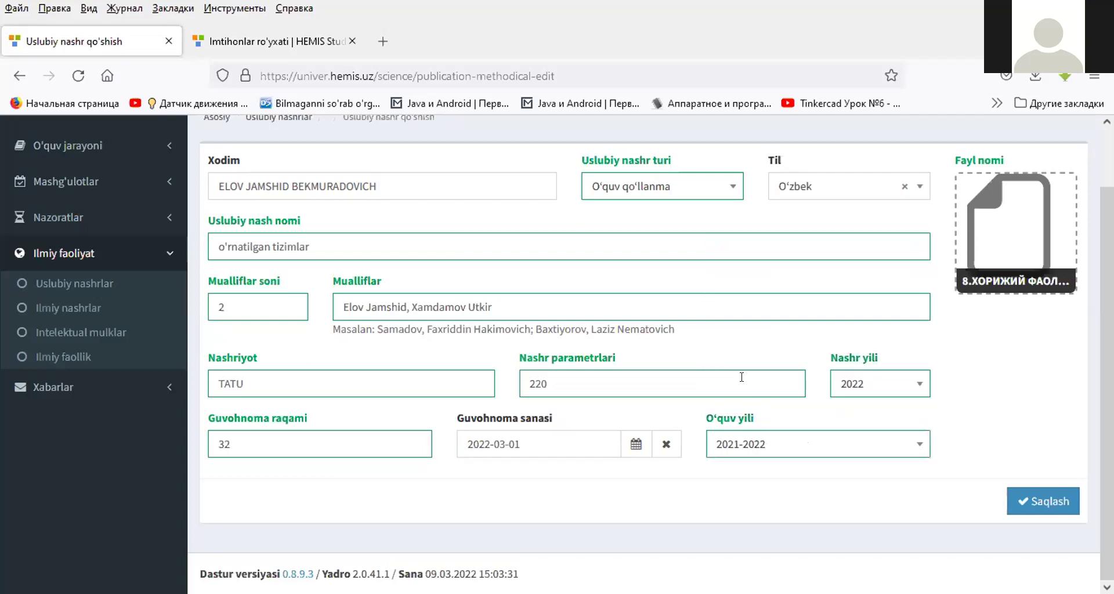
pyautogui.click(1038, 501)
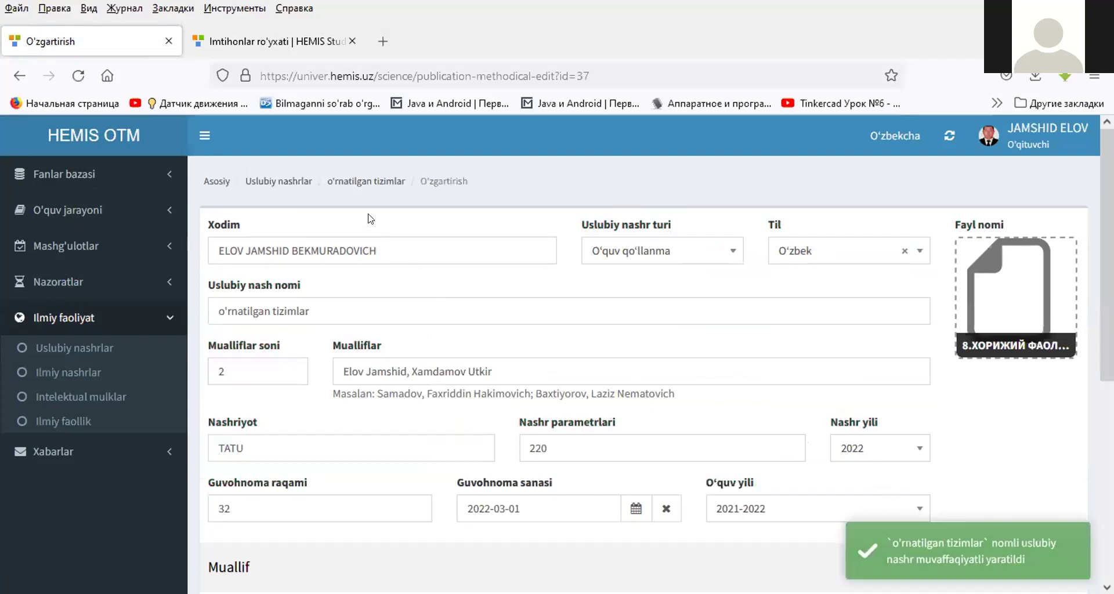
# - Review the saved publication's details, then go back to the Uslubiy nashrlar list
pyautogui.click(344, 181)
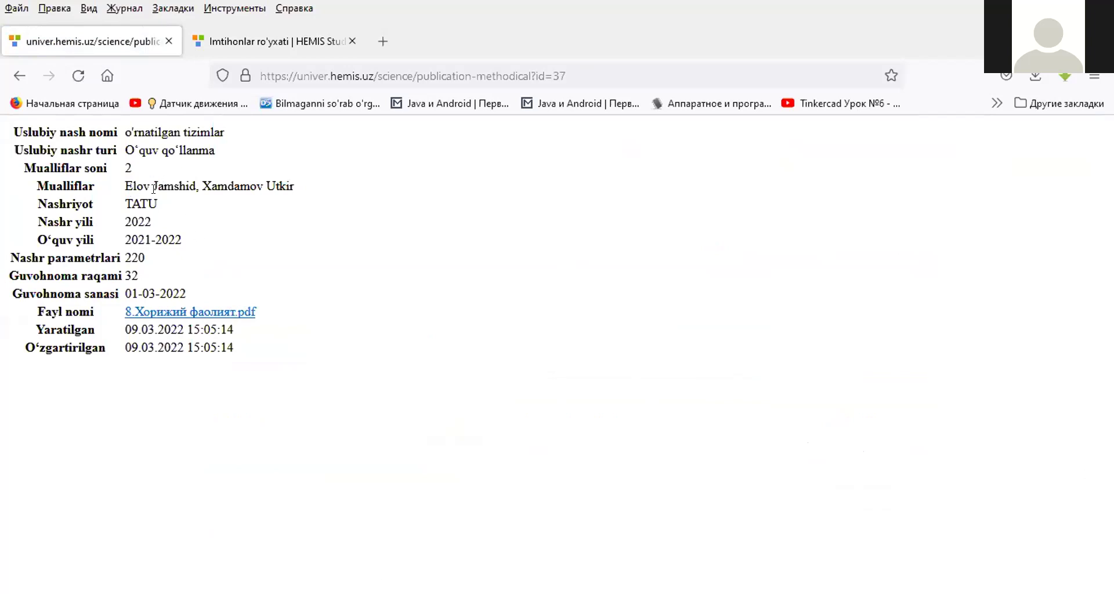
pyautogui.moveTo(155, 180); pyautogui.dragTo(166, 319)
pyautogui.click(23, 81)
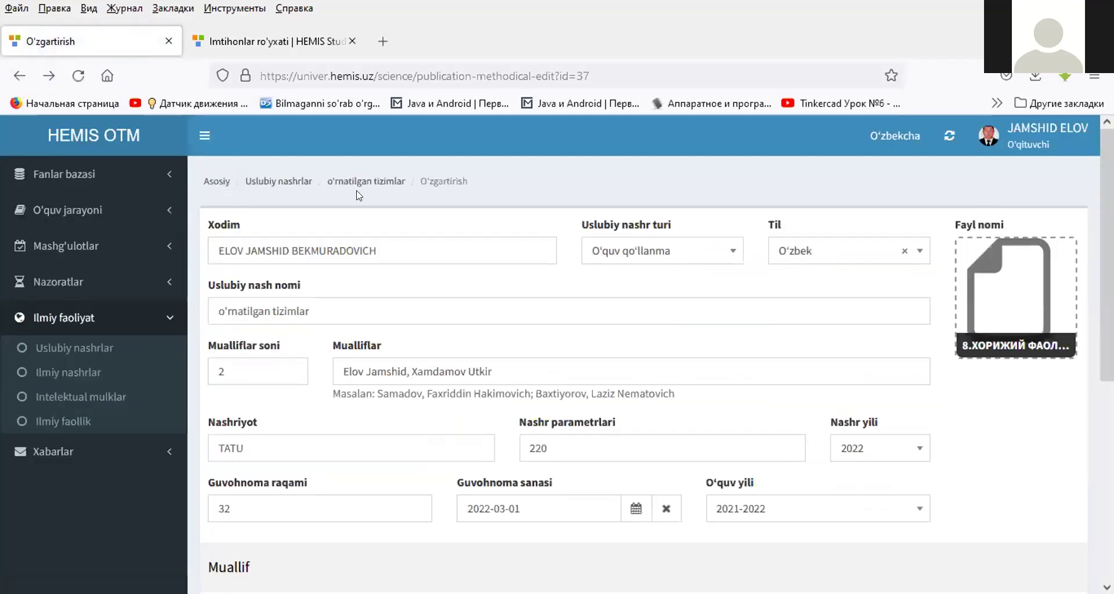
pyautogui.click(284, 182)
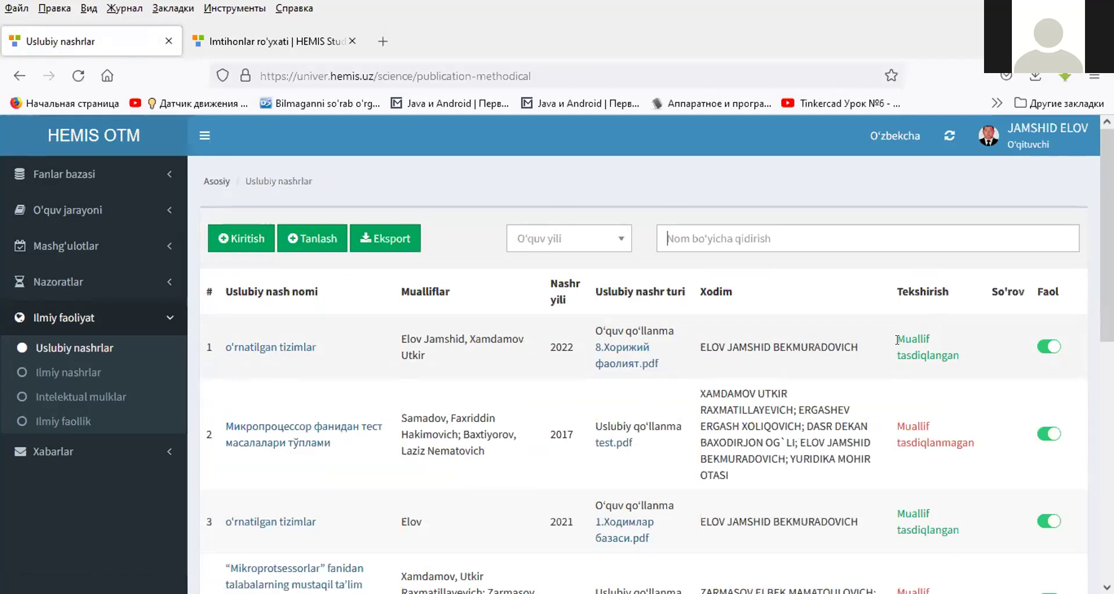
# - Review row 1's edit page, then return and open the Tanlash list of existing publications
pyautogui.click(260, 348)
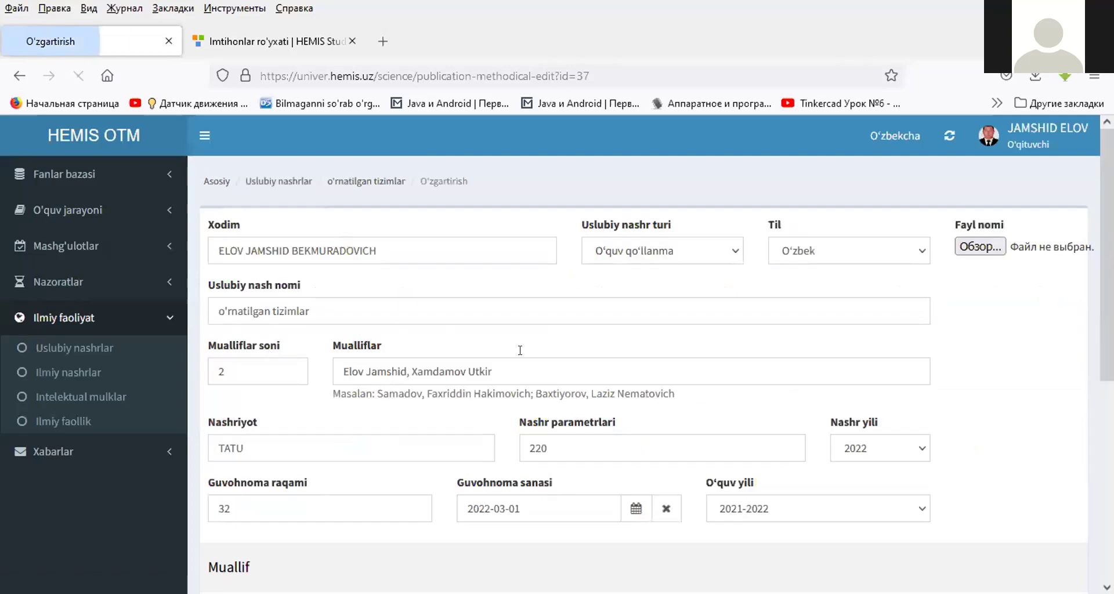
pyautogui.scroll(-4, 520, 350)
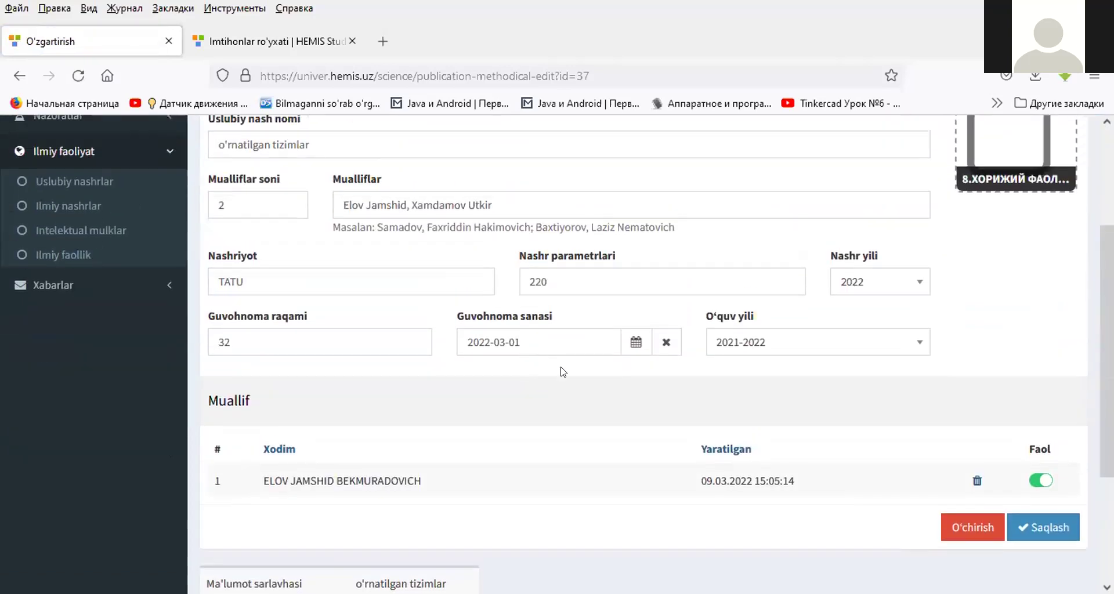
pyautogui.scroll(-3, 562, 371)
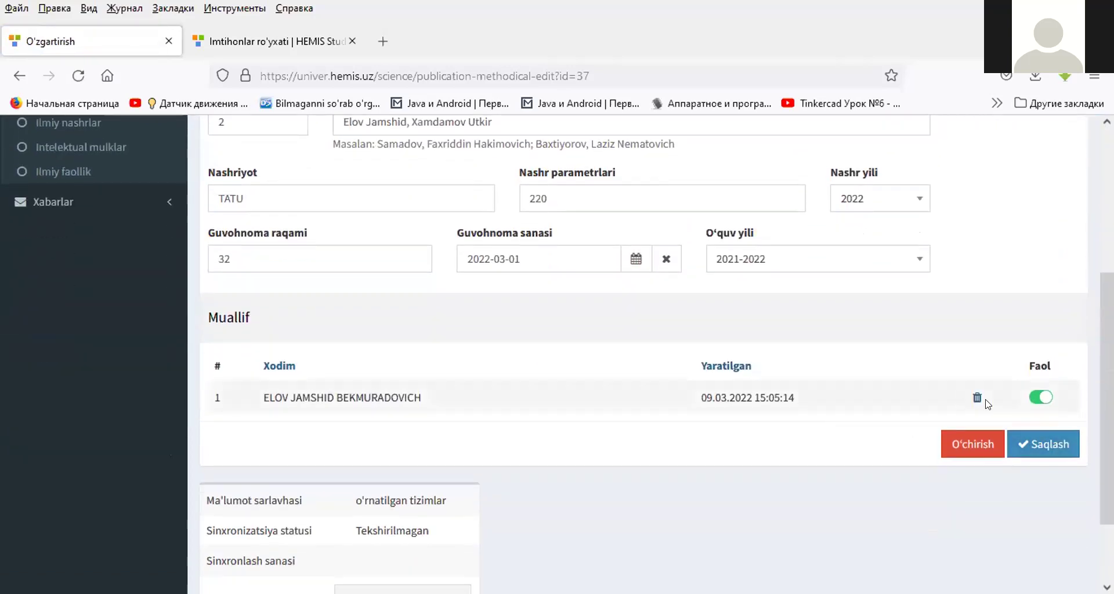
pyautogui.scroll(5, 916, 336)
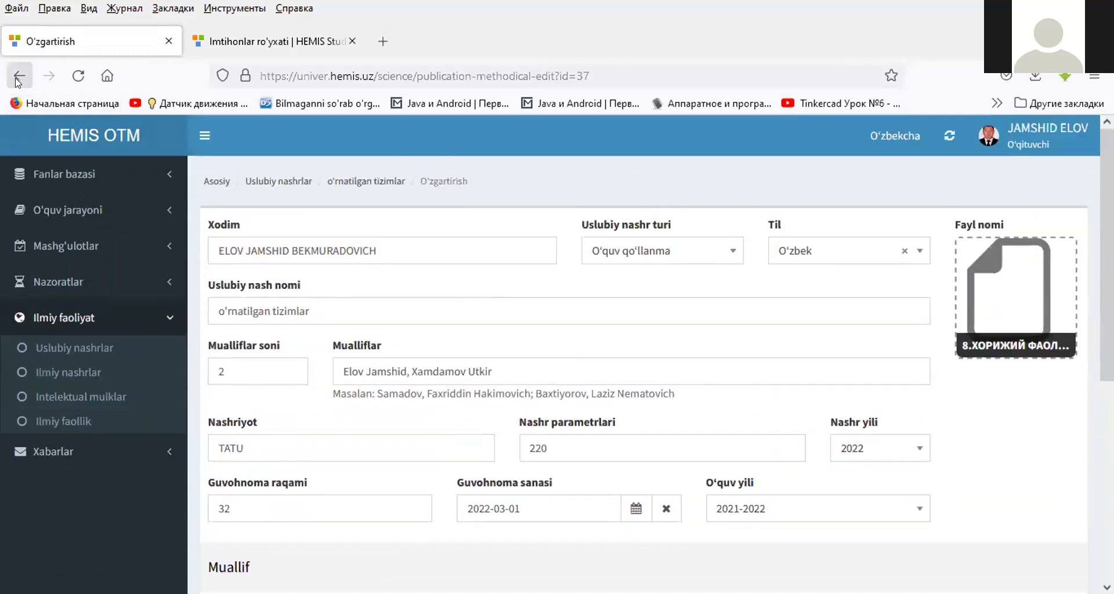
pyautogui.click(19, 76)
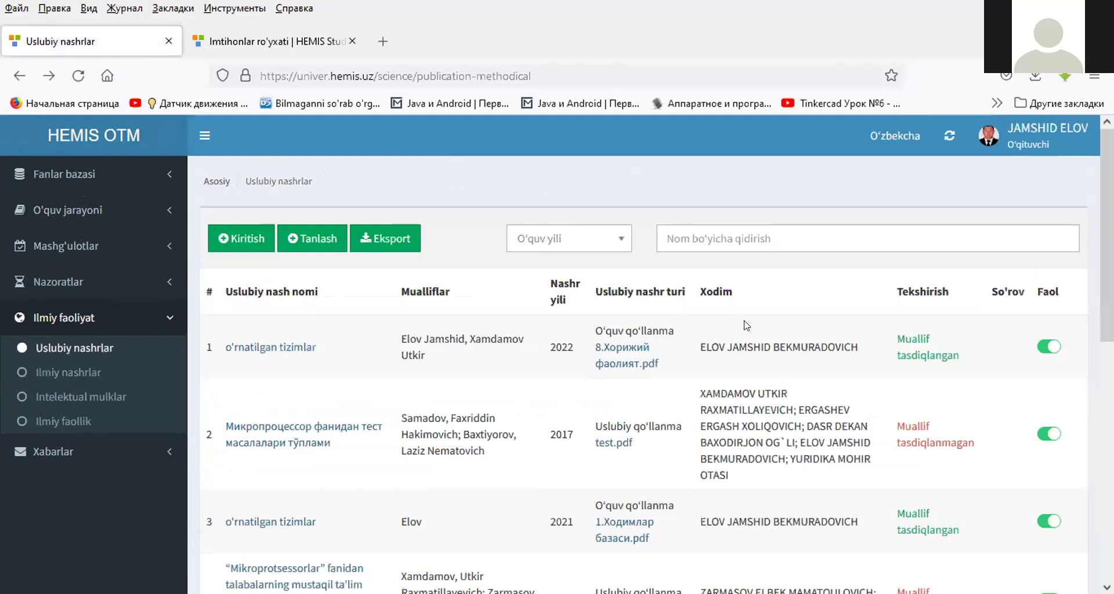
pyautogui.click(311, 241)
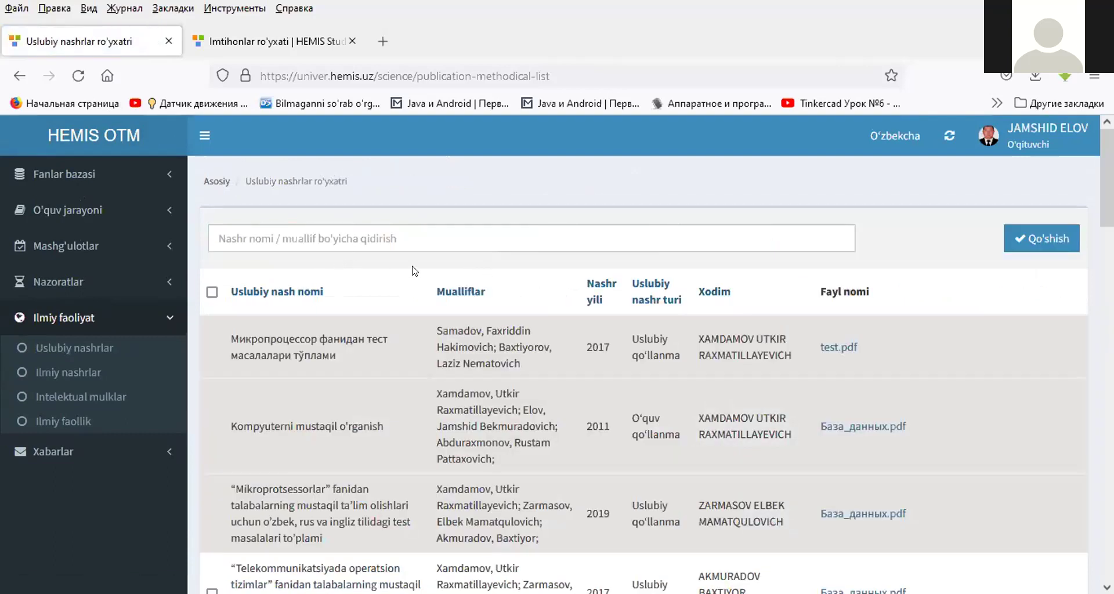
# - Tick the 2017 'Telekommunikatsiyada operatsion tizimlar' manual and submit it with Qo'shish
pyautogui.scroll(-3, 415, 271)
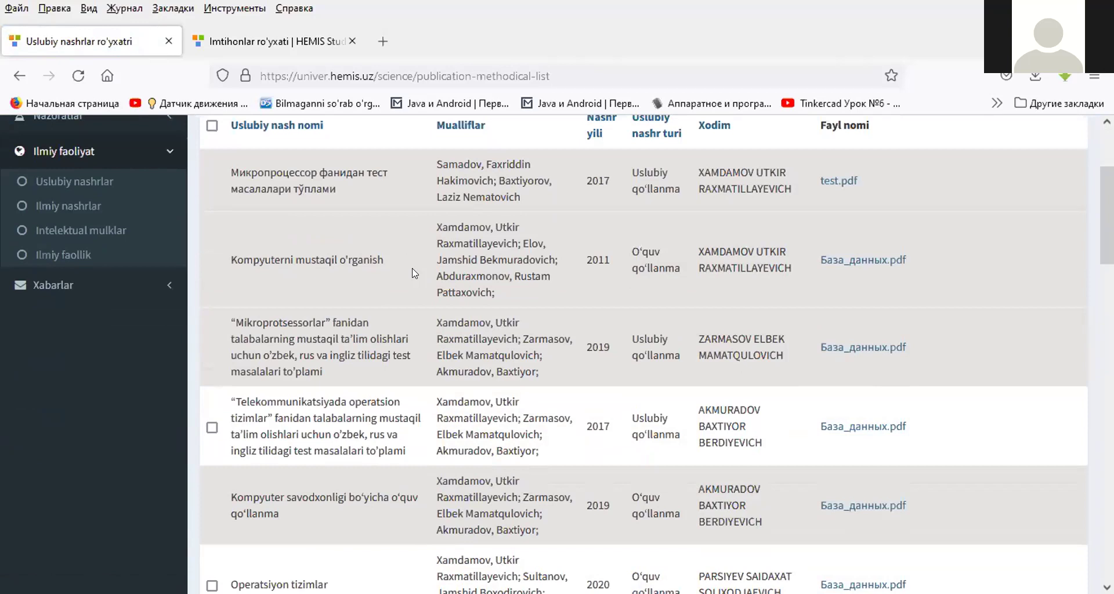
pyautogui.click(212, 427)
pyautogui.scroll(-5, 553, 346)
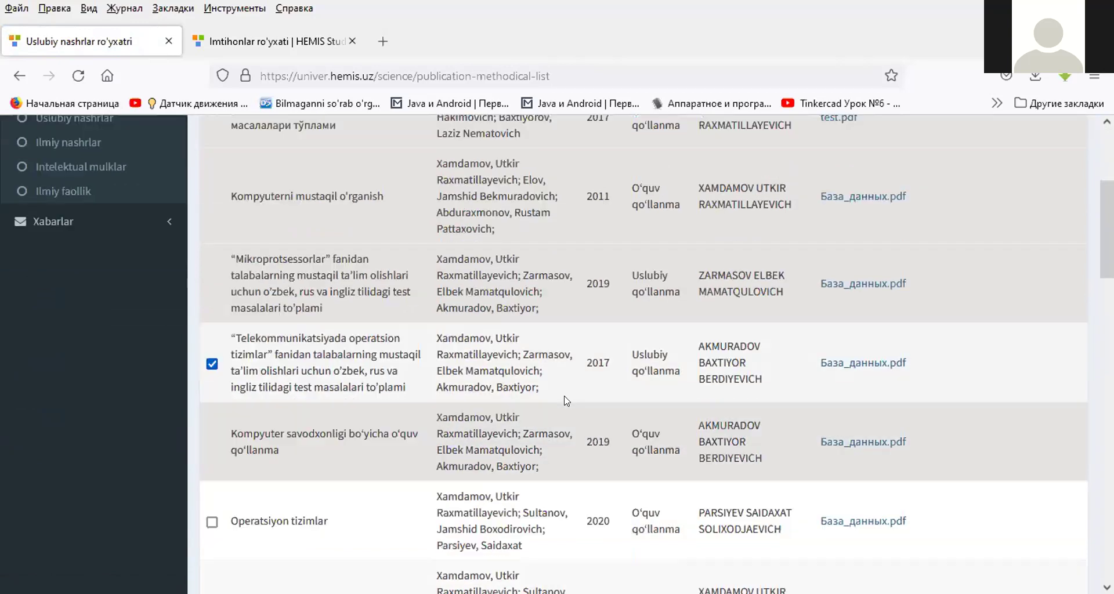
pyautogui.scroll(-3, 553, 346)
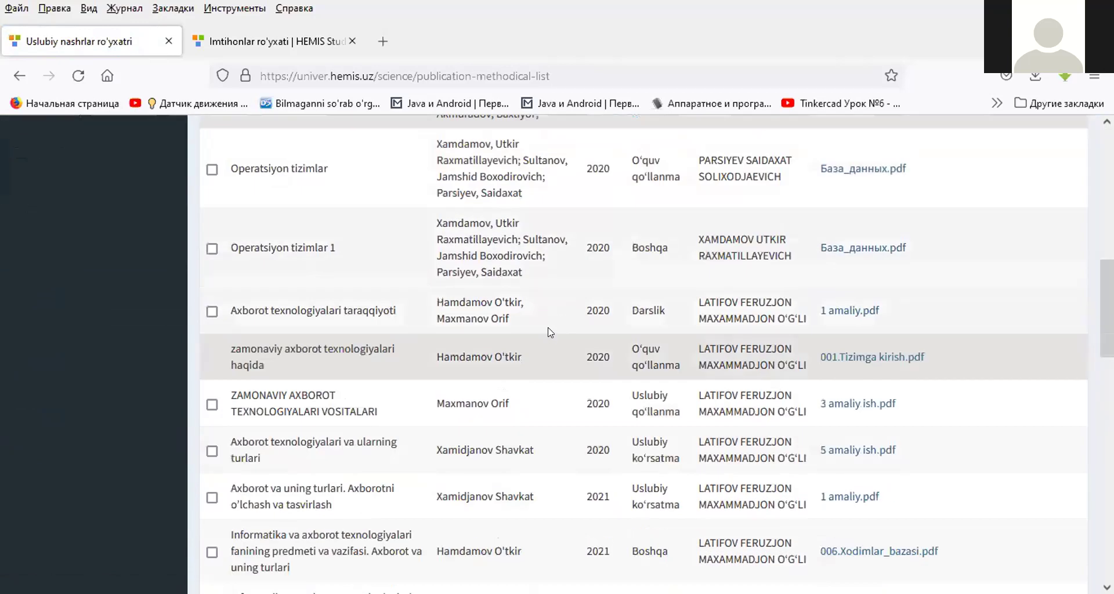
pyautogui.scroll(10, 798, 267)
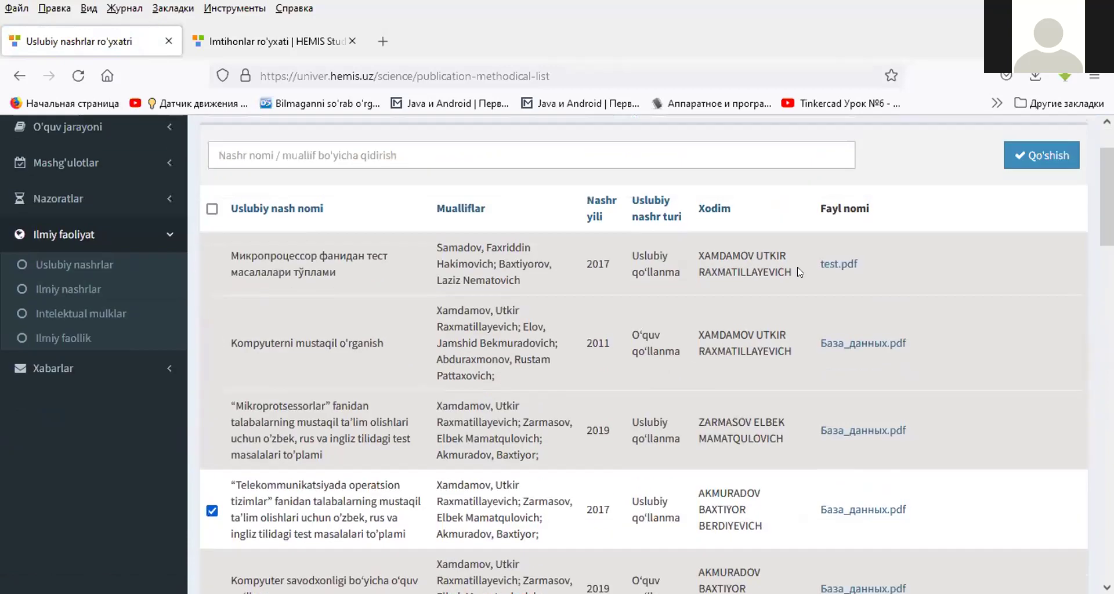
pyautogui.click(1043, 244)
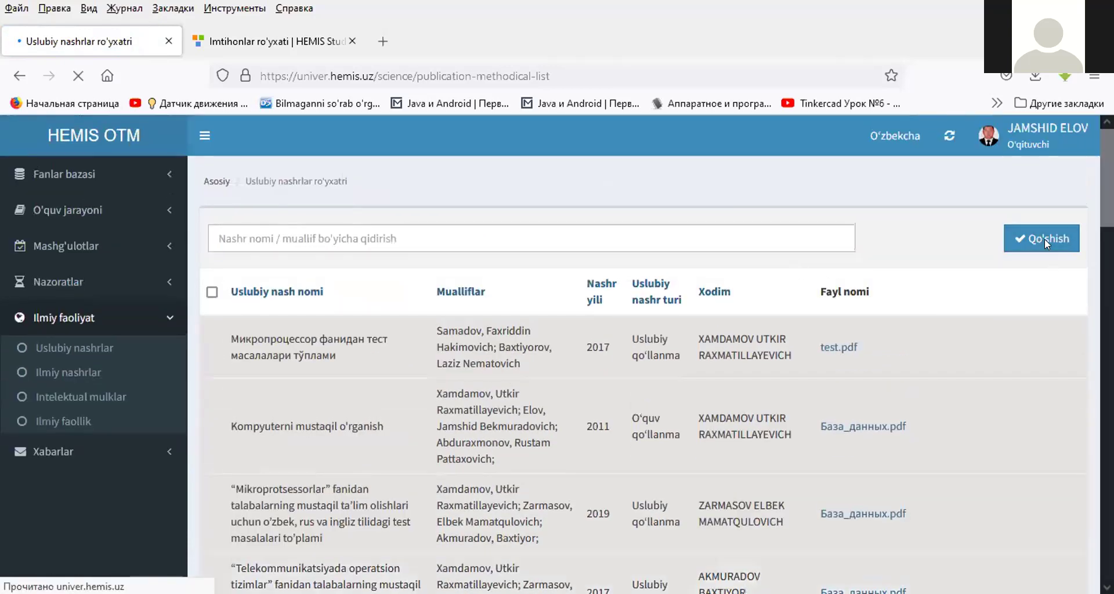
# - Open the methodical publications list and highlight row 1's type and 'Muallif tasdiqlanmagan' status
pyautogui.click(218, 182)
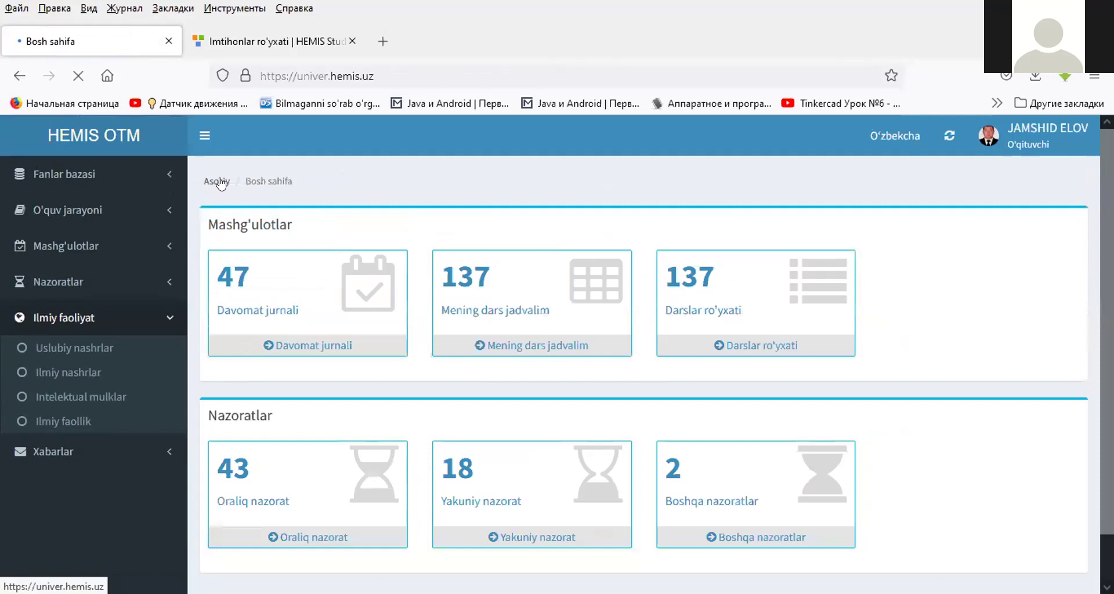
pyautogui.click(89, 348)
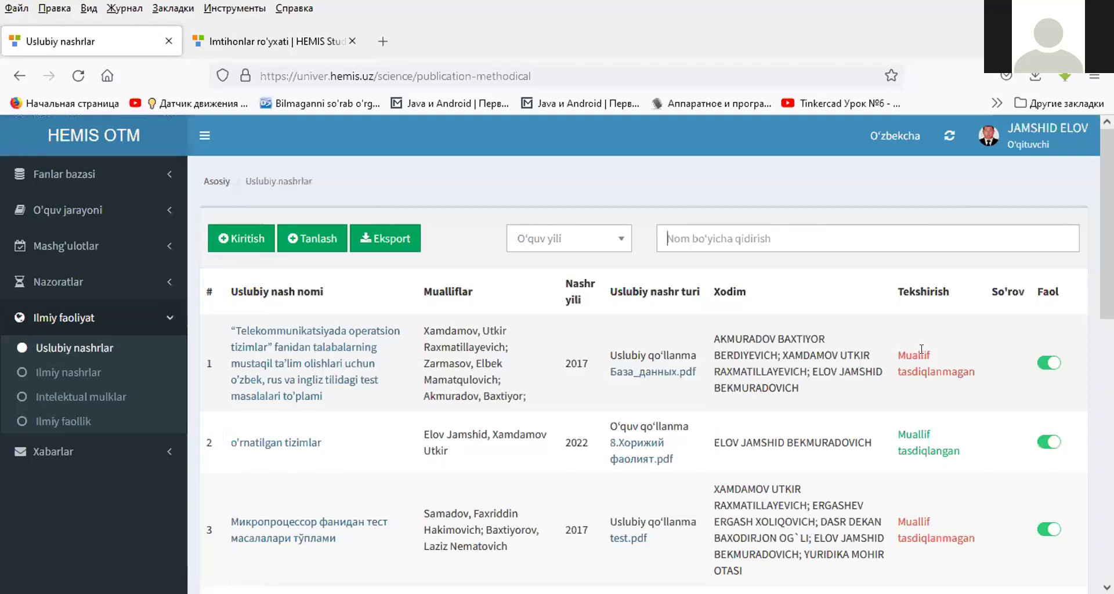
pyautogui.moveTo(906, 355); pyautogui.dragTo(953, 366)
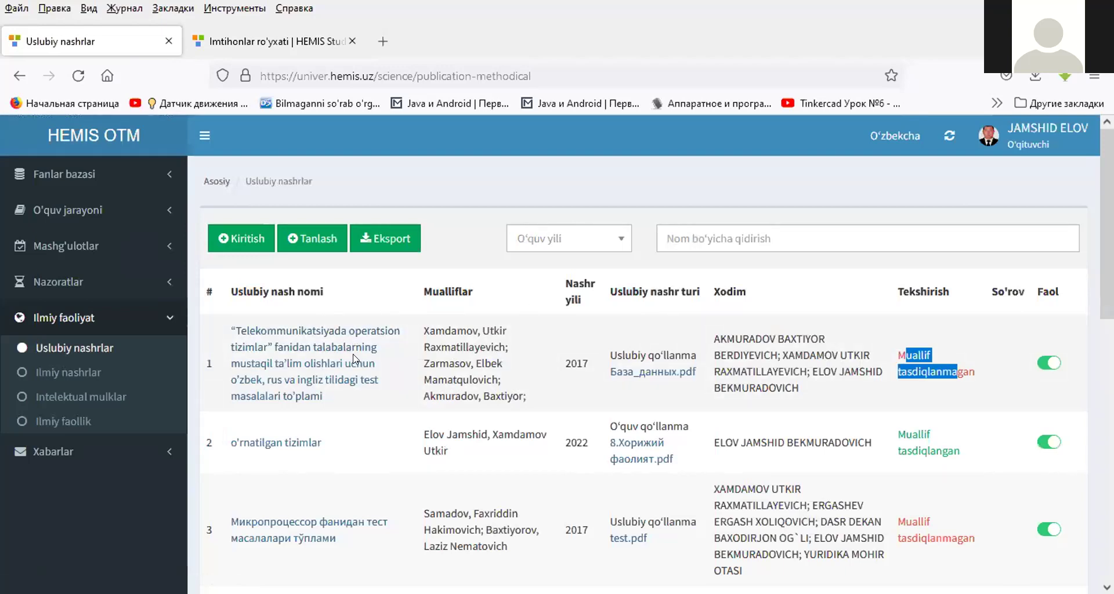
pyautogui.moveTo(631, 354); pyautogui.dragTo(676, 350)
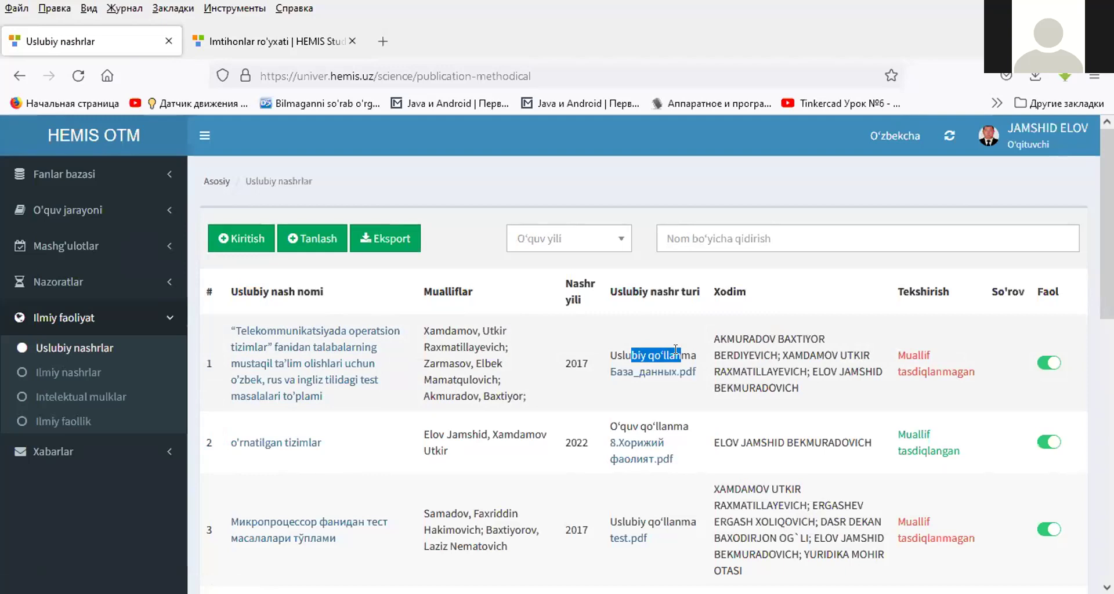
pyautogui.tripleClick(922, 358)
# - Highlight row 2's 'Muallif tasdiqlangan' status, then start a new scientific publication via Kiritish
pyautogui.scroll(-3, 917, 354)
pyautogui.tripleClick(929, 288)
pyautogui.scroll(-4, 945, 302)
pyautogui.scroll(-4, 945, 310)
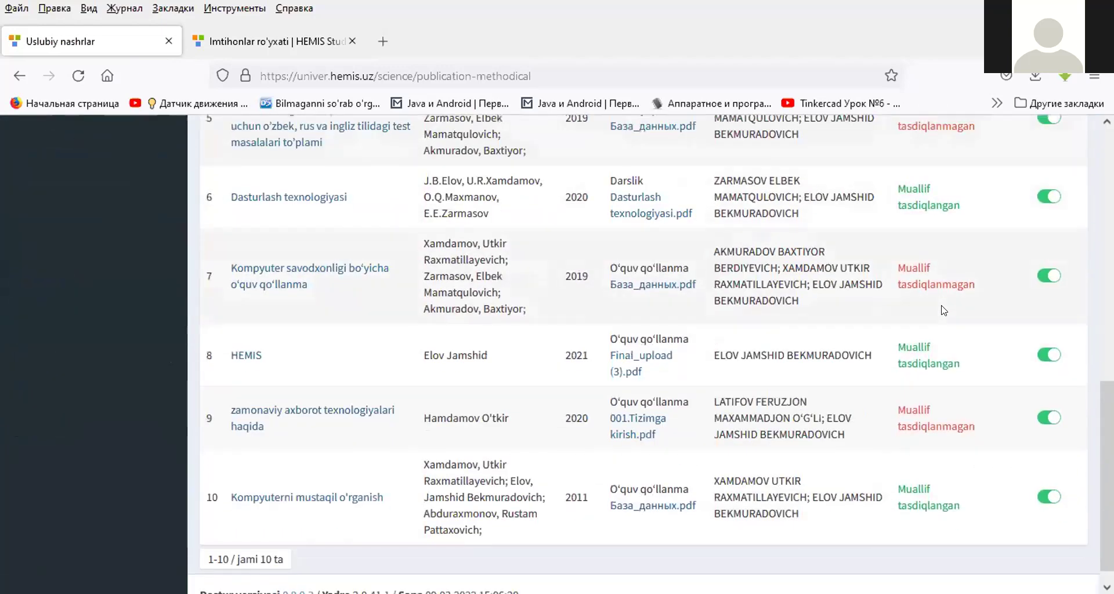
pyautogui.scroll(11, 942, 296)
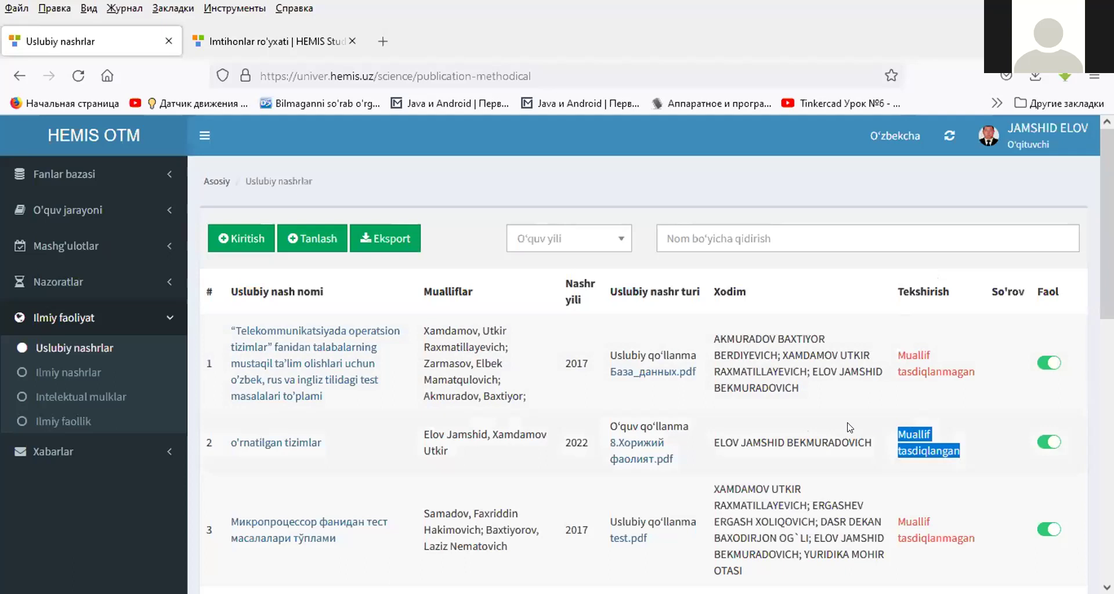
pyautogui.click(69, 374)
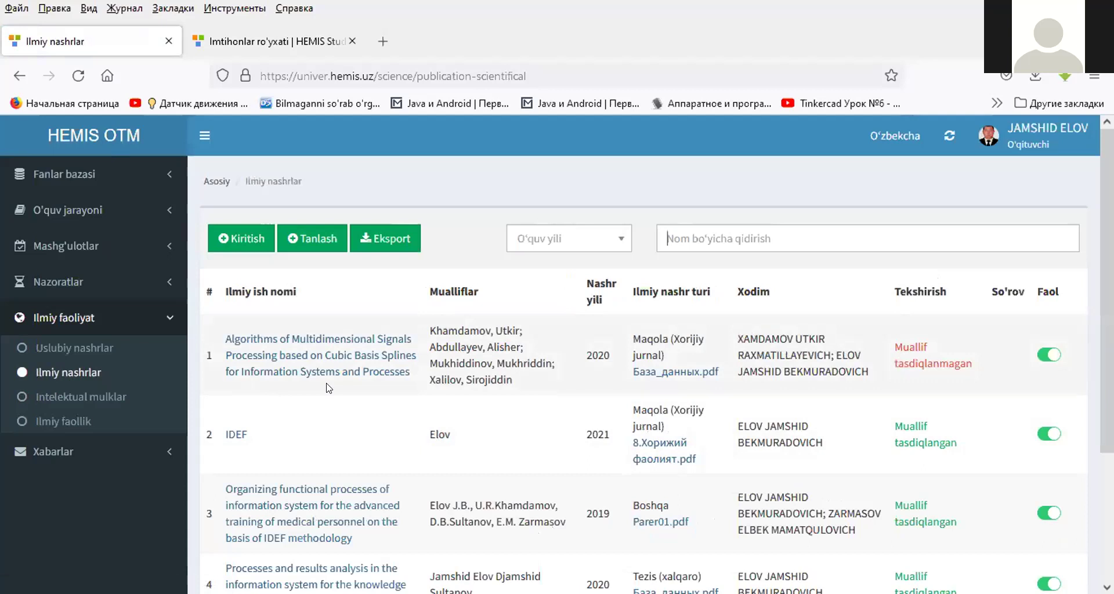
pyautogui.click(235, 243)
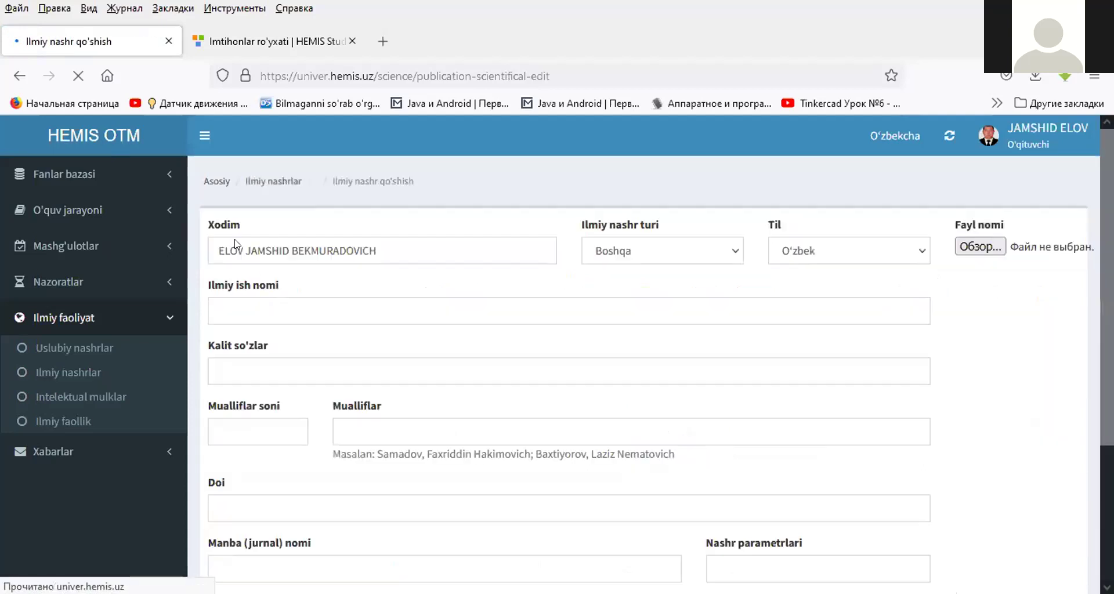
# - Set the publication type to Maqola (Xorijiy jurnal) and the title to 'IDEF metodology'
pyautogui.click(662, 253)
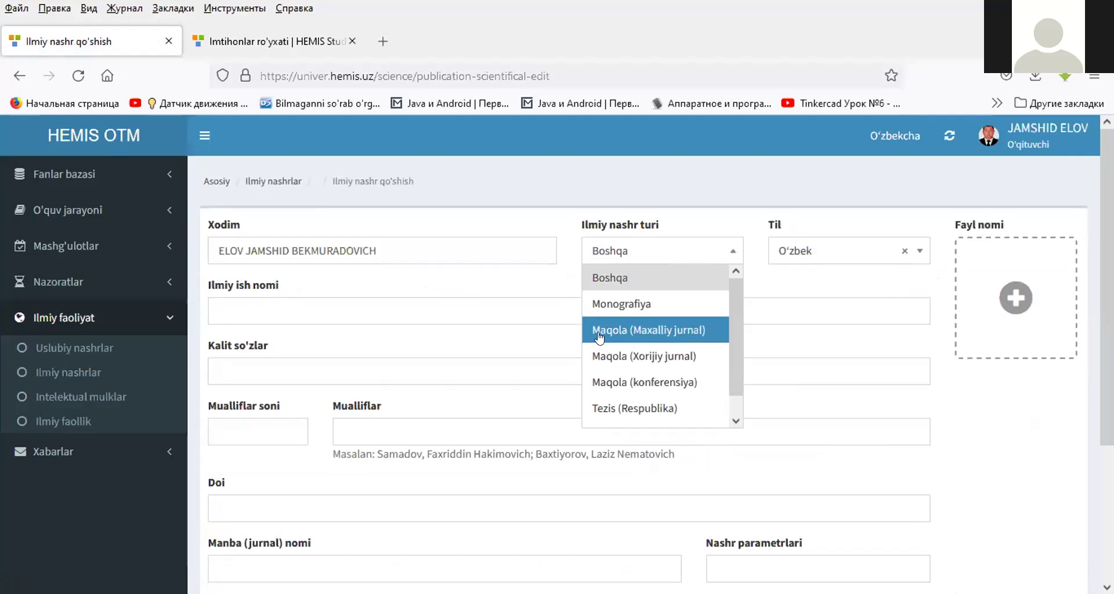
pyautogui.click(600, 355)
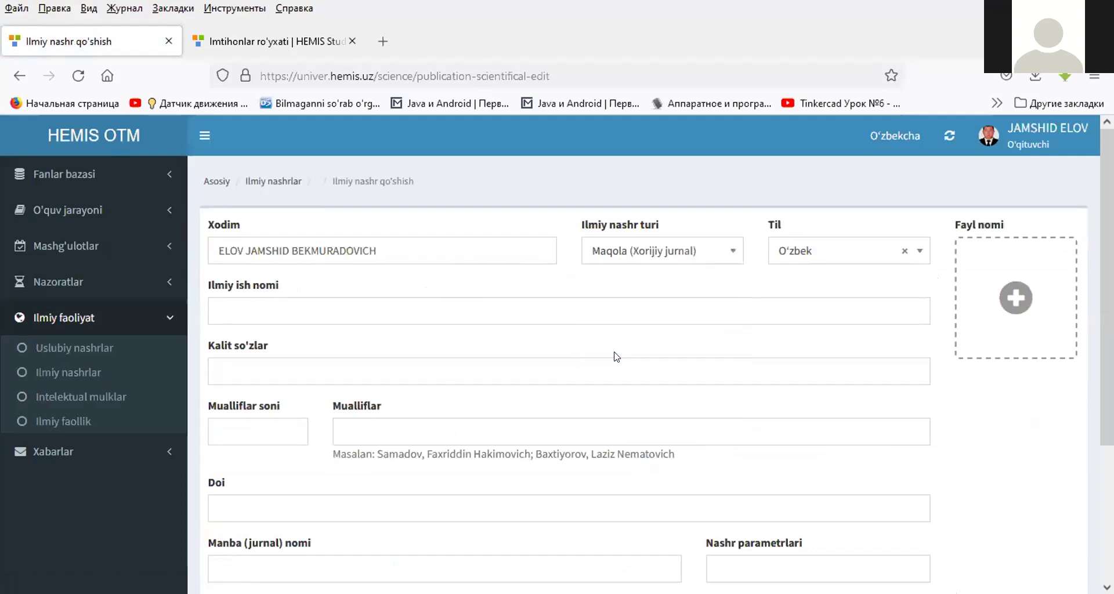
pyautogui.click(337, 307)
pyautogui.click(336, 306)
pyautogui.click(281, 329)
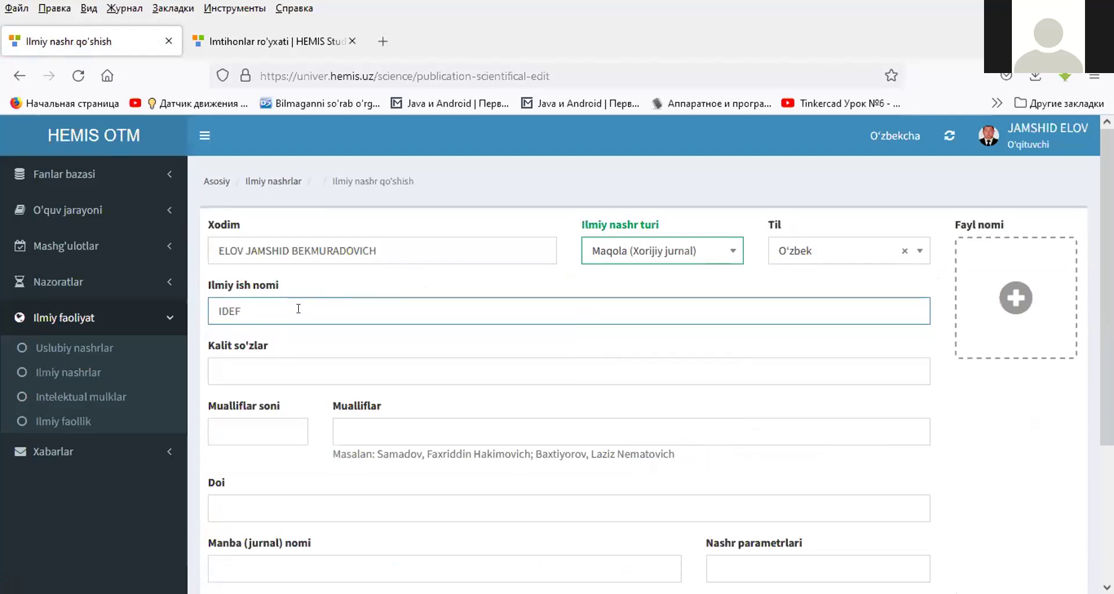
pyautogui.write(',e')
pyautogui.write(' me')
pyautogui.write('t')
pyautogui.write('odolo')
pyautogui.write('g')
pyautogui.write('y')
# - Enter the keywords 'IT, information system'
pyautogui.scroll(-2, 272, 291)
pyautogui.click(267, 281)
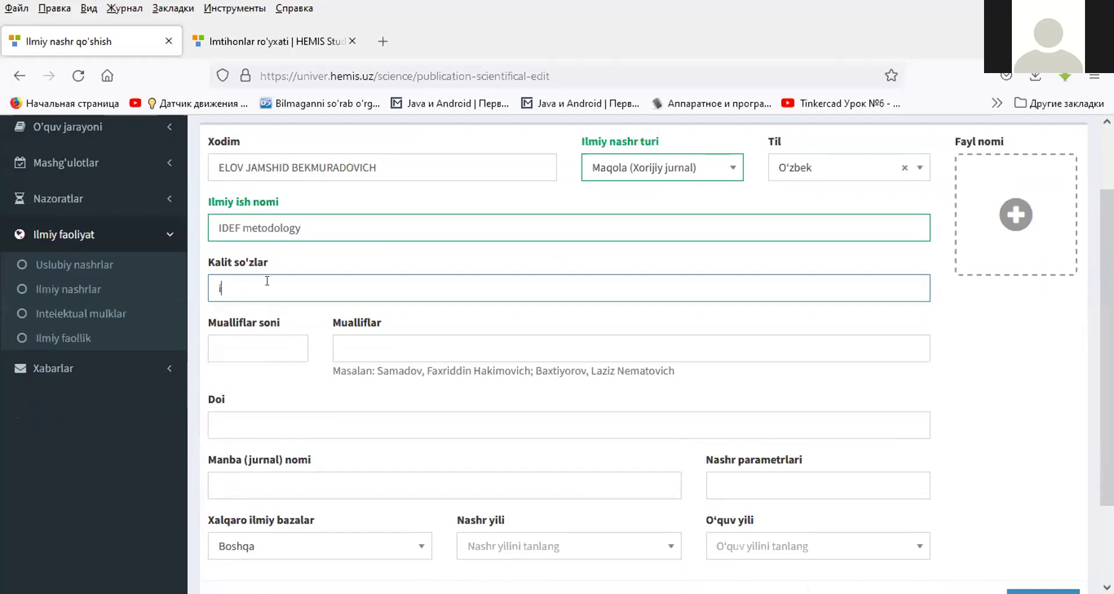
pyautogui.write('UT')
pyautogui.write('I')
pyautogui.write('T, informat')
pyautogui.write('ion sys')
pyautogui.write('tem')
# - Fill in the author fields with both co-authors' full names
pyautogui.click(254, 338)
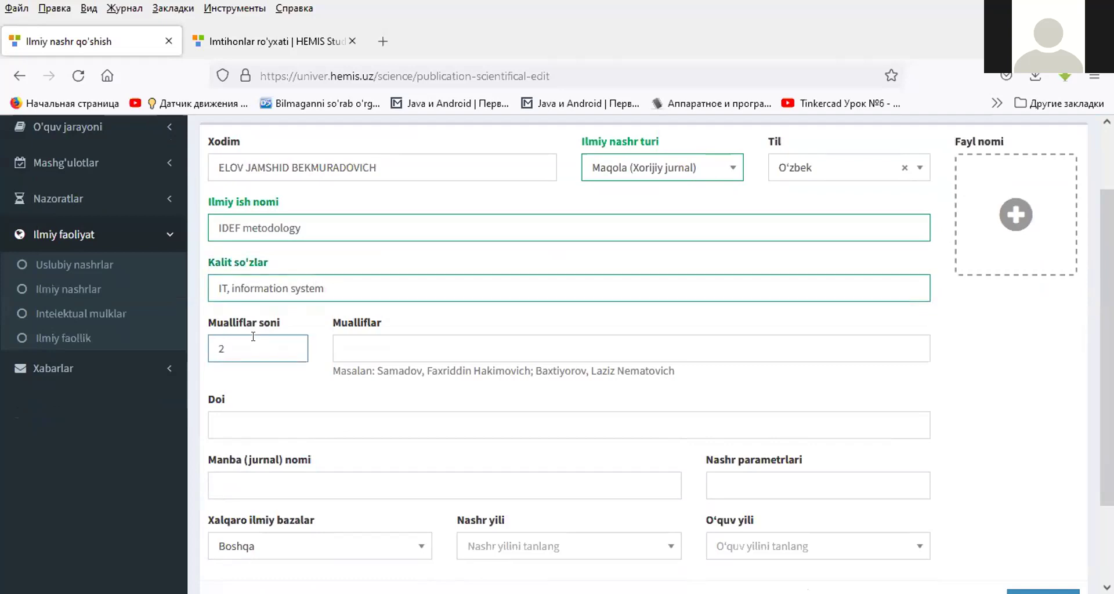
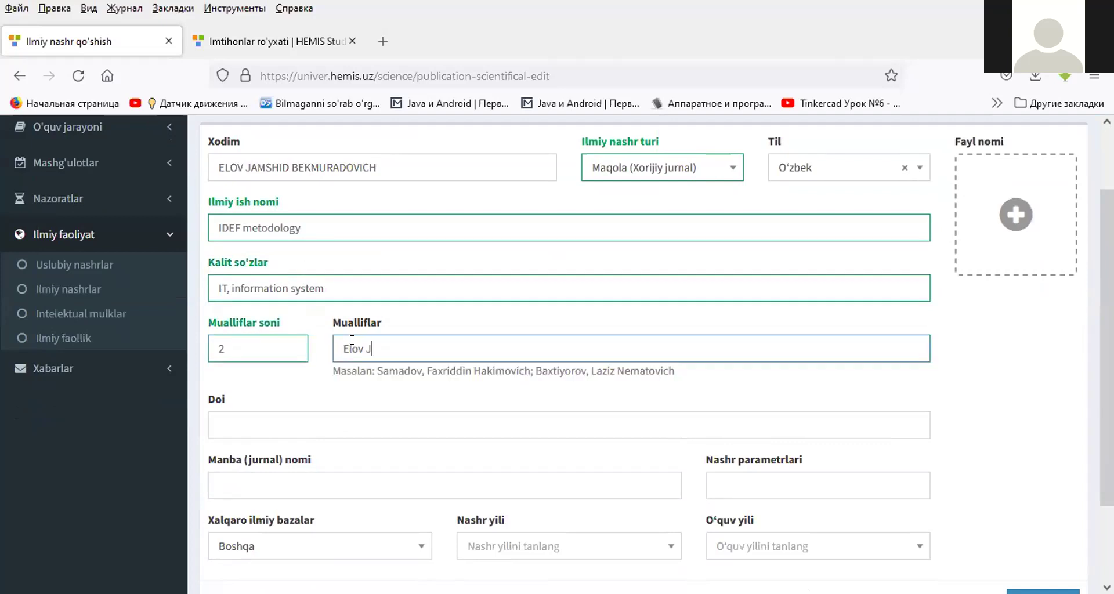
pyautogui.write('?')
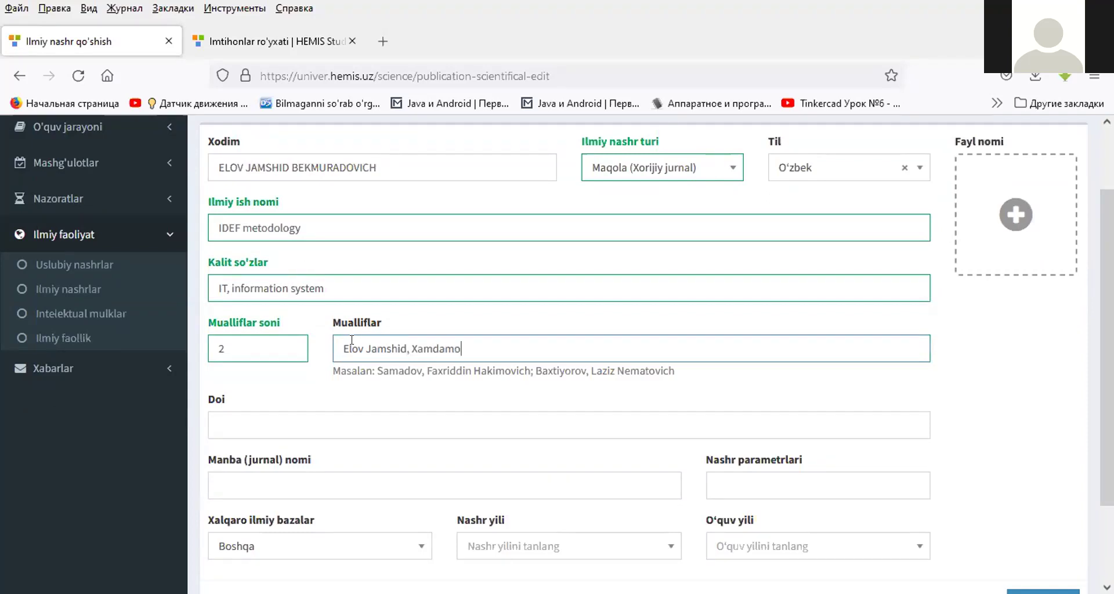
# - Select the page address in the address bar to copy it for the DOI
pyautogui.scroll(-3, 290, 336)
pyautogui.click(268, 326)
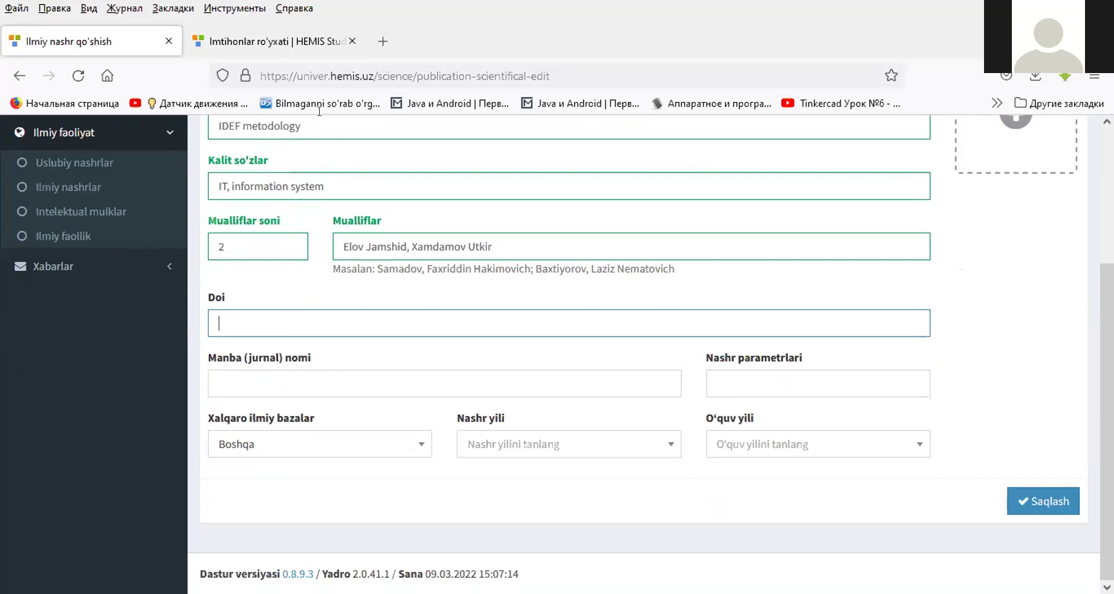
pyautogui.click(311, 74)
pyautogui.hotkey('ctrl', 'c')
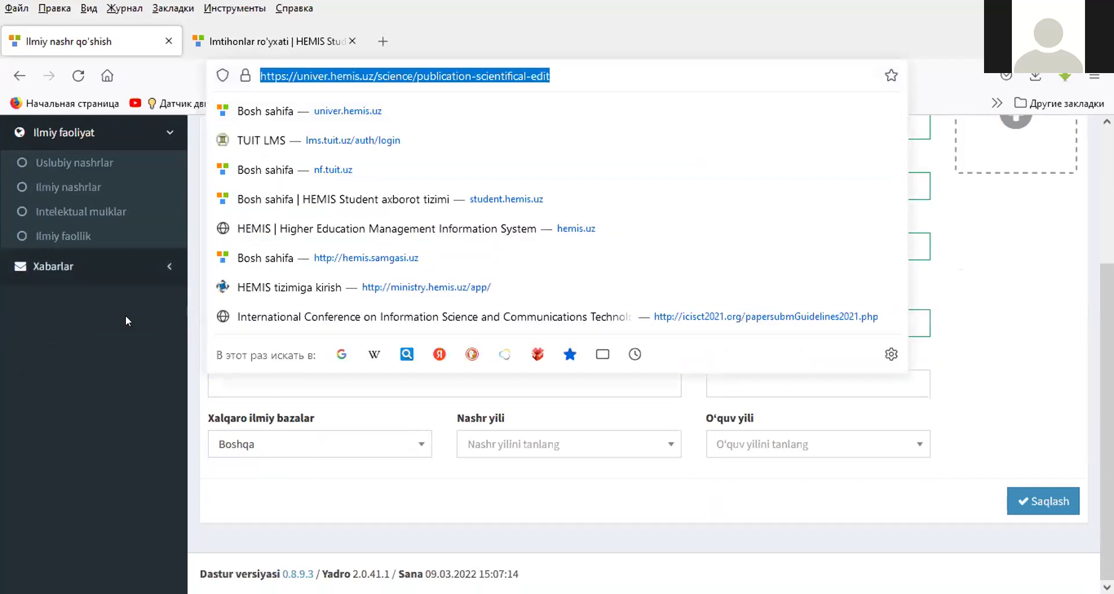
# - Paste the page address as the DOI and type 'Information system' as the journal name
pyautogui.click(267, 332)
pyautogui.hotkey('ctrl', 'v')
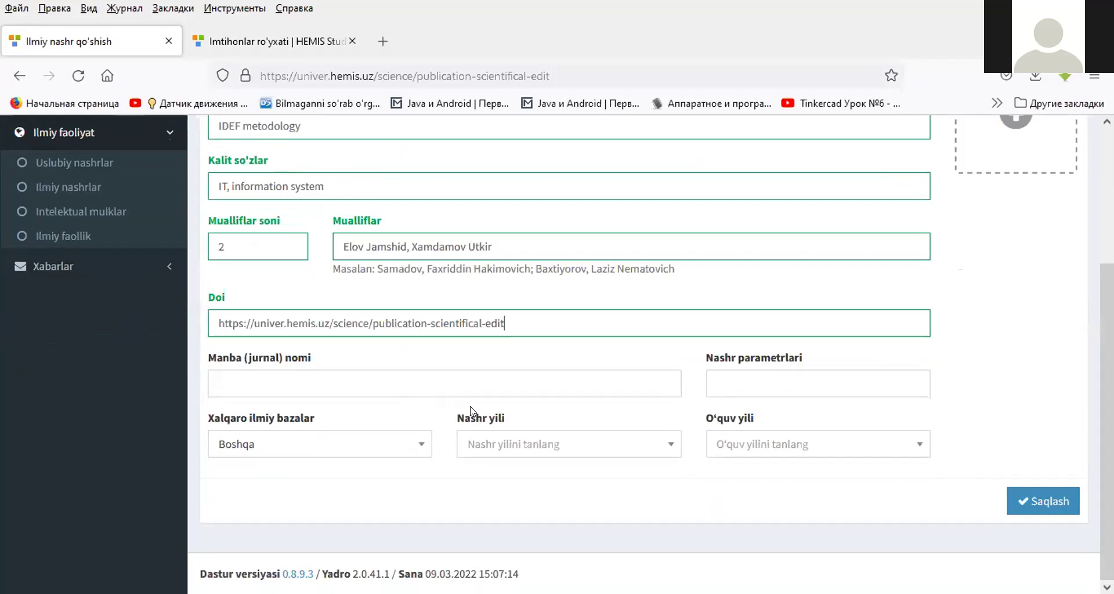
pyautogui.click(310, 375)
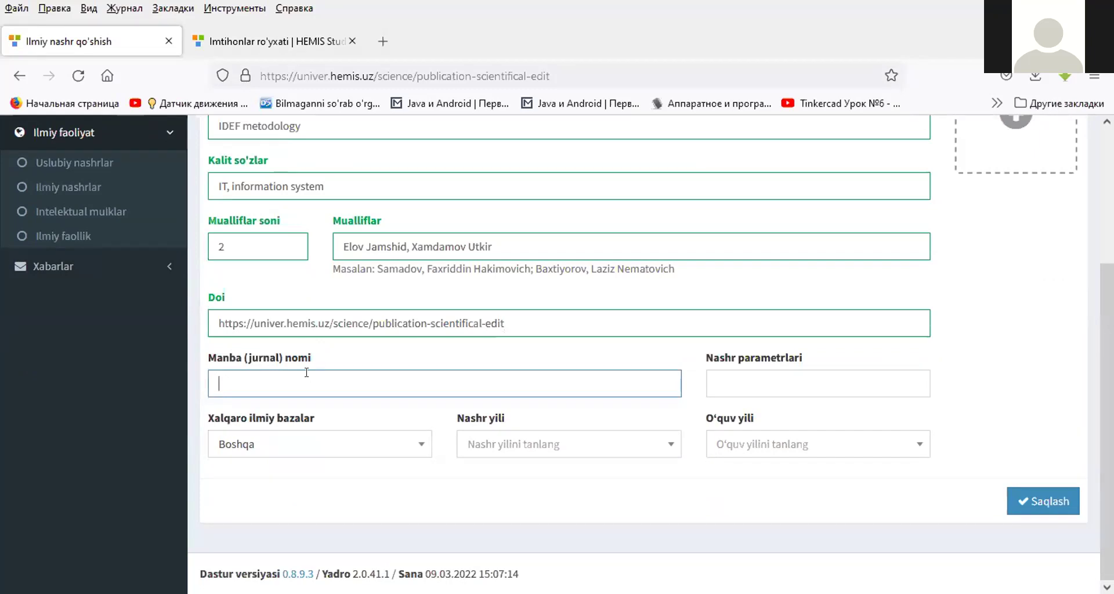
pyautogui.write('x')
pyautogui.press('BackSpace')
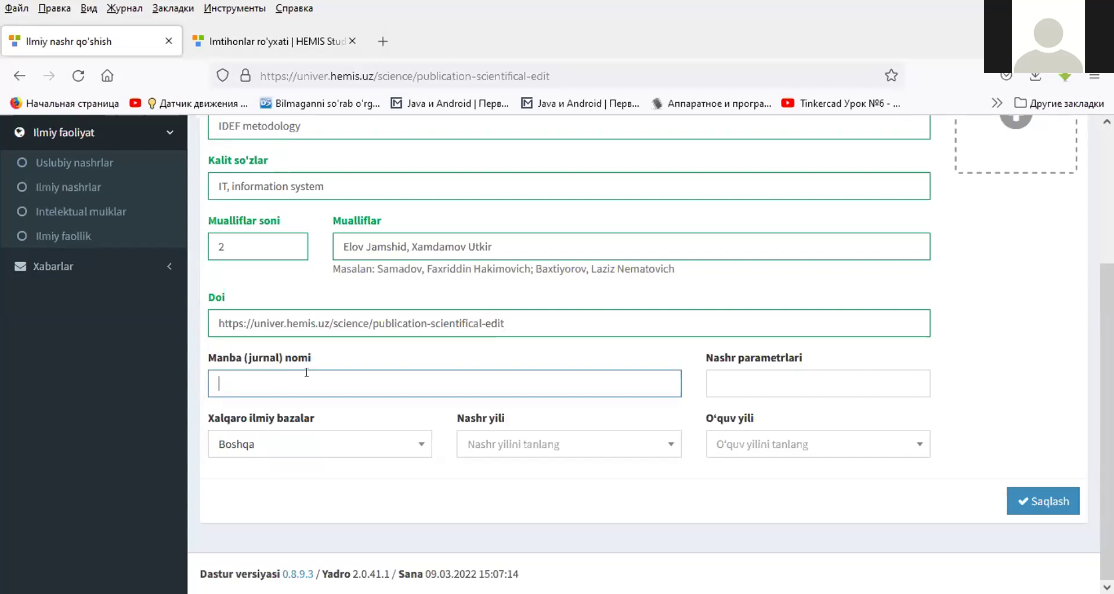
pyautogui.write('xx')
pyautogui.press('BackSpace')
pyautogui.press('BackSpace')
pyautogui.write('ba')
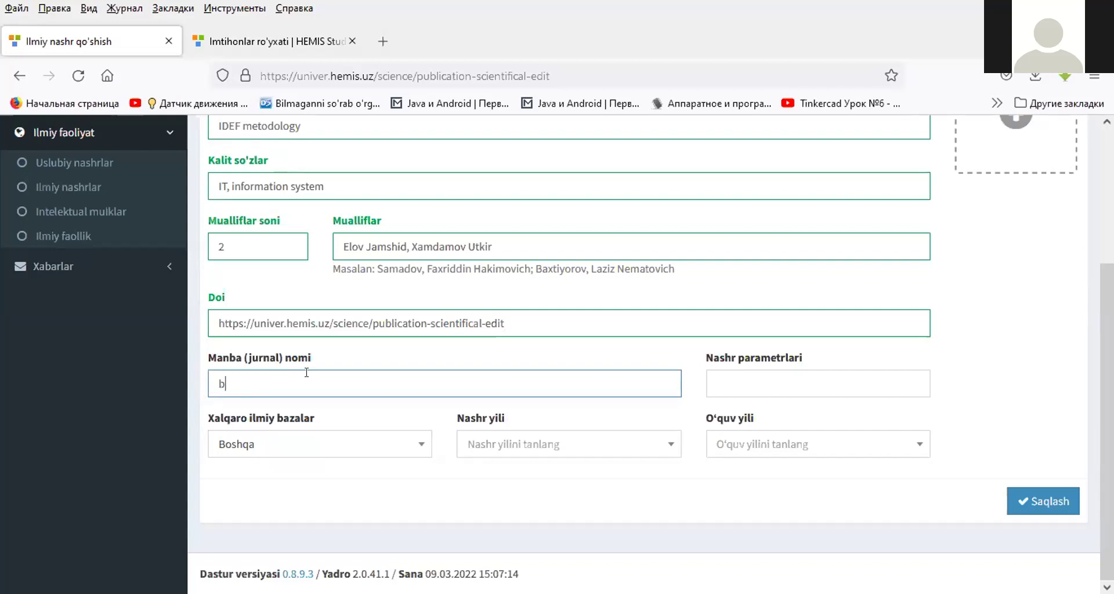
pyautogui.press('BackSpace')
pyautogui.press('BackSpace')
pyautogui.write('xabar')
pyautogui.press('BackSpace')
pyautogui.press('BackSpace')
pyautogui.press('BackSpace')
pyautogui.press('BackSpace')
pyautogui.write('IT, in')
pyautogui.write('format')
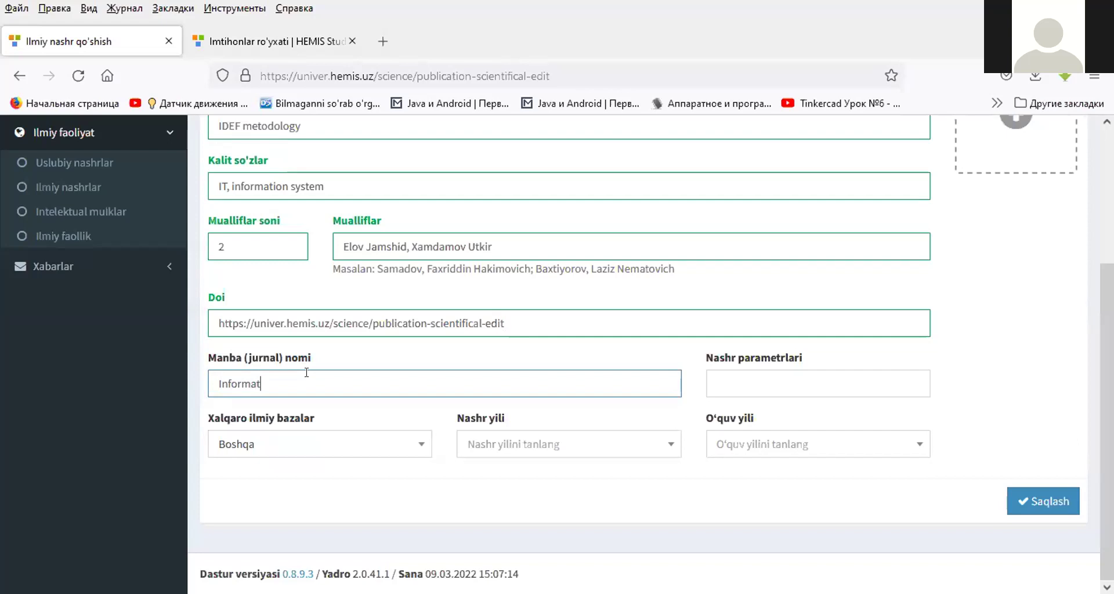
pyautogui.write('ion system')
# - Choose database Scopus, year 2021, academic year 2021-2022 and enter publication parameters 4
pyautogui.click(319, 444)
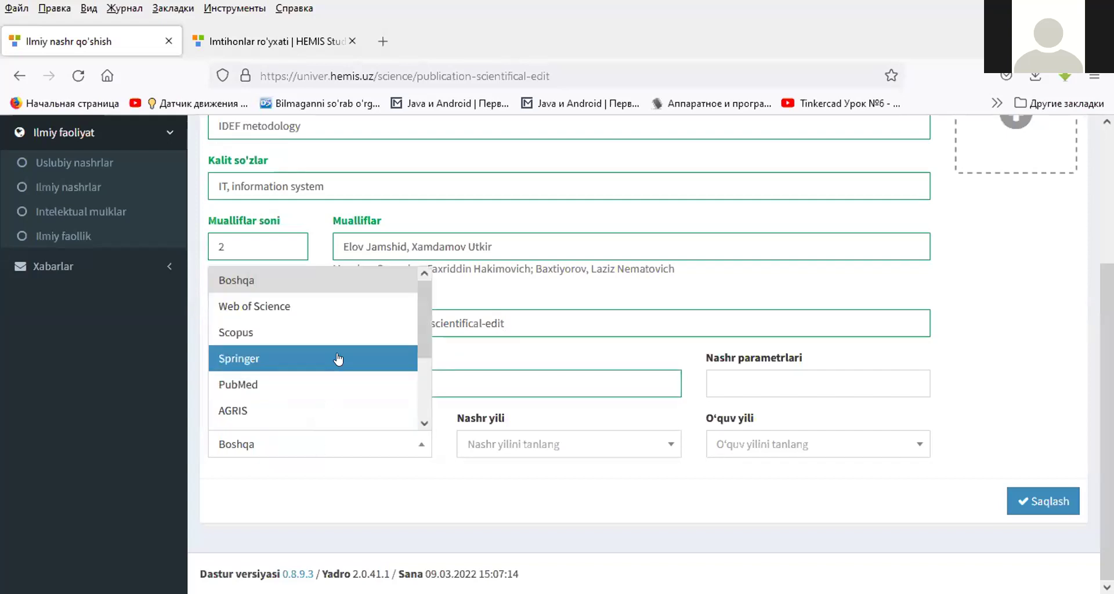
pyautogui.click(293, 332)
pyautogui.click(569, 441)
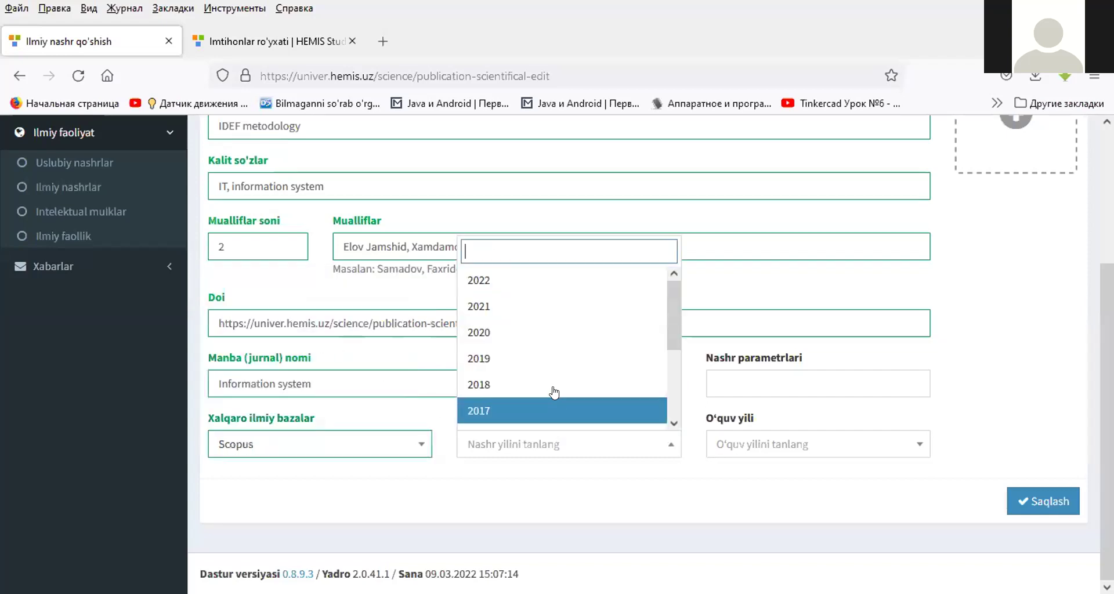
pyautogui.click(491, 308)
pyautogui.click(754, 444)
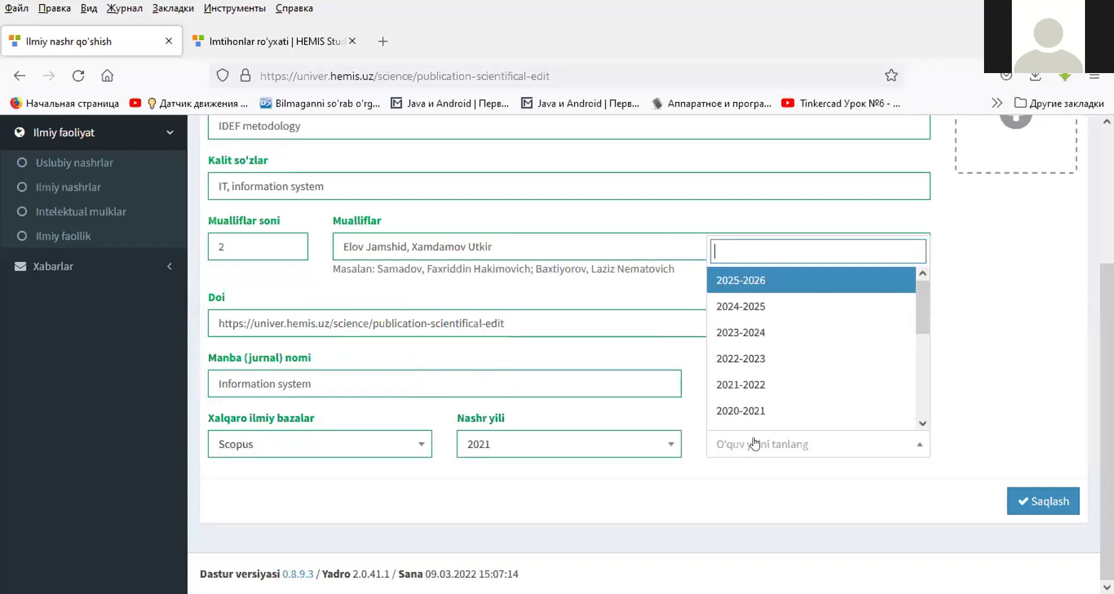
pyautogui.click(755, 377)
pyautogui.click(755, 373)
pyautogui.click(755, 374)
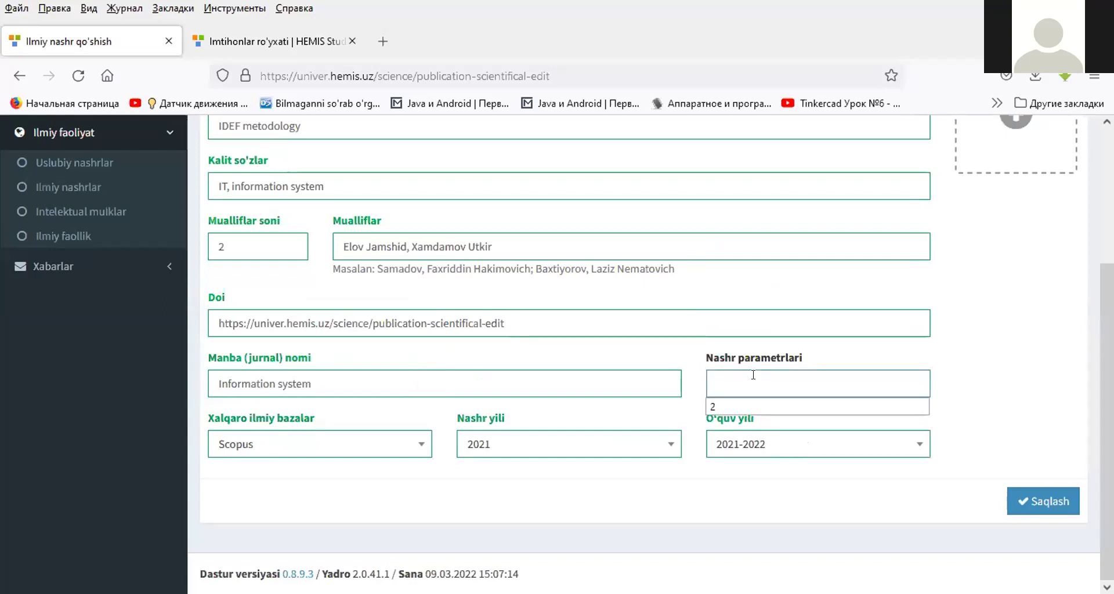
pyautogui.write('4')
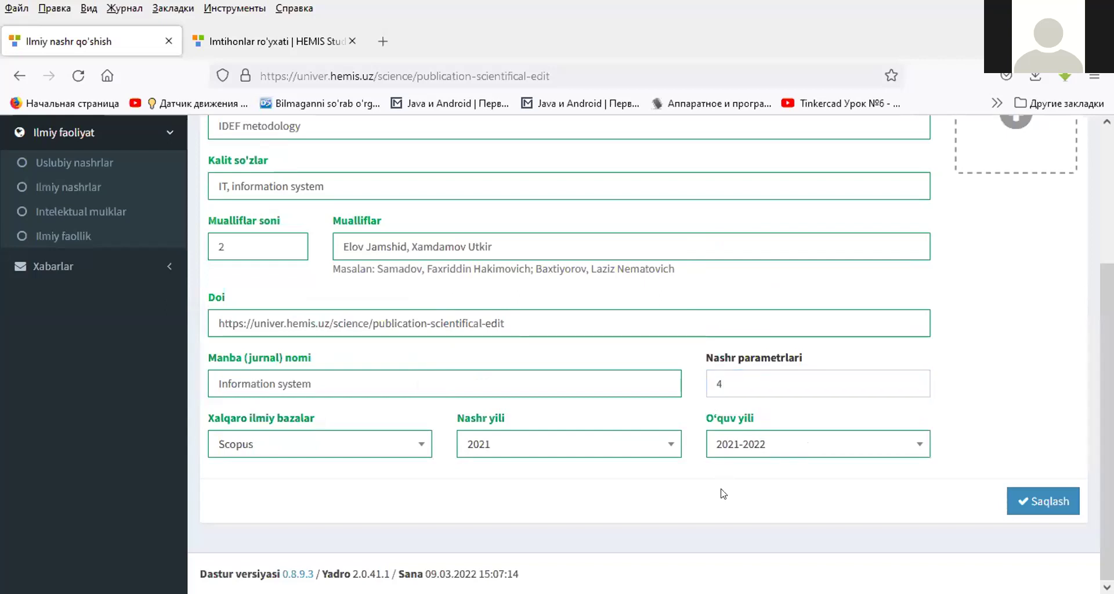
pyautogui.scroll(3, 725, 465)
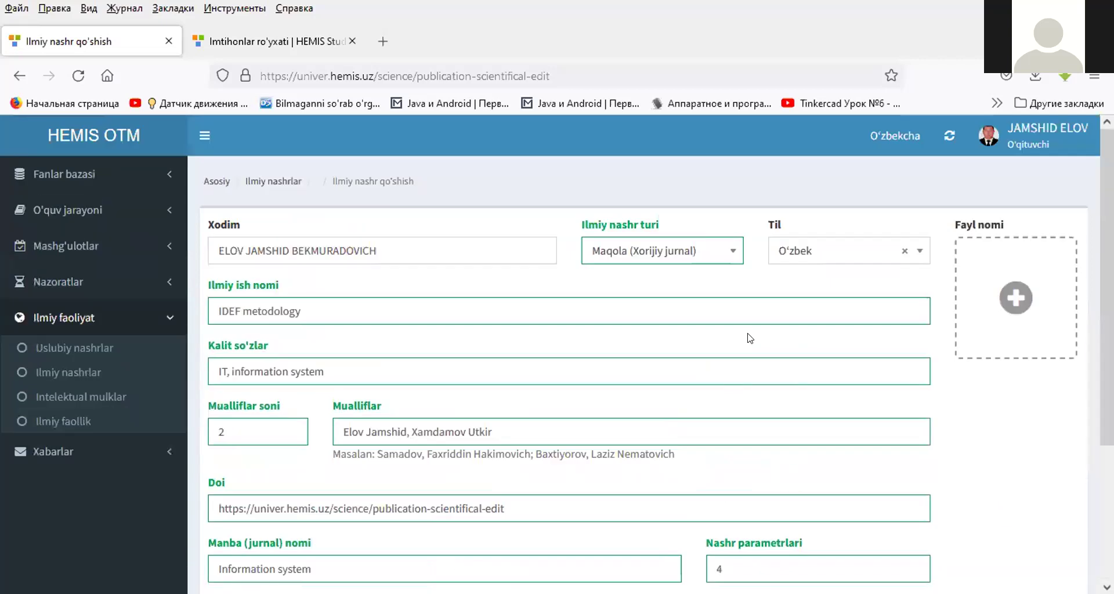
# - Attach the 2.Ходимлар рўйхати PDF file to the publication
pyautogui.click(1021, 294)
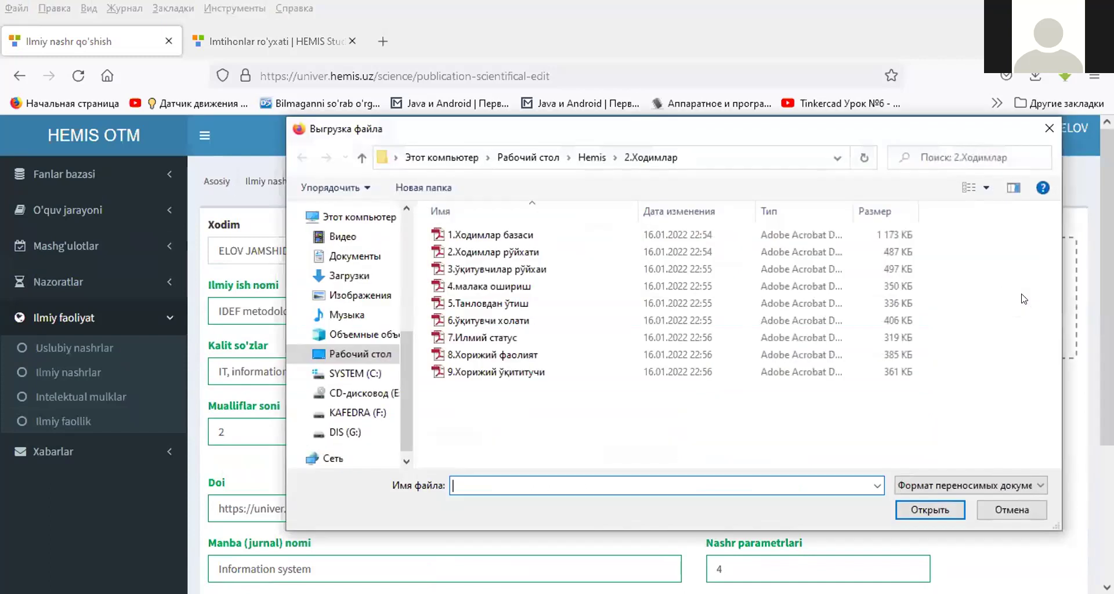
pyautogui.click(474, 318)
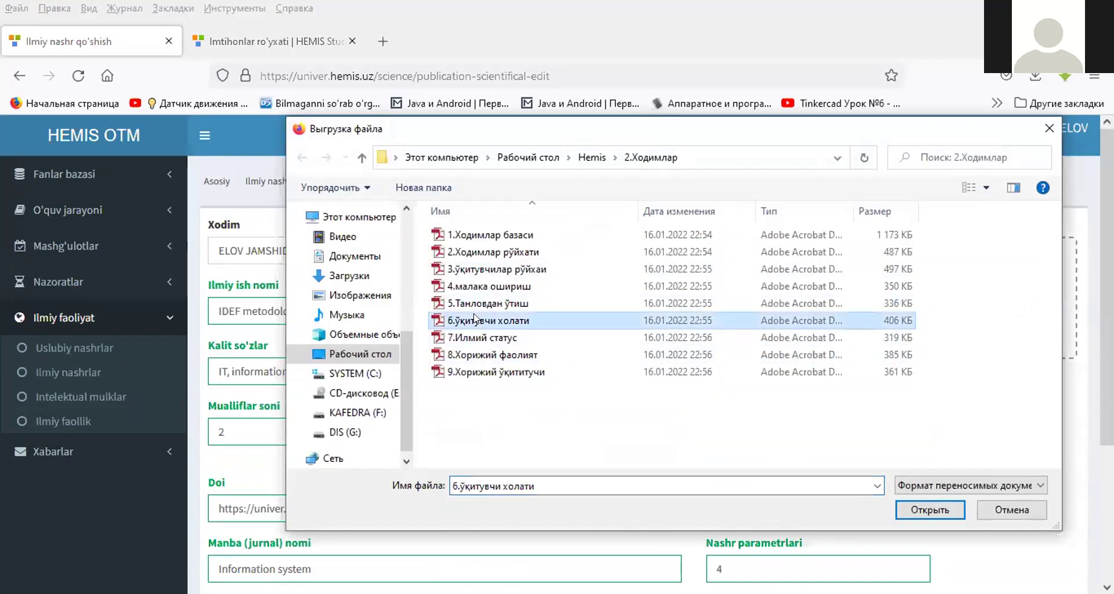
pyautogui.click(489, 249)
pyautogui.doubleClick(489, 251)
# - Save the 'IDEF metodology' record and return to the Ilmiy nashrlar list
pyautogui.scroll(-3, 990, 350)
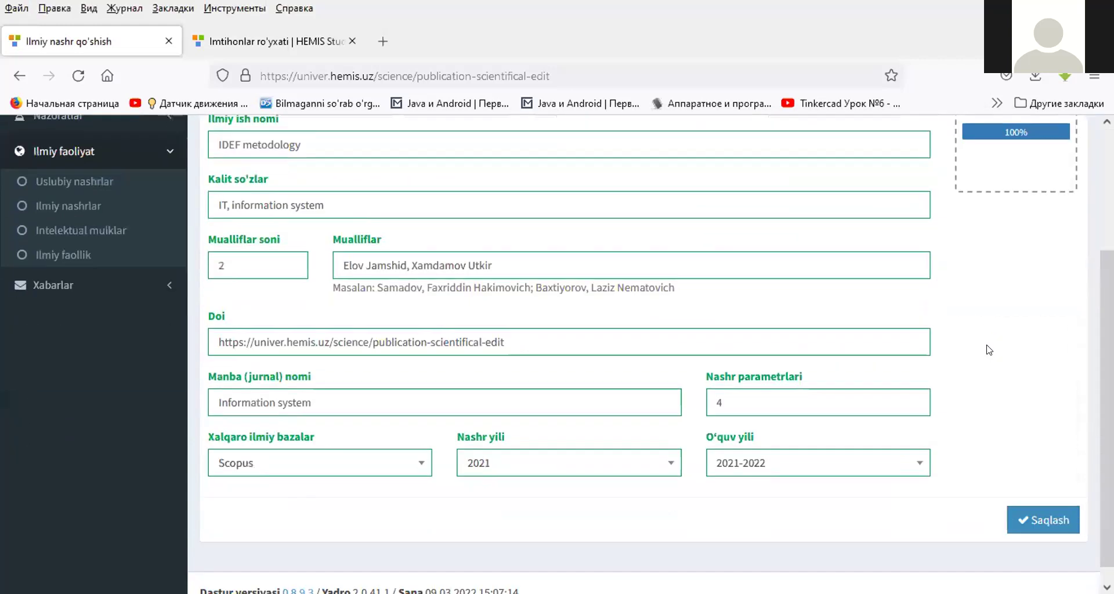
pyautogui.scroll(3, 990, 350)
pyautogui.scroll(-4, 995, 391)
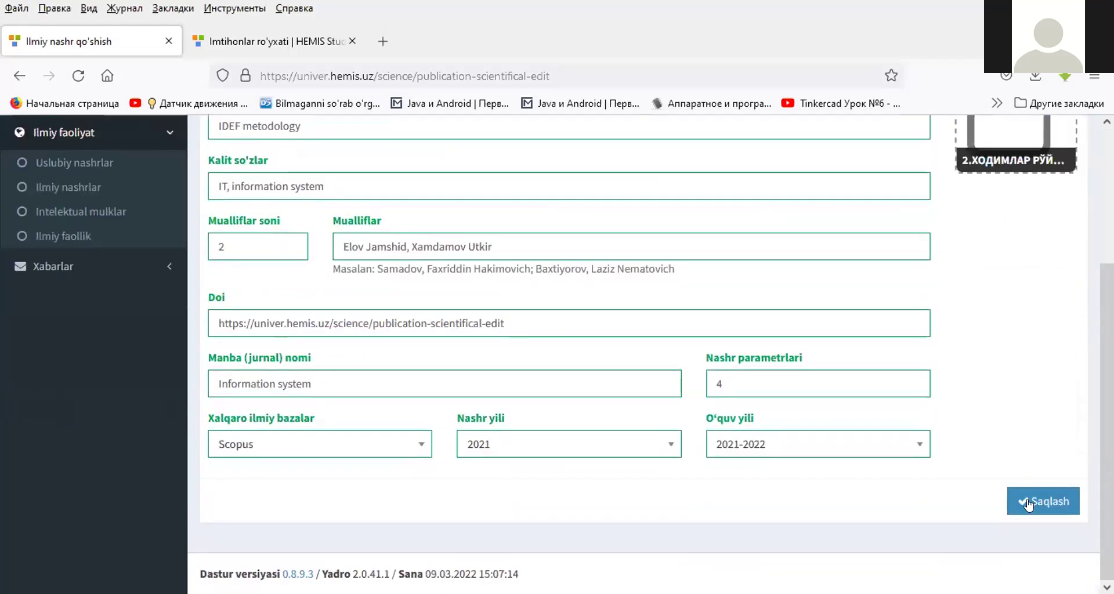
pyautogui.click(1036, 504)
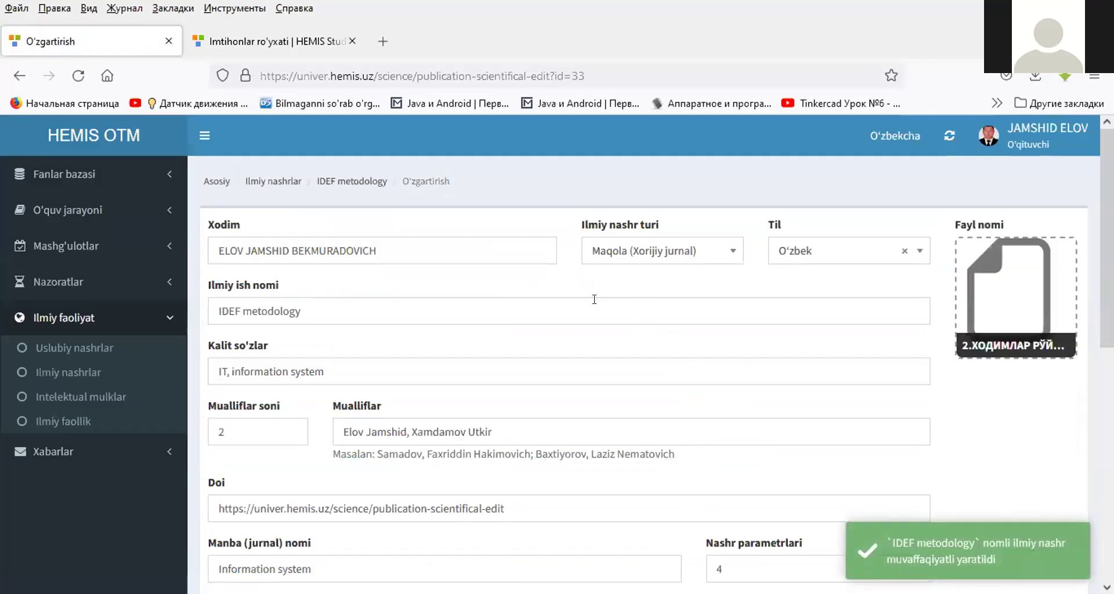
pyautogui.click(288, 180)
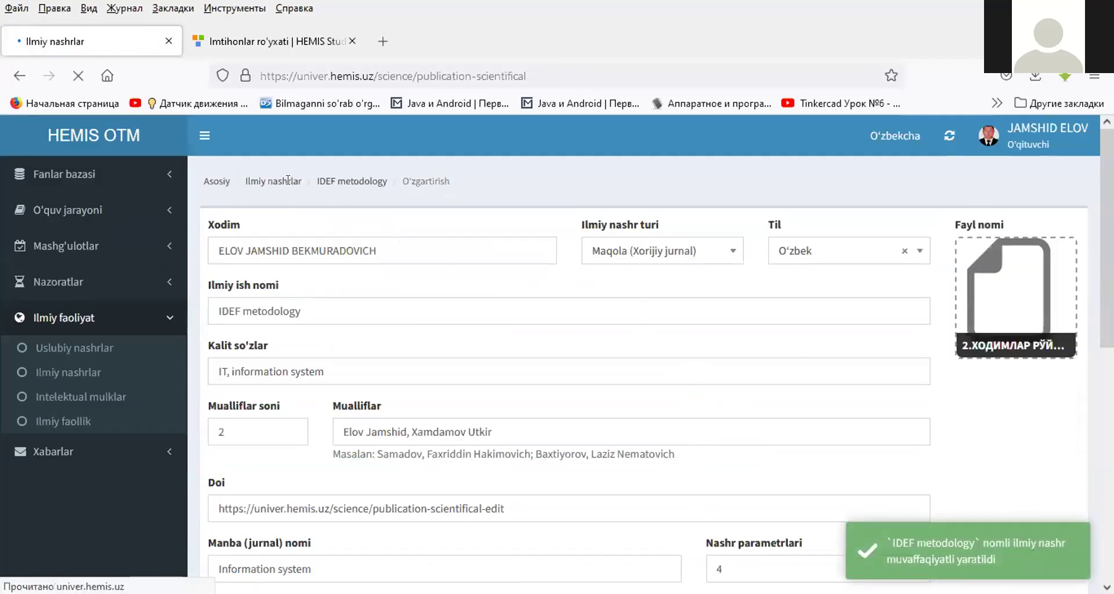
# - Scroll the Ilmiy nashrlar table to view 'IDEF metodology' listed first
pyautogui.scroll(-2, 319, 331)
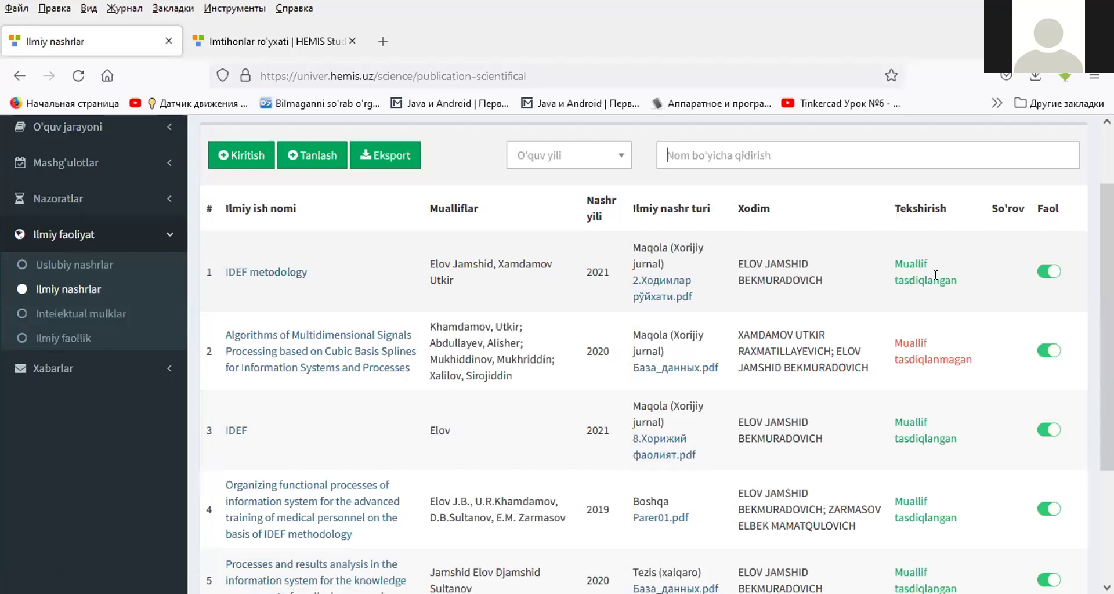
# - Open the Tanlash list of all 31 scientific publications and scroll through it
pyautogui.click(313, 153)
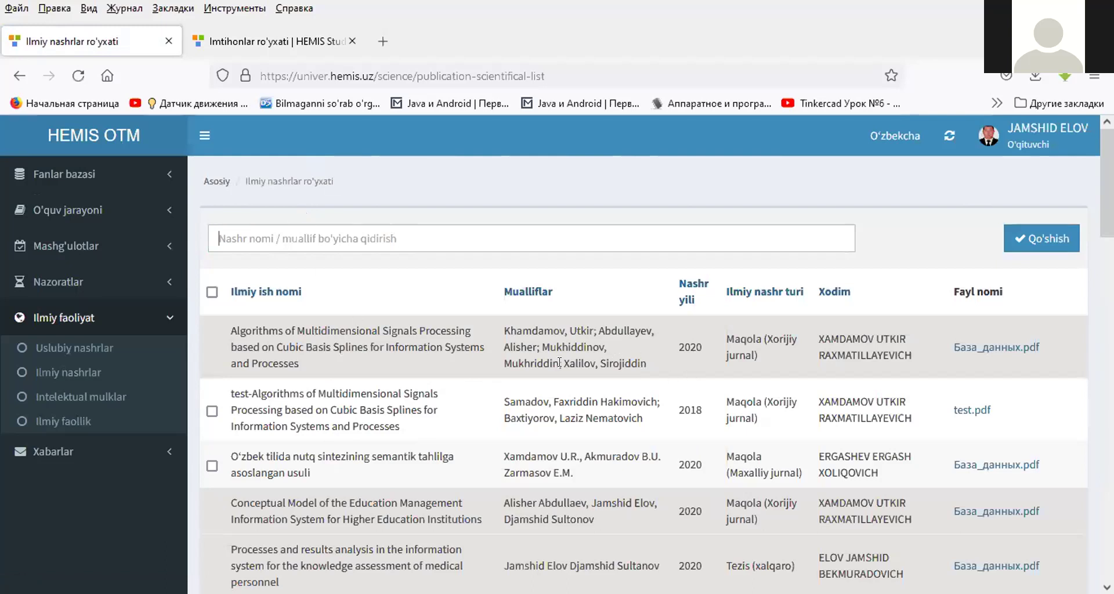
pyautogui.scroll(-3, 544, 326)
pyautogui.scroll(-6, 544, 325)
pyautogui.scroll(-13, 548, 333)
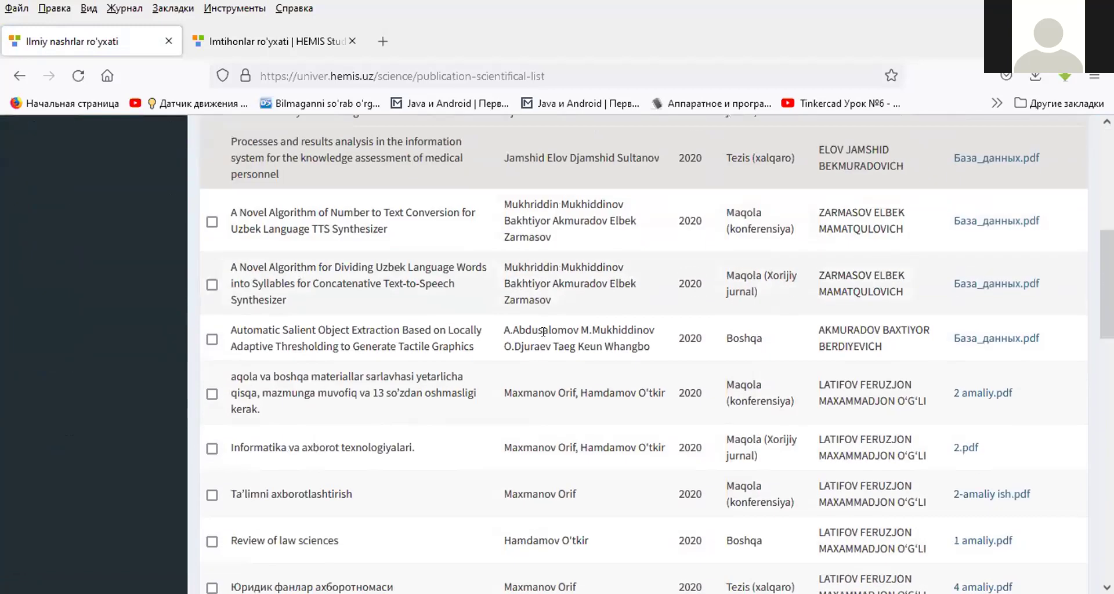
pyautogui.scroll(-18, 541, 345)
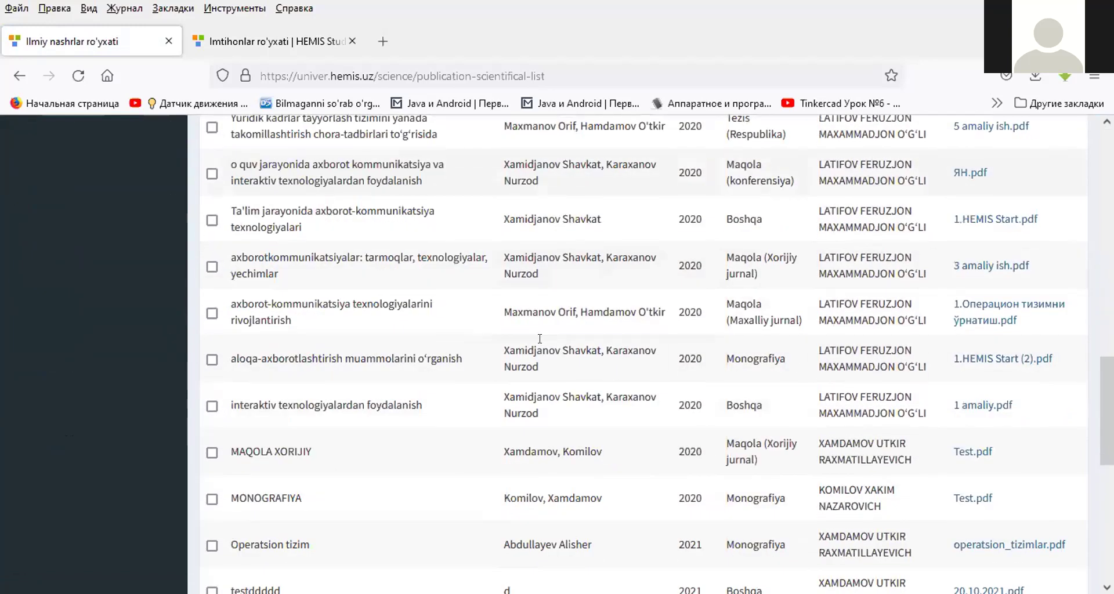
pyautogui.scroll(-5, 539, 350)
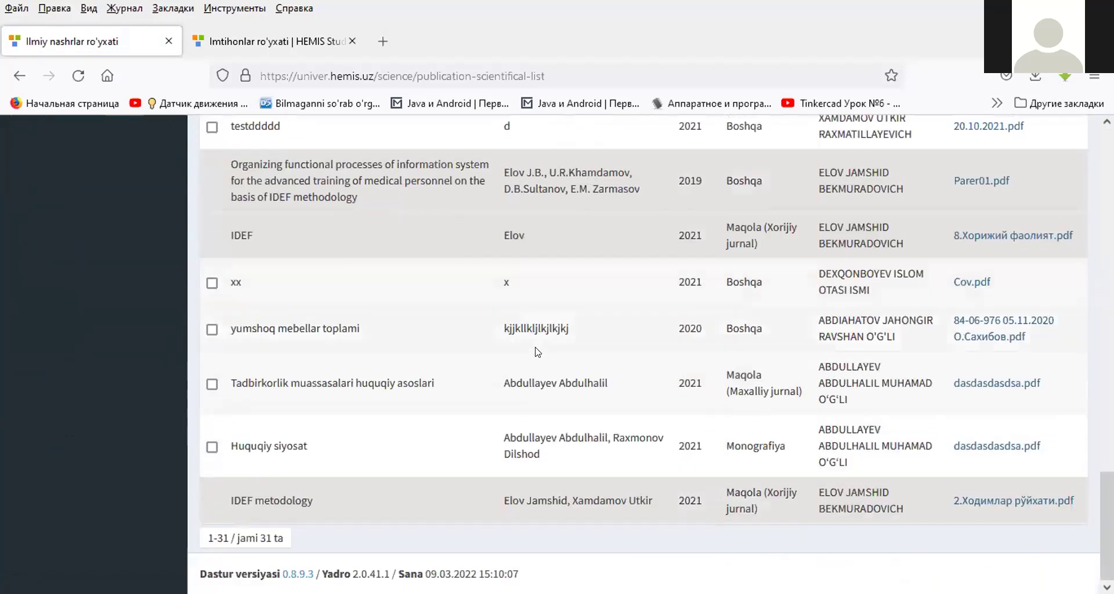
pyautogui.scroll(20, 540, 352)
pyautogui.scroll(-20, 549, 384)
pyautogui.scroll(-6, 554, 413)
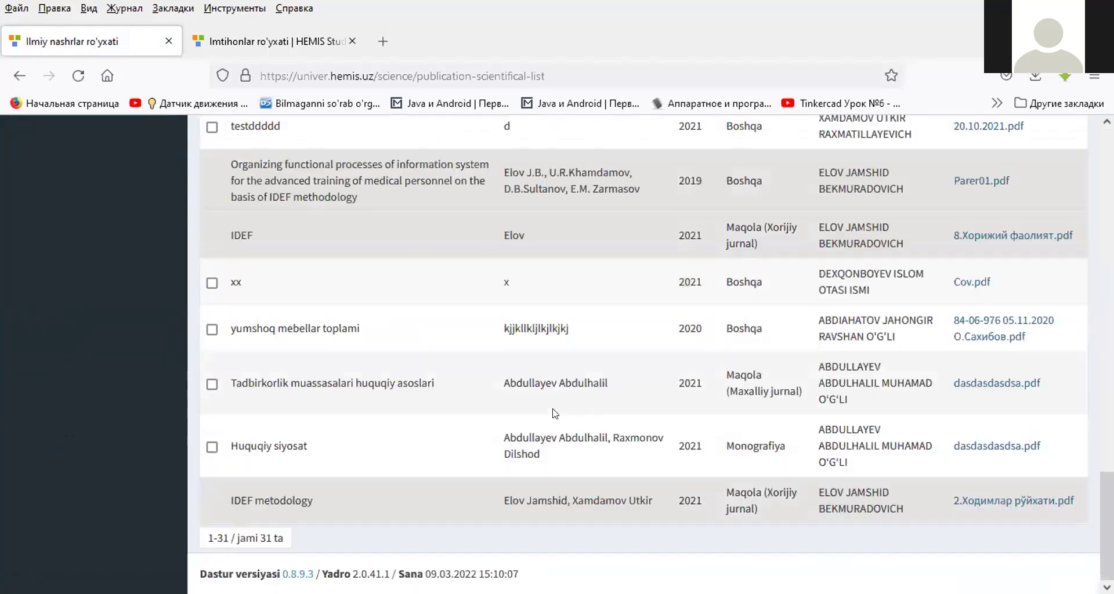
pyautogui.scroll(20, 554, 412)
pyautogui.scroll(-3, 554, 409)
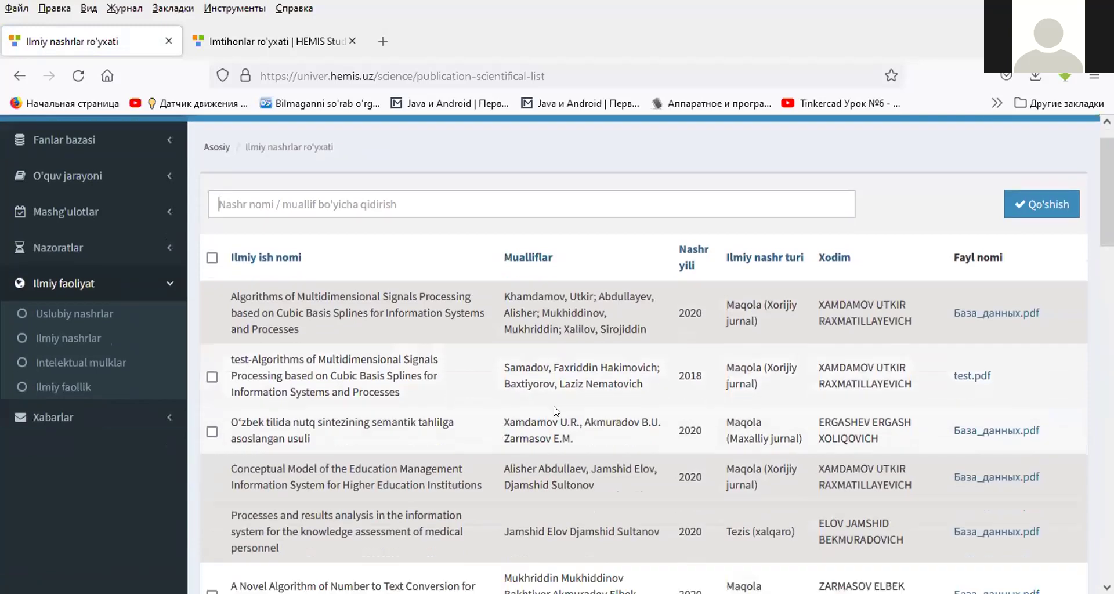
# - Tick the 2018 'test-Algorithms Multidimensional Signals Processing' article and add it with Qo'shish
pyautogui.click(212, 328)
pyautogui.scroll(3, 211, 328)
pyautogui.click(1038, 244)
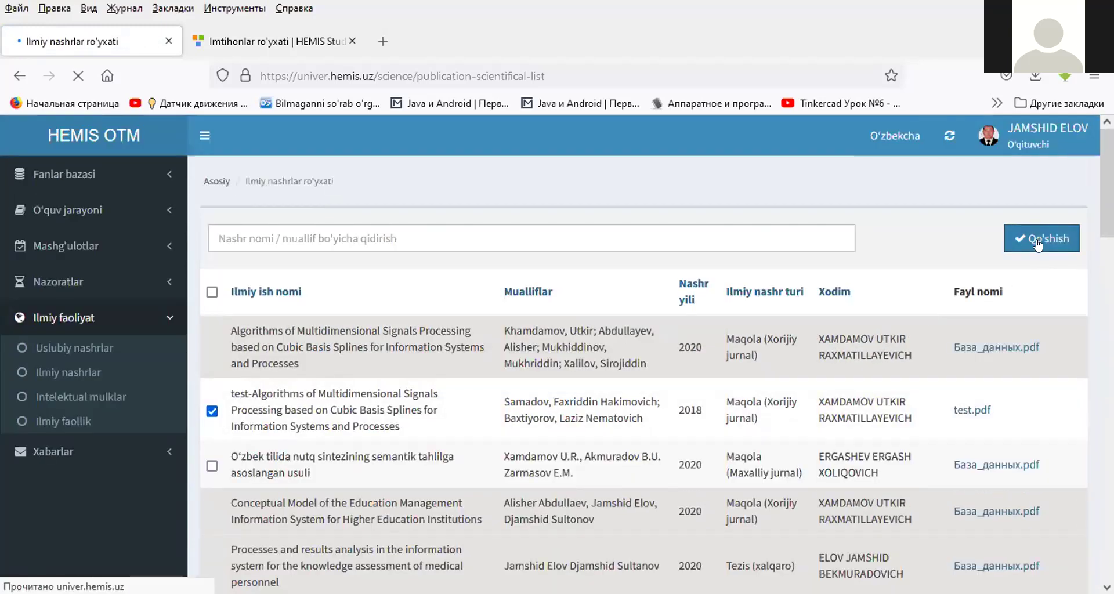
# - Back in Ilmiy nashrlar, highlight row 1's author list and its 'Muallif tasdiqlanmagan' status
pyautogui.click(82, 374)
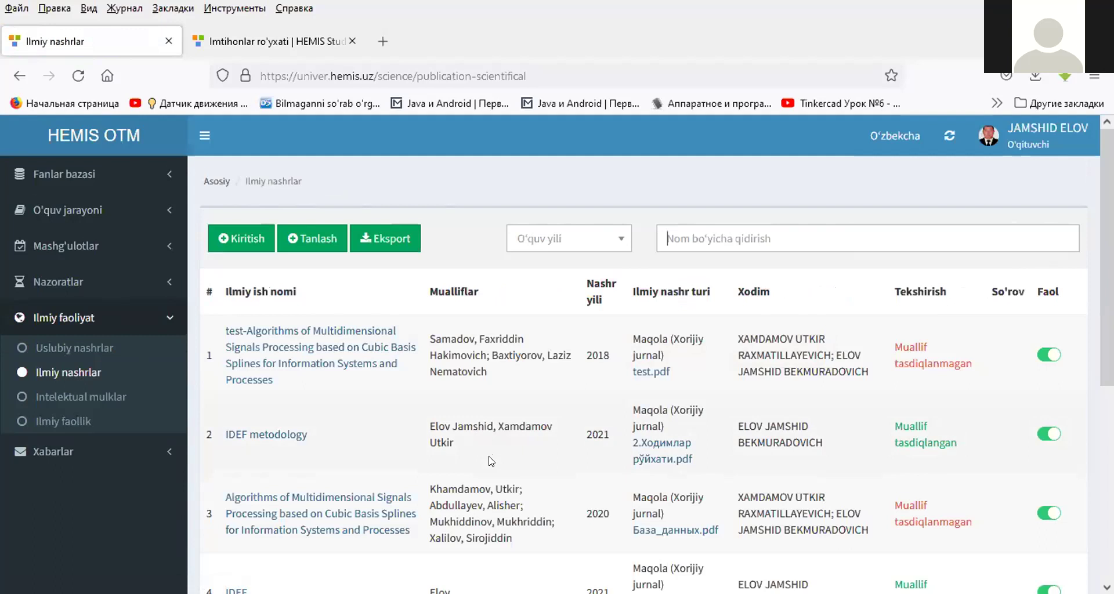
pyautogui.tripleClick(458, 356)
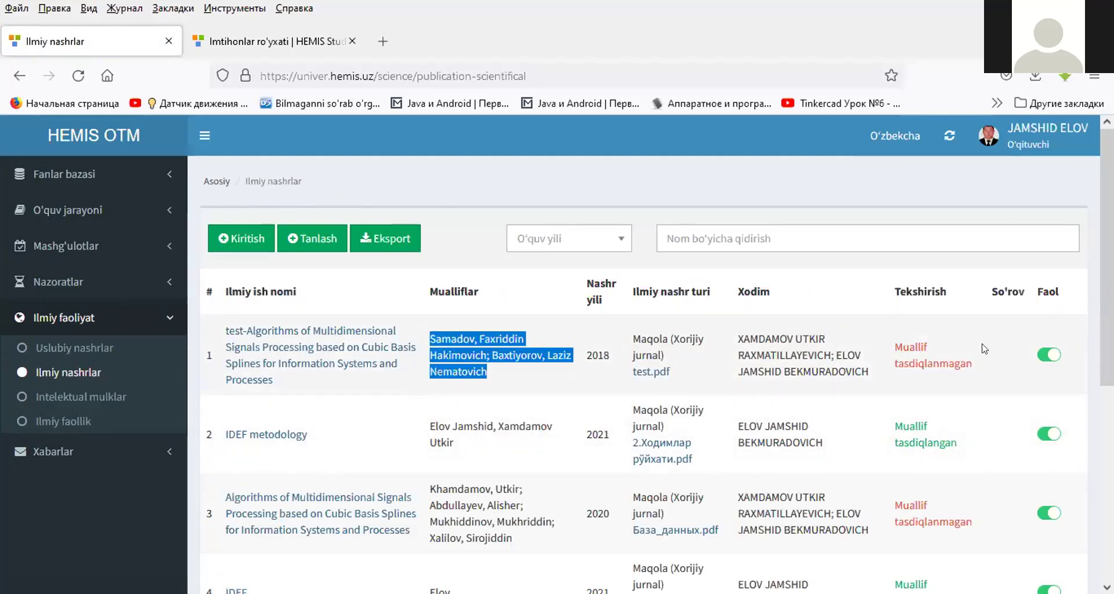
pyautogui.tripleClick(910, 347)
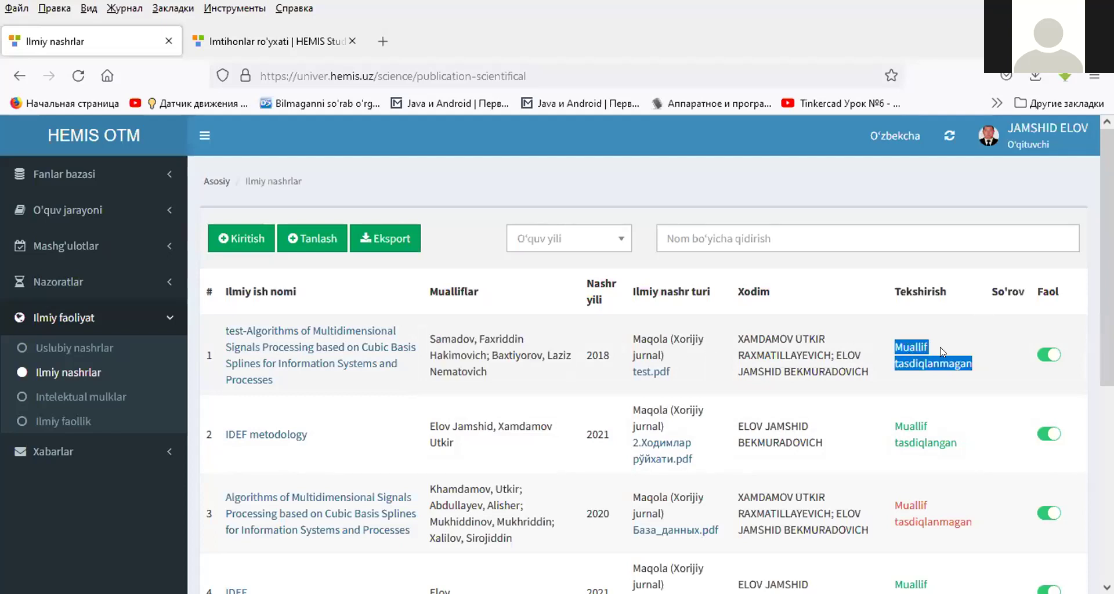
pyautogui.click(943, 351)
pyautogui.doubleClick(918, 363)
pyautogui.click(911, 347)
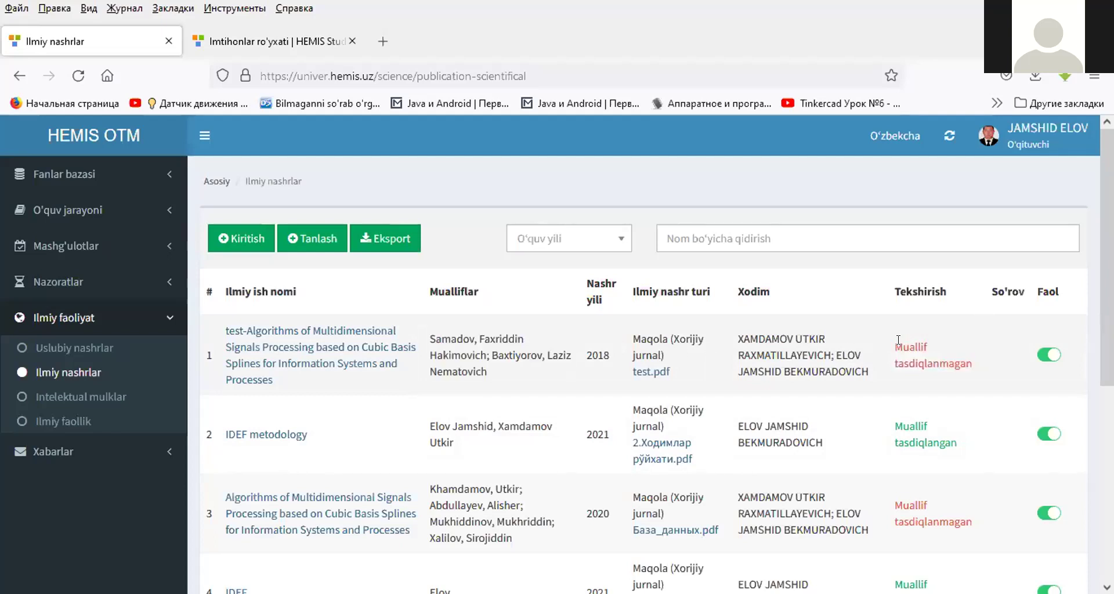
pyautogui.moveTo(895, 341); pyautogui.dragTo(929, 348)
pyautogui.doubleClick(958, 358)
# - Start a new intellectual property entry of type EHM dasturi va ma'lumotlar bazasi
pyautogui.click(114, 395)
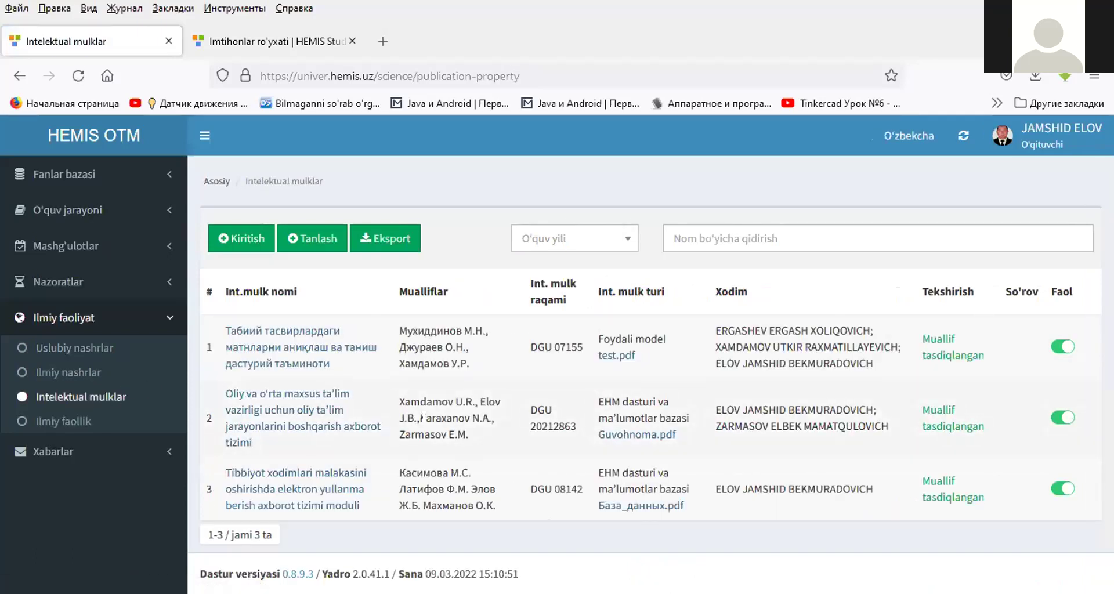
pyautogui.click(230, 239)
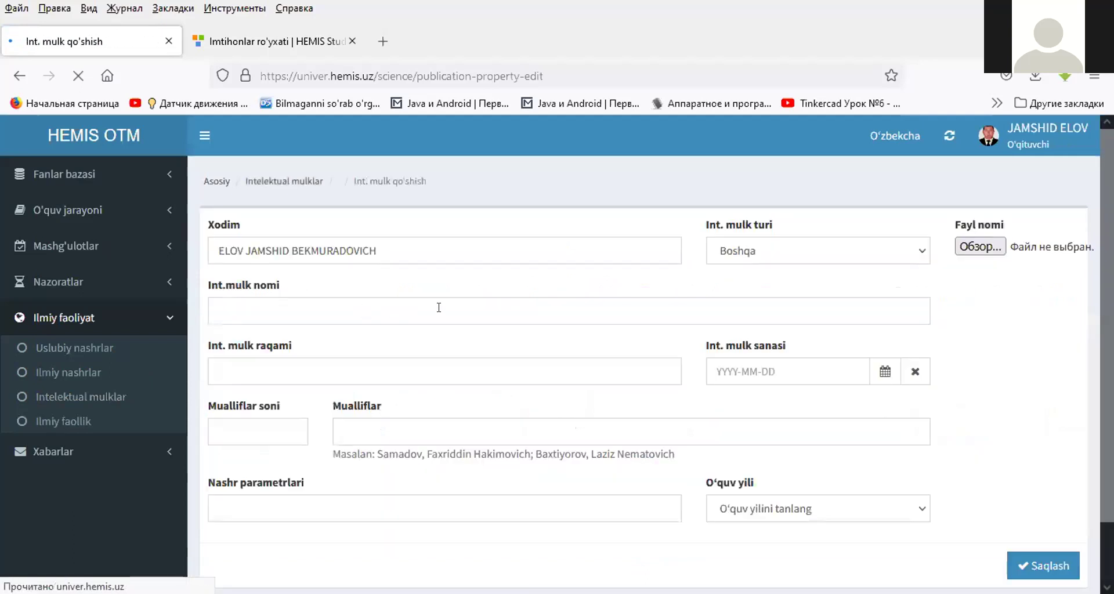
pyautogui.click(748, 248)
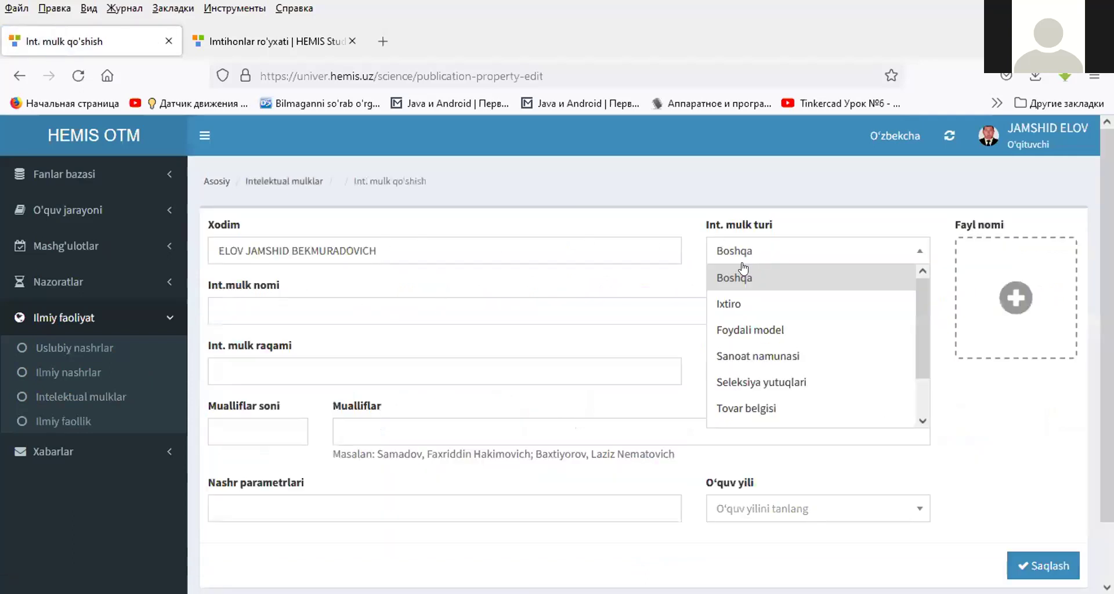
pyautogui.click(439, 215)
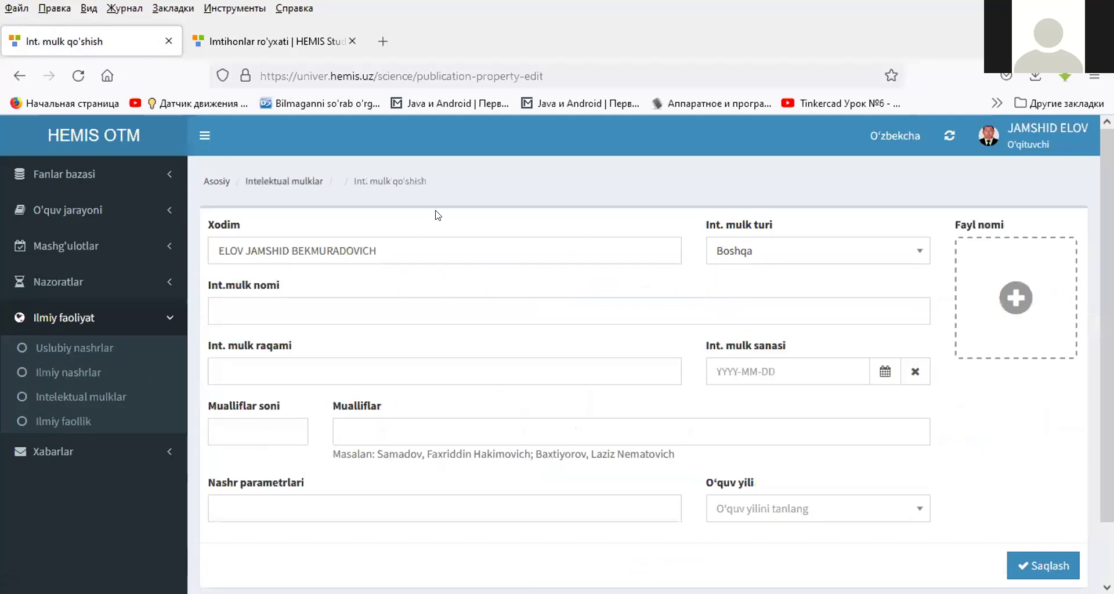
pyautogui.click(771, 244)
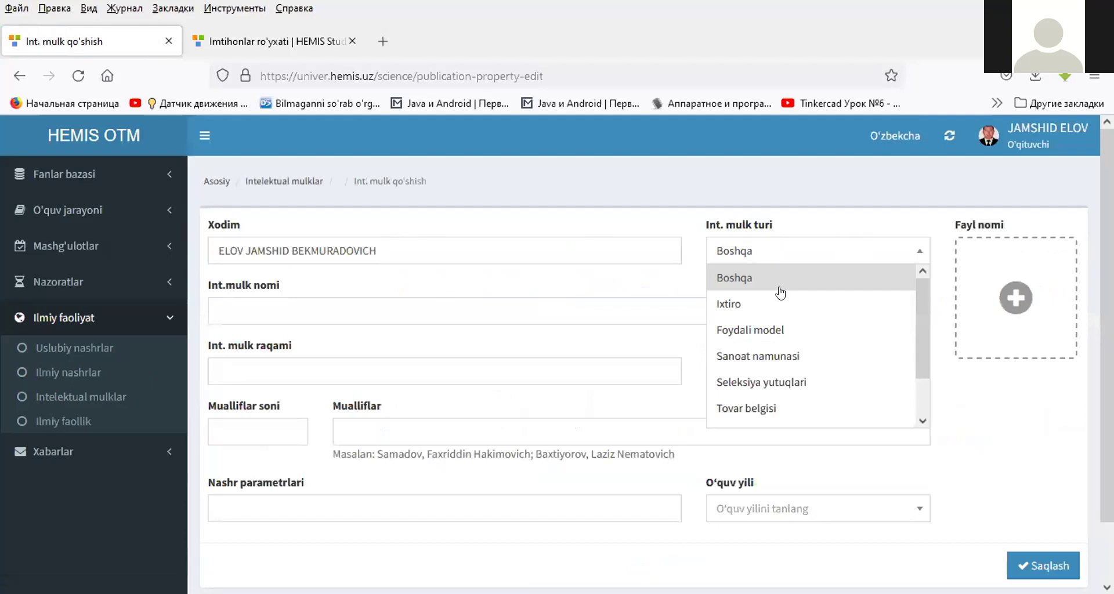
pyautogui.scroll(-1, 780, 296)
pyautogui.scroll(1, 780, 297)
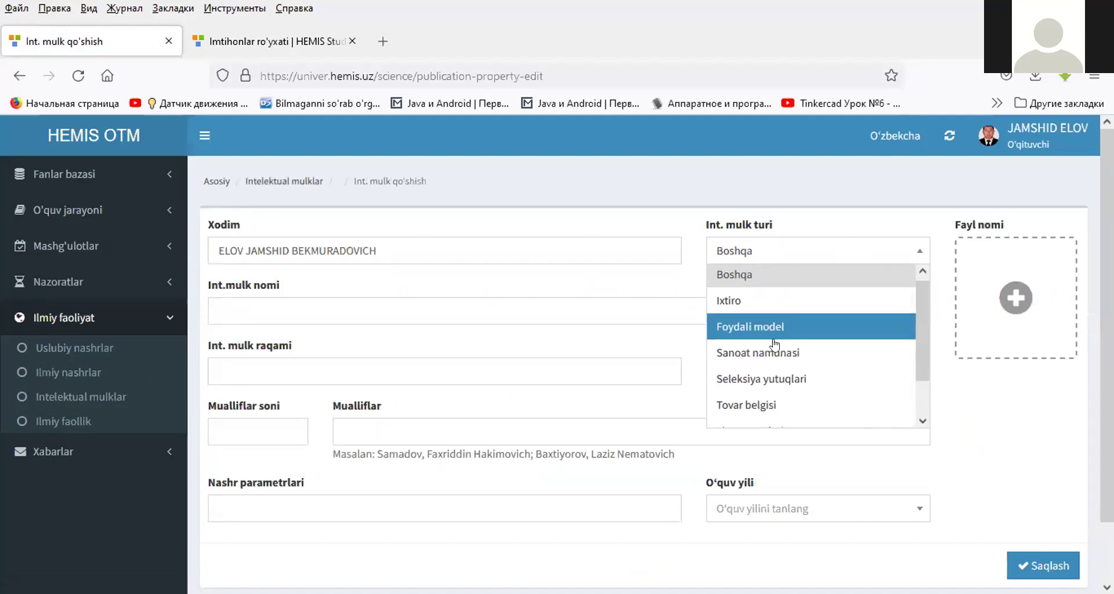
pyautogui.scroll(-1, 775, 334)
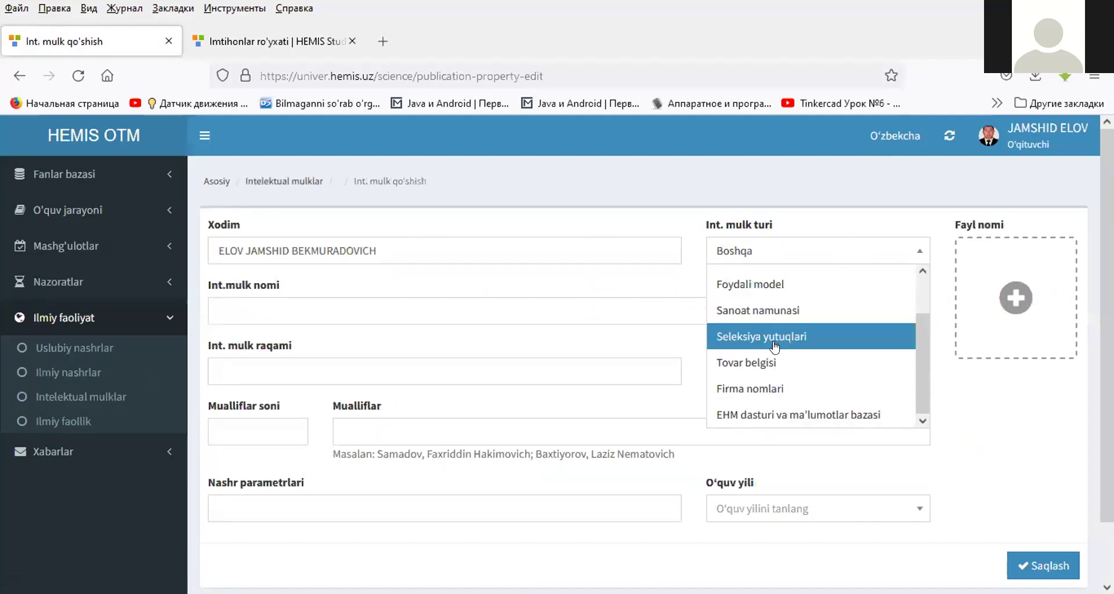
pyautogui.click(780, 415)
pyautogui.click(293, 306)
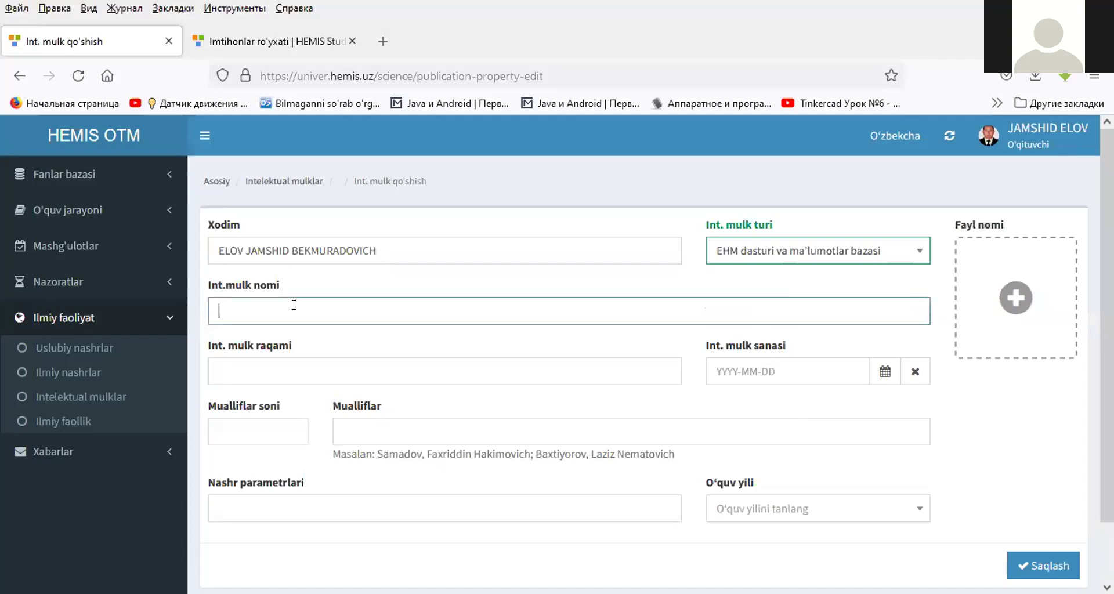
pyautogui.write('He')
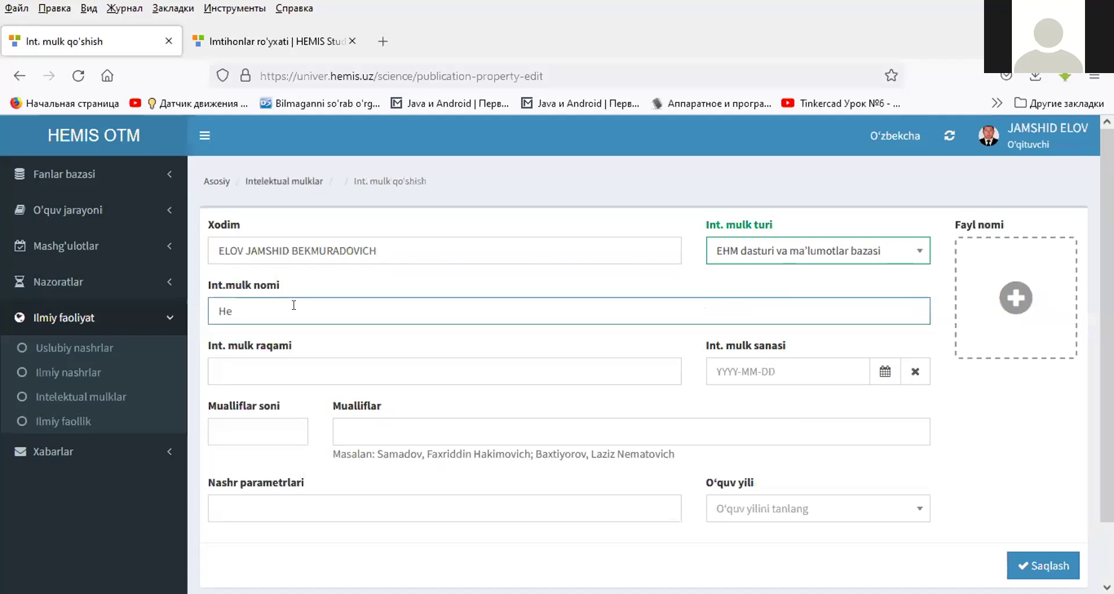
pyautogui.write('mia')
pyautogui.write('s')
pyautogui.click(320, 364)
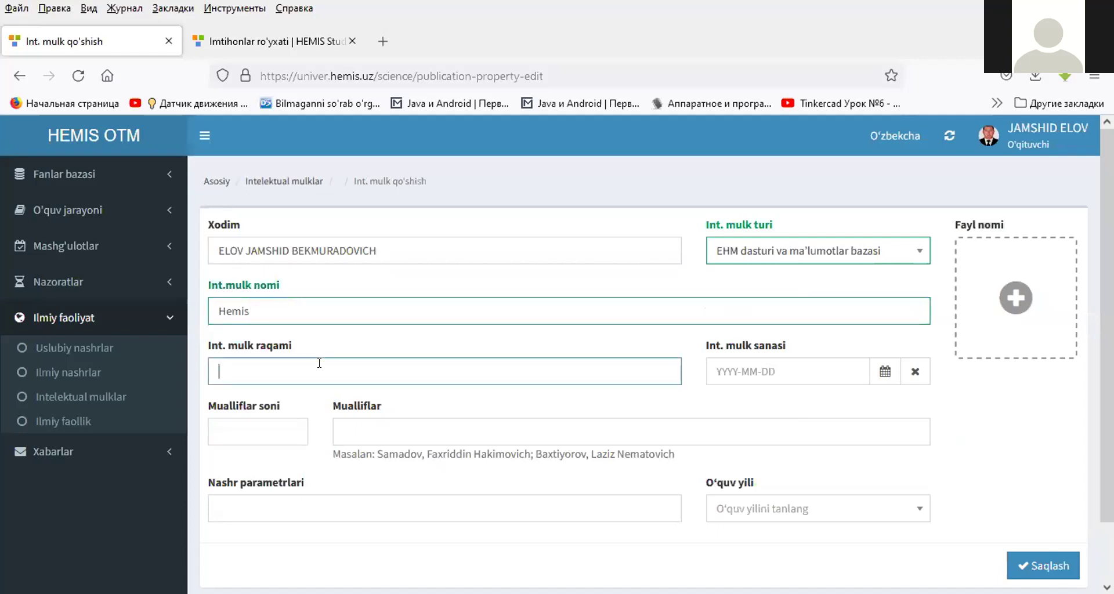
pyautogui.write('DG')
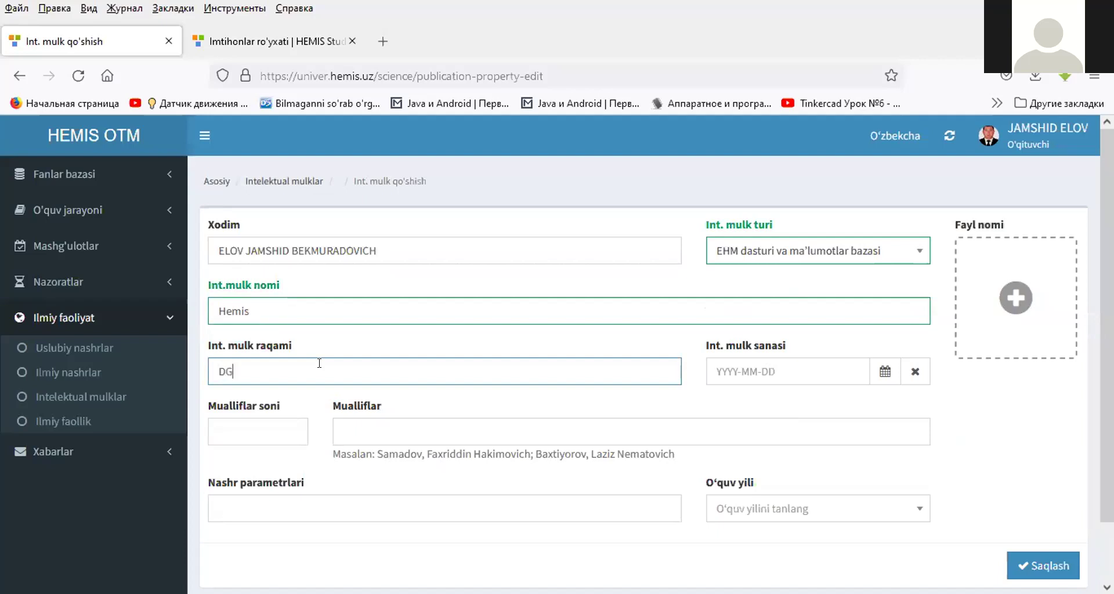
pyautogui.write('U 202022')
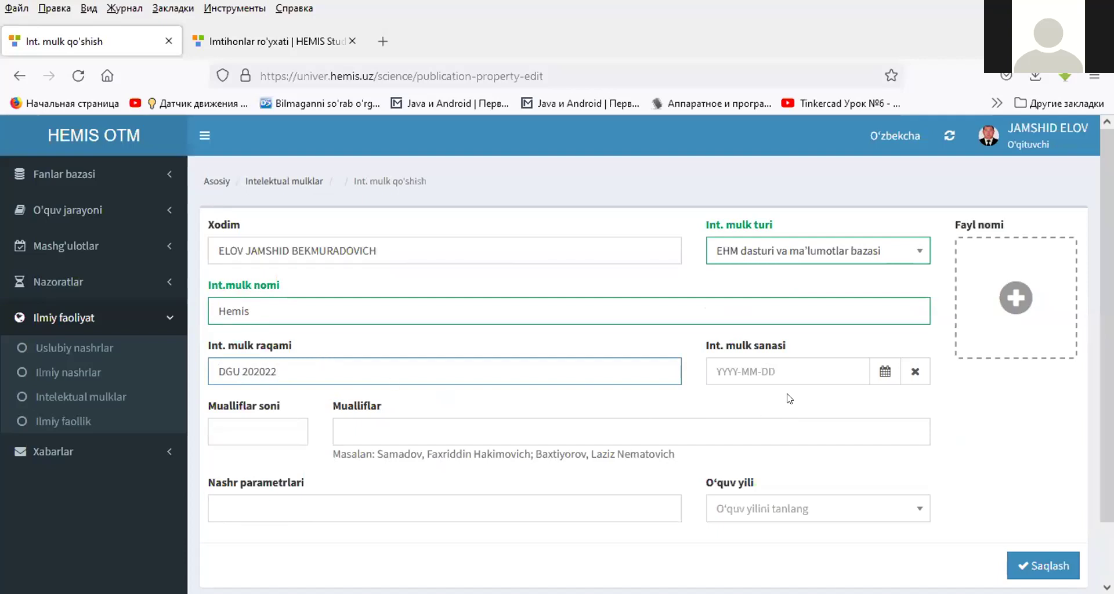
pyautogui.click(871, 372)
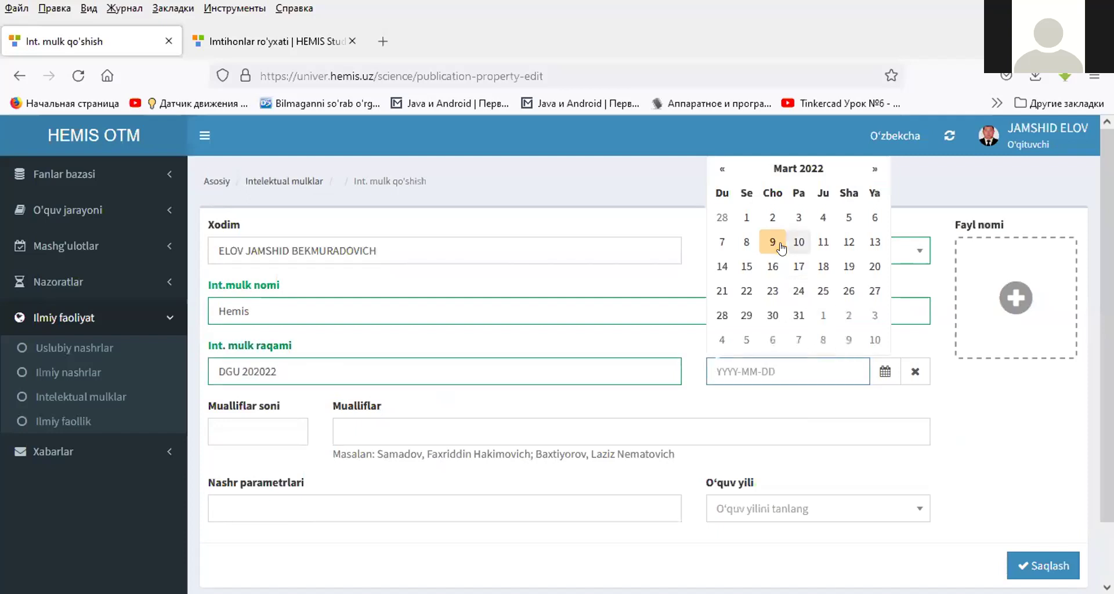
pyautogui.click(747, 217)
# - Set authors count to 2, enter the two author names, and publication parameters 1
pyautogui.click(258, 441)
pyautogui.write('2')
pyautogui.click(388, 430)
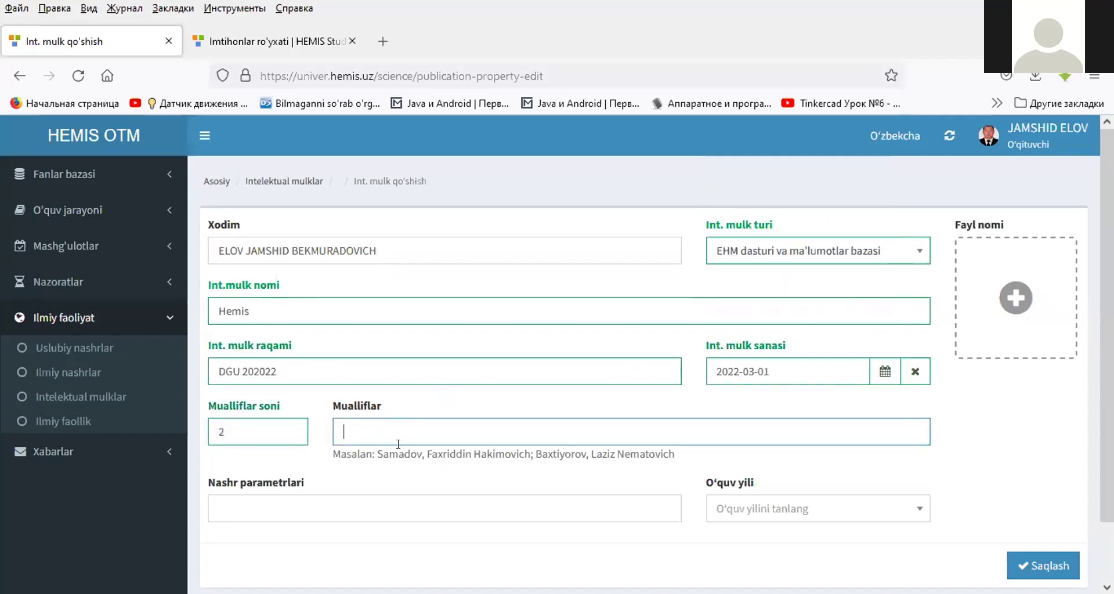
pyautogui.write('Elov.')
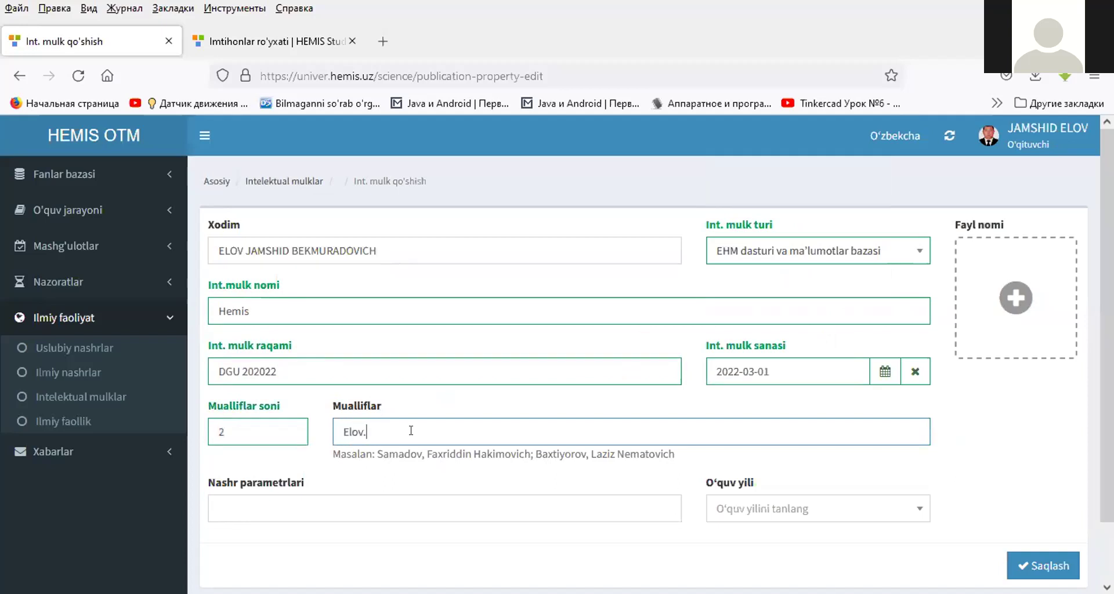
pyautogui.press('BackSpace')
pyautogui.write(',')
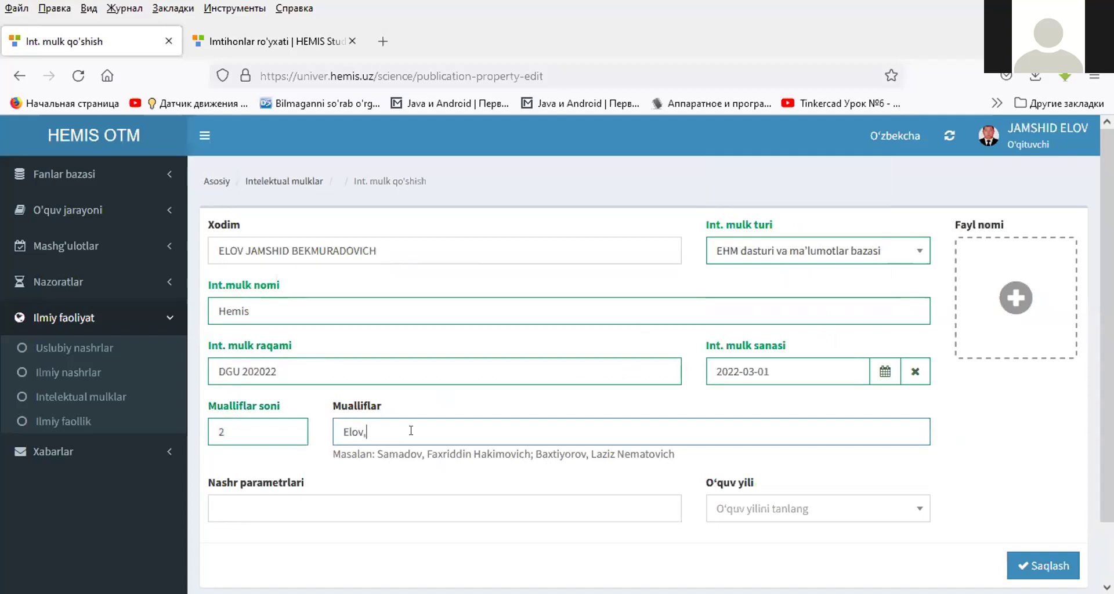
pyautogui.write(' Xamdamb')
pyautogui.write('v')
pyautogui.click(372, 504)
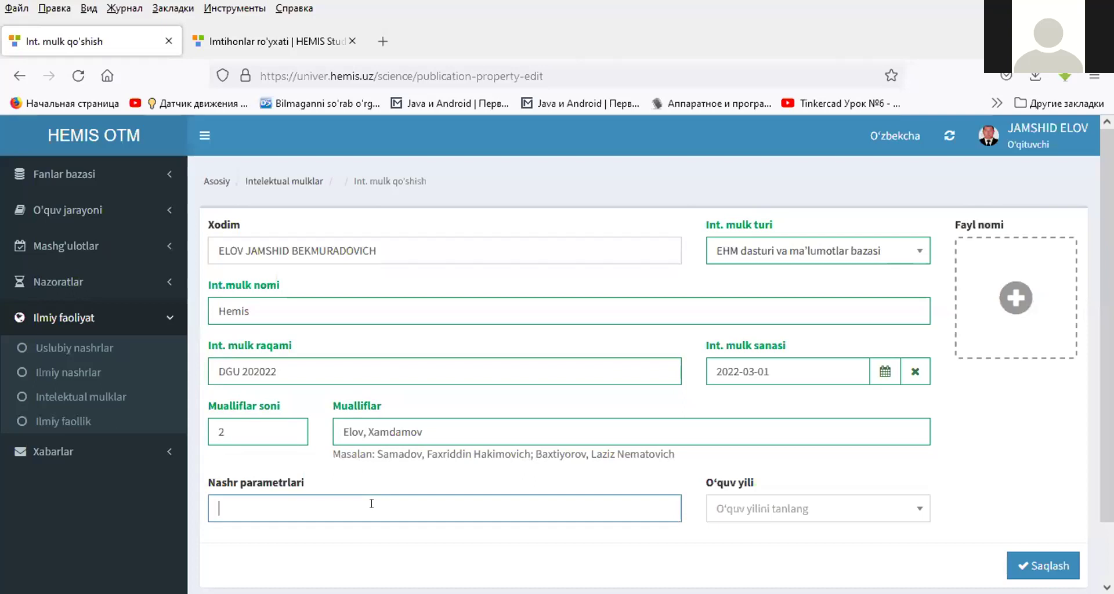
pyautogui.write('1')
pyautogui.click(786, 509)
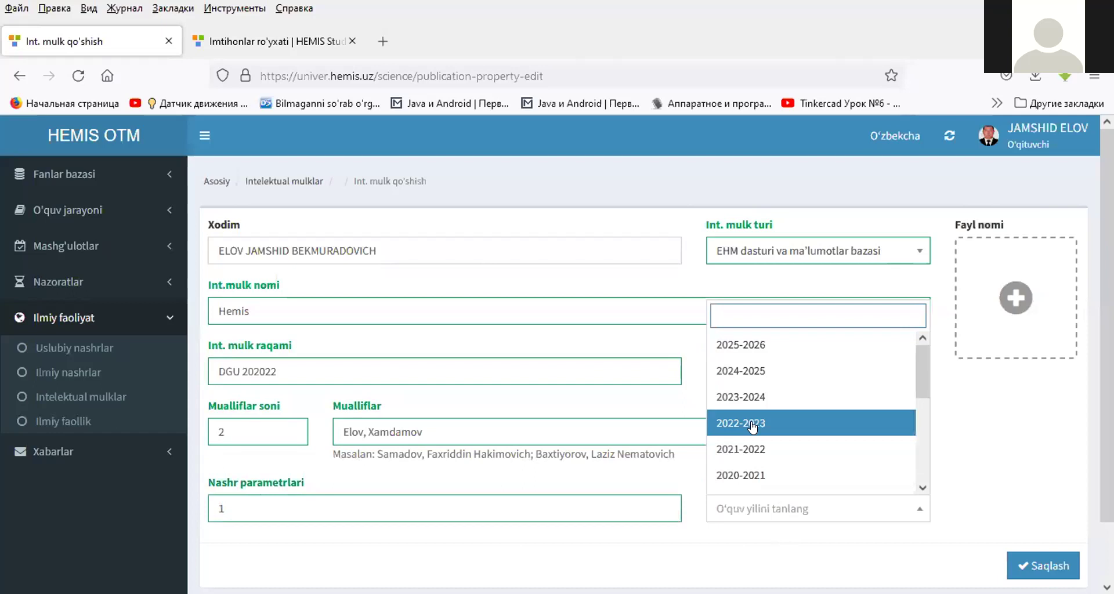
# - Choose academic year 2021-2022, attach the 7.Илмий статус PDF, and save the Hemis property
pyautogui.click(747, 450)
pyautogui.click(1015, 298)
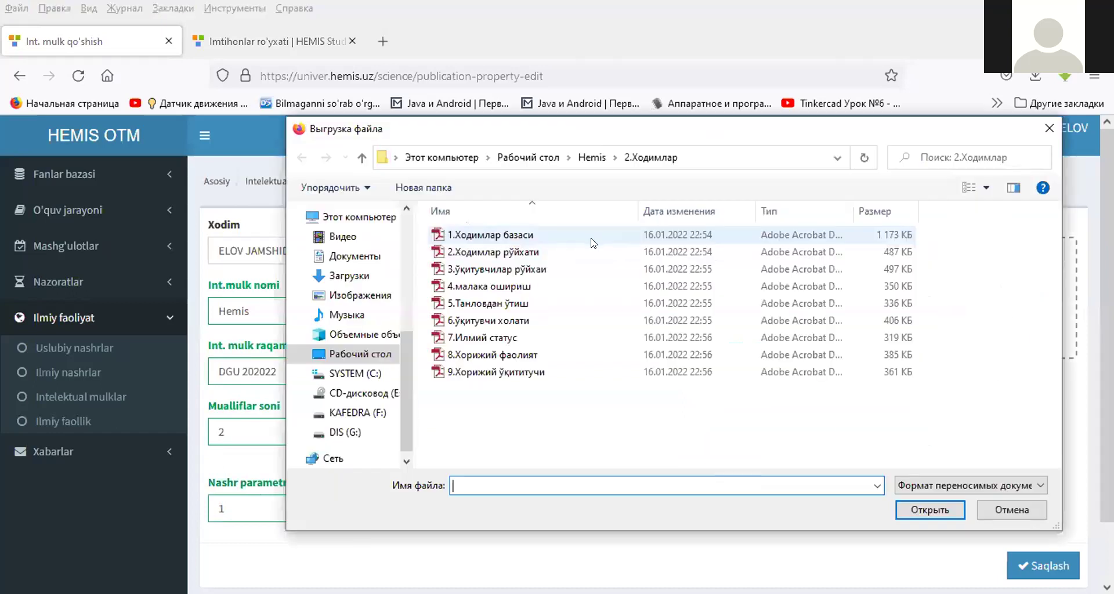
pyautogui.click(500, 338)
pyautogui.doubleClick(499, 336)
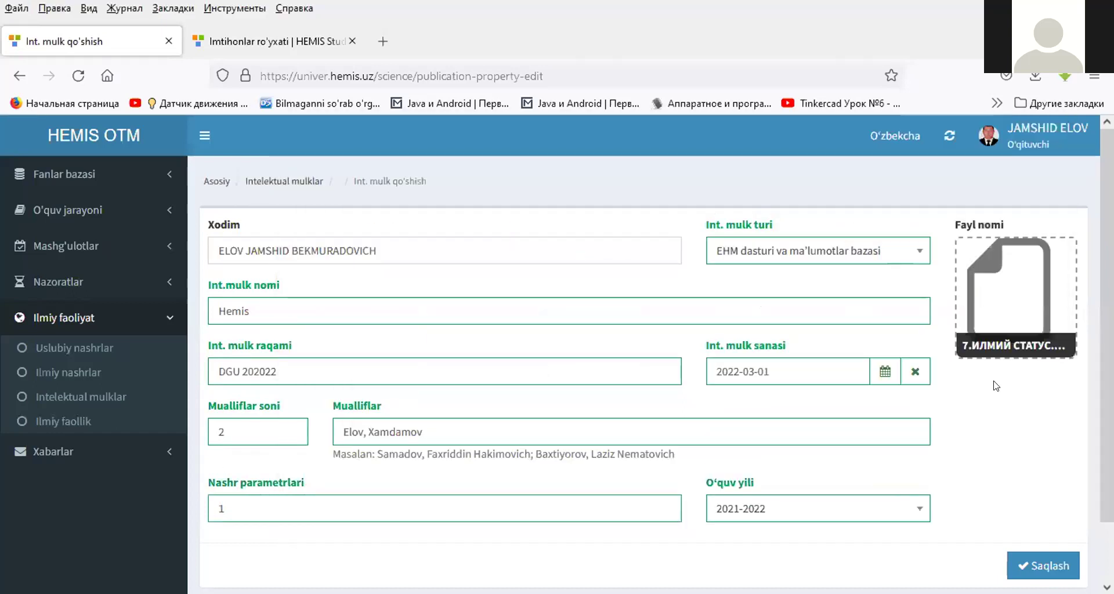
pyautogui.click(1039, 567)
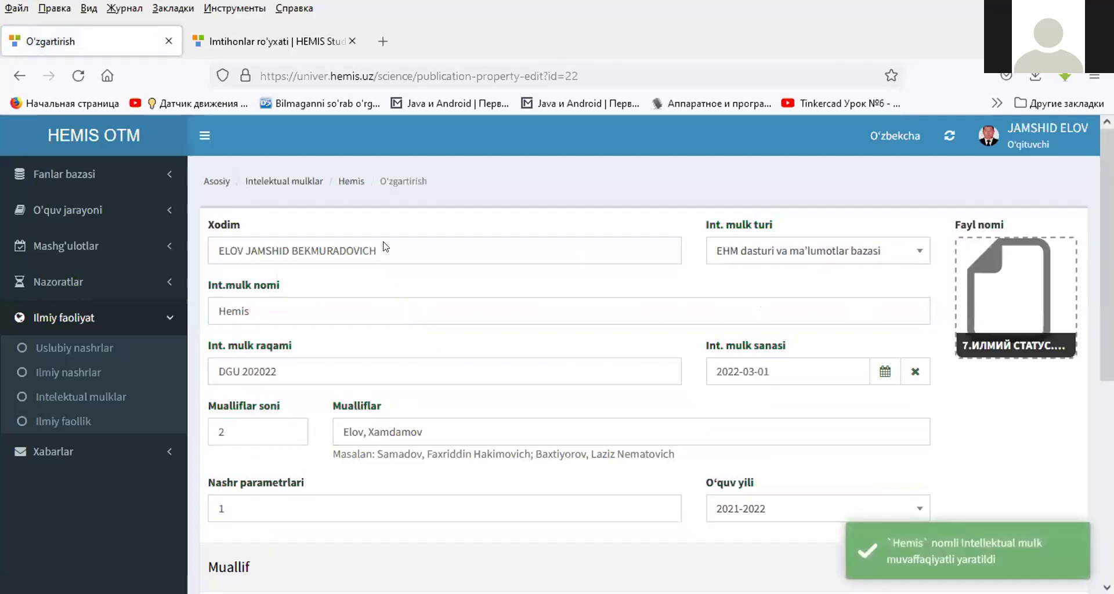
# - Return to the Intelektual mulklar list and highlight the new Hemis entry
pyautogui.click(293, 184)
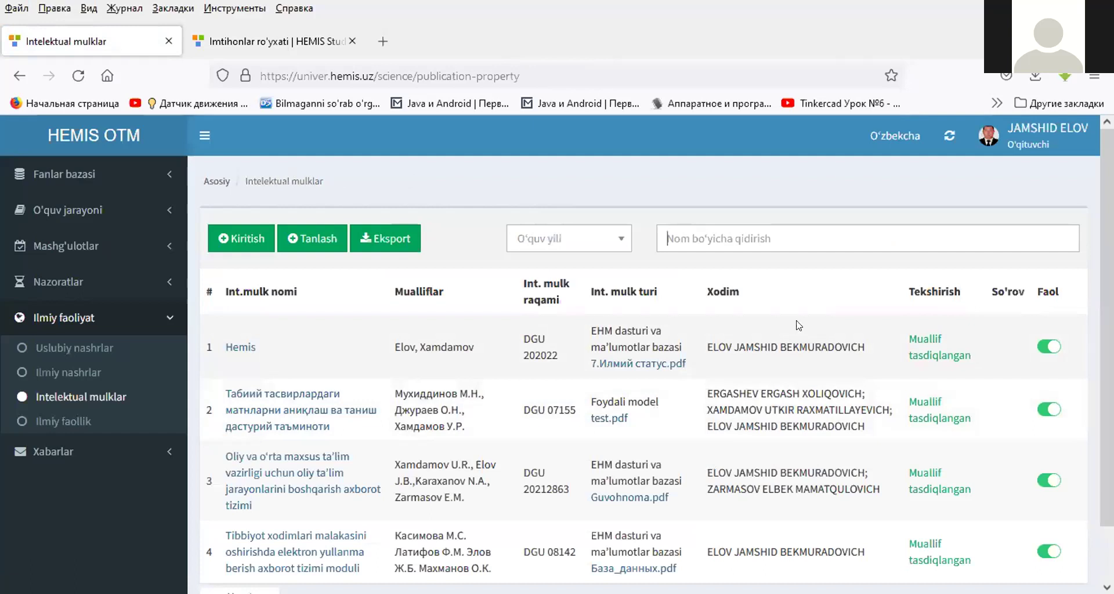
pyautogui.doubleClick(535, 339)
# - Through Tanlash, add the co-authored M/M/1 model property for author confirmation
pyautogui.click(306, 236)
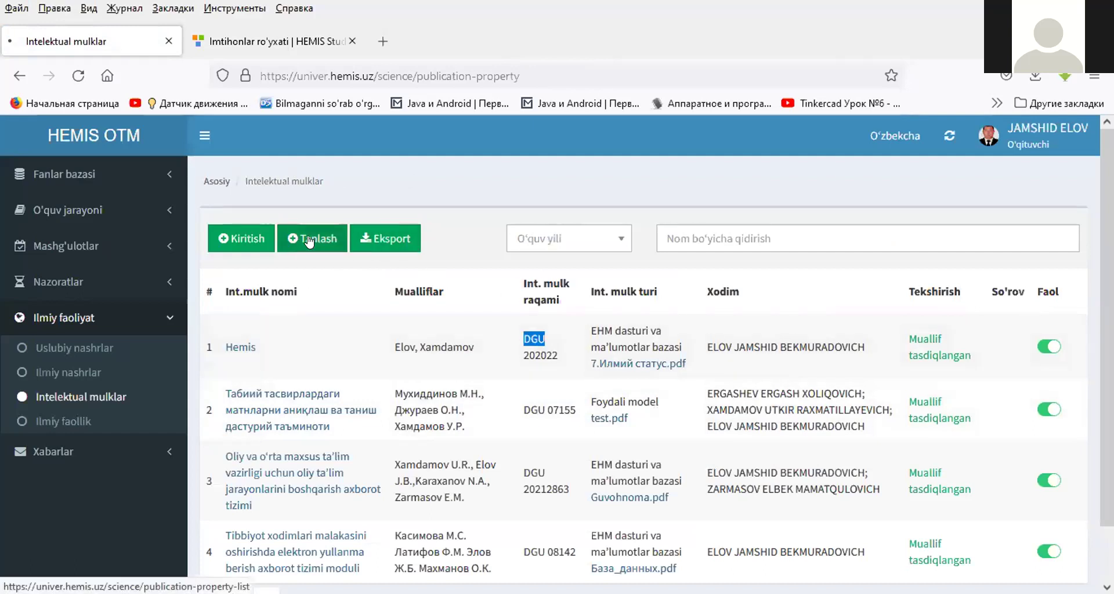
pyautogui.scroll(-3, 421, 279)
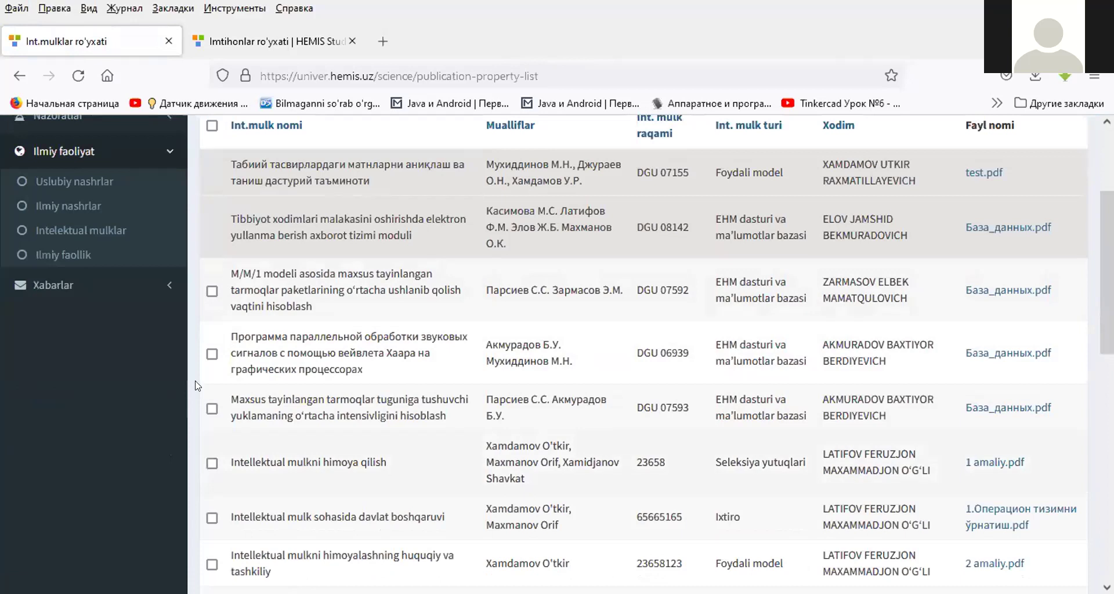
pyautogui.click(212, 292)
pyautogui.scroll(3, 639, 273)
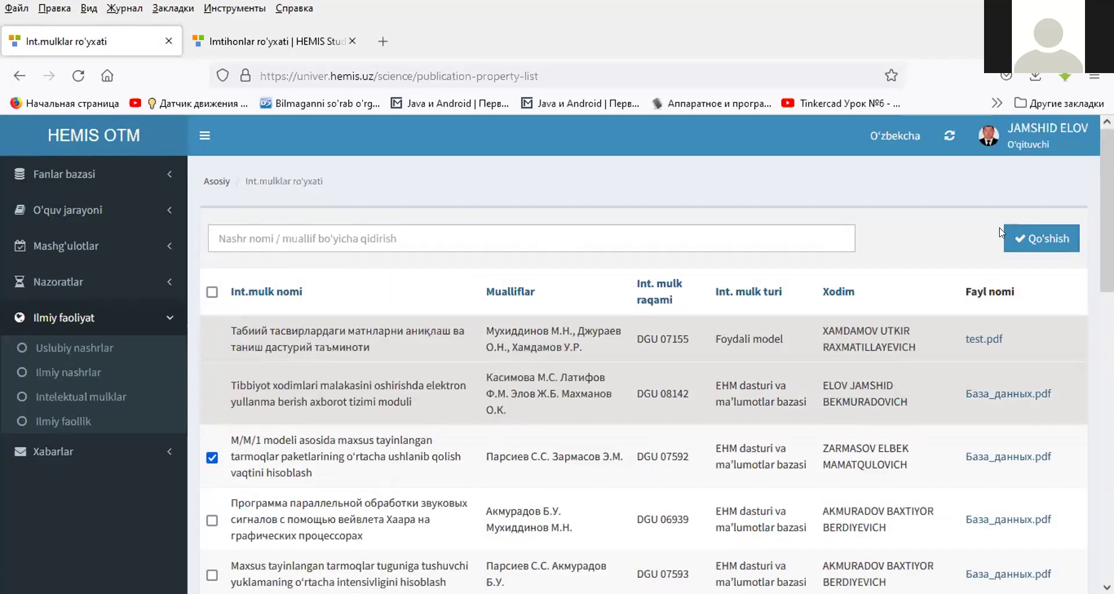
pyautogui.click(1036, 241)
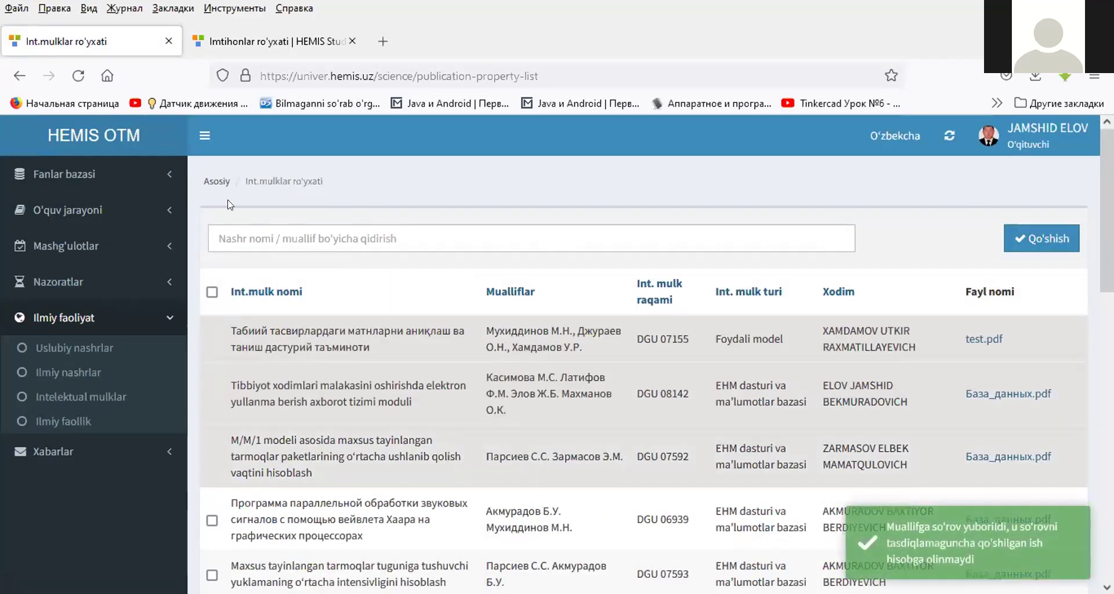
# - In the property list, highlight M/M/1's number 07592, unconfirmed status and authors, then open Ilmiy faollik
pyautogui.click(86, 395)
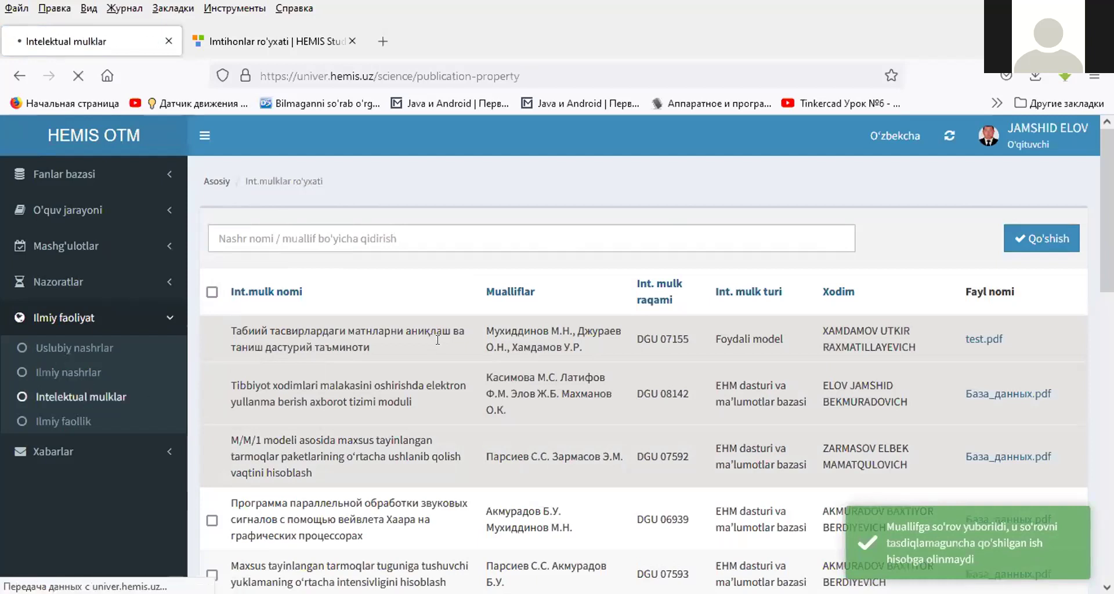
pyautogui.scroll(-3, 465, 327)
pyautogui.scroll(2, 465, 327)
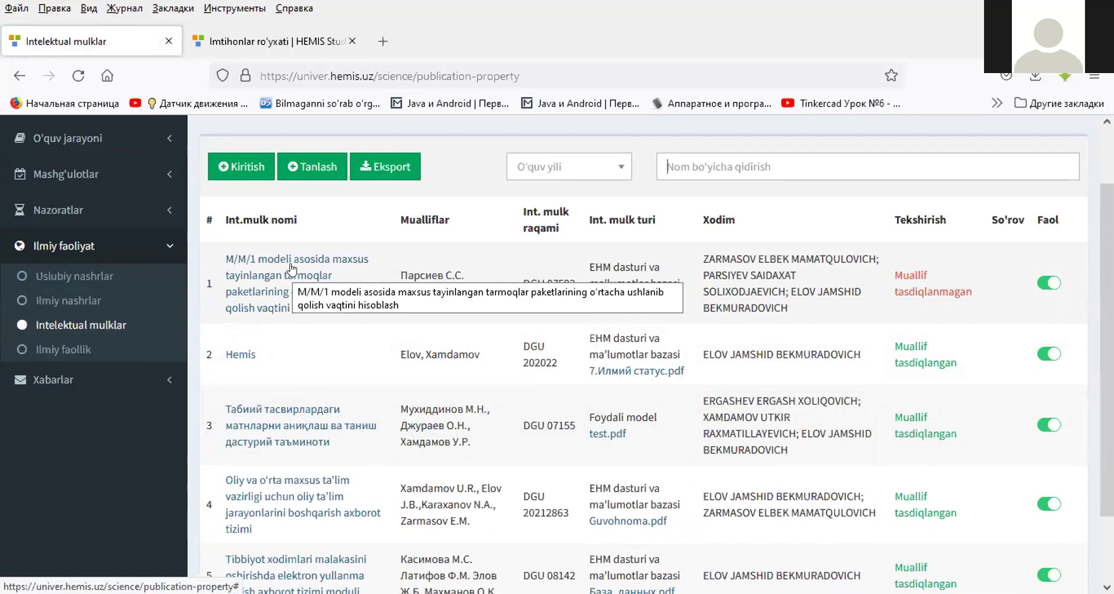
pyautogui.doubleClick(554, 286)
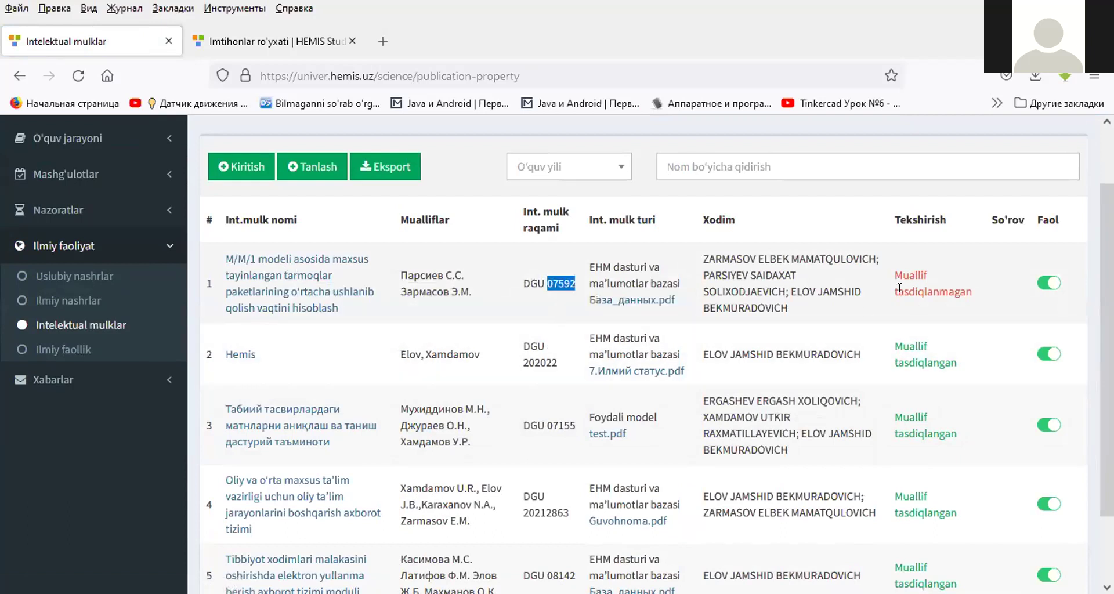
pyautogui.tripleClick(945, 285)
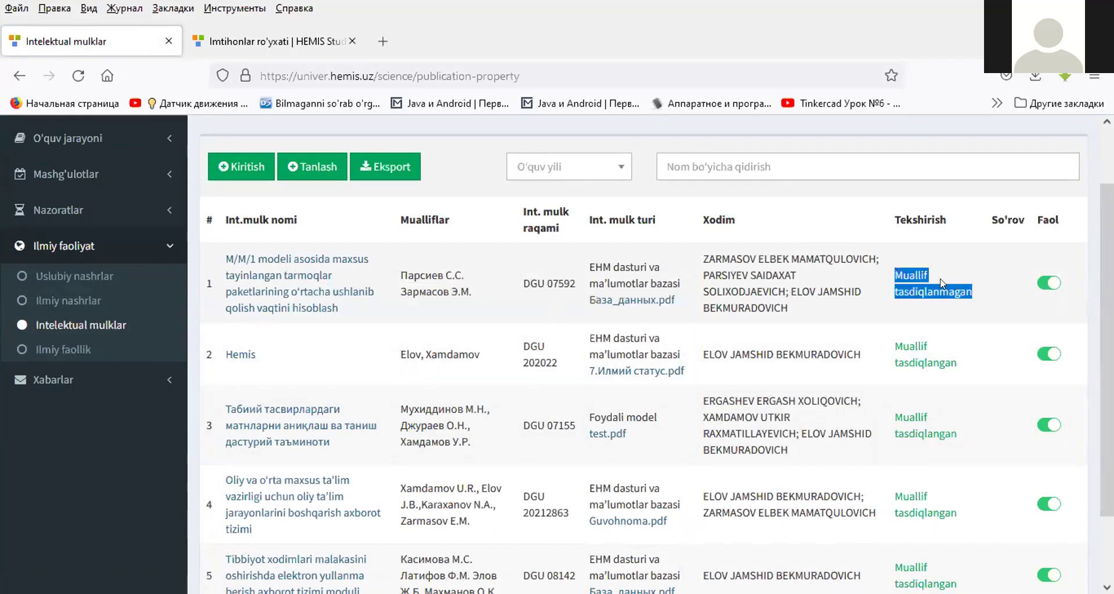
pyautogui.scroll(2, 136, 348)
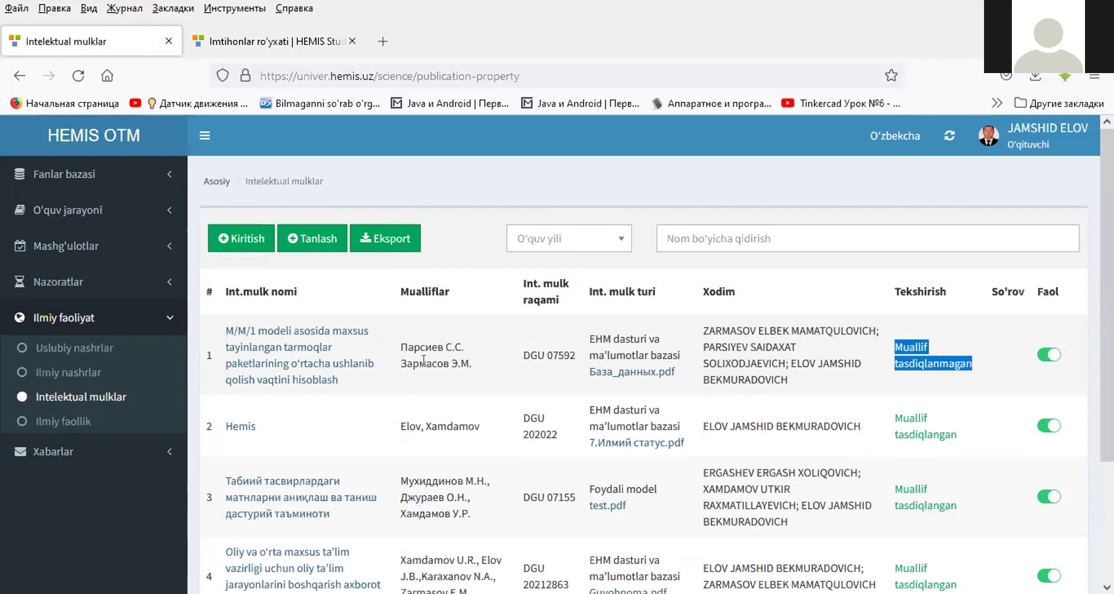
pyautogui.tripleClick(424, 360)
pyautogui.click(63, 422)
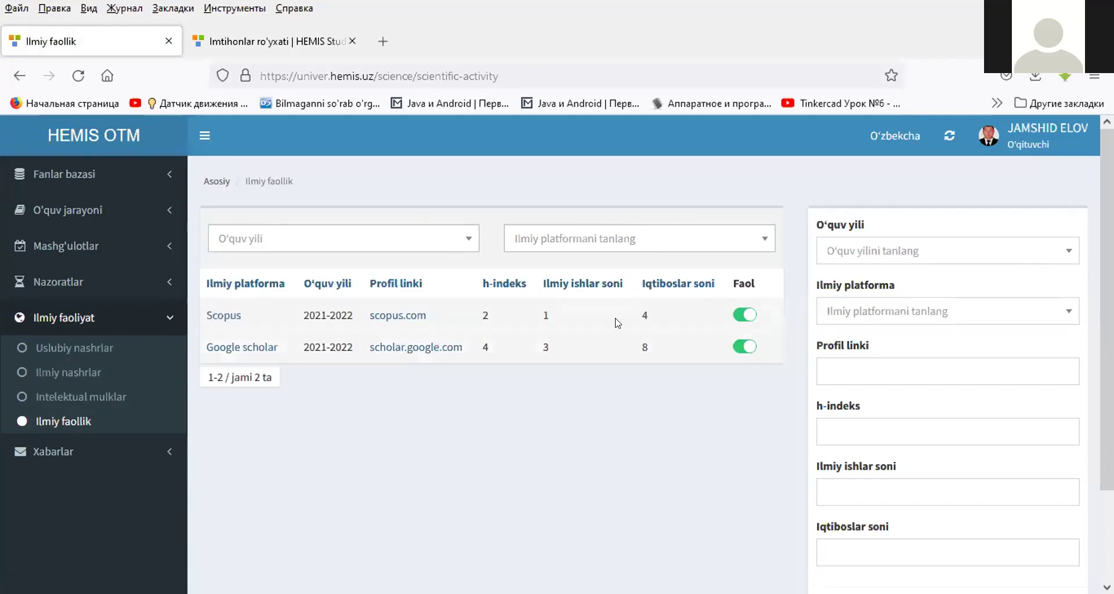
# - Set academic year 2021-2022, platform Research Gate, and paste the copied page address as profile link
pyautogui.click(871, 247)
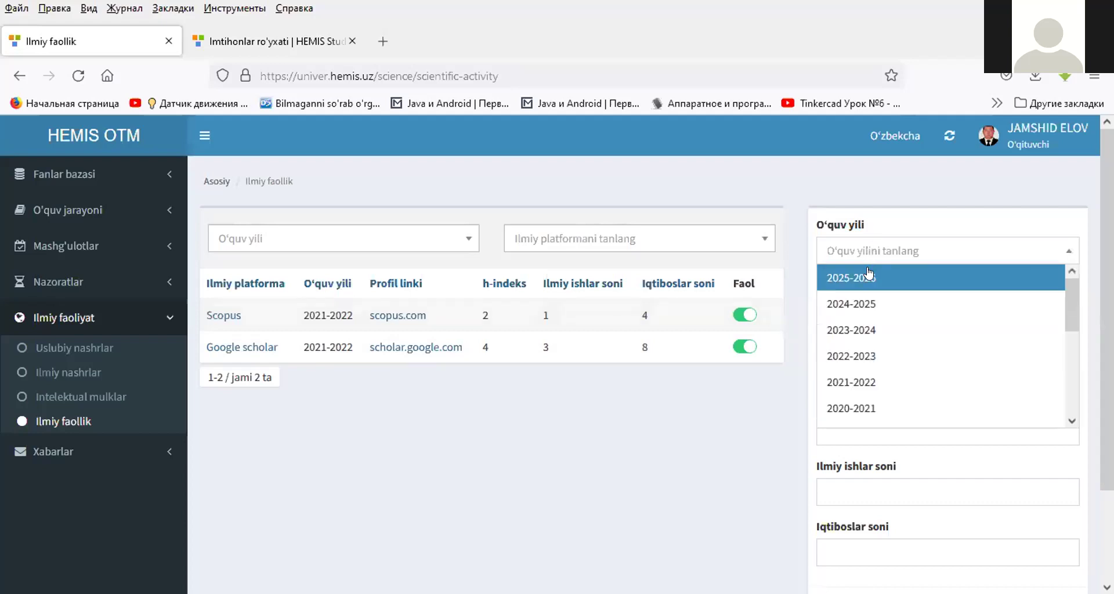
pyautogui.click(853, 377)
pyautogui.click(870, 307)
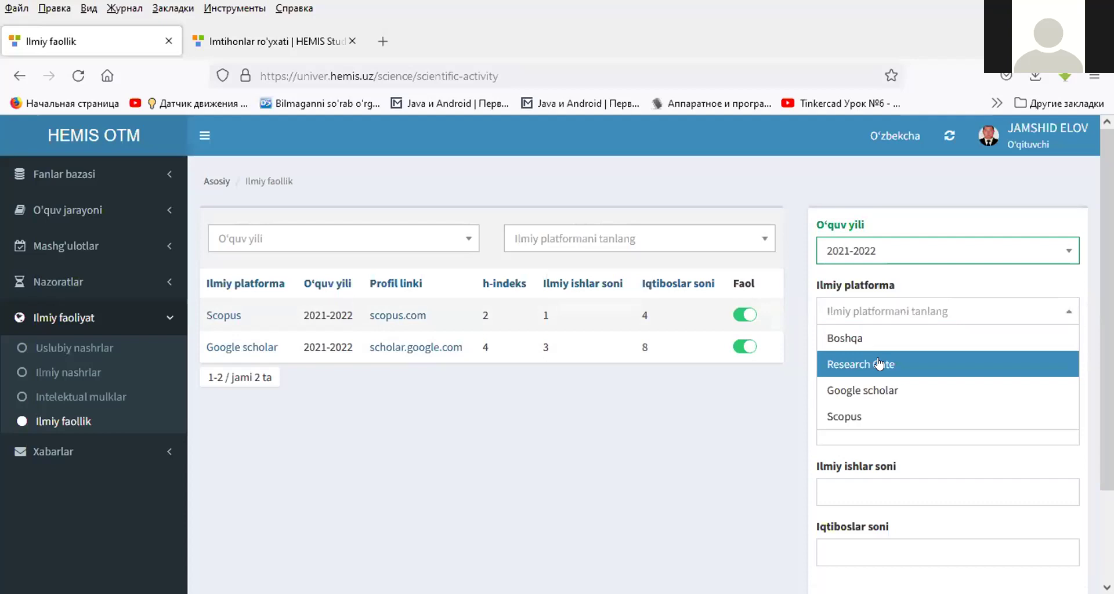
pyautogui.click(880, 364)
pyautogui.click(883, 374)
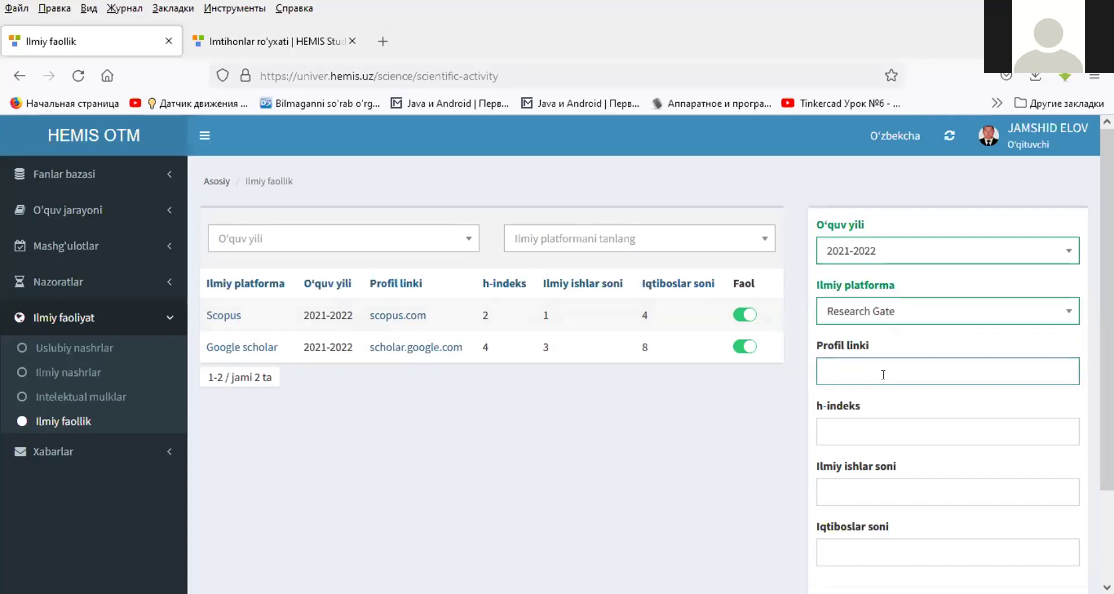
pyautogui.hotkey('ctrl', 'l')
pyautogui.hotkey('ctrl', 'c')
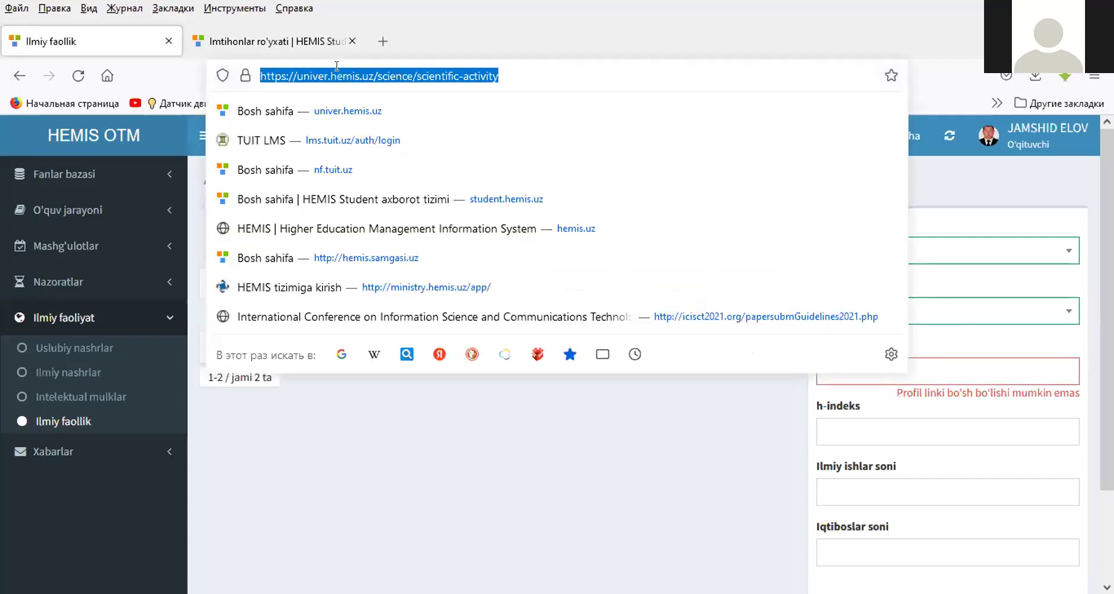
pyautogui.click(928, 372)
pyautogui.hotkey('ctrl', 'v')
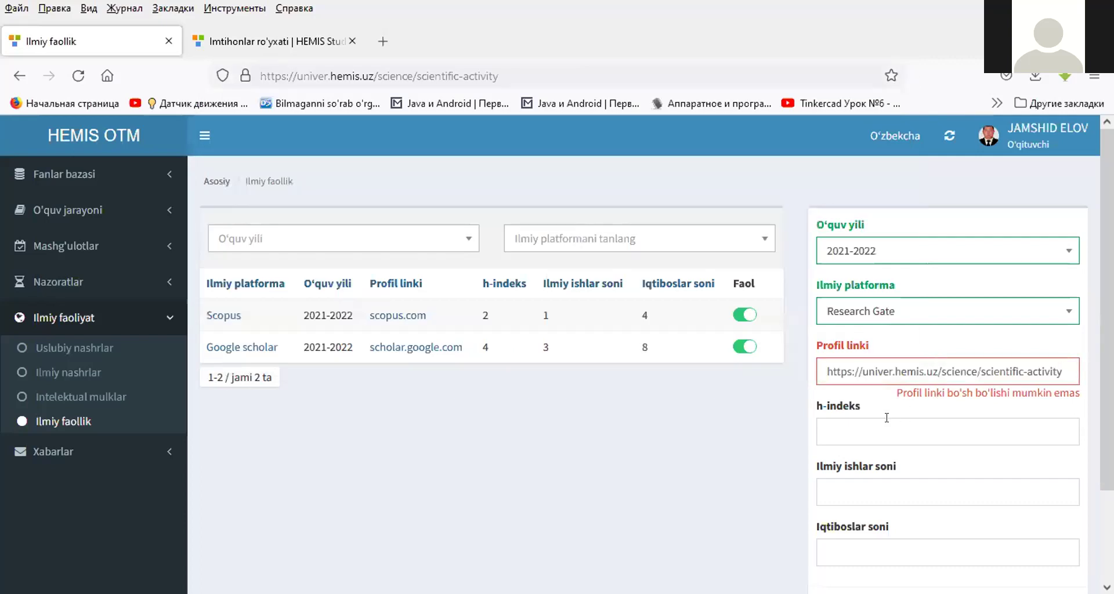
# - Enter h-index 2 and 5 works for the Research Gate profile
pyautogui.click(867, 431)
pyautogui.write('2')
pyautogui.click(843, 489)
pyautogui.write('5')
pyautogui.doubleClick(853, 489)
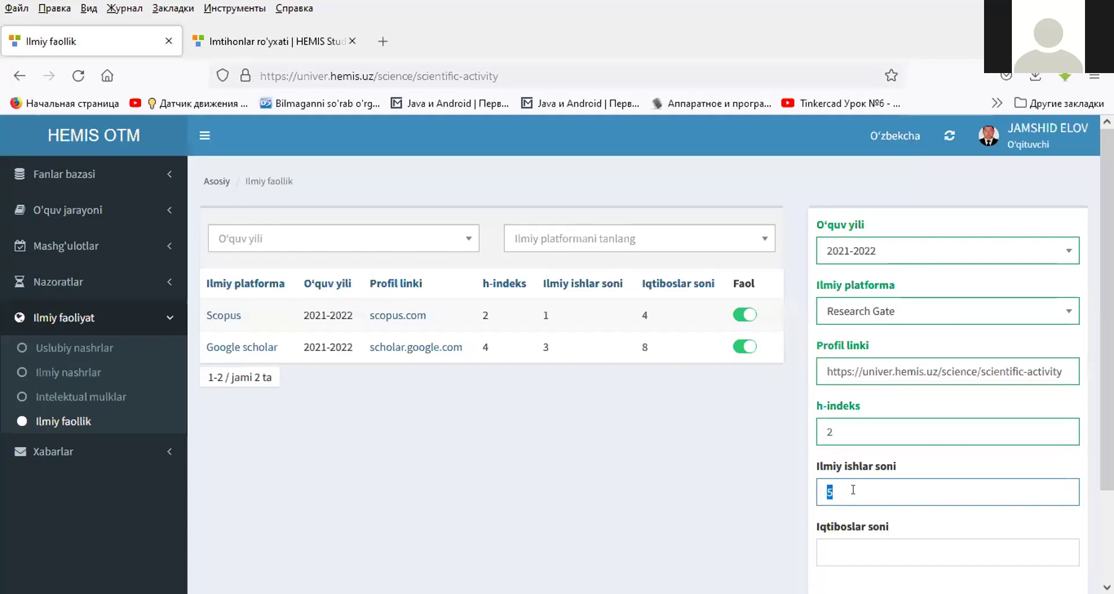
pyautogui.scroll(-2, 854, 489)
pyautogui.click(842, 444)
# - Enter 6 citations, save the Research Gate profile, and expand Xabarlar and Fanlar bazasi
pyautogui.write('6')
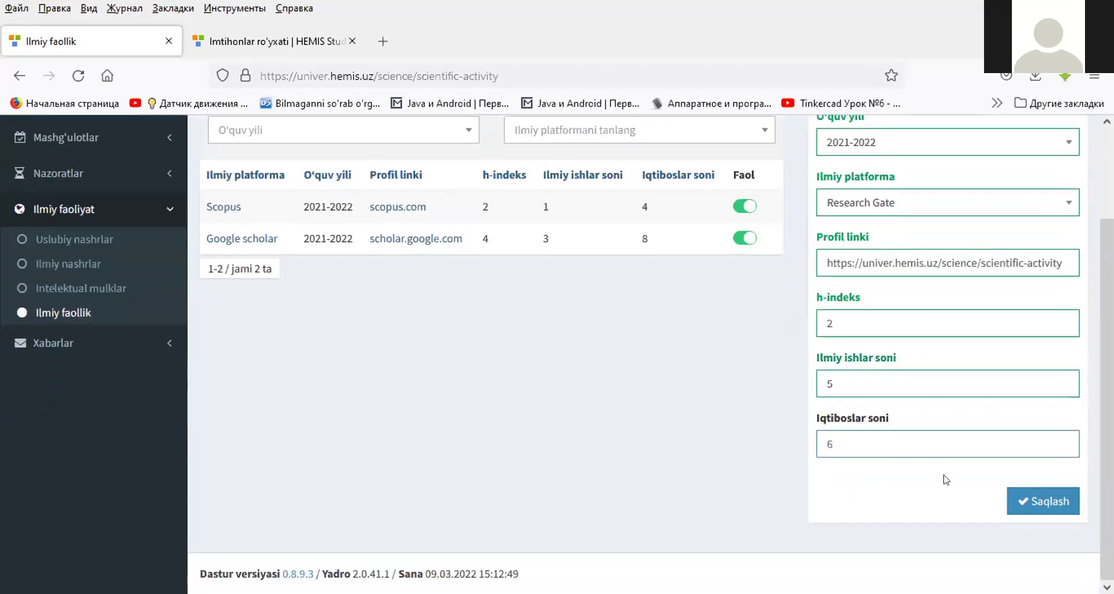
pyautogui.click(1029, 501)
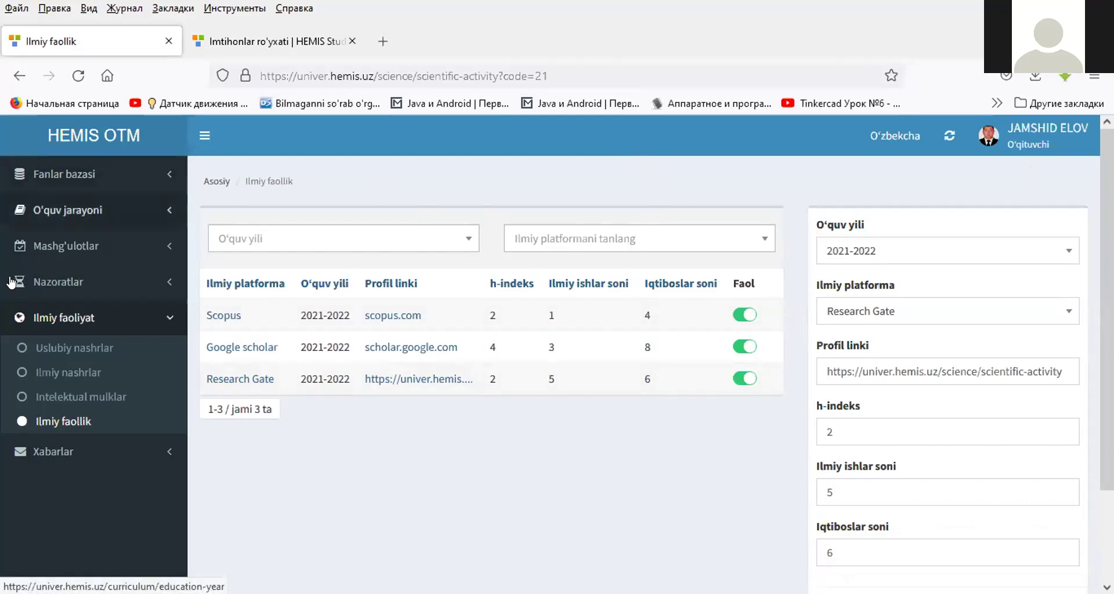
pyautogui.click(76, 455)
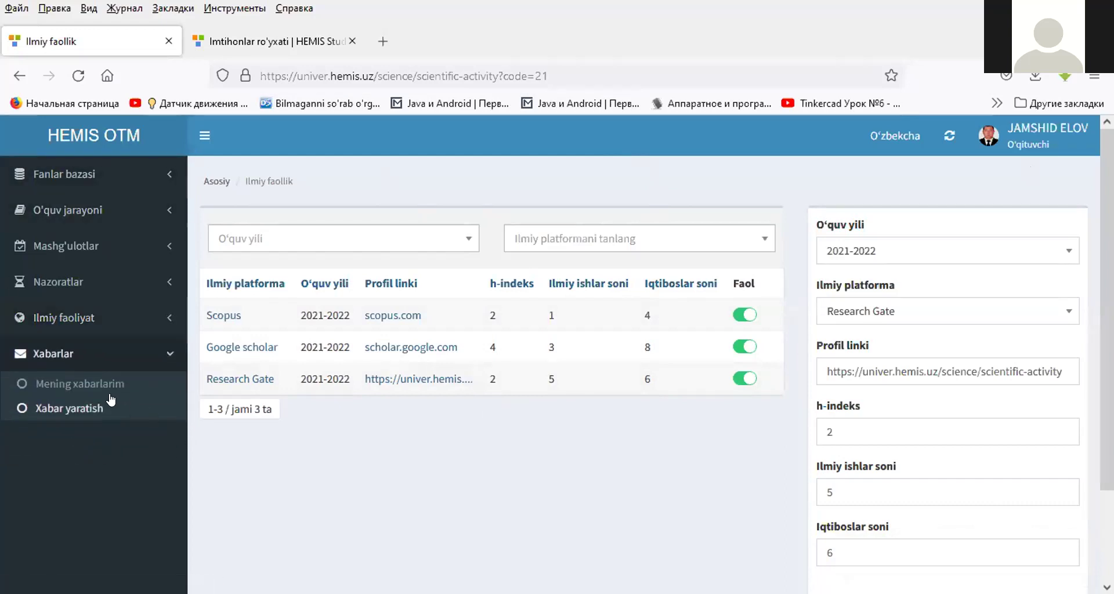
pyautogui.click(64, 182)
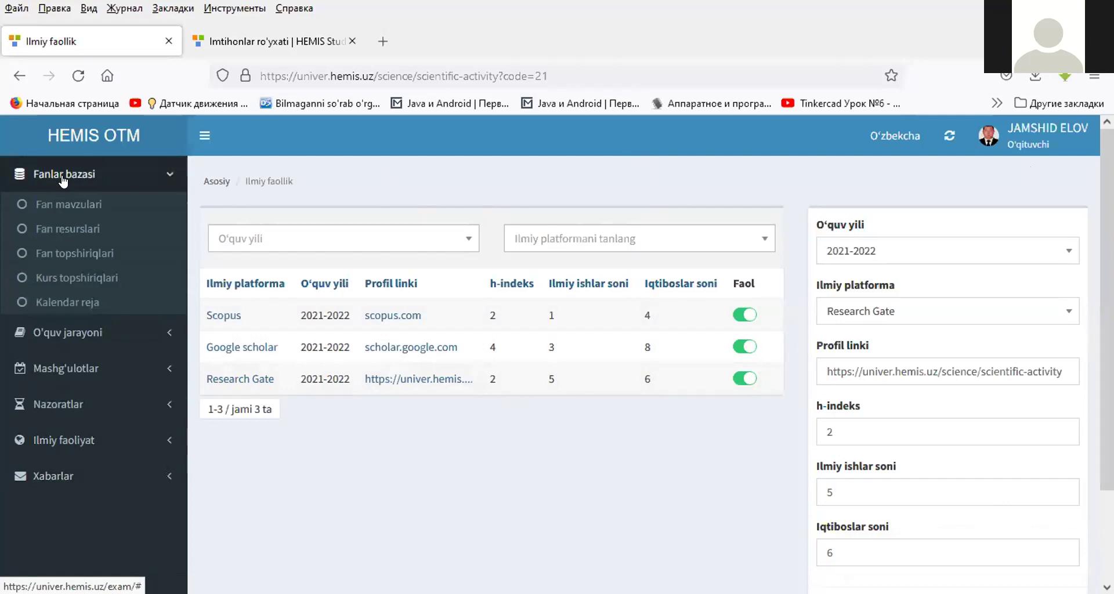